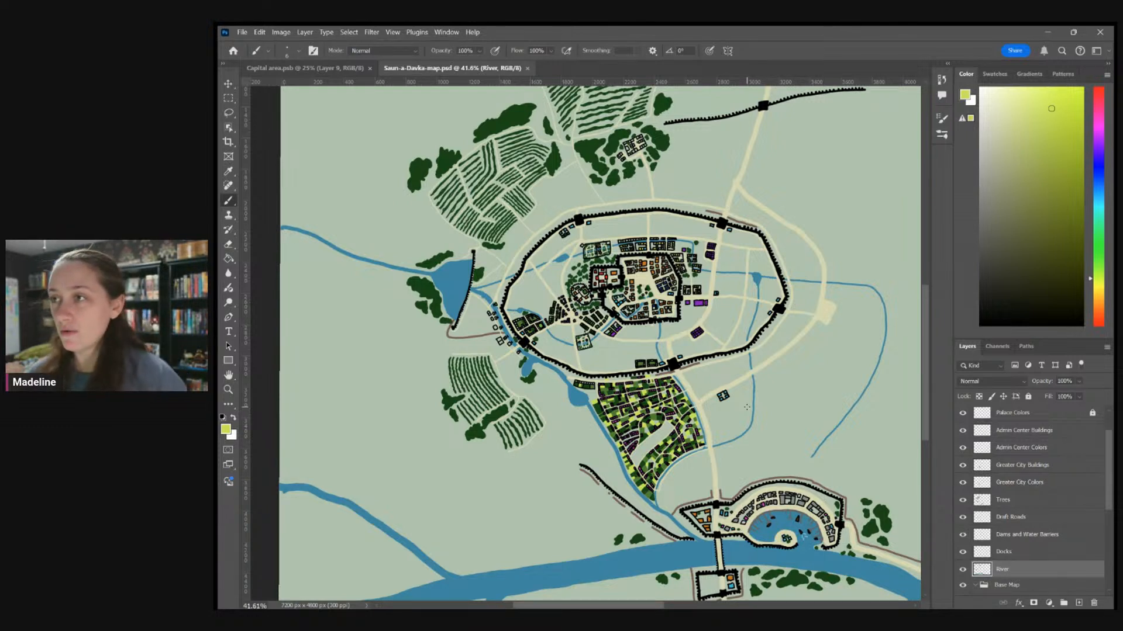
Examine the city map from the river harbour and the green district outside the wall up to the palace and the oval temple compound
scroll(747, 407, down, 2)
scroll(747, 407, right, 2)
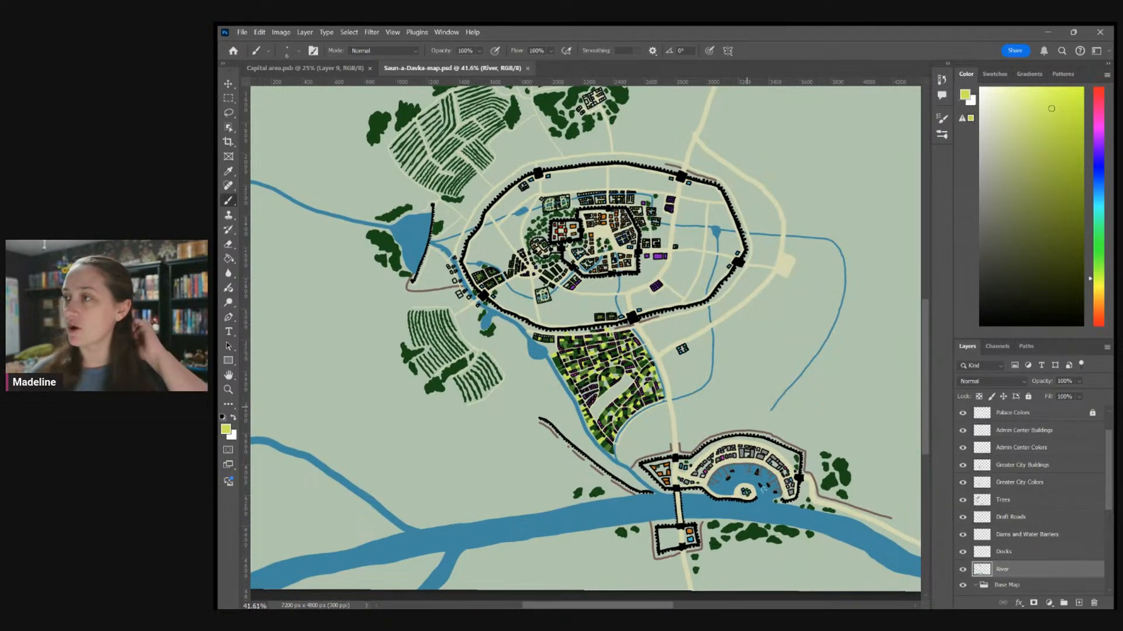
scroll(747, 407, up, 2)
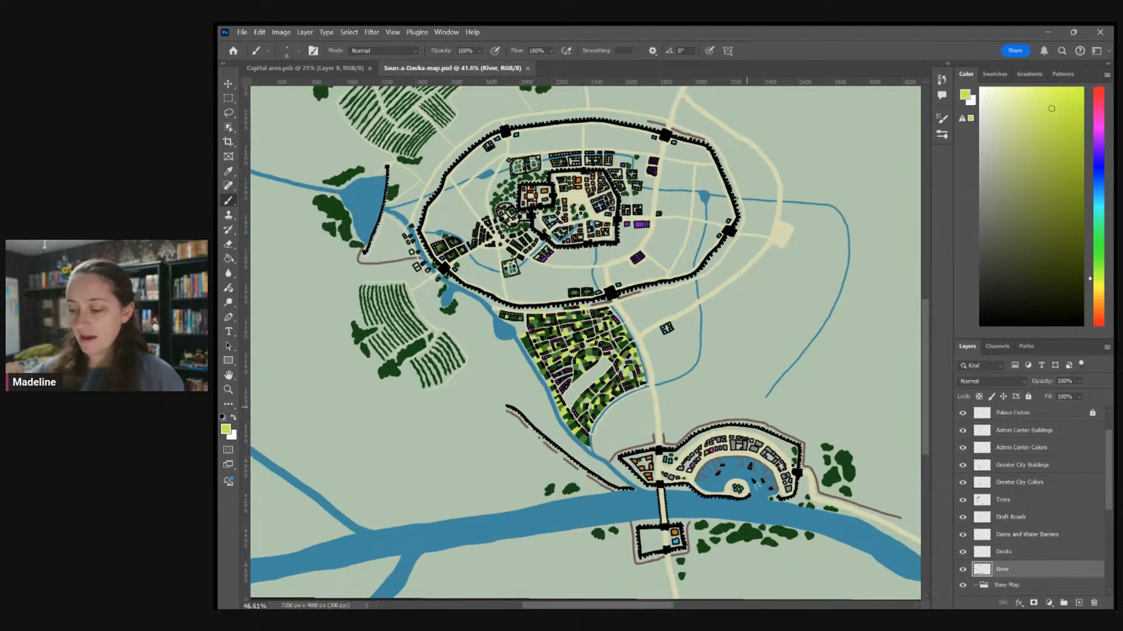
scroll(747, 407, up, 3)
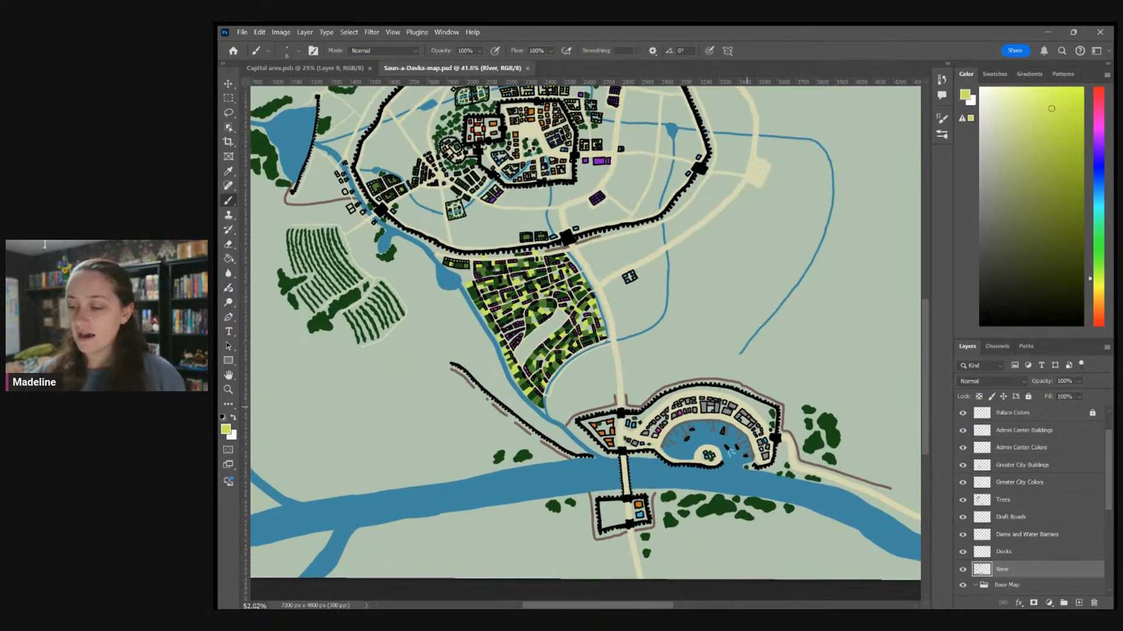
scroll(478, 318, up, 2)
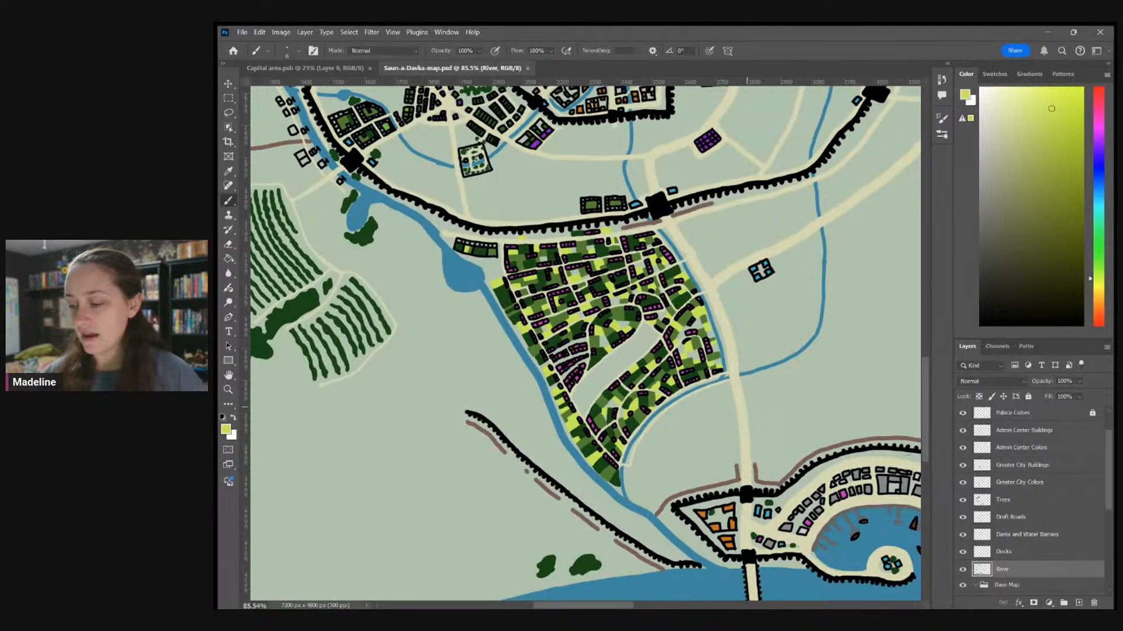
scroll(610, 414, up, 3)
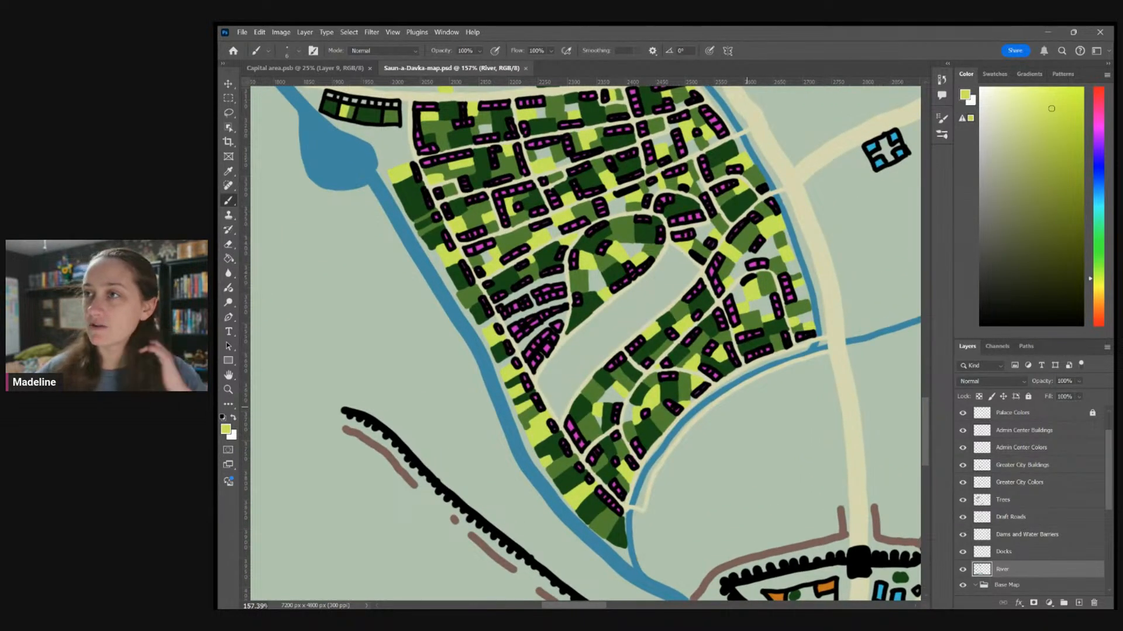
scroll(690, 438, down, 3)
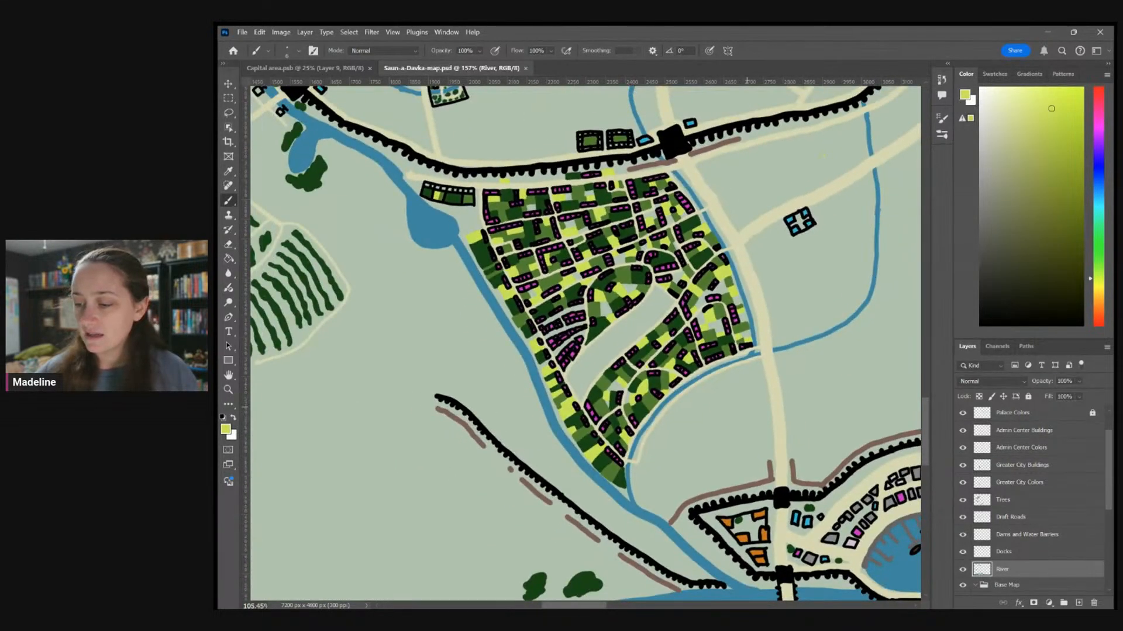
scroll(585, 343, up, 3)
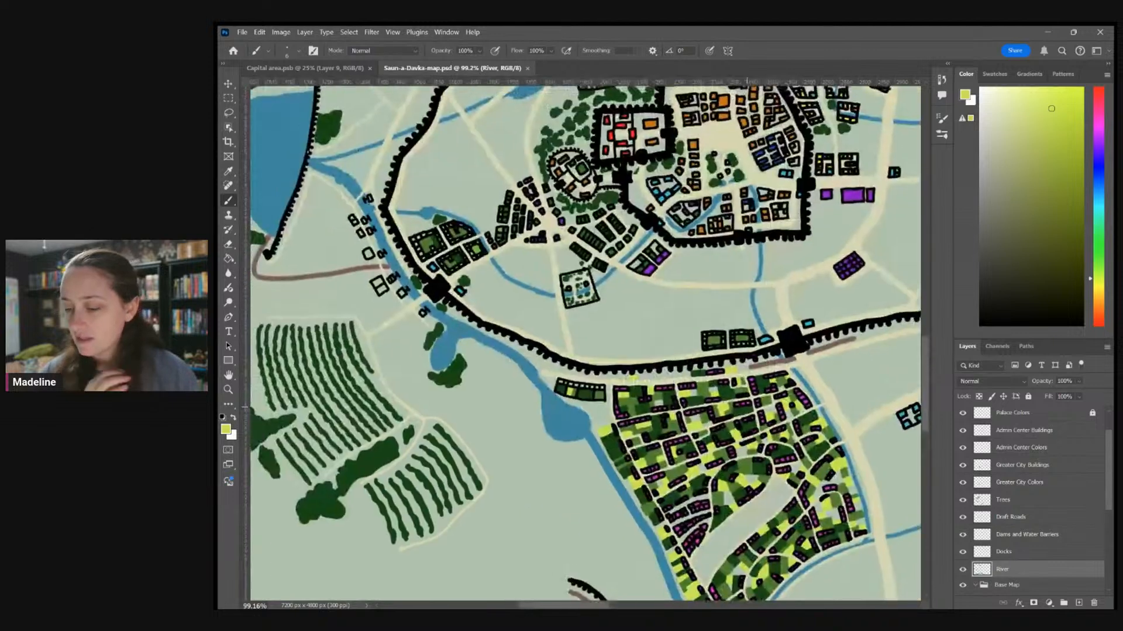
scroll(586, 343, up, 2)
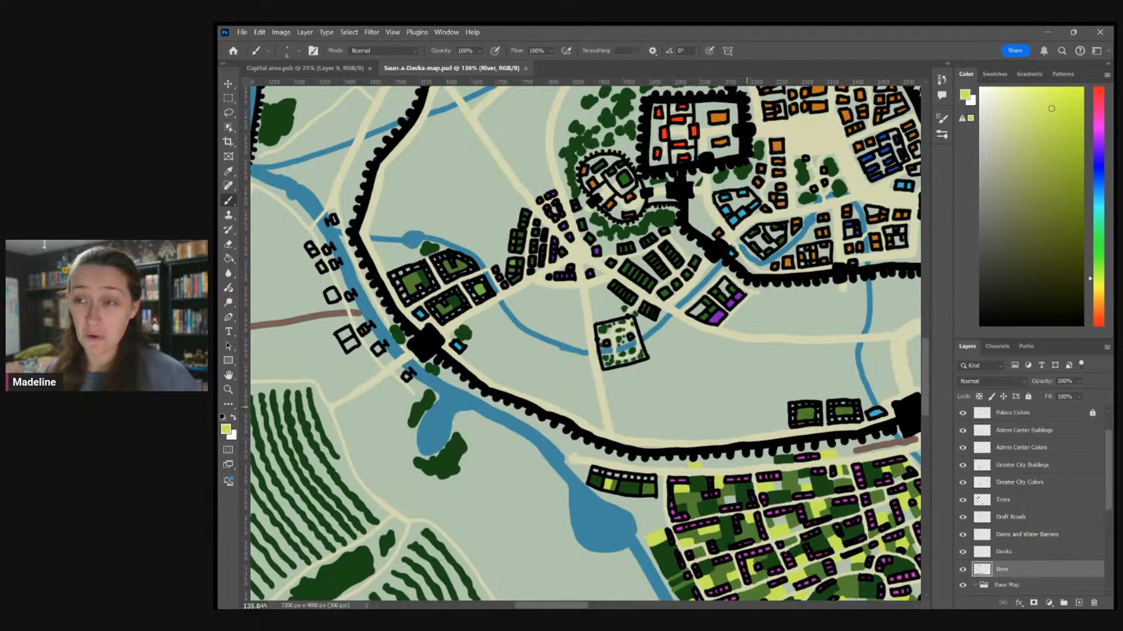
scroll(744, 376, down, 2)
scroll(504, 358, down, 3)
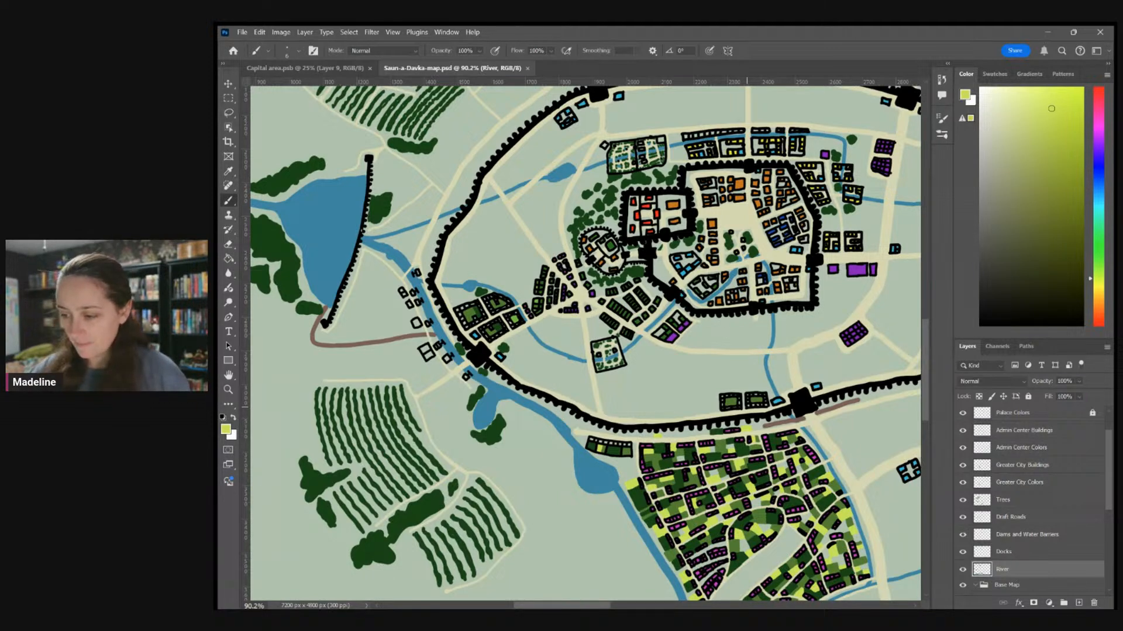
scroll(585, 343, down, 3)
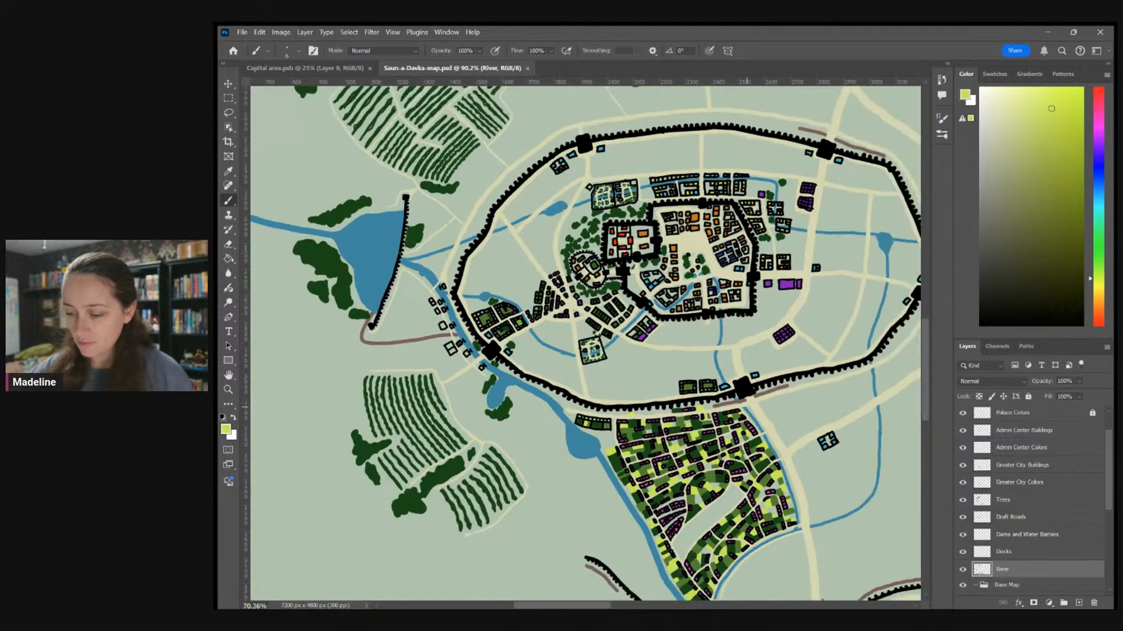
scroll(585, 343, up, 3)
scroll(566, 296, up, 6)
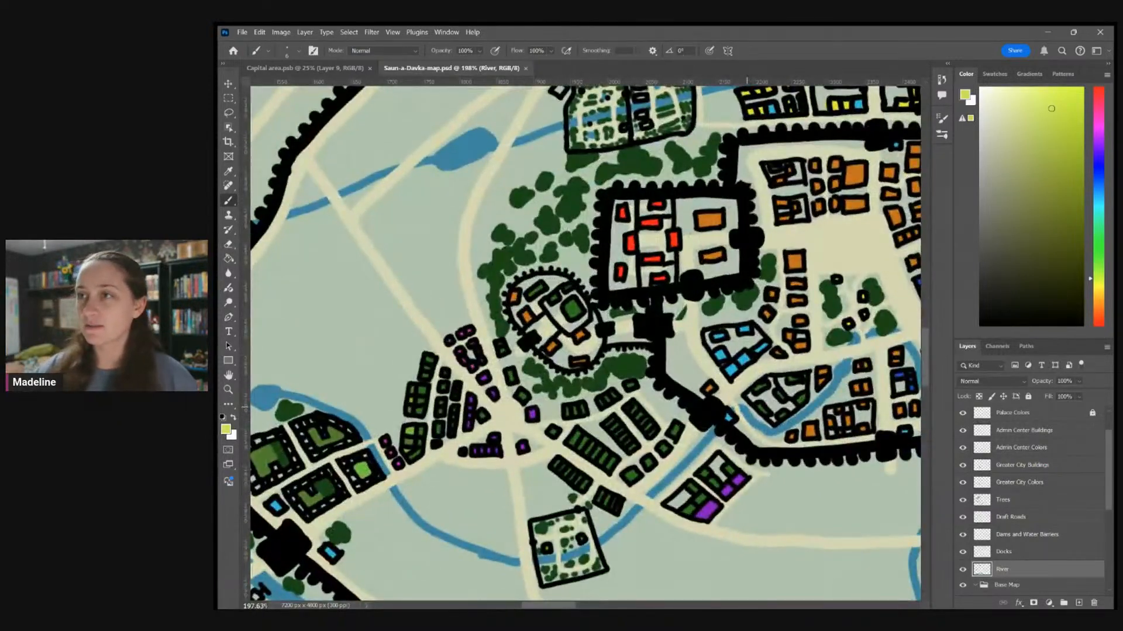
scroll(570, 319, up, 2)
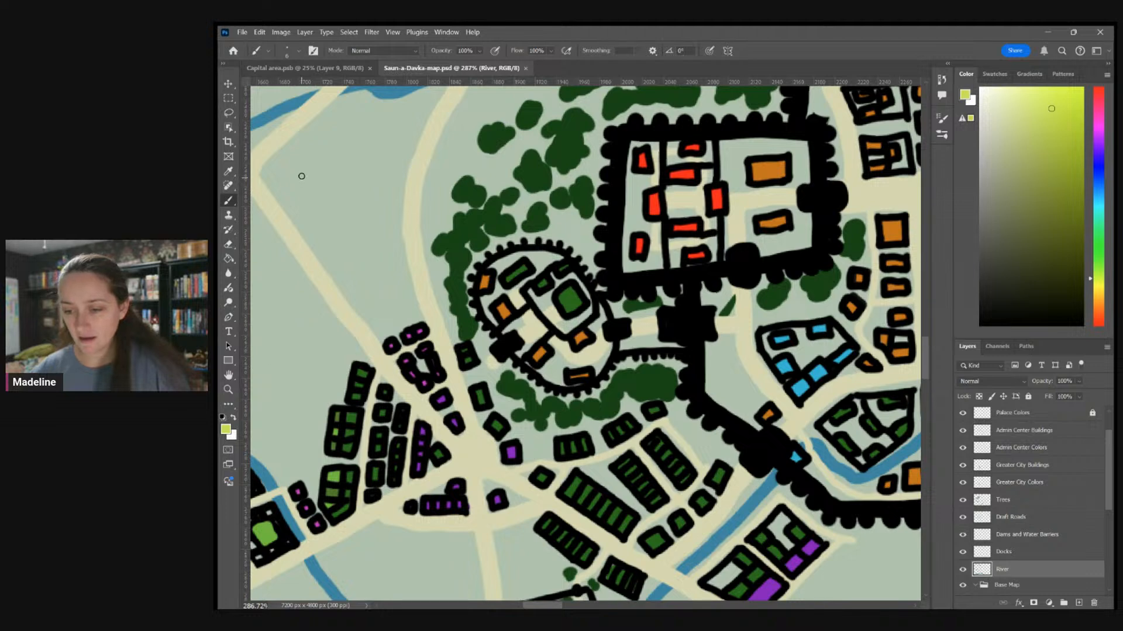
Close the Capital area document and set up a blank 7200 x 4800 px, 300 ppi document named temple-complex.psd
click(342, 67)
click(369, 67)
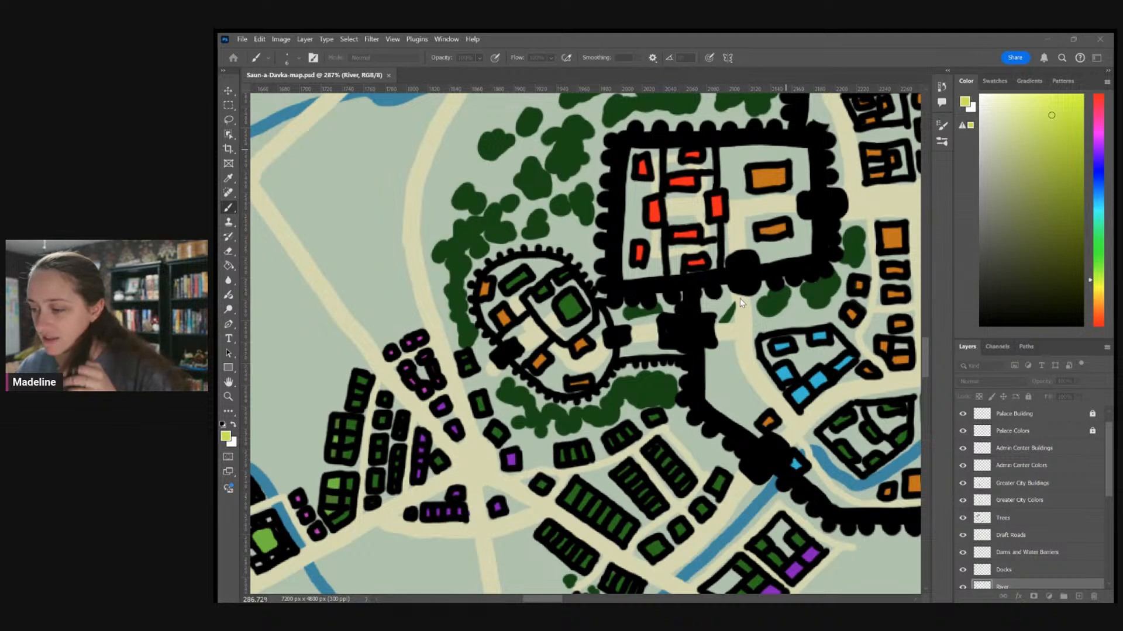
click(834, 460)
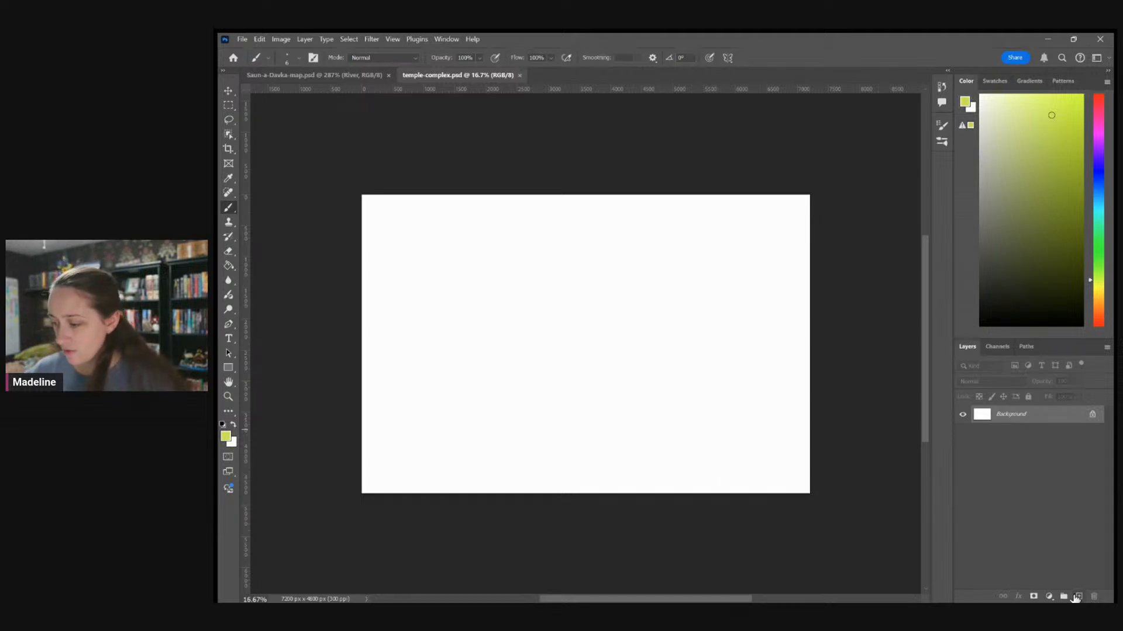
Add a new layer above the Background and name it Layout
click(1078, 597)
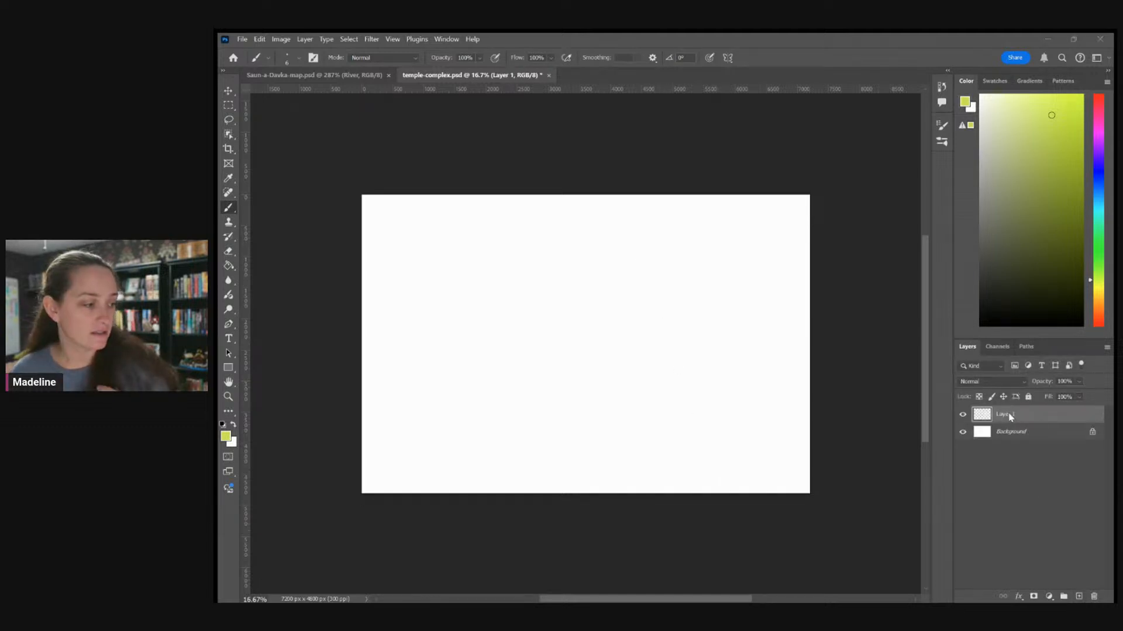
double_click(1011, 416)
text(Layout)
click(1009, 524)
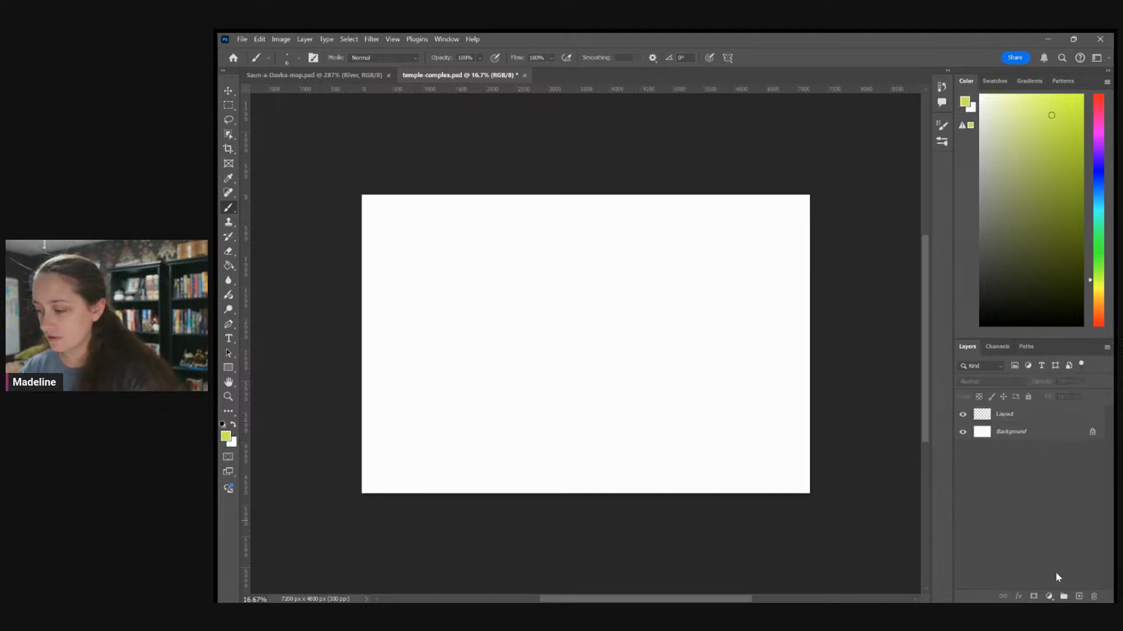
Add another layer above Layout and name it Key
click(1079, 596)
double_click(1013, 415)
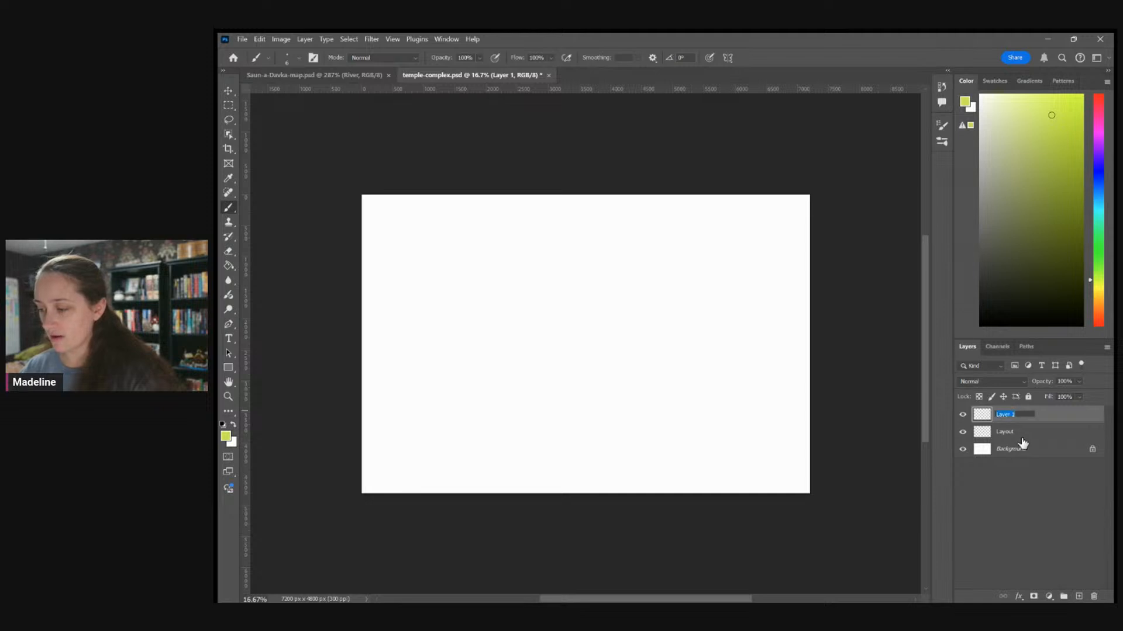
text(Ki)
click(1041, 527)
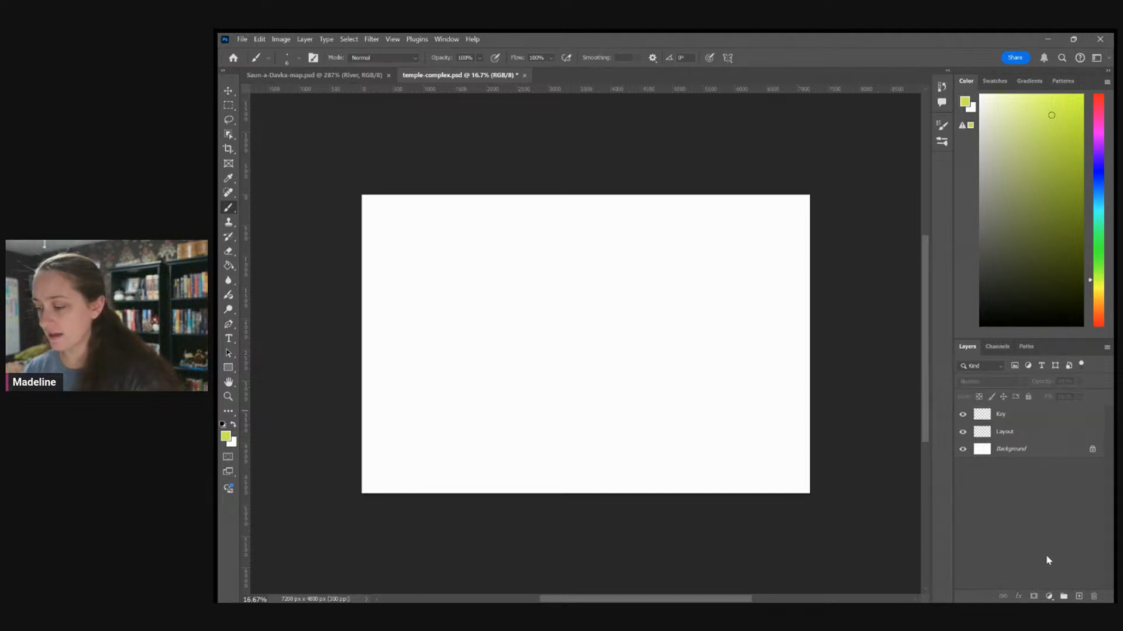
Add a blank layer at the top of the stack and delete the Key layer, leaving Layout active for drawing
click(1079, 597)
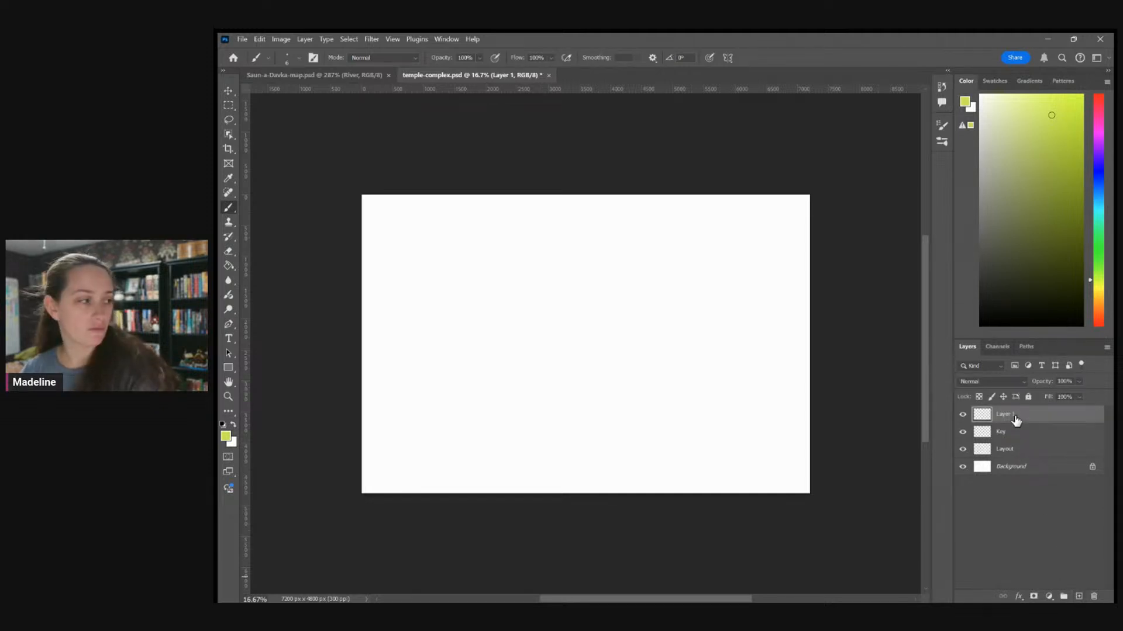
click(1020, 439)
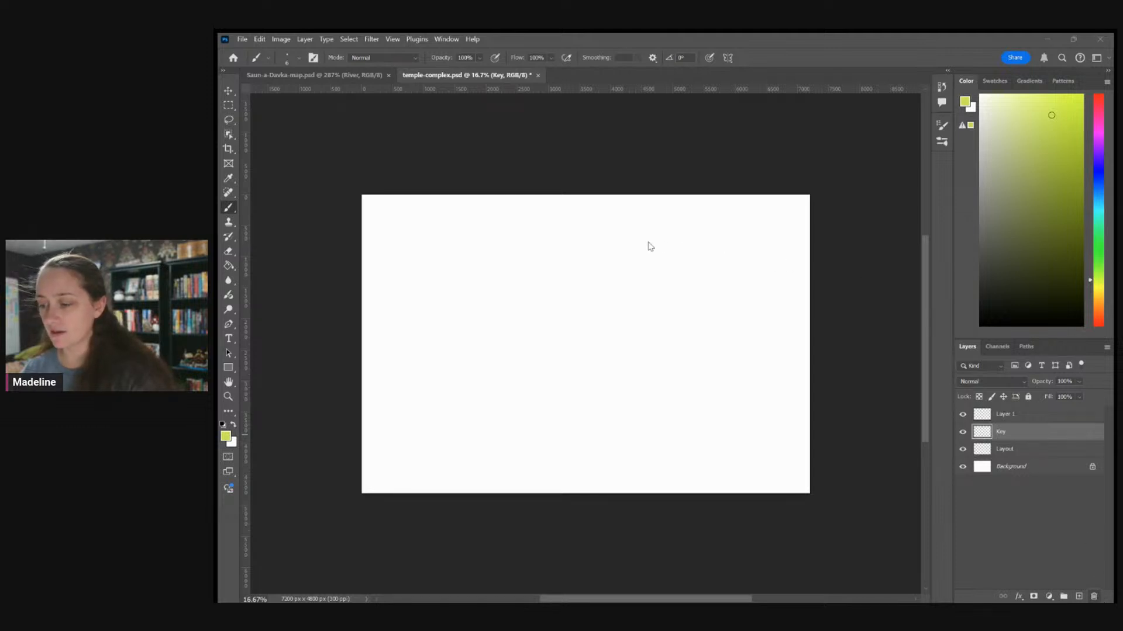
key(Delete)
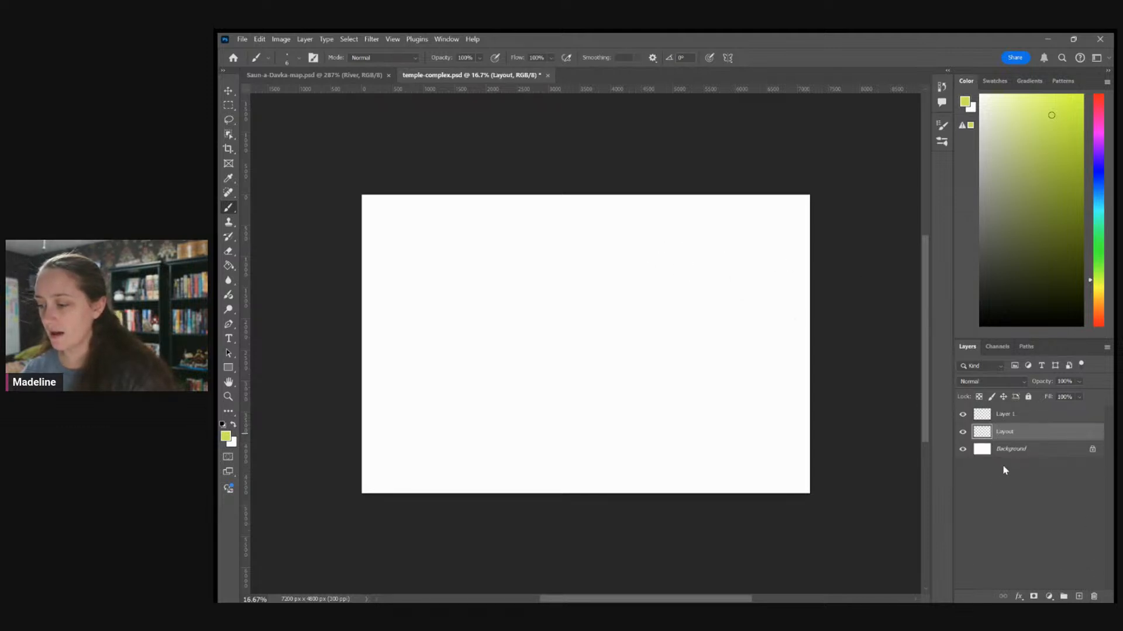
click(1003, 414)
click(1019, 439)
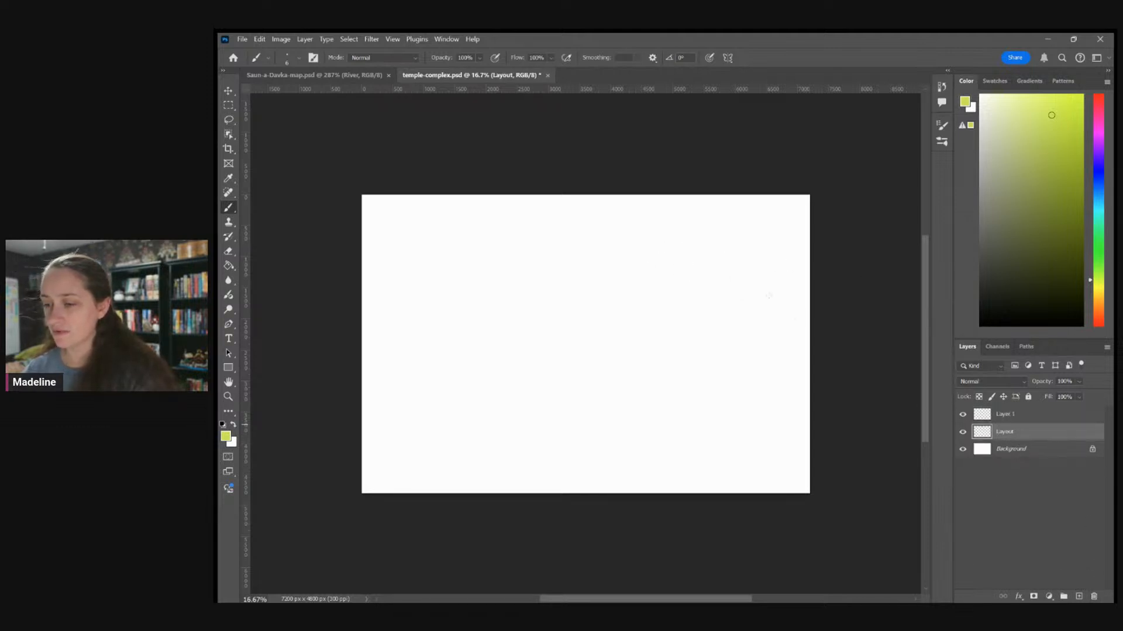
Switch to Saun-a-Davka-map.psd and examine the oval temple compound beside the palace
click(324, 77)
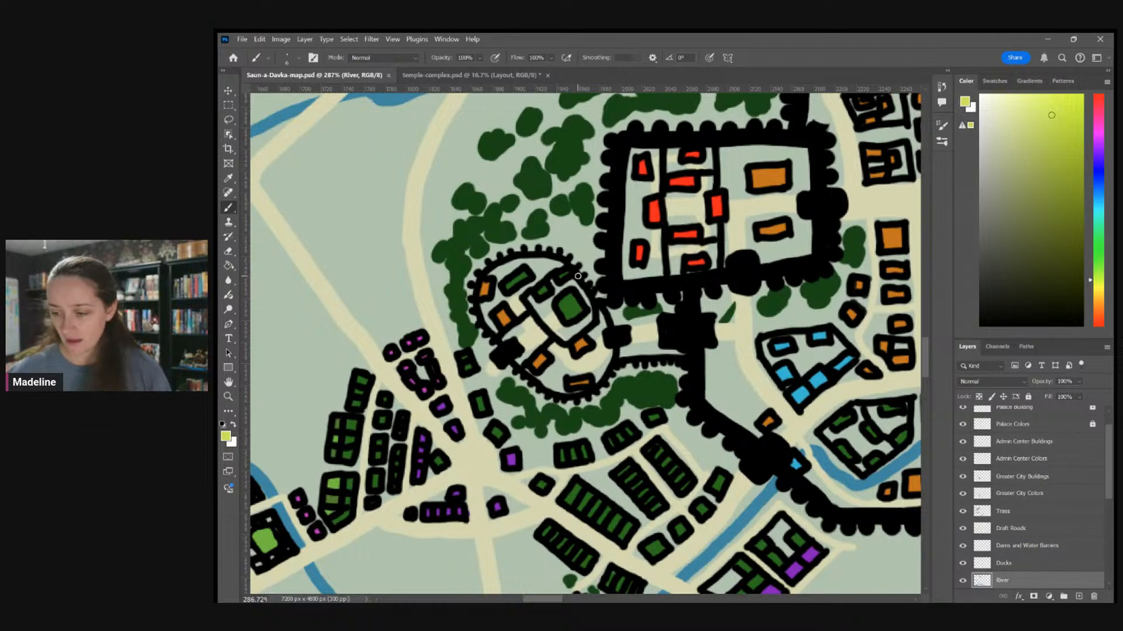
scroll(577, 276, down, 1)
scroll(577, 276, down, 1)
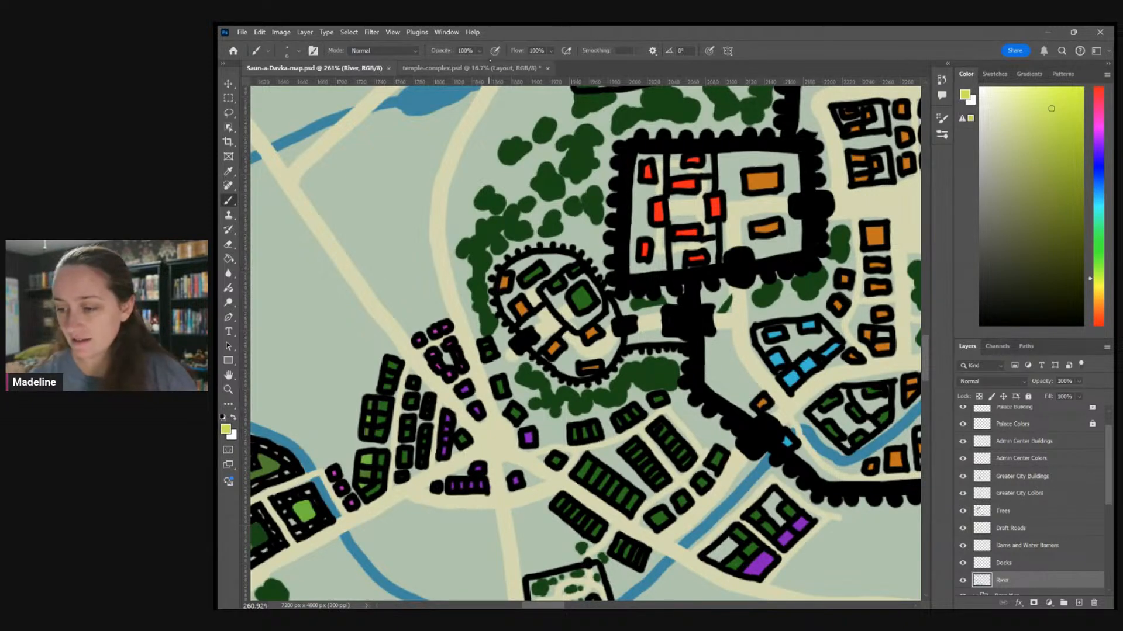
Return to temple-complex.psd and set up a round brush with a muted grey-blue foreground colour
click(490, 67)
key(d)
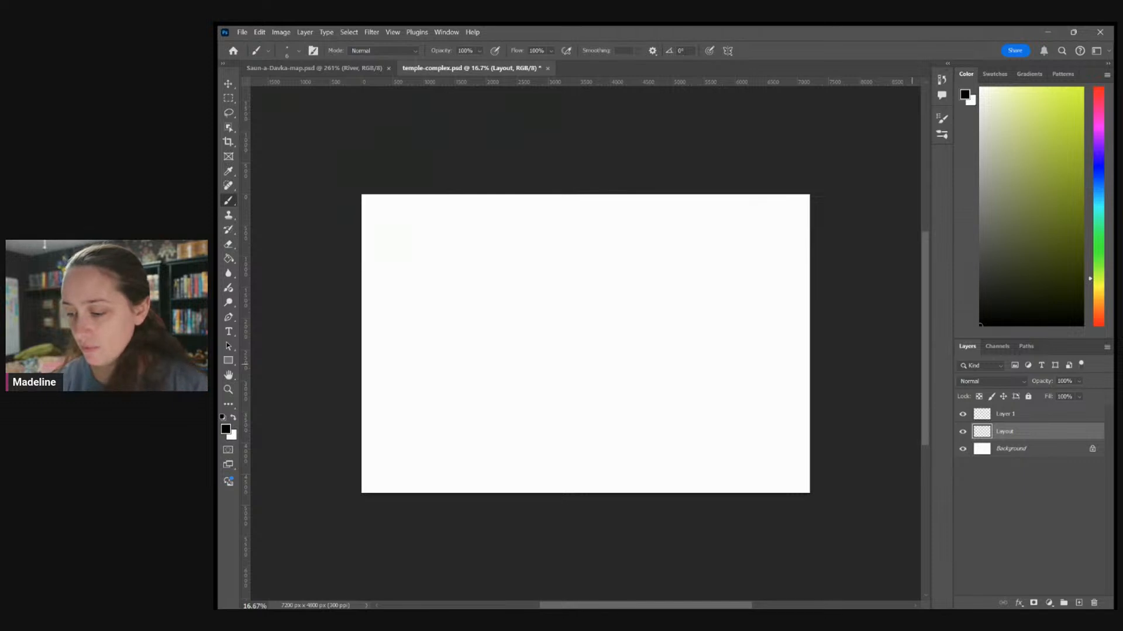
drag(989, 247, 979, 257)
click(1097, 198)
drag(1018, 200, 1002, 189)
click(297, 52)
click(301, 80)
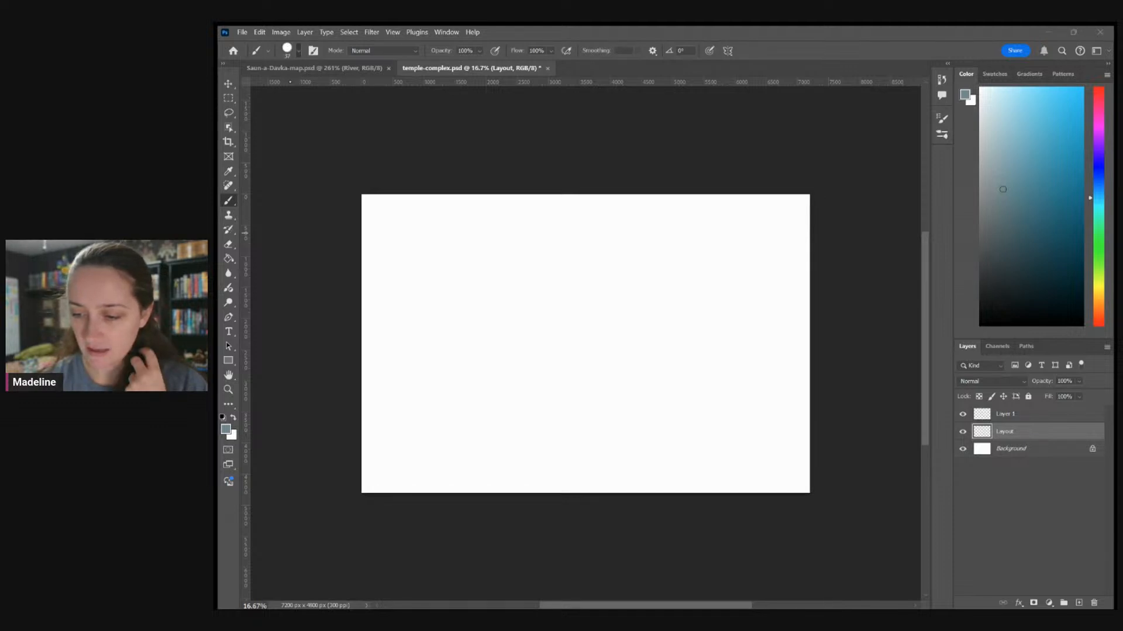
Sketch the compound's outer wall as a large oval filling most of the canvas, with small box gates at the bottom centre and upper right
drag(477, 239, 462, 302)
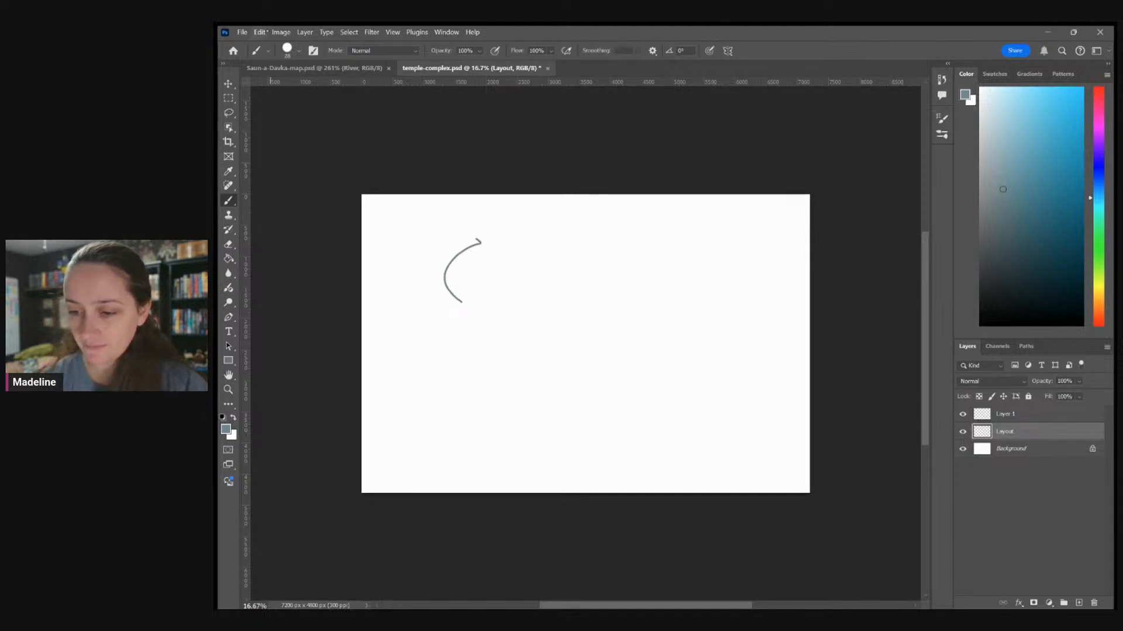
key(ctrl+z)
mouse_move(587, 230)
mouse_down()
mouse_move(539, 228)
mouse_move(439, 264)
mouse_move(398, 364)
mouse_move(425, 429)
mouse_move(605, 462)
mouse_move(738, 433)
mouse_move(737, 315)
mouse_move(624, 232)
mouse_move(559, 233)
mouse_up()
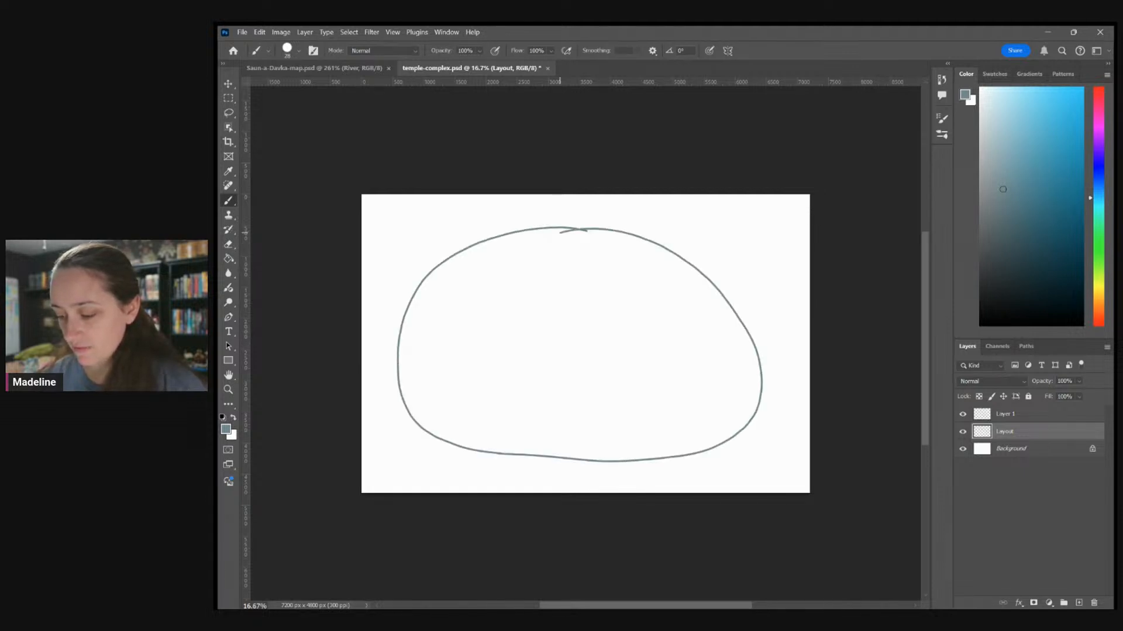
drag(584, 458, 595, 457)
mouse_move(693, 259)
mouse_down()
mouse_move(704, 279)
mouse_move(711, 269)
mouse_up()
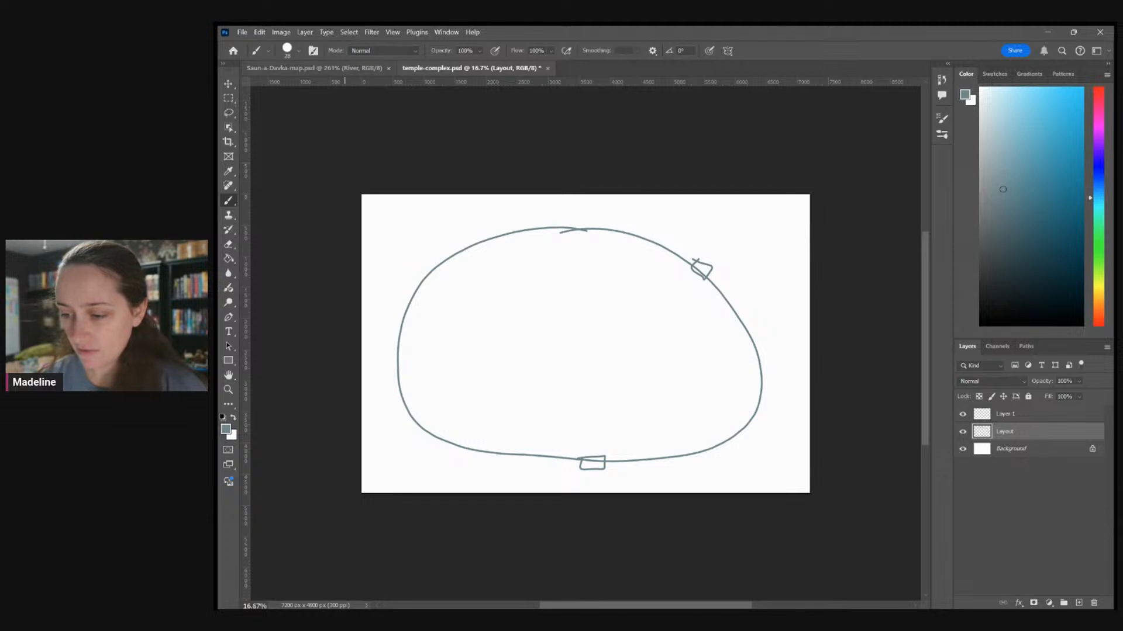
Check the city map and sketch the inner walls: a U-shaped upper precinct with two vertical walls running from it down to the outer wall
click(344, 68)
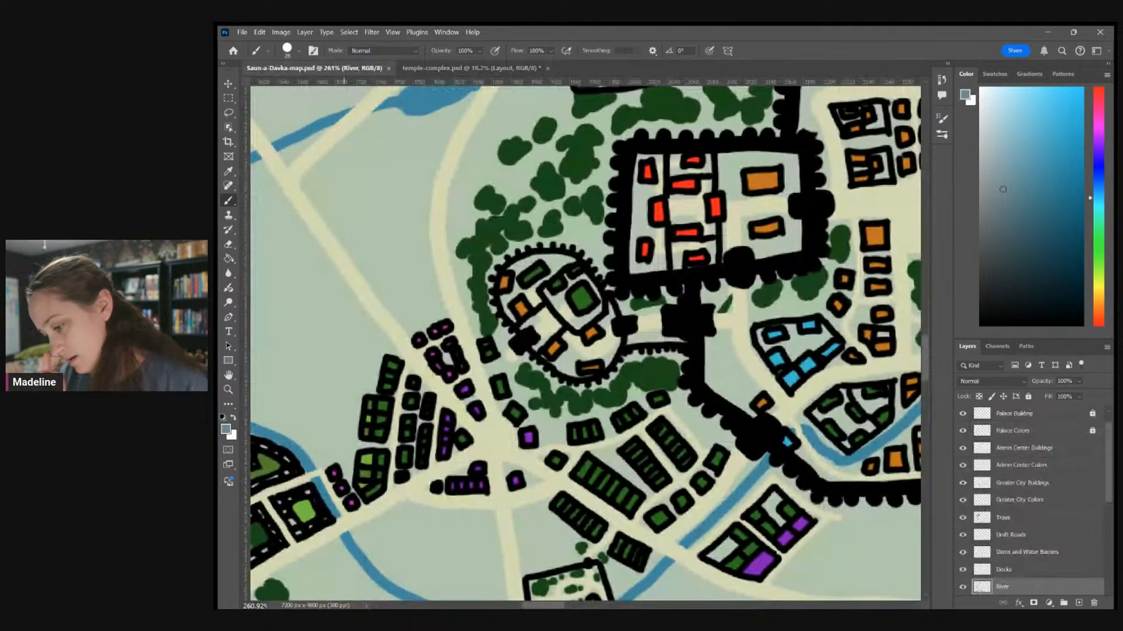
key(ctrl+Tab)
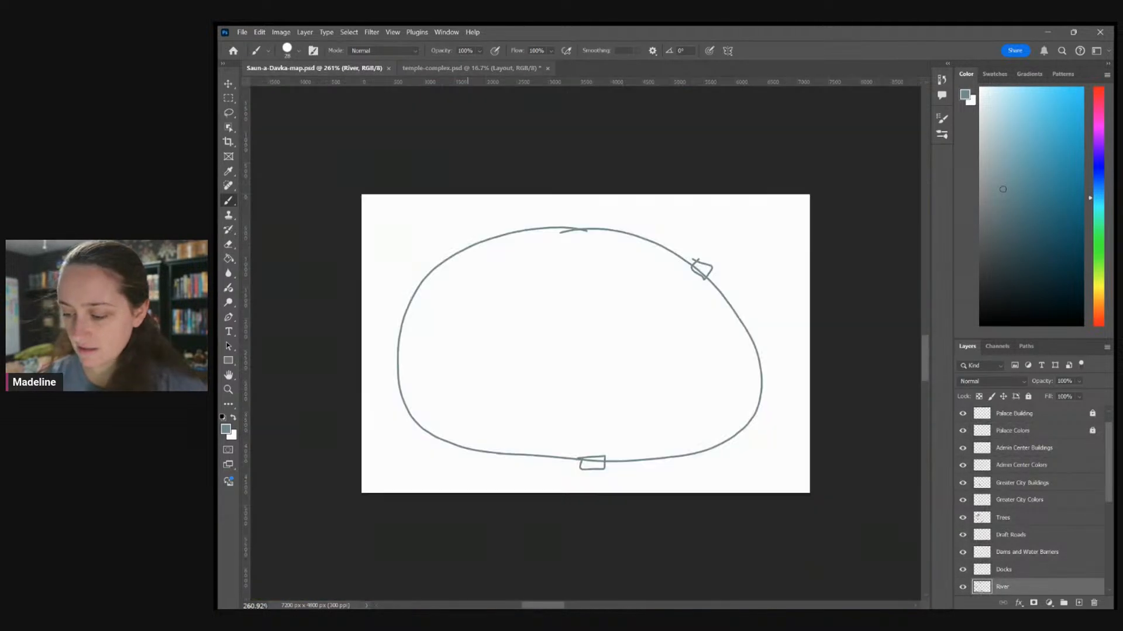
mouse_move(482, 247)
mouse_down()
mouse_move(627, 346)
mouse_move(653, 246)
mouse_up()
drag(519, 350, 512, 459)
drag(632, 351, 637, 452)
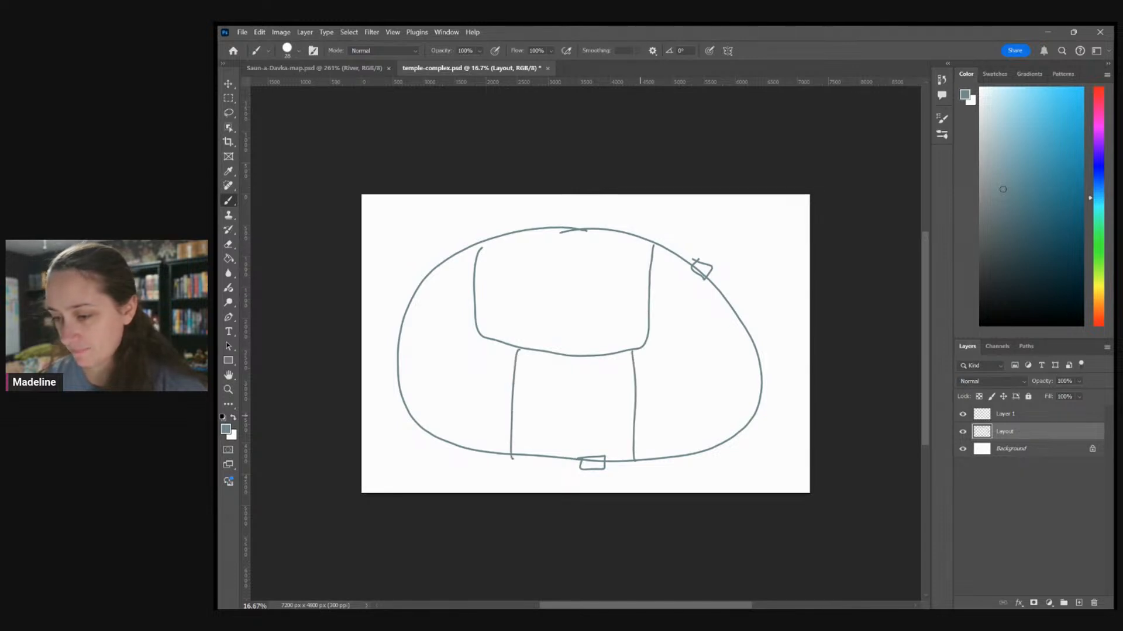
Using the city map as reference, sketch two small buildings along the upper precinct's left wall and a square building in its middle
key(ctrl+Tab)
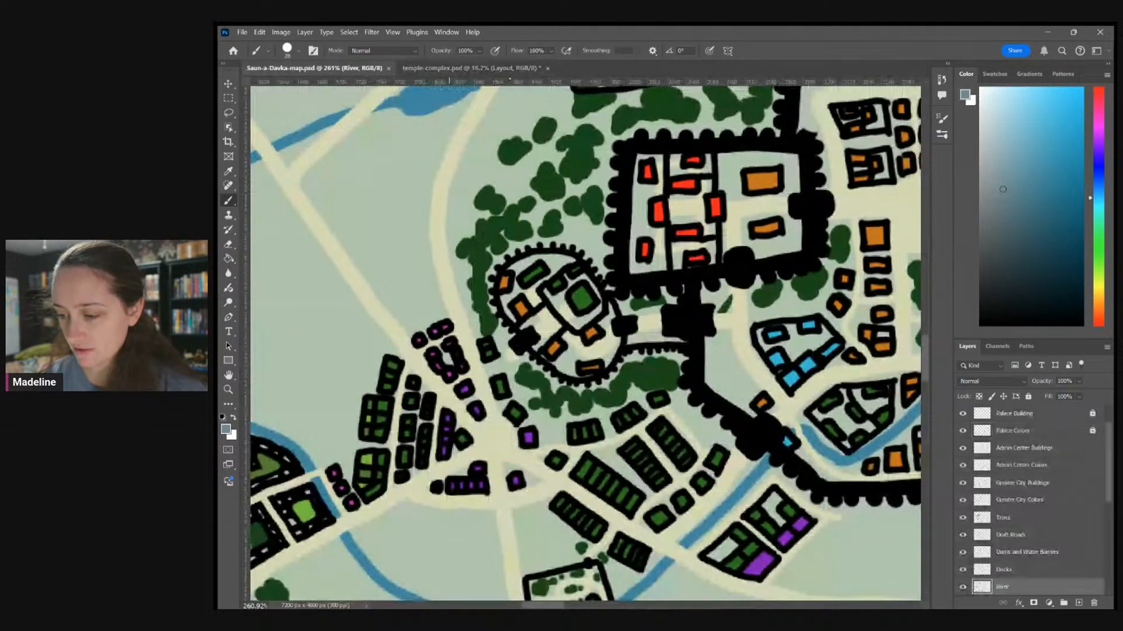
key(ctrl+Tab)
drag(478, 275, 506, 235)
mouse_move(477, 294)
mouse_down()
mouse_move(501, 323)
mouse_move(473, 331)
mouse_up()
mouse_move(546, 261)
mouse_down()
mouse_move(599, 259)
mouse_move(545, 263)
mouse_up()
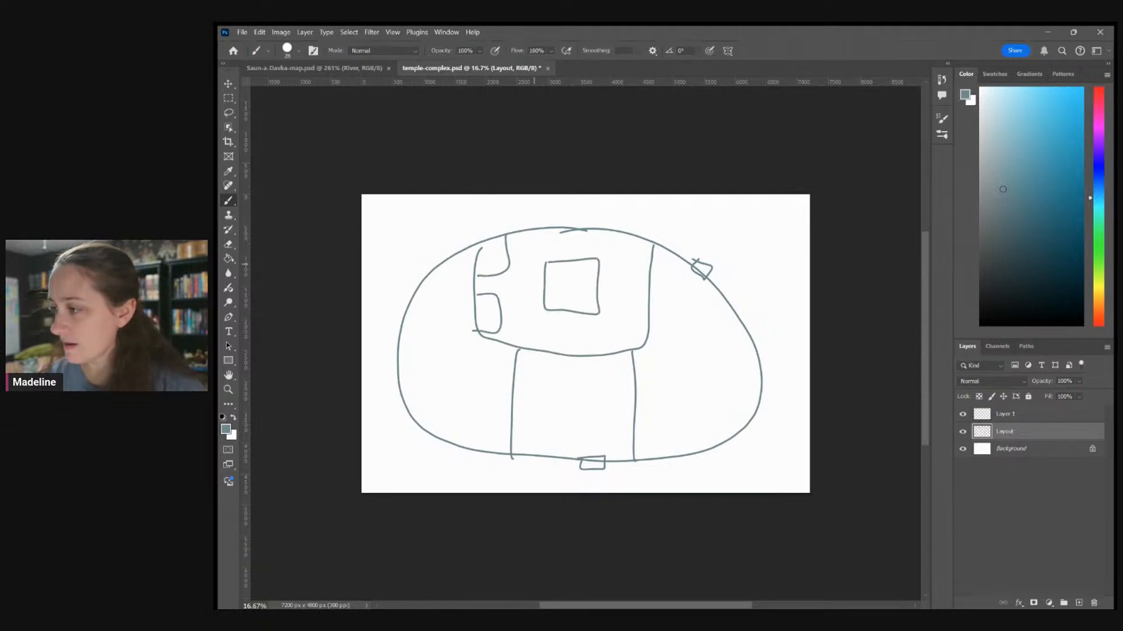
key(ctrl+Tab)
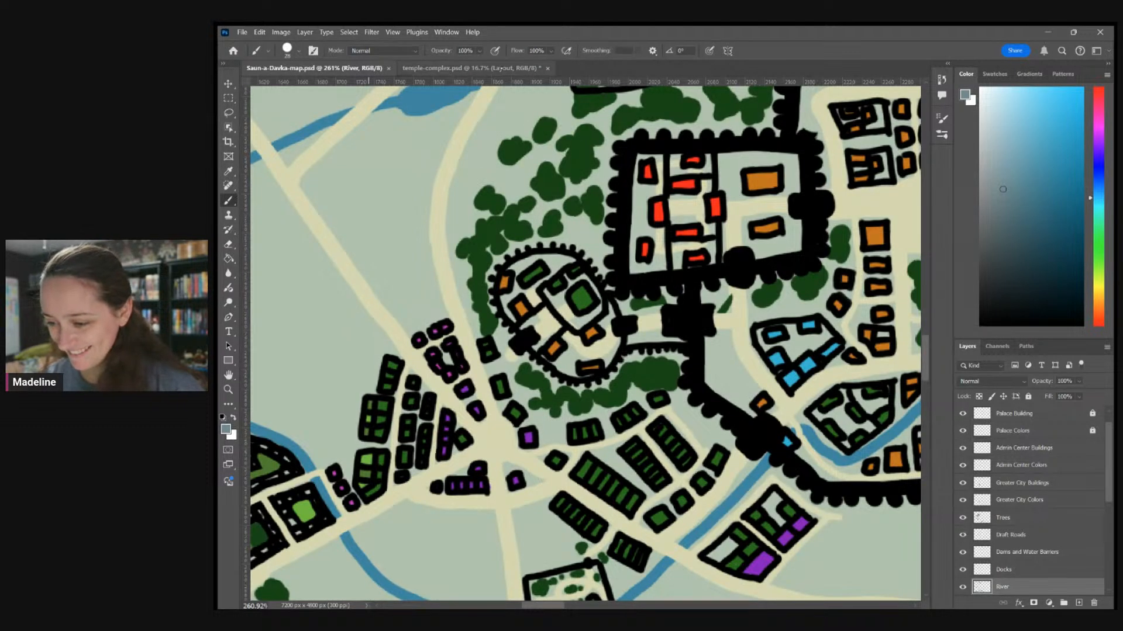
Back in temple-complex.psd, sketch buildings outside both lower vertical walls, outside the upper precinct's right wall, and near the compound's left and right edges
key(ctrl+Tab)
mouse_move(636, 399)
mouse_down()
mouse_move(657, 426)
mouse_move(637, 440)
mouse_up()
mouse_move(513, 378)
mouse_down()
mouse_move(486, 392)
mouse_move(505, 437)
mouse_up()
drag(650, 300, 651, 339)
mouse_move(730, 374)
mouse_down()
mouse_move(705, 407)
mouse_move(752, 383)
mouse_up()
mouse_move(422, 320)
mouse_down()
mouse_move(422, 344)
mouse_move(422, 321)
mouse_up()
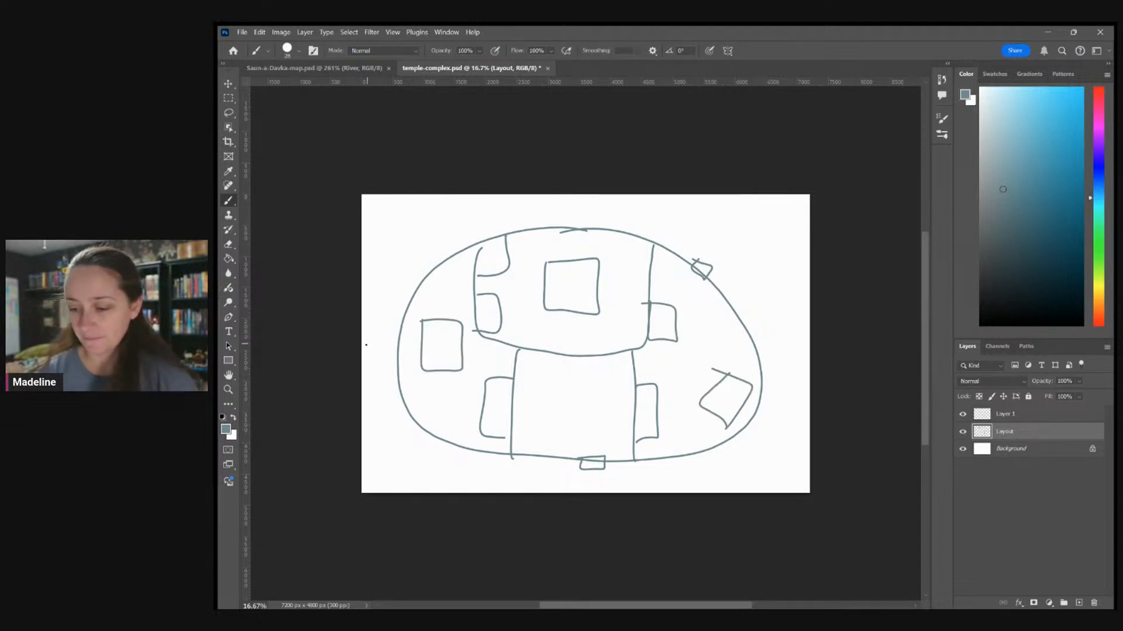
Sketch three long parallel curves outside the outer wall, running from the canvas's left edge up and across the top
mouse_move(372, 358)
mouse_down()
mouse_move(572, 226)
mouse_move(713, 219)
mouse_up()
mouse_move(663, 209)
mouse_down()
mouse_move(727, 201)
mouse_move(363, 340)
mouse_up()
mouse_move(373, 290)
mouse_down()
mouse_move(490, 208)
mouse_move(695, 195)
mouse_up()
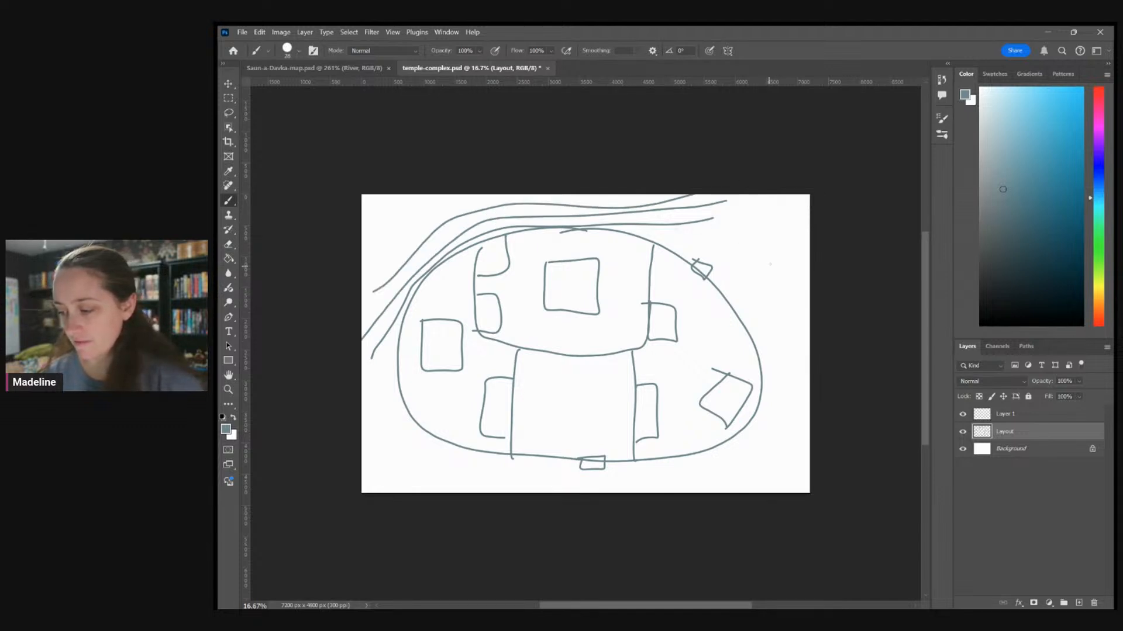
Sketch similar parallel curves outside the outer wall along the right side and around the lower-left corner of the canvas
mouse_move(771, 310)
mouse_down()
mouse_move(781, 377)
mouse_move(721, 493)
mouse_move(758, 491)
mouse_up()
mouse_move(794, 253)
mouse_down()
mouse_move(790, 318)
mouse_move(771, 321)
mouse_up()
drag(756, 447, 707, 493)
mouse_move(496, 493)
mouse_down()
mouse_move(374, 396)
mouse_move(426, 470)
mouse_move(469, 488)
mouse_up()
mouse_move(362, 407)
mouse_down()
mouse_move(408, 465)
mouse_move(463, 492)
mouse_up()
drag(362, 426, 405, 472)
drag(366, 374, 462, 492)
Mark the roads leading out of the upper-right and bottom gates with pairs of short strokes
drag(710, 255, 734, 235)
mouse_move(729, 264)
mouse_down()
mouse_move(738, 232)
mouse_move(766, 237)
mouse_up()
drag(582, 472, 584, 481)
drag(600, 471, 601, 482)
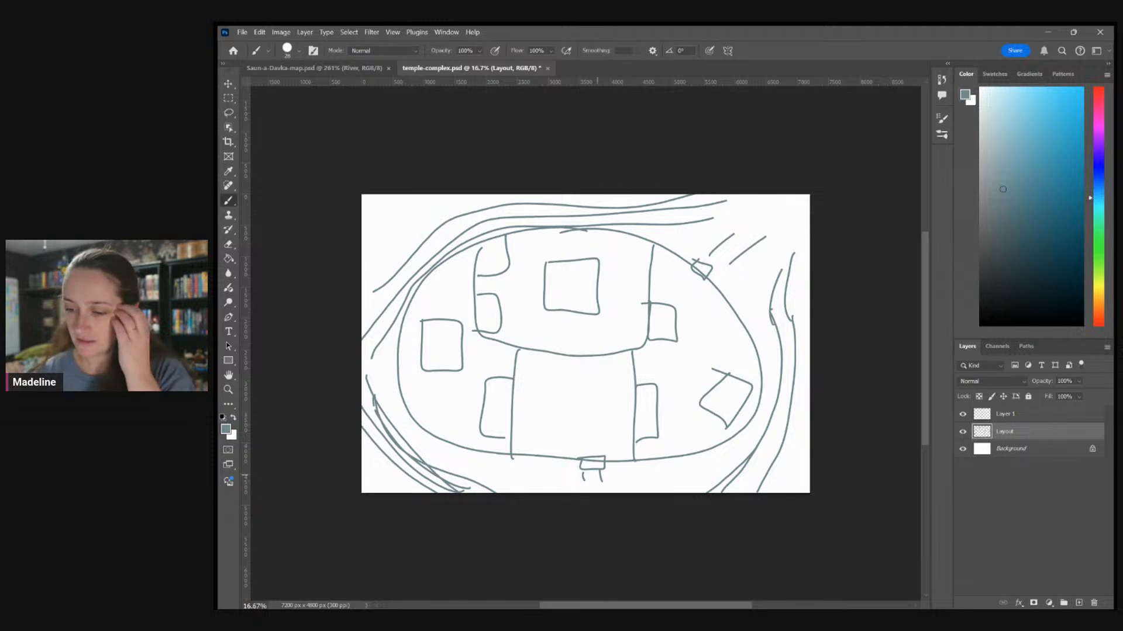
Save the temple complex document
click(242, 32)
click(278, 149)
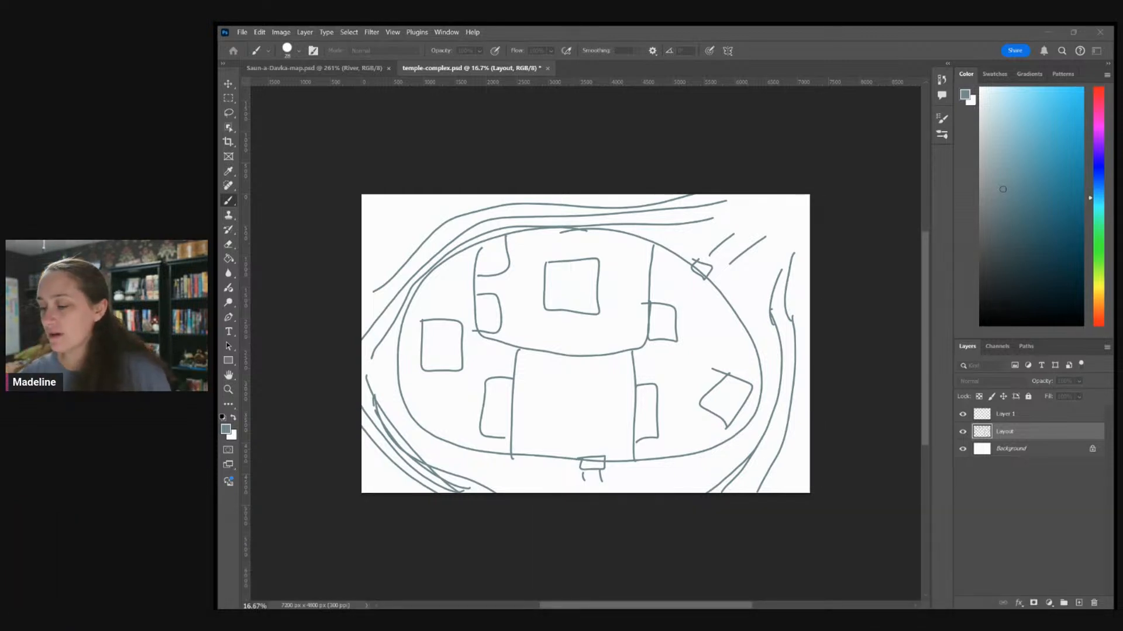
key(ctrl+s)
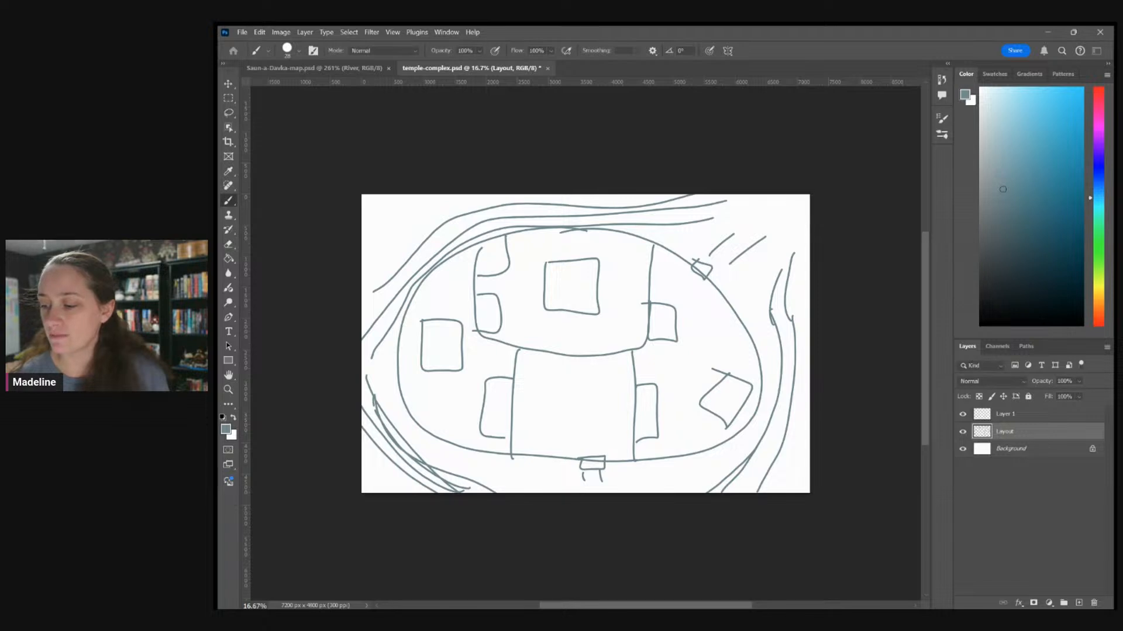
Add a layer named Function above the Layout layer and set the foreground colour to a medium purple
scroll(647, 407, up, 3)
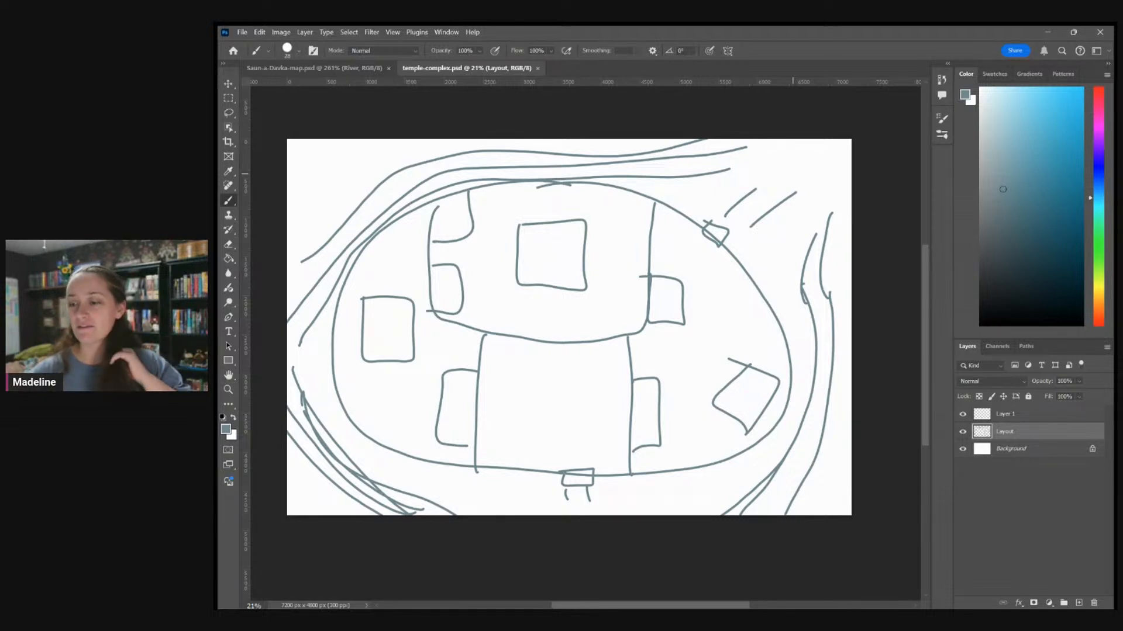
scroll(569, 327, up, 3)
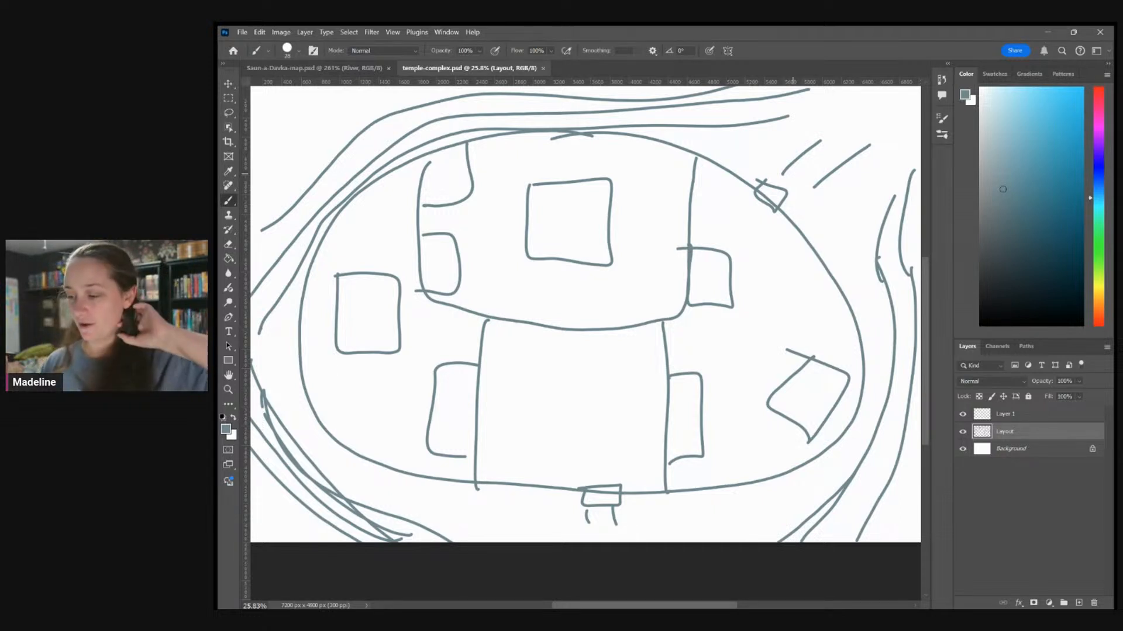
scroll(586, 314, down, 1)
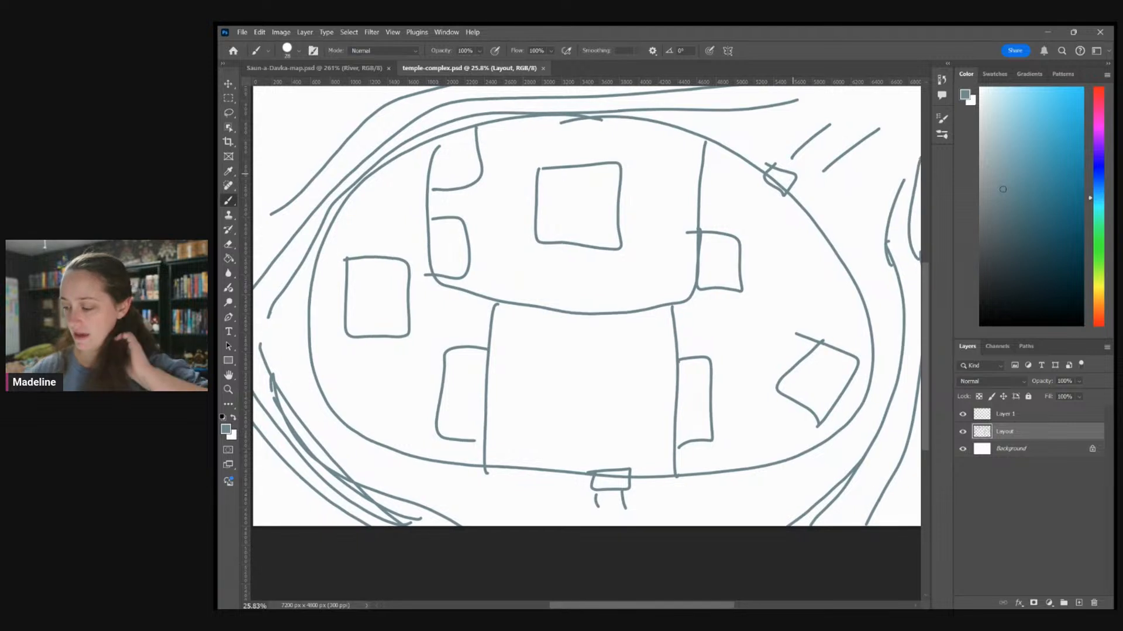
click(1079, 603)
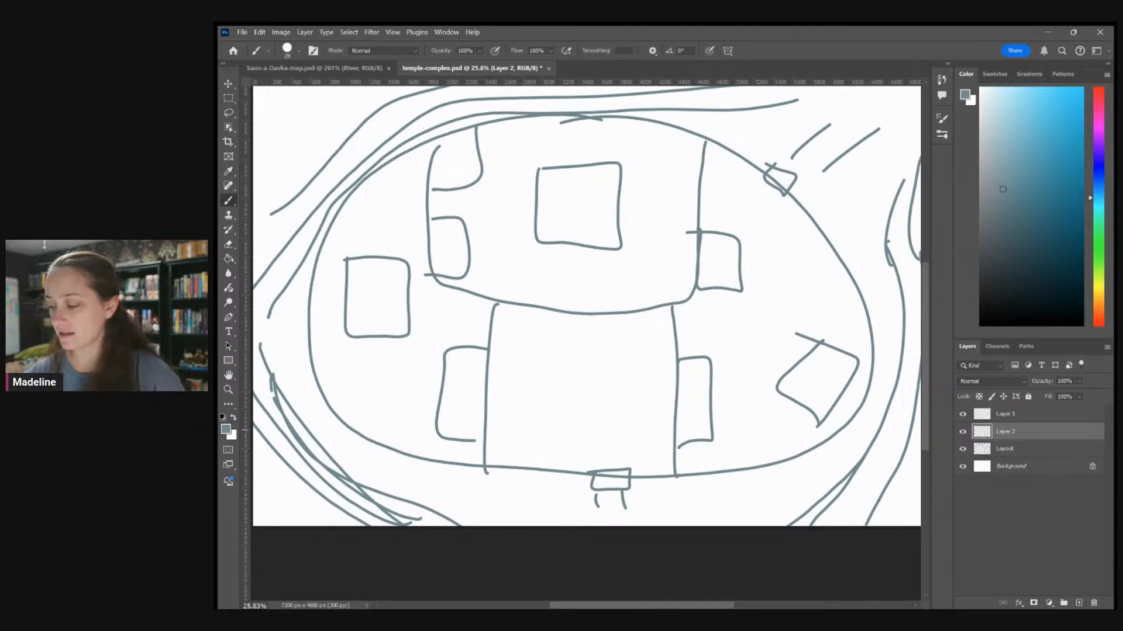
key(space)
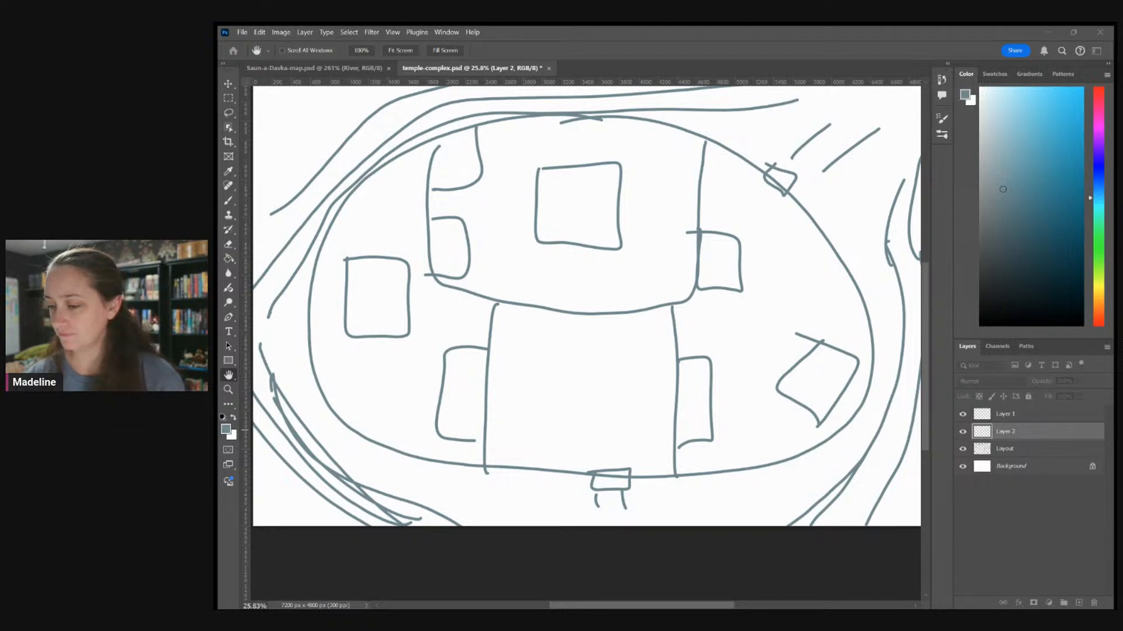
key(Return)
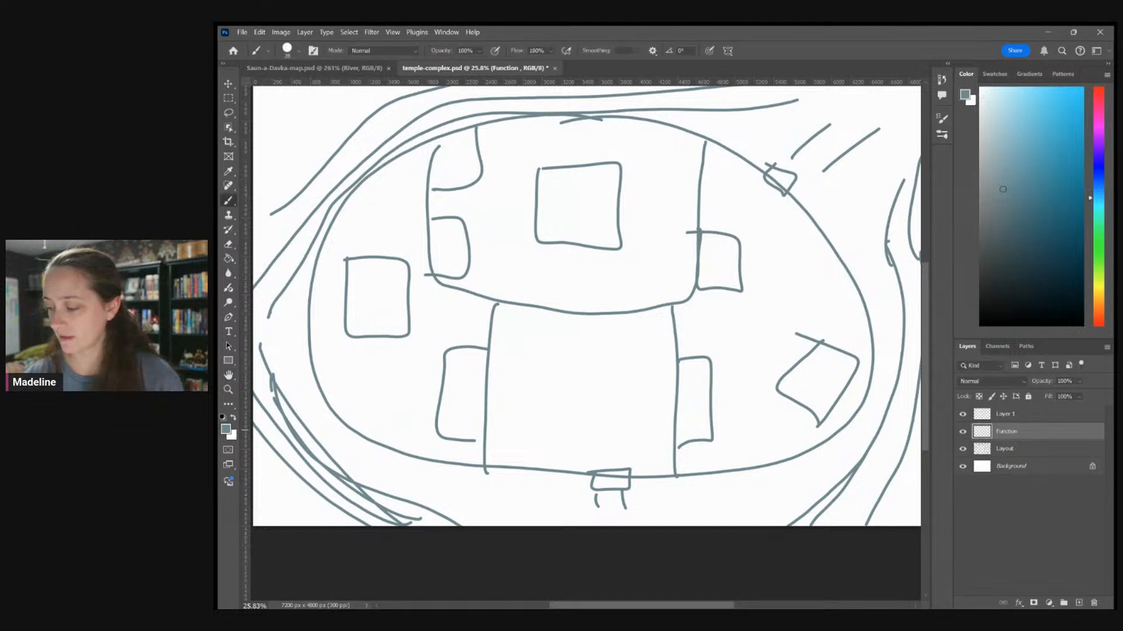
click(1098, 140)
click(1027, 145)
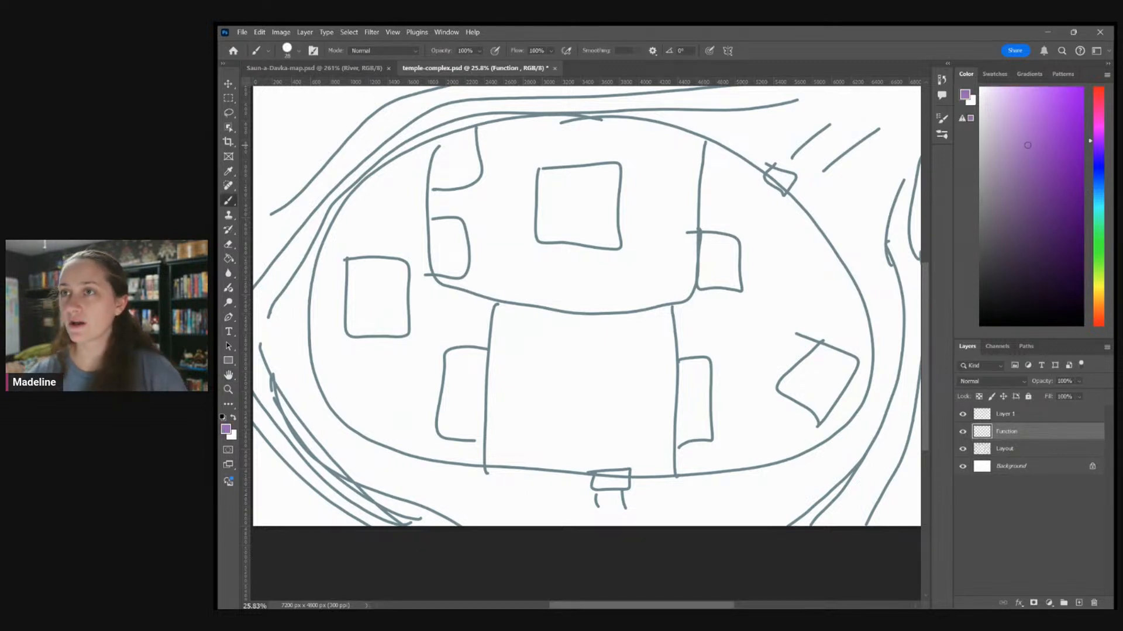
Cross out the bottom and upper-right gates with an X and handwrite "very restricted" beside the upper-right one
scroll(787, 250, down, 1)
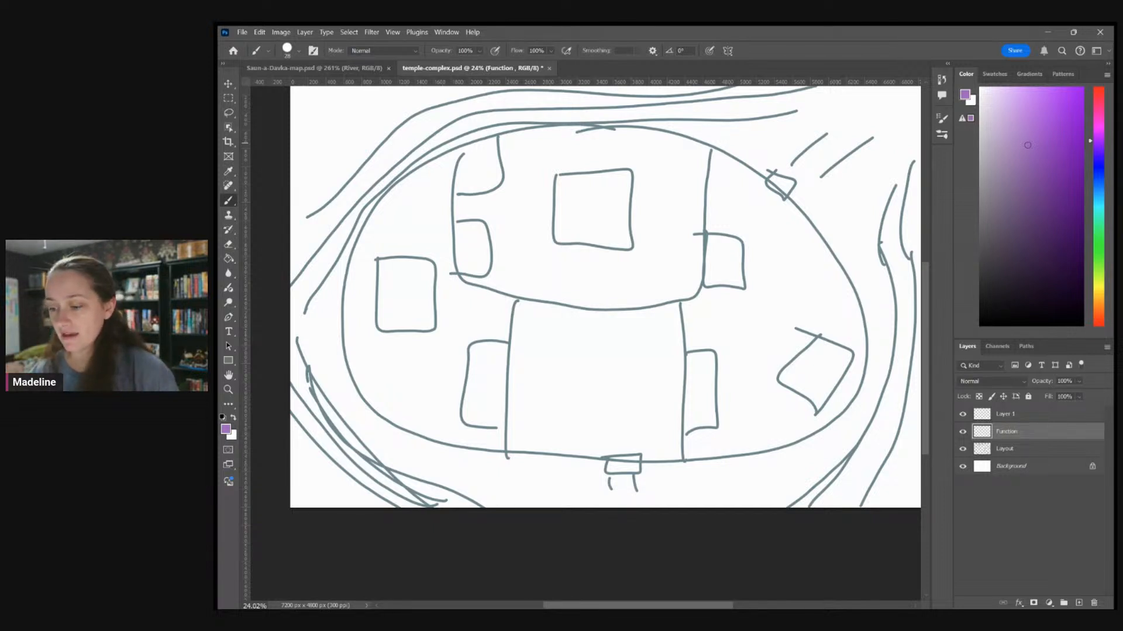
mouse_move(608, 471)
mouse_down()
mouse_move(632, 456)
mouse_move(632, 480)
mouse_up()
drag(784, 171, 770, 202)
mouse_move(771, 172)
mouse_down()
mouse_move(768, 198)
mouse_move(819, 193)
mouse_up()
drag(822, 199, 837, 194)
mouse_move(840, 193)
mouse_down()
mouse_move(828, 219)
mouse_move(837, 211)
mouse_up()
drag(838, 218, 847, 221)
mouse_move(856, 205)
mouse_down()
mouse_move(857, 221)
mouse_move(863, 210)
mouse_up()
drag(866, 219, 881, 220)
drag(887, 211, 893, 217)
drag(889, 209, 898, 209)
drag(899, 214, 903, 218)
drag(911, 200, 909, 221)
Handwrite "restricted" beside the bottom gate
drag(655, 495, 661, 481)
drag(664, 486, 693, 488)
drag(687, 478, 709, 476)
drag(715, 480, 720, 490)
mouse_move(733, 467)
mouse_down()
mouse_move(732, 487)
mouse_move(739, 476)
mouse_up()
drag(737, 481, 750, 485)
drag(757, 462, 764, 484)
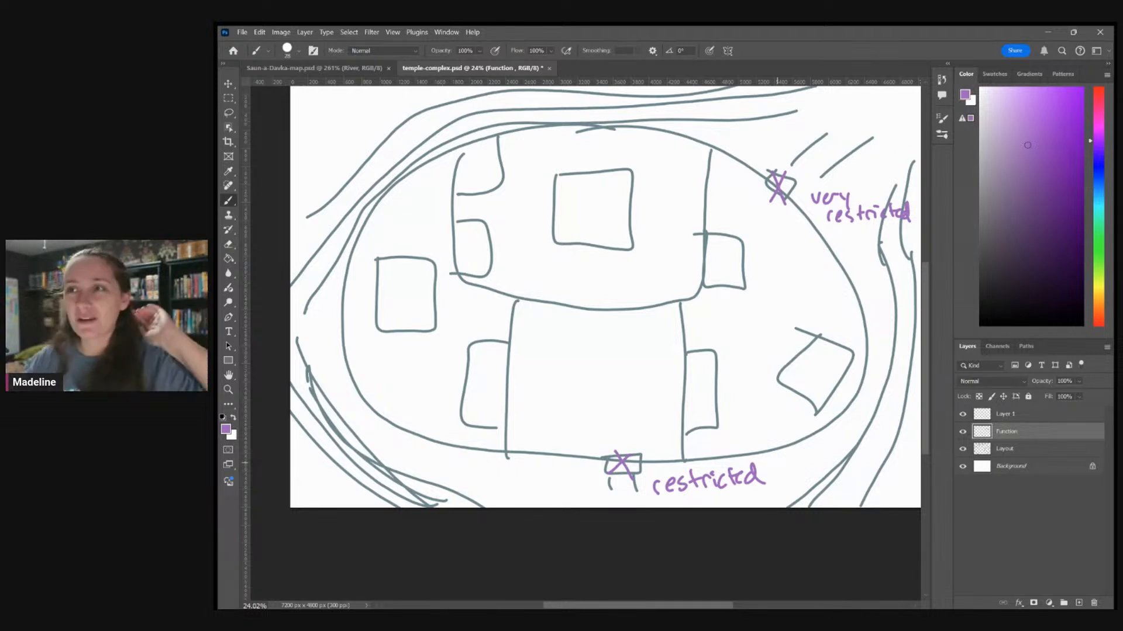
Handwrite "secret society HQ" in the upper-left corner of the canvas, outside the outer wall
drag(777, 463, 808, 496)
mouse_move(343, 147)
mouse_down()
mouse_move(336, 159)
mouse_move(358, 155)
mouse_up()
drag(363, 143, 395, 137)
drag(390, 129, 408, 121)
mouse_move(359, 171)
mouse_down()
mouse_move(352, 187)
mouse_move(395, 167)
mouse_up()
drag(400, 156, 415, 155)
drag(417, 147, 419, 171)
mouse_move(440, 130)
mouse_down()
mouse_move(434, 146)
mouse_move(445, 137)
mouse_up()
drag(447, 117, 444, 140)
mouse_move(458, 116)
mouse_down()
mouse_move(452, 133)
mouse_move(458, 117)
mouse_up()
drag(457, 128, 466, 134)
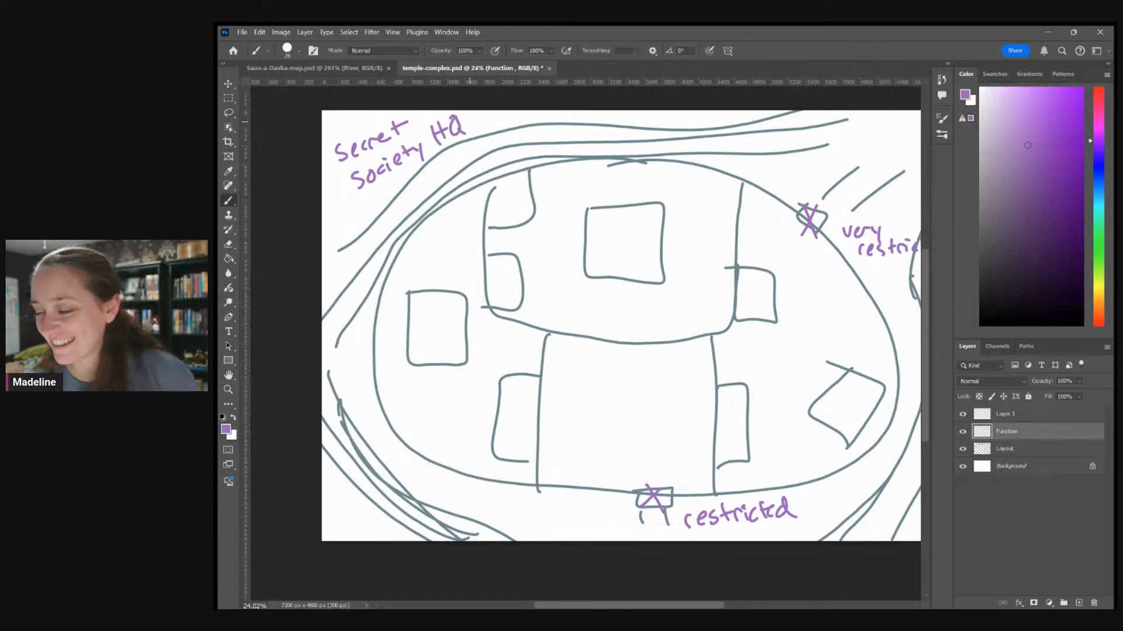
Circle the square central building of the upper precinct in purple
scroll(585, 326, right, 1)
scroll(585, 326, down, 1)
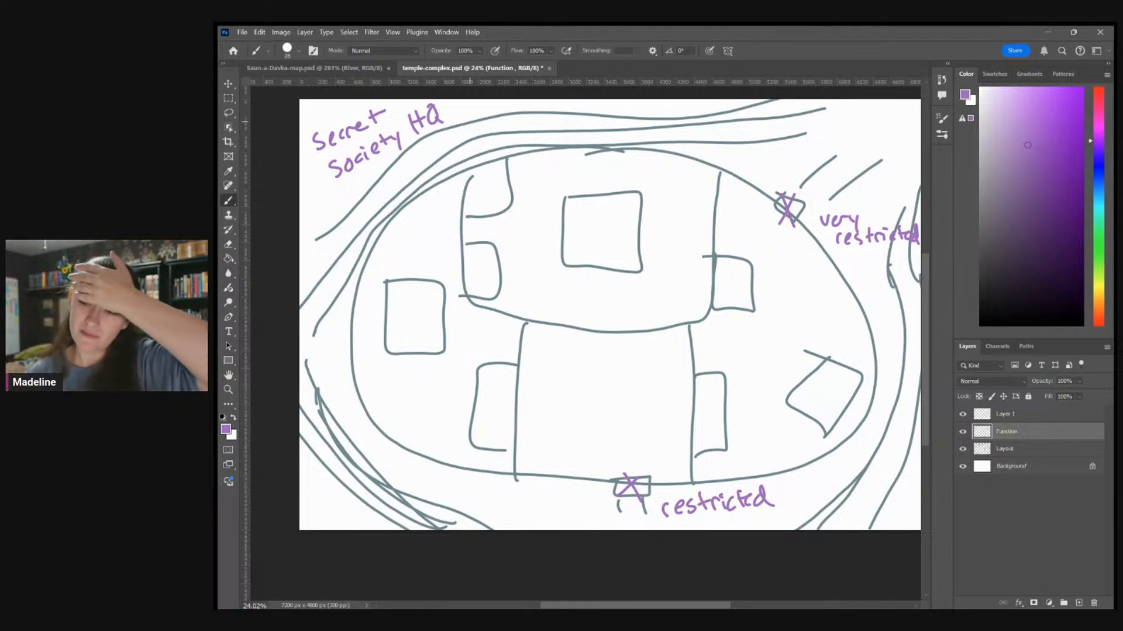
mouse_move(630, 192)
mouse_down()
mouse_move(569, 201)
mouse_move(607, 276)
mouse_move(610, 192)
mouse_move(572, 265)
mouse_move(653, 248)
mouse_up()
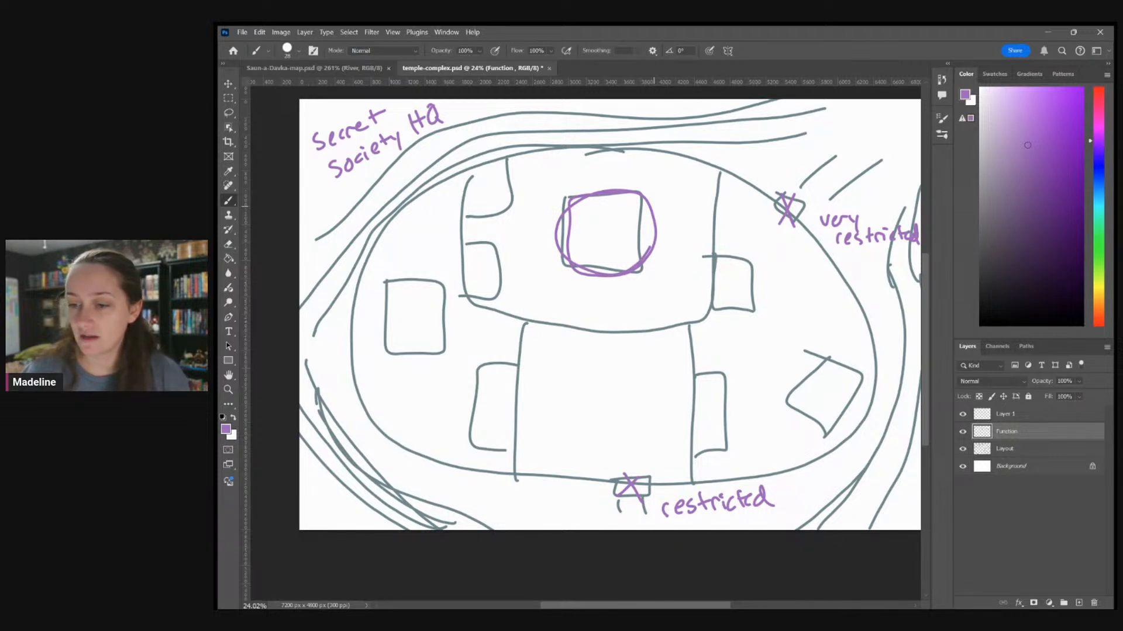
Examine the walled temple complex and its neighbouring districts on the Saun-a-Davka city map
click(337, 68)
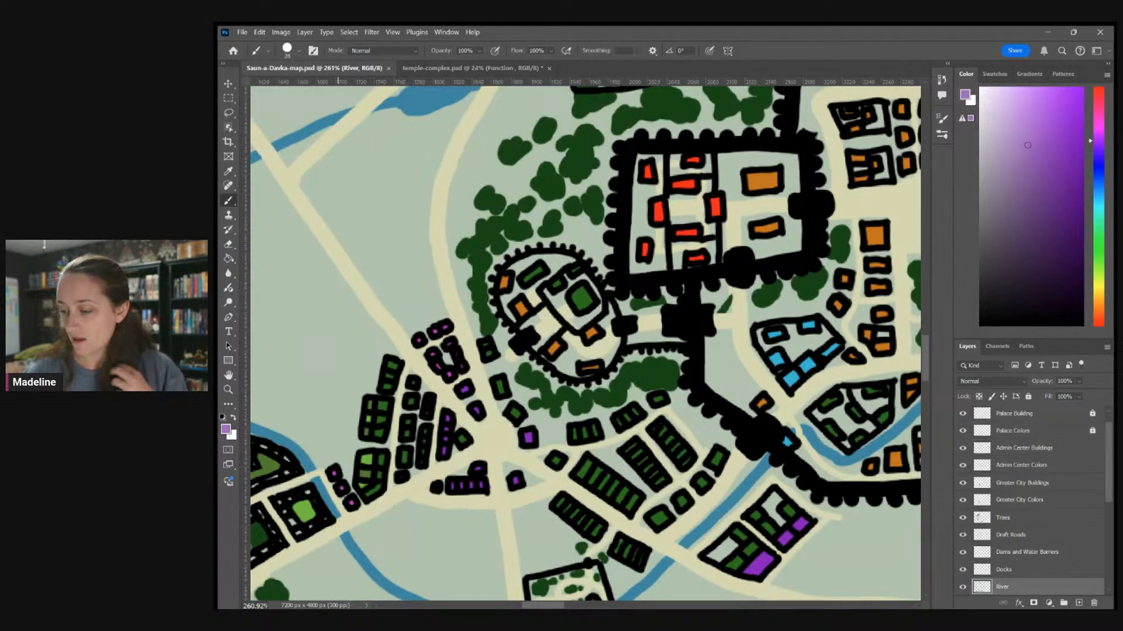
scroll(585, 343, right, 3)
scroll(586, 343, down, 1)
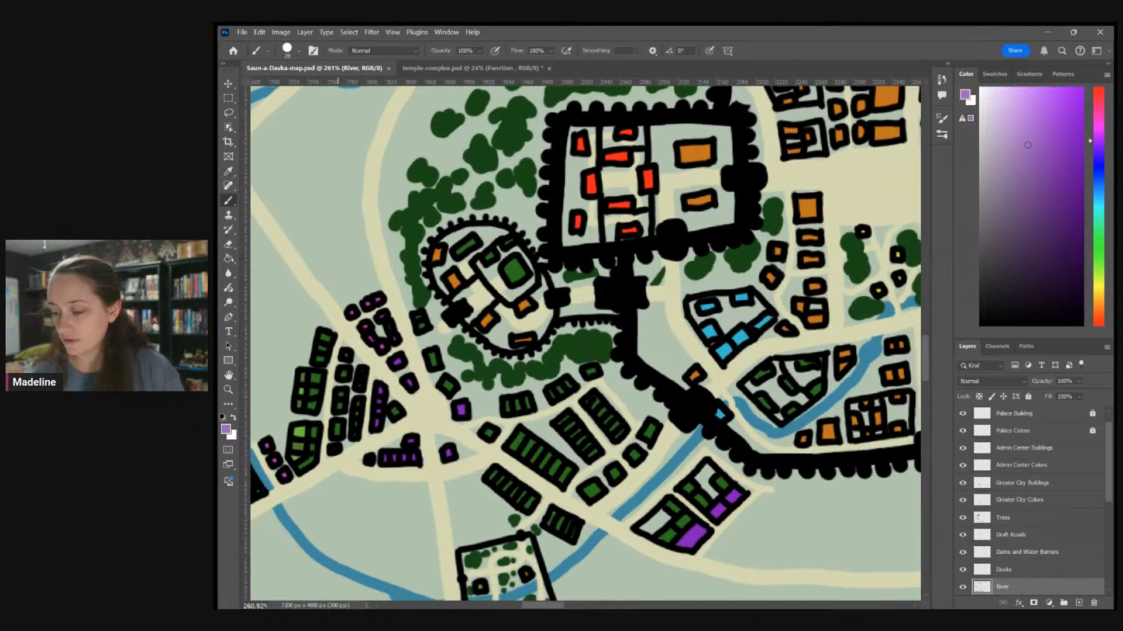
scroll(585, 344, right, 3)
scroll(585, 343, down, 1)
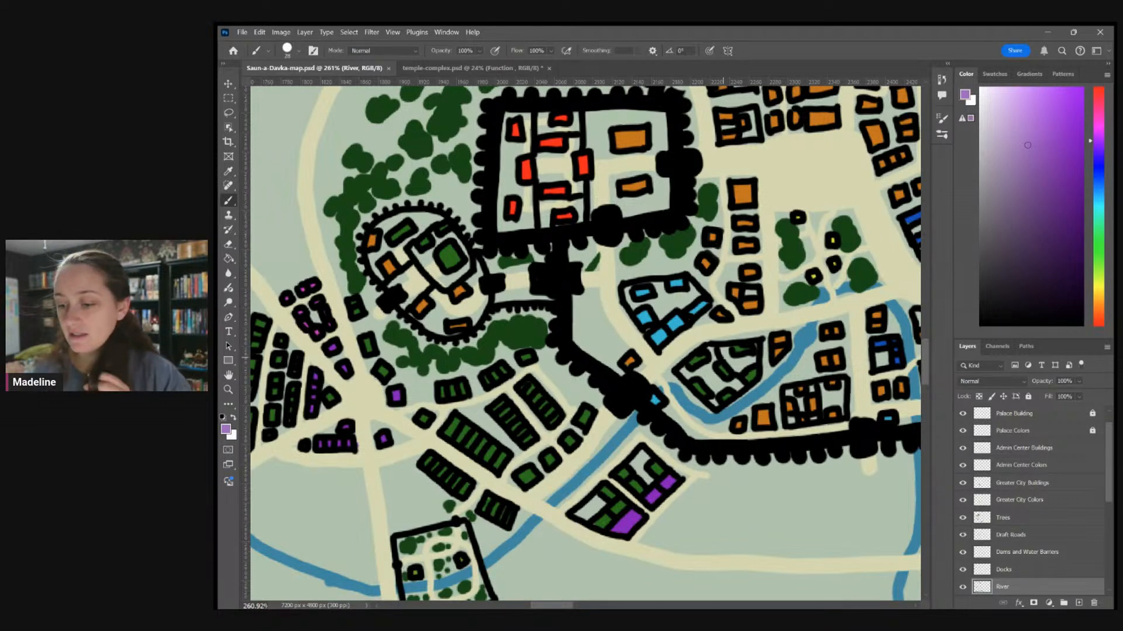
scroll(428, 342, up, 5)
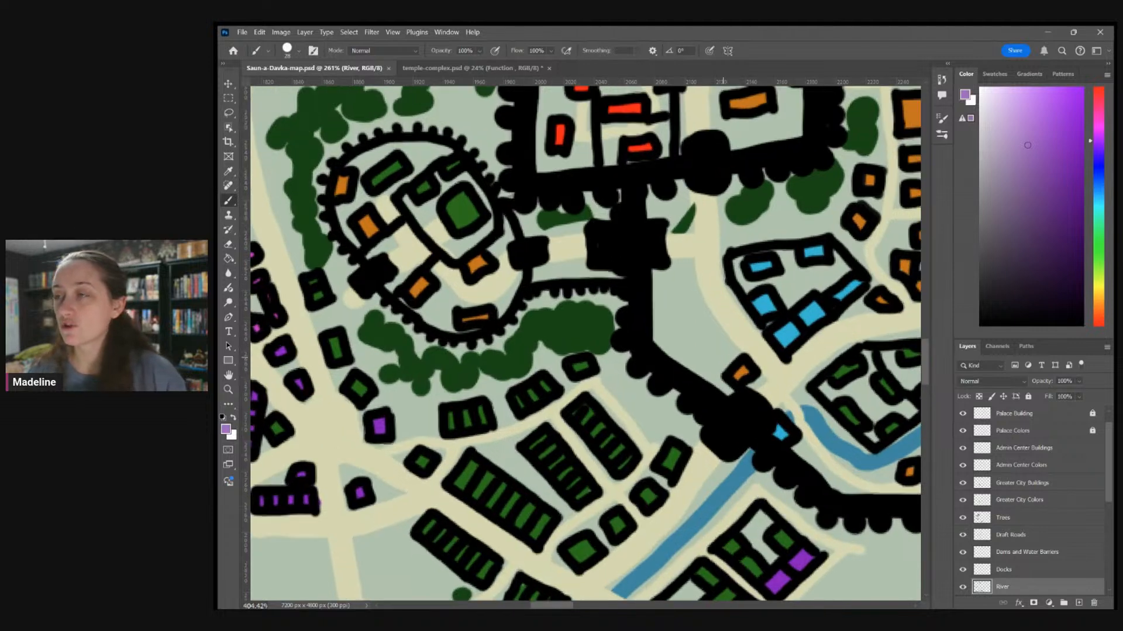
scroll(320, 435, up, 1)
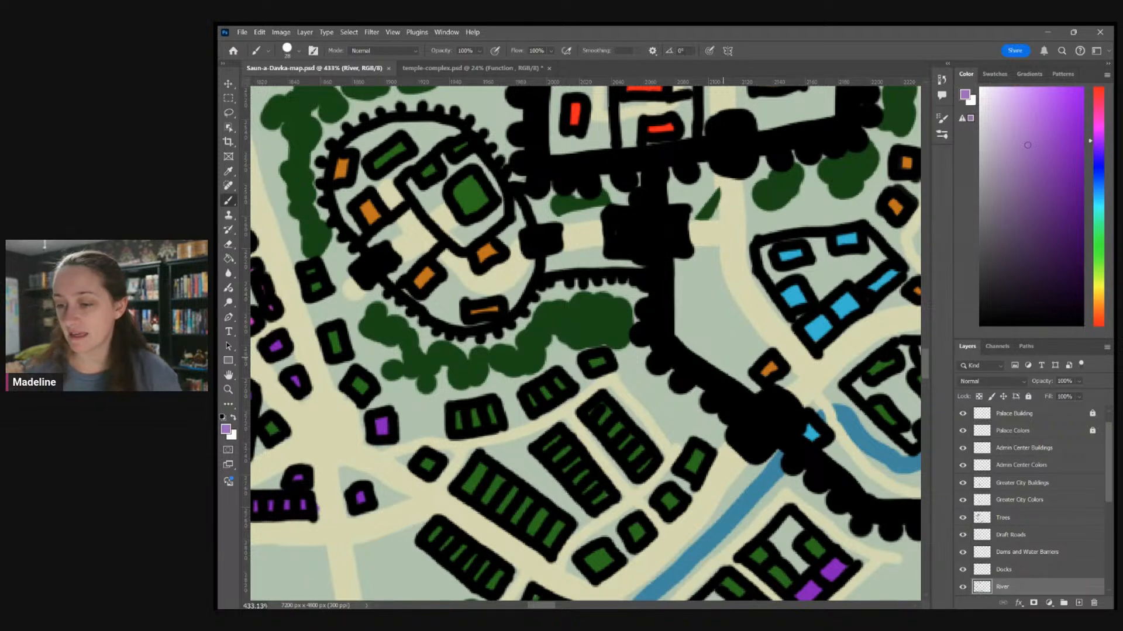
In temple-complex.psd, handwrite "sentry" by the upper-right gate and by the upper precinct's lower-right corner, and "keeper" beside the right vertical wall
click(472, 68)
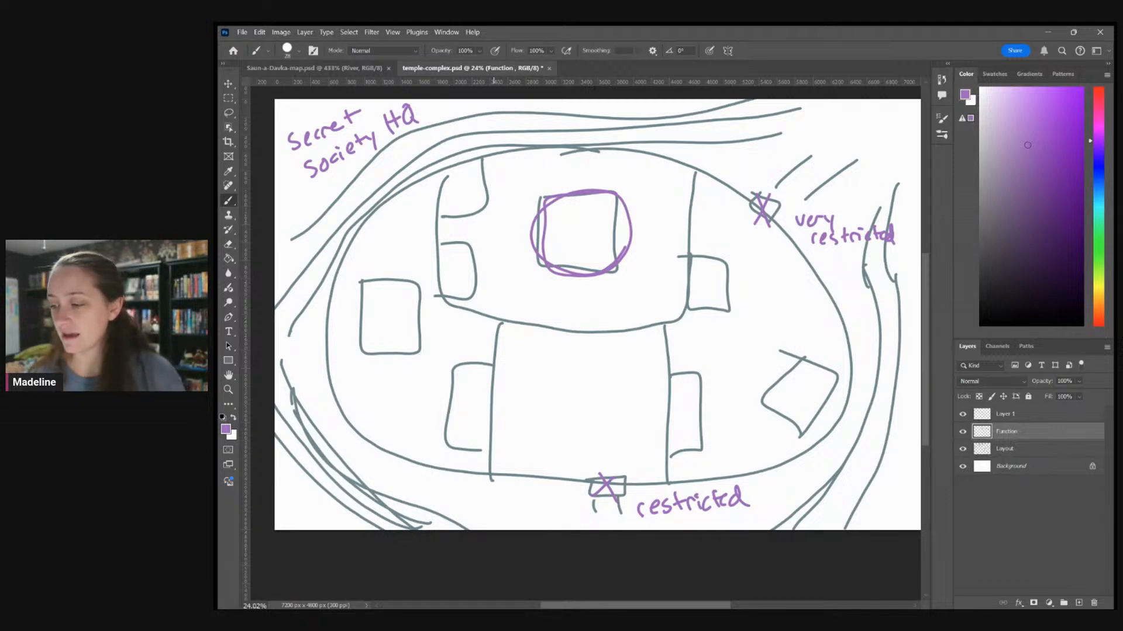
mouse_move(766, 236)
mouse_down()
mouse_move(779, 255)
mouse_move(774, 236)
mouse_move(793, 264)
mouse_move(834, 279)
mouse_up()
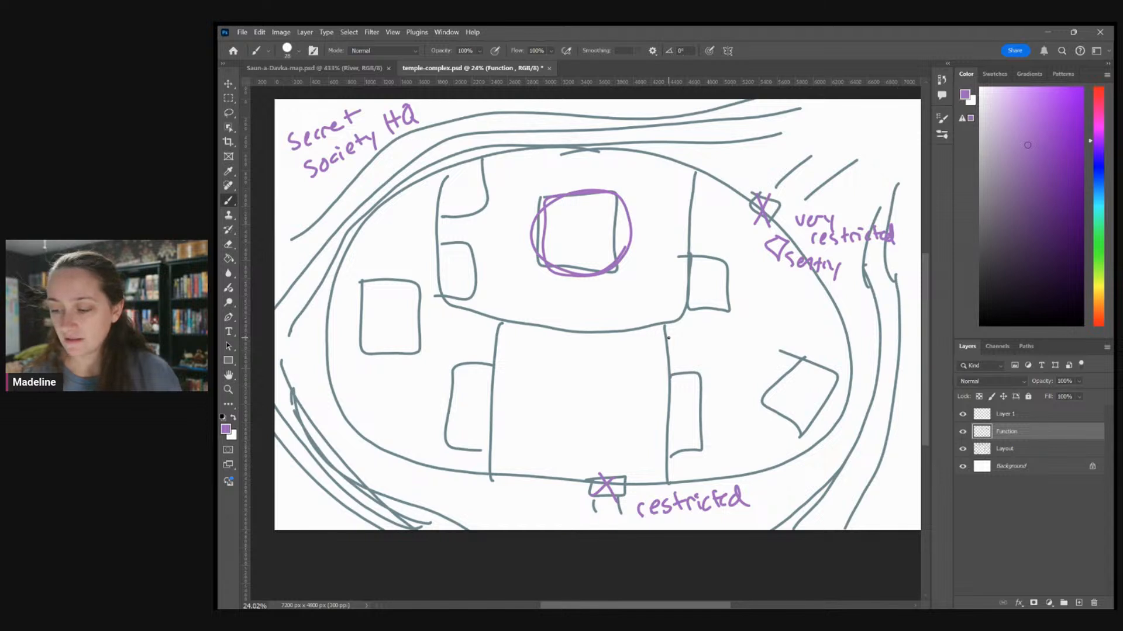
mouse_move(673, 325)
mouse_down()
mouse_move(669, 340)
mouse_move(713, 331)
mouse_move(720, 341)
mouse_up()
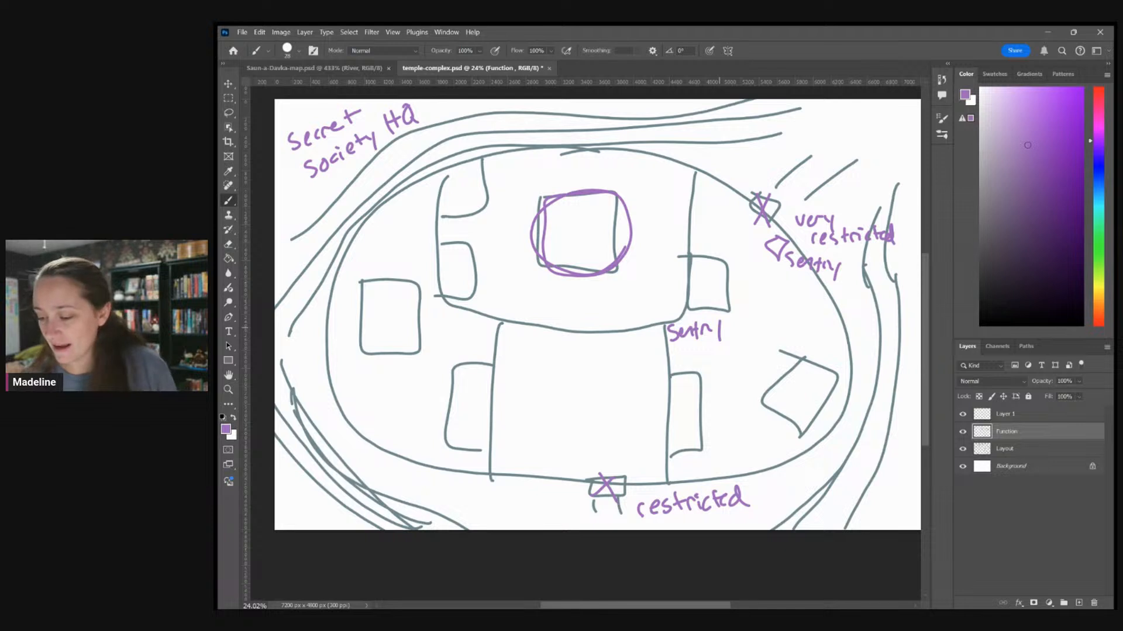
drag(709, 326, 716, 331)
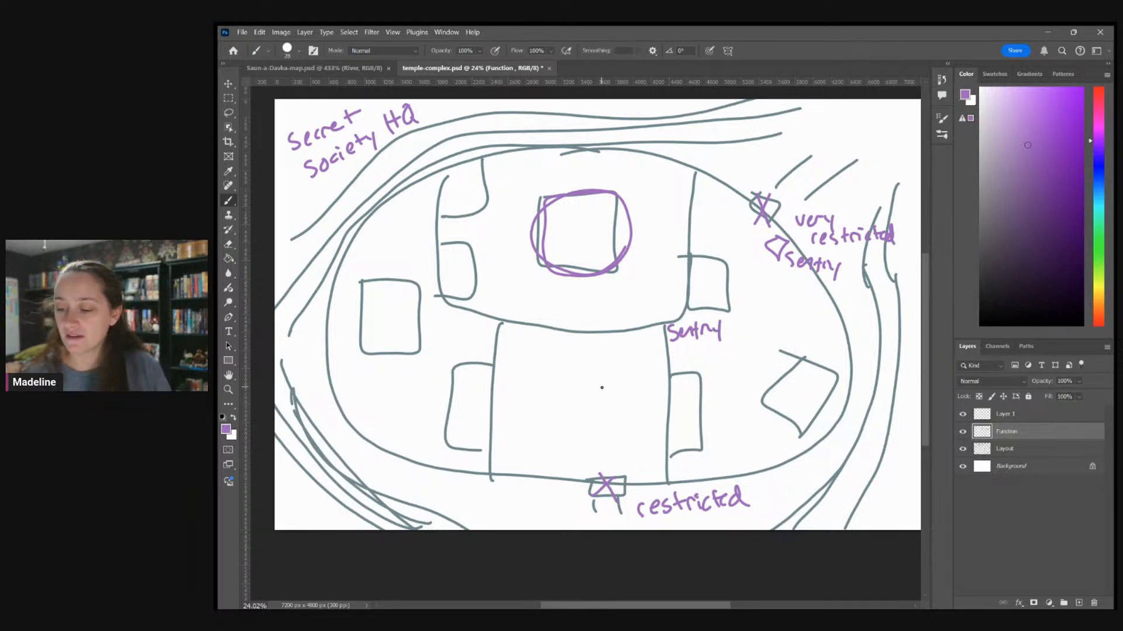
drag(612, 376, 613, 394)
mouse_move(622, 377)
mouse_down()
mouse_move(622, 393)
mouse_move(668, 374)
mouse_up()
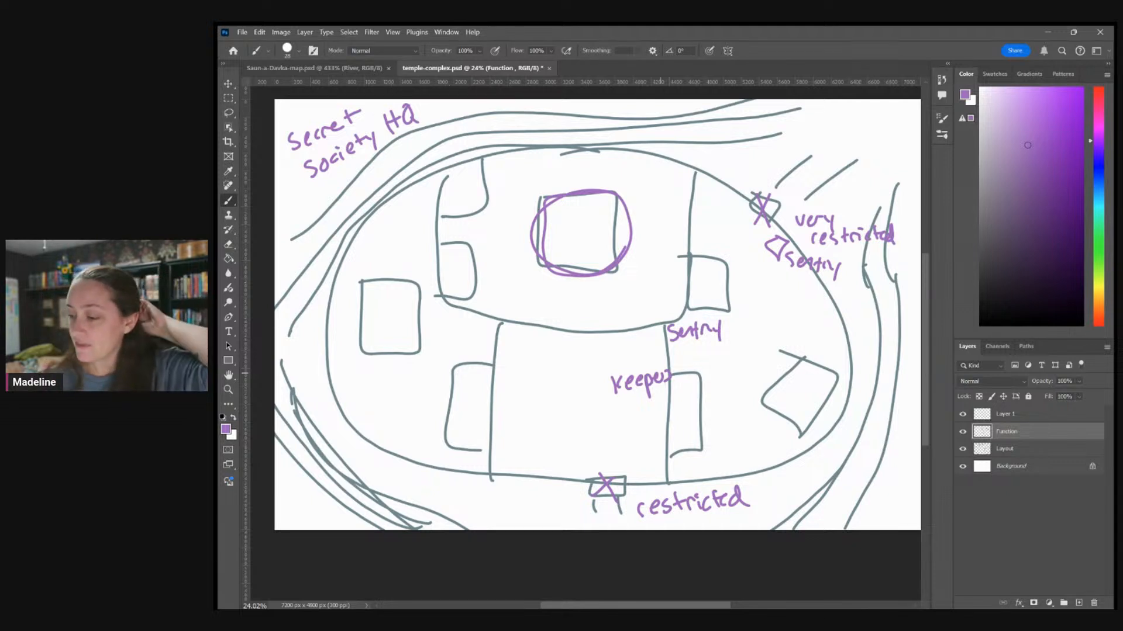
Handwrite "IN USE" in the compound's right section and "Forbidden" across the upper precinct's lower-left wall
mouse_move(757, 306)
mouse_down()
mouse_move(758, 336)
mouse_move(788, 304)
mouse_move(811, 306)
mouse_up()
drag(823, 307, 816, 329)
mouse_move(834, 307)
mouse_down()
mouse_move(848, 330)
mouse_move(847, 314)
mouse_up()
mouse_move(833, 306)
mouse_down()
mouse_move(847, 327)
mouse_move(855, 303)
mouse_up()
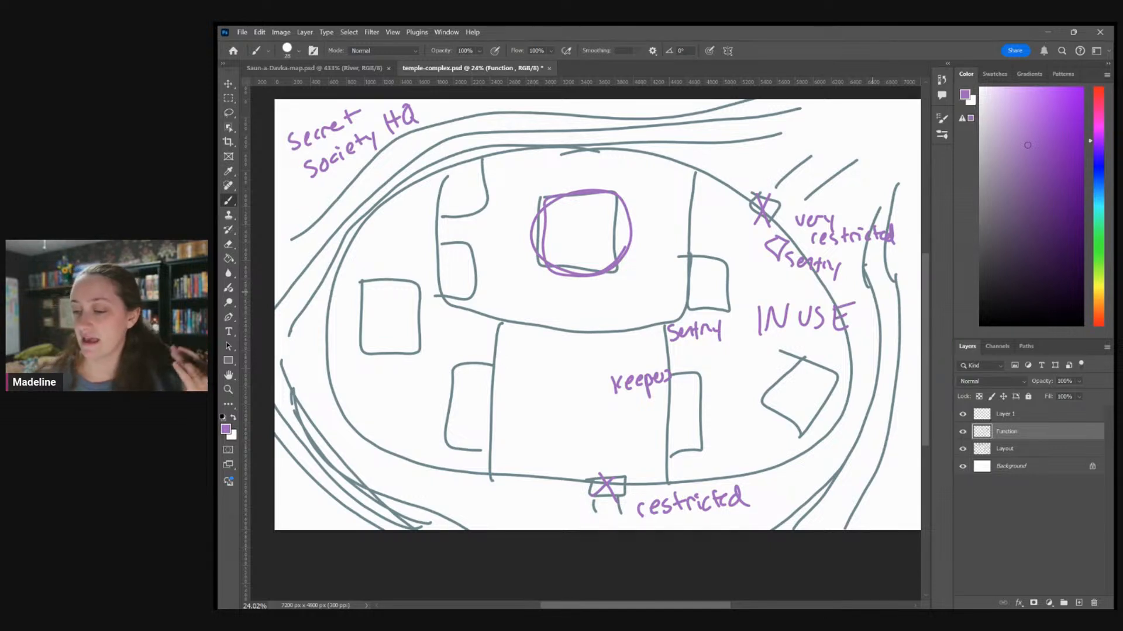
mouse_move(422, 321)
mouse_down()
mouse_move(425, 342)
mouse_move(434, 311)
mouse_up()
mouse_move(437, 323)
mouse_down()
mouse_move(460, 298)
mouse_move(477, 299)
mouse_move(486, 281)
mouse_move(499, 289)
mouse_move(531, 267)
mouse_up()
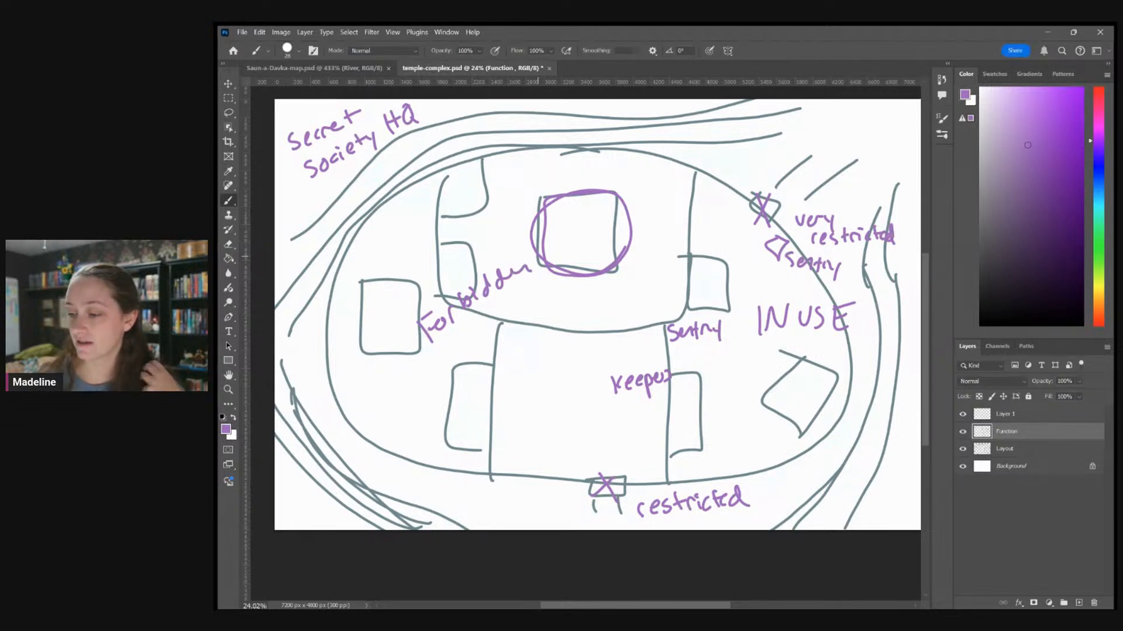
Add a new layer above the Function layer and set the foreground colour to dark green
scroll(725, 325, down, 2)
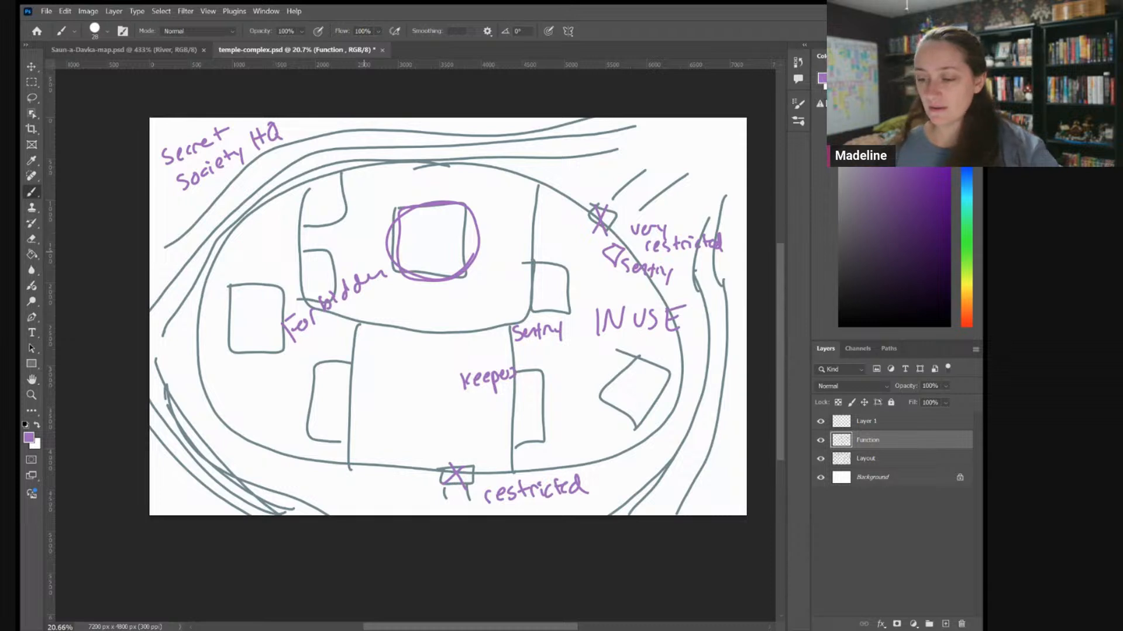
click(945, 624)
click(968, 229)
click(908, 226)
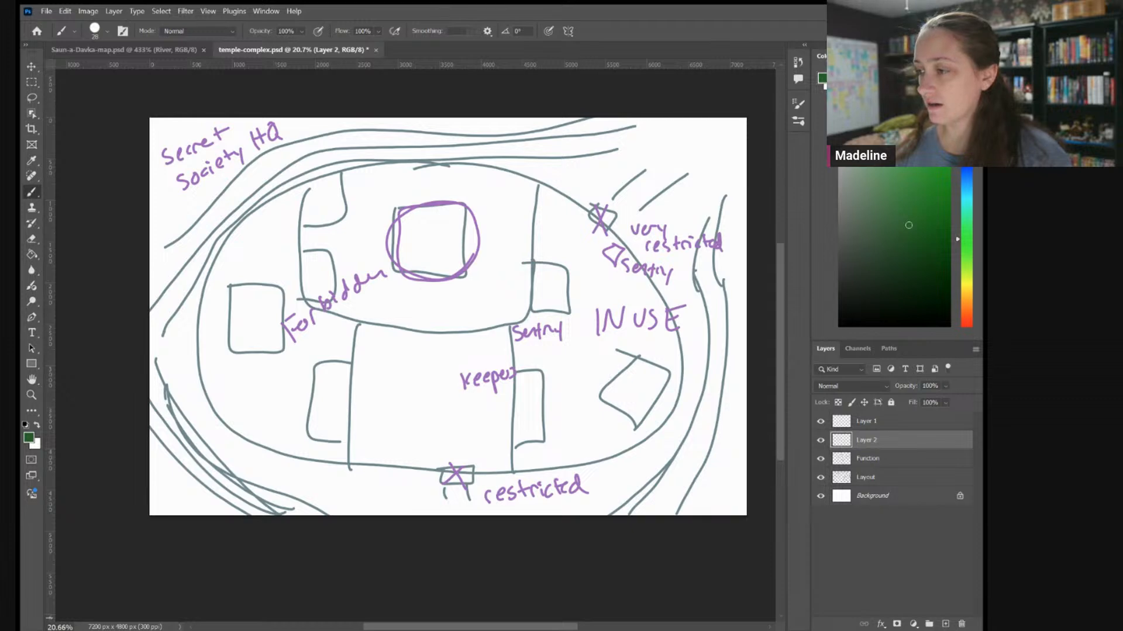
Sketch a two-tier domed tower over the circled central building, with three pointed arches on each tier
scroll(509, 261, up, 4)
scroll(416, 345, up, 2)
mouse_move(358, 138)
mouse_down()
mouse_move(333, 297)
mouse_move(409, 155)
mouse_move(462, 174)
mouse_move(473, 323)
mouse_up()
drag(359, 138, 457, 136)
mouse_move(350, 211)
mouse_down()
mouse_move(395, 226)
mouse_move(468, 221)
mouse_up()
mouse_move(380, 162)
mouse_down()
mouse_move(359, 212)
mouse_move(380, 164)
mouse_up()
mouse_move(392, 212)
mouse_down()
mouse_move(415, 171)
mouse_move(391, 214)
mouse_move(440, 169)
mouse_move(456, 213)
mouse_move(431, 215)
mouse_up()
mouse_move(345, 310)
mouse_down()
mouse_move(375, 248)
mouse_move(396, 323)
mouse_move(414, 260)
mouse_move(439, 324)
mouse_move(451, 252)
mouse_move(473, 328)
mouse_up()
drag(398, 325, 334, 297)
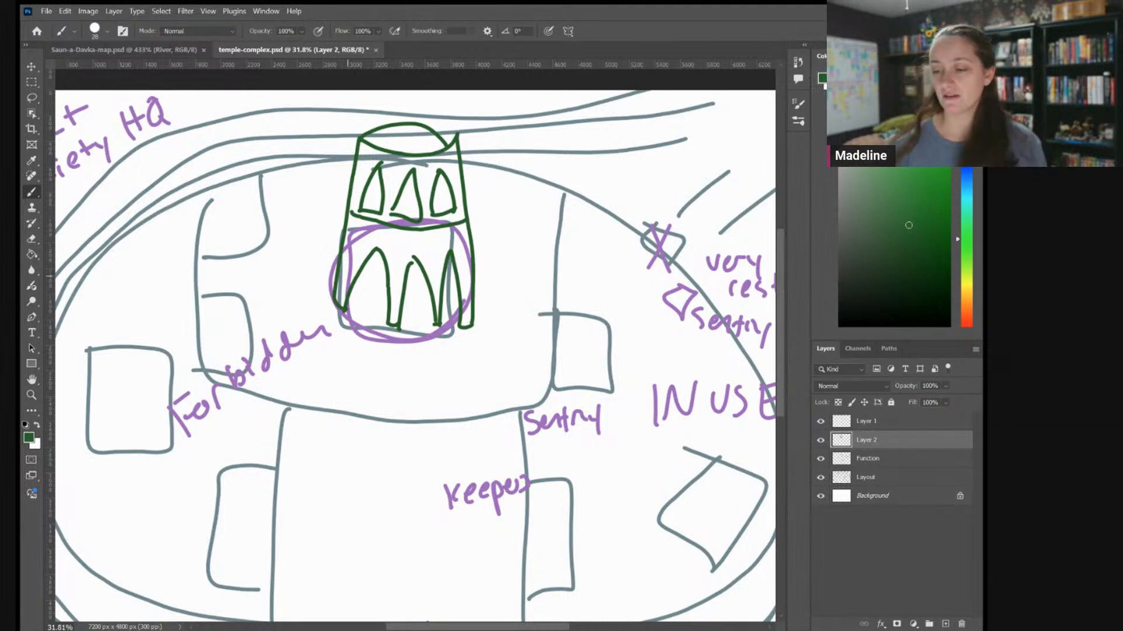
Sketch a curved base around the tower's foot and add smaller inner details inside the arches of both tiers
mouse_move(311, 319)
mouse_down()
mouse_move(407, 348)
mouse_move(507, 319)
mouse_move(476, 350)
mouse_move(396, 363)
mouse_move(333, 339)
mouse_move(311, 313)
mouse_move(321, 282)
mouse_up()
drag(500, 306, 472, 273)
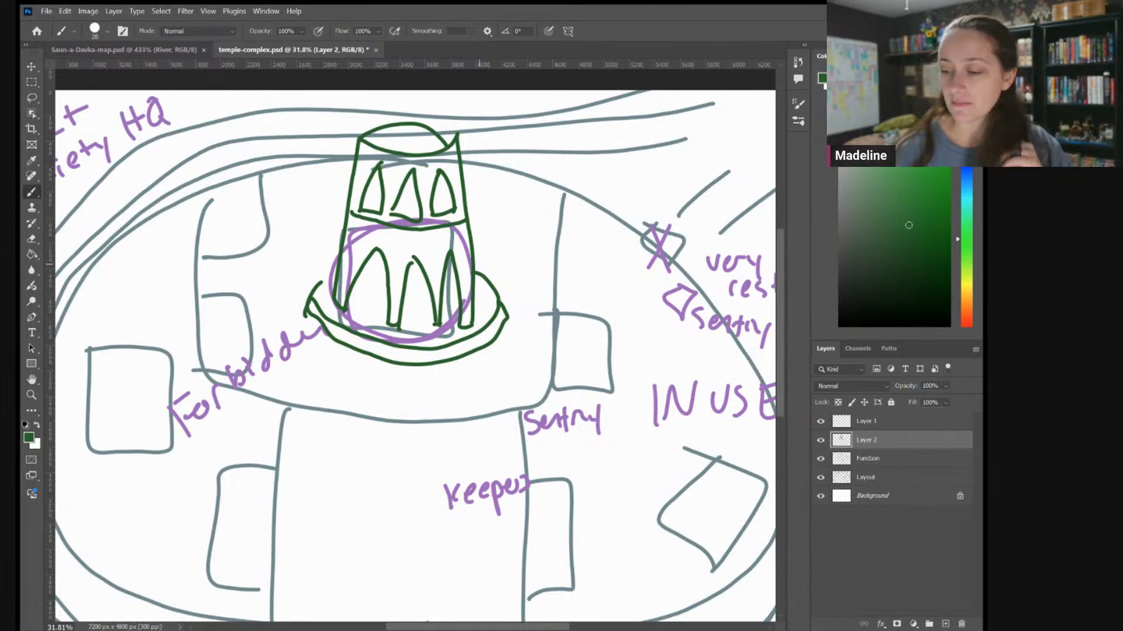
mouse_move(351, 290)
mouse_down()
mouse_move(381, 255)
mouse_move(417, 280)
mouse_move(421, 266)
mouse_move(459, 277)
mouse_up()
mouse_move(362, 208)
mouse_down()
mouse_move(448, 198)
mouse_move(373, 195)
mouse_move(376, 181)
mouse_move(449, 193)
mouse_up()
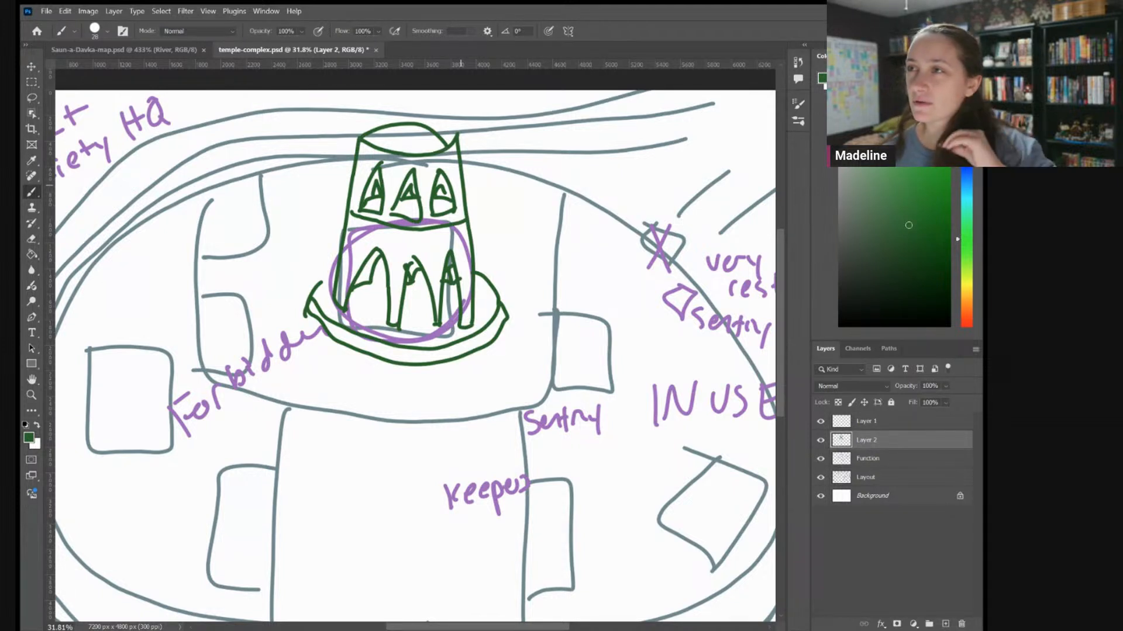
scroll(608, 280, down, 3)
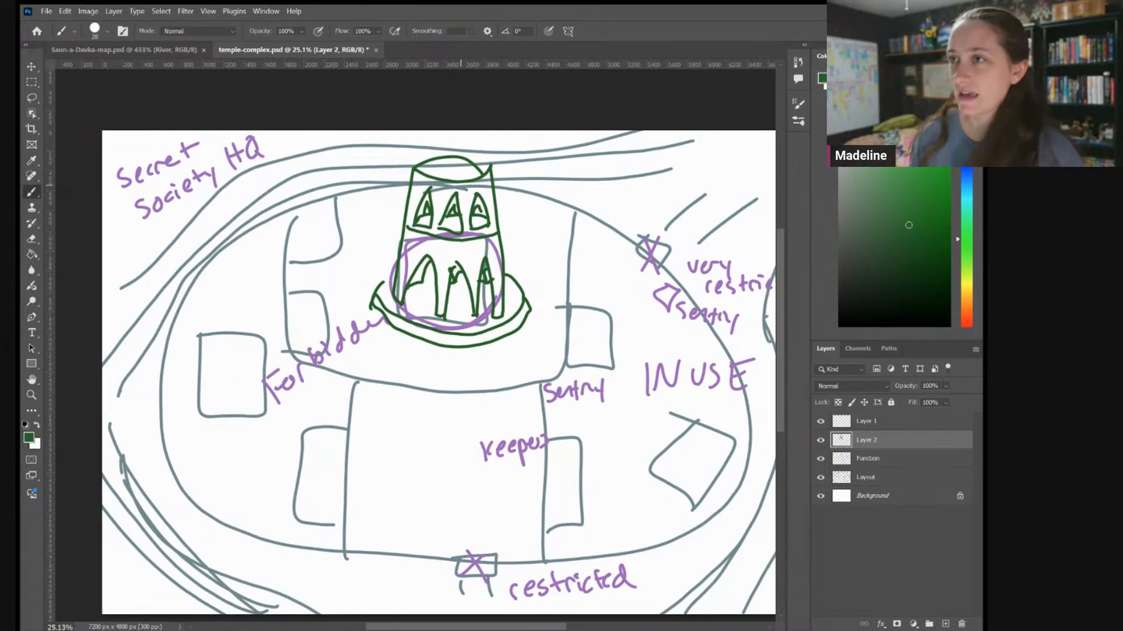
Add a new layer above the tower sketch's layer, reset the foreground colour to black, and reduce the brush size
scroll(439, 339, down, 2)
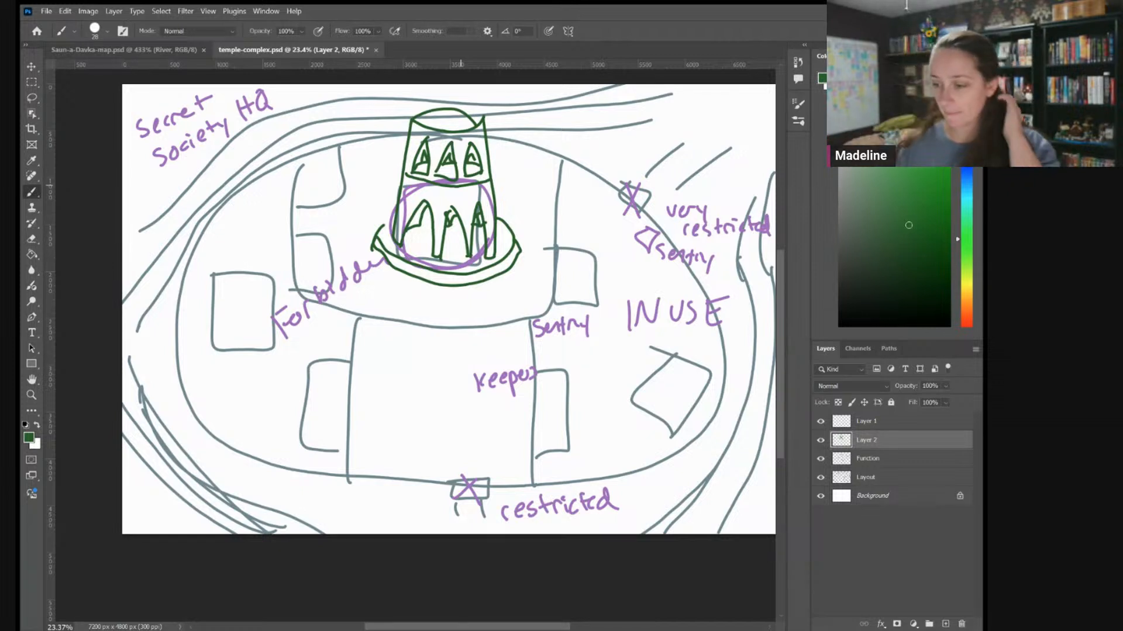
scroll(661, 397, down, 2)
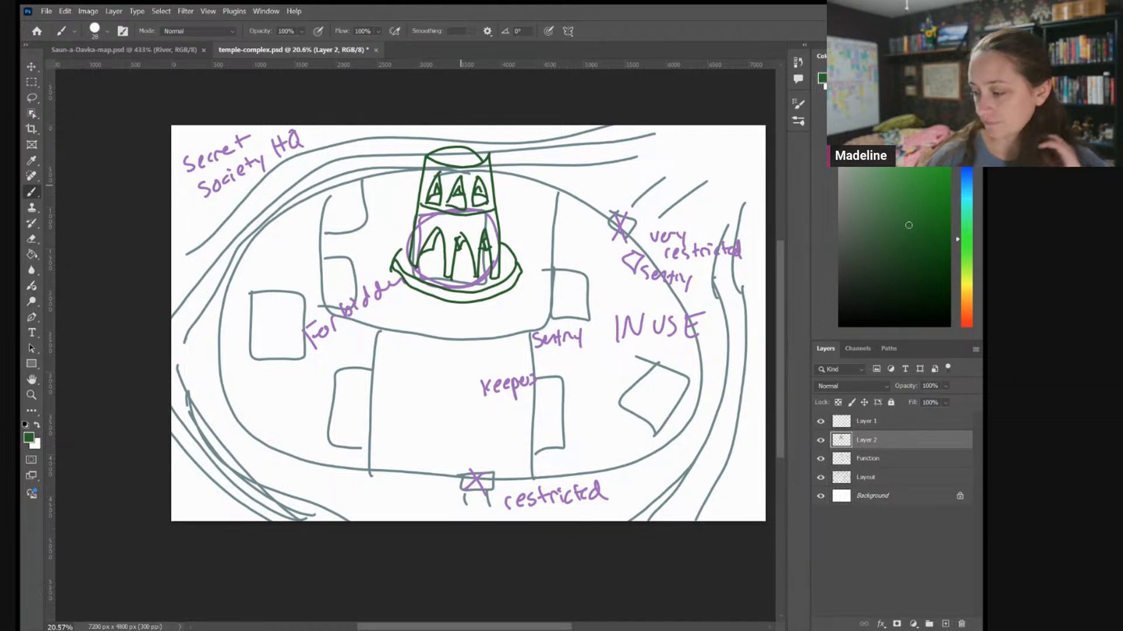
click(944, 624)
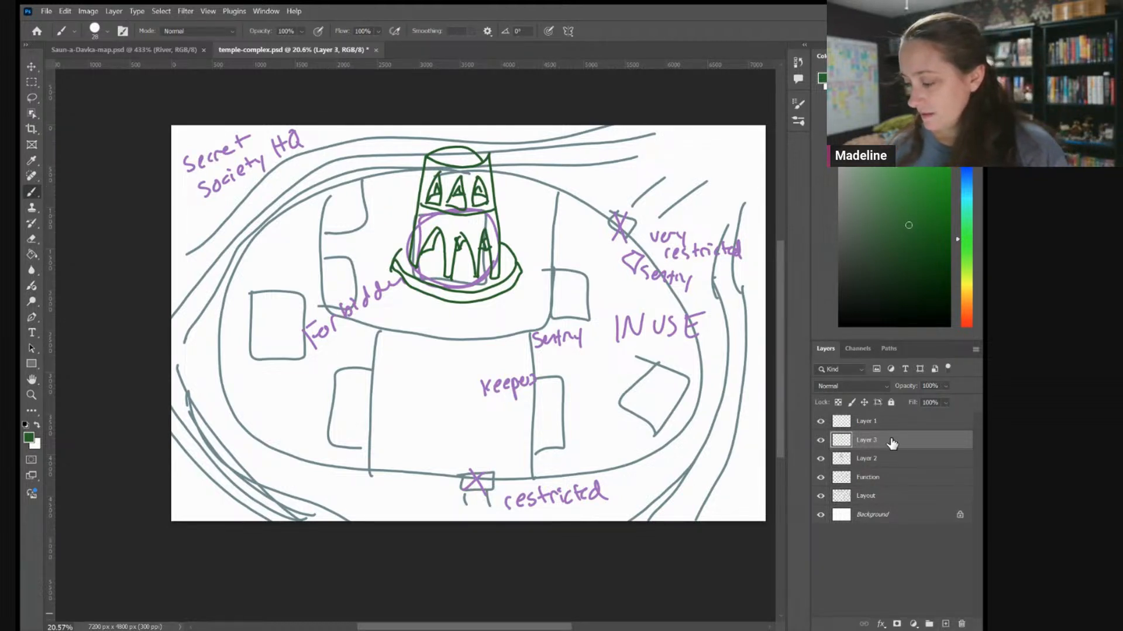
key(space)
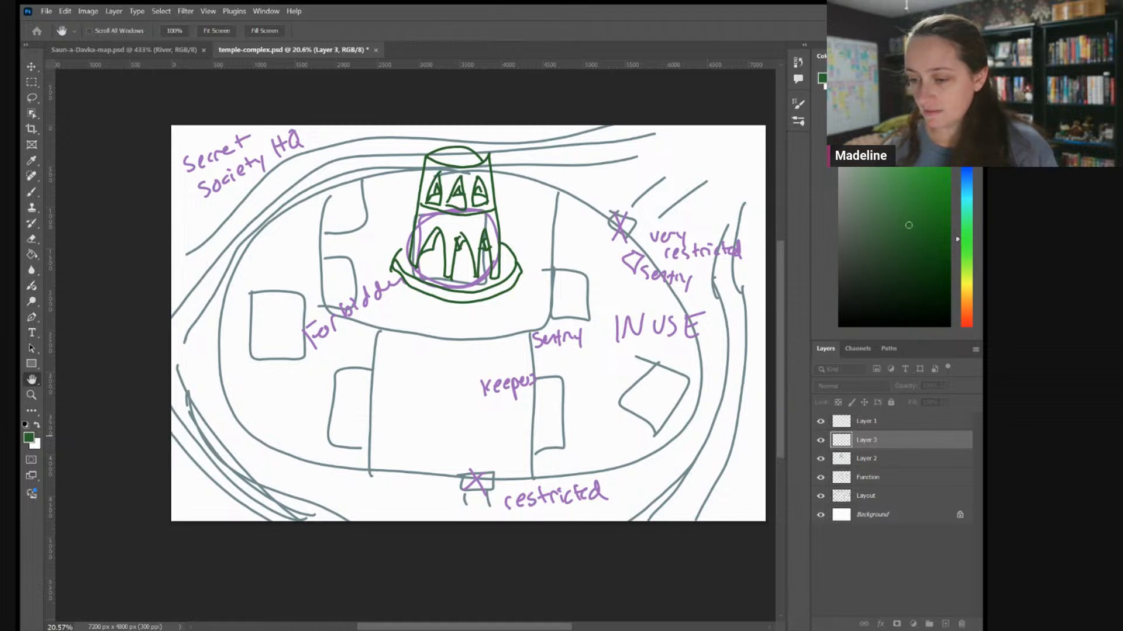
key(d)
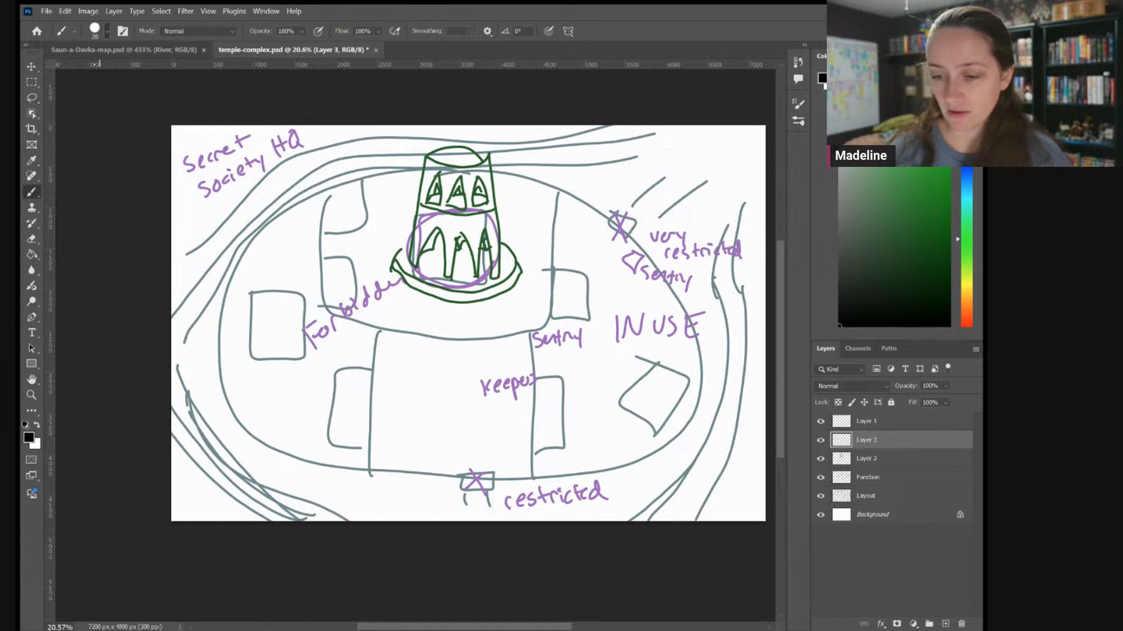
key(bracketleft)
drag(299, 263, 320, 289)
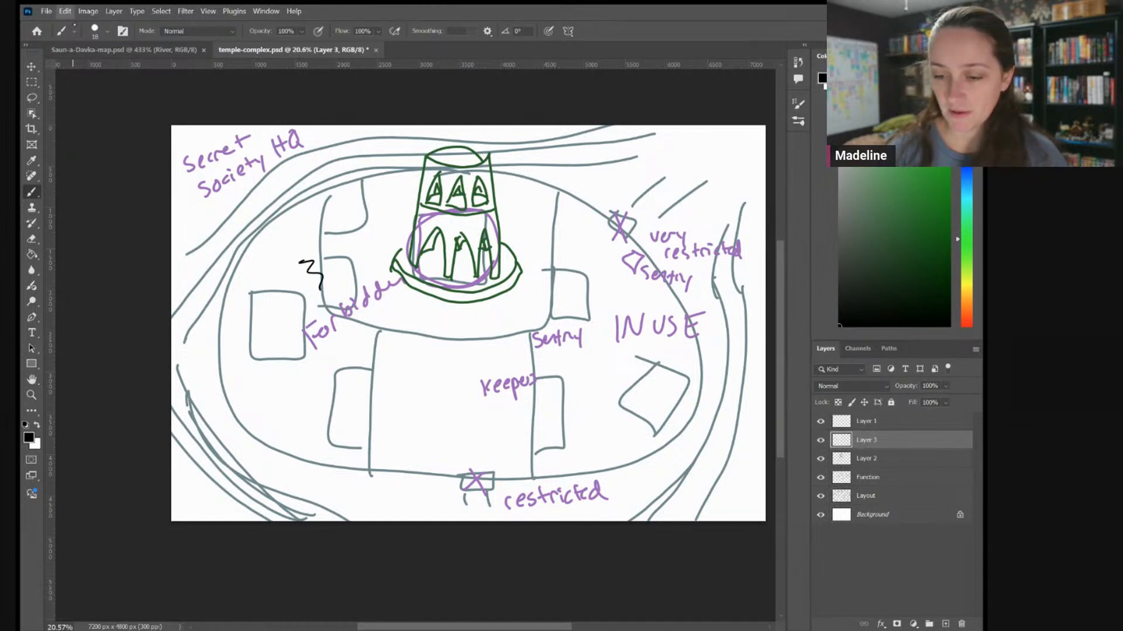
key(ctrl+z)
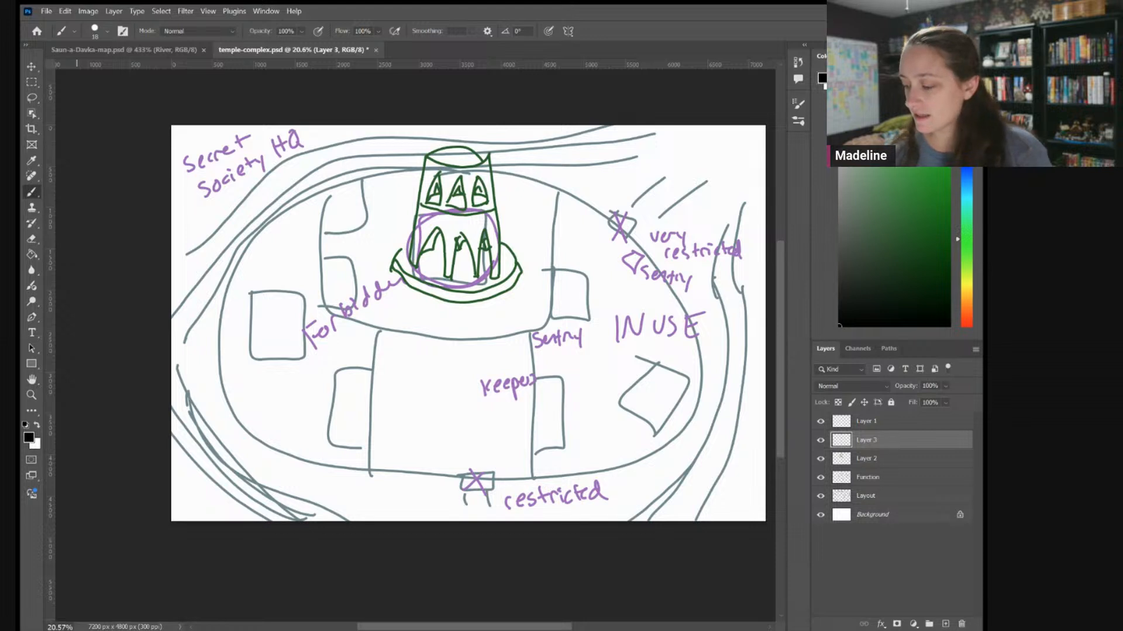
Lasso the green tower sketch on Layer 2, scale it to 68.87%, and move it to the top edge of the circled building
click(890, 460)
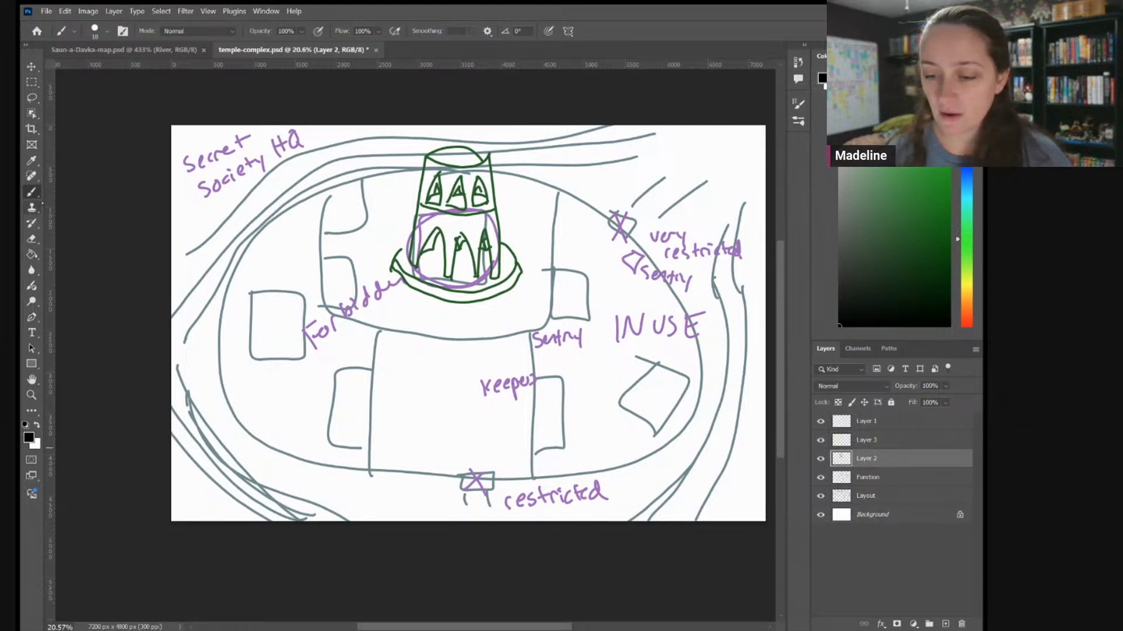
click(31, 97)
mouse_move(412, 330)
mouse_down()
mouse_move(543, 177)
mouse_move(385, 149)
mouse_move(430, 339)
mouse_up()
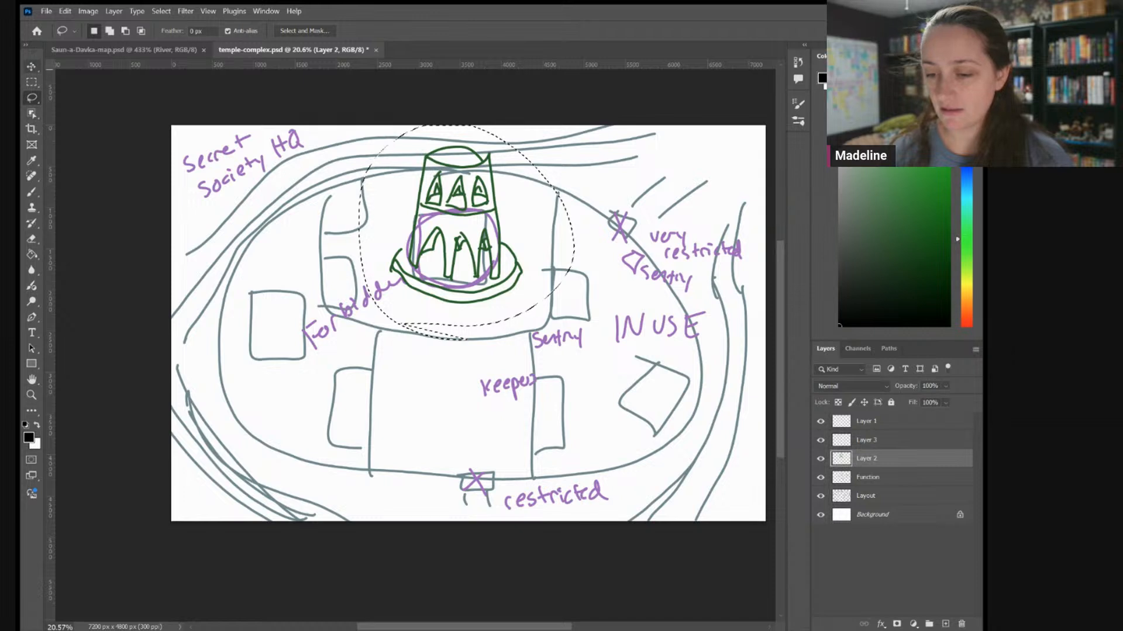
key(v)
drag(567, 330, 516, 272)
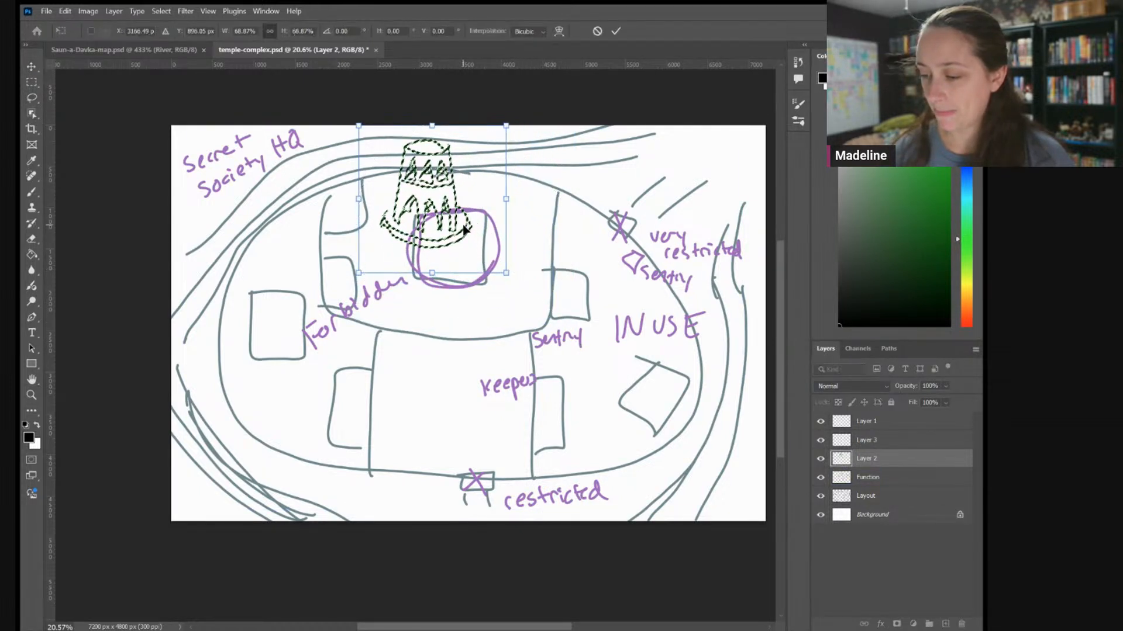
drag(454, 215, 475, 211)
click(615, 31)
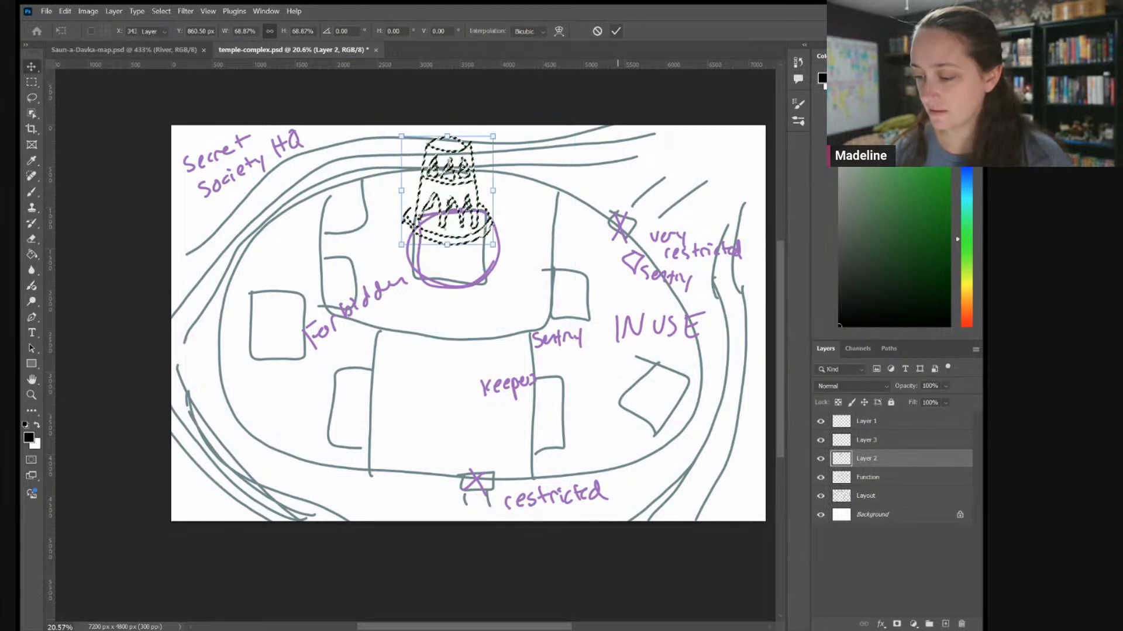
Clear the selection and rename Layer 3 as "Draft Complex Lines"
click(853, 446)
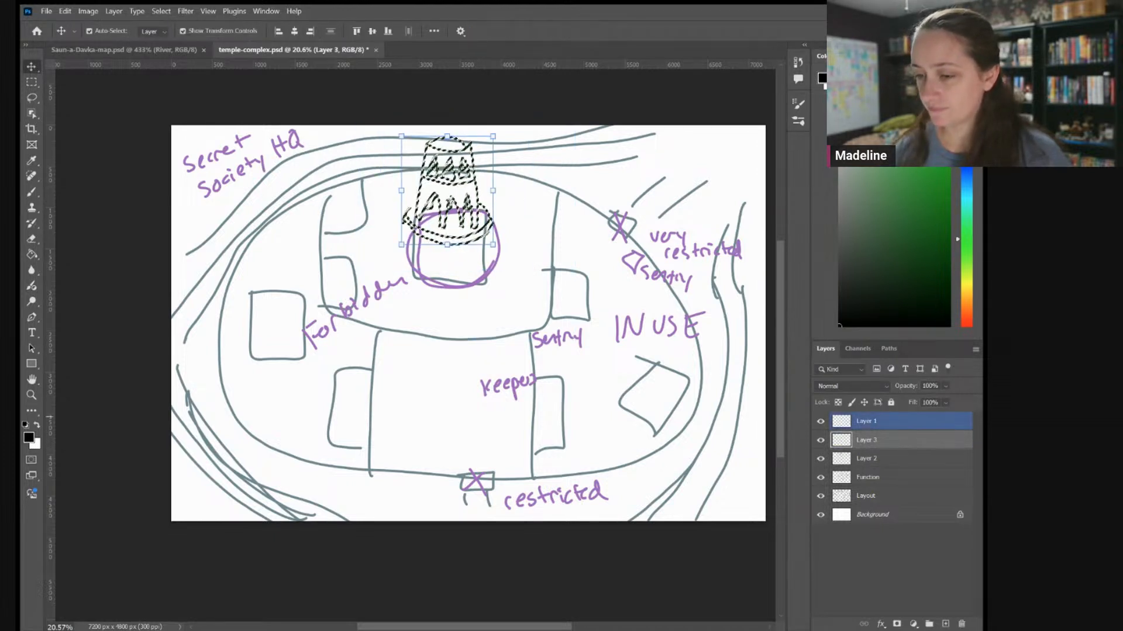
key(ctrl+d)
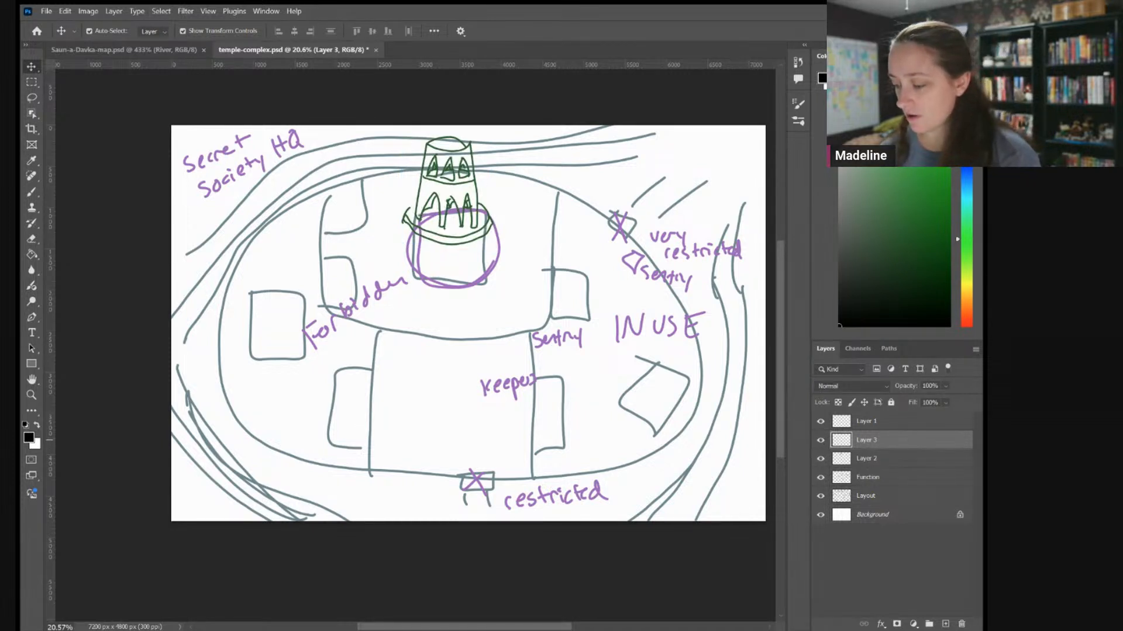
key(h)
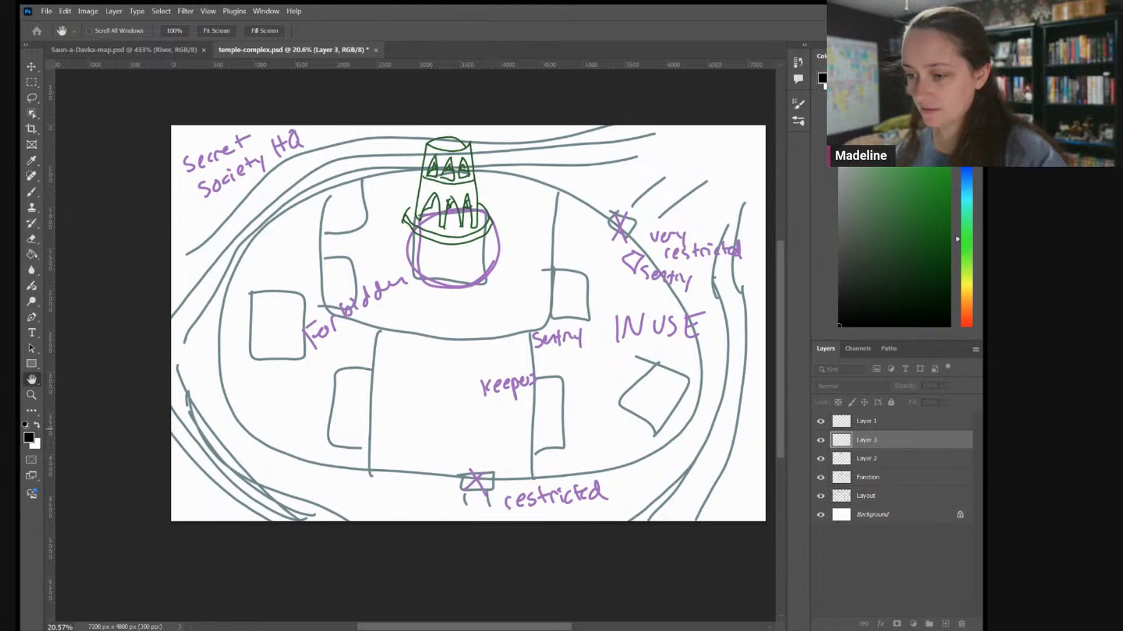
drag(541, 243, 488, 262)
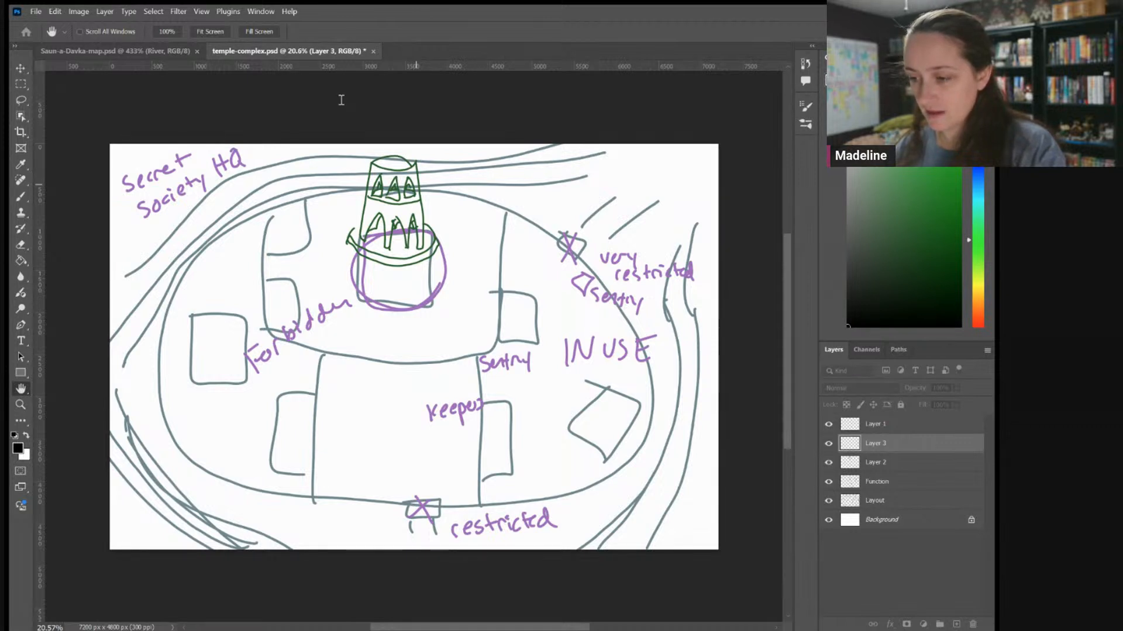
key(Return)
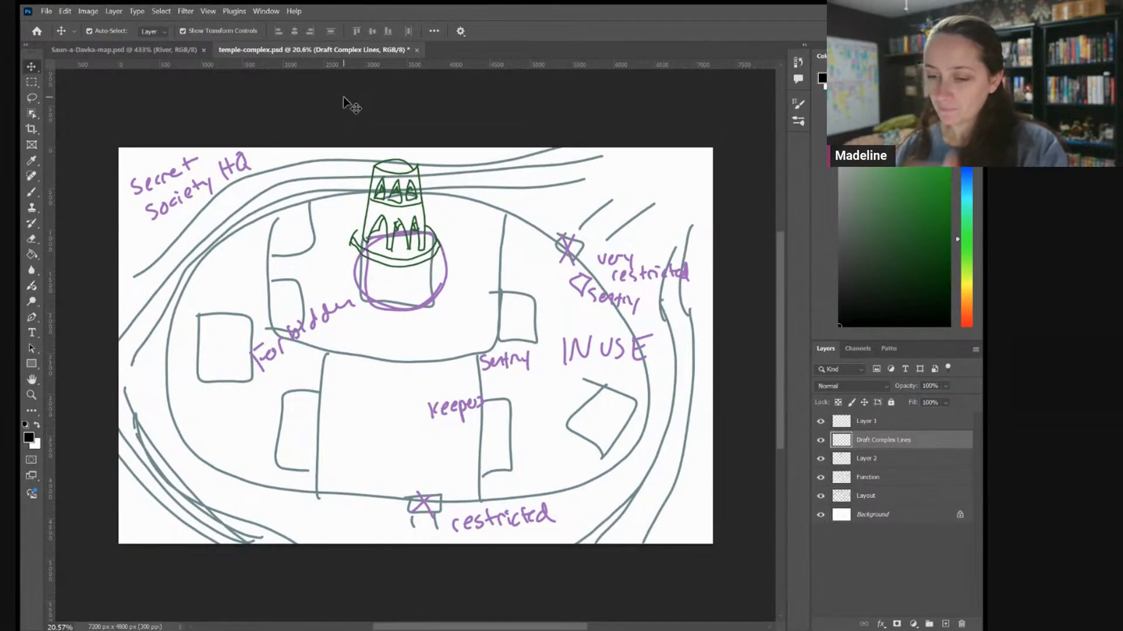
Draw a large black ellipse around the tower's base and the circled central building on the Draft Complex Lines layer
key(b)
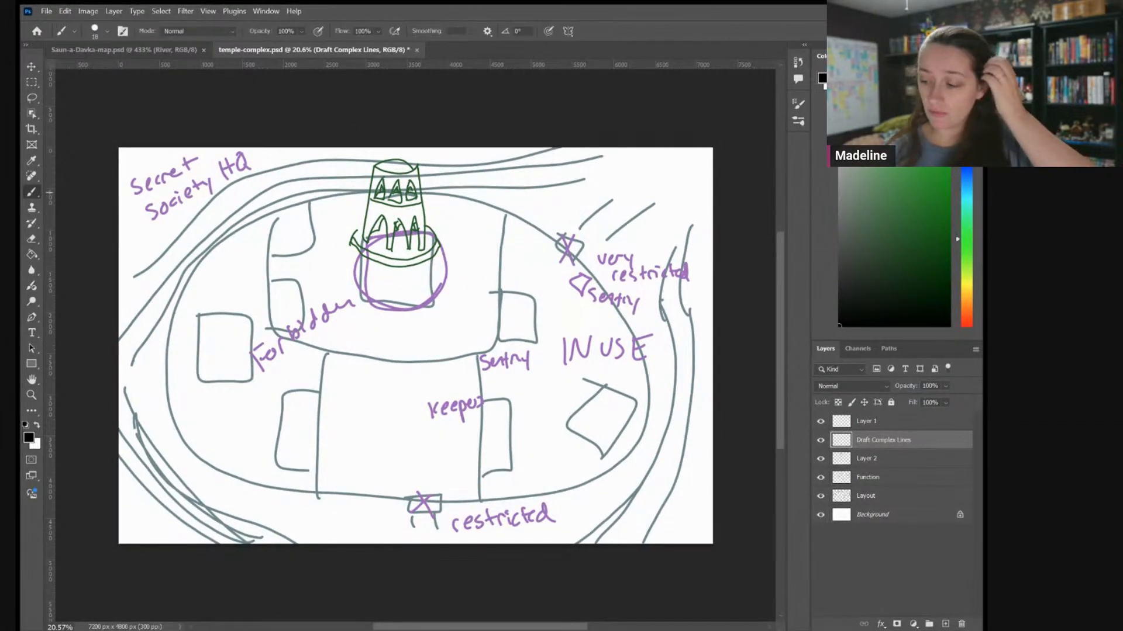
scroll(341, 224, up, 3)
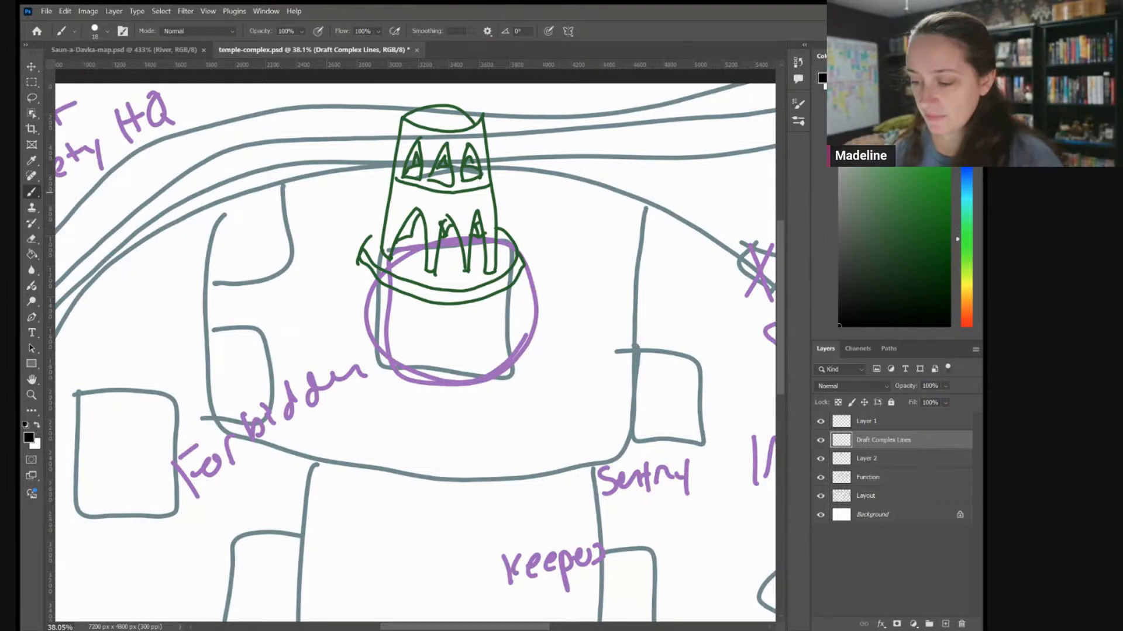
scroll(426, 377, up, 3)
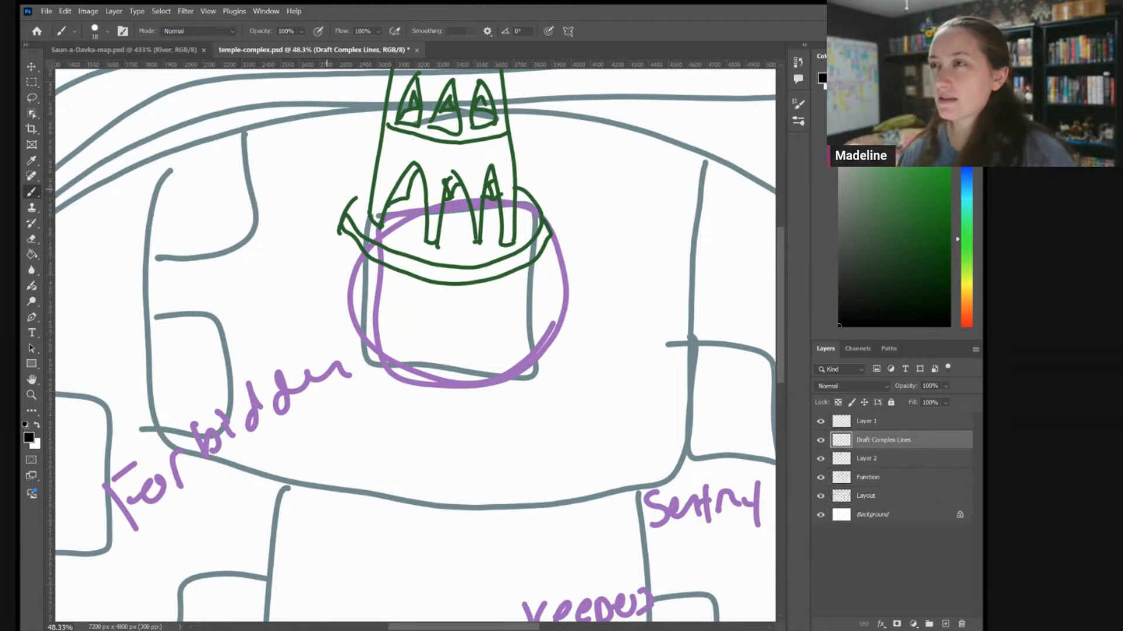
scroll(594, 269, down, 5)
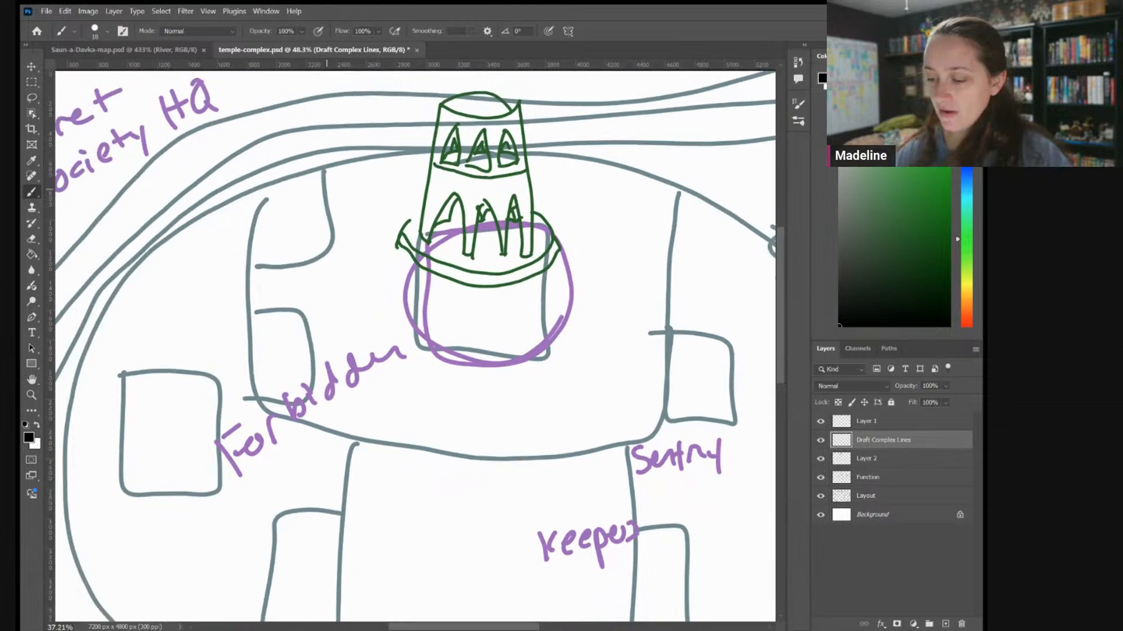
scroll(563, 284, down, 2)
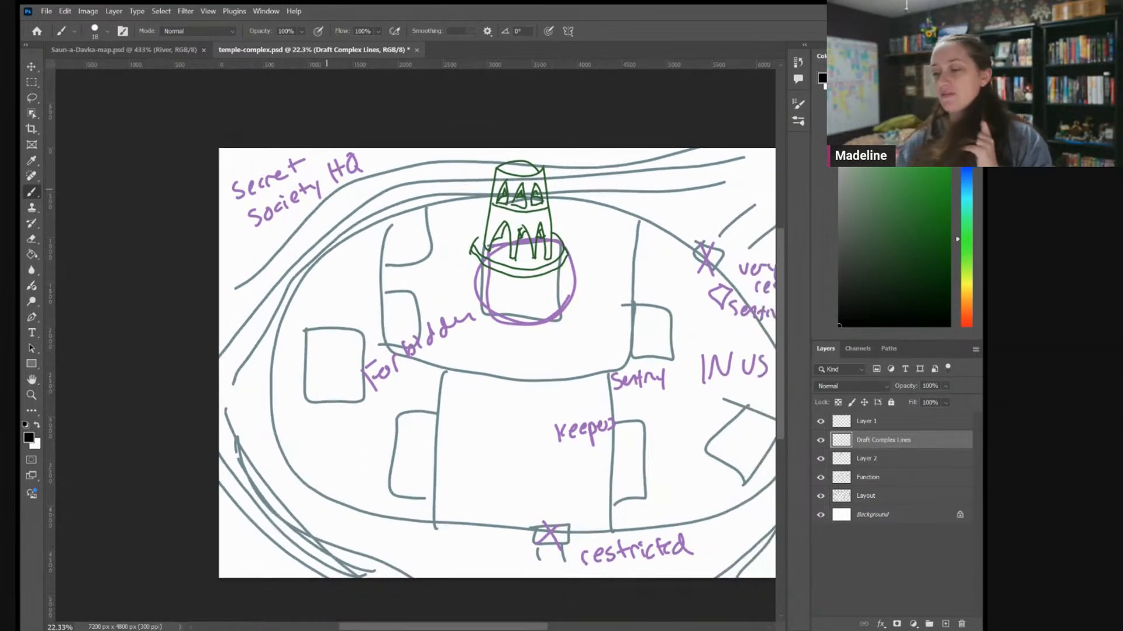
scroll(548, 307, up, 3)
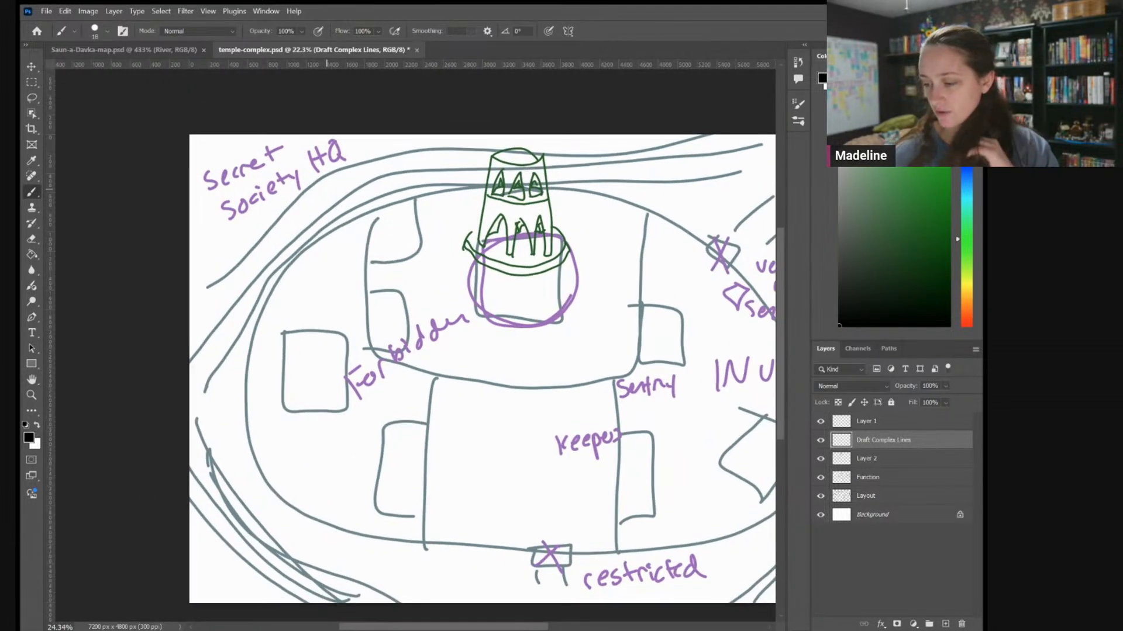
scroll(481, 363, up, 4)
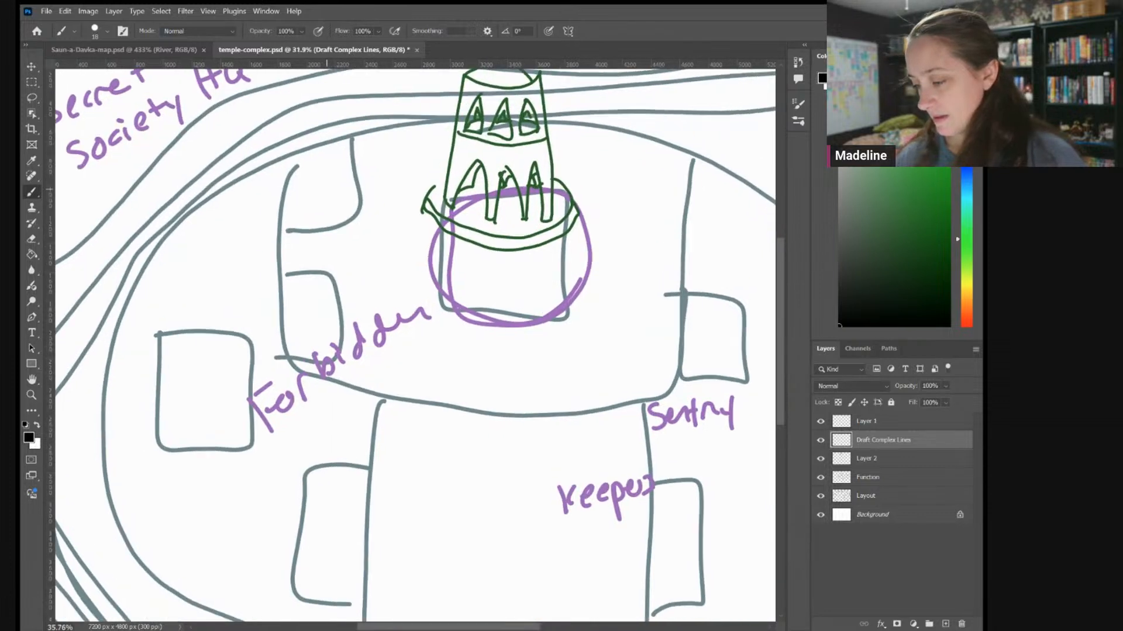
mouse_move(481, 362)
mouse_down()
mouse_move(560, 345)
mouse_move(624, 299)
mouse_move(656, 223)
mouse_move(648, 175)
mouse_move(566, 121)
mouse_move(477, 111)
mouse_move(412, 122)
mouse_move(339, 181)
mouse_up()
mouse_move(515, 358)
mouse_down()
mouse_move(424, 348)
mouse_move(370, 310)
mouse_move(330, 213)
mouse_move(350, 167)
mouse_up()
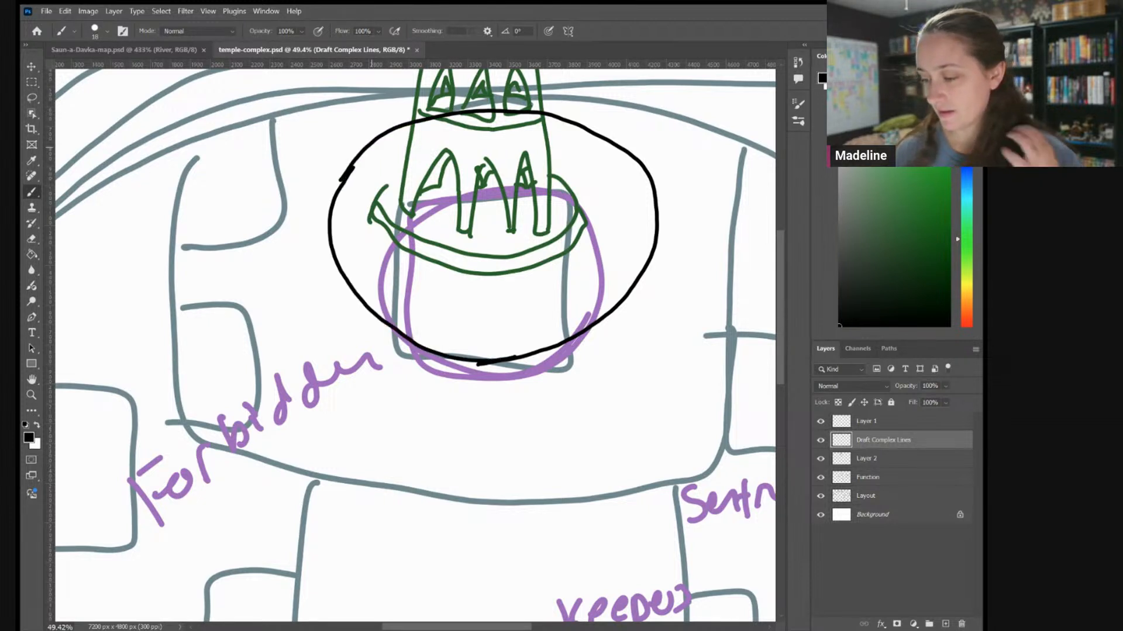
Draw a second black curve just outside the ellipse's lower half to give the round platform an edge thickness
key(ctrl+plus)
mouse_move(305, 208)
mouse_down()
mouse_move(300, 176)
mouse_move(298, 220)
mouse_move(318, 265)
mouse_move(383, 334)
mouse_move(450, 368)
mouse_move(563, 371)
mouse_up()
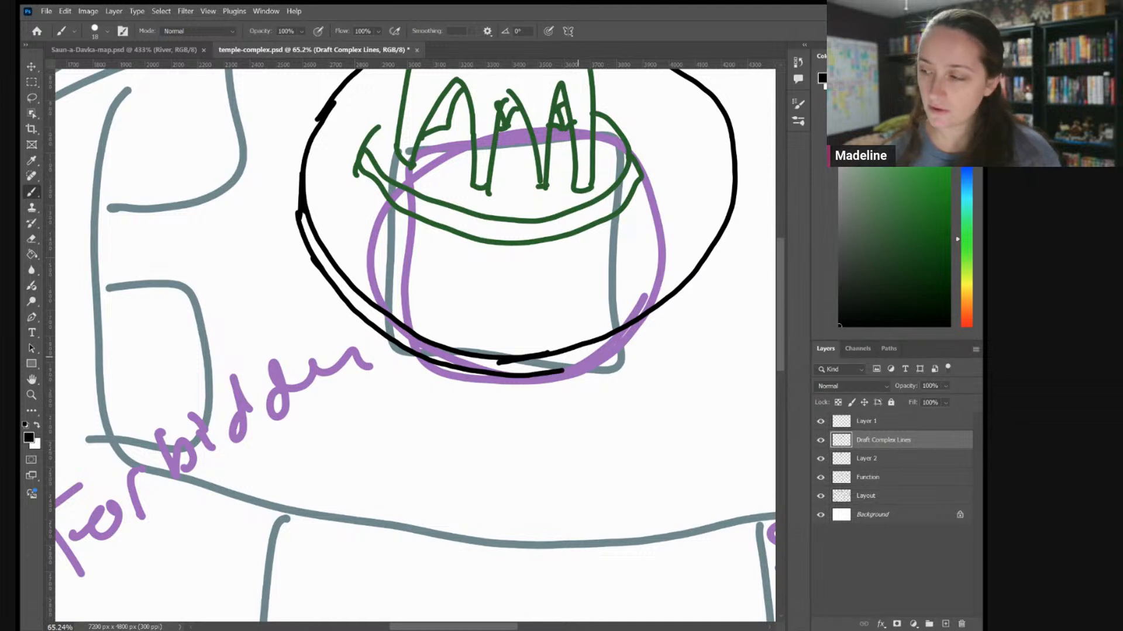
scroll(664, 345, right, 4)
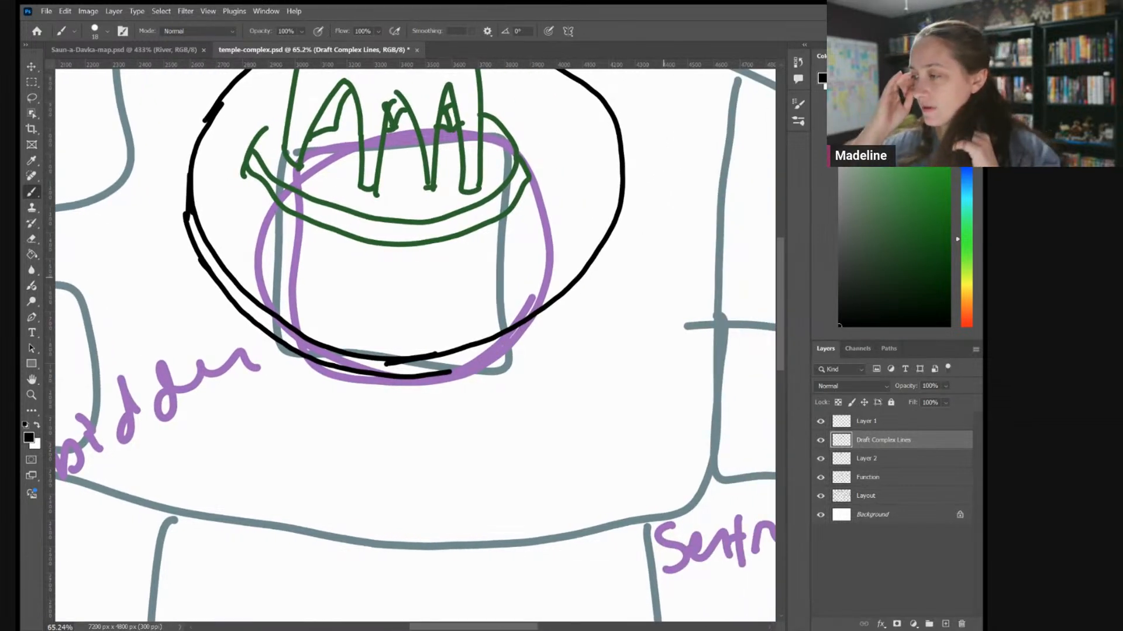
drag(622, 201, 620, 241)
mouse_move(449, 371)
mouse_down()
mouse_move(565, 308)
mouse_move(625, 239)
mouse_move(639, 292)
mouse_up()
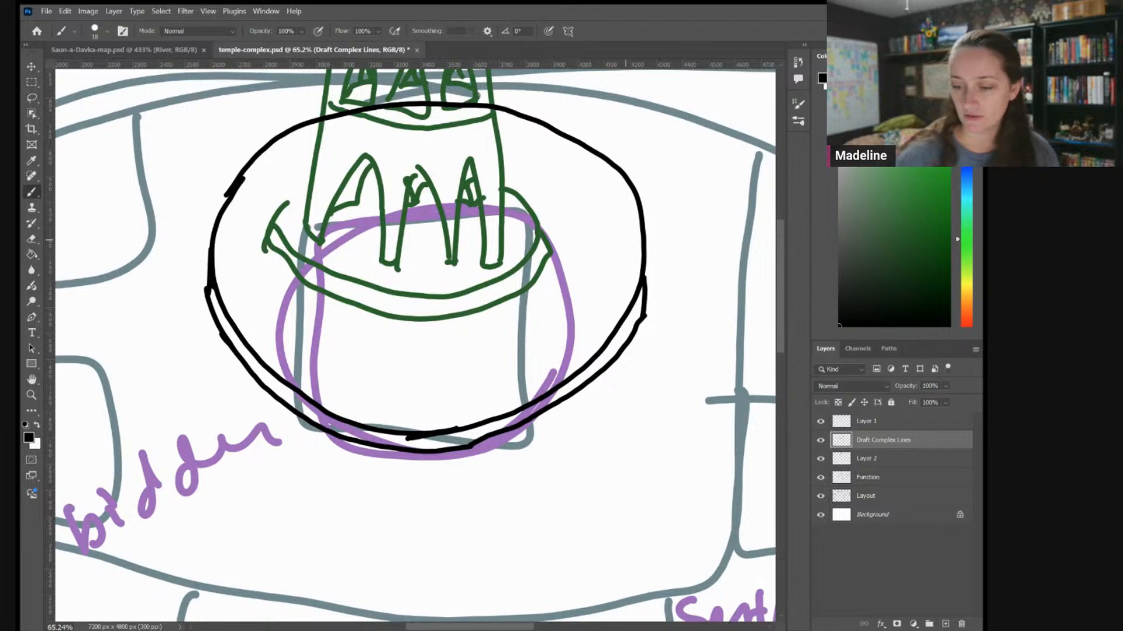
Draw parallel black curves just inside the ellipse's upper half, on both sides of the tower
mouse_move(221, 253)
mouse_down()
mouse_move(251, 181)
mouse_move(319, 127)
mouse_move(220, 274)
mouse_move(226, 316)
mouse_up()
mouse_move(498, 120)
mouse_down()
mouse_move(609, 186)
mouse_move(635, 249)
mouse_move(633, 286)
mouse_up()
drag(641, 212, 639, 319)
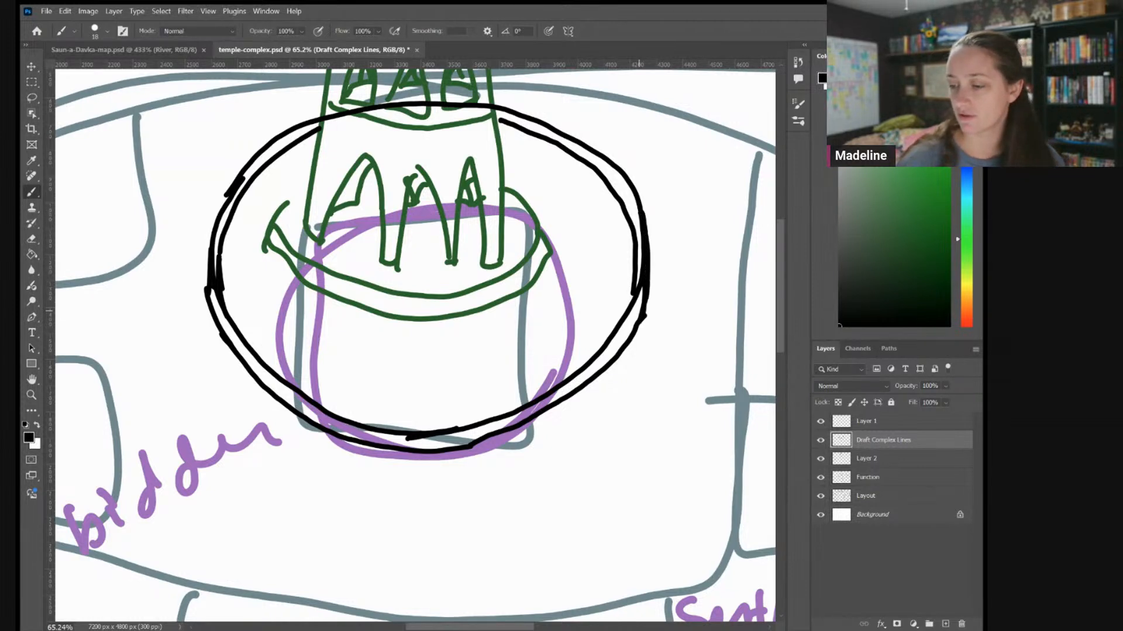
Draw short black vertical wall edges on both sides of the tower's base, with a small gabled building beside the right edge
scroll(585, 234, down, 5)
scroll(585, 234, up, 3)
scroll(591, 246, up, 2)
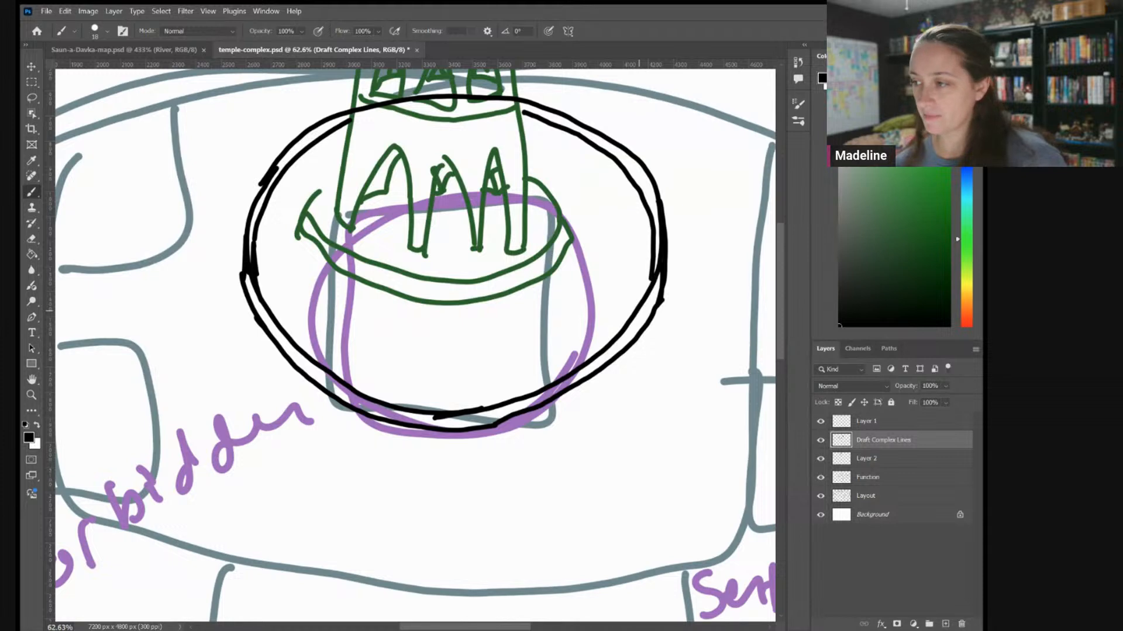
scroll(639, 310, down, 2)
scroll(639, 311, up, 2)
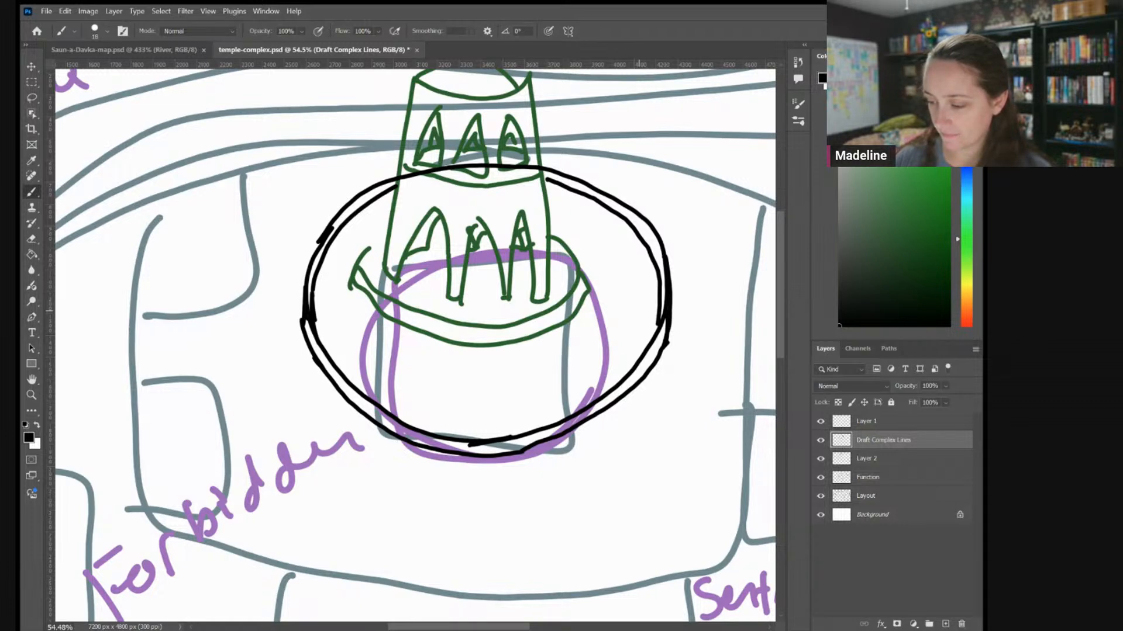
scroll(415, 345, down, 2)
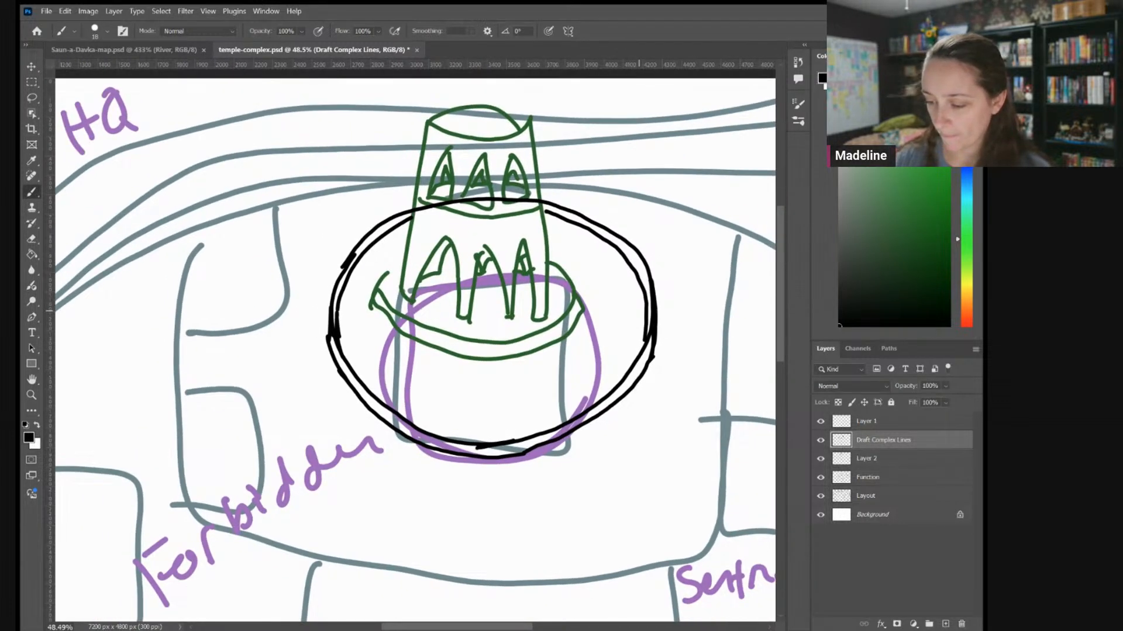
mouse_move(379, 294)
mouse_down()
mouse_move(373, 330)
mouse_move(378, 288)
mouse_up()
drag(577, 304, 574, 348)
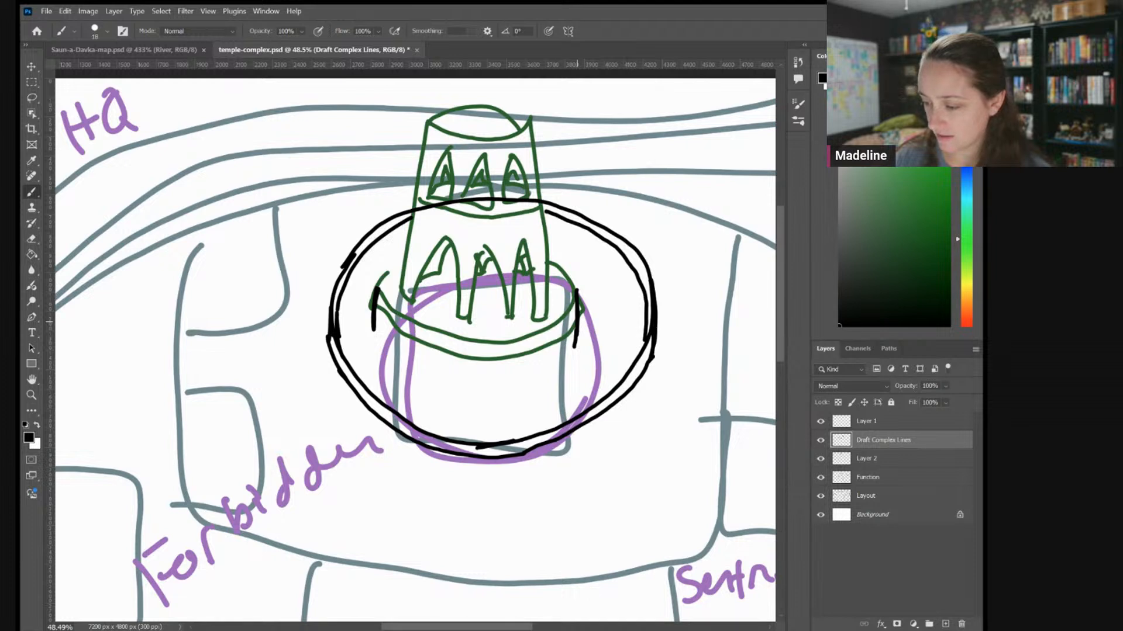
mouse_move(577, 291)
mouse_down()
mouse_move(610, 281)
mouse_move(611, 301)
mouse_move(585, 309)
mouse_up()
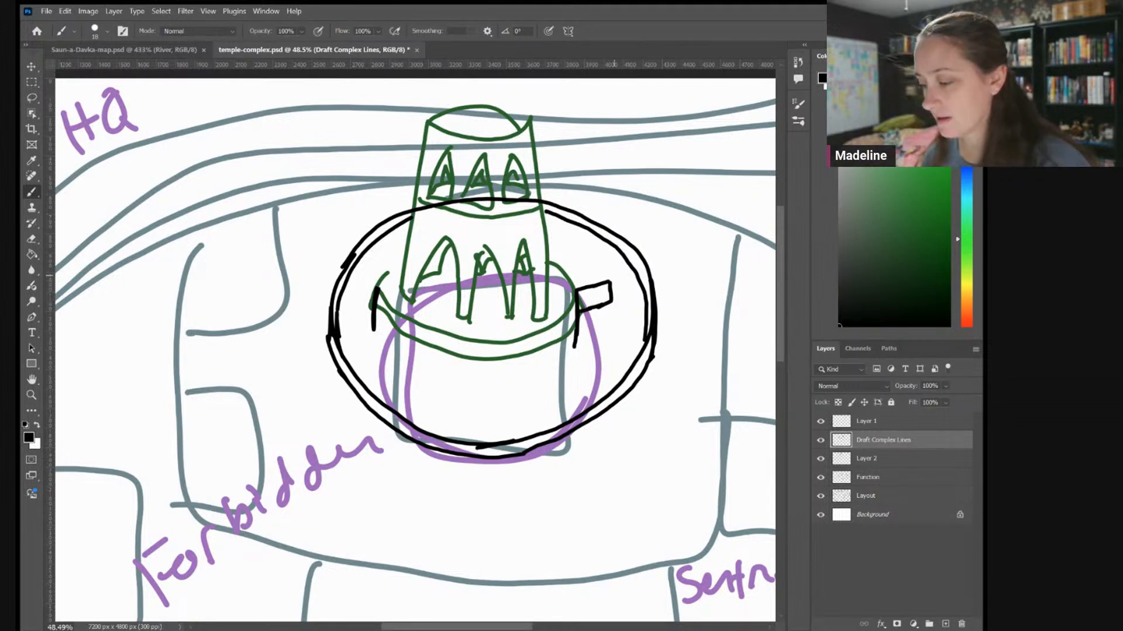
mouse_move(610, 281)
mouse_down()
mouse_move(576, 289)
mouse_move(579, 266)
mouse_up()
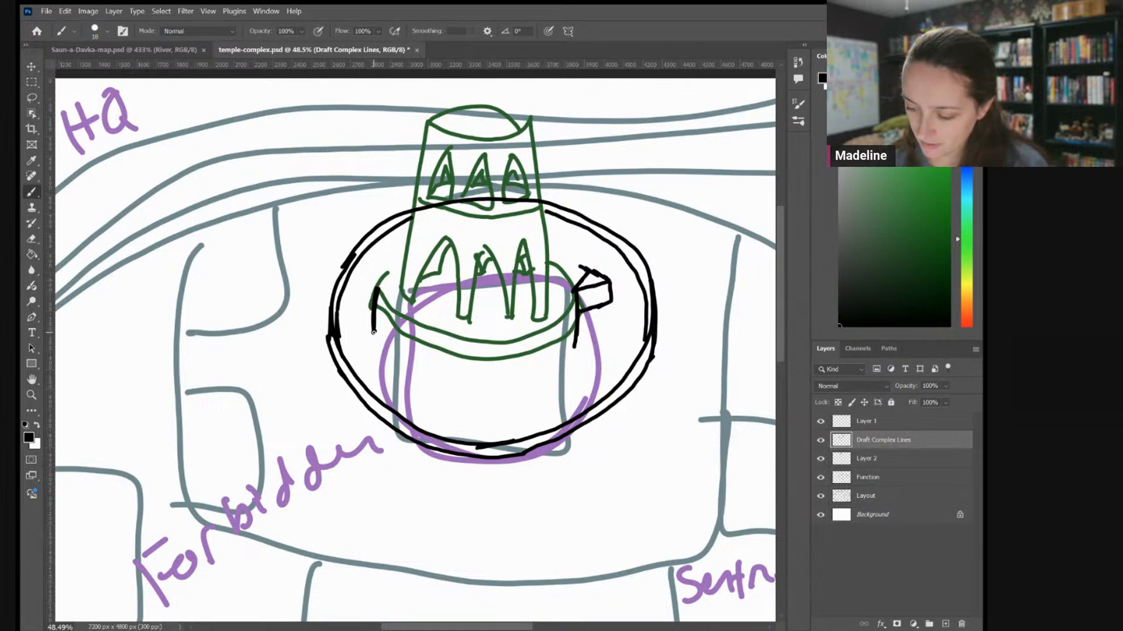
Draw the base wall's curved lower and upper edges in black, with a gabled gatehouse at its front
drag(375, 333, 394, 352)
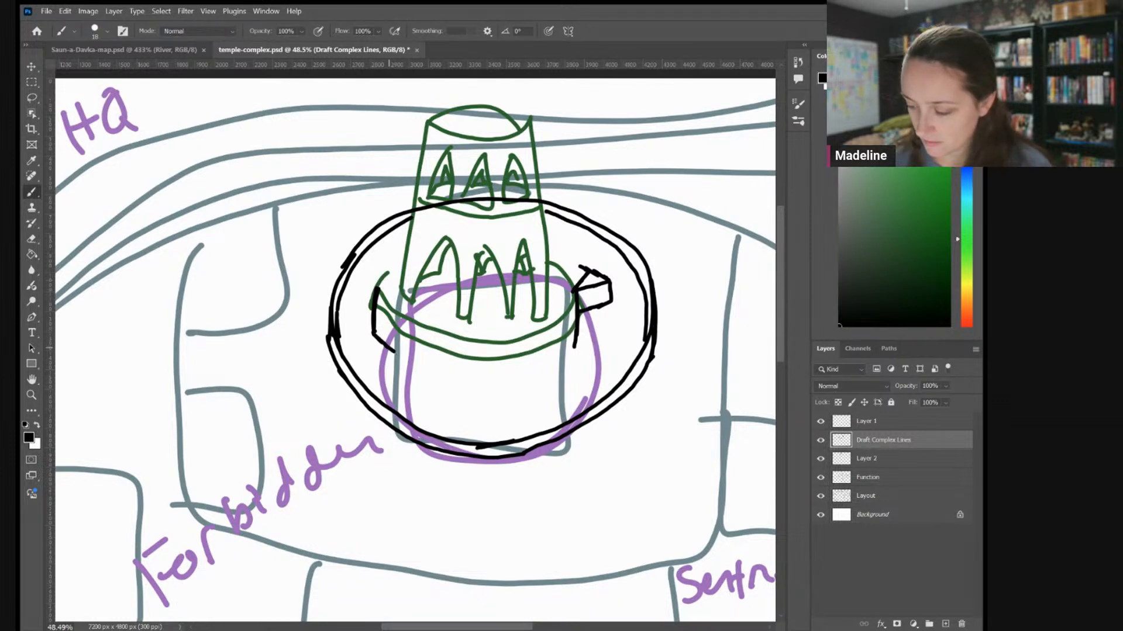
drag(575, 346, 522, 373)
drag(394, 351, 471, 379)
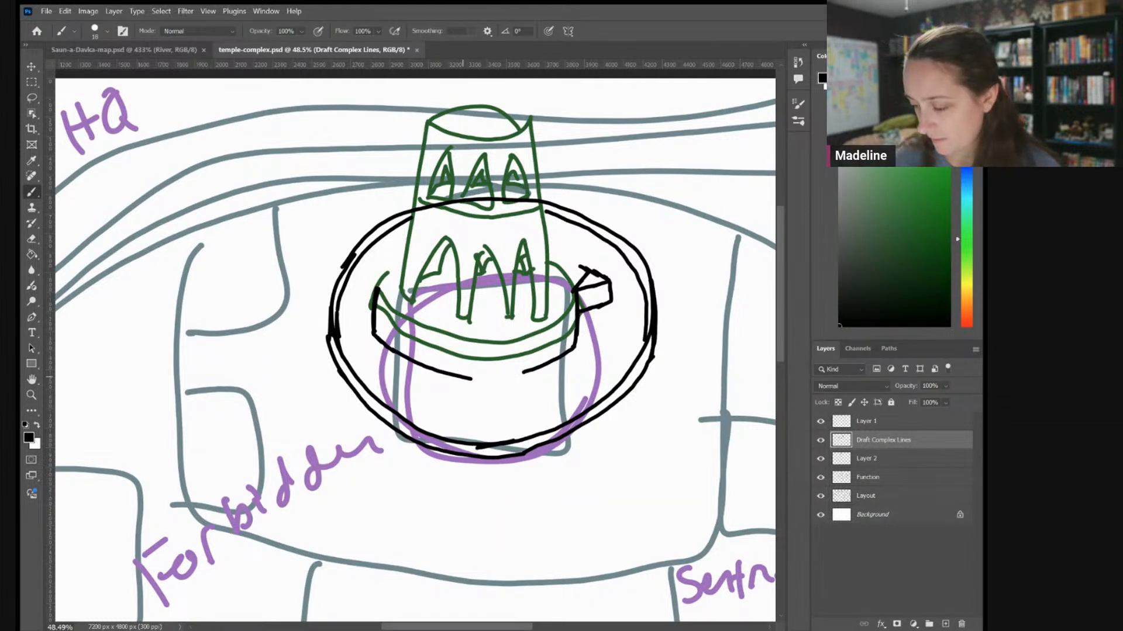
mouse_move(479, 408)
mouse_down()
mouse_move(478, 378)
mouse_move(523, 381)
mouse_move(530, 404)
mouse_up()
mouse_move(478, 377)
mouse_down()
mouse_move(504, 358)
mouse_move(499, 349)
mouse_move(474, 367)
mouse_move(513, 356)
mouse_move(525, 364)
mouse_move(477, 378)
mouse_up()
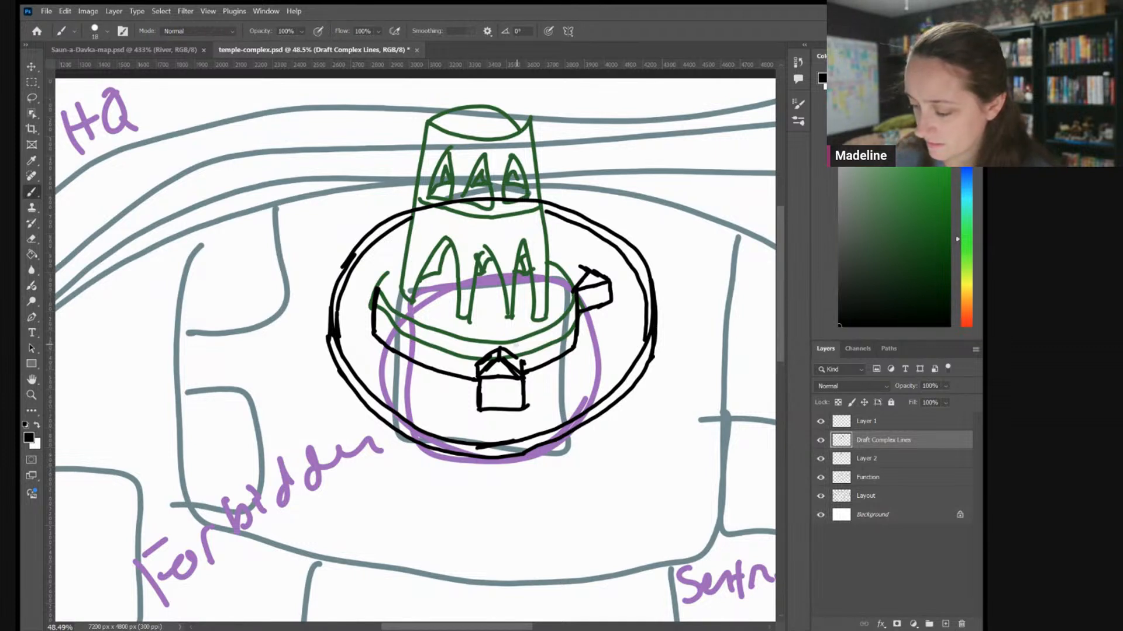
mouse_move(502, 350)
mouse_down()
mouse_move(549, 331)
mouse_move(575, 288)
mouse_up()
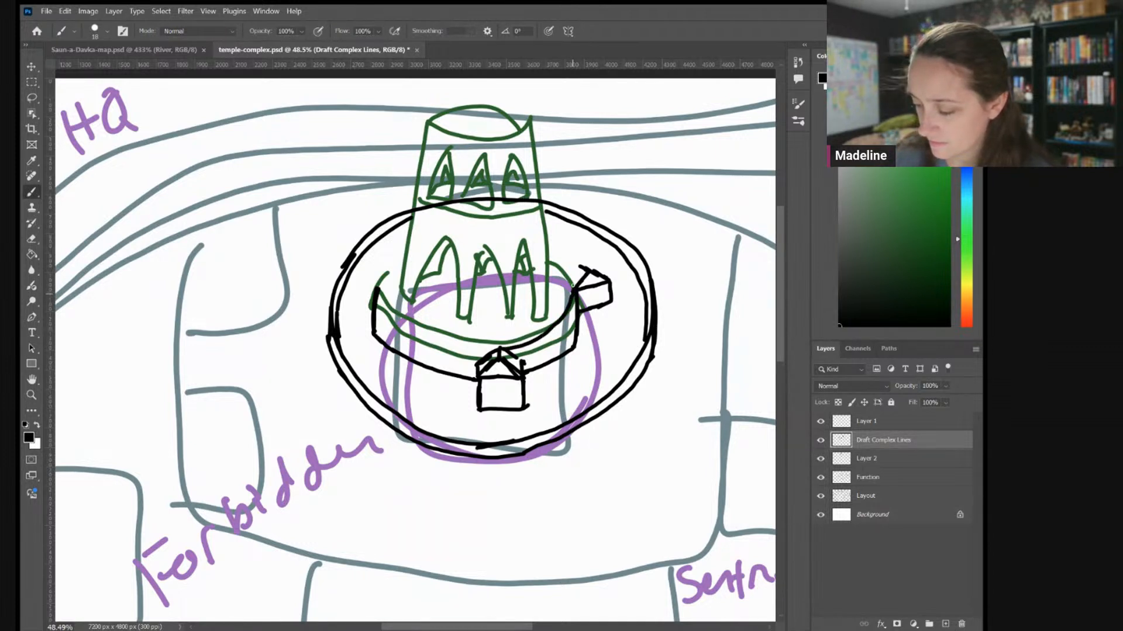
mouse_move(498, 348)
mouse_down()
mouse_move(421, 338)
mouse_move(367, 298)
mouse_up()
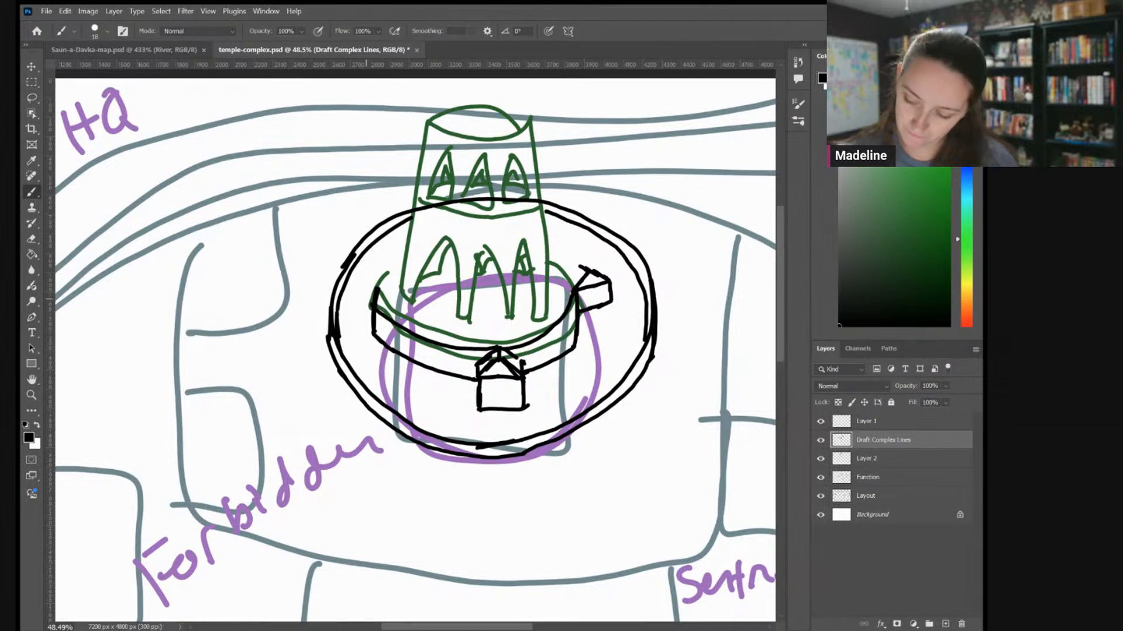
Add small doorways to the curved wall and both gabled buildings, and curve the wall's rim back toward the tower on both sides
mouse_move(576, 305)
mouse_down()
mouse_move(546, 328)
mouse_move(562, 339)
mouse_move(555, 348)
mouse_up()
drag(488, 408, 520, 407)
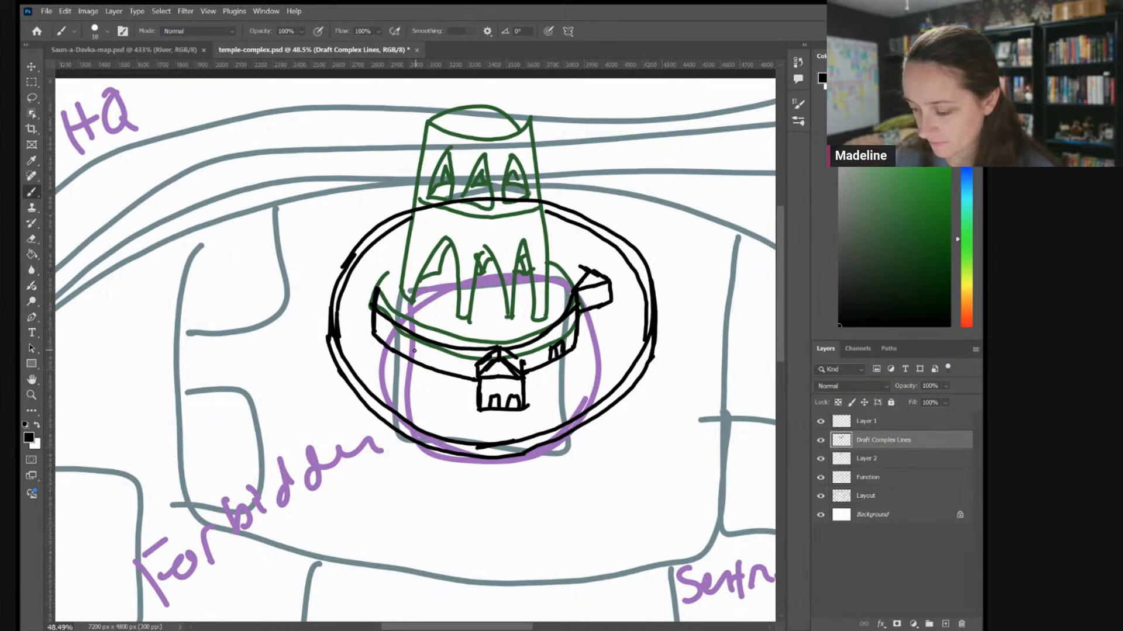
drag(439, 371, 446, 371)
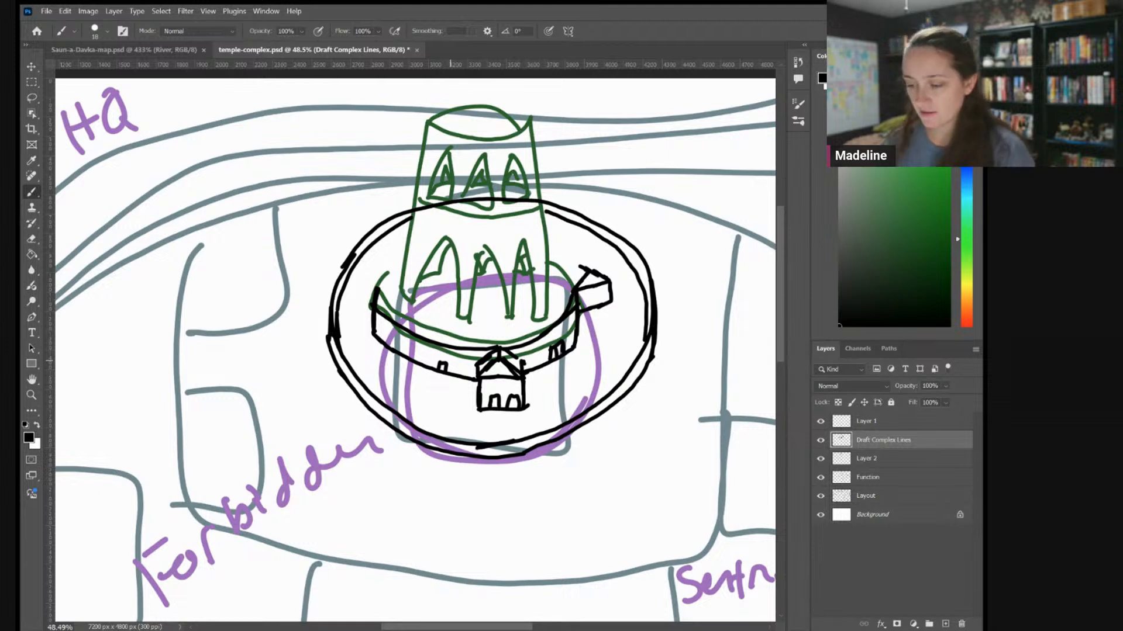
mouse_move(592, 307)
mouse_down()
mouse_move(597, 293)
mouse_move(603, 302)
mouse_up()
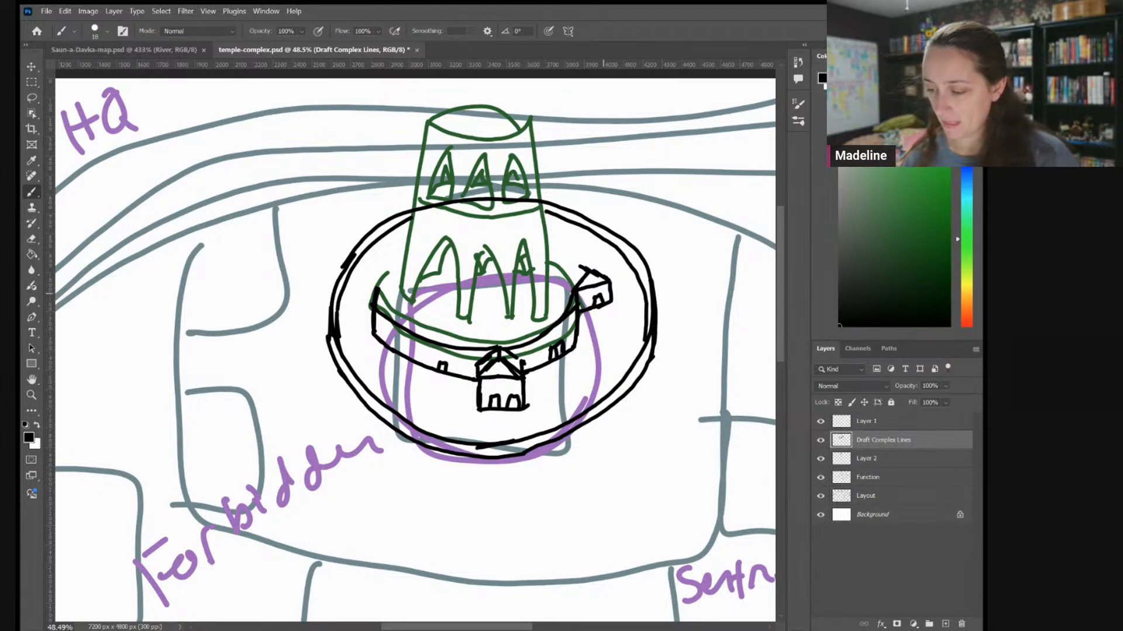
drag(376, 298, 399, 275)
mouse_move(576, 297)
mouse_down()
mouse_move(551, 273)
mouse_move(568, 308)
mouse_up()
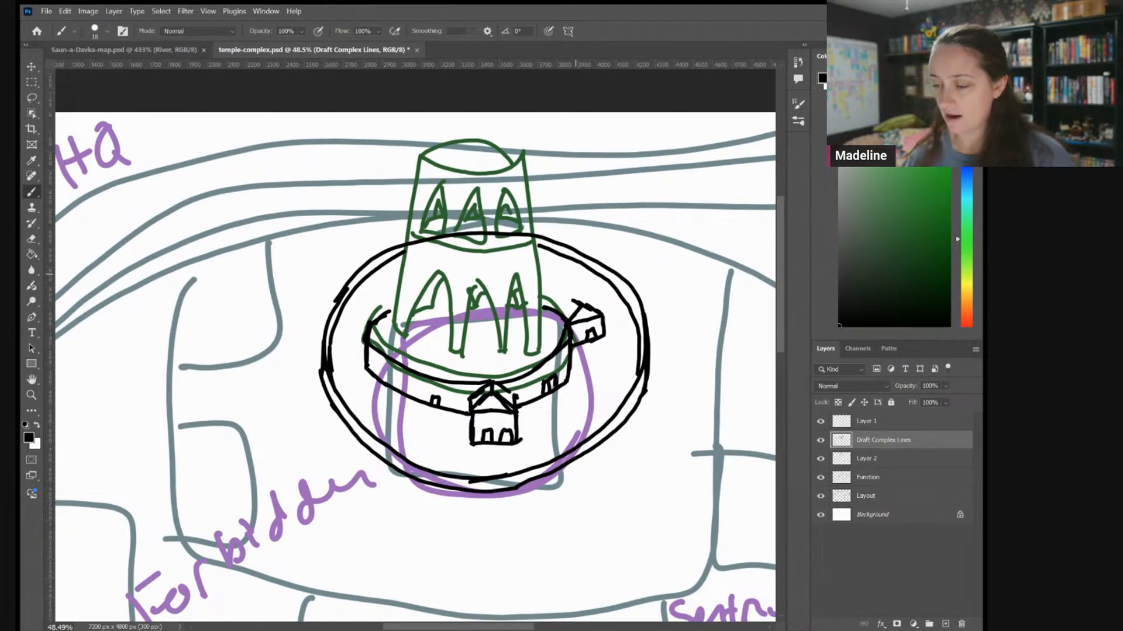
Outline the tower in black as a tall tapered shape with a flat elliptical top, extending above the green sketch
drag(575, 274, 587, 294)
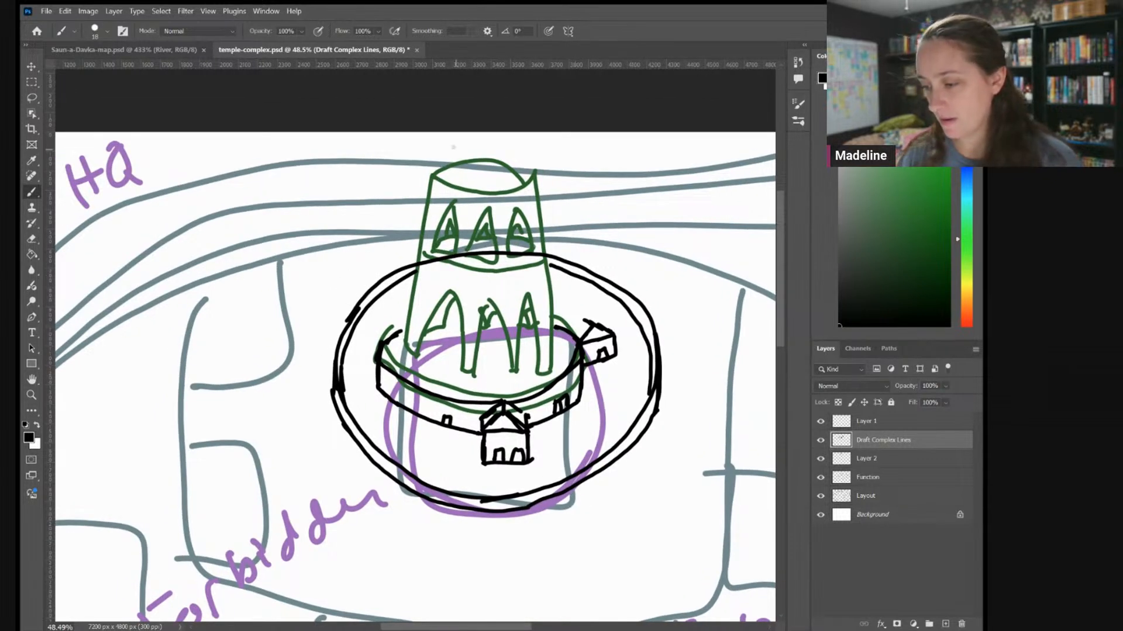
mouse_move(444, 146)
mouse_down()
mouse_move(520, 142)
mouse_move(466, 137)
mouse_move(439, 157)
mouse_move(402, 351)
mouse_up()
drag(524, 143, 557, 360)
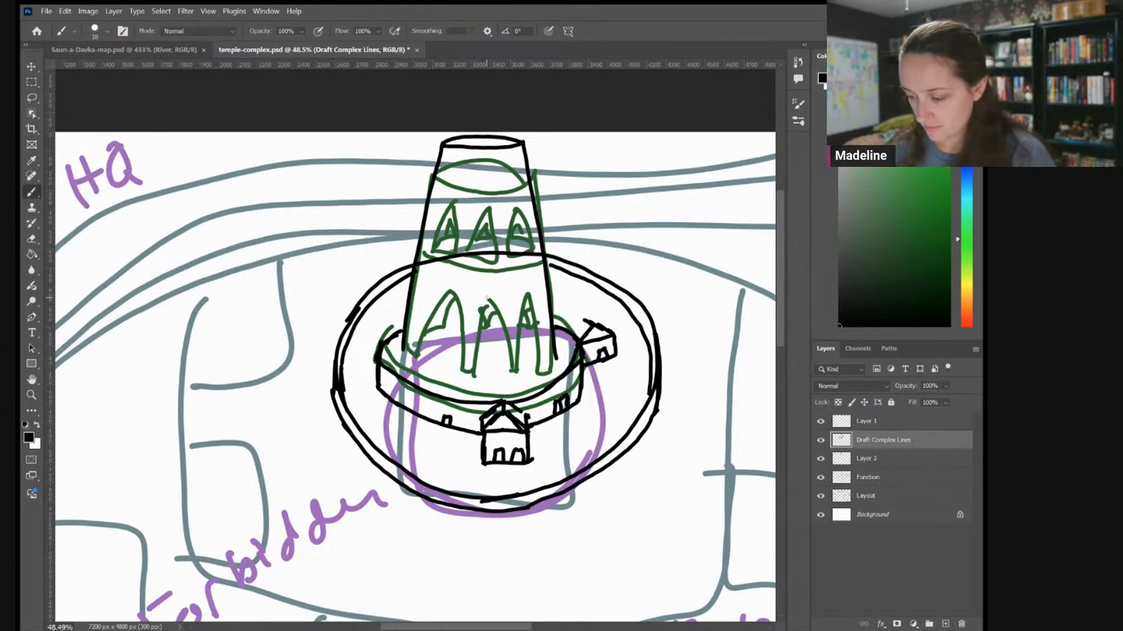
mouse_move(485, 297)
mouse_down()
mouse_move(467, 361)
mouse_move(491, 321)
mouse_move(497, 373)
mouse_up()
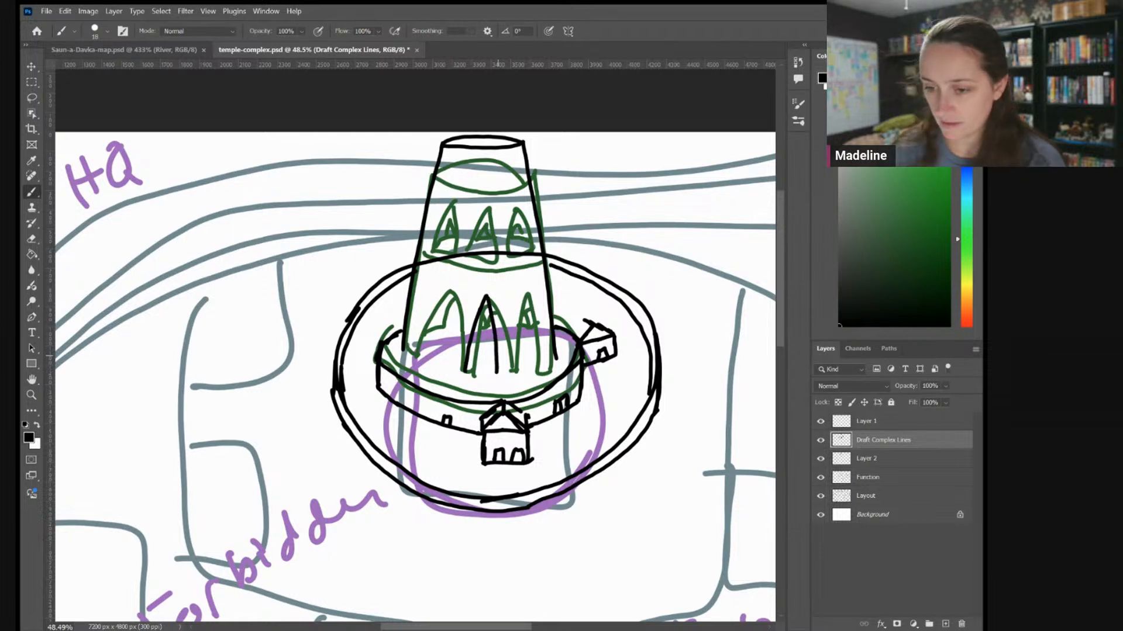
key(ctrl+z)
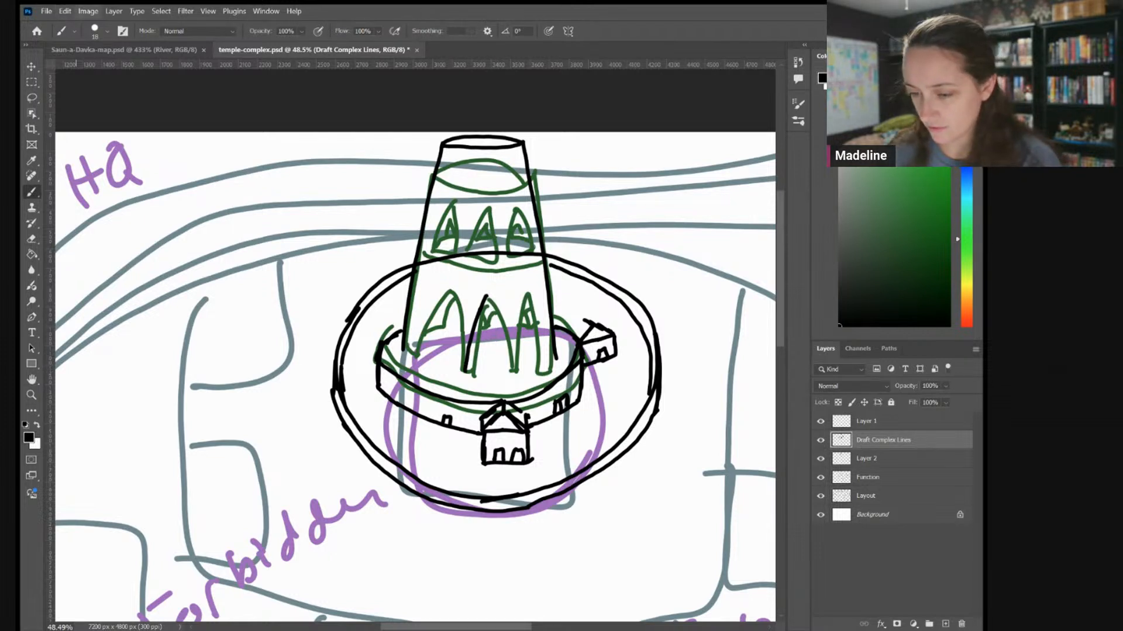
key(ctrl+z)
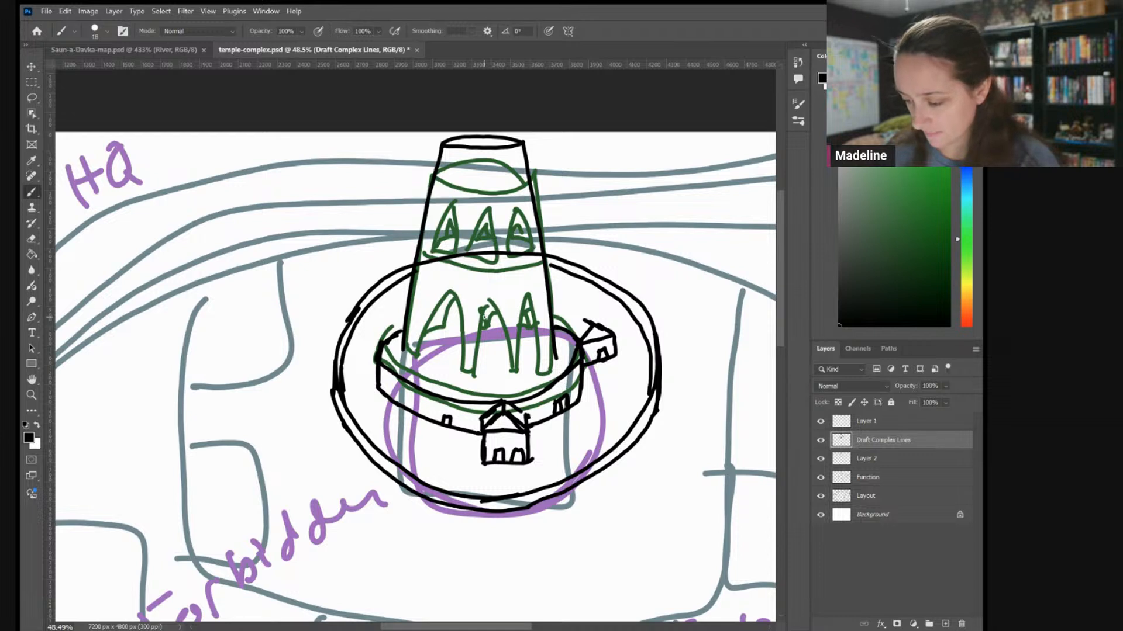
Draw a row of tall, narrow pointed black arches around the tower's base, shorter than the green sketched ones
drag(485, 315, 473, 373)
mouse_move(486, 316)
mouse_down()
mouse_move(499, 372)
mouse_move(514, 314)
mouse_move(529, 375)
mouse_up()
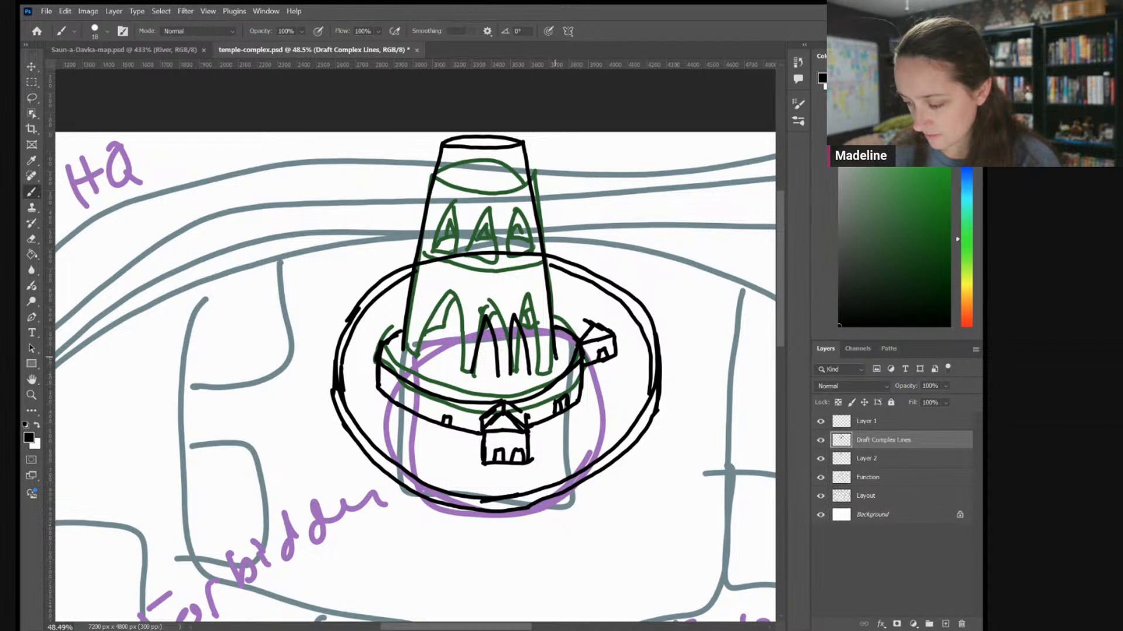
mouse_move(539, 316)
mouse_down()
mouse_move(538, 370)
mouse_move(500, 377)
mouse_move(457, 363)
mouse_move(472, 369)
mouse_move(461, 313)
mouse_move(442, 364)
mouse_move(430, 312)
mouse_move(412, 352)
mouse_move(409, 314)
mouse_up()
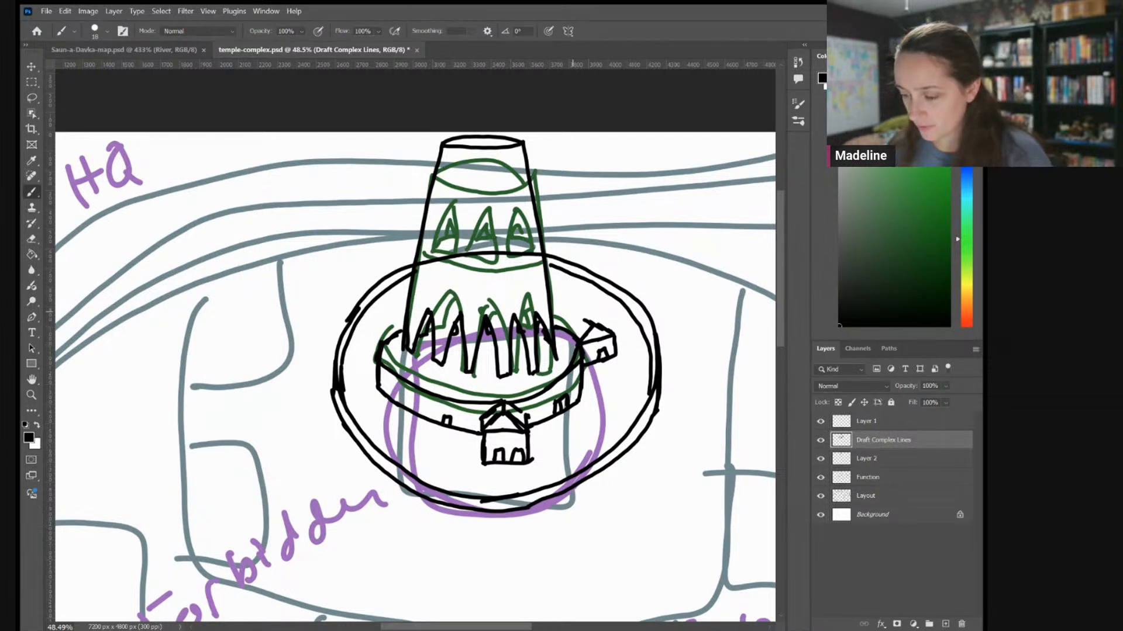
Draw two curved rows of small black triangular windows around the middle of the tower
mouse_move(573, 311)
mouse_down()
mouse_move(583, 329)
mouse_move(580, 319)
mouse_up()
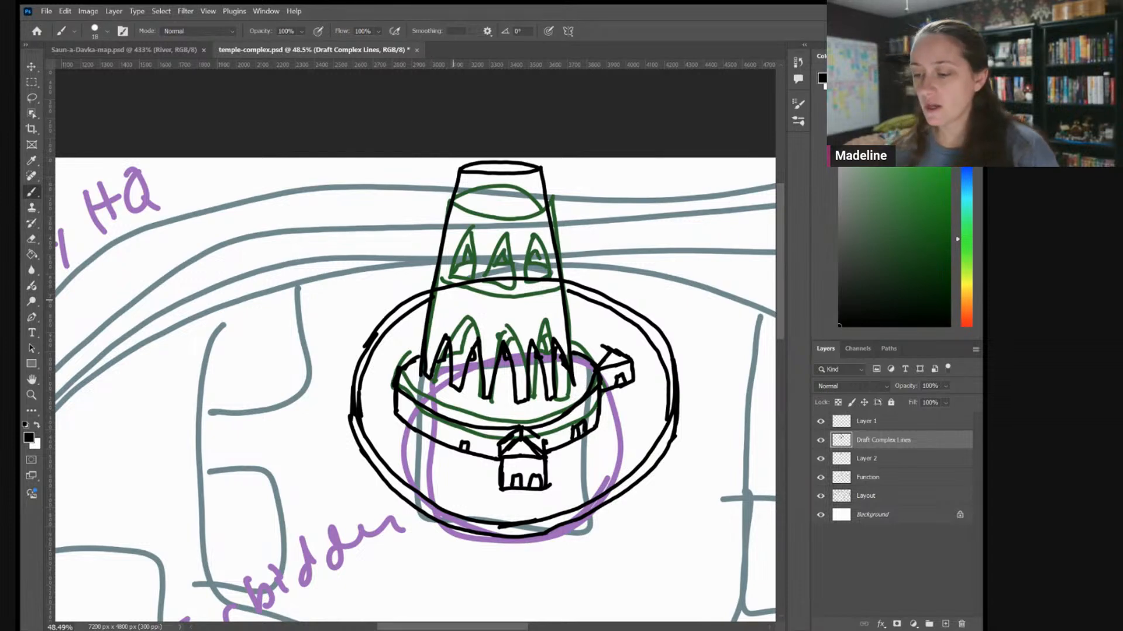
scroll(552, 321, down, 3)
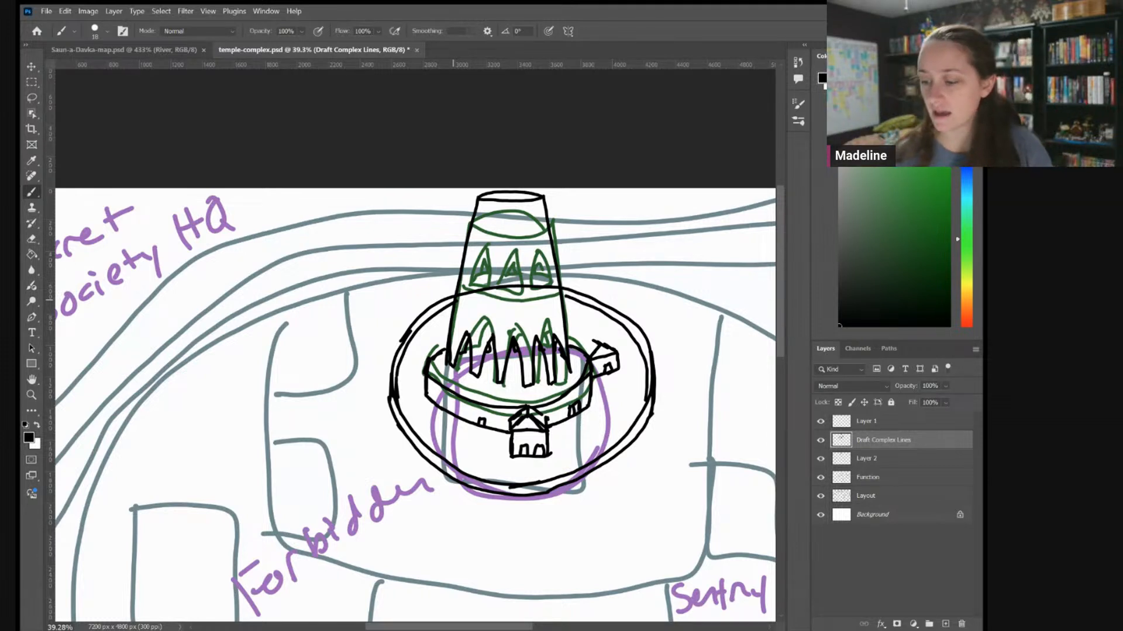
scroll(453, 300, up, 4)
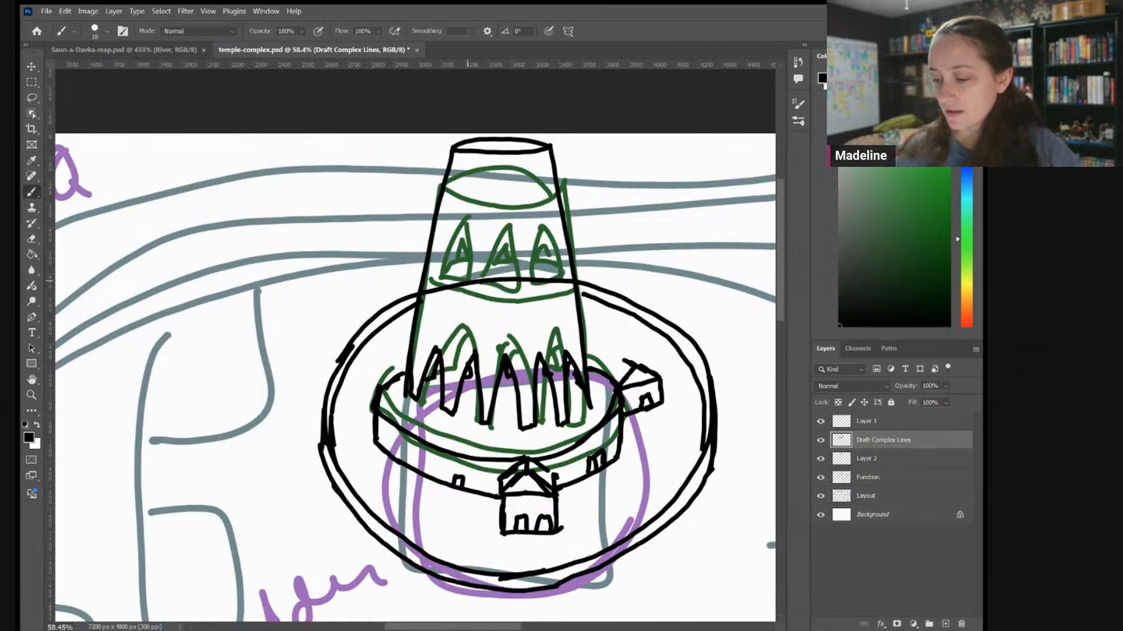
drag(429, 303, 481, 318)
drag(500, 314, 574, 310)
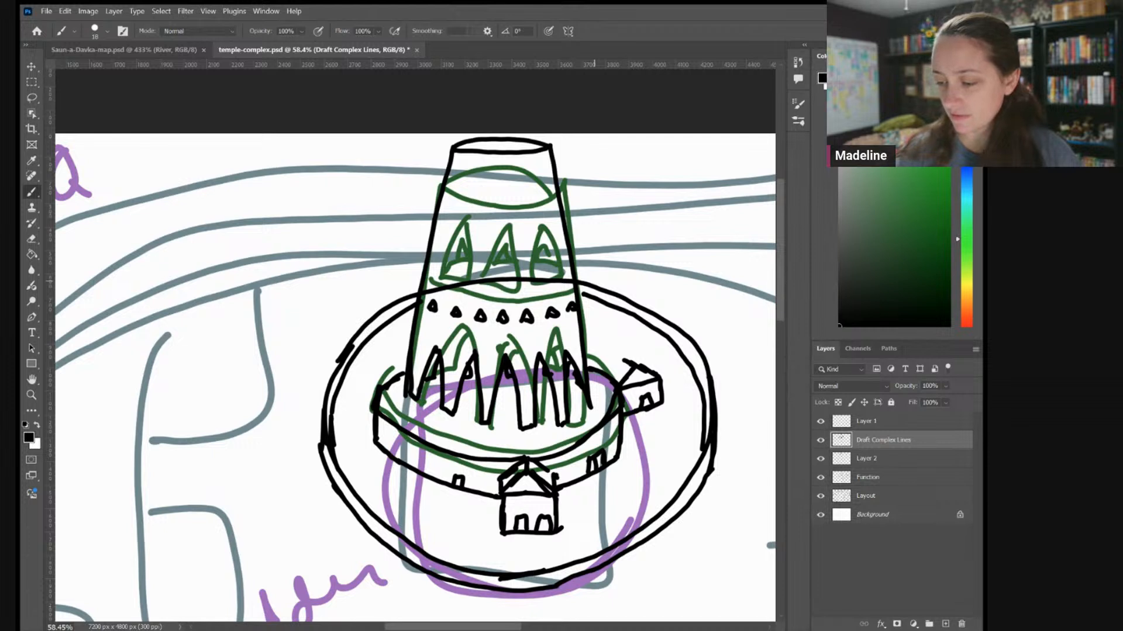
drag(443, 280, 493, 290)
drag(536, 288, 566, 283)
Draw three tall triangular windows on the tower's upper section and add inner depth lines to each
mouse_move(426, 281)
mouse_down()
mouse_move(487, 260)
mouse_move(503, 212)
mouse_move(514, 262)
mouse_move(549, 231)
mouse_move(563, 256)
mouse_up()
mouse_move(460, 264)
mouse_down()
mouse_move(468, 204)
mouse_move(438, 256)
mouse_move(459, 264)
mouse_move(468, 210)
mouse_up()
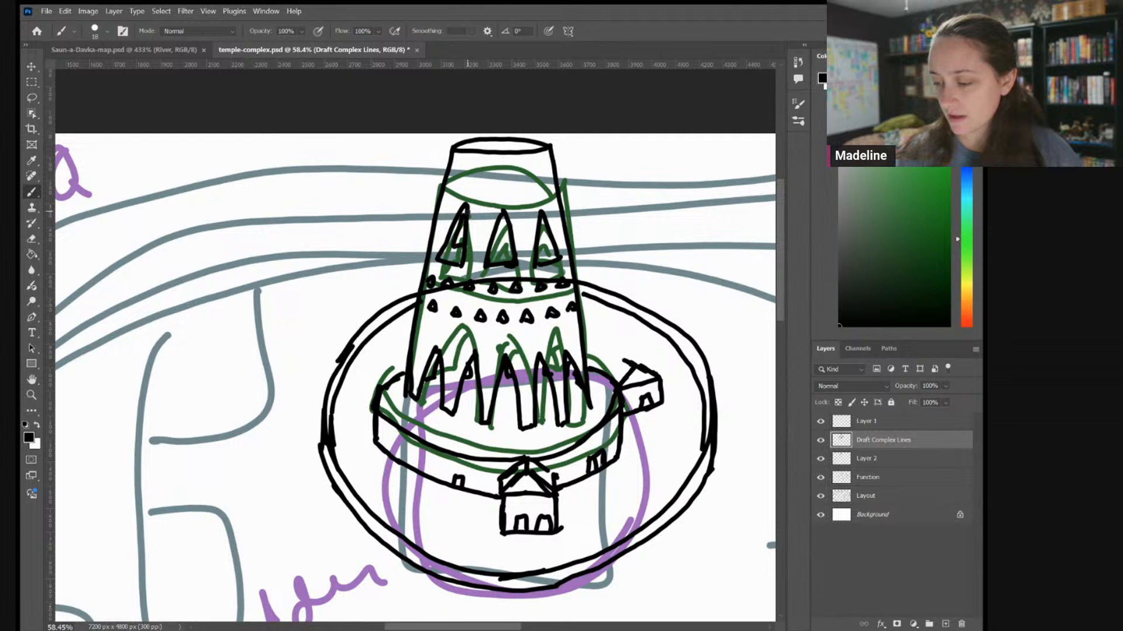
mouse_move(501, 247)
mouse_down()
mouse_move(502, 225)
mouse_move(510, 245)
mouse_move(504, 217)
mouse_move(555, 246)
mouse_up()
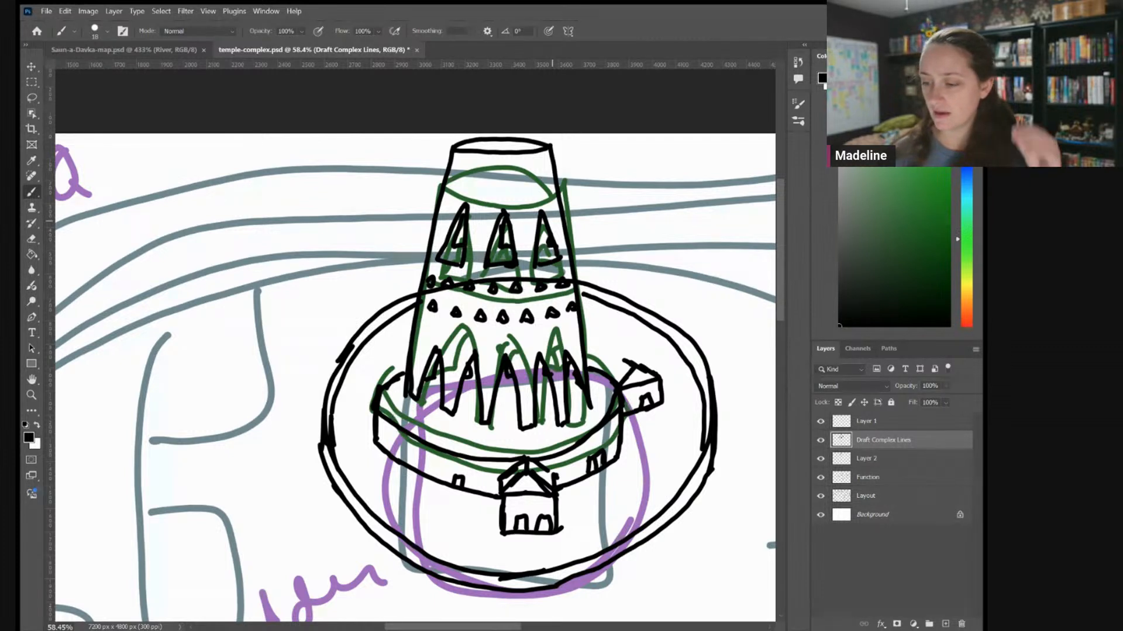
Draw a row of small triangular windows just below the tower's top and an inner ellipse on its roof opening
drag(457, 175, 544, 177)
drag(466, 150, 537, 150)
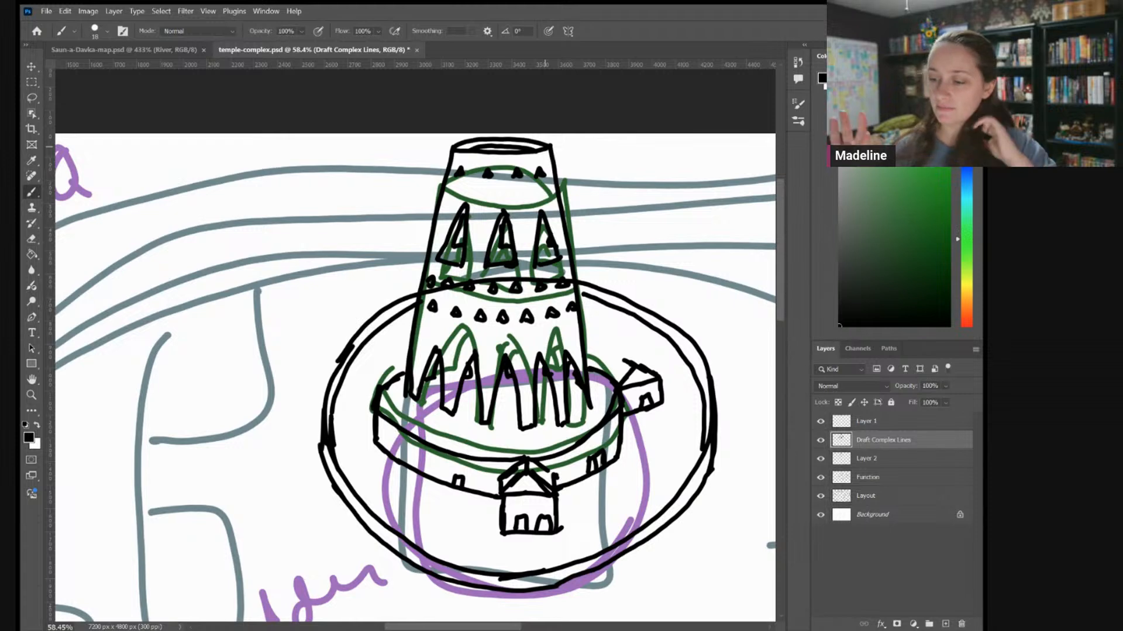
Draw a second black curve inside the base wall's rim on both sides of the tower to show its thickness
scroll(634, 251, down, 2)
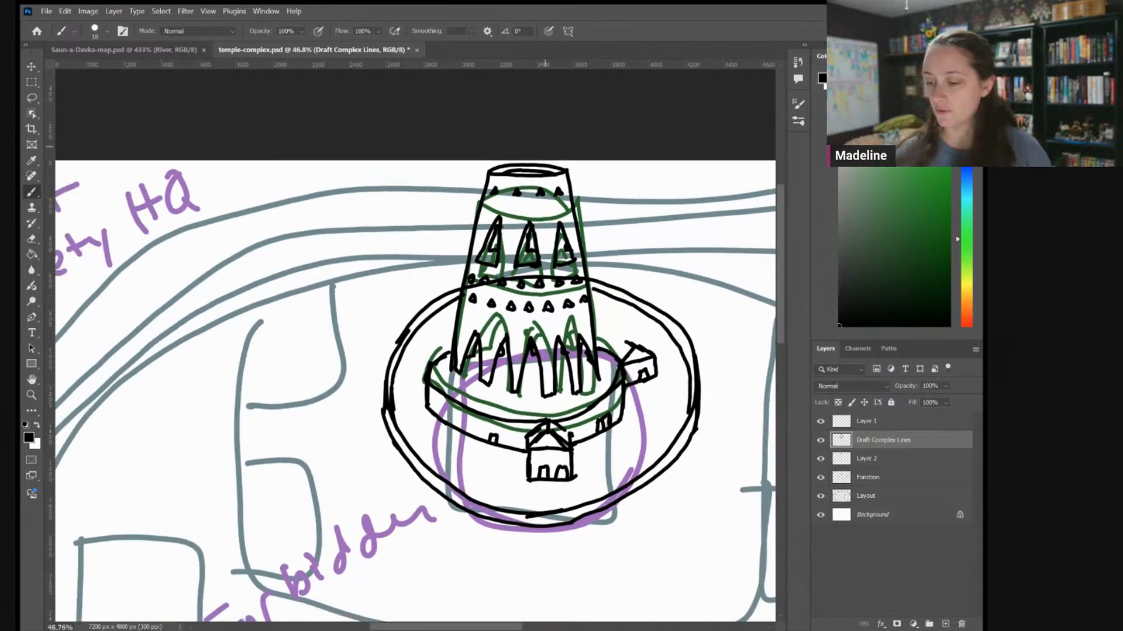
scroll(514, 453, up, 1)
scroll(459, 439, up, 3)
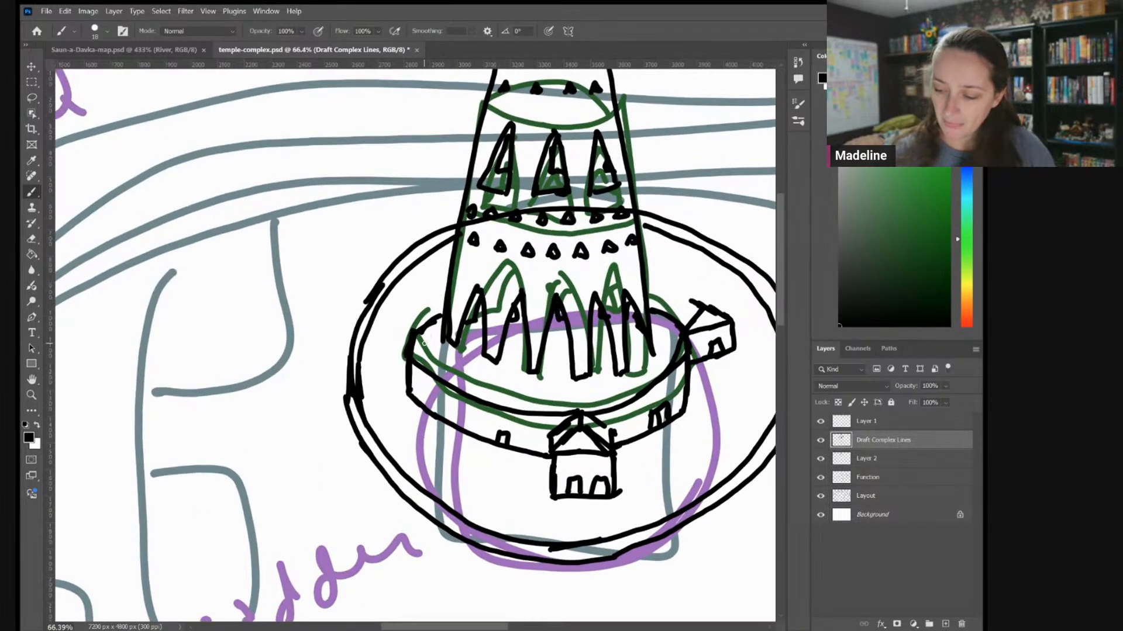
drag(441, 327, 417, 362)
drag(653, 321, 679, 356)
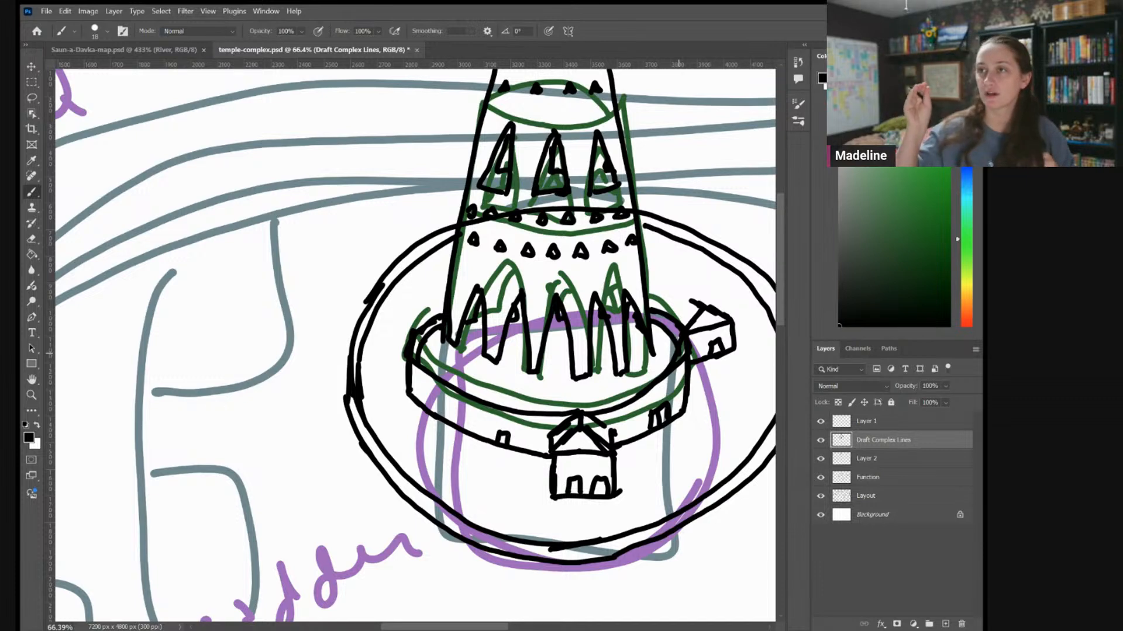
Enlarge the eraser and remove the double black ring surrounding the tower's base
scroll(443, 292, down, 2)
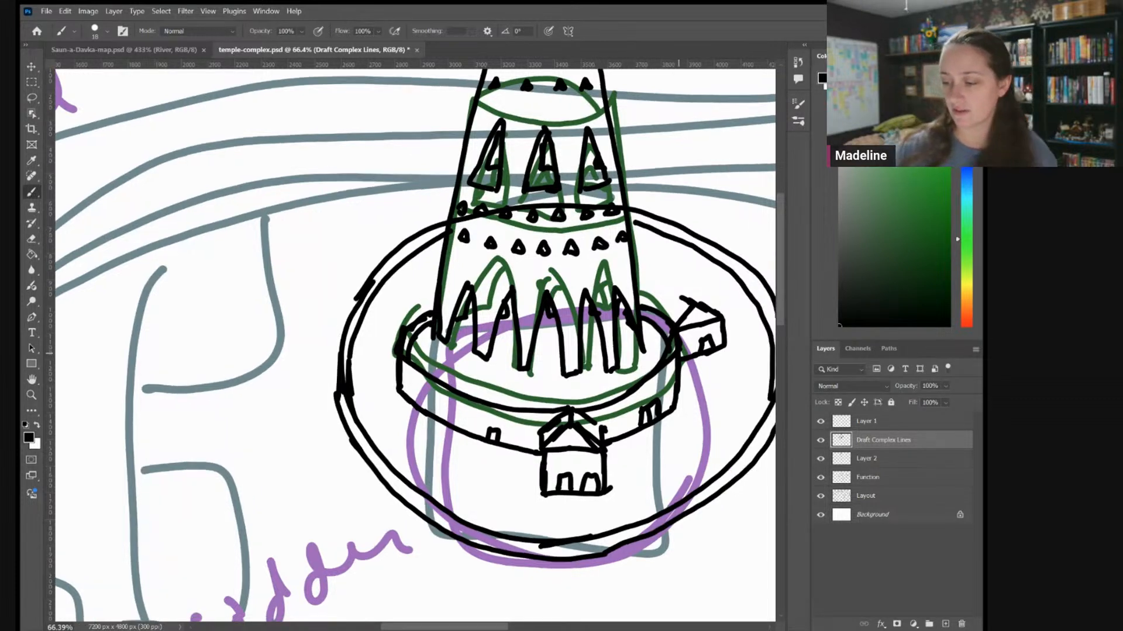
scroll(415, 345, down, 3)
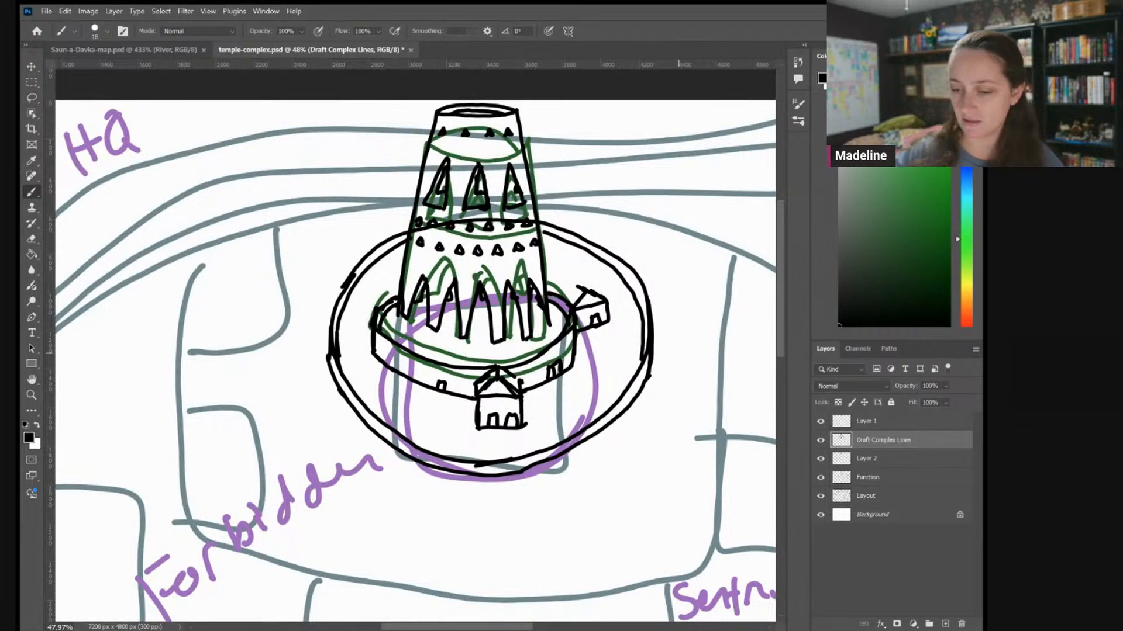
key(e)
drag(388, 240, 399, 244)
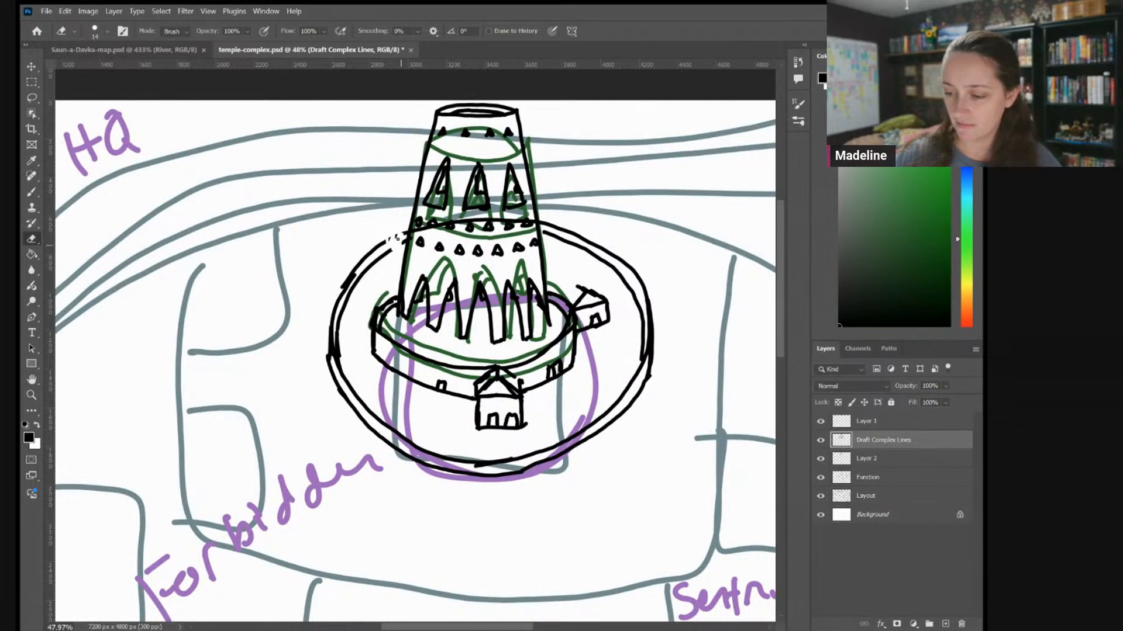
click(107, 31)
click(106, 64)
key(Return)
mouse_move(389, 242)
mouse_down()
mouse_move(371, 262)
mouse_move(377, 243)
mouse_move(354, 257)
mouse_move(329, 321)
mouse_move(358, 269)
mouse_move(333, 373)
mouse_move(386, 441)
mouse_move(433, 454)
mouse_move(385, 444)
mouse_move(404, 437)
mouse_move(410, 458)
mouse_move(458, 462)
mouse_move(541, 446)
mouse_move(545, 457)
mouse_move(453, 464)
mouse_move(472, 482)
mouse_move(586, 444)
mouse_move(635, 385)
mouse_move(509, 468)
mouse_move(586, 437)
mouse_move(591, 424)
mouse_move(561, 442)
mouse_move(599, 416)
mouse_move(651, 343)
mouse_move(661, 358)
mouse_move(624, 401)
mouse_up()
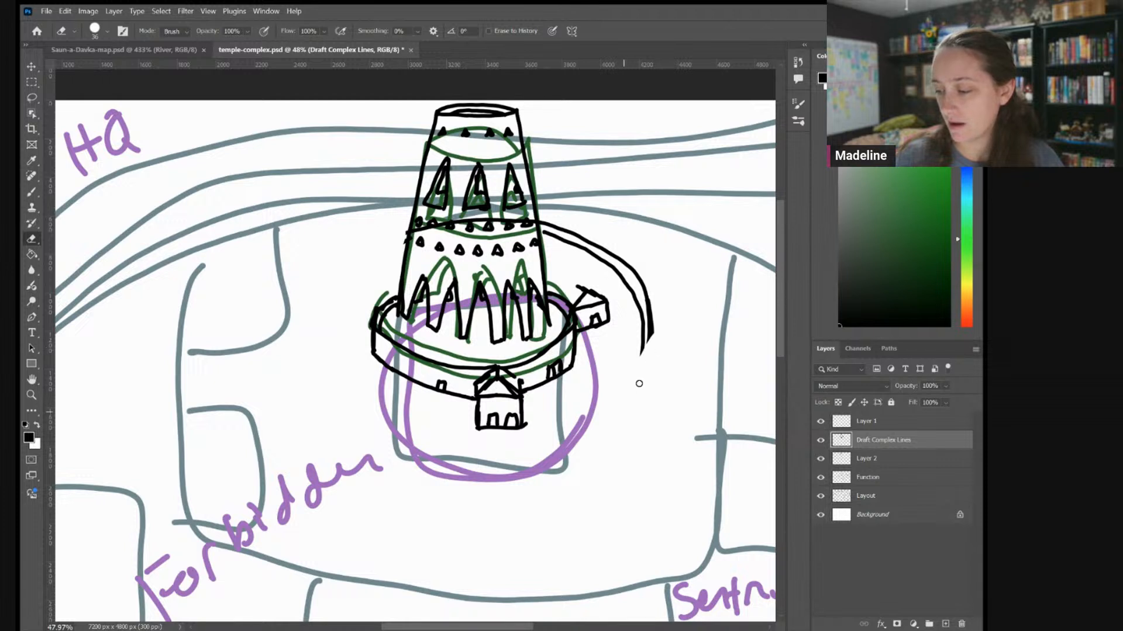
mouse_move(561, 220)
mouse_down()
mouse_move(547, 237)
mouse_move(585, 235)
mouse_move(649, 330)
mouse_move(603, 248)
mouse_move(624, 266)
mouse_move(558, 239)
mouse_move(582, 251)
mouse_move(616, 304)
mouse_up()
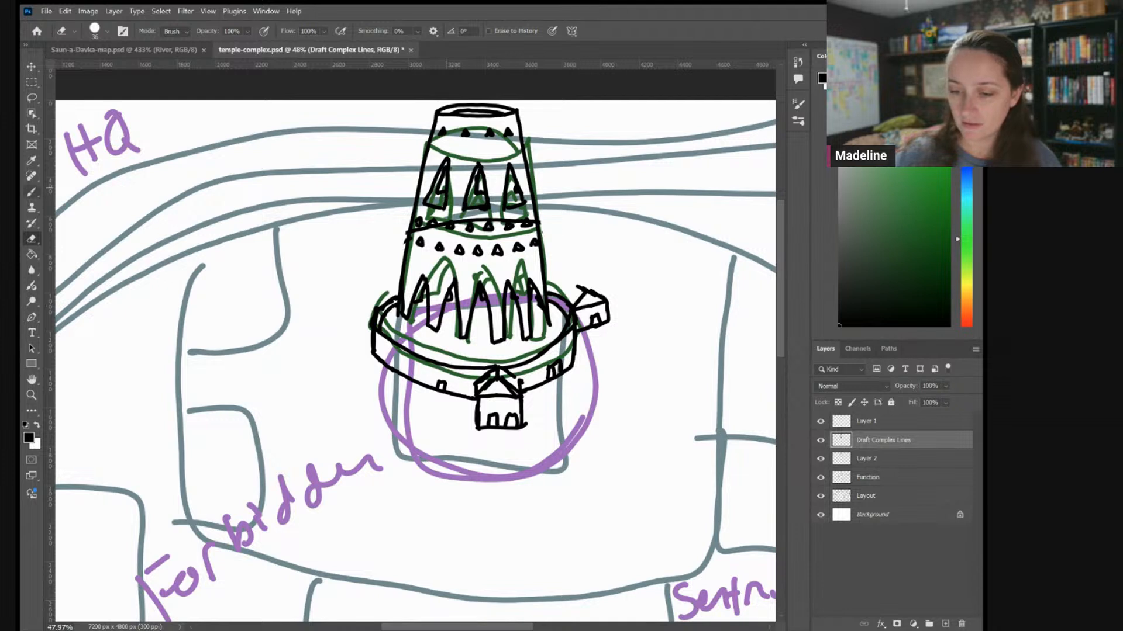
Draw a small black gate with a barred door, a jagged peaked top and sloping shoulders at the front left of the tower's base
key(b)
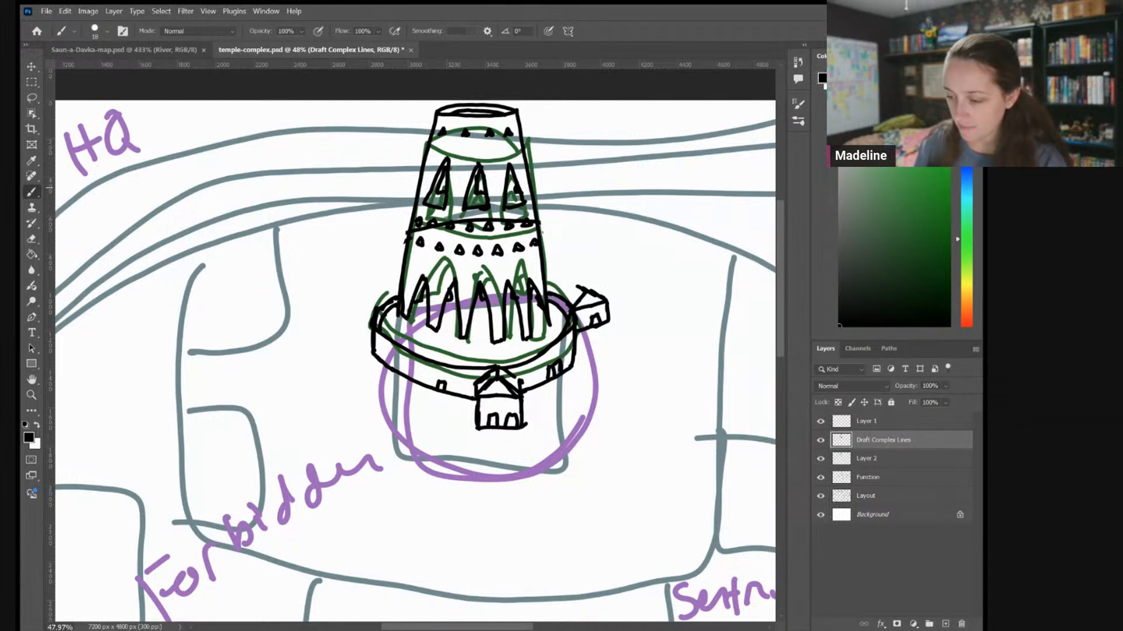
scroll(416, 342, down, 2)
scroll(416, 345, down, 2)
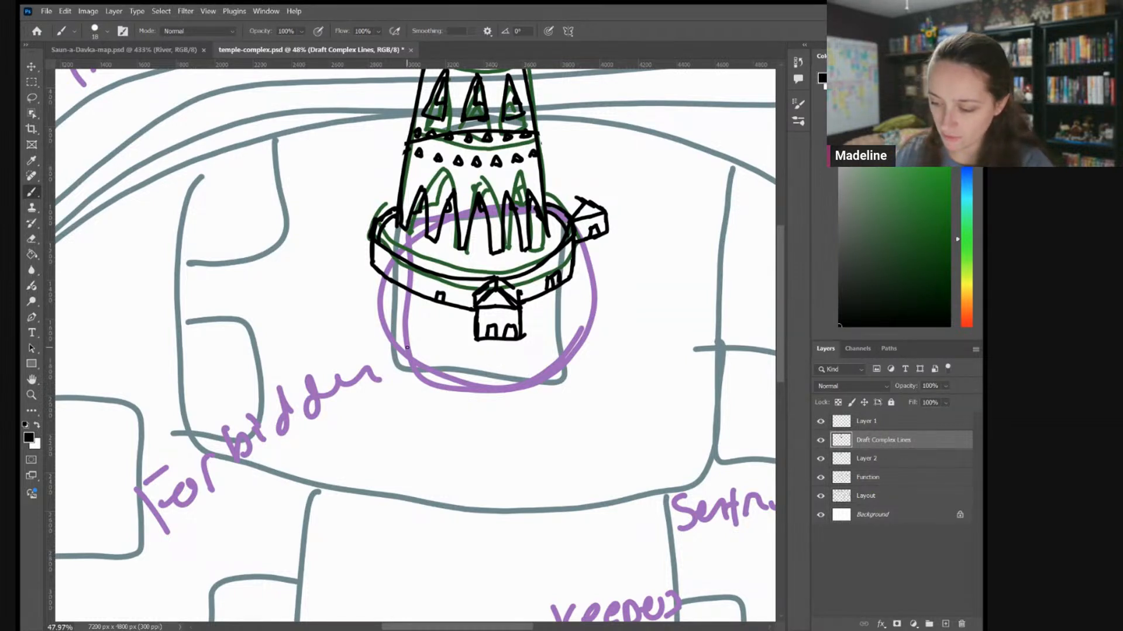
mouse_move(404, 351)
mouse_down()
mouse_move(422, 381)
mouse_move(401, 353)
mouse_move(399, 368)
mouse_move(419, 352)
mouse_move(423, 385)
mouse_up()
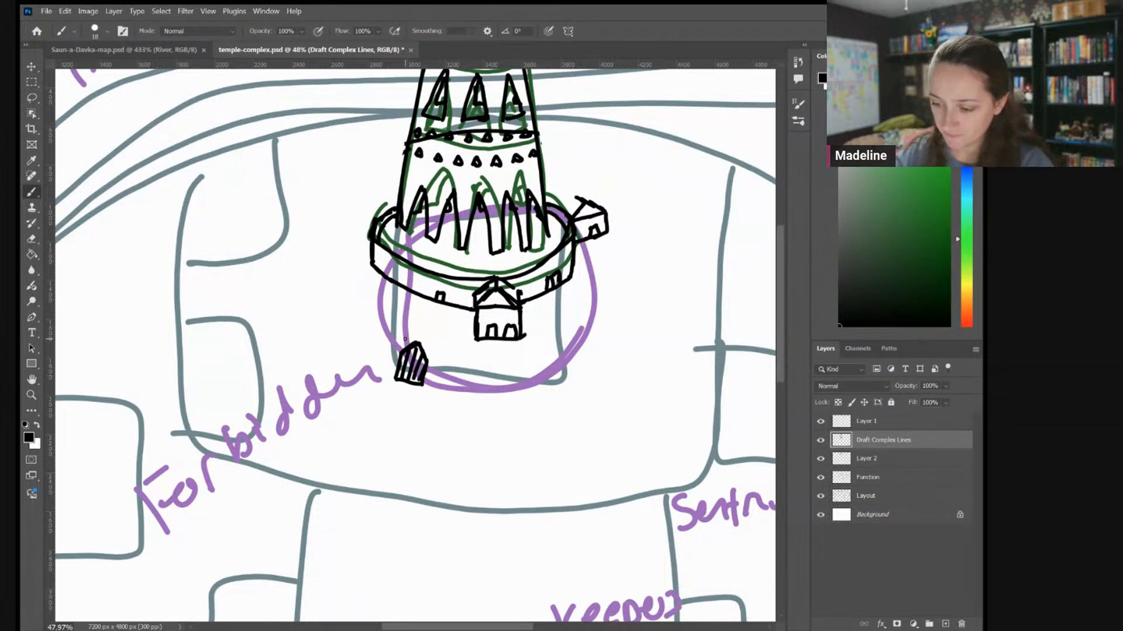
mouse_move(394, 350)
mouse_down()
mouse_move(422, 334)
mouse_move(430, 356)
mouse_move(406, 331)
mouse_move(422, 320)
mouse_move(441, 353)
mouse_move(396, 329)
mouse_move(388, 337)
mouse_move(421, 314)
mouse_move(432, 342)
mouse_move(419, 308)
mouse_up()
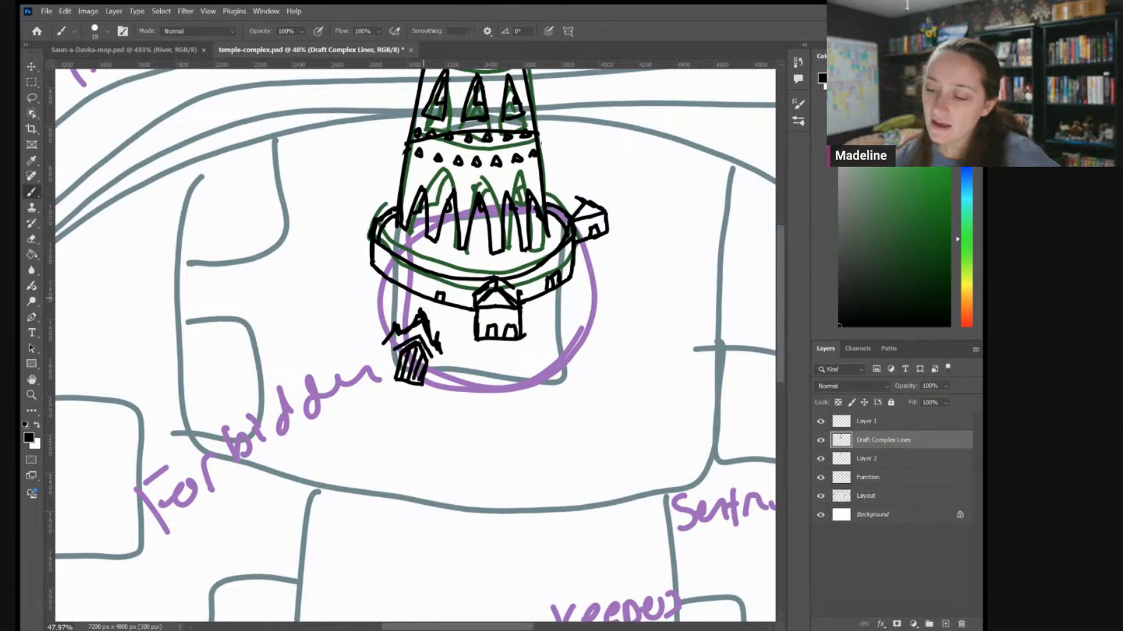
mouse_move(427, 369)
mouse_down()
mouse_move(425, 383)
mouse_move(398, 379)
mouse_up()
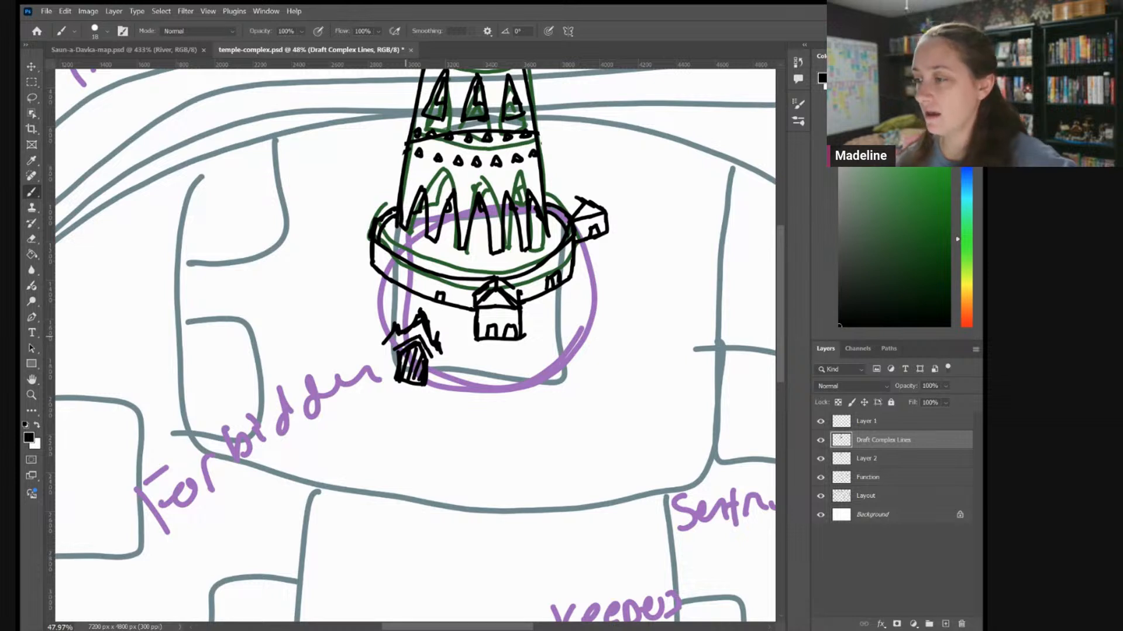
scroll(507, 237, down, 1)
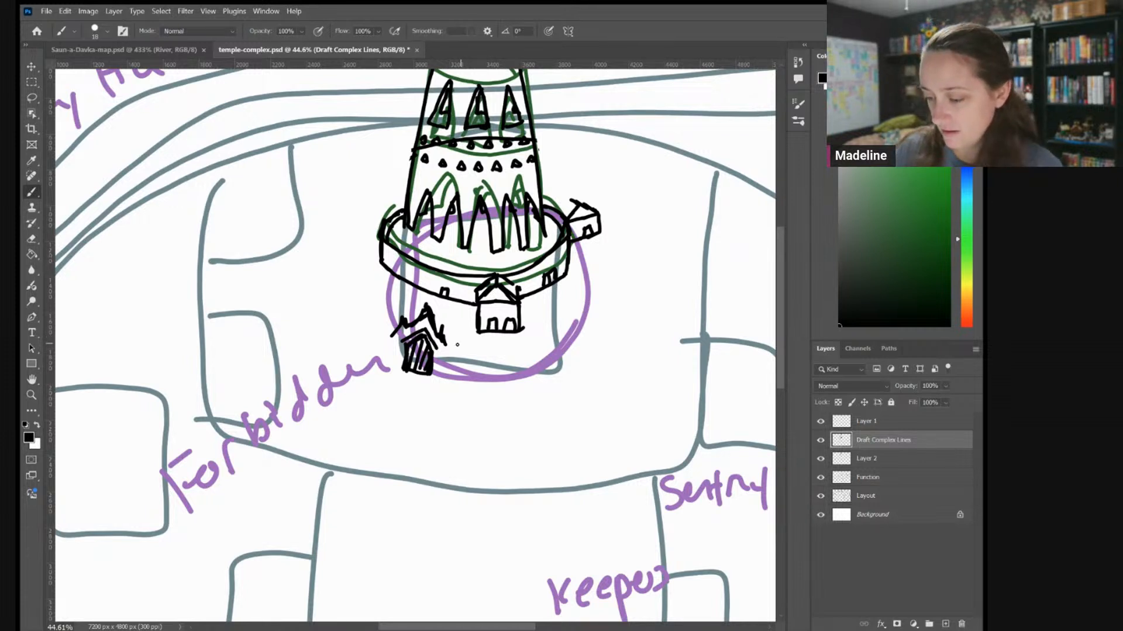
mouse_move(442, 343)
mouse_down()
mouse_move(455, 356)
mouse_move(437, 356)
mouse_move(439, 374)
mouse_up()
mouse_move(405, 340)
mouse_down()
mouse_move(394, 369)
mouse_move(470, 357)
mouse_up()
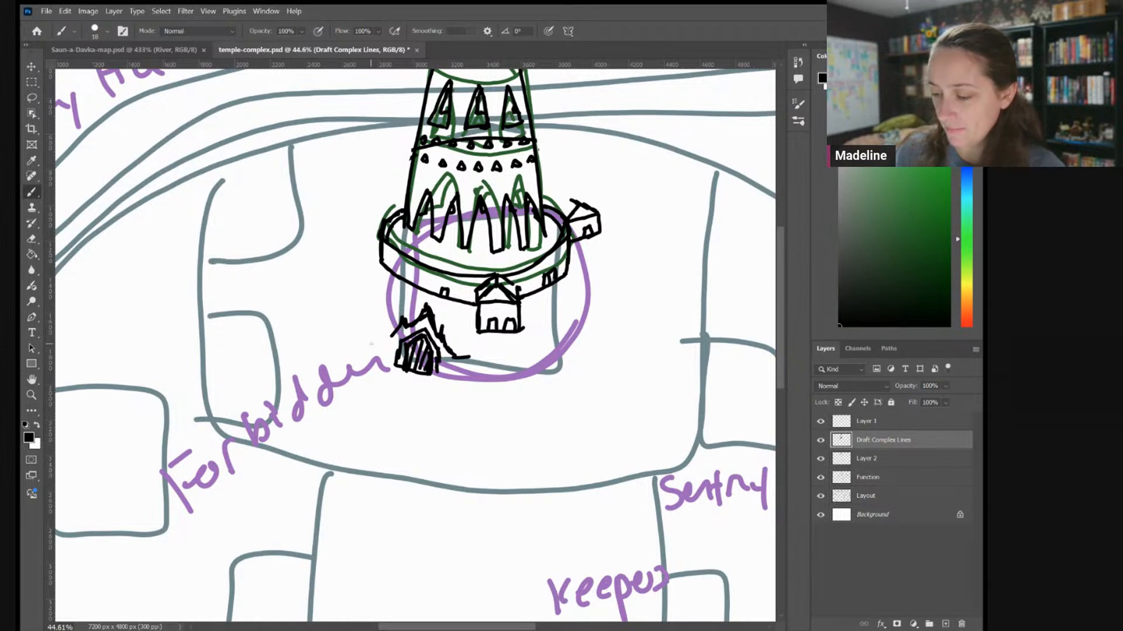
drag(391, 336, 380, 340)
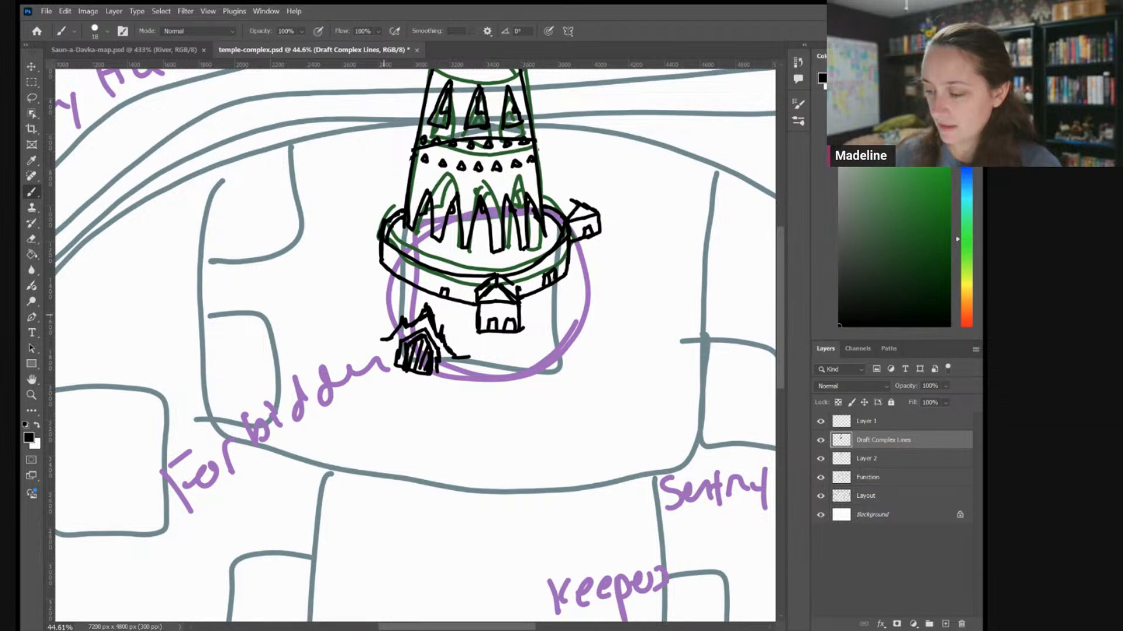
Draw a curved black wall line from both sides of the gate around the tower's base, stopping behind the tower
mouse_move(456, 359)
mouse_down()
mouse_move(530, 348)
mouse_move(608, 300)
mouse_move(621, 234)
mouse_move(600, 203)
mouse_move(548, 191)
mouse_up()
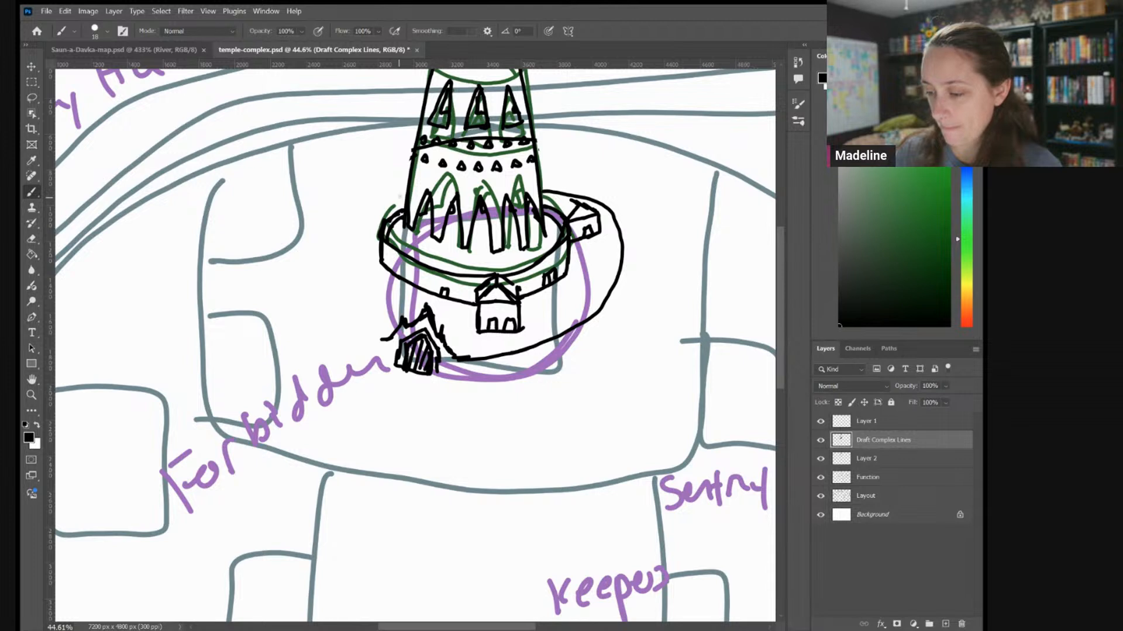
drag(403, 194, 369, 208)
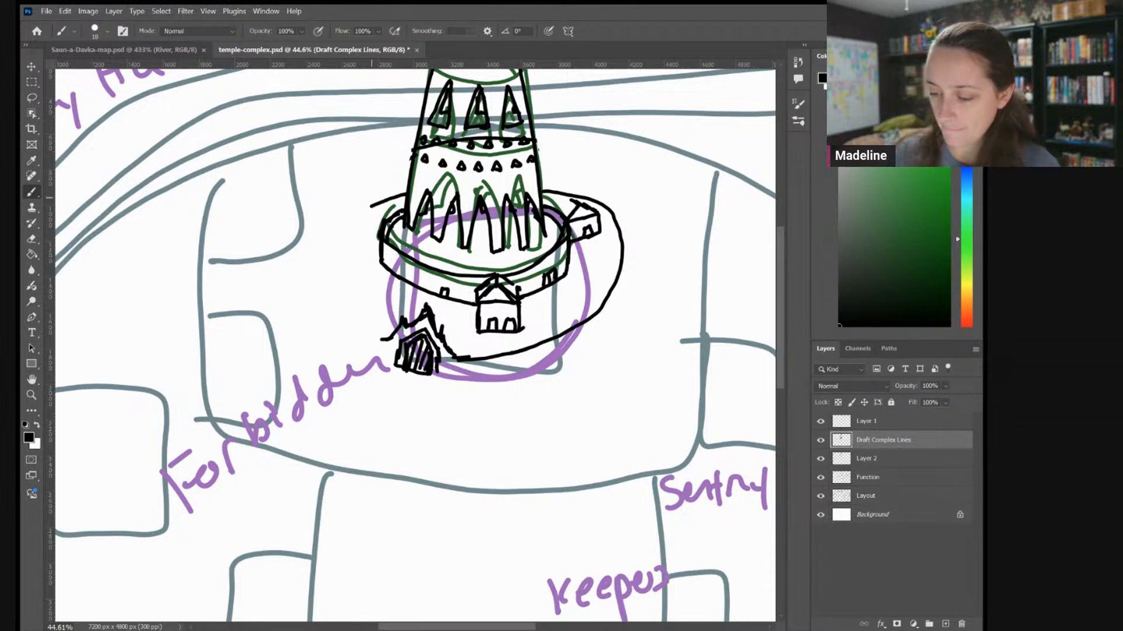
mouse_move(389, 339)
mouse_down()
mouse_move(353, 310)
mouse_move(347, 250)
mouse_move(376, 205)
mouse_up()
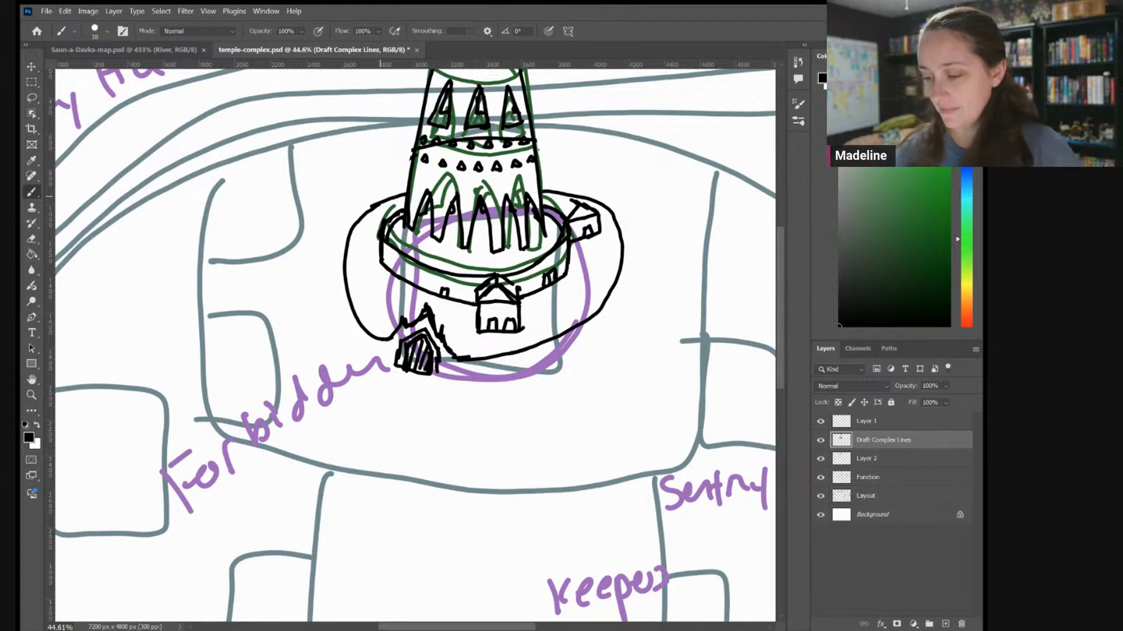
Add small pointed crenellations along the whole top edge of the curved wall around the tower
mouse_move(466, 353)
mouse_down()
mouse_move(592, 318)
mouse_move(621, 278)
mouse_move(620, 221)
mouse_move(622, 278)
mouse_up()
drag(548, 190, 621, 223)
mouse_move(397, 202)
mouse_down()
mouse_move(370, 206)
mouse_move(348, 232)
mouse_move(353, 305)
mouse_move(391, 338)
mouse_up()
mouse_move(393, 205)
mouse_down()
mouse_move(348, 245)
mouse_move(344, 284)
mouse_move(368, 332)
mouse_up()
mouse_move(551, 192)
mouse_down()
mouse_move(616, 213)
mouse_move(623, 275)
mouse_move(583, 319)
mouse_move(503, 352)
mouse_up()
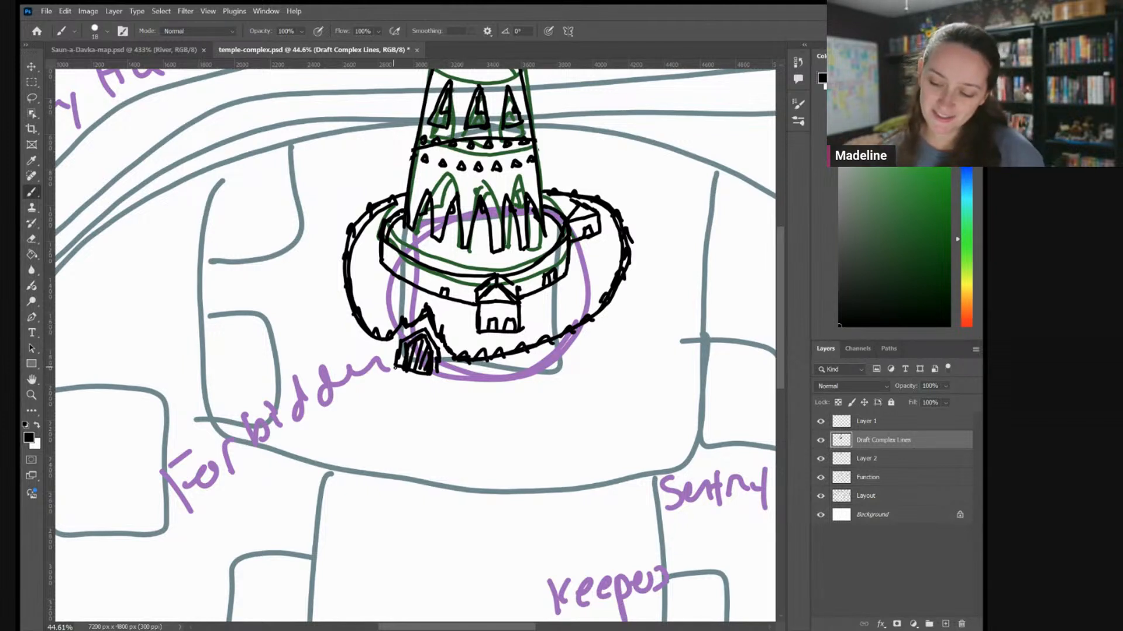
Draw the curved wall's lower edge and thickness lines on both sides, and add a small house with a door inside its left side
mouse_move(384, 362)
mouse_down()
mouse_move(355, 321)
mouse_move(347, 269)
mouse_move(381, 226)
mouse_up()
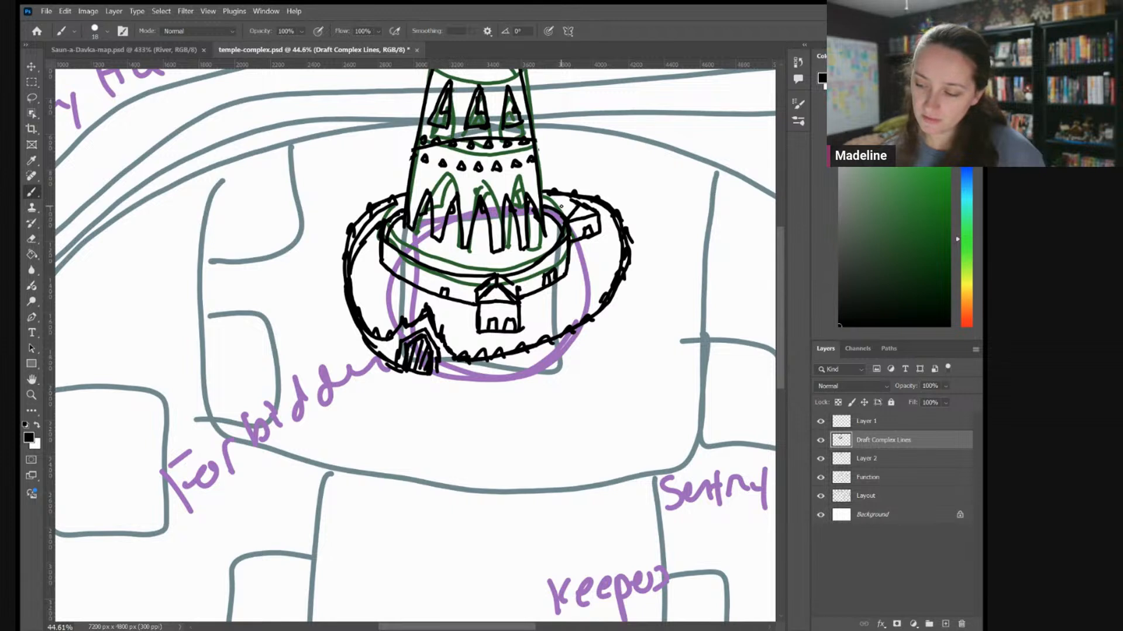
mouse_move(567, 201)
mouse_down()
mouse_move(551, 204)
mouse_move(605, 225)
mouse_move(618, 254)
mouse_up()
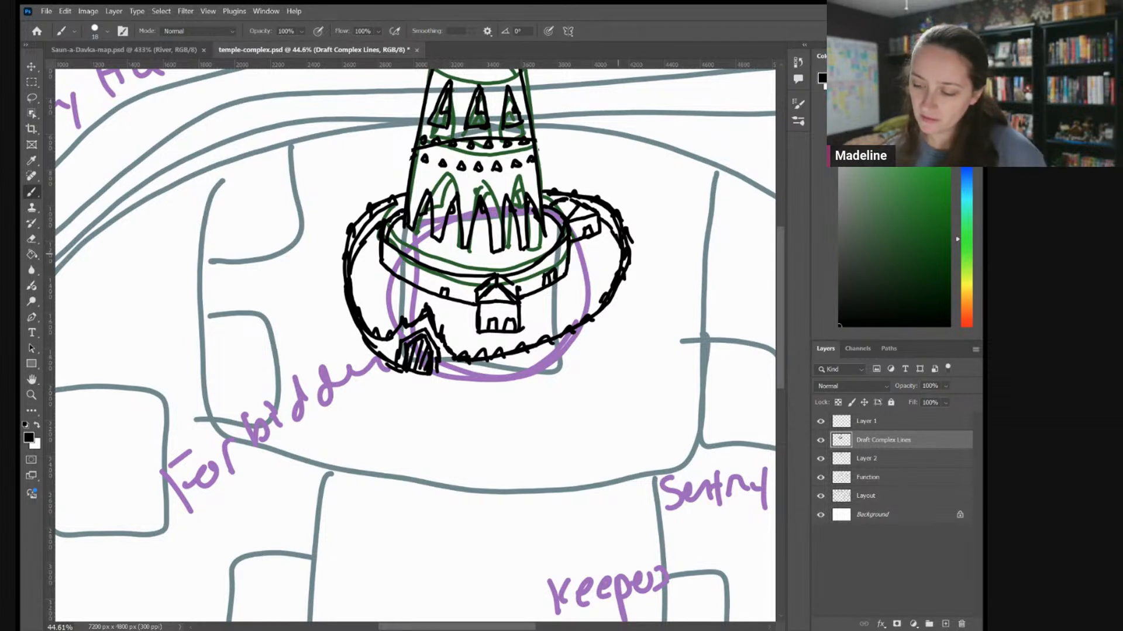
mouse_move(437, 372)
mouse_down()
mouse_move(544, 358)
mouse_move(609, 312)
mouse_move(615, 291)
mouse_up()
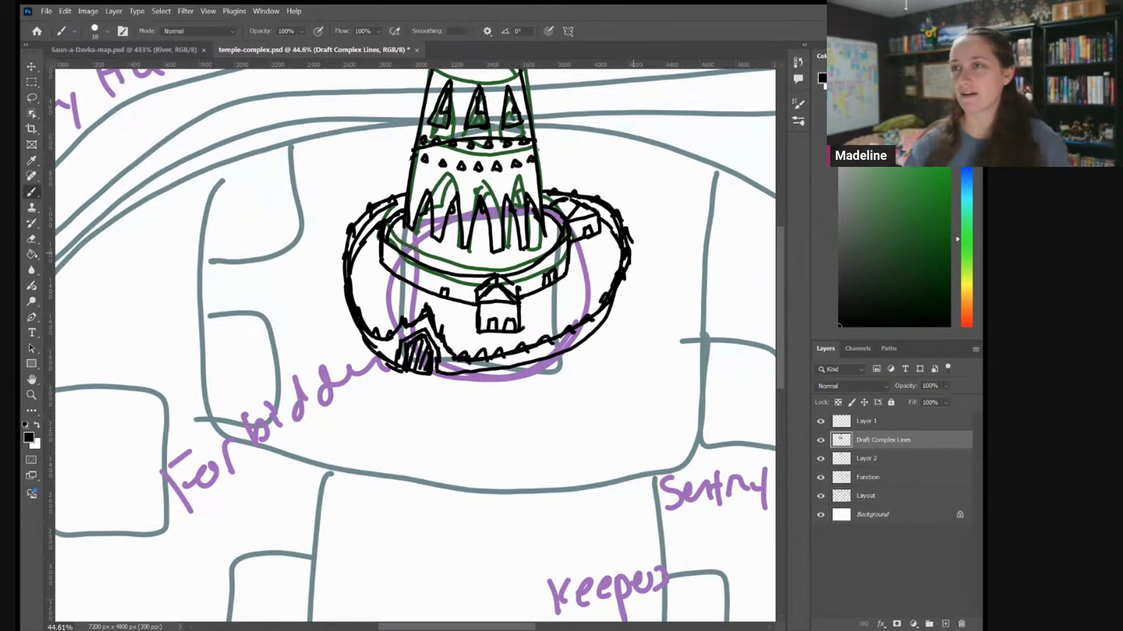
mouse_move(352, 288)
mouse_down()
mouse_move(362, 269)
mouse_move(377, 309)
mouse_move(360, 308)
mouse_move(358, 262)
mouse_up()
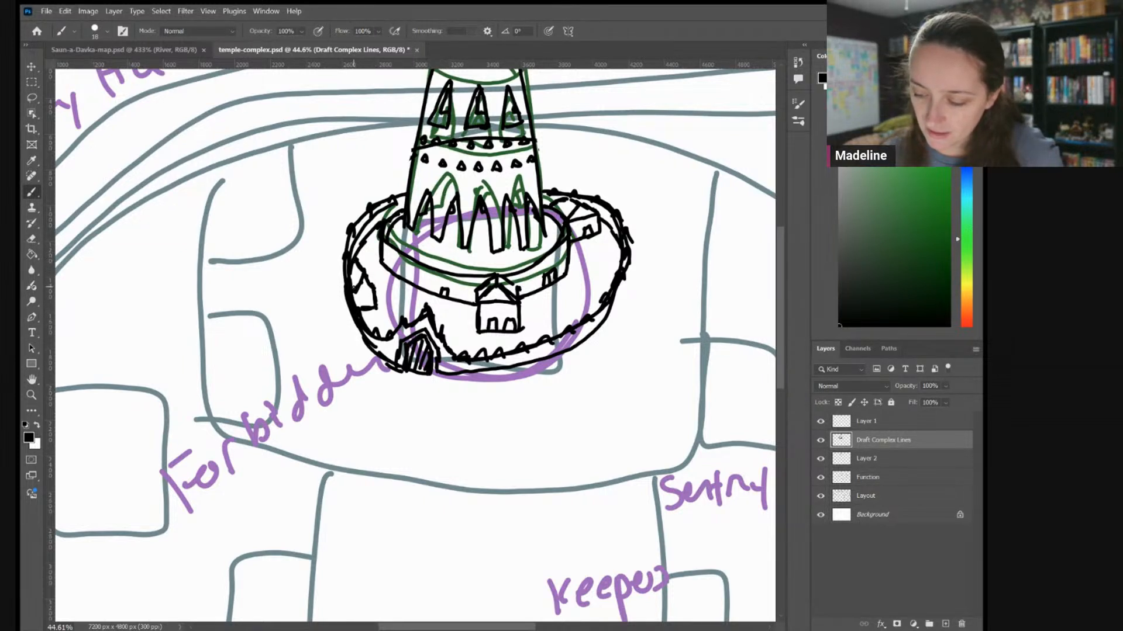
drag(363, 305, 367, 293)
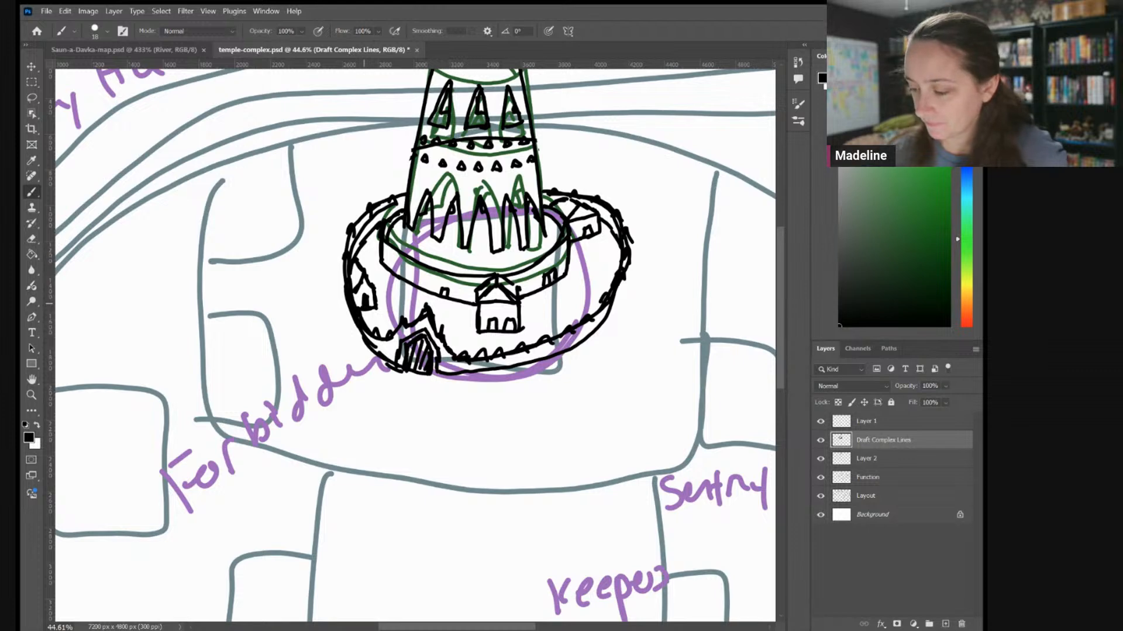
Mark the ends of a large outer wall with short black vertical strokes at the layout's far left and upper right of the tower
scroll(541, 447, down, 3)
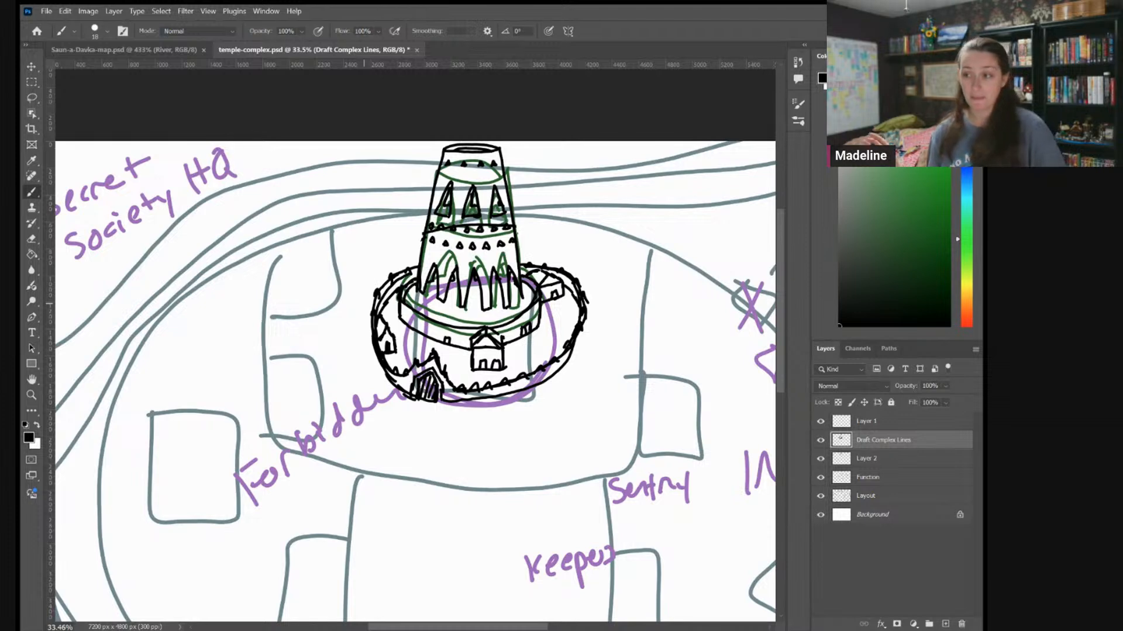
scroll(509, 260, down, 2)
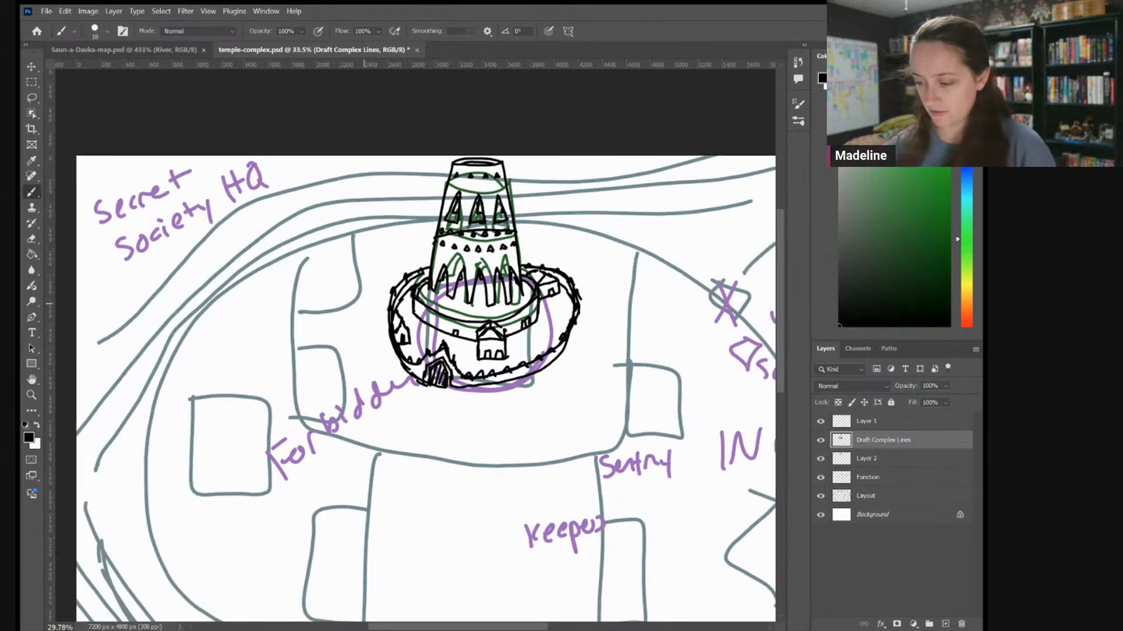
scroll(427, 351, down, 5)
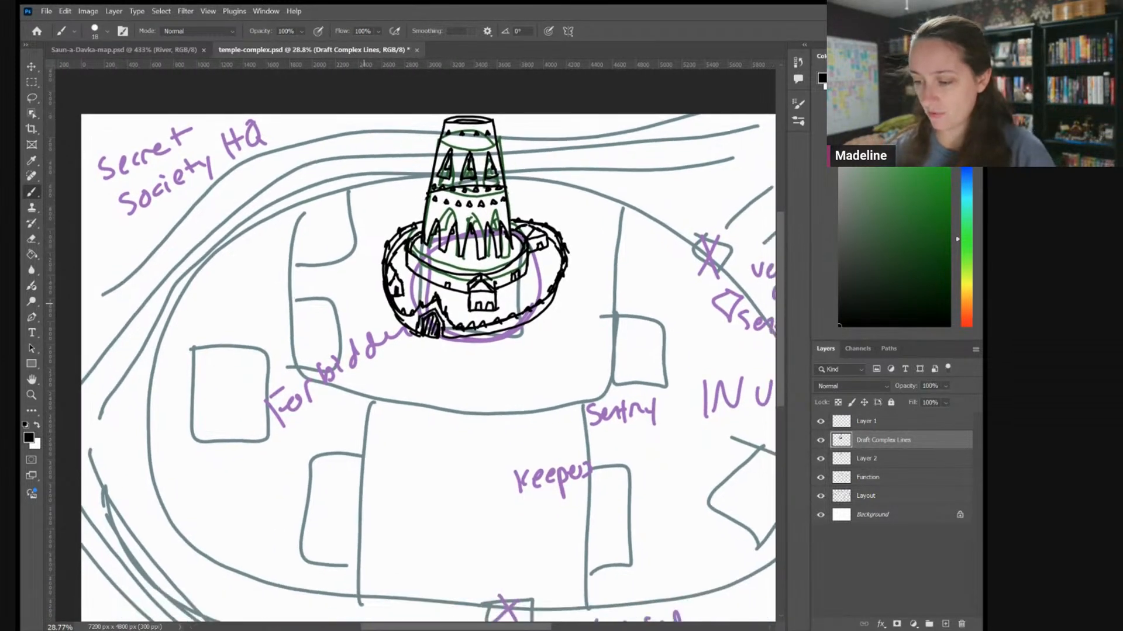
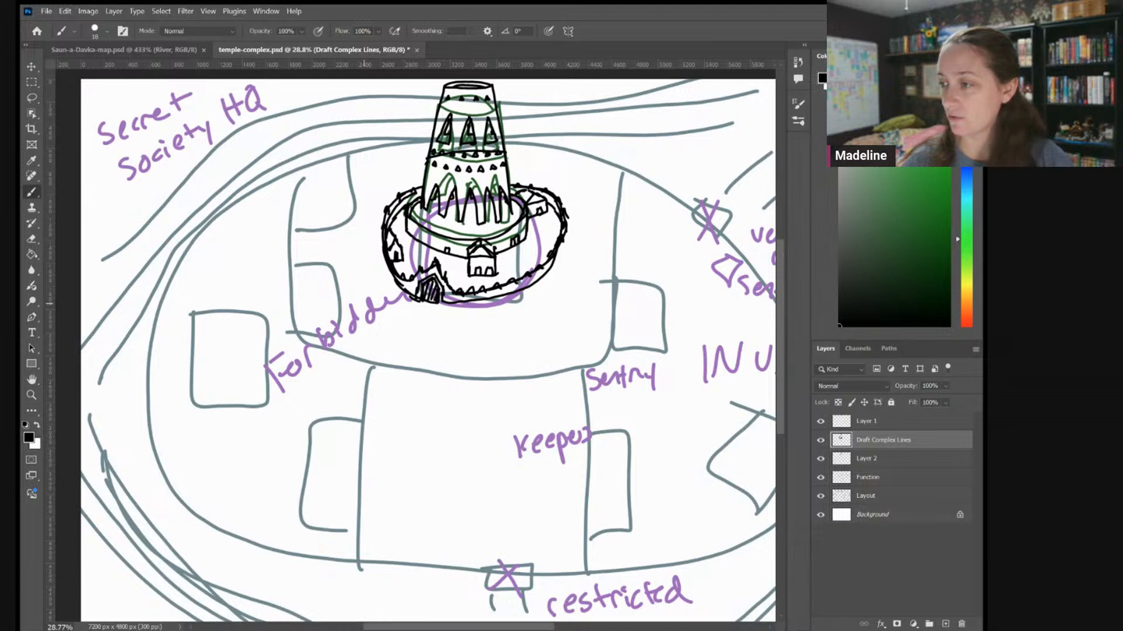
drag(363, 304, 380, 333)
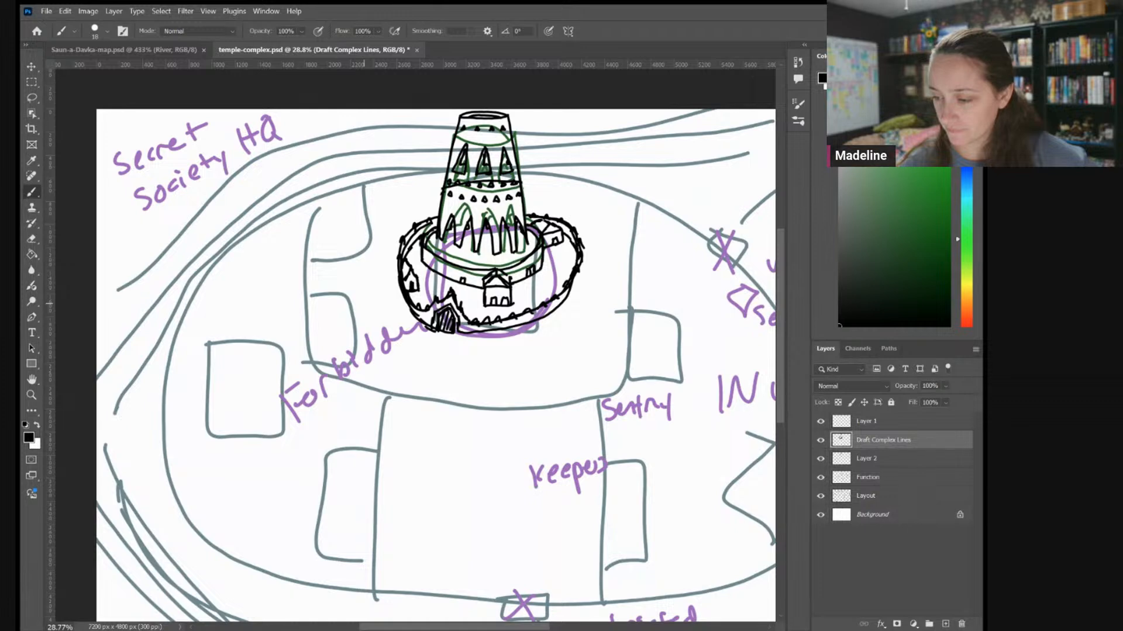
scroll(593, 451, down, 2)
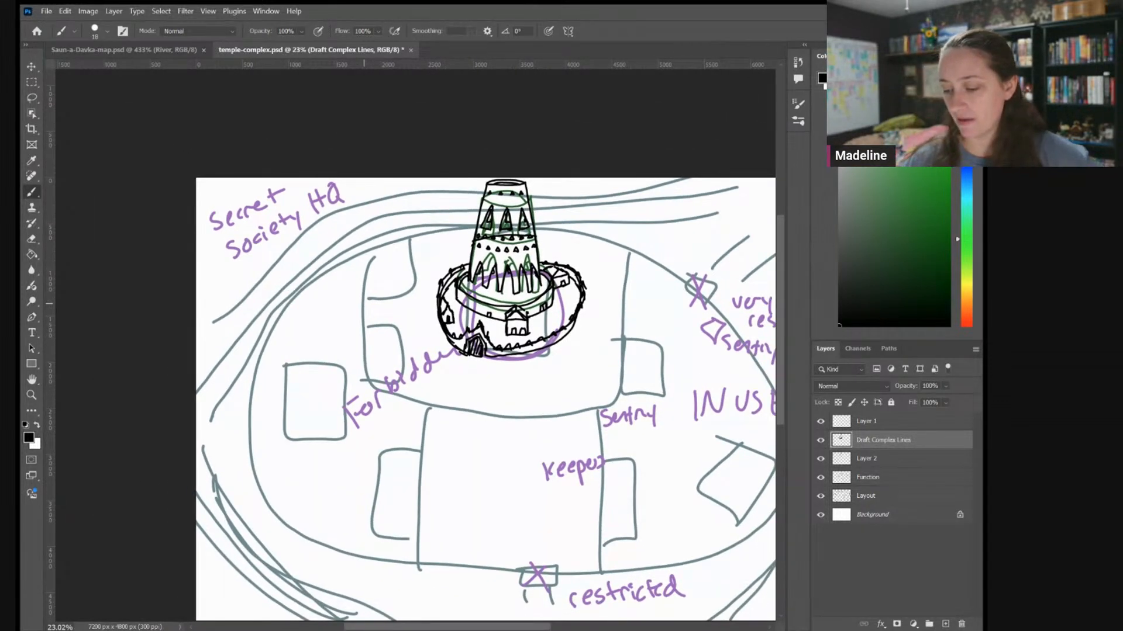
scroll(388, 395, up, 2)
drag(172, 424, 174, 428)
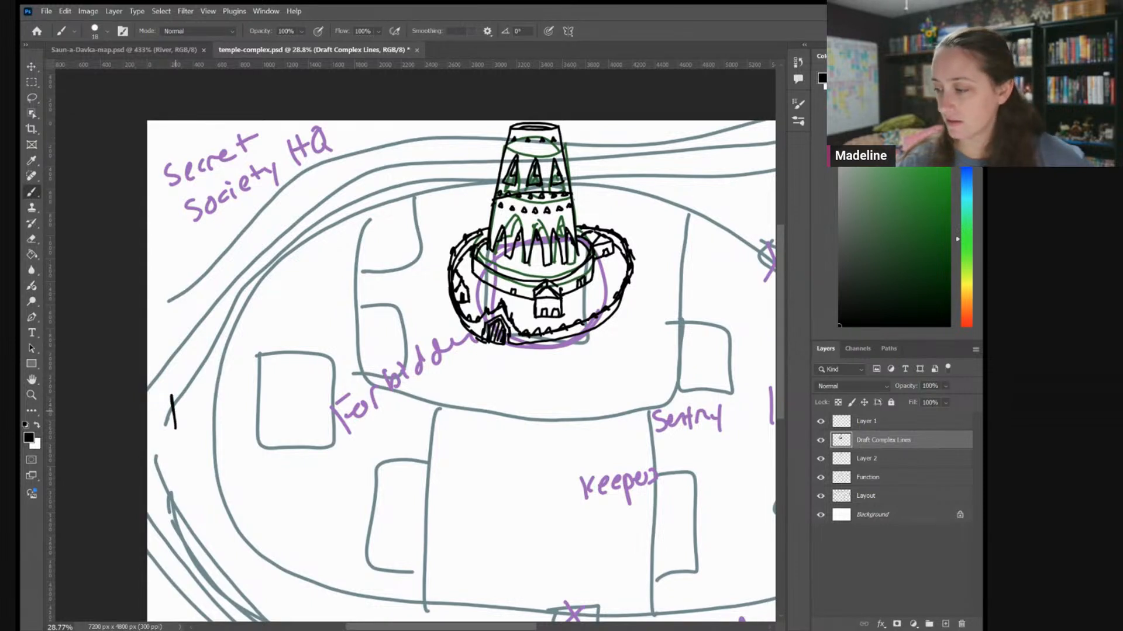
mouse_move(706, 207)
mouse_down()
mouse_move(681, 209)
mouse_move(665, 188)
mouse_up()
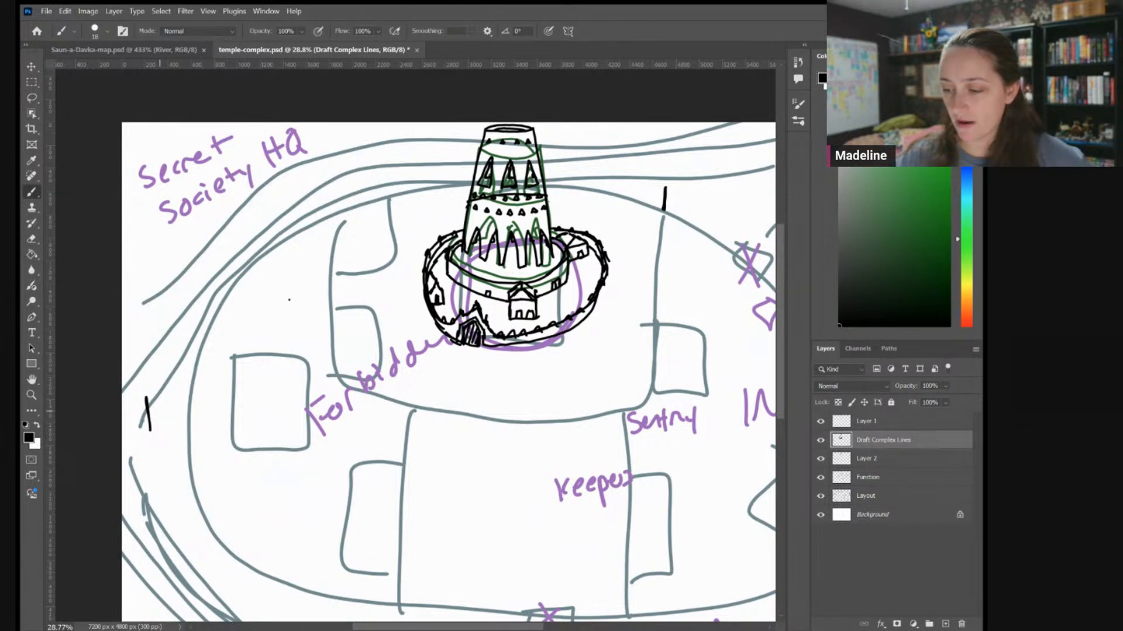
Draw the outer wall's lower and upper black edges between the two end marks, leaving a gap where the tower stands in front
mouse_move(468, 195)
mouse_down()
mouse_move(362, 213)
mouse_move(300, 239)
mouse_move(197, 337)
mouse_move(147, 432)
mouse_up()
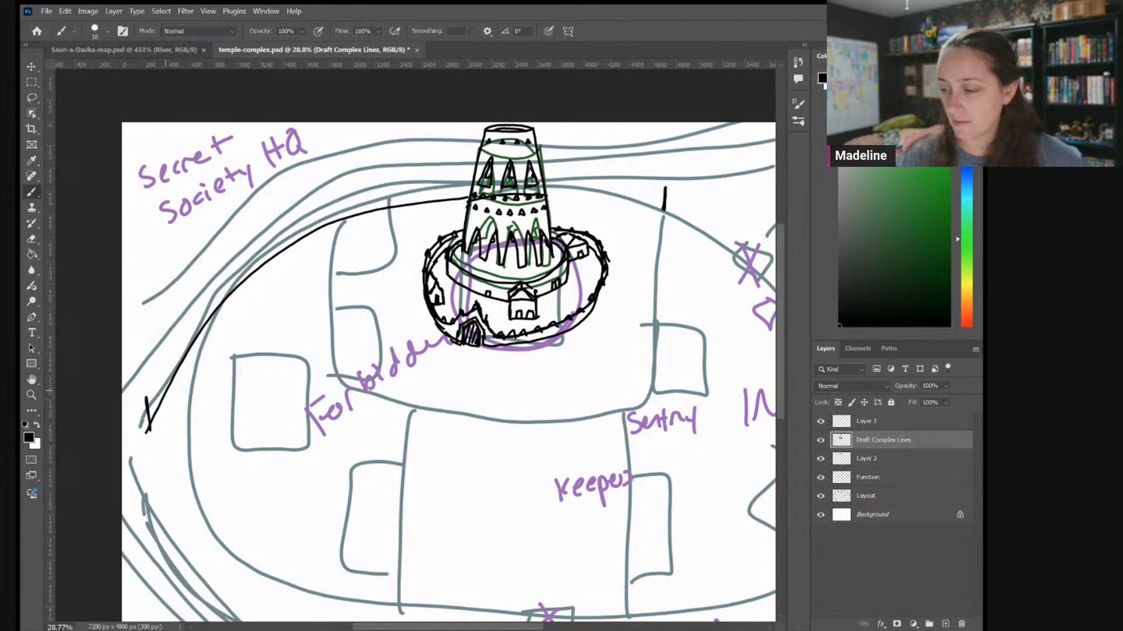
drag(548, 195, 663, 210)
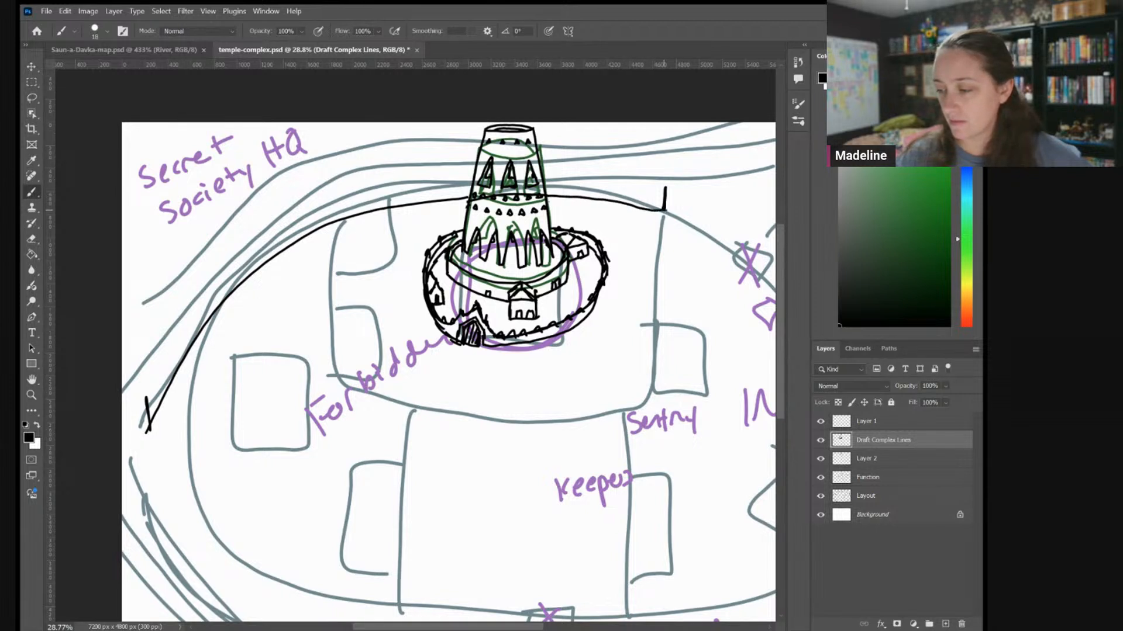
drag(546, 173, 667, 189)
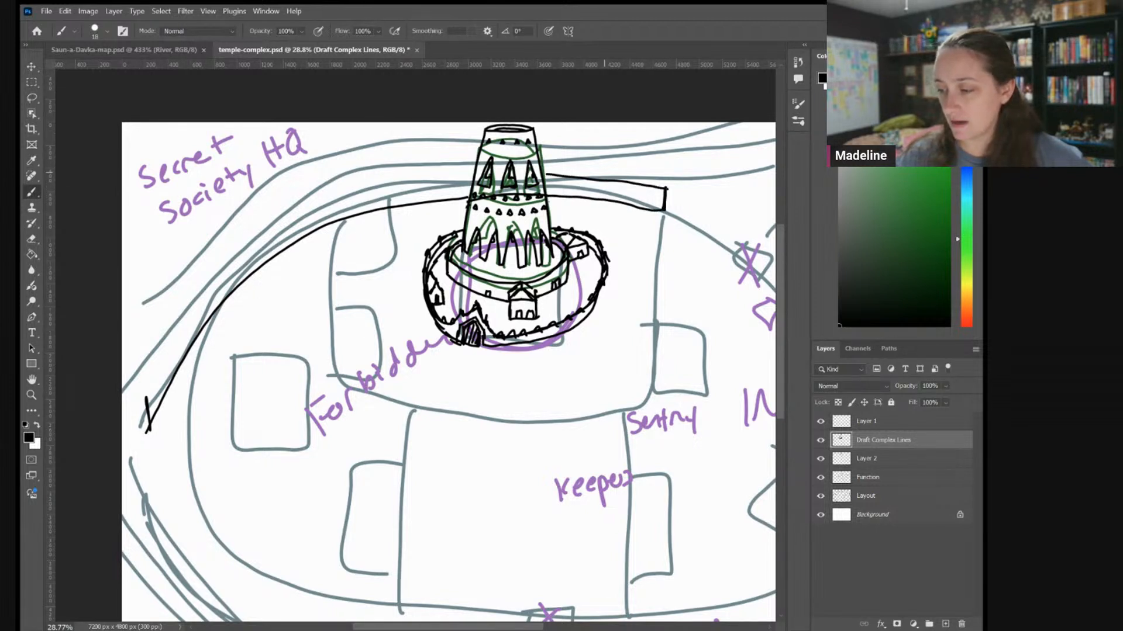
mouse_move(145, 395)
mouse_down()
mouse_move(207, 289)
mouse_move(269, 231)
mouse_move(346, 191)
mouse_move(472, 173)
mouse_up()
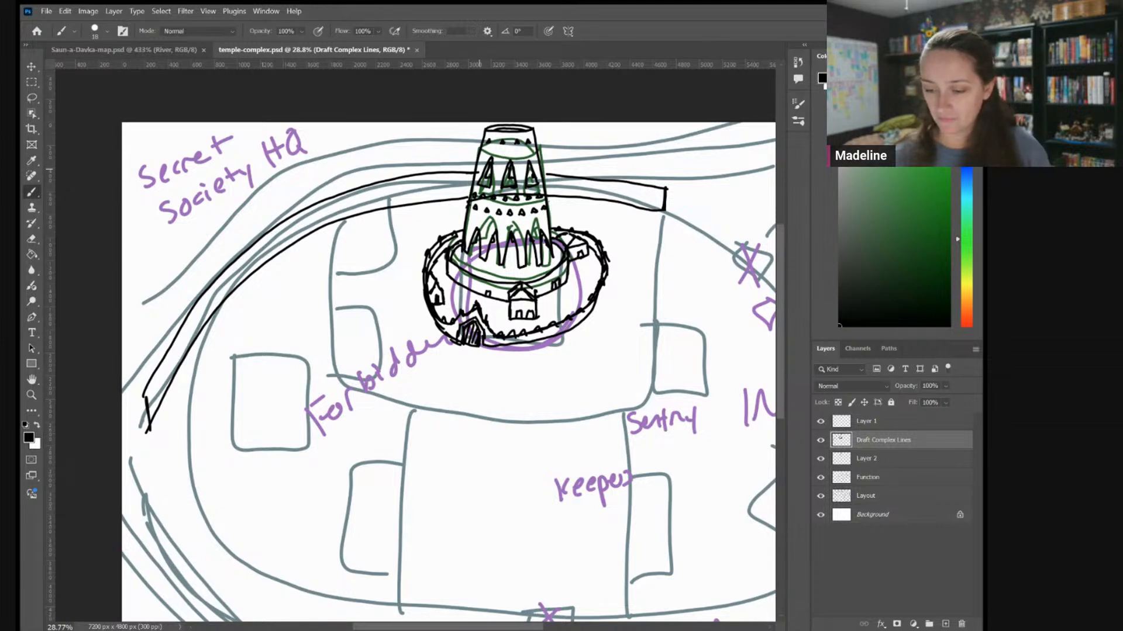
scroll(449, 342, down, 5)
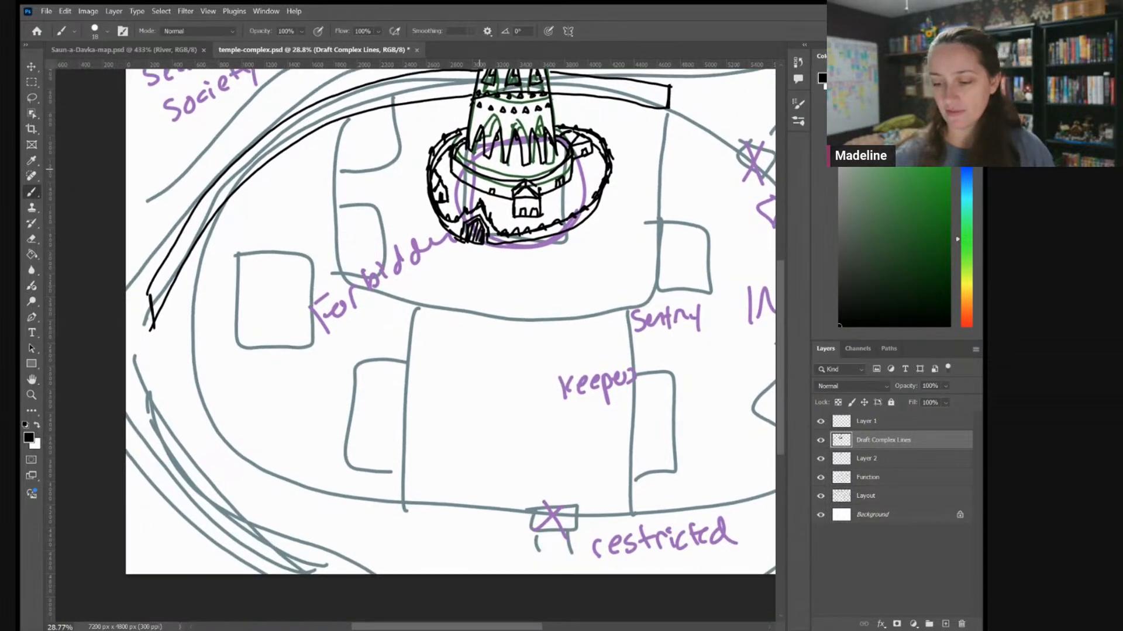
Draw the front of a rectangular building left of the tower, with an arched door near its right end and a narrow roof strip above
scroll(415, 345, right, 3)
scroll(414, 345, up, 3)
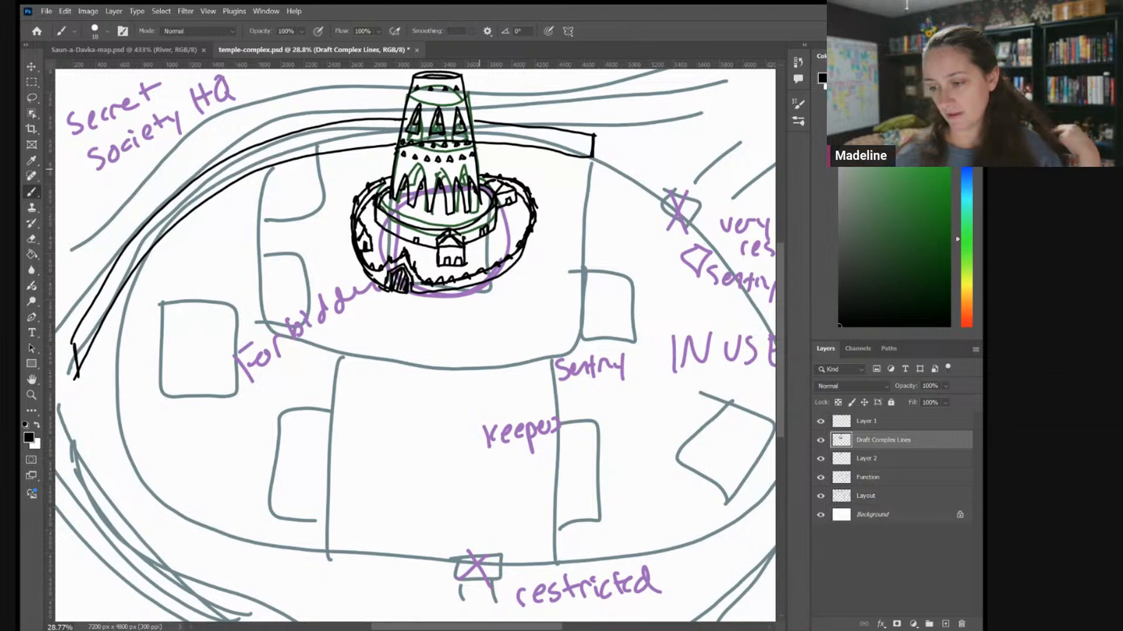
scroll(479, 170, up, 3)
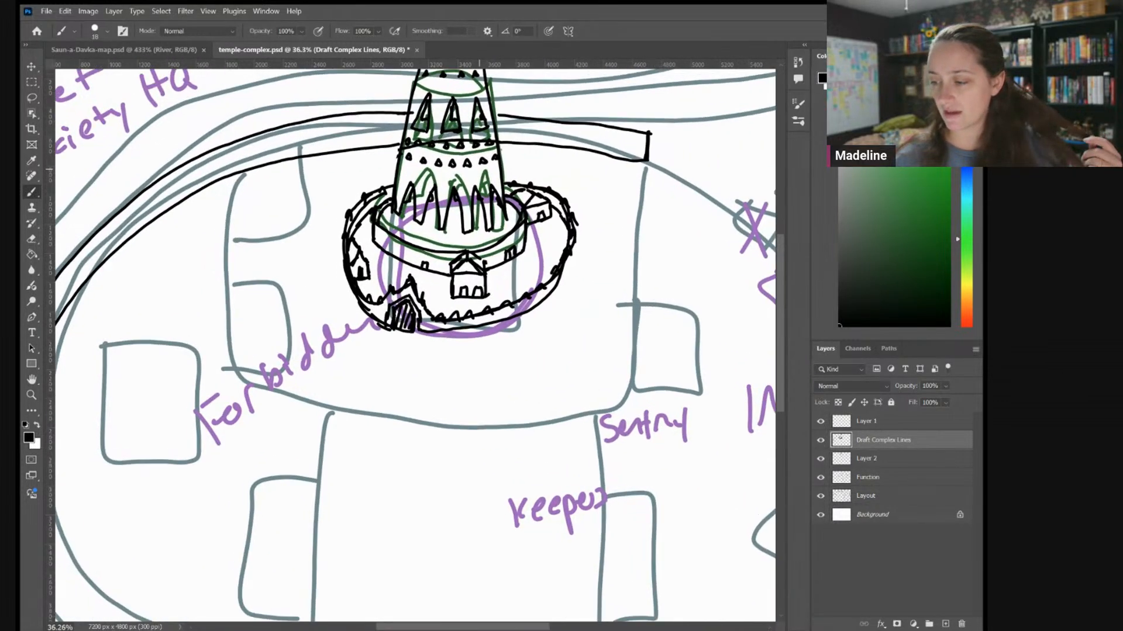
scroll(480, 170, up, 2)
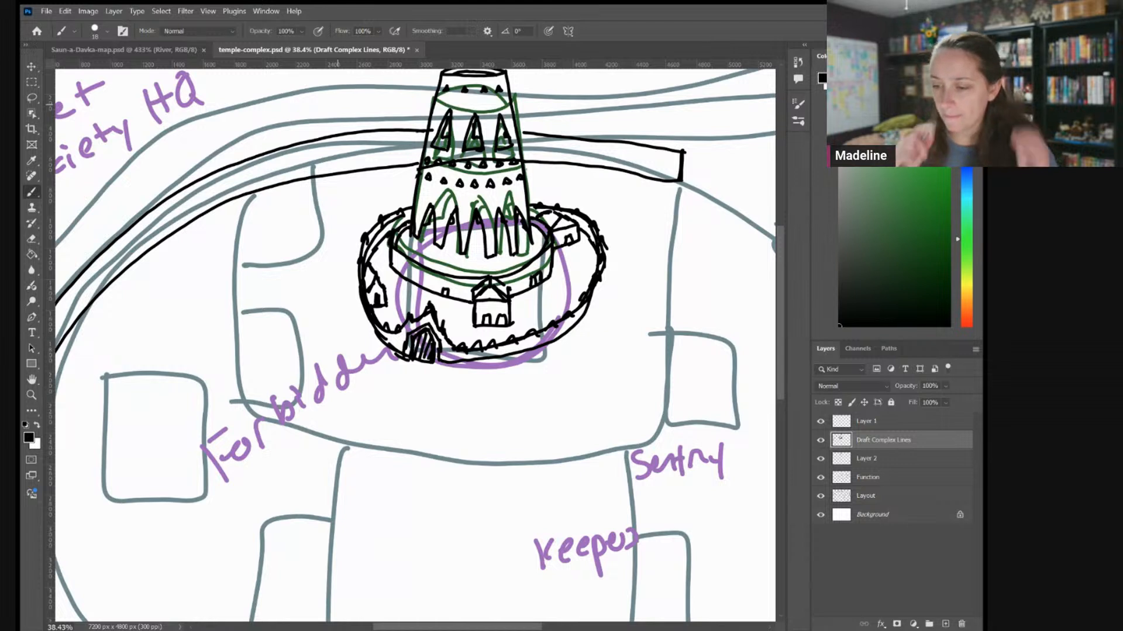
drag(414, 345, 454, 339)
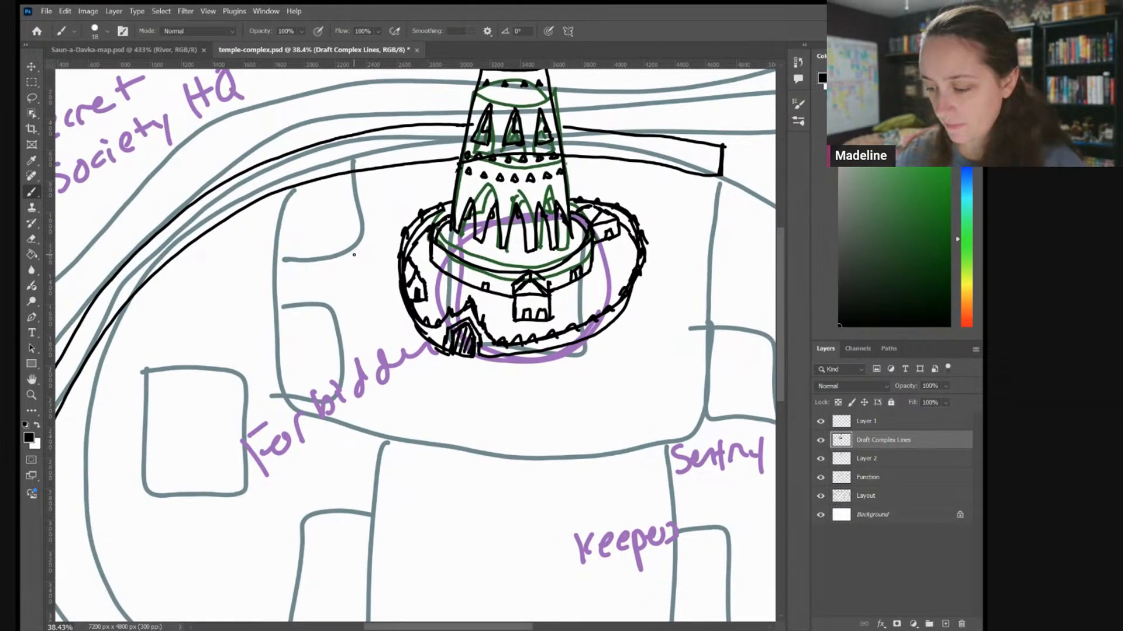
drag(356, 260, 357, 240)
mouse_move(280, 246)
mouse_down()
mouse_move(281, 266)
mouse_move(356, 263)
mouse_up()
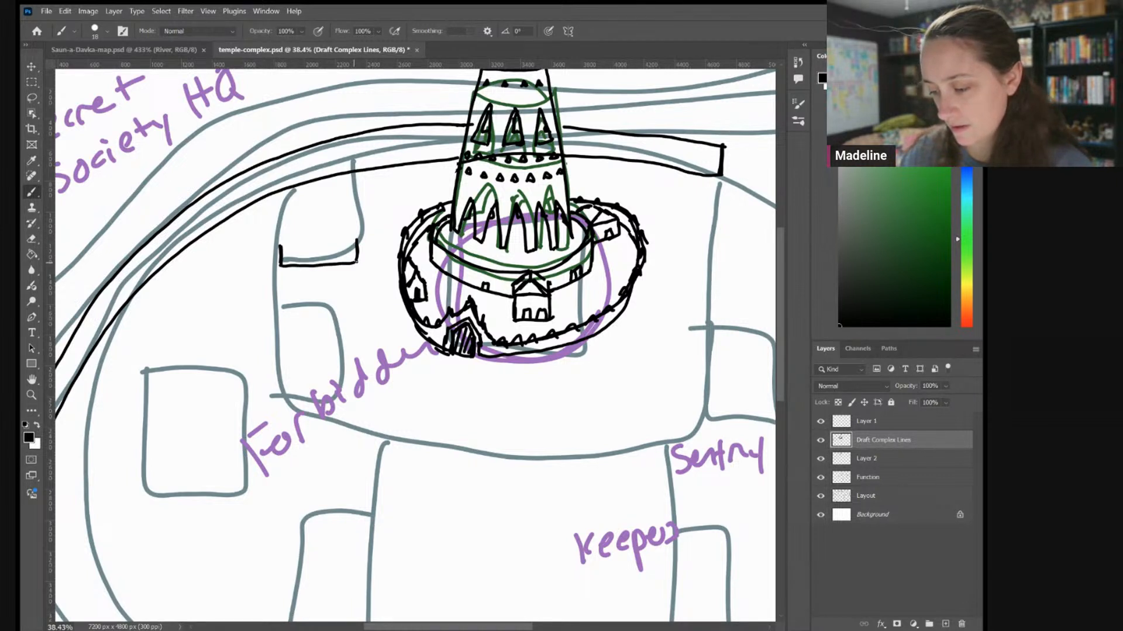
mouse_move(281, 245)
mouse_down()
mouse_move(358, 238)
mouse_move(345, 264)
mouse_move(337, 252)
mouse_move(340, 265)
mouse_up()
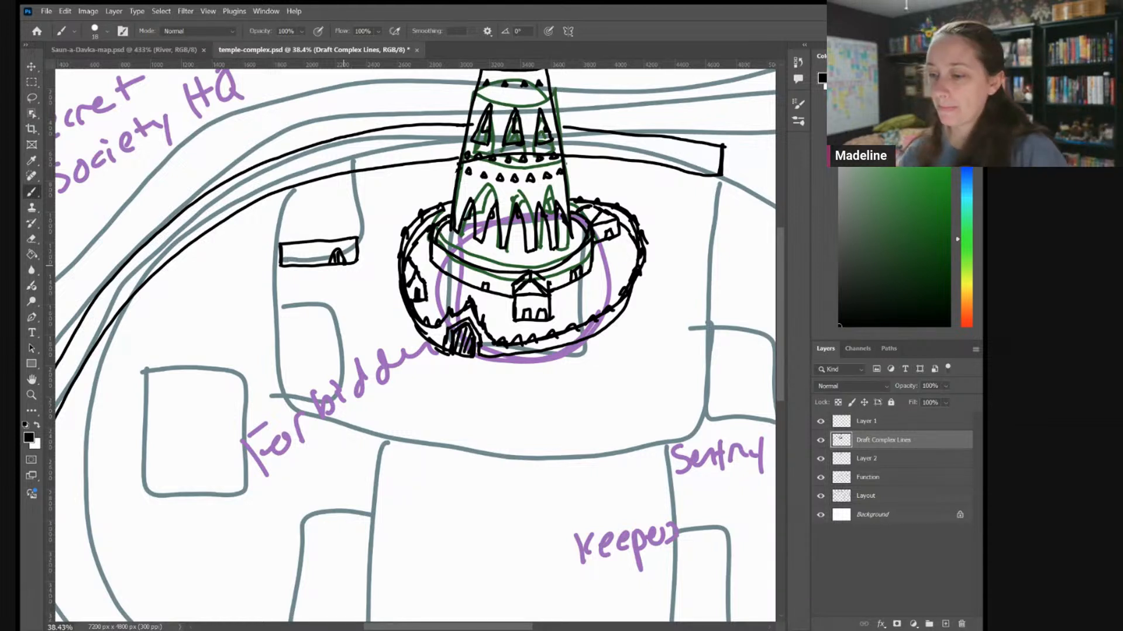
drag(357, 237, 357, 220)
mouse_move(278, 228)
mouse_down()
mouse_move(278, 247)
mouse_move(354, 223)
mouse_up()
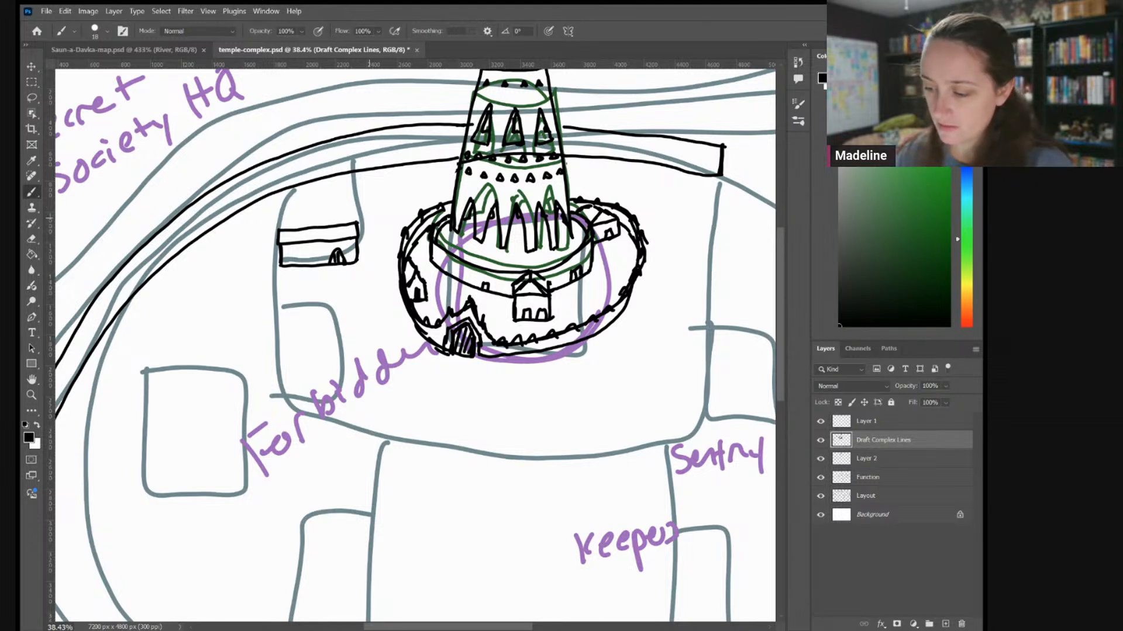
Draw the building's right side up to the outer wall, outline its left wing, and hatch the left and front roofs
mouse_move(358, 263)
mouse_down()
mouse_move(376, 158)
mouse_move(374, 184)
mouse_up()
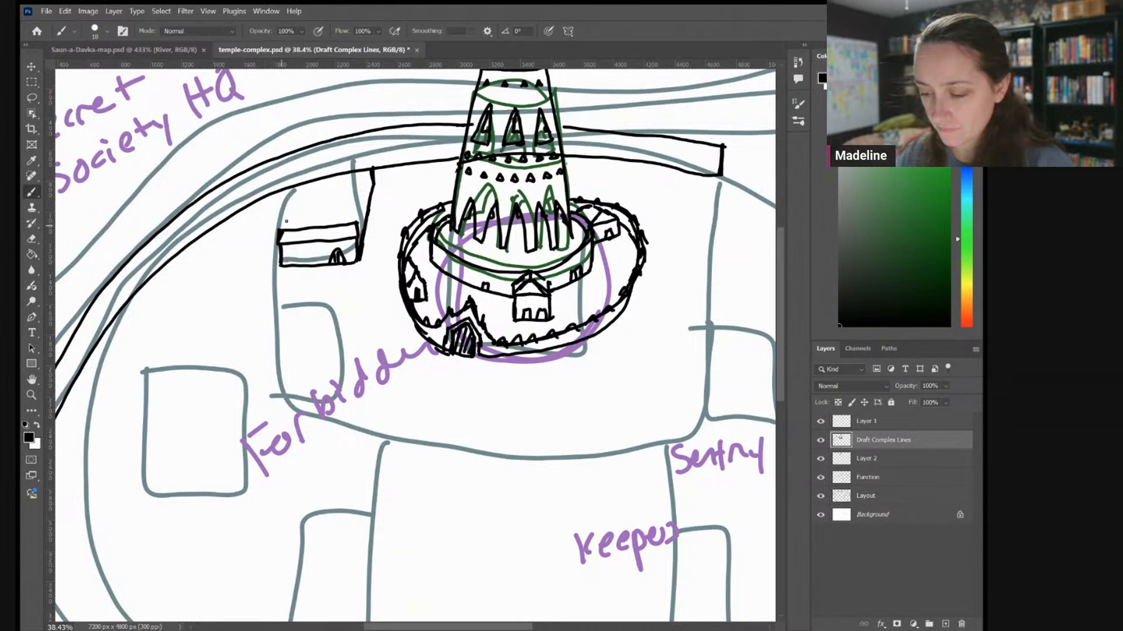
drag(280, 229, 299, 187)
mouse_move(295, 228)
mouse_down()
mouse_move(304, 202)
mouse_move(295, 227)
mouse_up()
drag(291, 210, 298, 211)
drag(296, 192, 307, 195)
mouse_move(282, 242)
mouse_down()
mouse_move(287, 231)
mouse_move(292, 243)
mouse_up()
drag(301, 230, 307, 242)
drag(321, 228, 328, 242)
drag(339, 227, 348, 240)
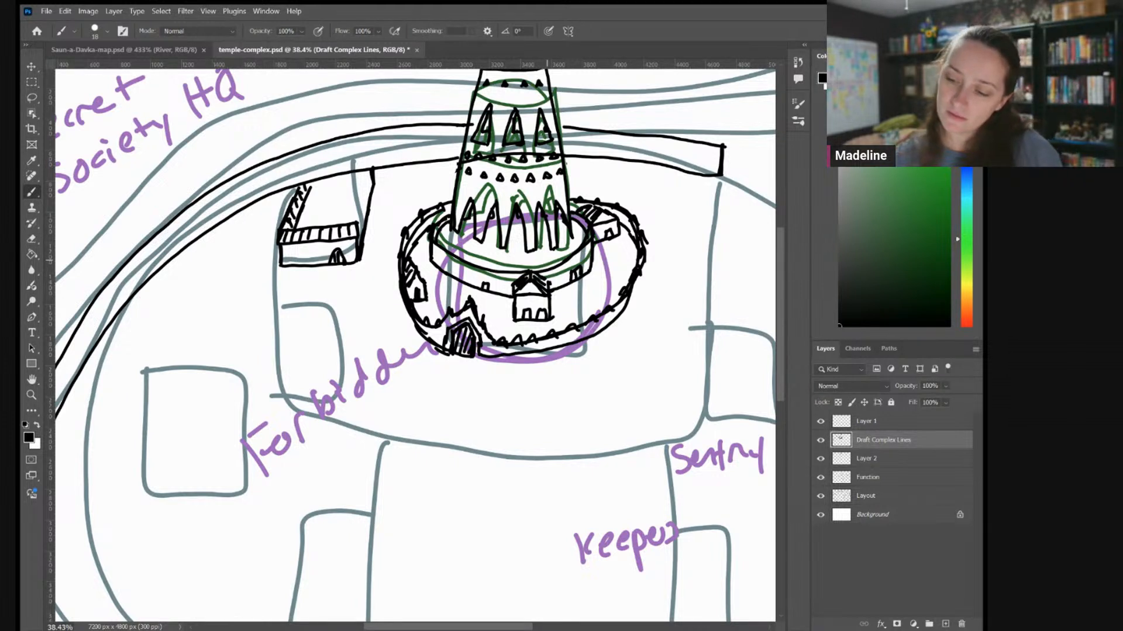
Add a hatched gabled roof on the building's right wing, a hatched back roof, and small details in the inner courtyard
mouse_move(330, 223)
mouse_down()
mouse_move(357, 219)
mouse_move(348, 212)
mouse_move(364, 160)
mouse_move(344, 173)
mouse_move(332, 222)
mouse_move(359, 162)
mouse_up()
drag(351, 204, 367, 166)
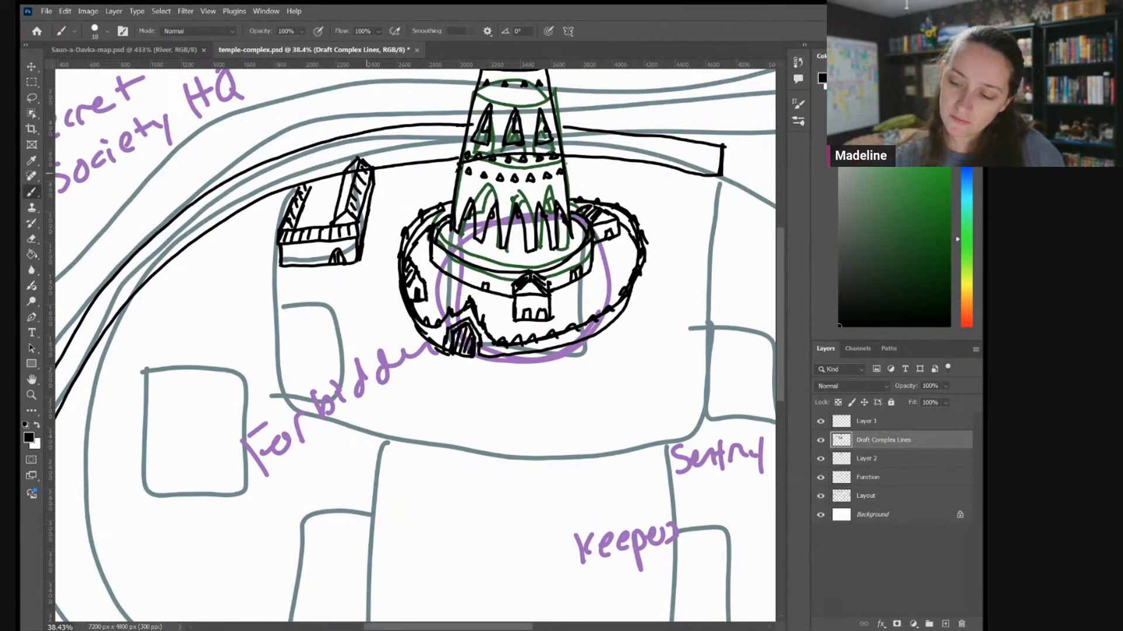
drag(340, 213, 353, 175)
drag(351, 169, 357, 167)
drag(344, 224, 347, 214)
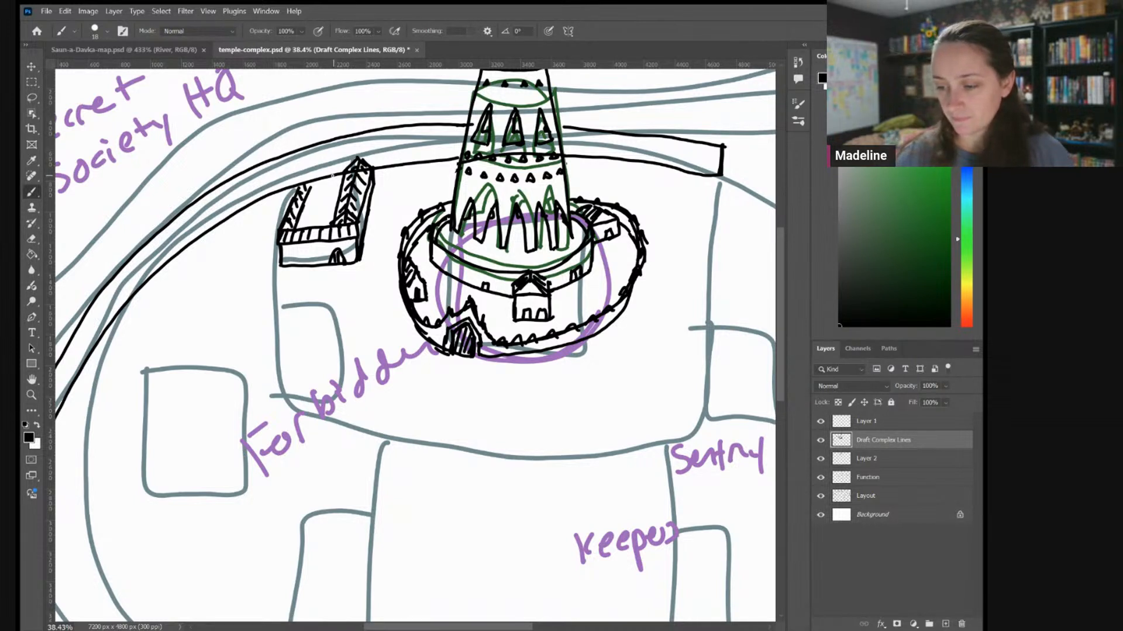
mouse_move(308, 172)
mouse_down()
mouse_move(341, 166)
mouse_move(313, 178)
mouse_up()
drag(327, 169, 322, 176)
drag(337, 167, 297, 184)
mouse_move(309, 173)
mouse_down()
mouse_move(314, 199)
mouse_move(341, 187)
mouse_move(304, 226)
mouse_move(333, 188)
mouse_move(304, 217)
mouse_move(329, 197)
mouse_move(318, 221)
mouse_up()
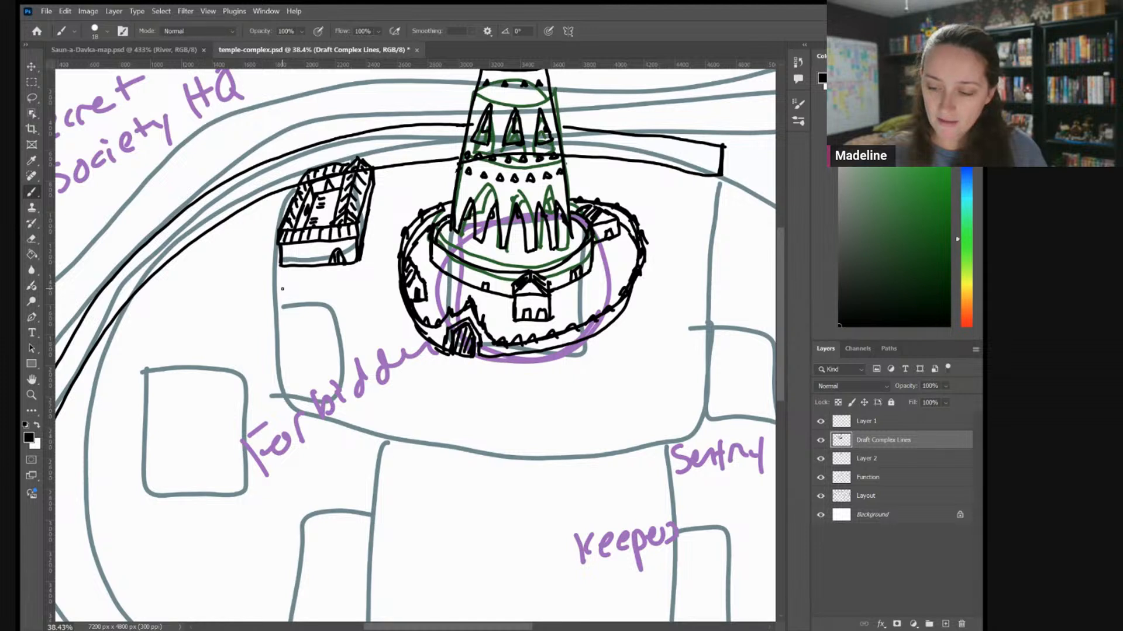
drag(284, 285, 307, 284)
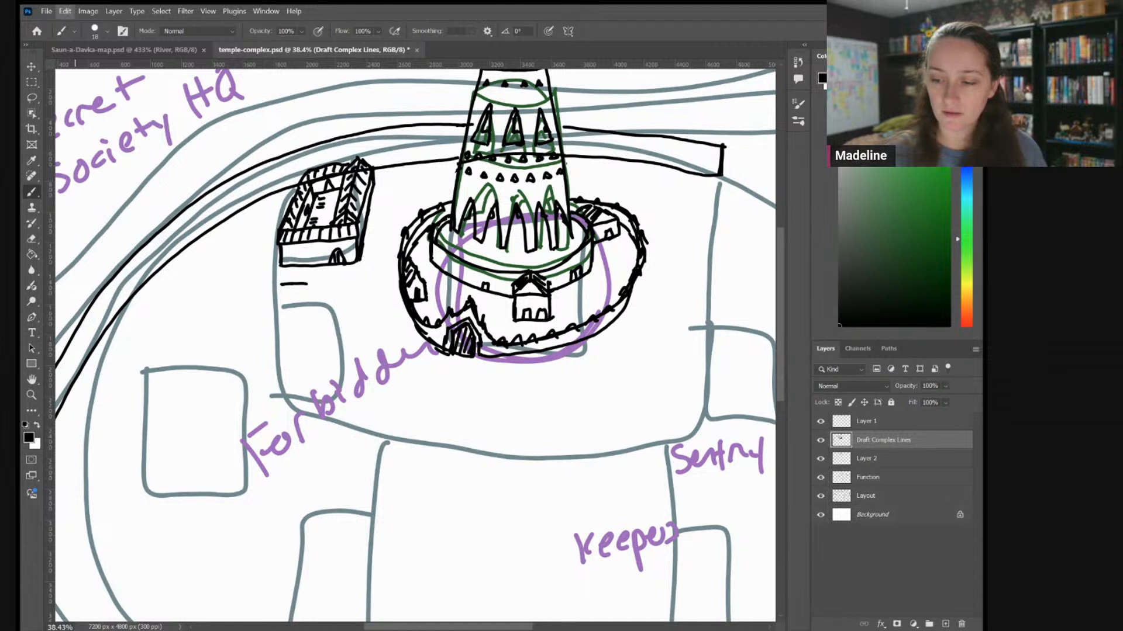
key(ctrl+z)
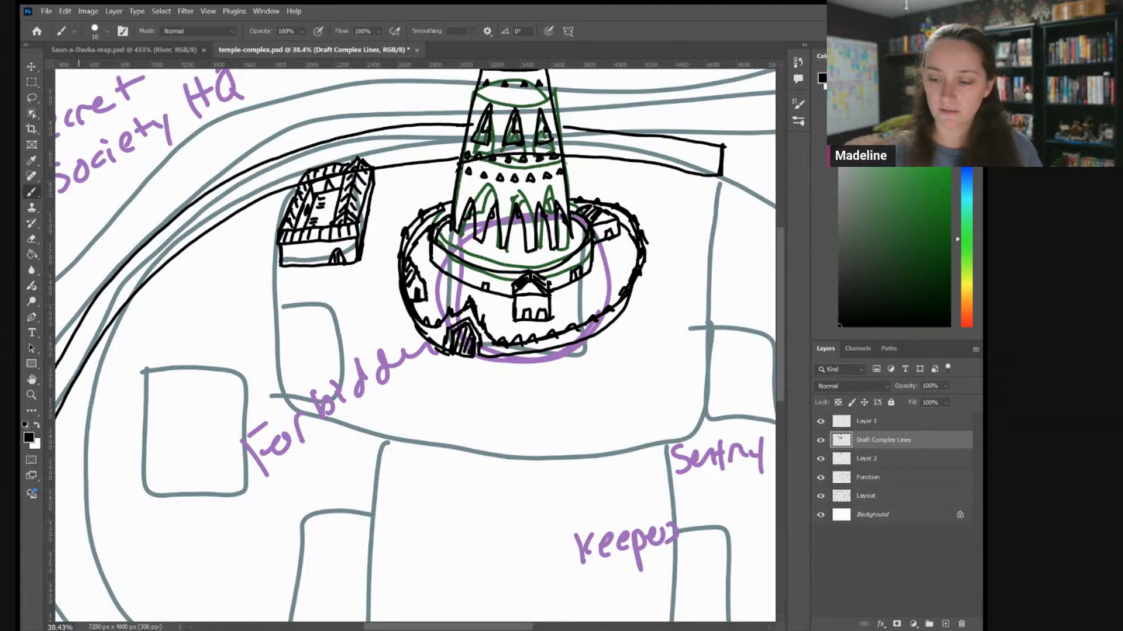
key(ctrl+z)
Outline the slanted gabled roof of a long narrow building below the courtyard building, and erase the stray vertical line
mouse_move(278, 270)
mouse_down()
mouse_move(310, 271)
mouse_move(308, 299)
mouse_move(312, 275)
mouse_move(311, 361)
mouse_up()
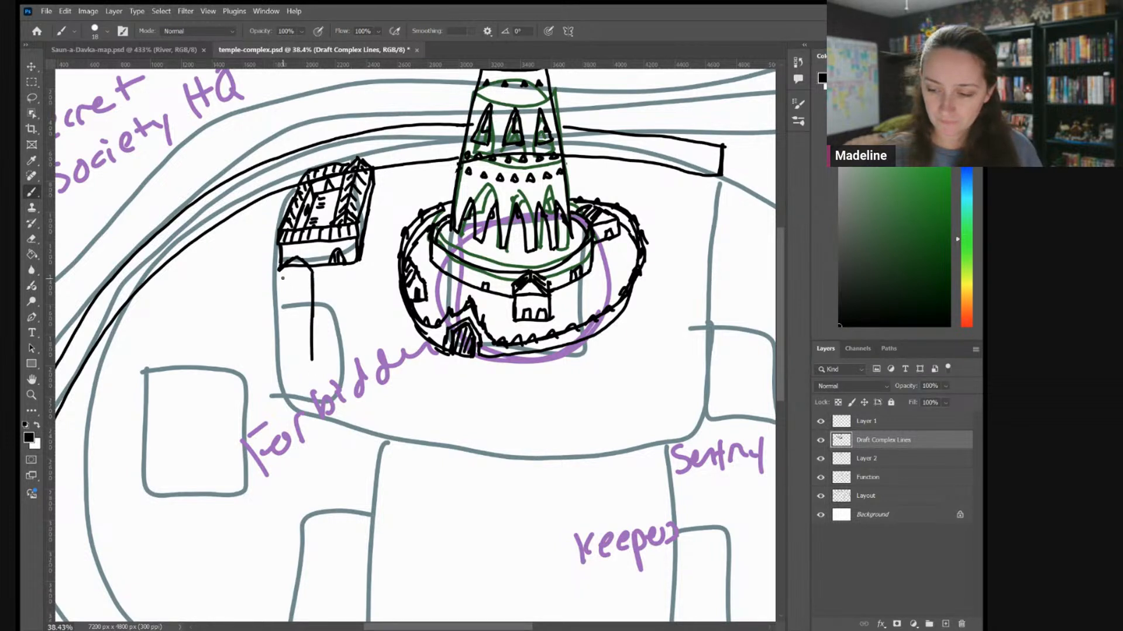
drag(280, 273, 259, 372)
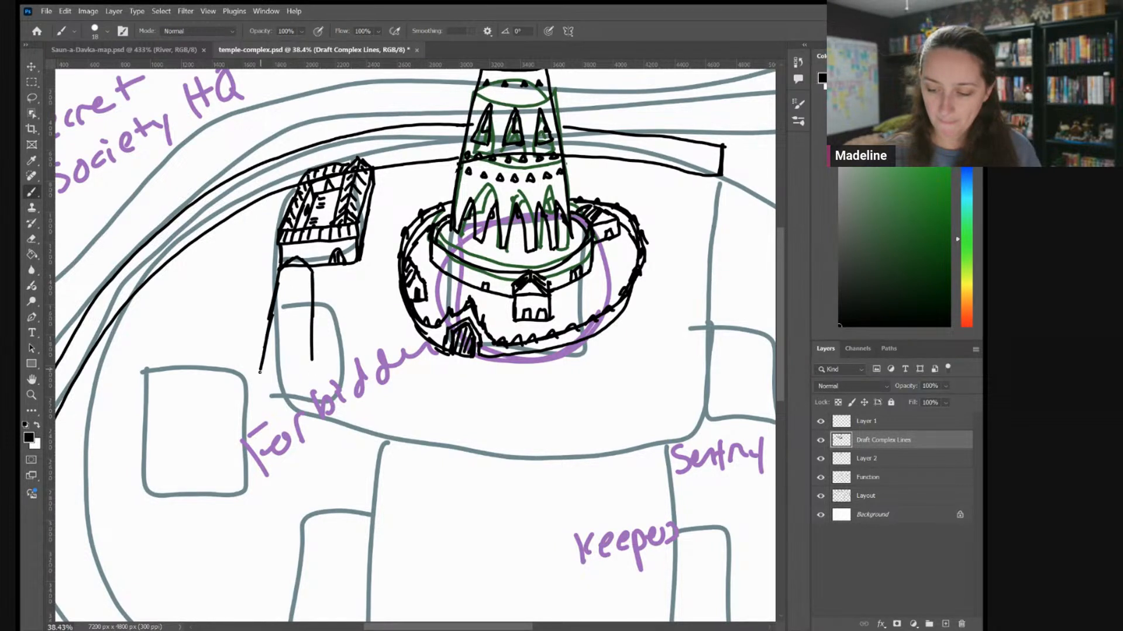
mouse_move(315, 271)
mouse_down()
mouse_move(290, 375)
mouse_move(257, 381)
mouse_move(289, 379)
mouse_move(257, 379)
mouse_up()
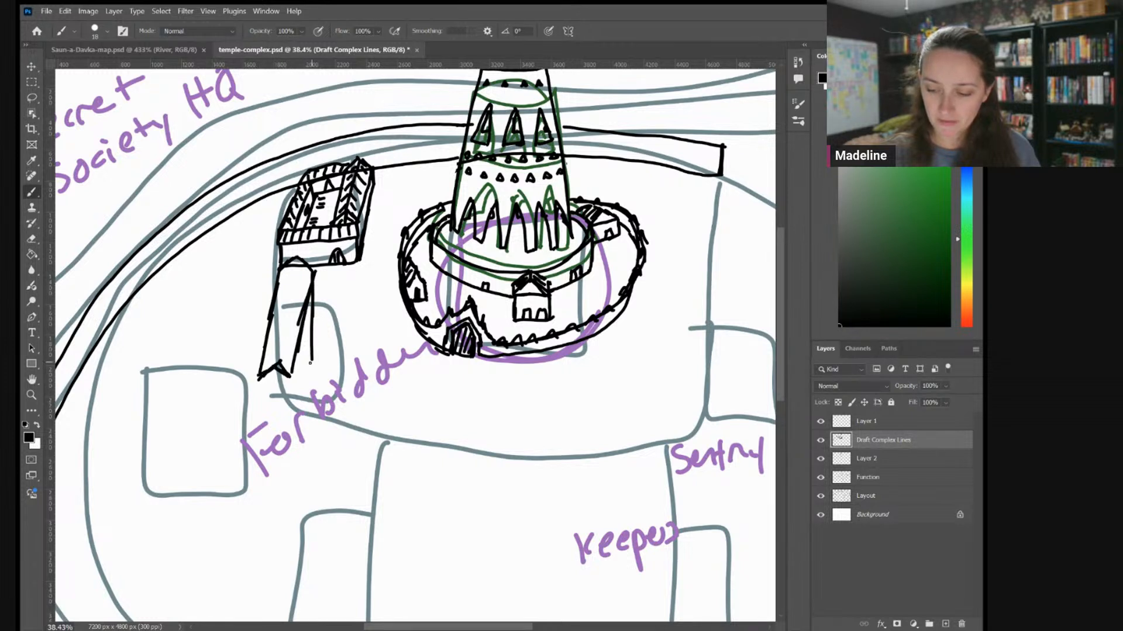
drag(322, 302, 319, 325)
mouse_move(316, 328)
mouse_down()
mouse_move(317, 287)
mouse_move(311, 362)
mouse_up()
key(e)
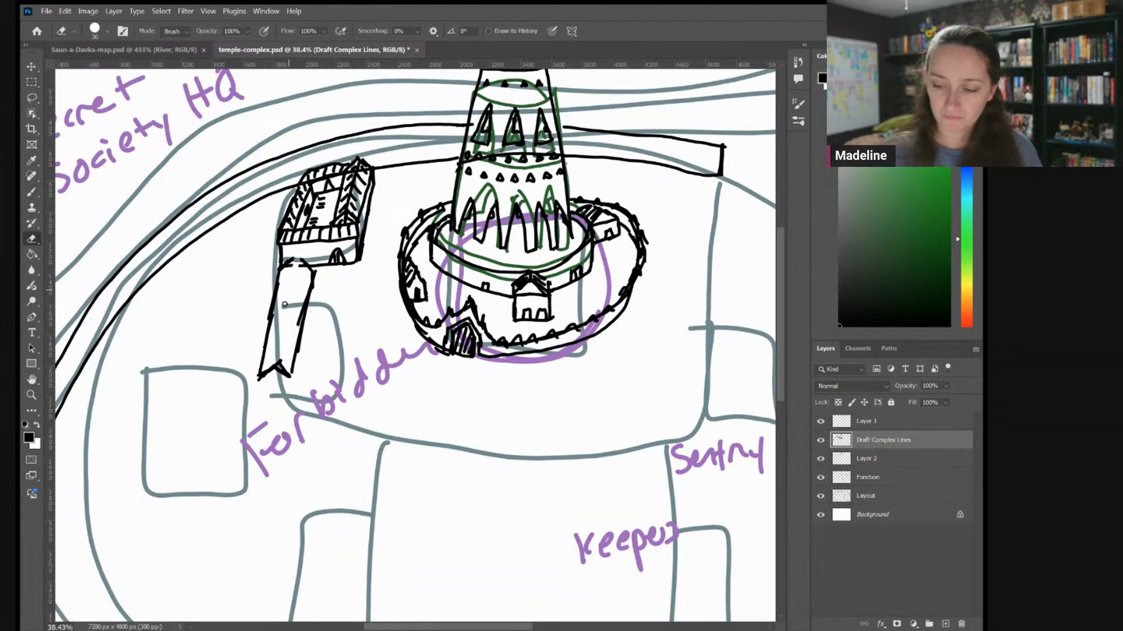
Draw the long building's roof ridge with the Brush and fill both roof slopes with short diagonal black hatching
click(31, 192)
drag(296, 266, 283, 369)
mouse_move(298, 321)
mouse_down()
mouse_move(286, 351)
mouse_move(290, 319)
mouse_up()
mouse_move(306, 290)
mouse_down()
mouse_move(294, 302)
mouse_move(296, 289)
mouse_up()
drag(310, 267, 284, 275)
drag(294, 274, 278, 300)
drag(291, 292, 272, 324)
drag(284, 323, 268, 354)
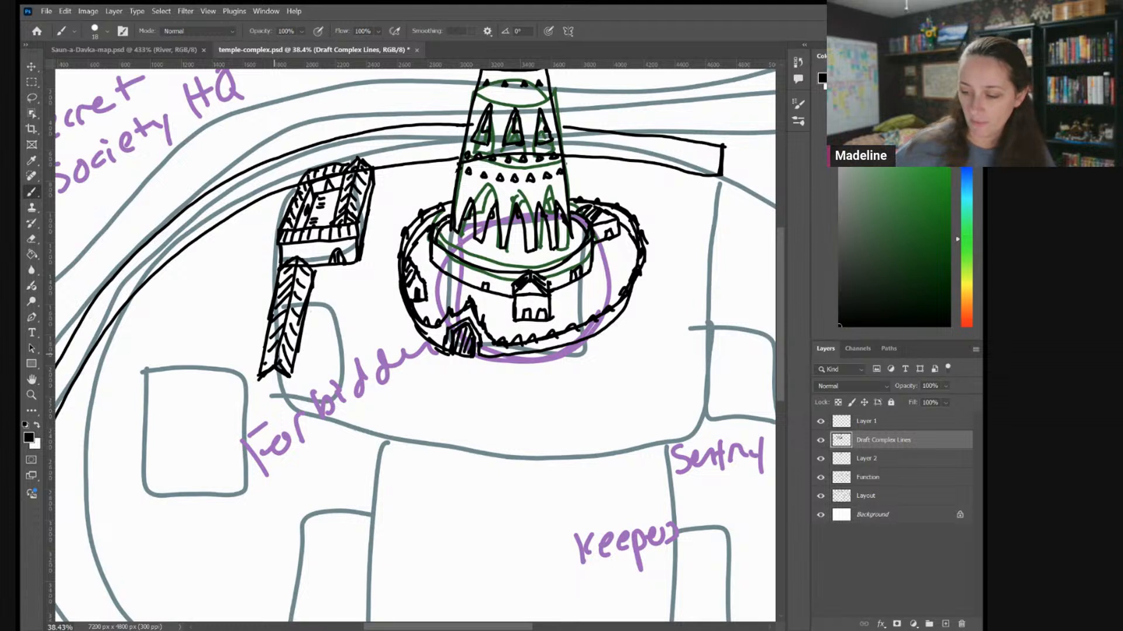
Draw the long building's front gable wall and right side wall, and mark two small dark openings along that side
mouse_move(259, 377)
mouse_down()
mouse_move(260, 401)
mouse_move(290, 393)
mouse_up()
drag(314, 273, 291, 400)
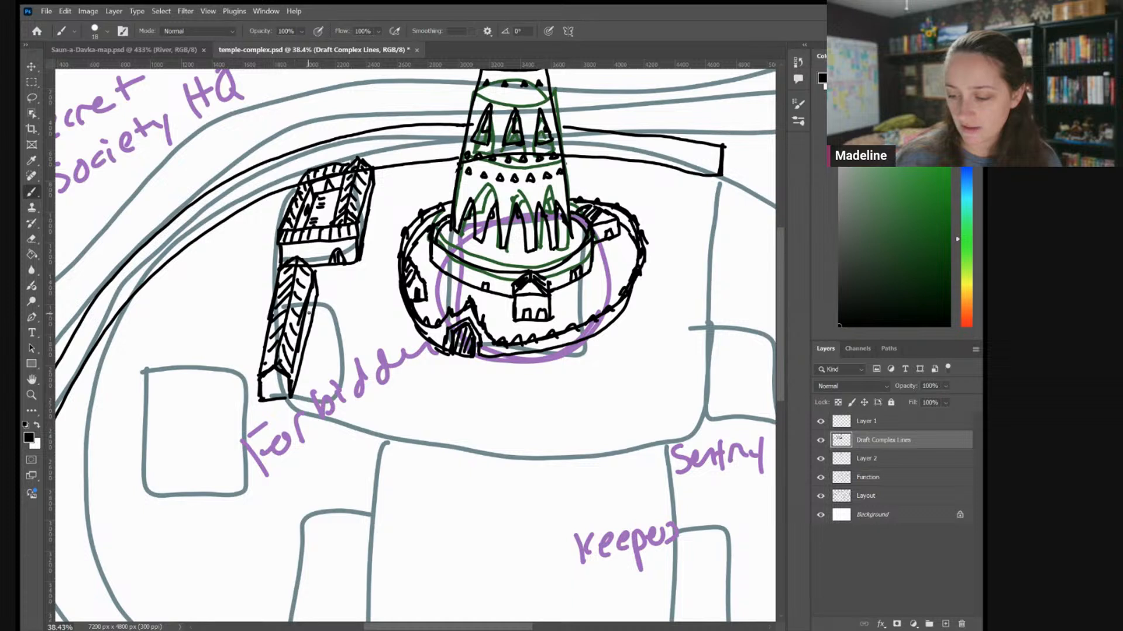
mouse_move(309, 315)
mouse_down()
mouse_move(314, 297)
mouse_move(310, 311)
mouse_up()
drag(302, 351, 299, 350)
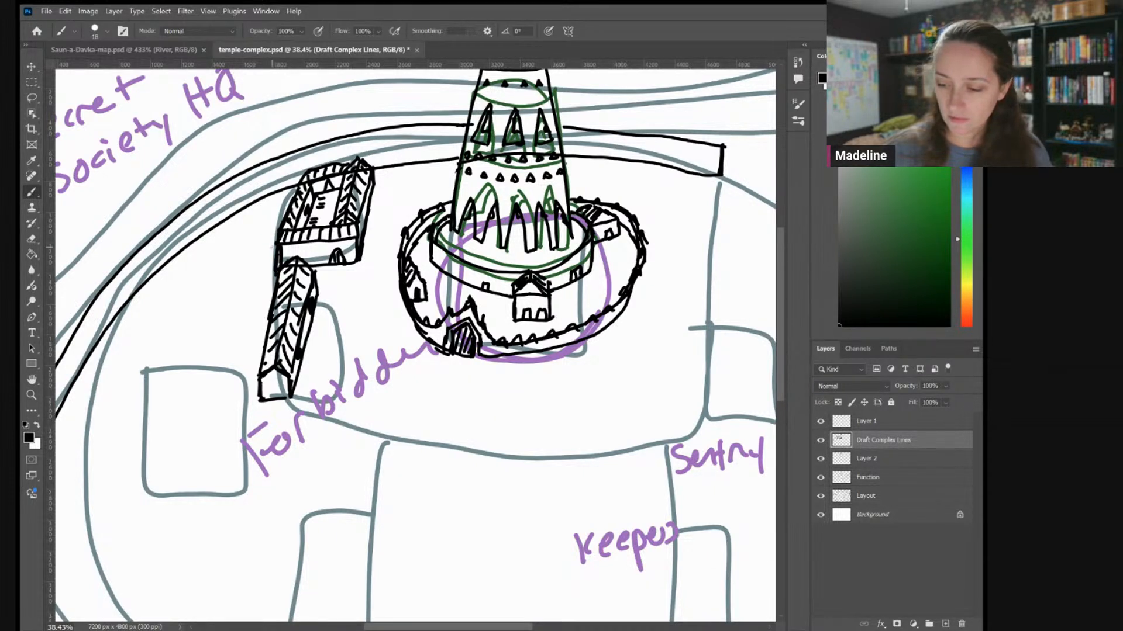
mouse_move(272, 242)
mouse_down()
mouse_move(294, 181)
mouse_move(266, 265)
mouse_move(255, 356)
mouse_up()
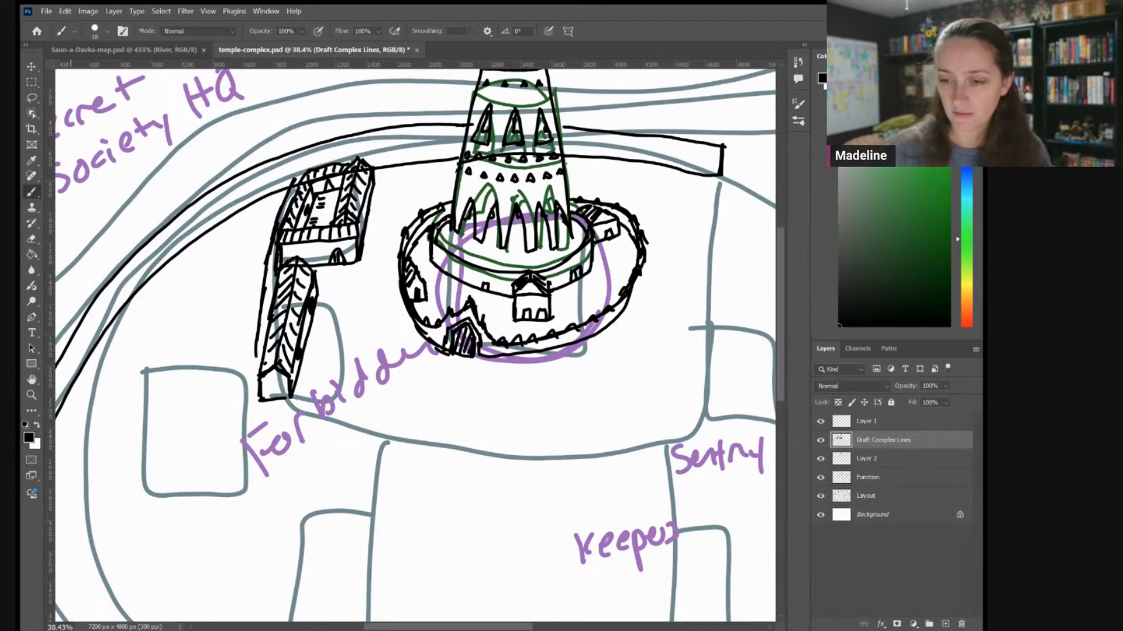
key(ctrl+z)
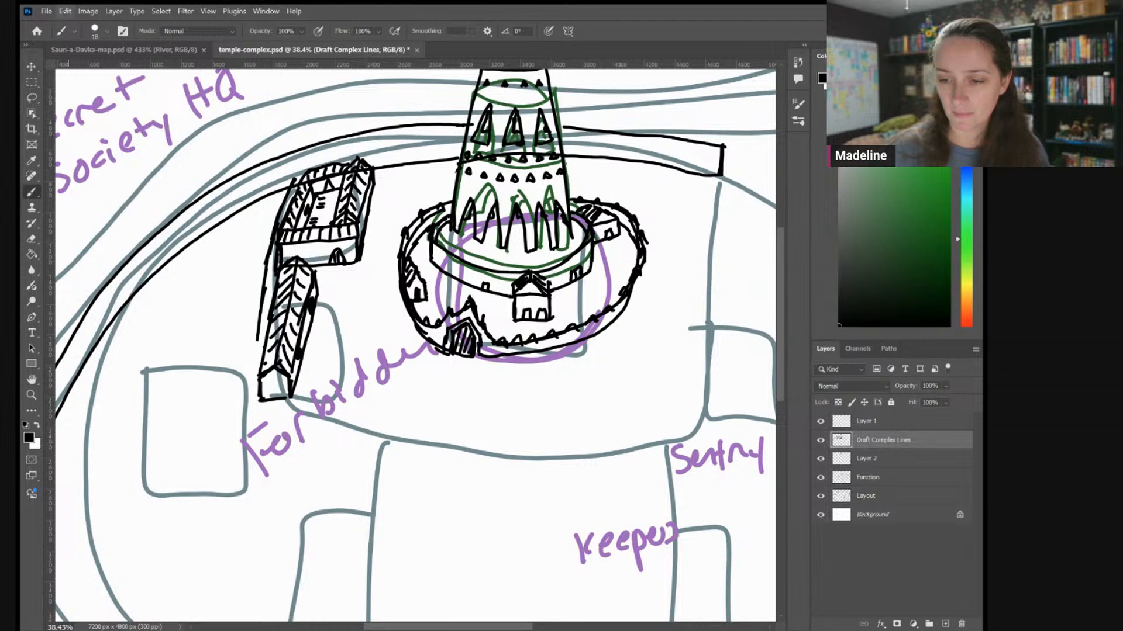
key(ctrl+z)
key(ctrl+z)
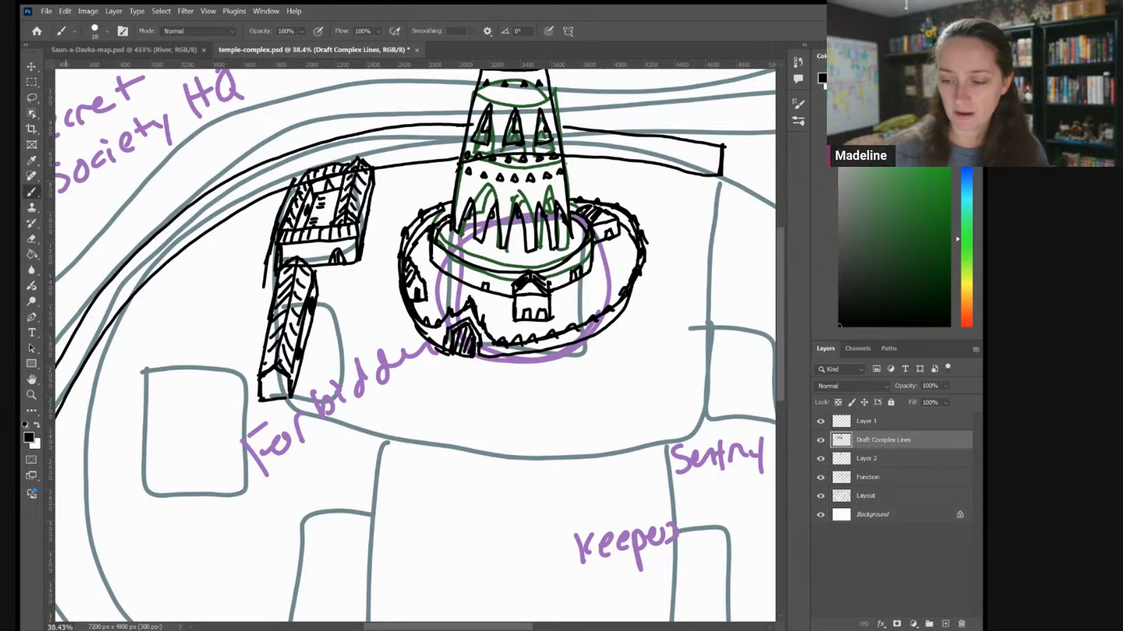
key(ctrl+z)
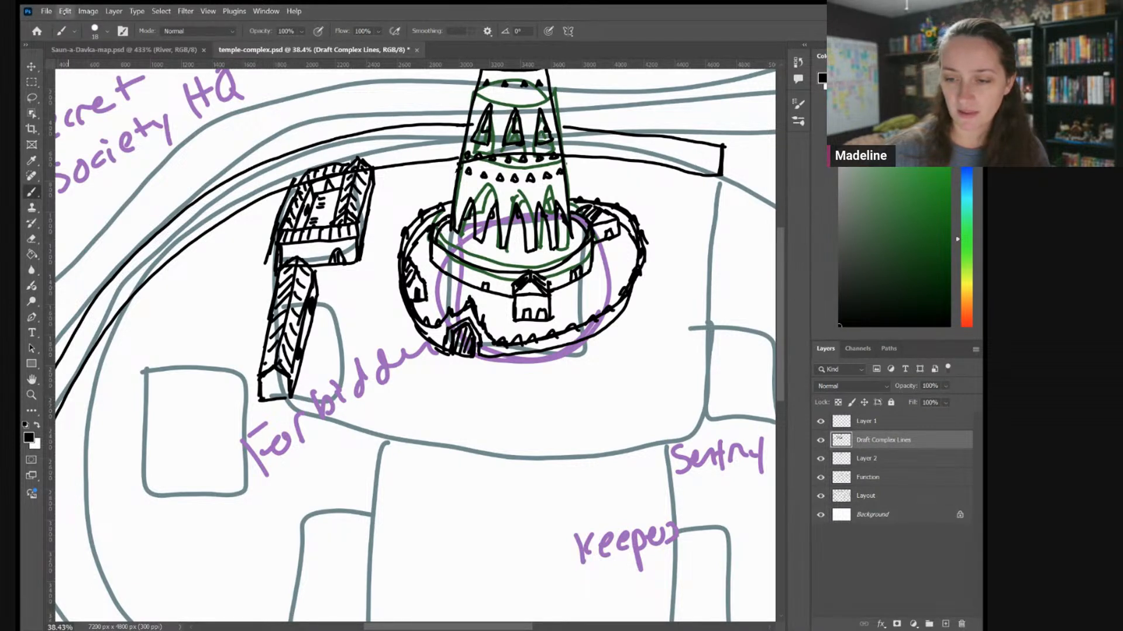
key(ctrl+z)
key(ctrl+z)
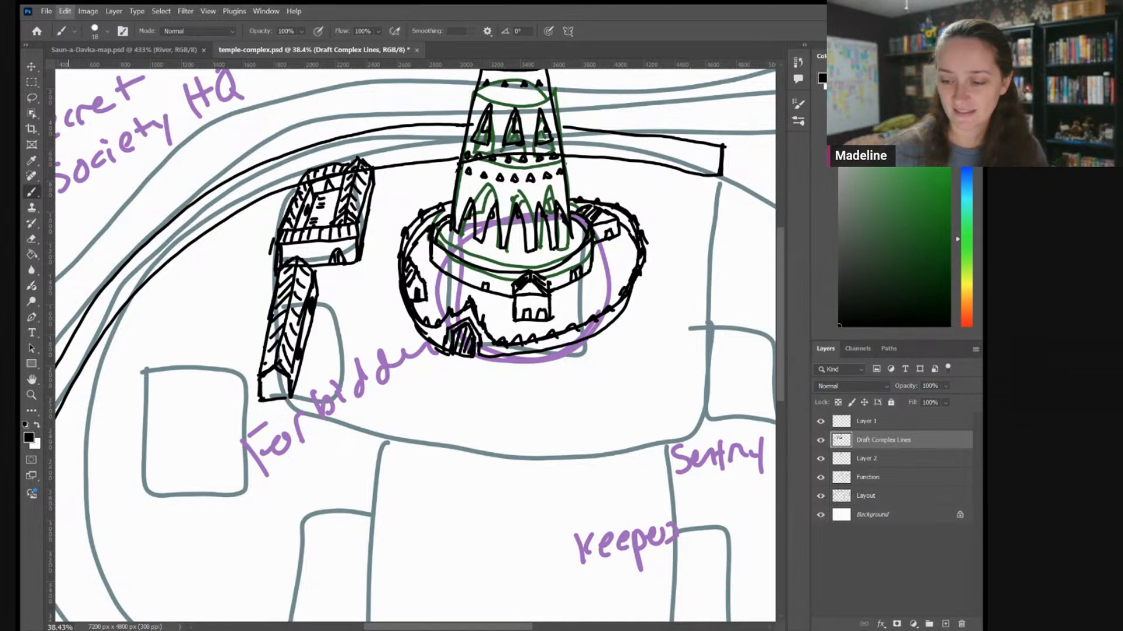
key(ctrl+z)
Connect the courtyard building and the long building with short black strokes at their left corner
mouse_move(278, 255)
mouse_down()
mouse_move(277, 270)
mouse_move(291, 257)
mouse_up()
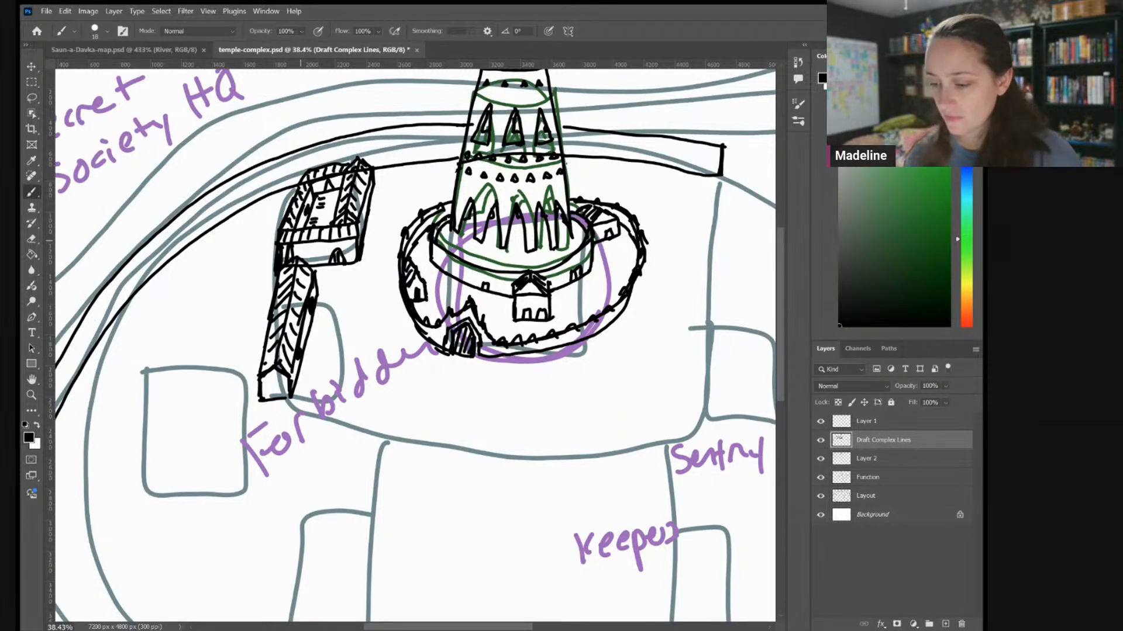
Draw a small black oval fountain basin with a spray at its centre, just above the purple "IN USE" label
scroll(415, 345, down, 2)
scroll(415, 345, right, 2)
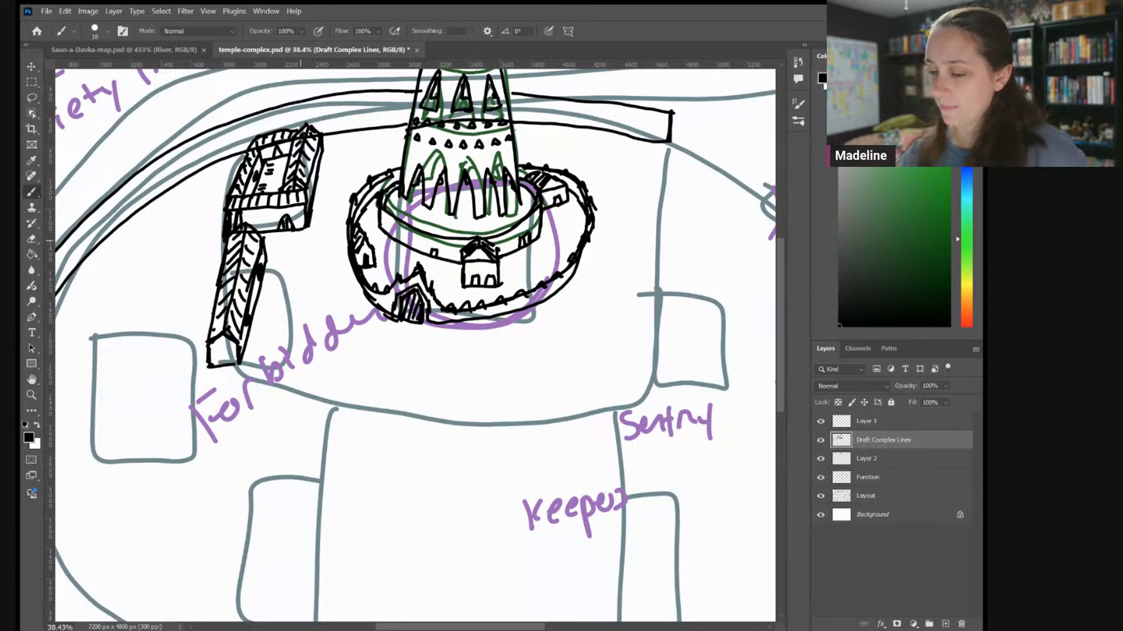
scroll(552, 295, down, 2)
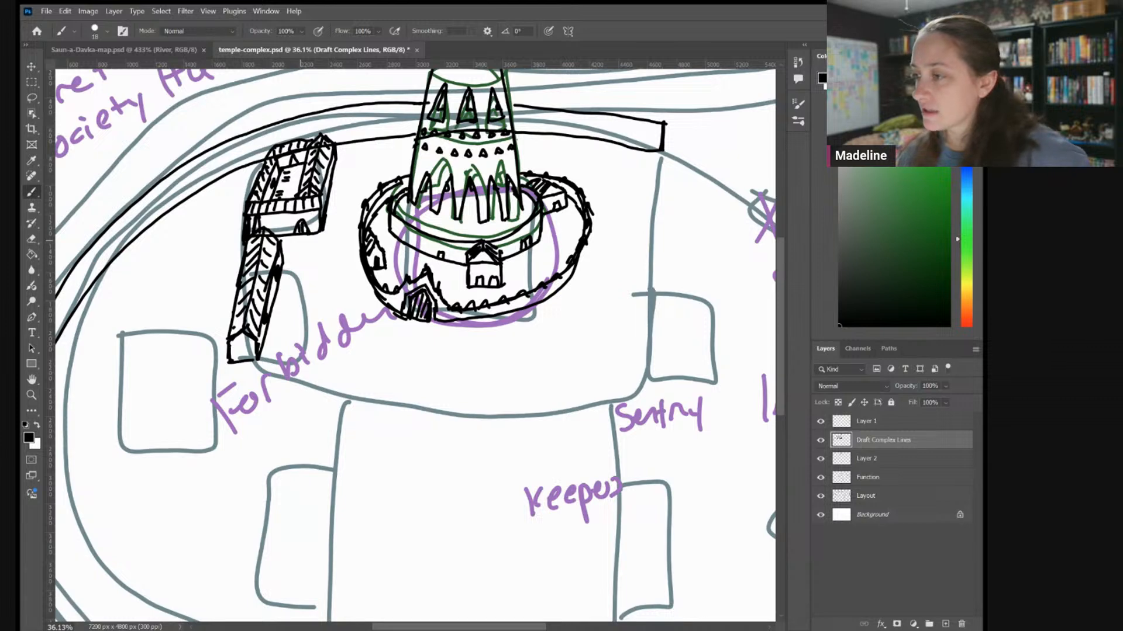
scroll(603, 225, down, 4)
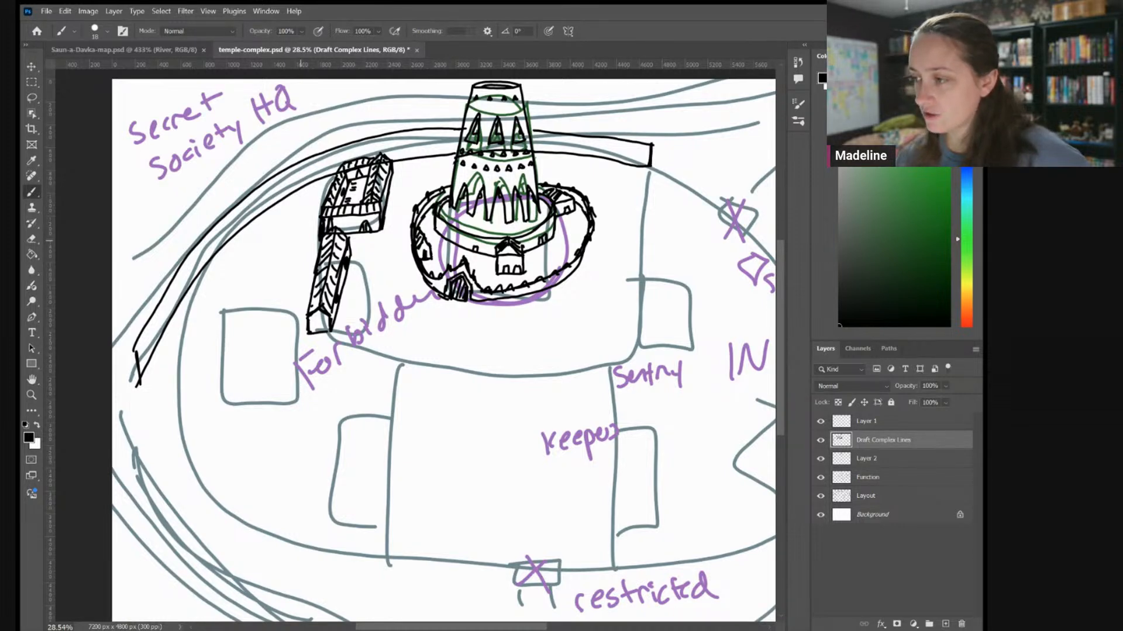
scroll(543, 421, up, 3)
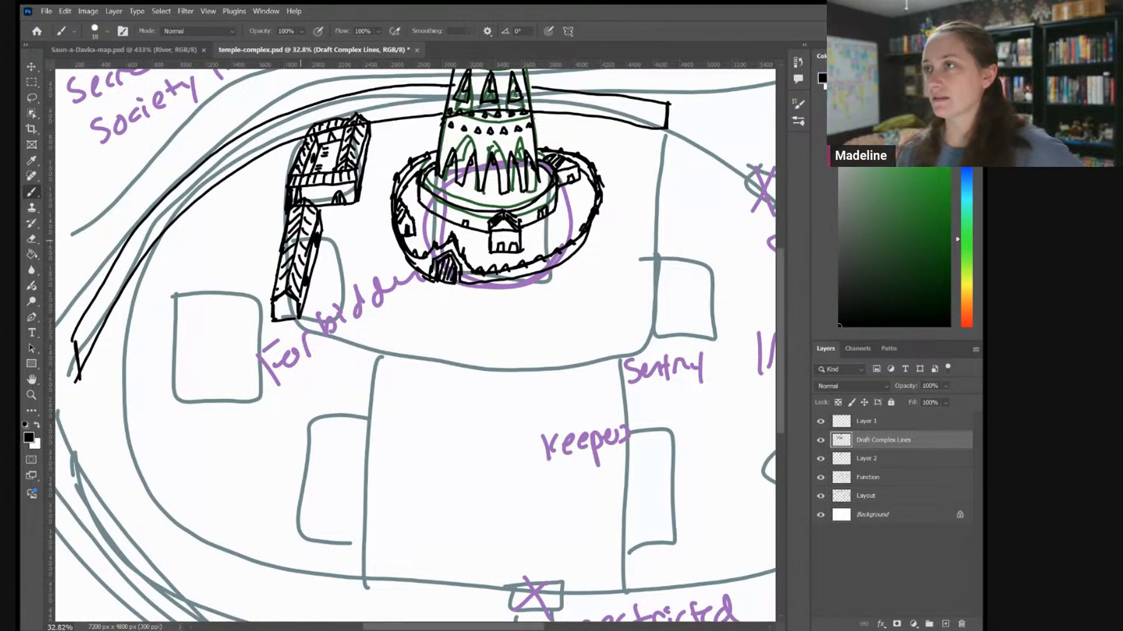
scroll(415, 345, down, 3)
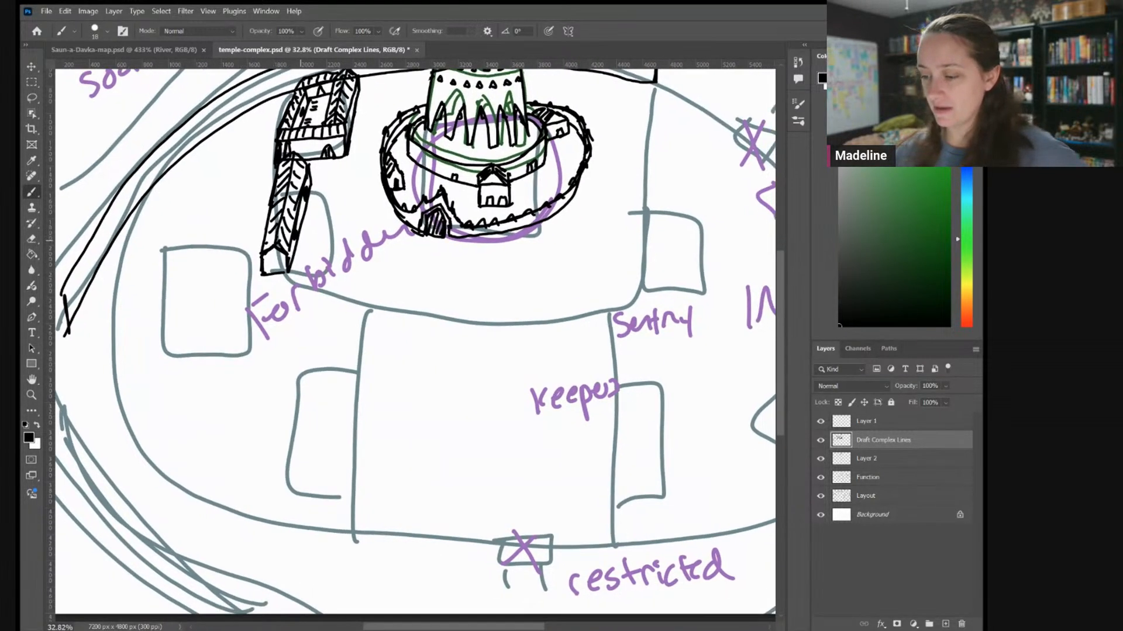
scroll(489, 420, up, 1)
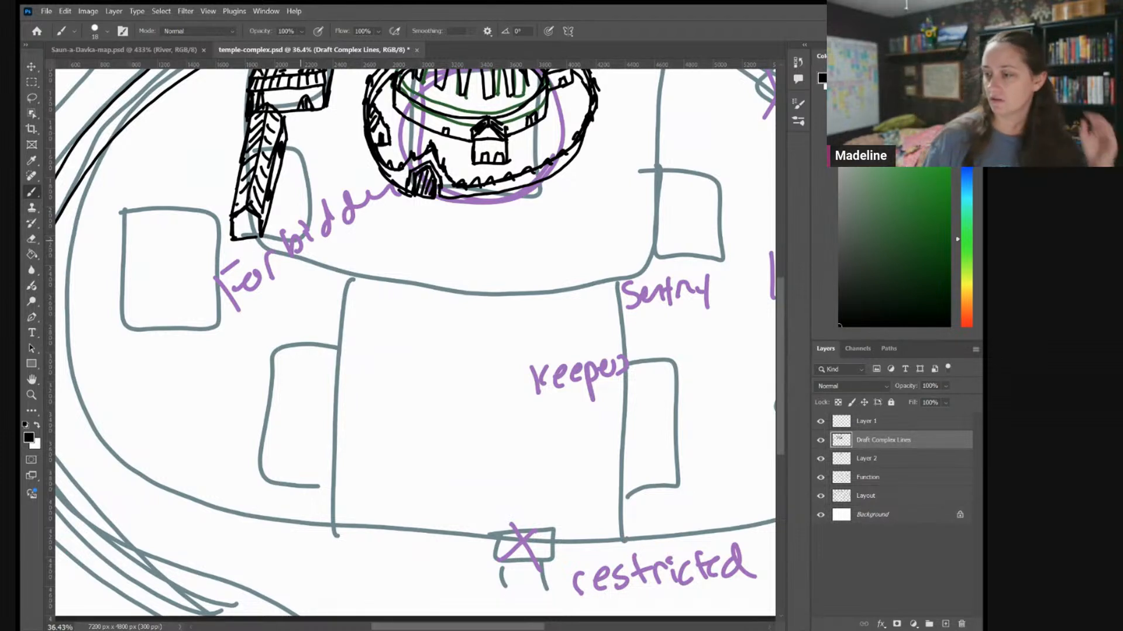
drag(301, 240, 119, 327)
scroll(415, 345, up, 2)
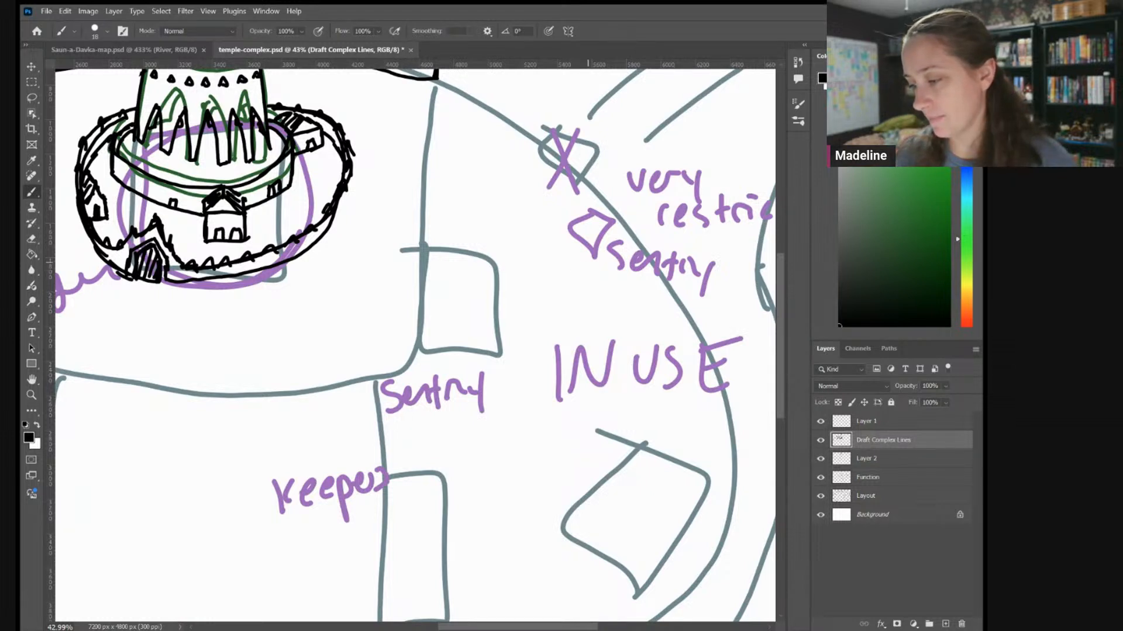
mouse_move(608, 298)
mouse_down()
mouse_move(571, 302)
mouse_move(570, 324)
mouse_move(624, 306)
mouse_move(602, 296)
mouse_up()
drag(596, 311, 601, 309)
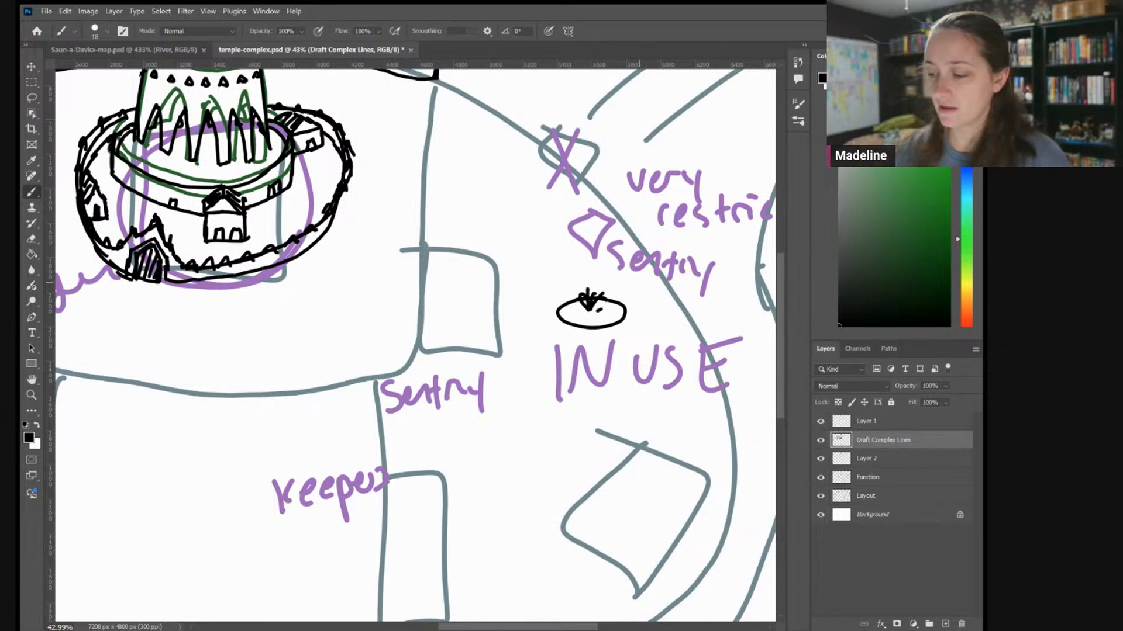
Add a curved lower rim to the black oval fountain above the purple "IN USE" label to give the basin thickness
scroll(665, 339, down, 2)
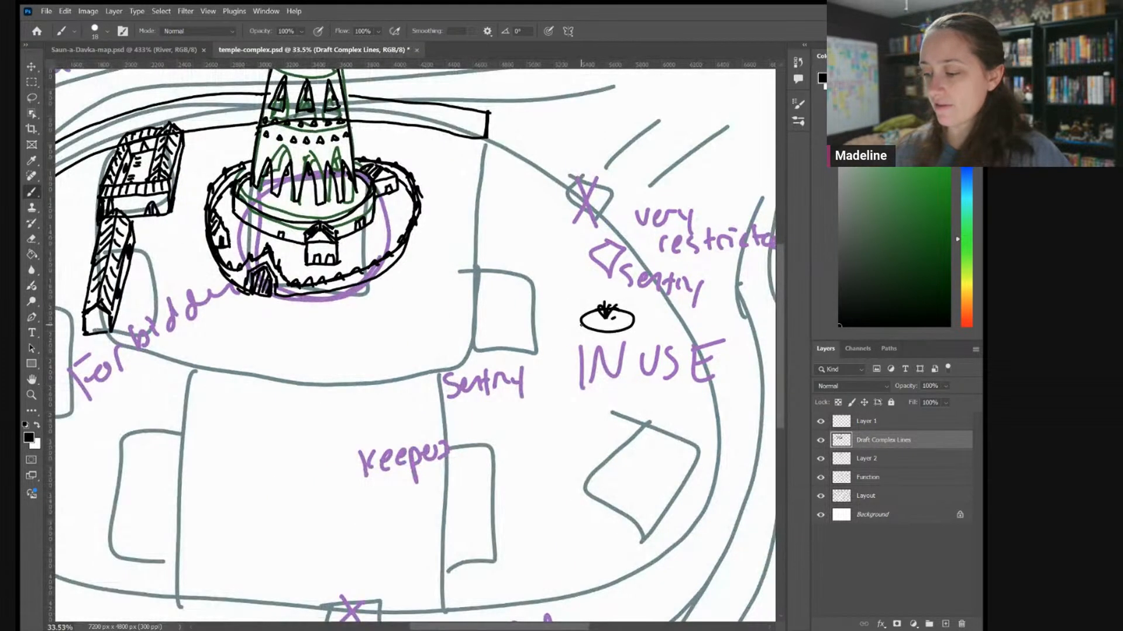
mouse_move(581, 321)
mouse_down()
mouse_move(591, 335)
mouse_move(633, 325)
mouse_up()
scroll(718, 398, down, 1)
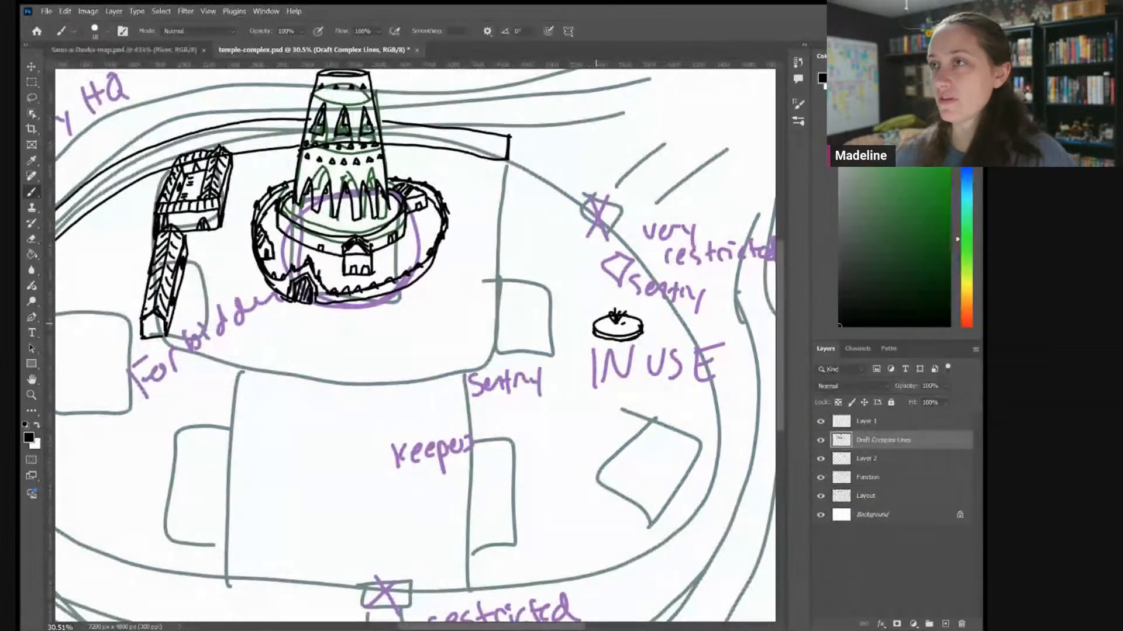
Draw five small rounded black patches around the round tower's wall, two behind it and three in front
drag(596, 323, 720, 280)
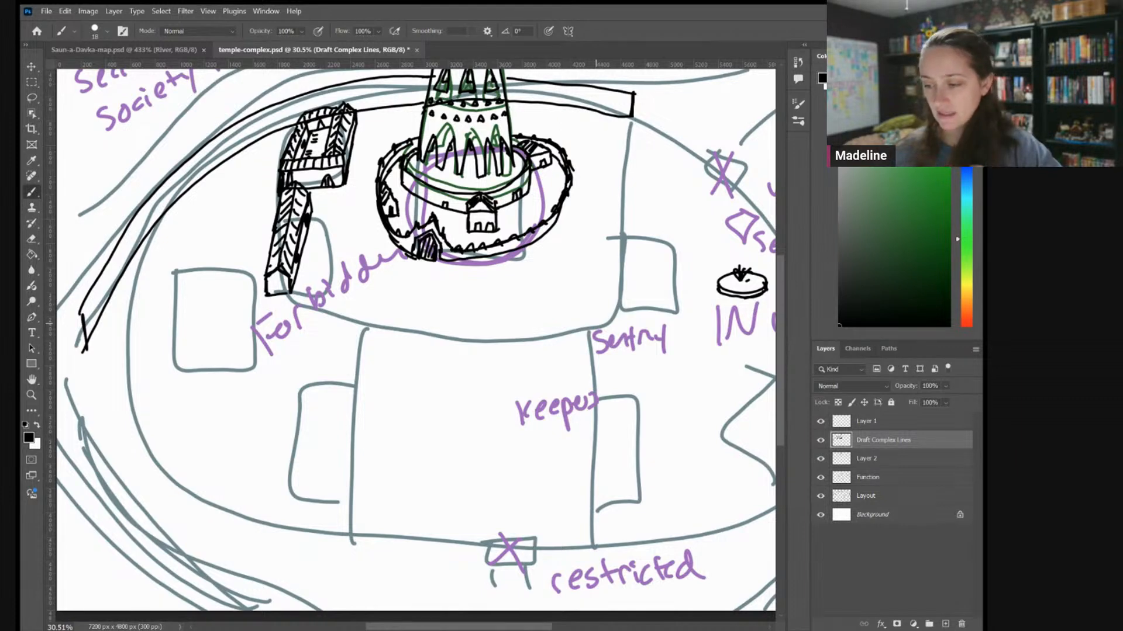
scroll(557, 183, up, 3)
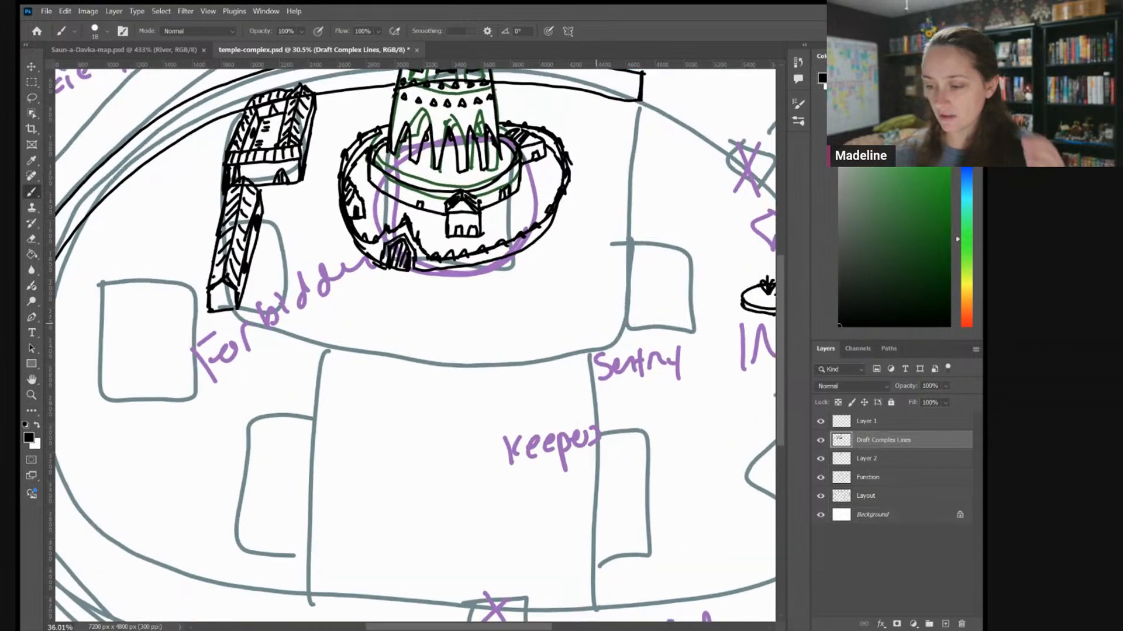
scroll(435, 343, up, 2)
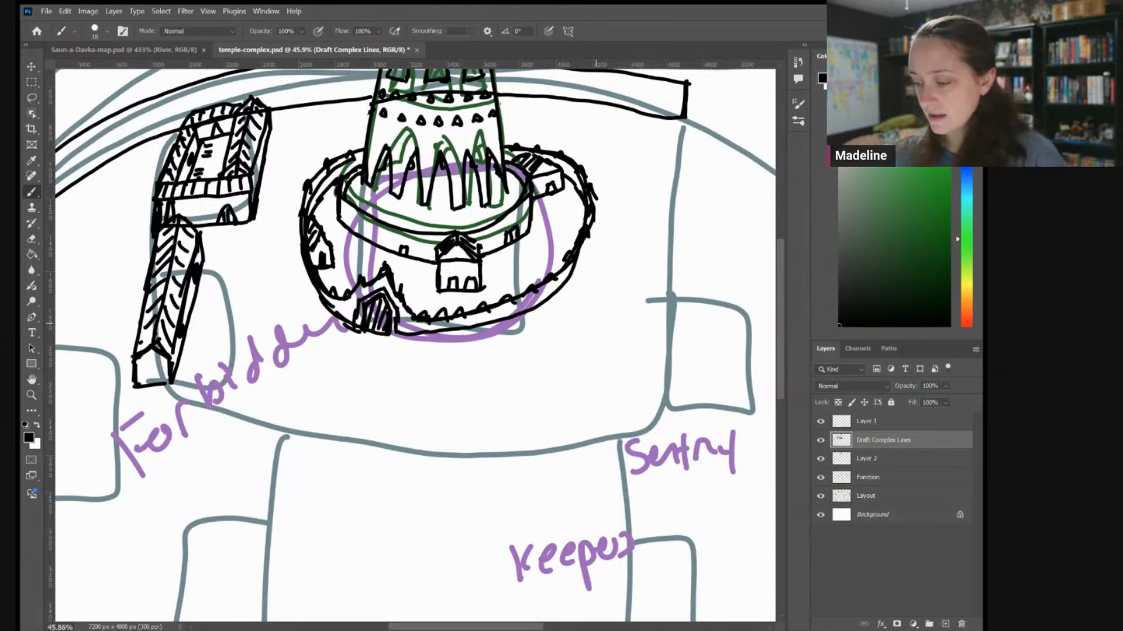
mouse_move(251, 310)
mouse_down()
mouse_move(249, 358)
mouse_move(306, 377)
mouse_move(285, 336)
mouse_move(253, 308)
mouse_up()
mouse_move(300, 137)
mouse_down()
mouse_move(299, 156)
mouse_move(313, 130)
mouse_move(295, 143)
mouse_up()
mouse_move(604, 133)
mouse_down()
mouse_move(583, 140)
mouse_move(615, 154)
mouse_move(598, 130)
mouse_up()
mouse_move(585, 329)
mouse_down()
mouse_move(587, 341)
mouse_move(541, 383)
mouse_move(614, 338)
mouse_move(578, 342)
mouse_up()
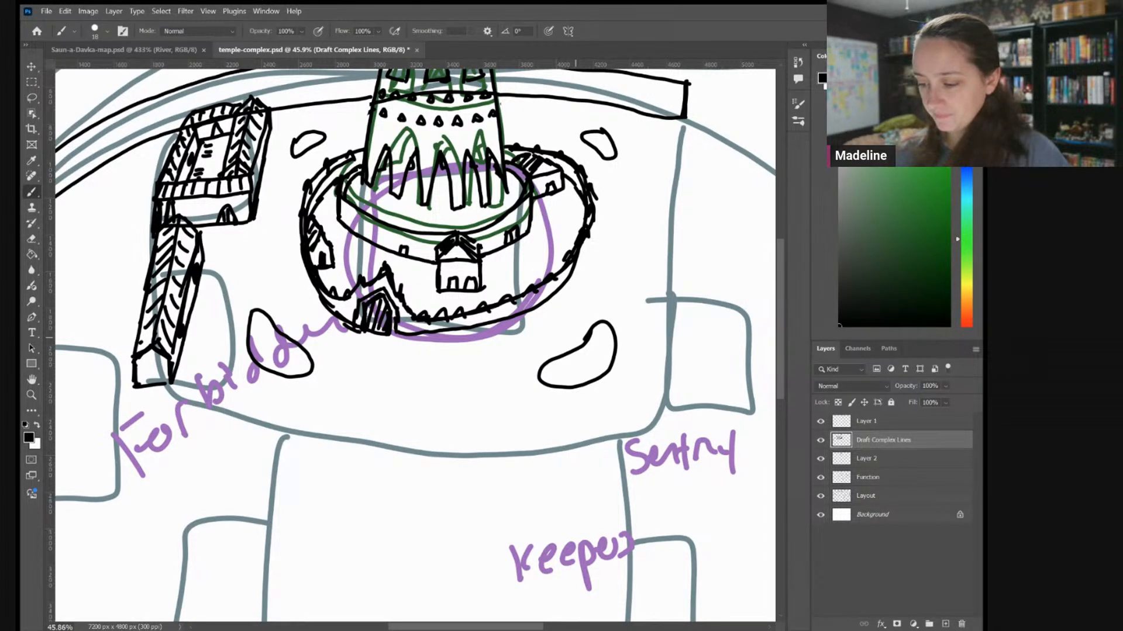
scroll(576, 337, down, 2)
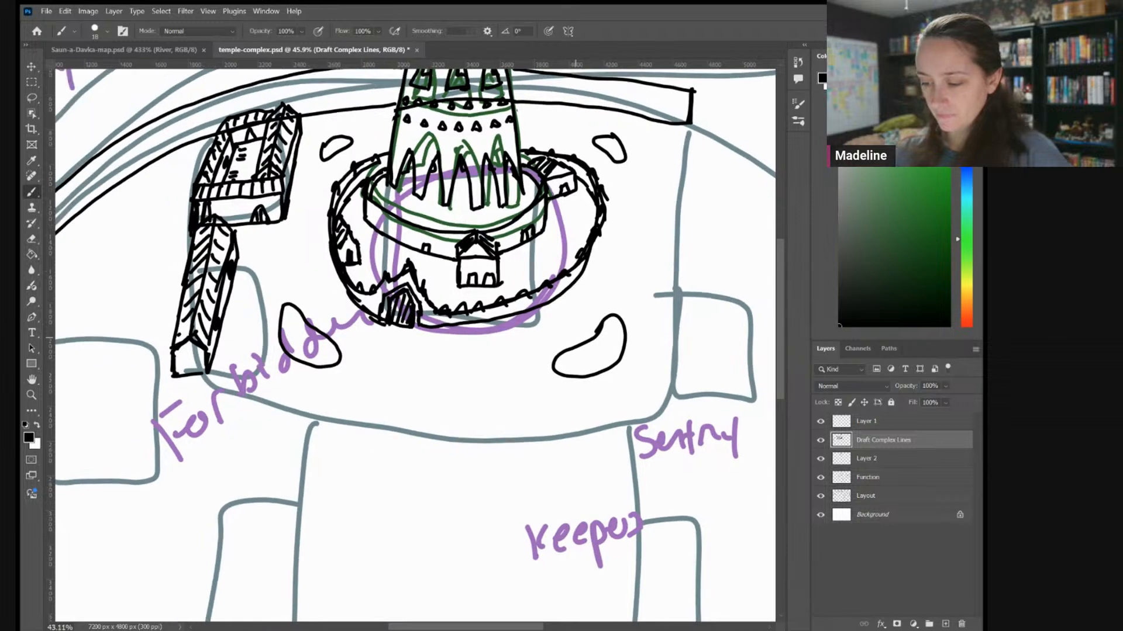
click(445, 357)
mouse_move(443, 358)
mouse_down()
mouse_move(477, 378)
mouse_move(474, 347)
mouse_move(443, 358)
mouse_up()
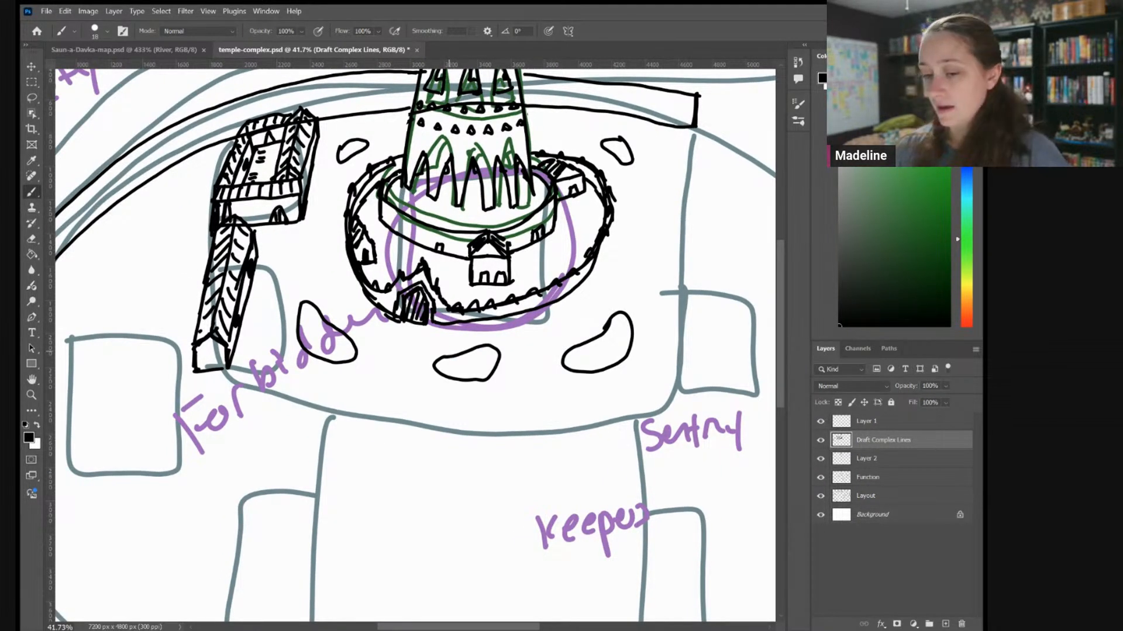
Erase the three rounded patches in front of the round tower's wall and return to the Brush
key(e)
mouse_move(608, 323)
mouse_down()
mouse_move(576, 357)
mouse_move(630, 324)
mouse_move(590, 373)
mouse_up()
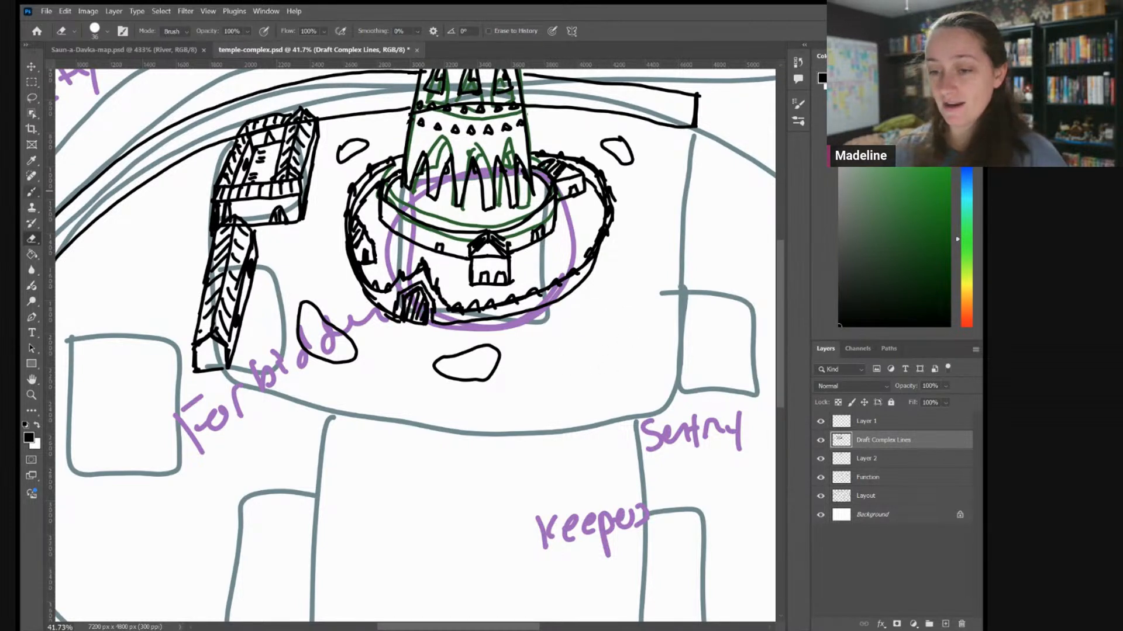
key(b)
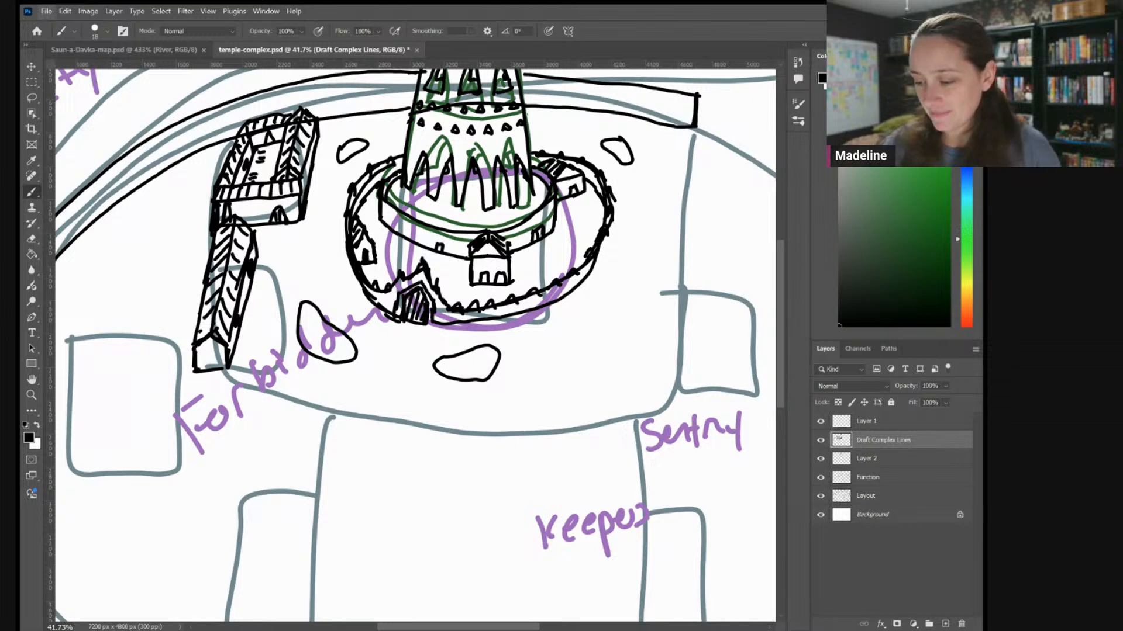
scroll(430, 314, up, 3)
key(e)
mouse_move(509, 358)
mouse_down()
mouse_move(443, 365)
mouse_move(505, 353)
mouse_move(478, 403)
mouse_move(287, 312)
mouse_move(273, 345)
mouse_move(294, 346)
mouse_move(311, 323)
mouse_move(289, 300)
mouse_move(317, 351)
mouse_move(280, 362)
mouse_move(323, 335)
mouse_move(300, 371)
mouse_move(334, 350)
mouse_up()
key(b)
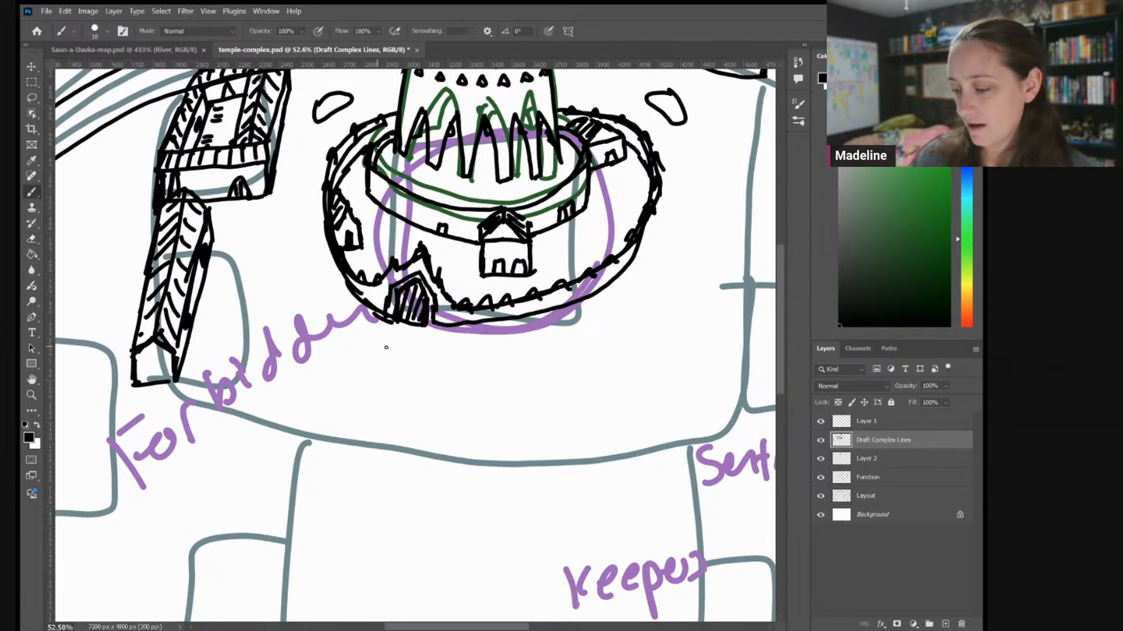
Redraw three patches in front of the round wall: a long slanted one, a wide oval one and a small triangular one
drag(453, 377, 433, 388)
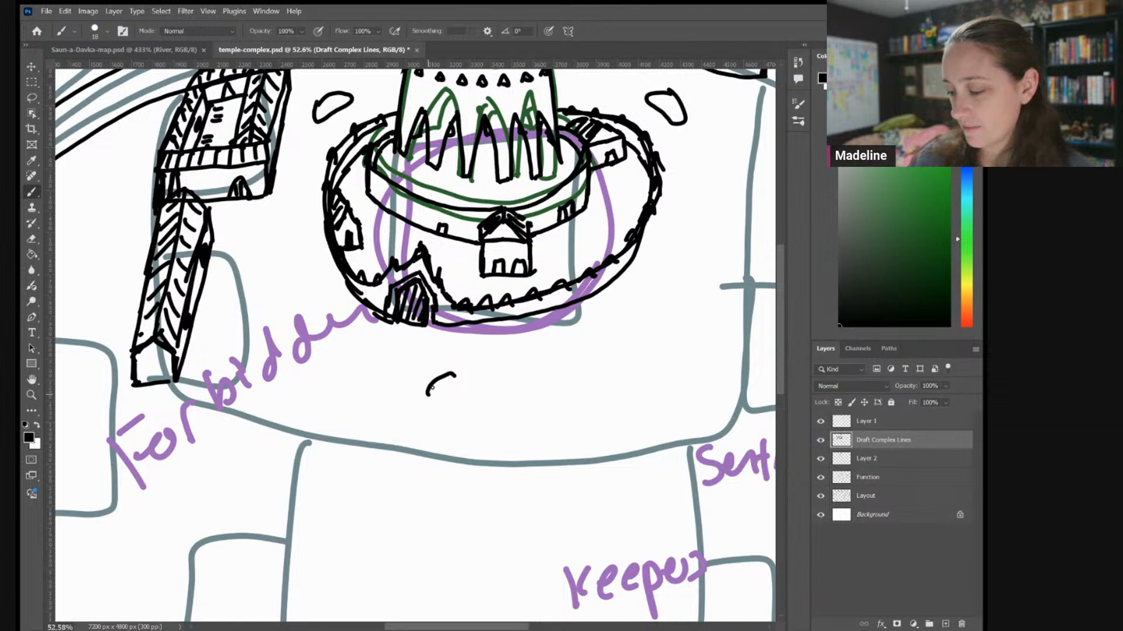
drag(352, 348, 350, 376)
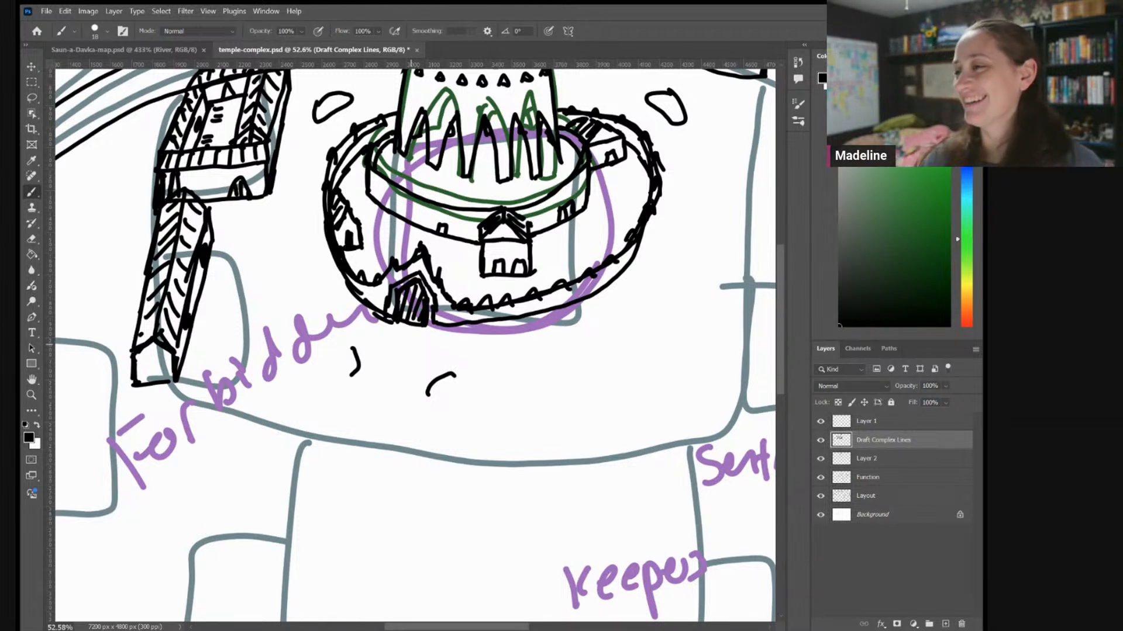
mouse_move(449, 372)
mouse_down()
mouse_move(516, 360)
mouse_move(507, 363)
mouse_move(528, 387)
mouse_move(503, 405)
mouse_move(429, 395)
mouse_up()
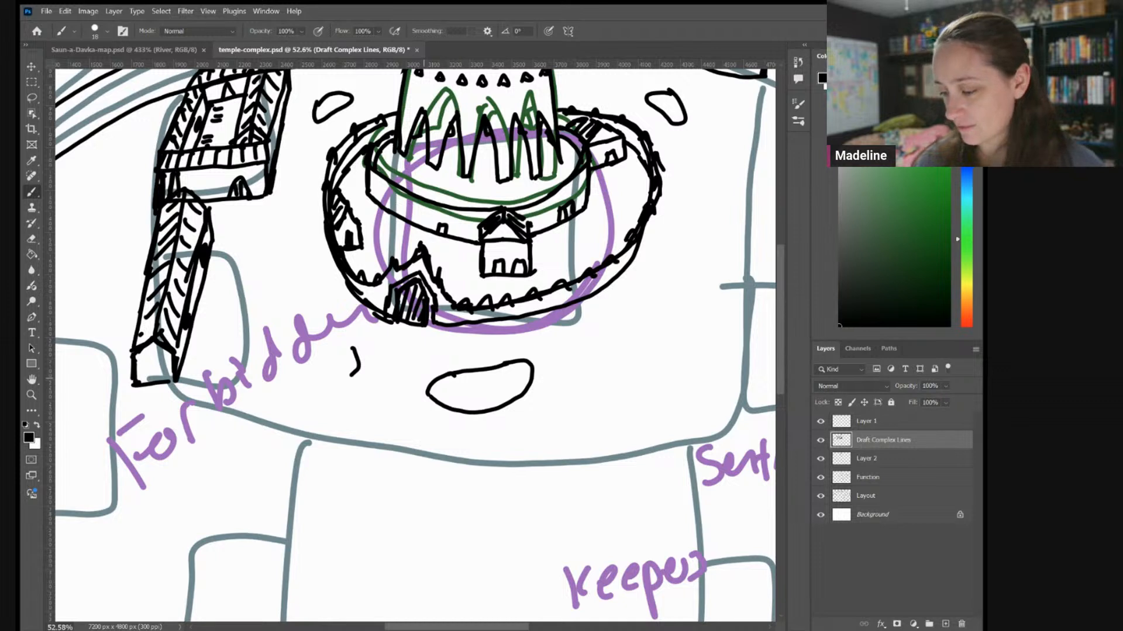
mouse_move(353, 350)
mouse_down()
mouse_move(326, 320)
mouse_move(292, 321)
mouse_move(342, 388)
mouse_move(356, 373)
mouse_up()
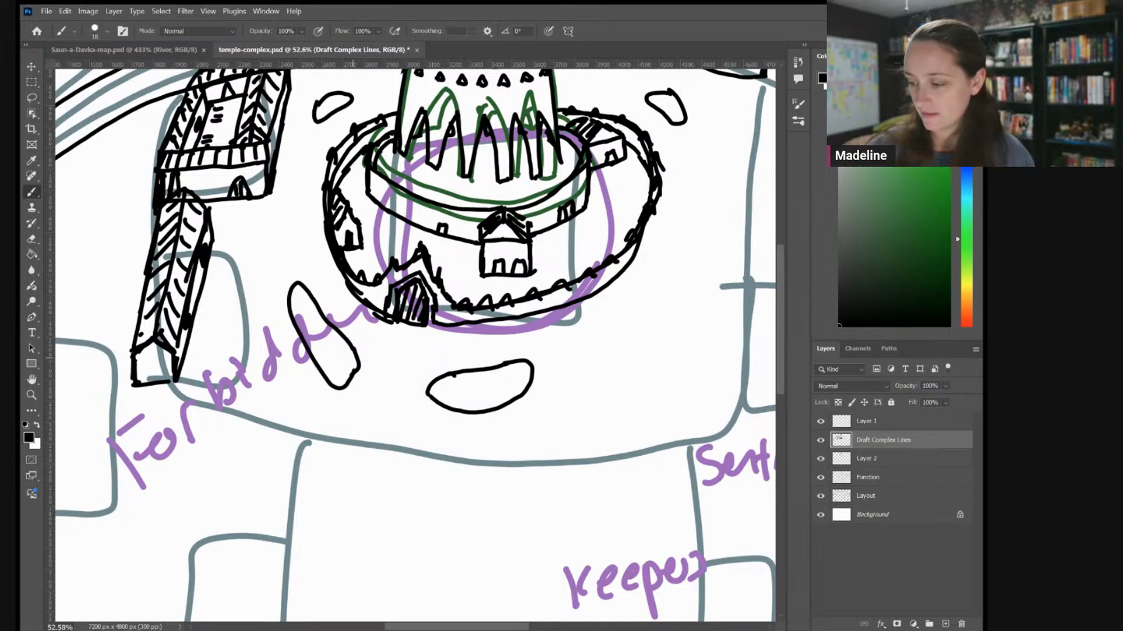
mouse_move(674, 283)
mouse_down()
mouse_move(684, 307)
mouse_move(688, 284)
mouse_move(661, 306)
mouse_move(685, 270)
mouse_up()
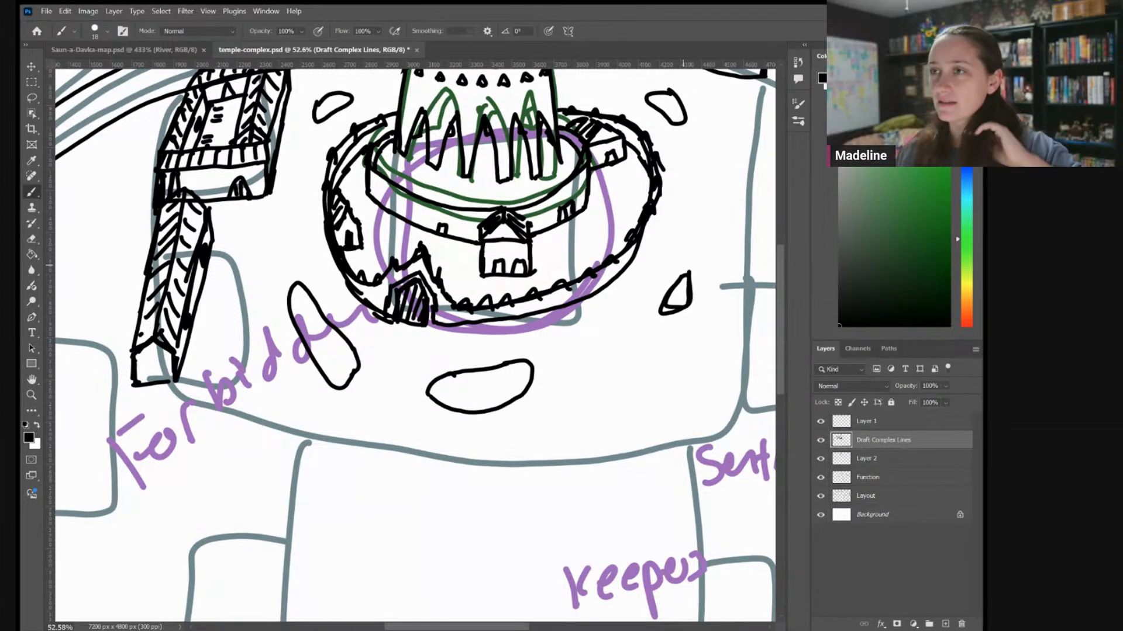
Draw the precinct's right wall from the back wall's corner down to the "Sentry" label as a double line filled with short battlement strokes
drag(683, 265, 731, 229)
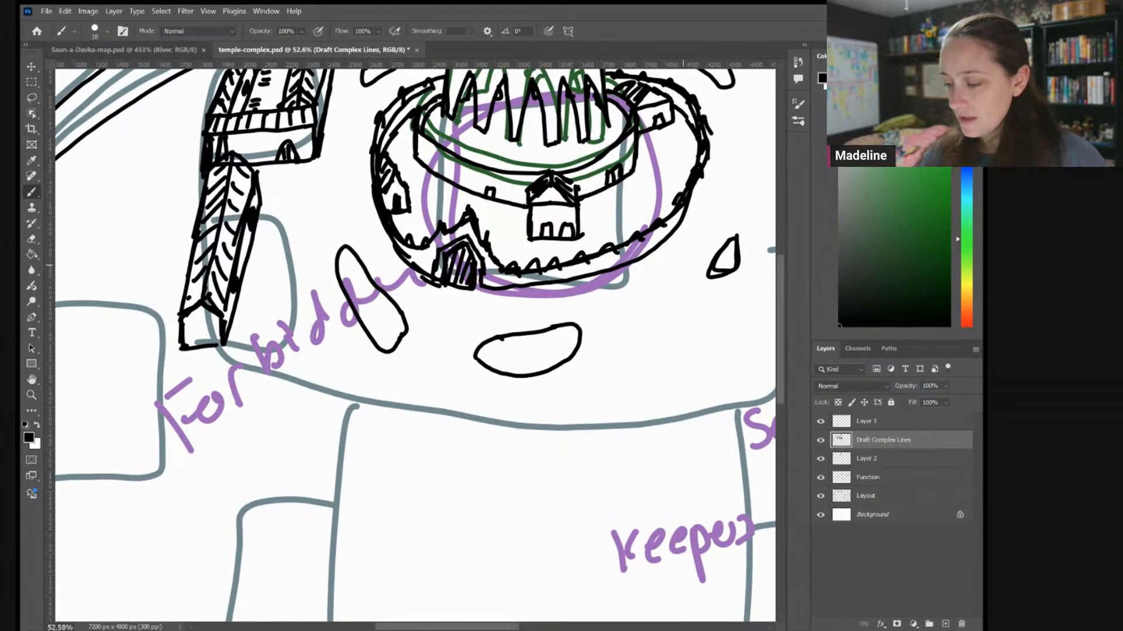
scroll(526, 330, down, 3)
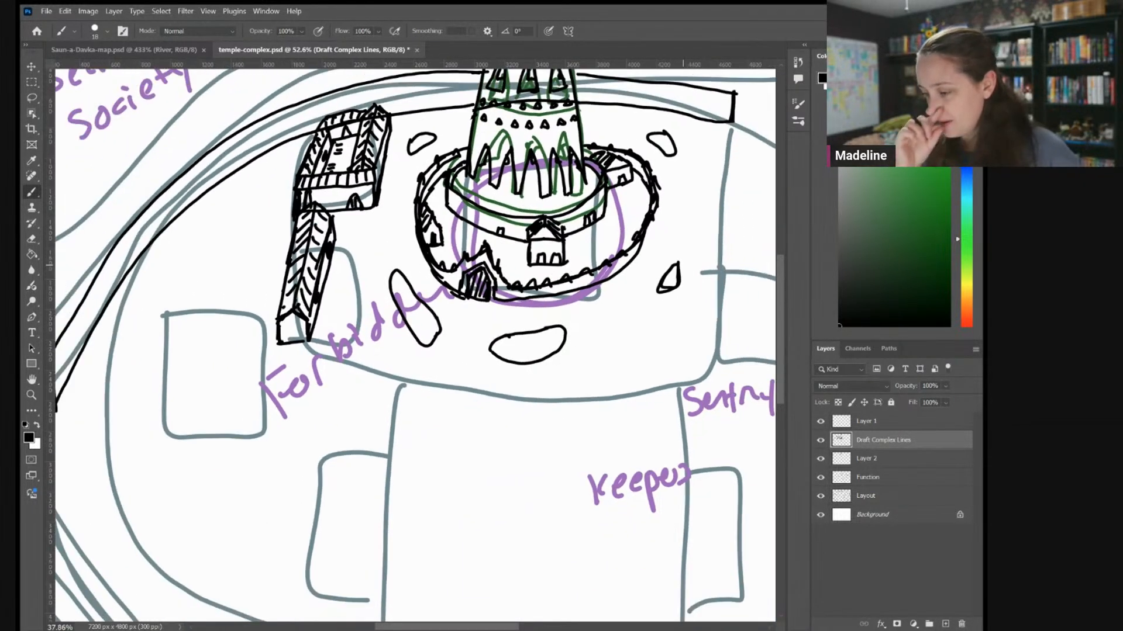
scroll(608, 403, down, 2)
drag(609, 404, 494, 340)
drag(635, 230, 640, 267)
scroll(640, 267, up, 2)
scroll(633, 178, up, 2)
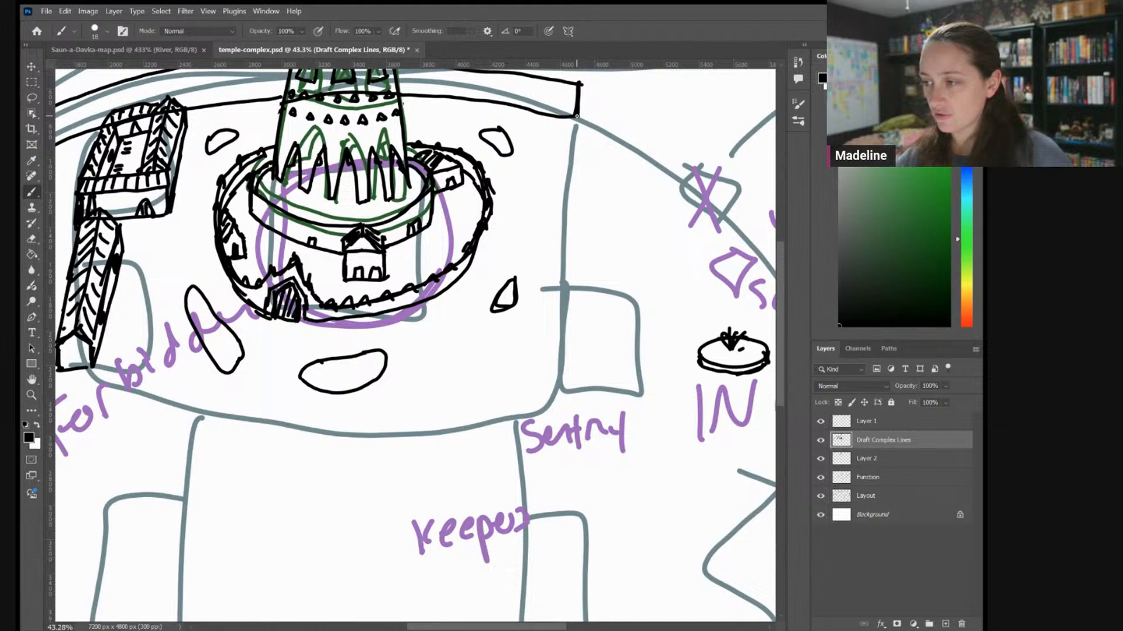
drag(576, 116, 533, 412)
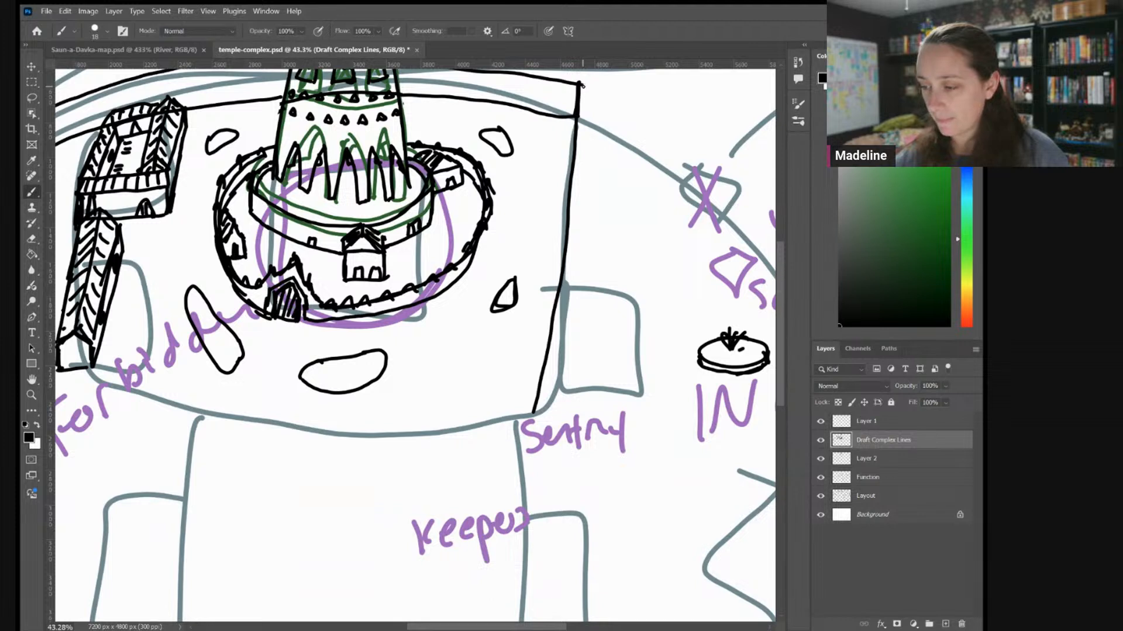
mouse_move(583, 84)
mouse_down()
mouse_move(570, 272)
mouse_move(534, 411)
mouse_move(570, 271)
mouse_move(587, 91)
mouse_up()
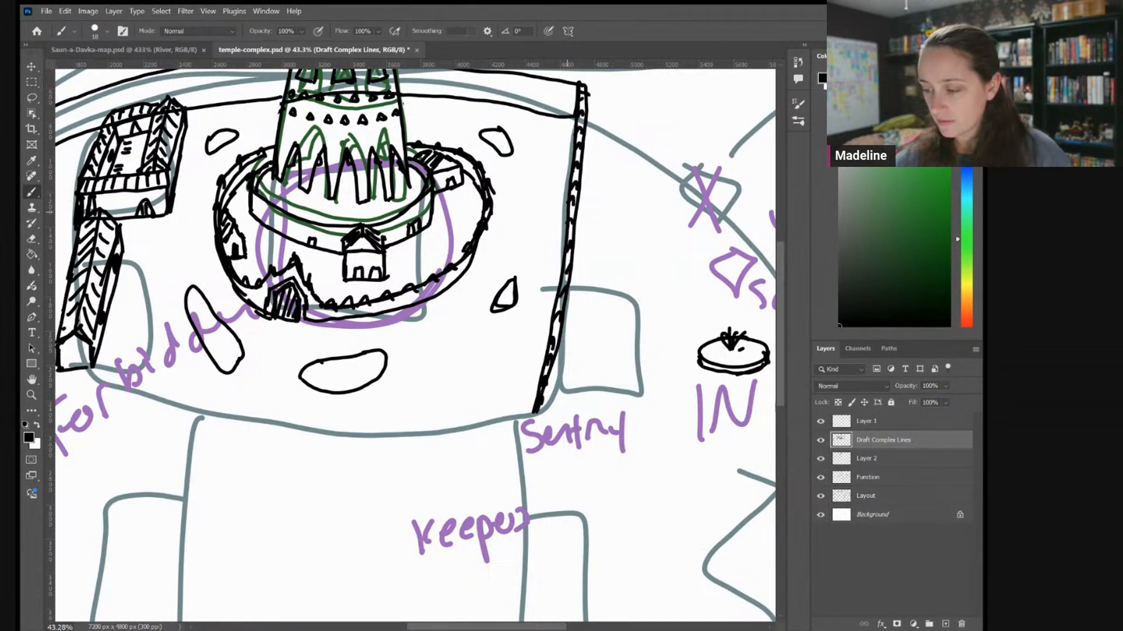
drag(562, 294, 556, 329)
Draw a small arched gate with vertical bars on the precinct's front edge and add a spired roofline above it
drag(507, 360, 572, 302)
scroll(720, 338, down, 2)
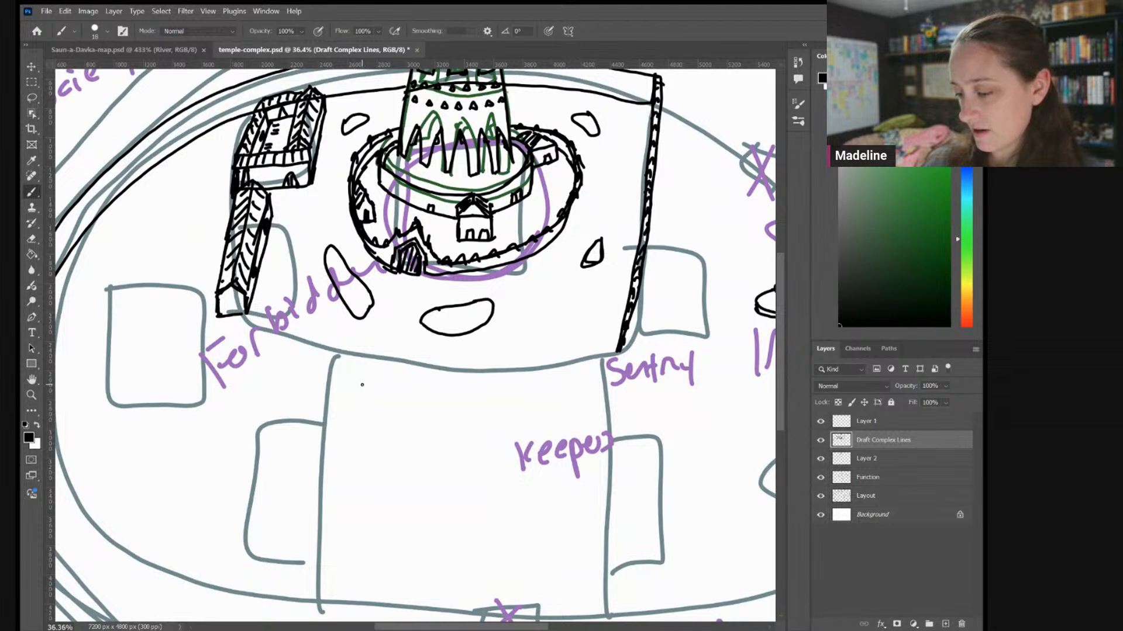
mouse_move(366, 373)
mouse_down()
mouse_move(366, 383)
mouse_move(398, 366)
mouse_move(400, 387)
mouse_move(387, 377)
mouse_move(370, 386)
mouse_up()
drag(389, 360, 397, 386)
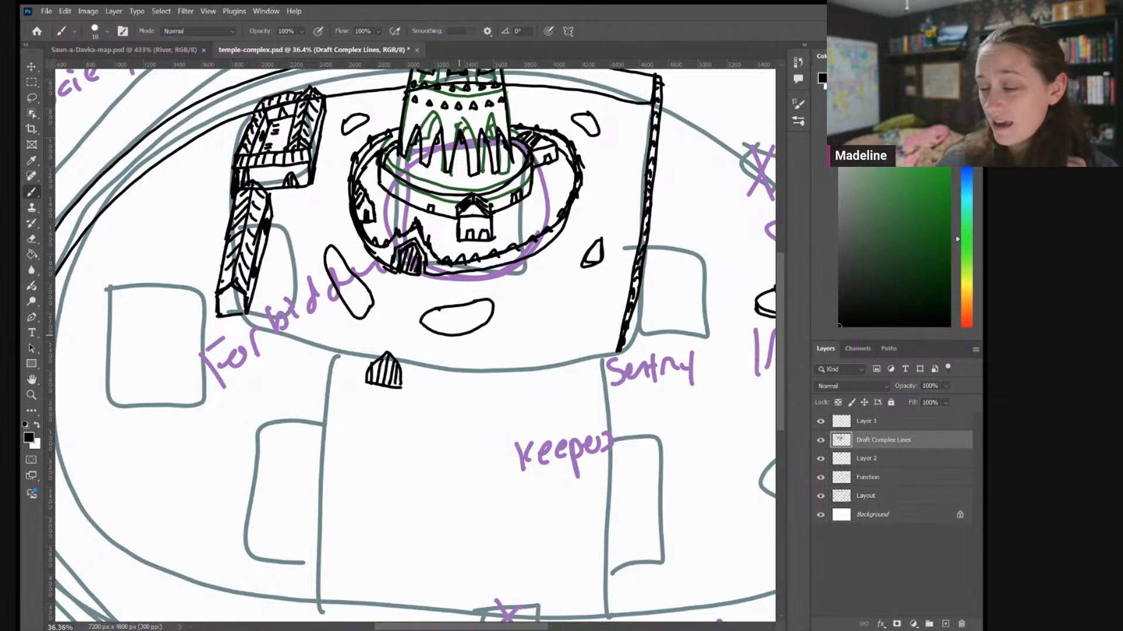
mouse_move(367, 354)
mouse_down()
mouse_move(393, 325)
mouse_move(415, 360)
mouse_move(367, 342)
mouse_move(348, 354)
mouse_move(445, 368)
mouse_up()
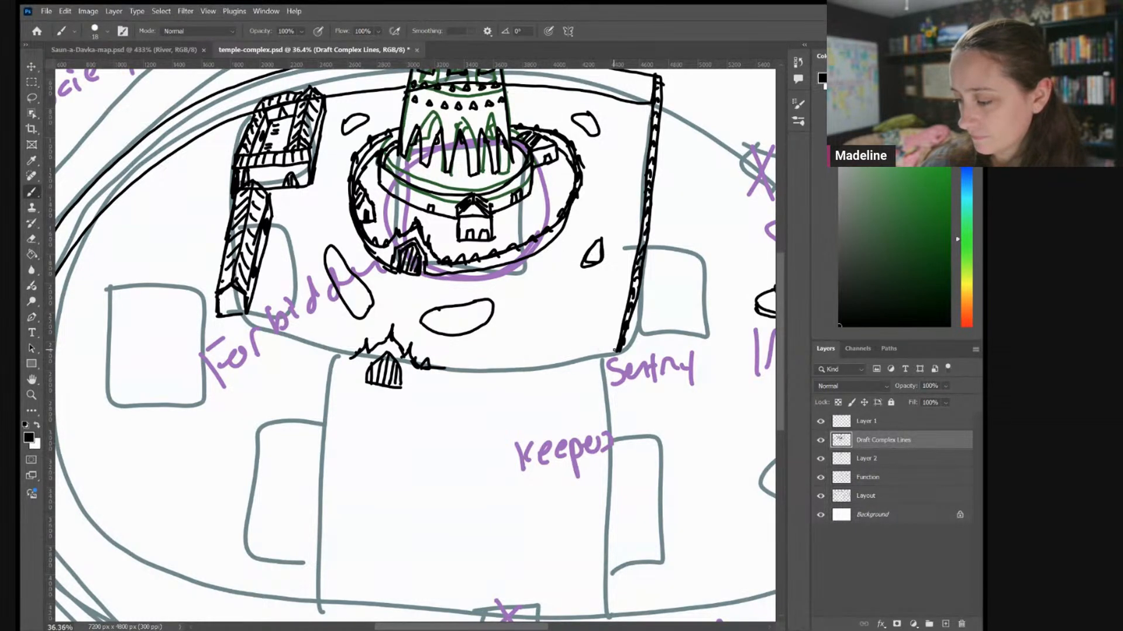
Draw the front wall's upper edge on both sides of the gate and line it with small pointed battlements
drag(445, 369, 619, 351)
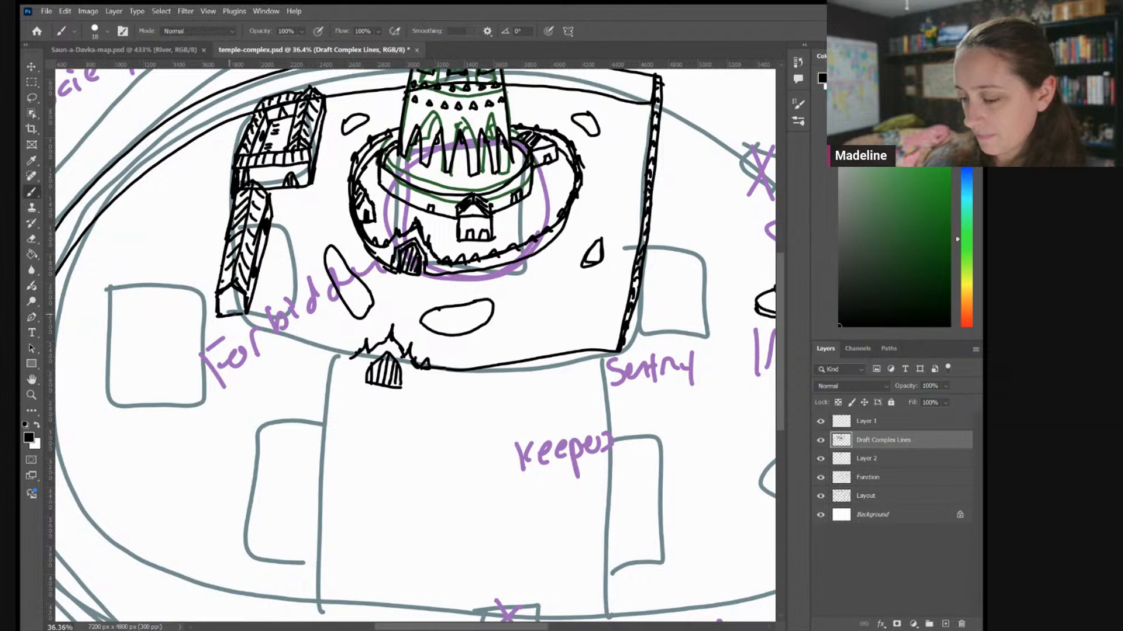
drag(220, 314, 351, 358)
mouse_move(223, 299)
mouse_down()
mouse_move(287, 340)
mouse_move(354, 358)
mouse_up()
drag(421, 368, 623, 346)
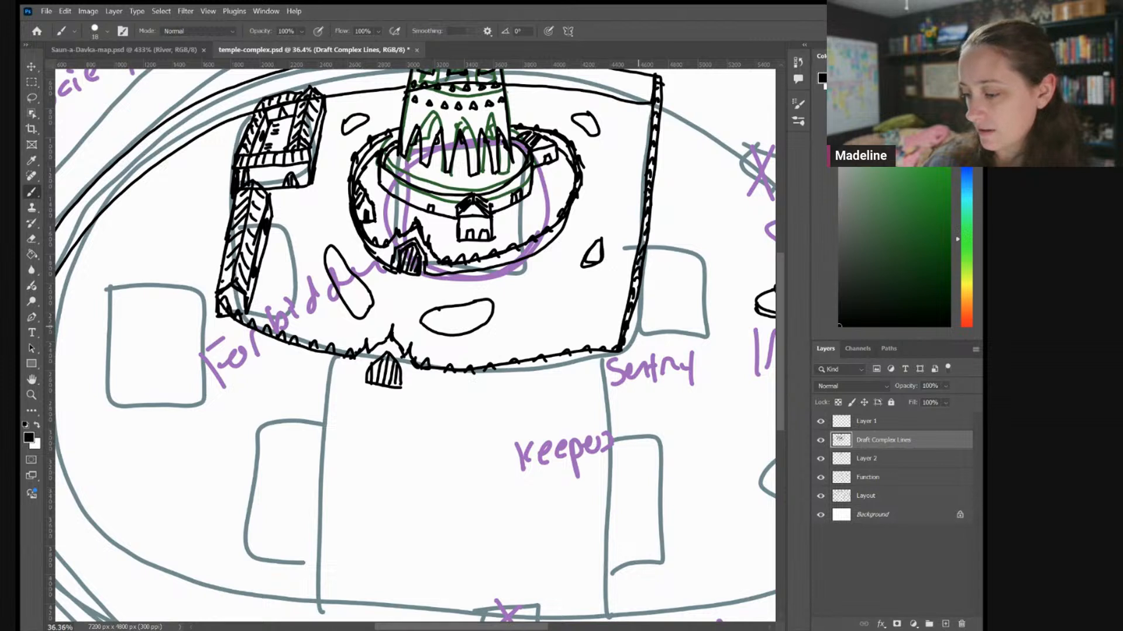
Draw the front wall's lower edge, round off its right corner with battlements, and erase the stray lines at that corner
drag(402, 386, 437, 384)
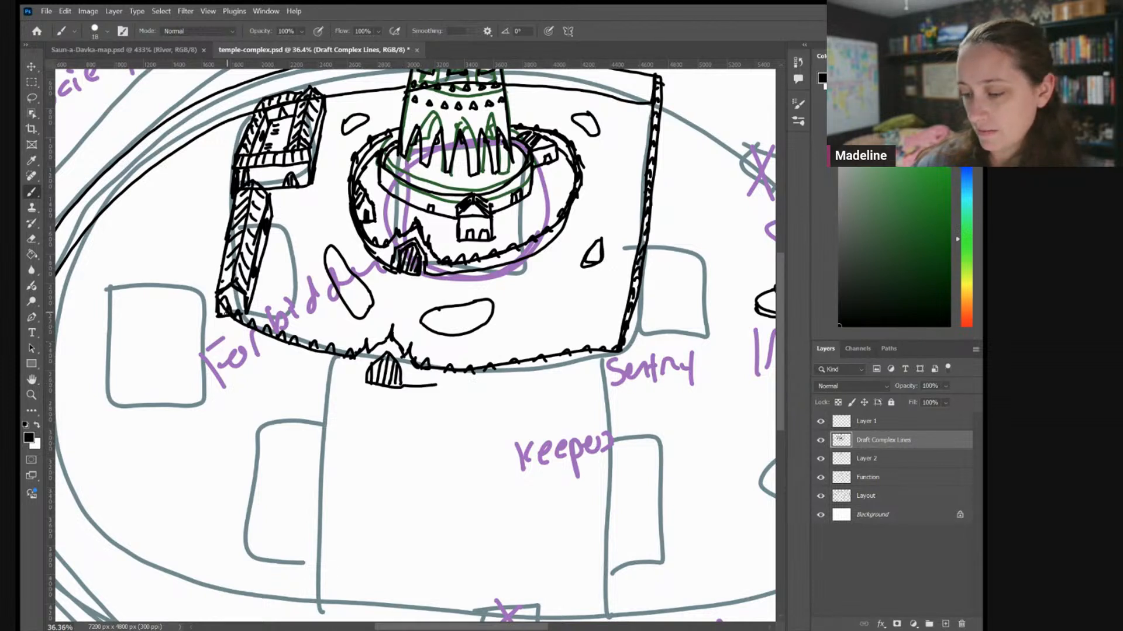
mouse_move(217, 317)
mouse_down()
mouse_move(265, 349)
mouse_move(365, 381)
mouse_move(491, 384)
mouse_move(621, 352)
mouse_up()
mouse_move(626, 313)
mouse_down()
mouse_move(592, 348)
mouse_move(592, 370)
mouse_move(621, 318)
mouse_move(597, 351)
mouse_move(623, 328)
mouse_move(611, 350)
mouse_up()
key(e)
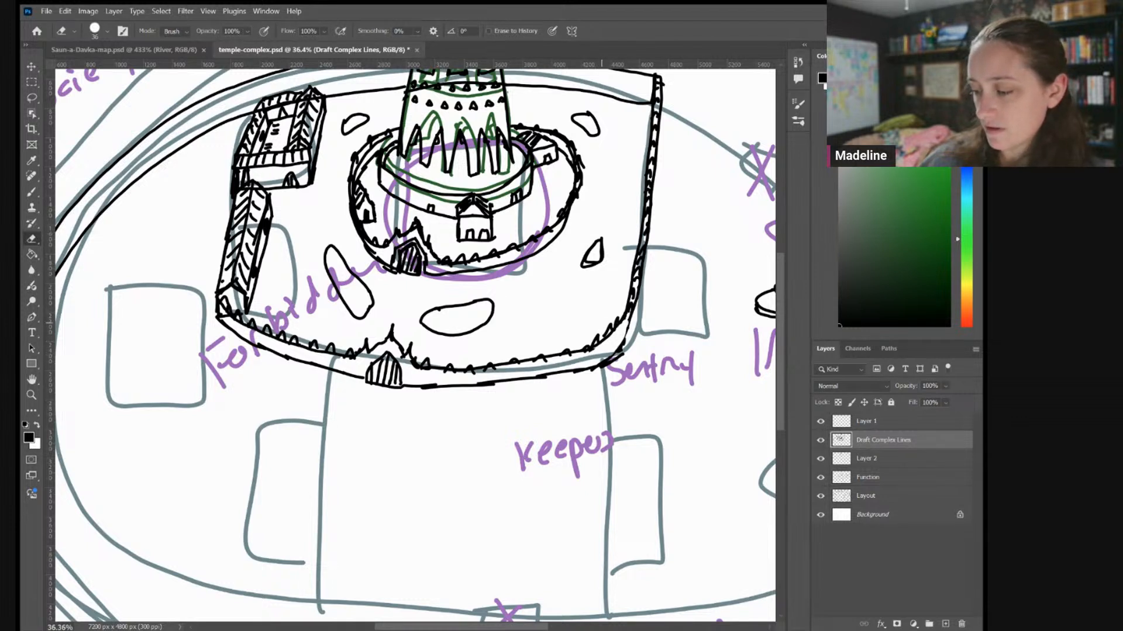
mouse_move(629, 305)
mouse_down()
mouse_move(628, 337)
mouse_move(620, 319)
mouse_up()
key(b)
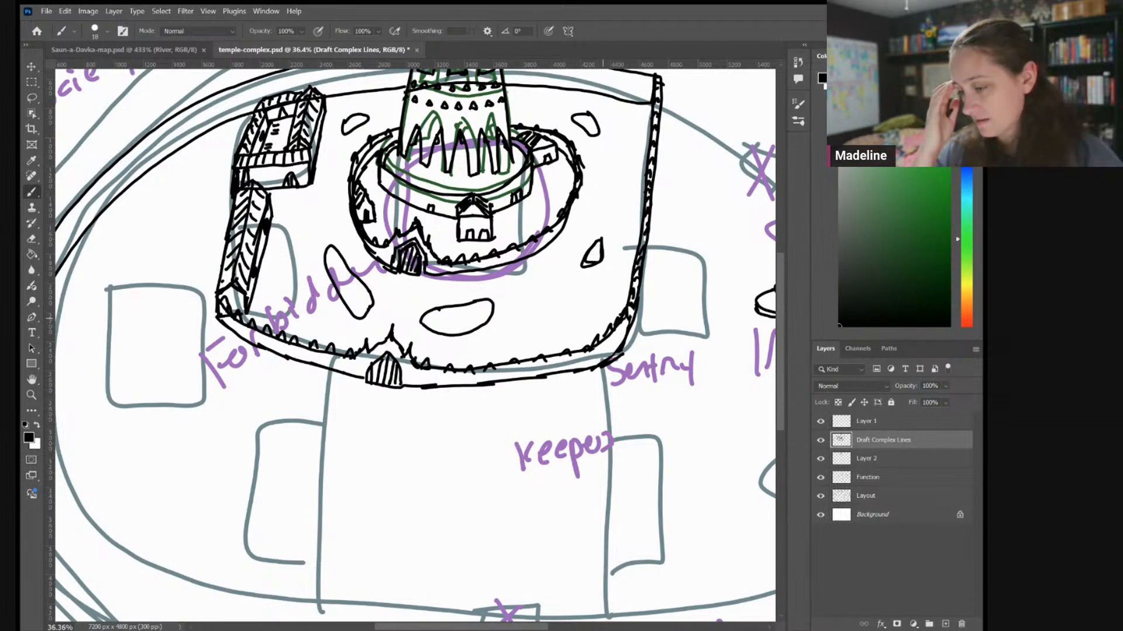
Draw a short black base line for a gatehouse just below the courtyard's lower-left corner
scroll(603, 319, down, 2)
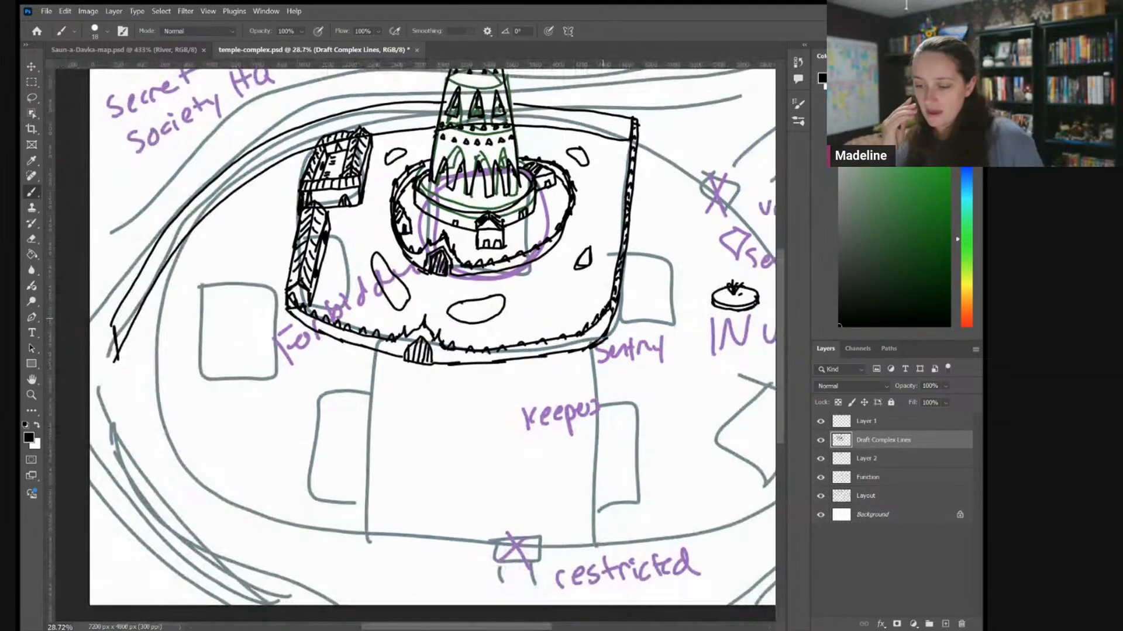
scroll(603, 318, down, 3)
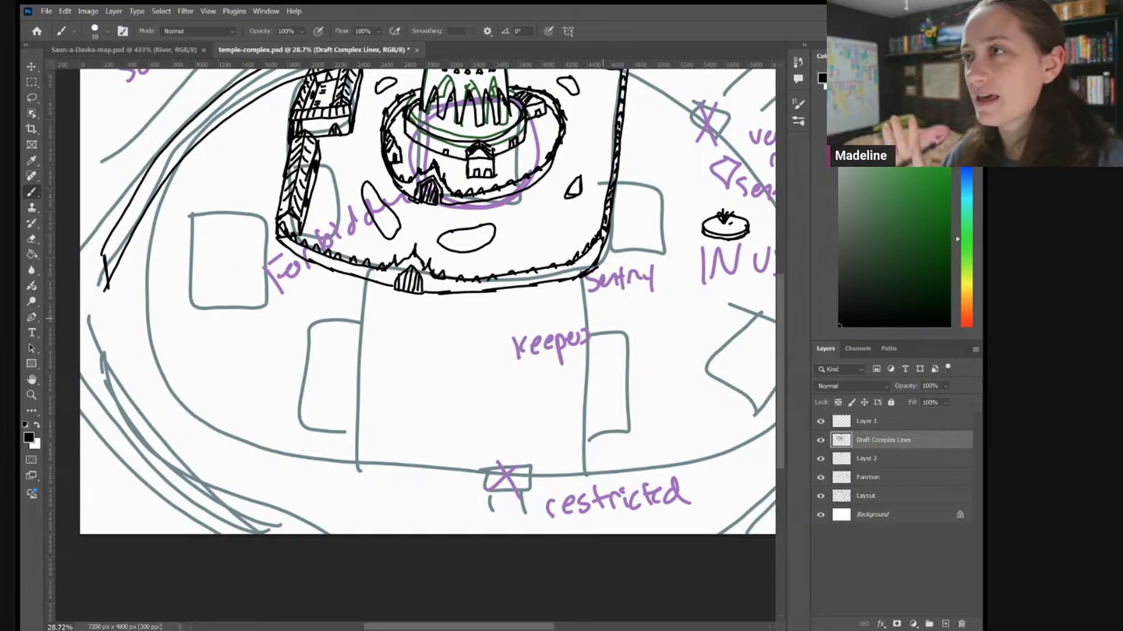
scroll(602, 318, down, 3)
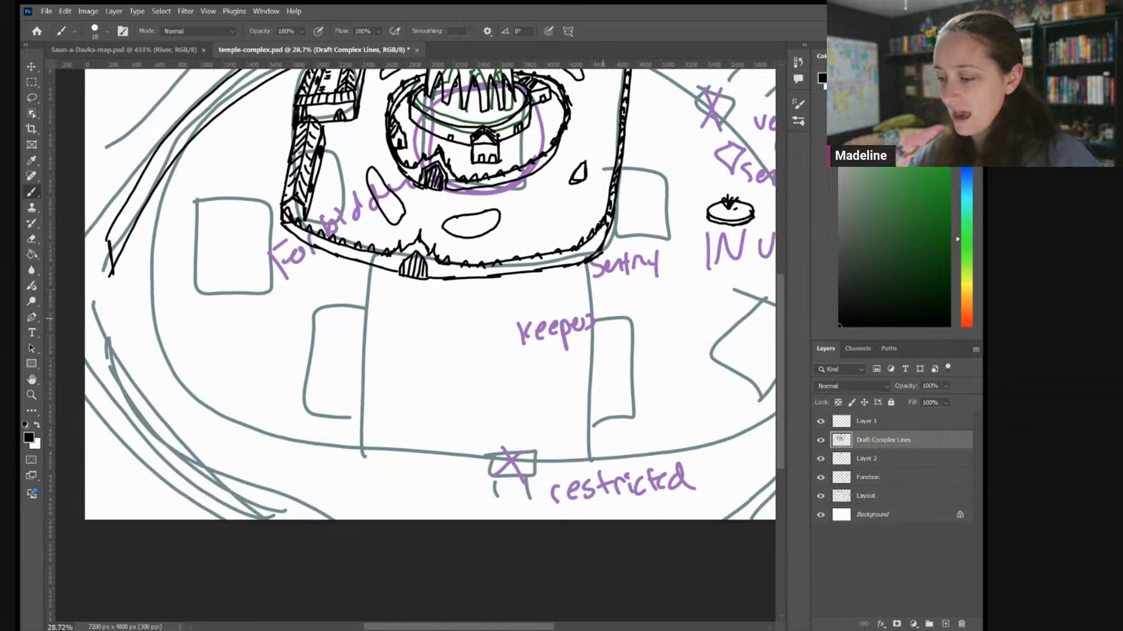
scroll(603, 319, up, 2)
scroll(341, 351, up, 2)
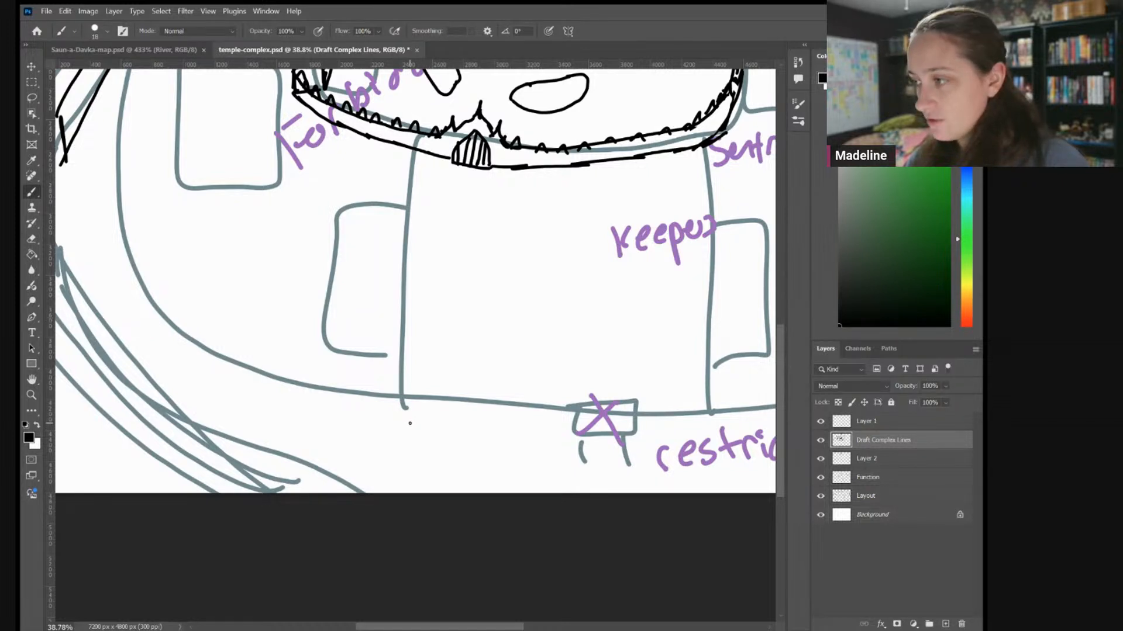
drag(401, 425, 469, 431)
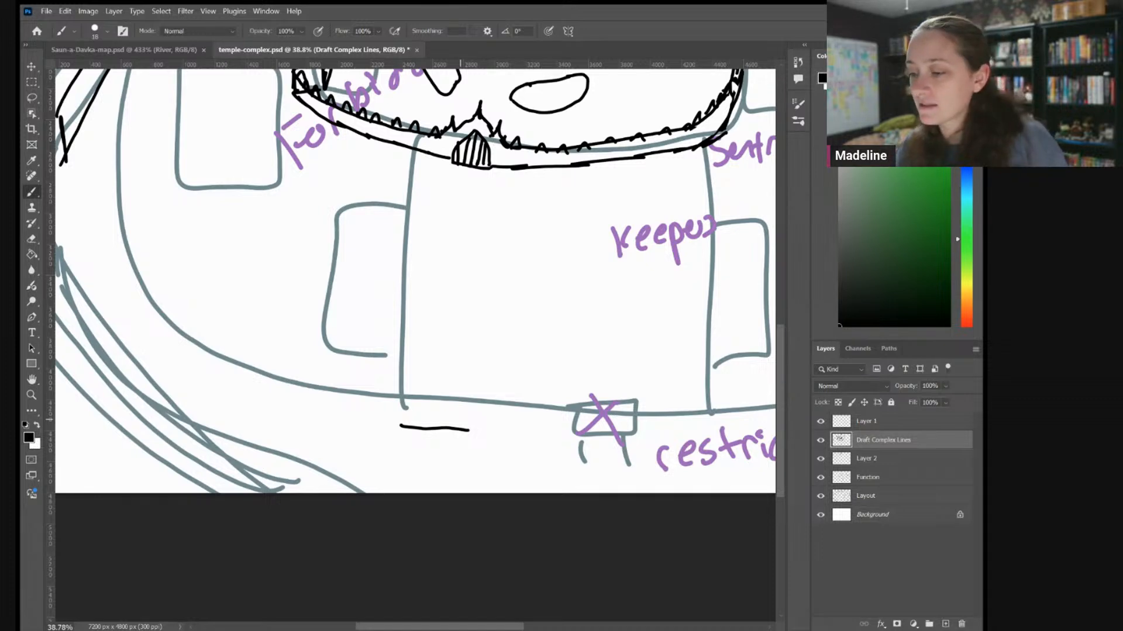
Draw the gatehouse's front outline above the base line, with a tall central roof peak, two smaller side peaks and straight side walls
scroll(517, 325, down, 4)
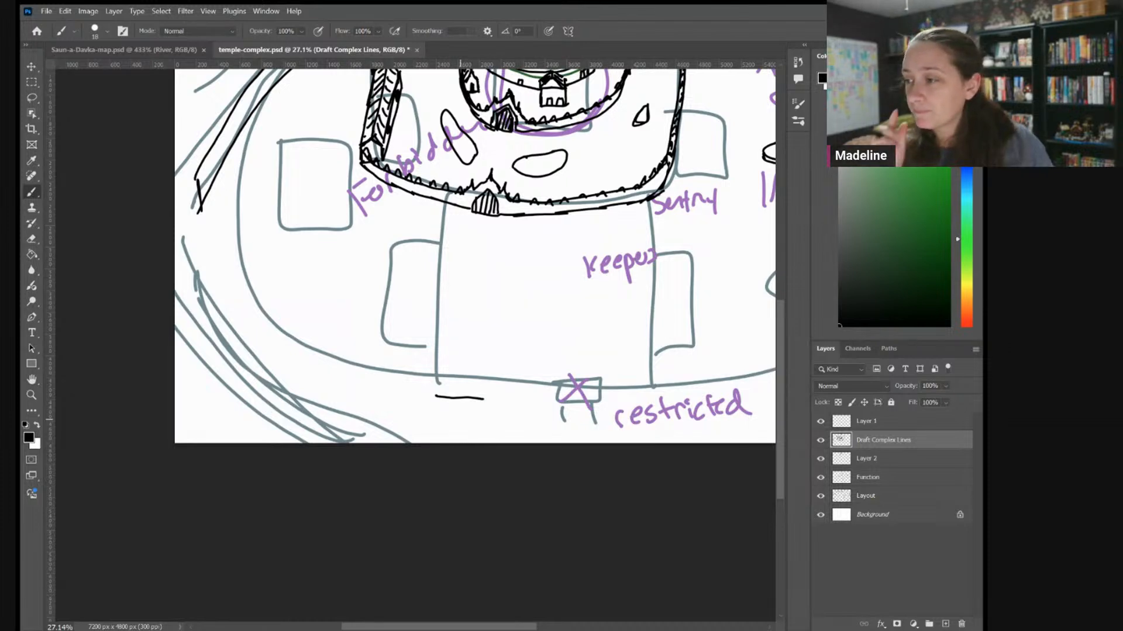
scroll(460, 419, down, 5)
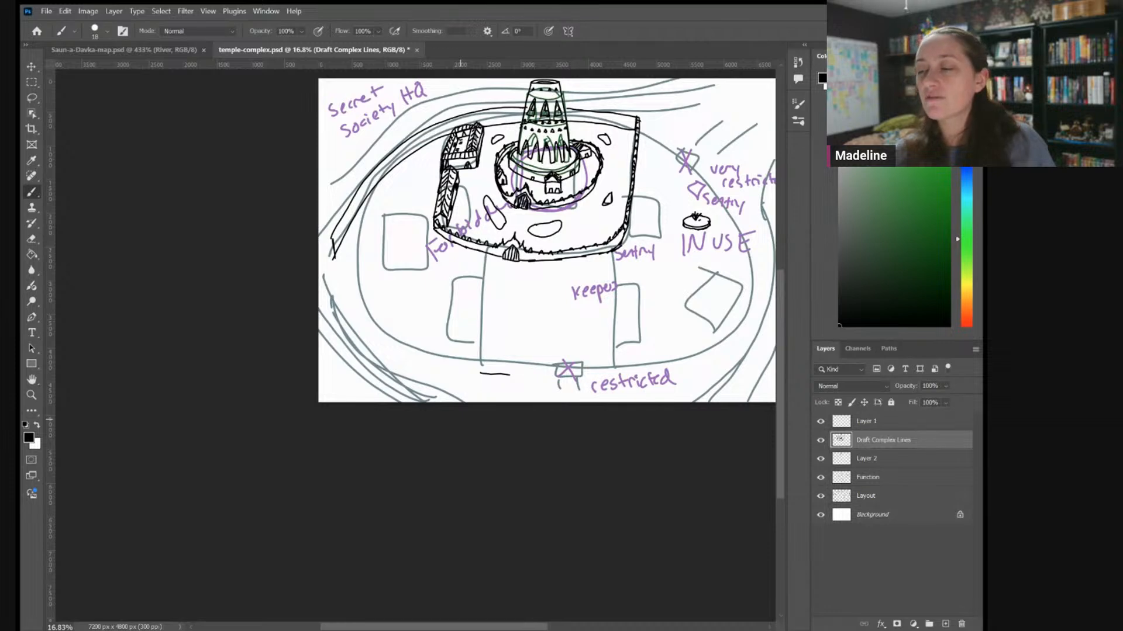
scroll(460, 419, up, 3)
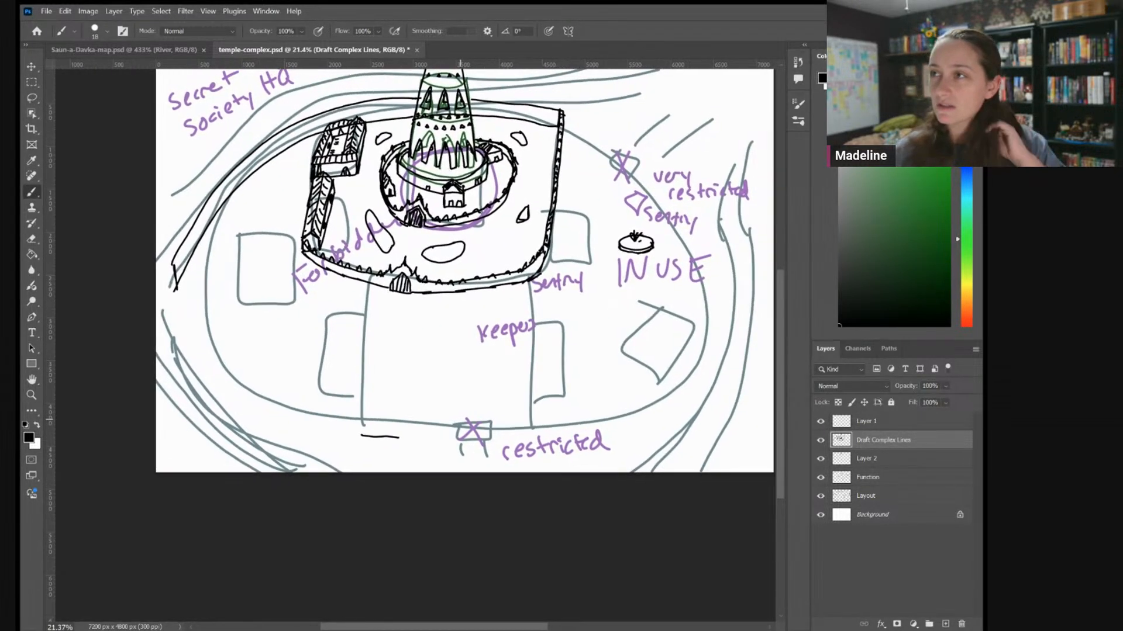
scroll(460, 420, down, 3)
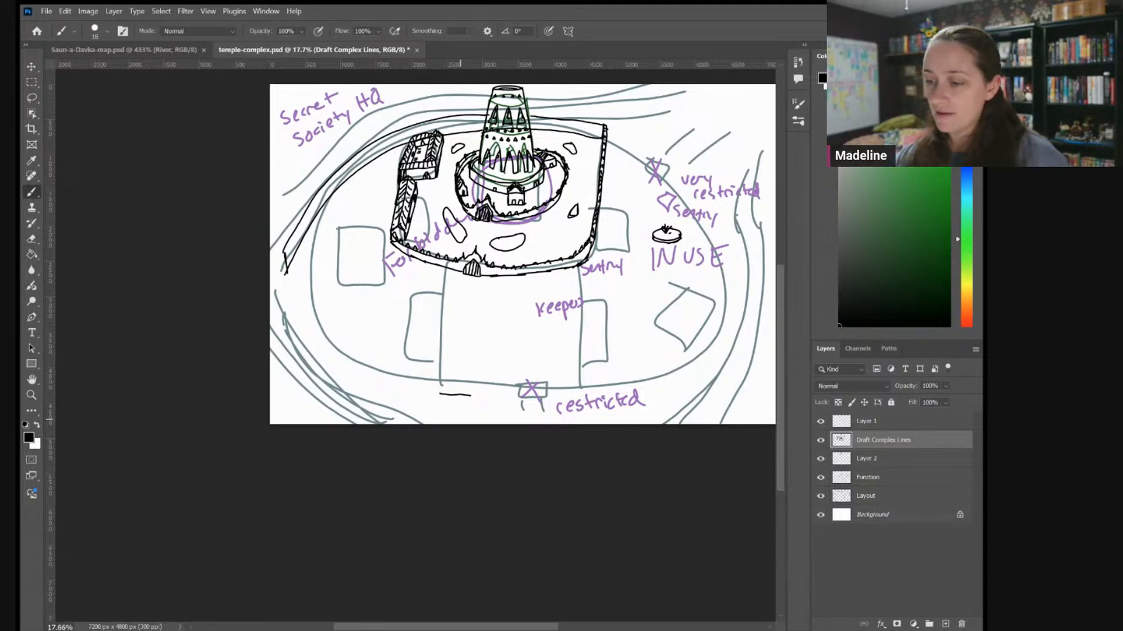
scroll(523, 253, up, 2)
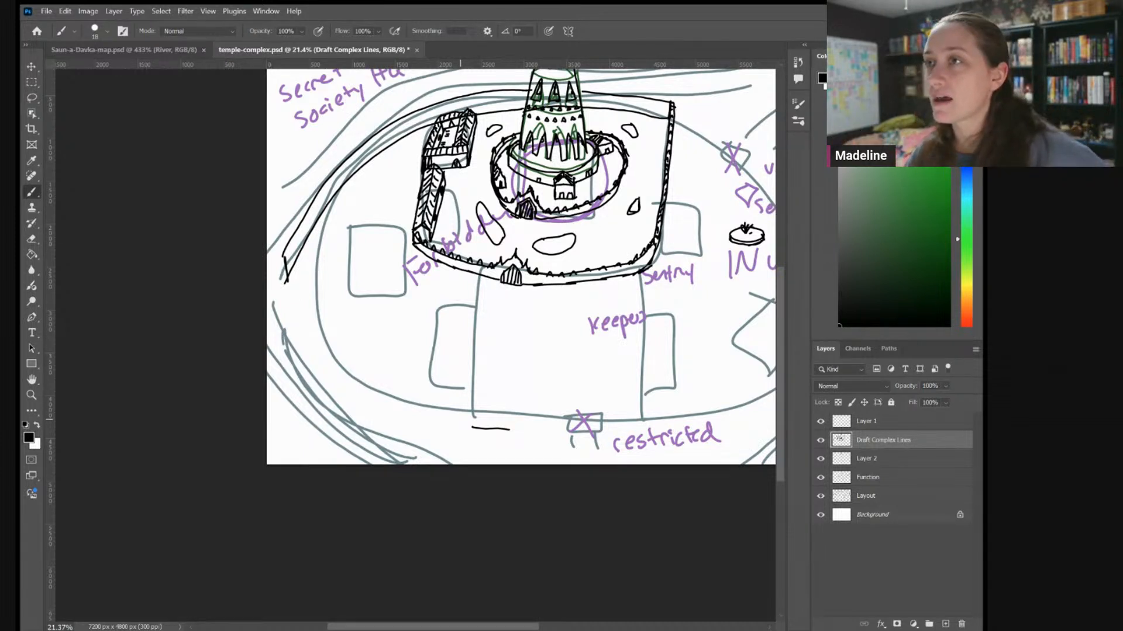
drag(460, 419, 494, 372)
scroll(587, 339, up, 8)
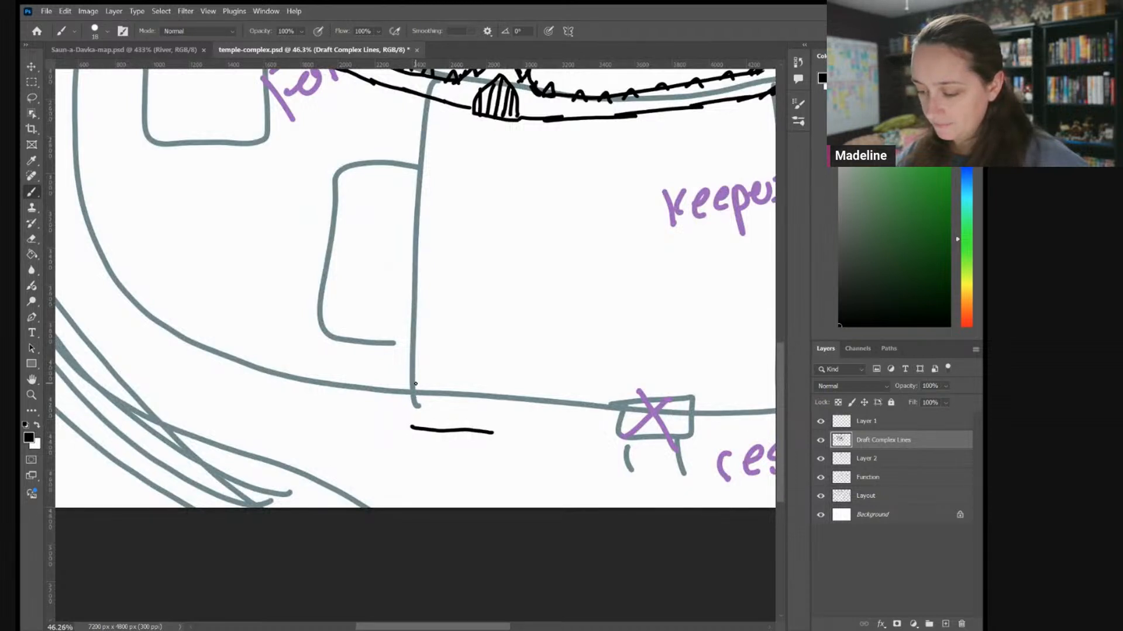
drag(415, 385, 466, 353)
drag(499, 393, 460, 350)
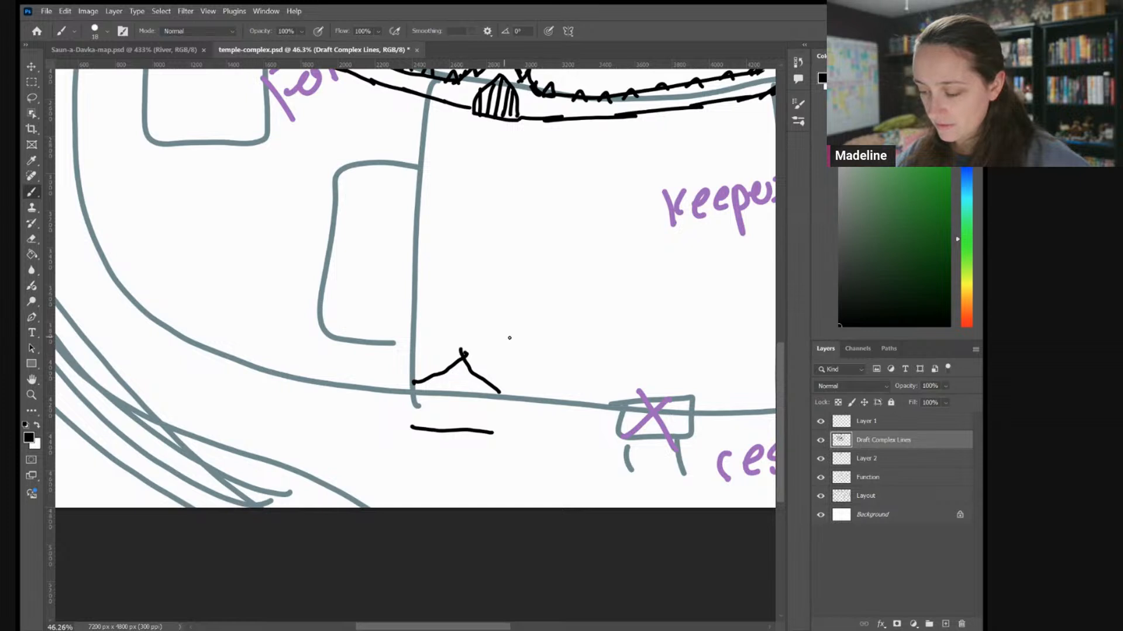
mouse_move(501, 390)
mouse_down()
mouse_move(515, 375)
mouse_move(536, 390)
mouse_up()
mouse_move(416, 383)
mouse_down()
mouse_move(403, 364)
mouse_move(381, 381)
mouse_up()
mouse_move(535, 391)
mouse_down()
mouse_move(535, 432)
mouse_move(506, 434)
mouse_up()
mouse_move(382, 380)
mouse_down()
mouse_move(375, 423)
mouse_move(416, 431)
mouse_move(537, 420)
mouse_move(555, 392)
mouse_move(539, 431)
mouse_move(561, 417)
mouse_up()
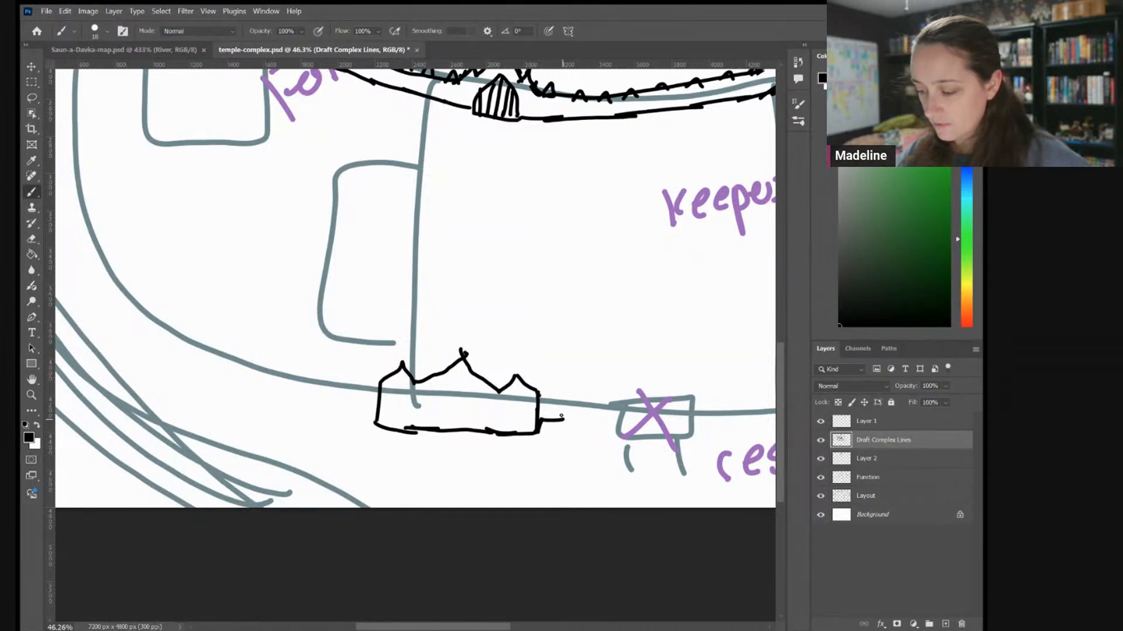
Add short wall stubs on both sides of the gatehouse and double its roofline with pointed spires
drag(379, 411, 349, 411)
drag(539, 390, 564, 381)
mouse_move(379, 385)
mouse_down()
mouse_move(350, 372)
mouse_move(401, 348)
mouse_move(404, 358)
mouse_move(403, 345)
mouse_move(417, 379)
mouse_move(464, 336)
mouse_move(501, 391)
mouse_move(514, 344)
mouse_move(539, 388)
mouse_up()
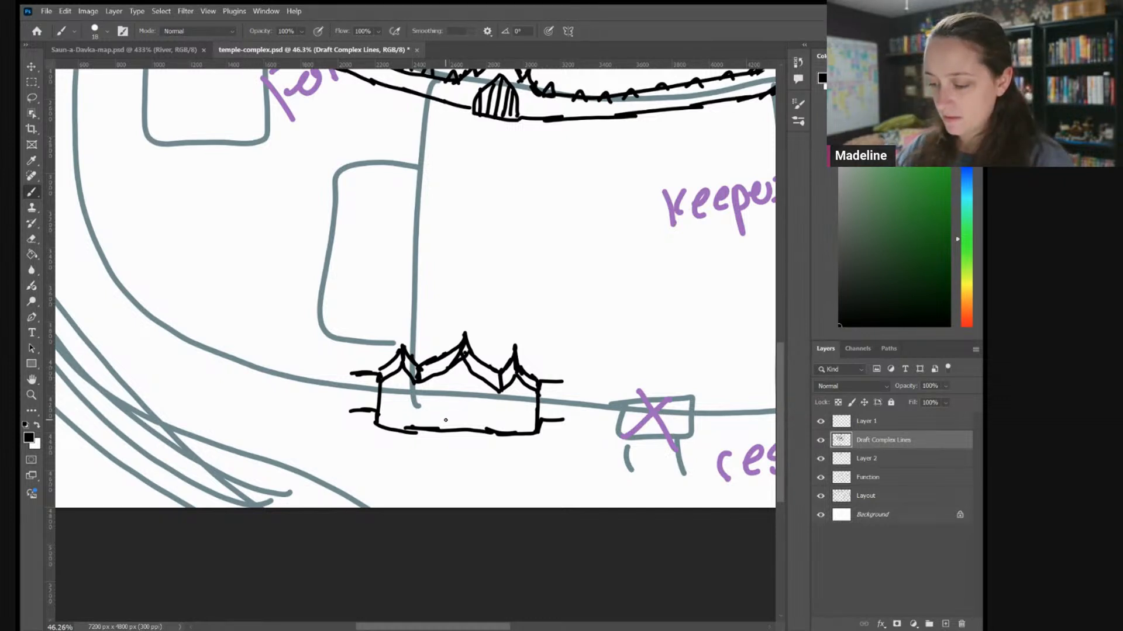
Draw an arched gate with bars in the gatehouse's base and small window marks beneath the three roof peaks
mouse_move(439, 430)
mouse_down()
mouse_move(470, 403)
mouse_move(474, 430)
mouse_move(470, 415)
mouse_move(454, 414)
mouse_move(470, 427)
mouse_move(445, 429)
mouse_up()
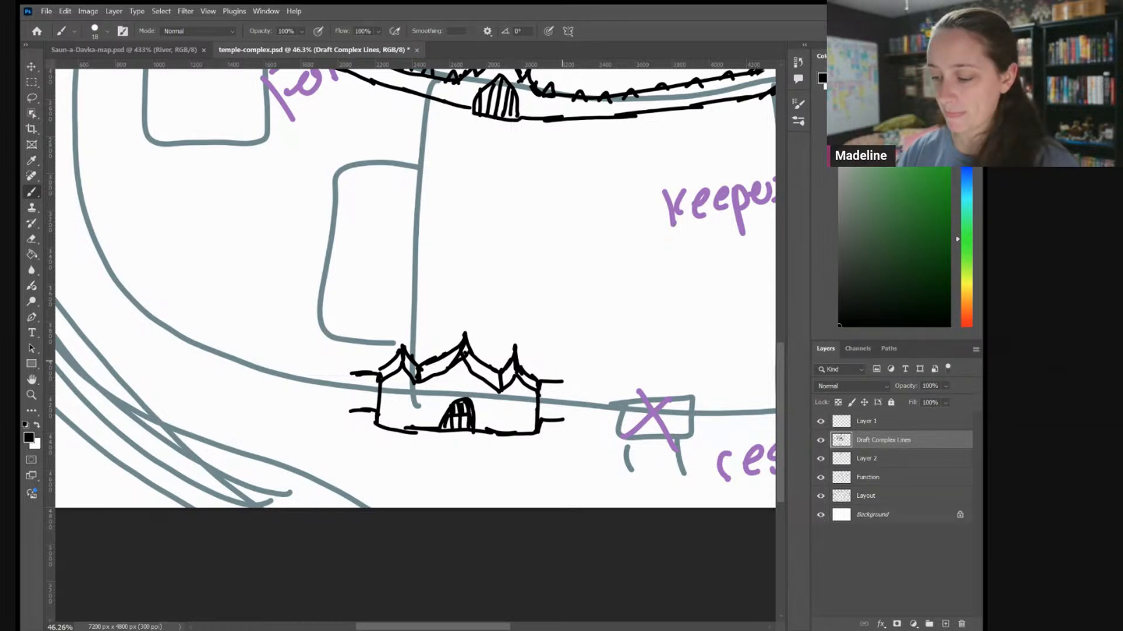
drag(387, 391, 408, 389)
drag(511, 398, 527, 397)
drag(442, 387, 479, 386)
scroll(704, 407, down, 1)
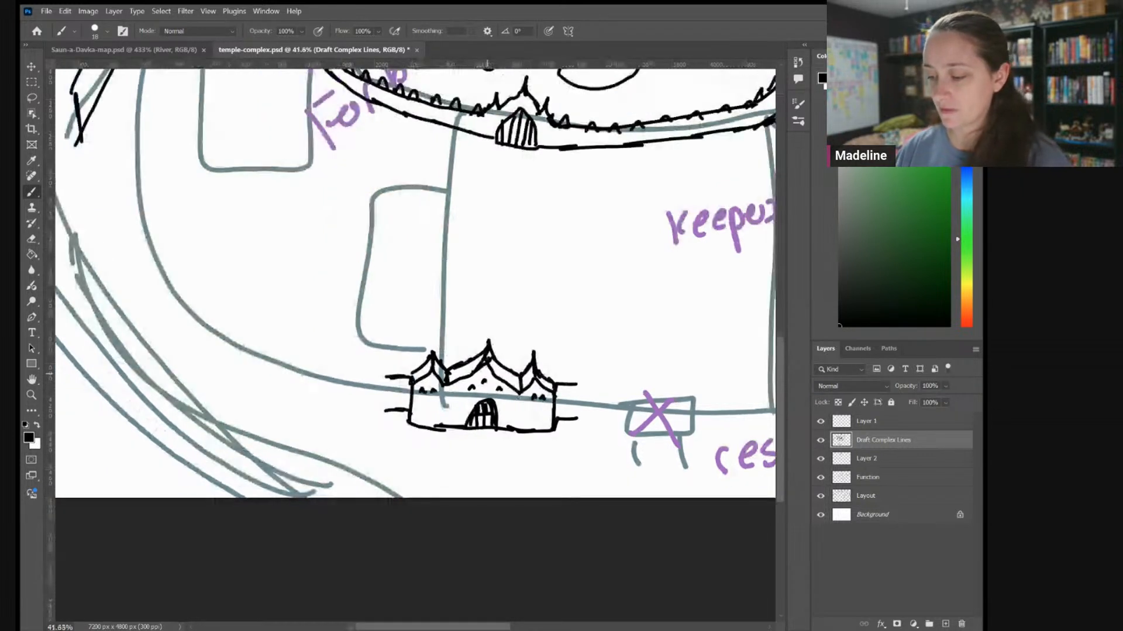
Try to extend the lower wall line leftward from the gatehouse, and erase the stroke
scroll(704, 407, down, 2)
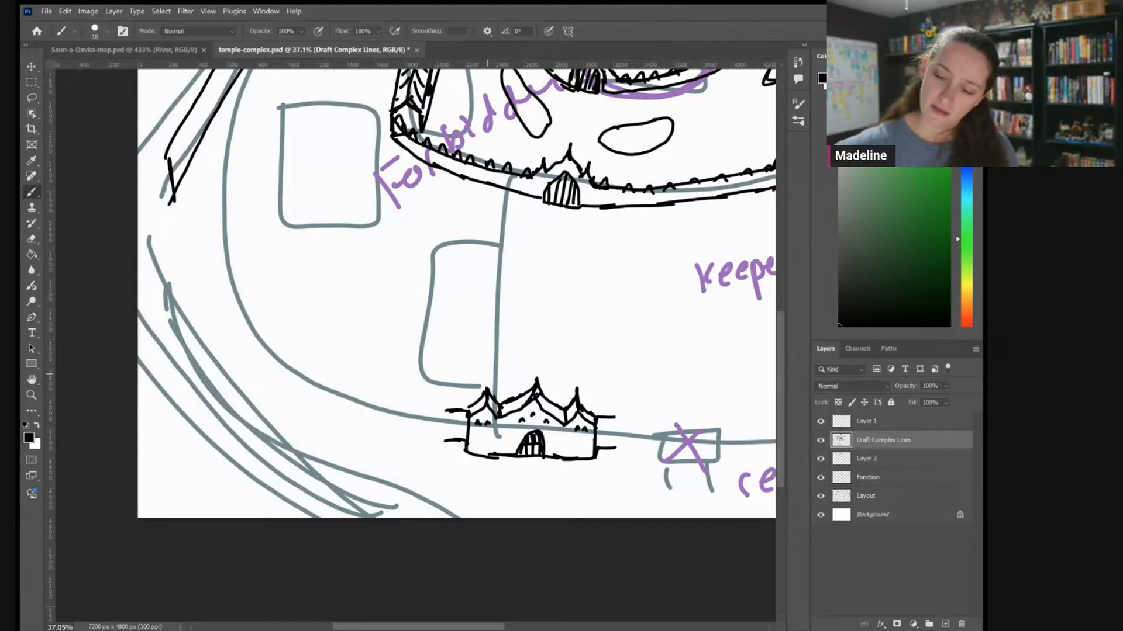
drag(459, 440, 349, 433)
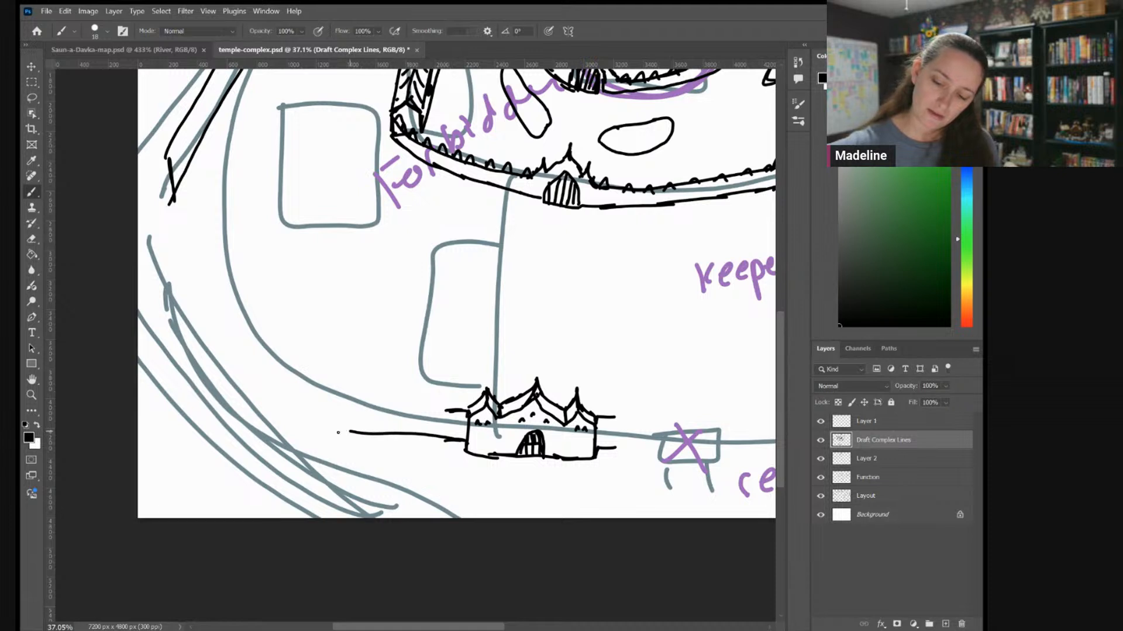
key(e)
mouse_move(350, 433)
mouse_down()
mouse_move(463, 439)
mouse_move(430, 433)
mouse_up()
key(b)
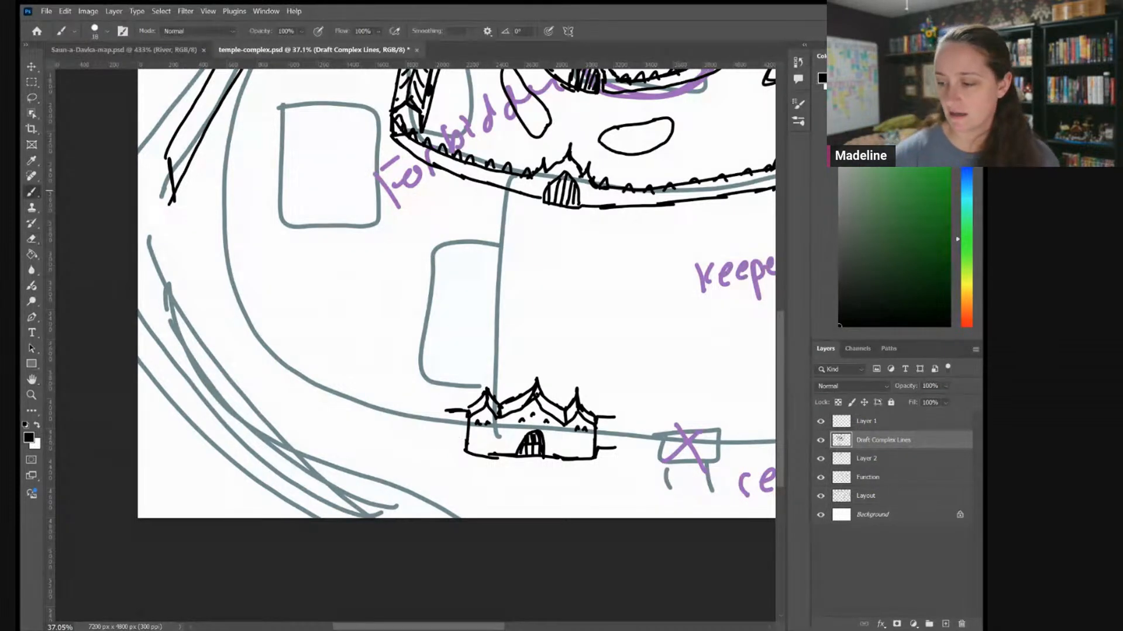
Draw a curved battlemented wall from the outer wall's left end to the precinct's front wall, plus a short wall piece beside the upper-left building
scroll(581, 444, down, 5)
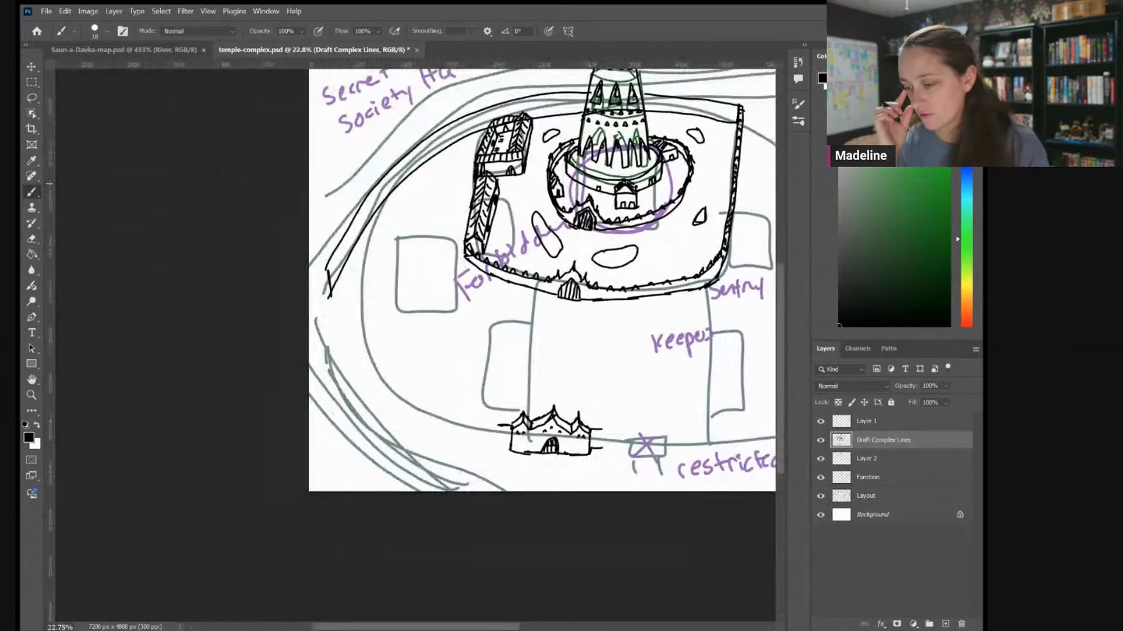
drag(542, 280, 491, 317)
scroll(646, 175, up, 3)
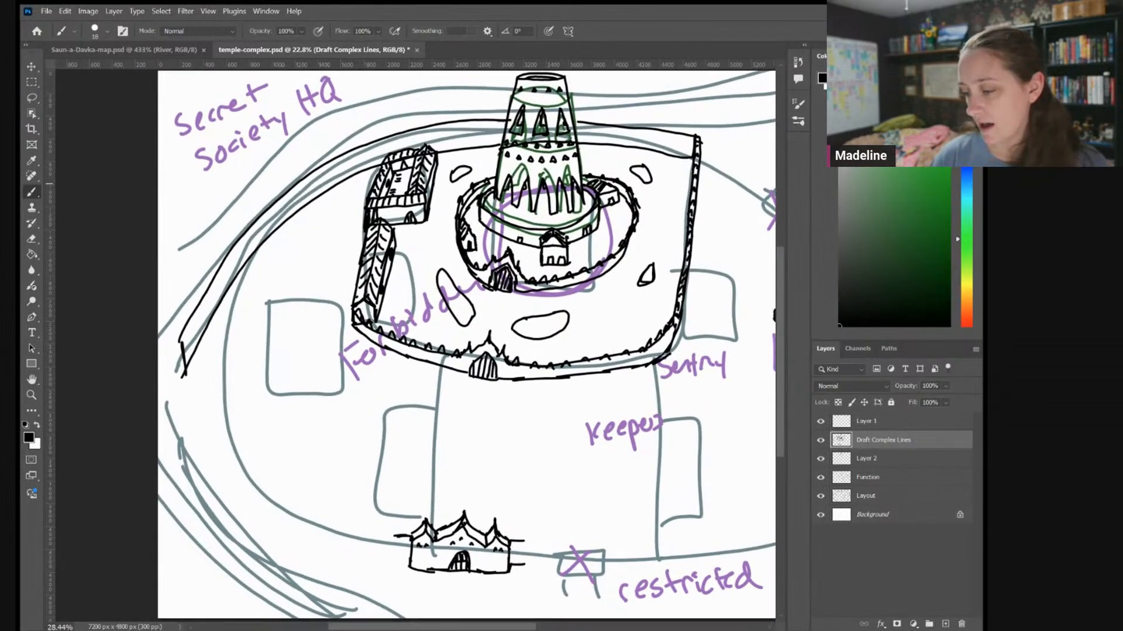
scroll(563, 175, up, 1)
mouse_move(478, 380)
mouse_down()
mouse_move(469, 431)
mouse_move(662, 362)
mouse_move(663, 348)
mouse_up()
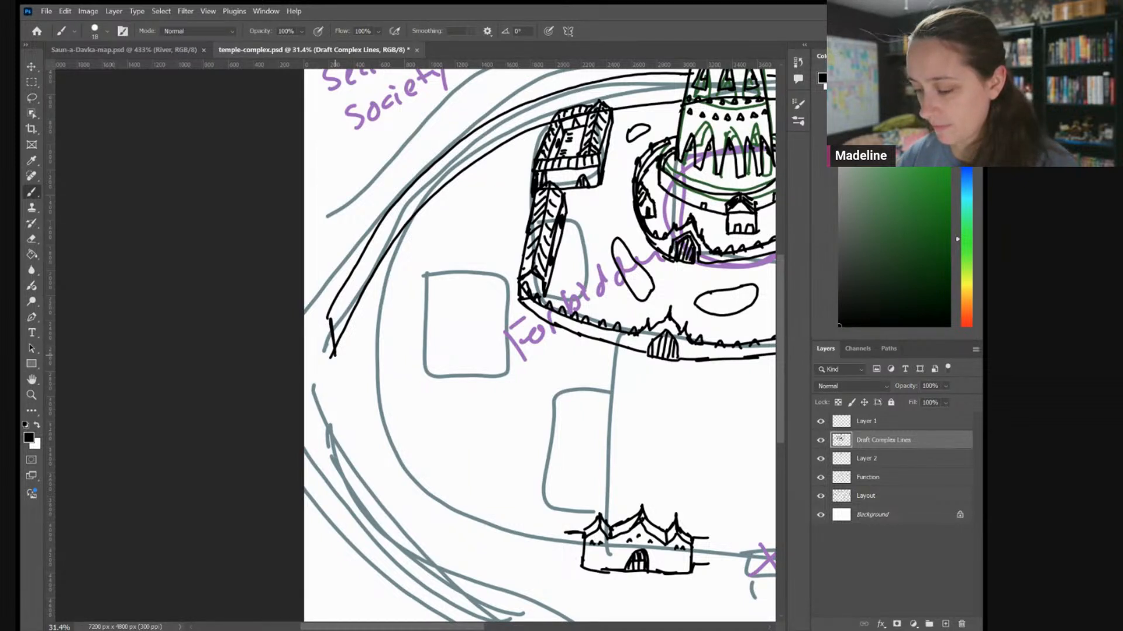
drag(335, 354, 335, 358)
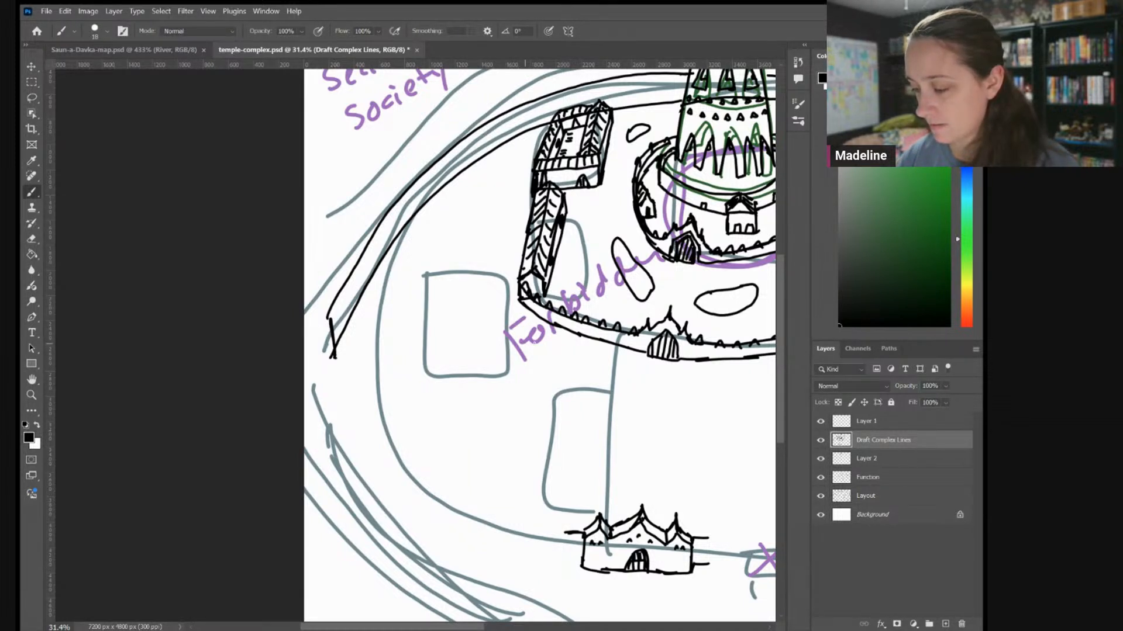
mouse_move(591, 337)
mouse_down()
mouse_move(491, 386)
mouse_move(427, 389)
mouse_move(332, 356)
mouse_move(343, 344)
mouse_move(407, 370)
mouse_move(494, 367)
mouse_move(588, 326)
mouse_up()
mouse_move(336, 343)
mouse_down()
mouse_move(396, 366)
mouse_move(478, 368)
mouse_move(579, 337)
mouse_up()
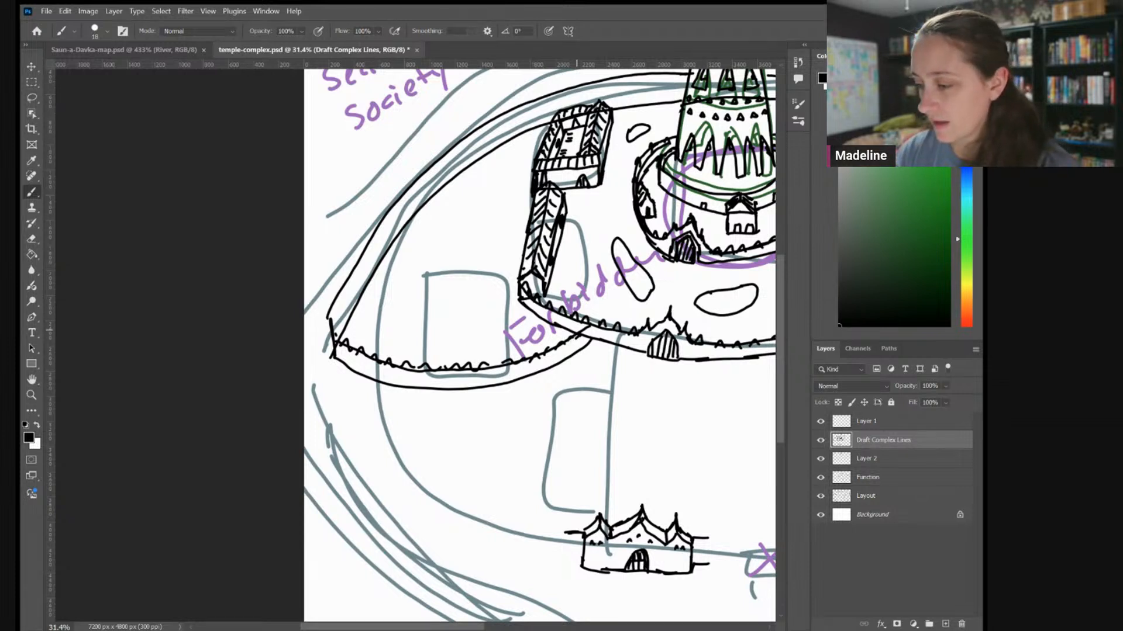
mouse_move(546, 129)
mouse_down()
mouse_move(522, 133)
mouse_move(549, 127)
mouse_move(517, 123)
mouse_move(533, 117)
mouse_move(546, 115)
mouse_move(518, 132)
mouse_up()
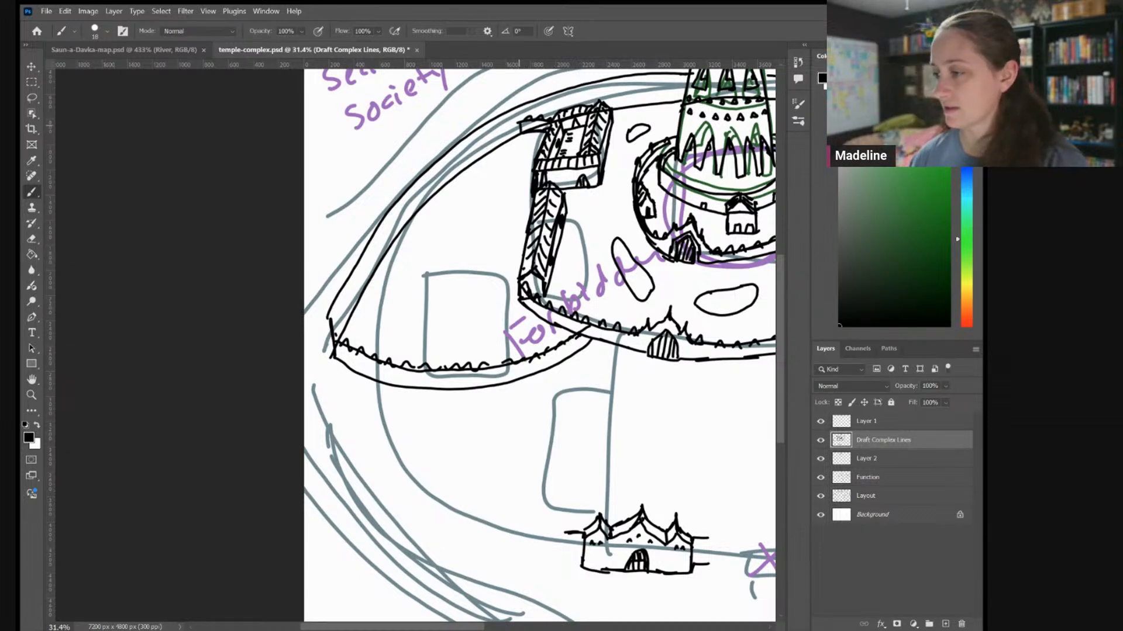
Review the drafted complex and examine the walled temple area and its surroundings on the Saun-a-Davka city map
scroll(539, 345, down, 3)
scroll(539, 345, right, 3)
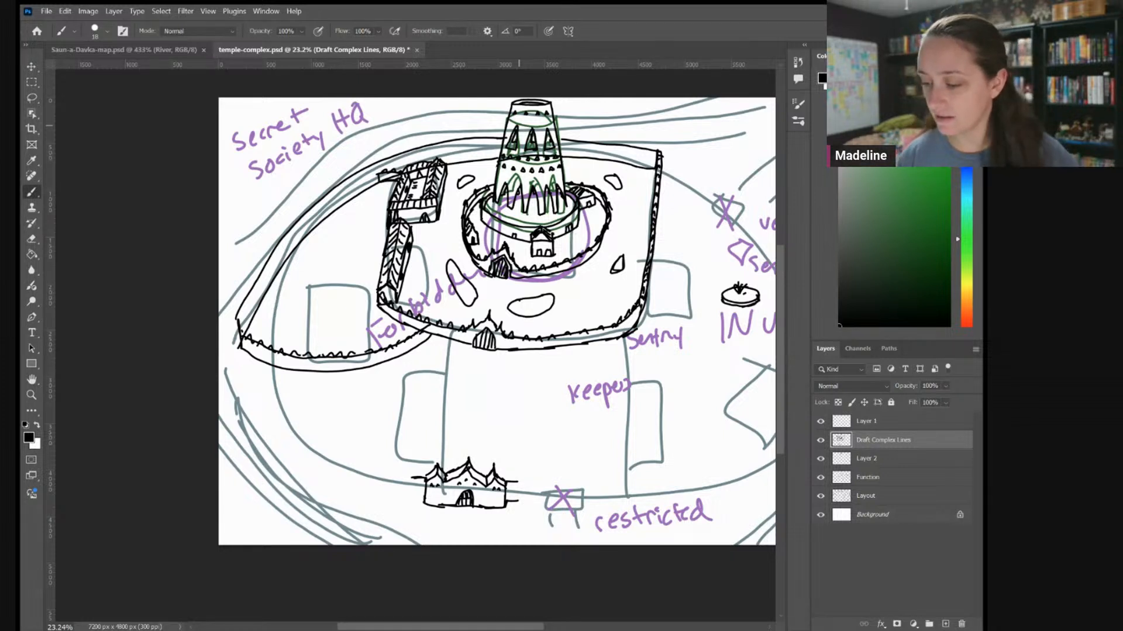
drag(519, 126, 599, 111)
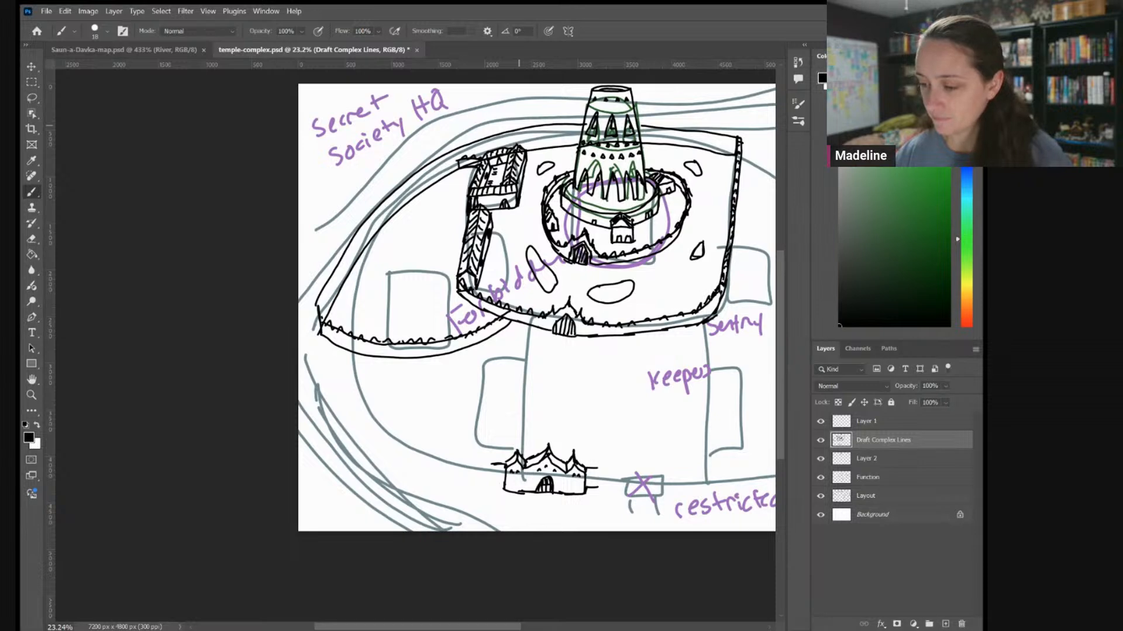
scroll(437, 353, up, 3)
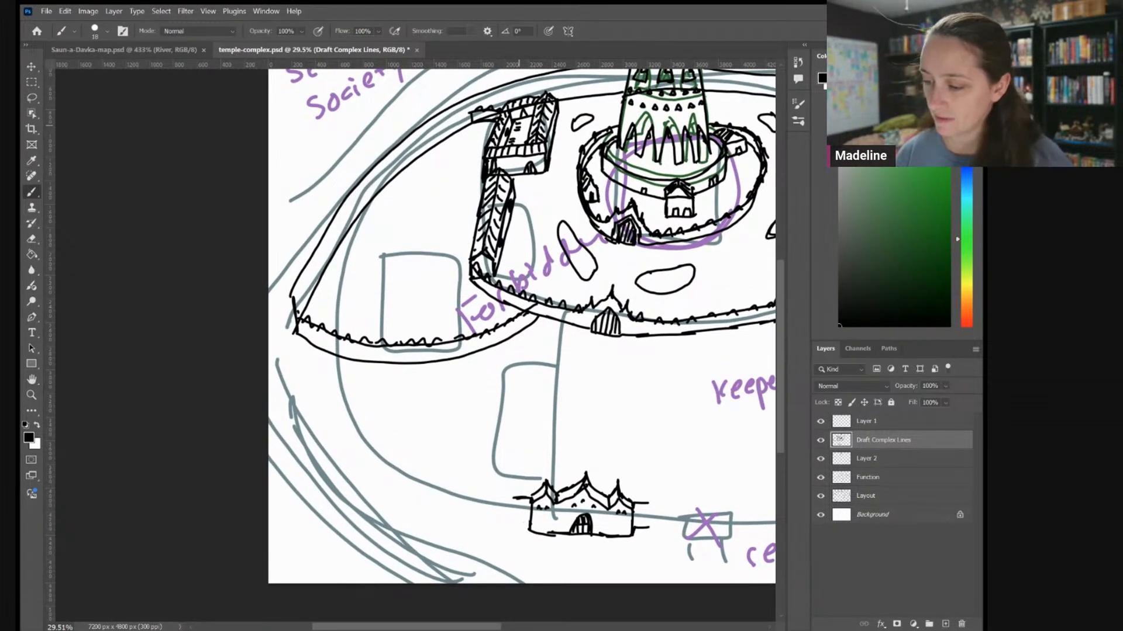
scroll(597, 299, down, 2)
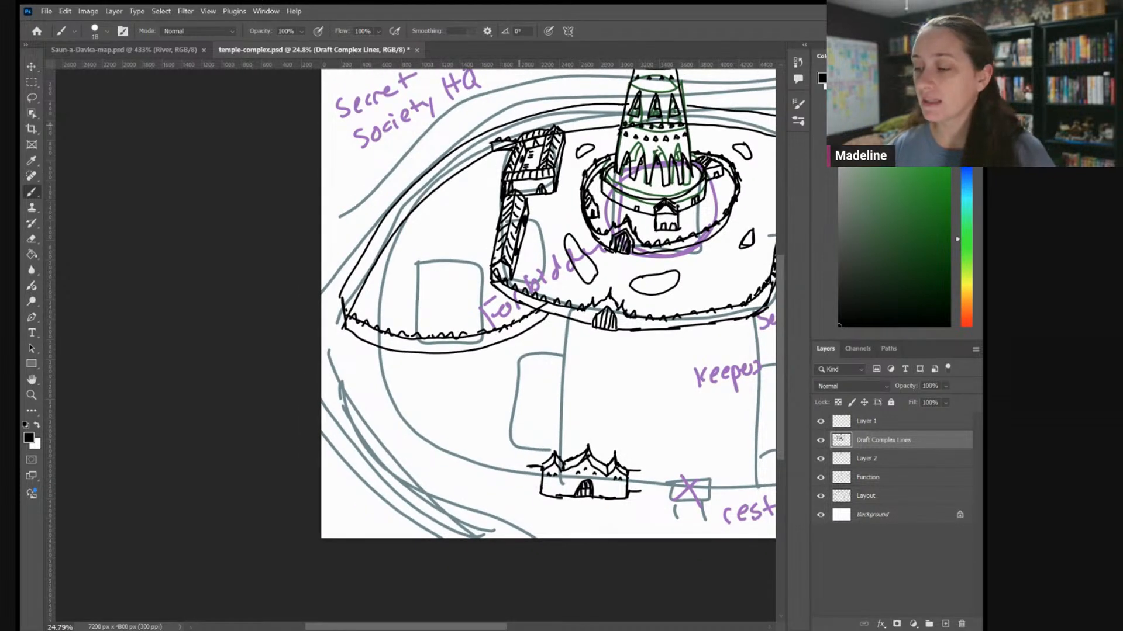
scroll(665, 261, down, 5)
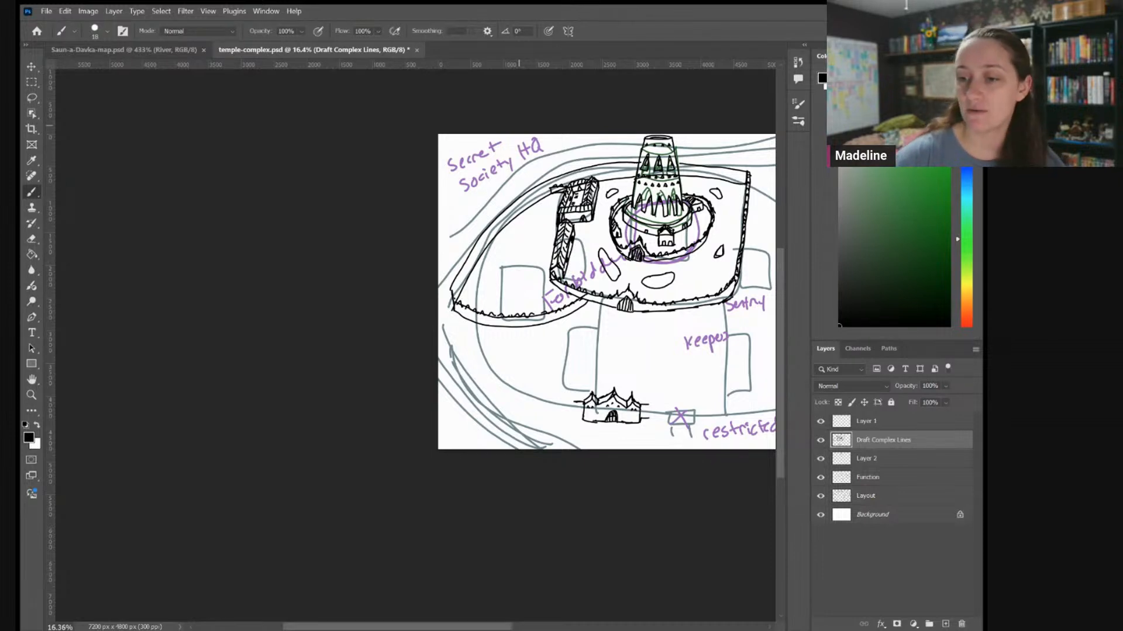
click(136, 49)
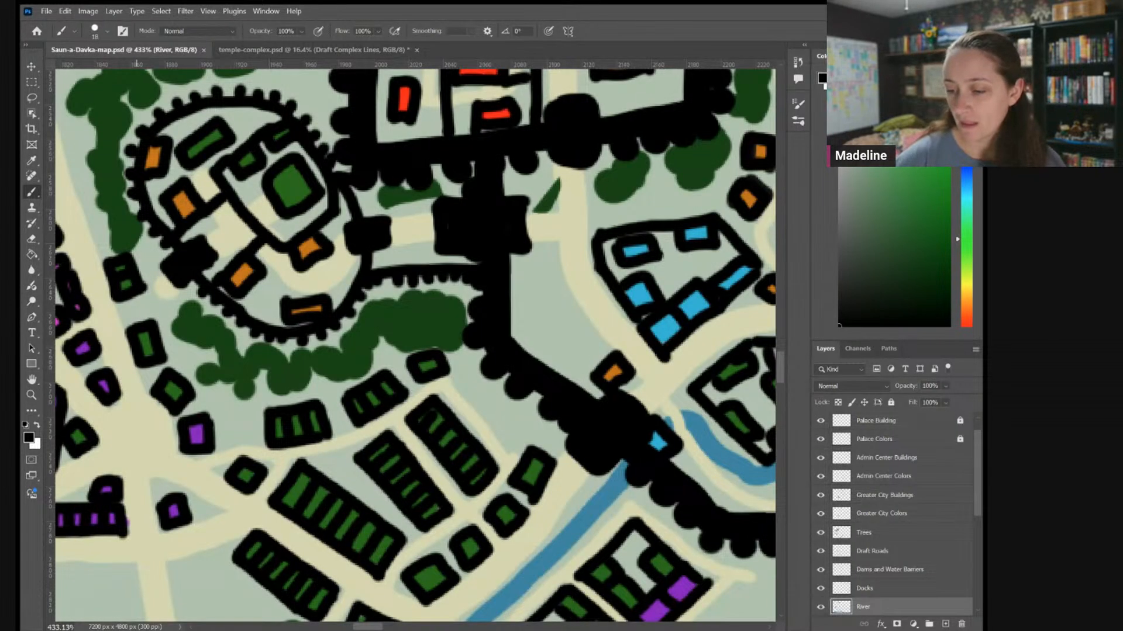
scroll(415, 345, left, 5)
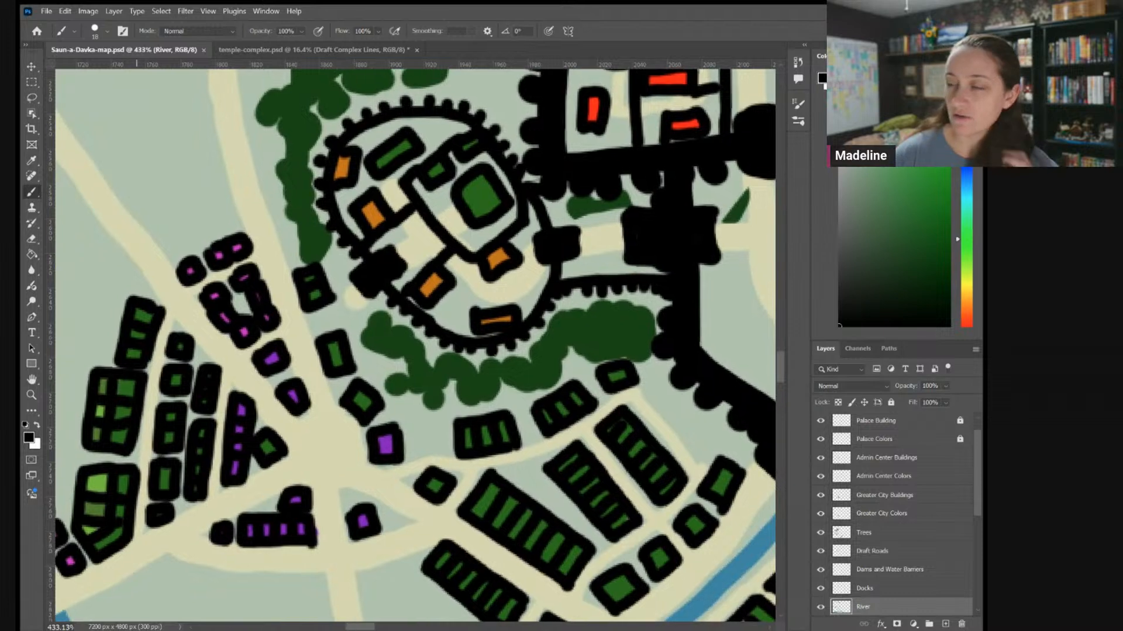
drag(415, 345, 476, 297)
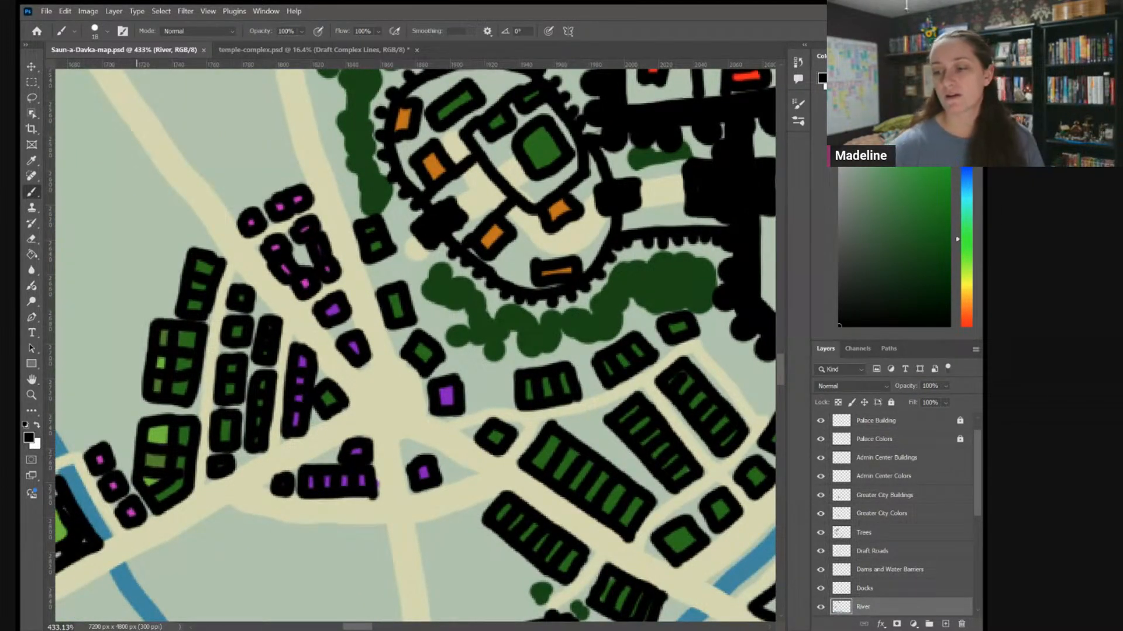
scroll(415, 345, up, 1)
scroll(415, 345, up, 2)
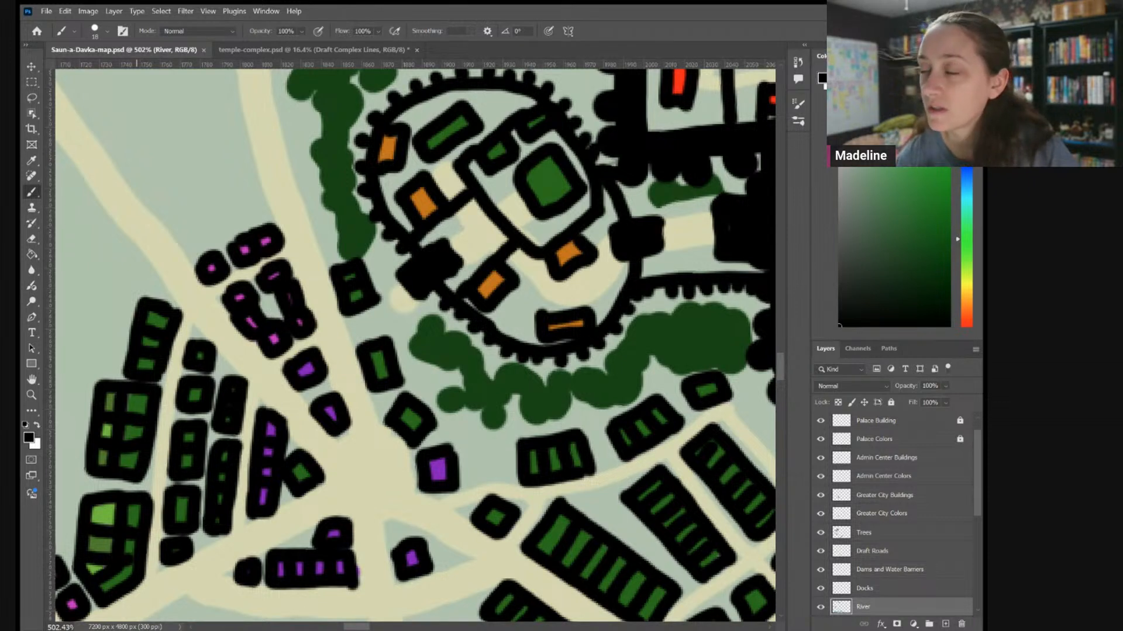
scroll(414, 345, up, 1)
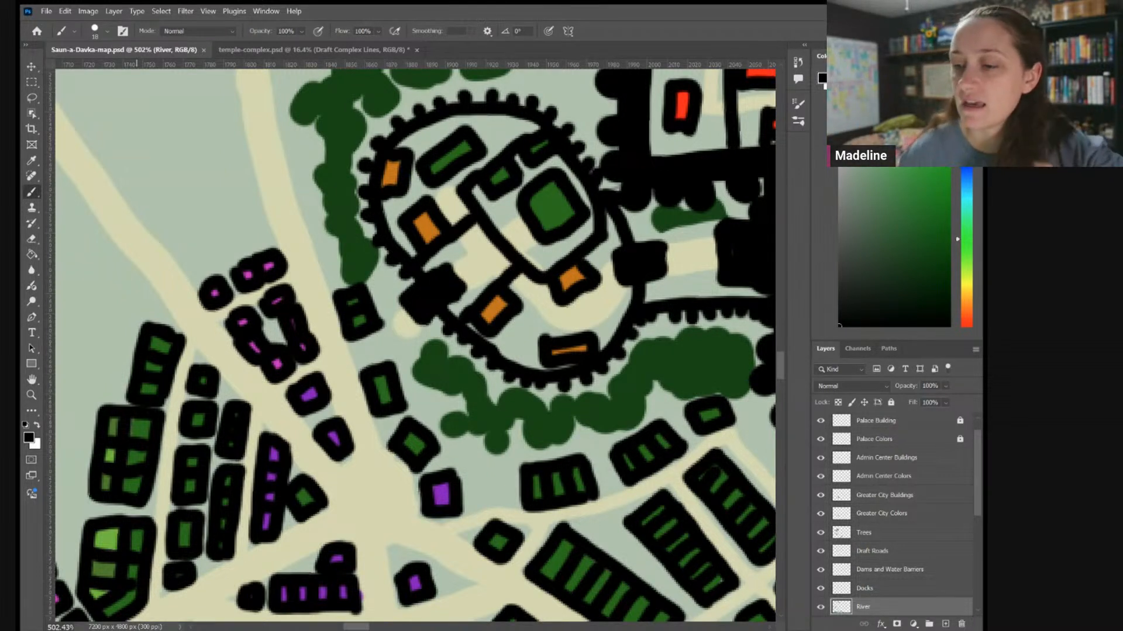
Return to temple-complex.psd and draw an L-shaped lower storey with a hatched roof edge inside the curved outer wall's enclosure
click(316, 50)
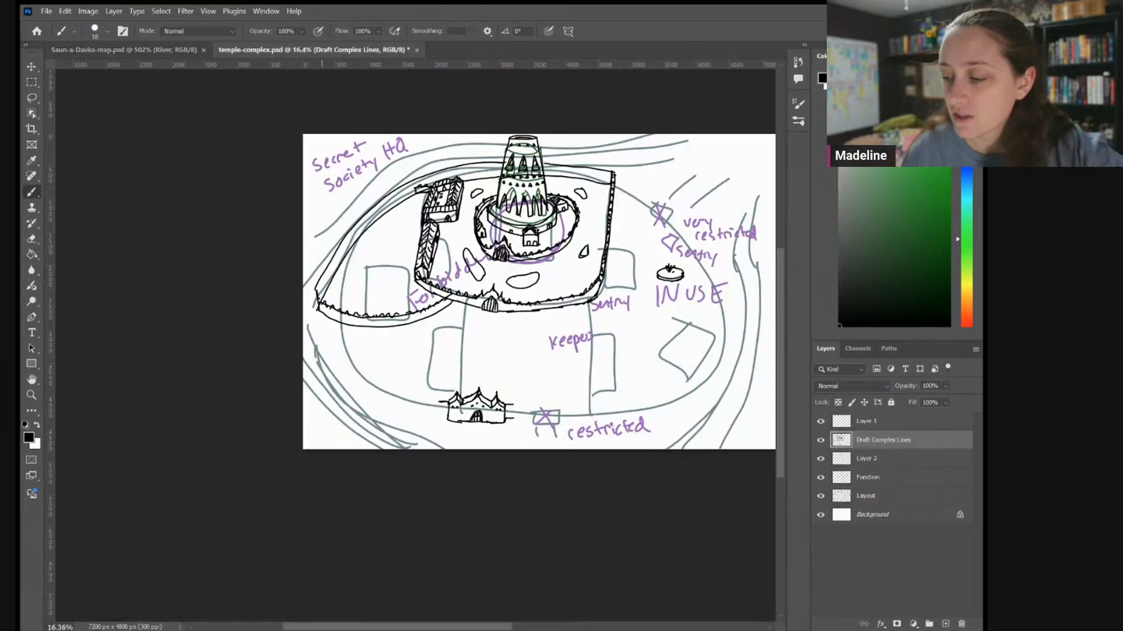
scroll(390, 244, up, 5)
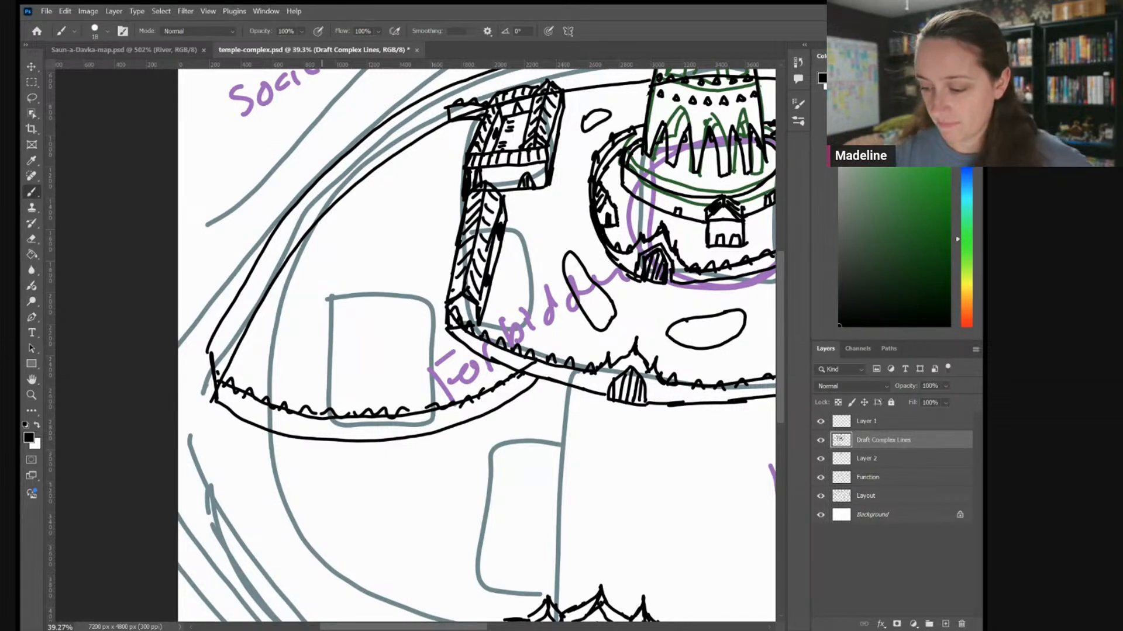
mouse_move(305, 271)
mouse_down()
mouse_move(362, 274)
mouse_move(363, 292)
mouse_move(293, 272)
mouse_move(294, 291)
mouse_move(363, 291)
mouse_move(389, 212)
mouse_move(393, 236)
mouse_move(366, 291)
mouse_up()
drag(293, 269, 300, 262)
mouse_move(387, 209)
mouse_down()
mouse_move(354, 259)
mouse_move(361, 270)
mouse_move(338, 260)
mouse_move(354, 259)
mouse_move(319, 266)
mouse_move(356, 266)
mouse_move(384, 214)
mouse_up()
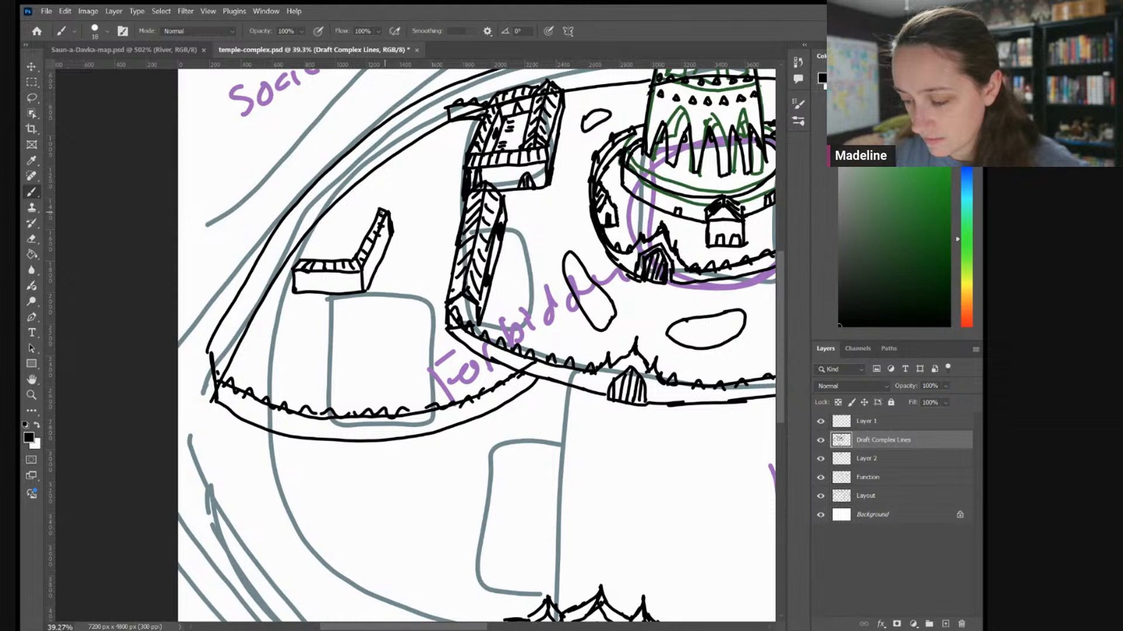
Draw a smaller upper storey with a sloping roof on the L-shaped base, and clean up its outer edge with the Eraser
mouse_move(300, 261)
mouse_down()
mouse_move(300, 237)
mouse_move(353, 237)
mouse_move(353, 257)
mouse_move(376, 187)
mouse_up()
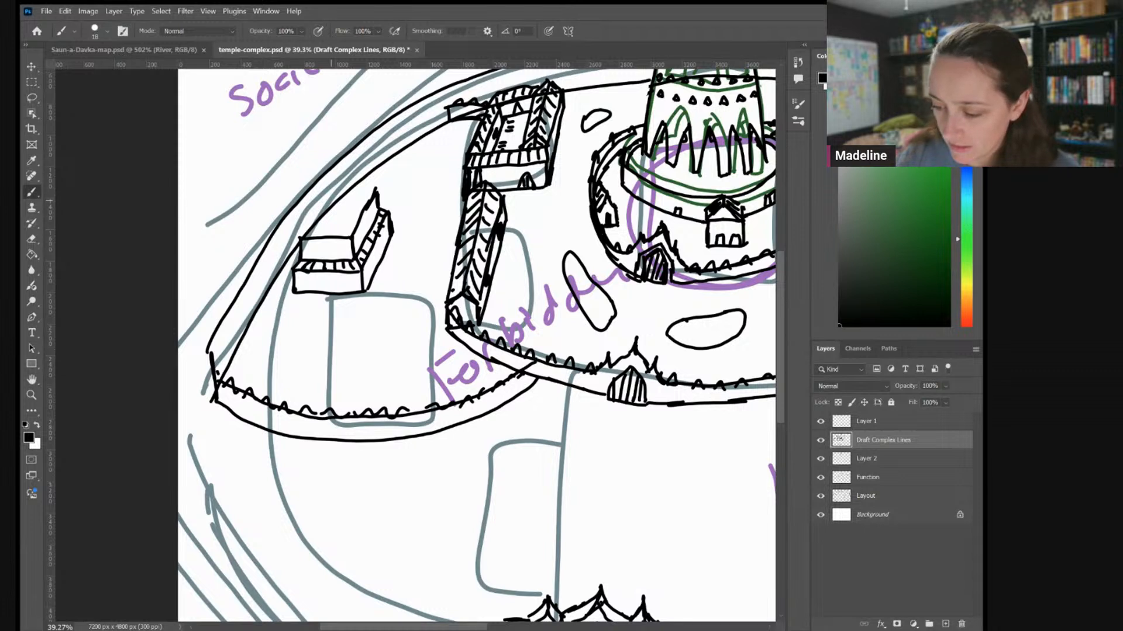
mouse_move(346, 227)
mouse_down()
mouse_move(352, 237)
mouse_move(310, 225)
mouse_up()
mouse_move(376, 190)
mouse_down()
mouse_move(327, 185)
mouse_move(308, 223)
mouse_move(336, 225)
mouse_move(367, 182)
mouse_move(311, 221)
mouse_up()
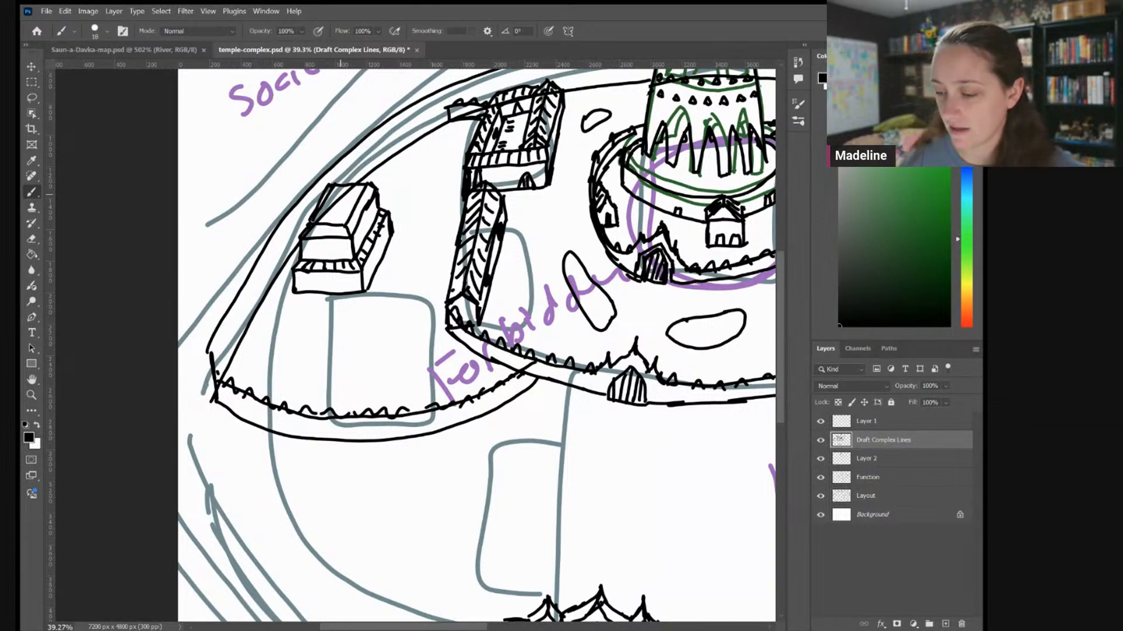
key(e)
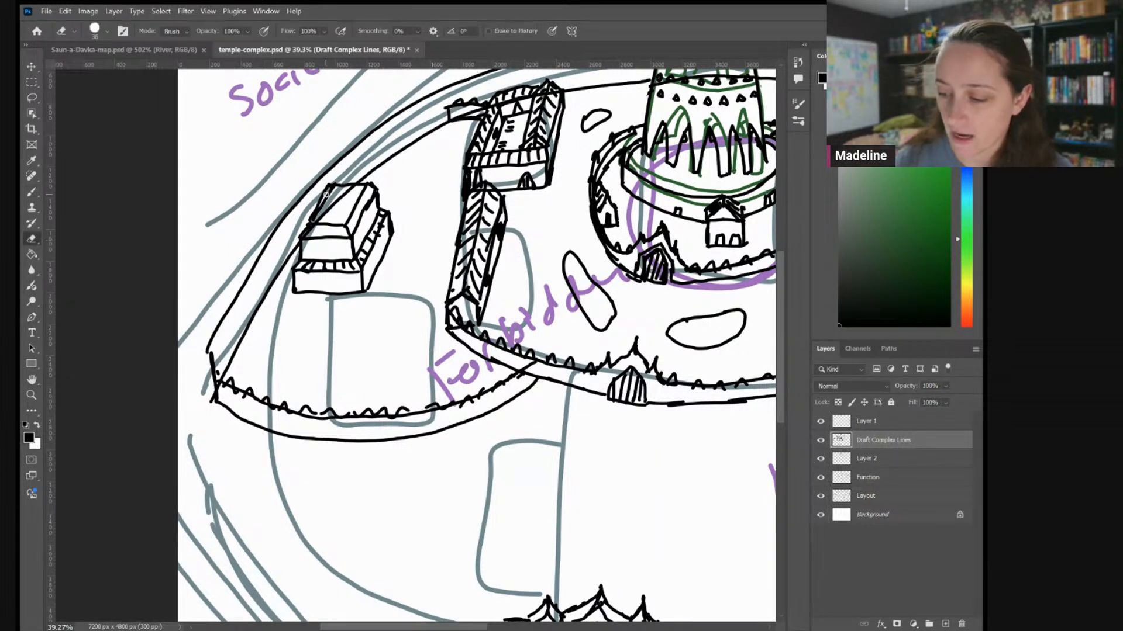
drag(328, 185, 309, 225)
key(b)
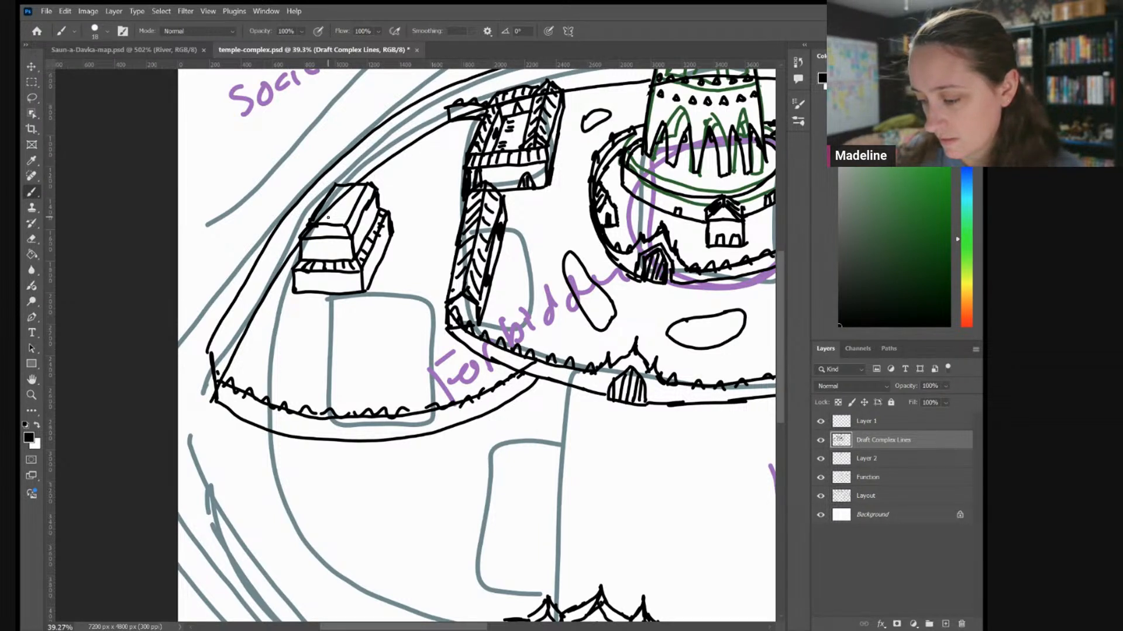
Hatch the two-storey building's upper roof and add small arched windows and a central door to its walls
mouse_move(340, 193)
mouse_down()
mouse_move(328, 220)
mouse_move(358, 197)
mouse_up()
mouse_move(349, 193)
mouse_down()
mouse_move(363, 197)
mouse_move(343, 209)
mouse_up()
mouse_move(343, 212)
mouse_down()
mouse_move(352, 218)
mouse_move(332, 222)
mouse_up()
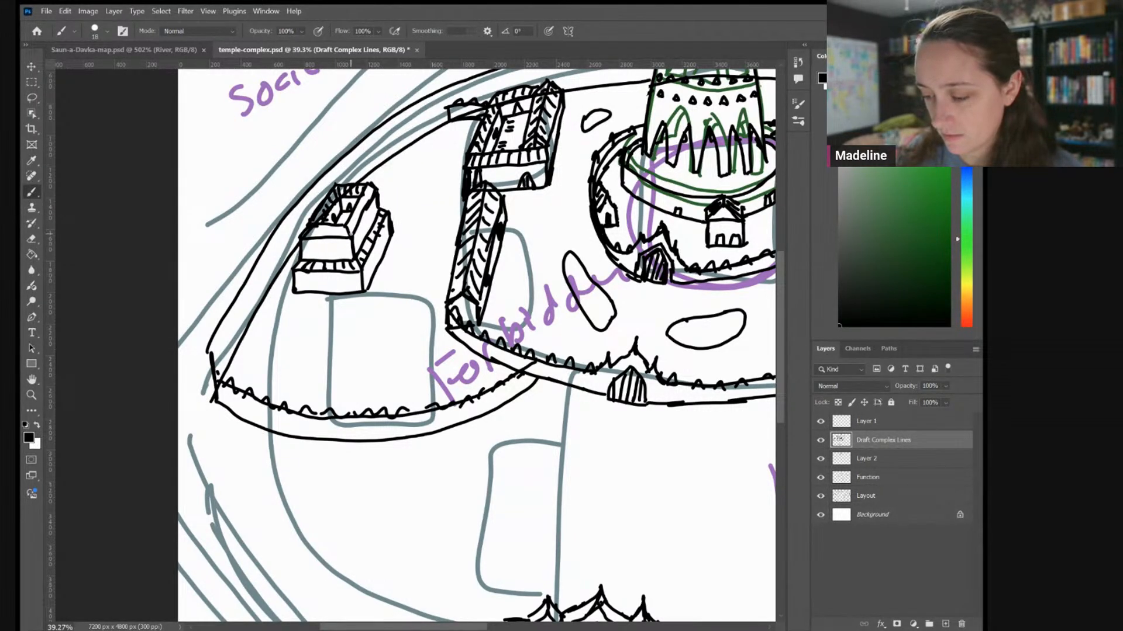
mouse_move(312, 225)
mouse_down()
mouse_move(351, 230)
mouse_move(372, 193)
mouse_move(345, 223)
mouse_up()
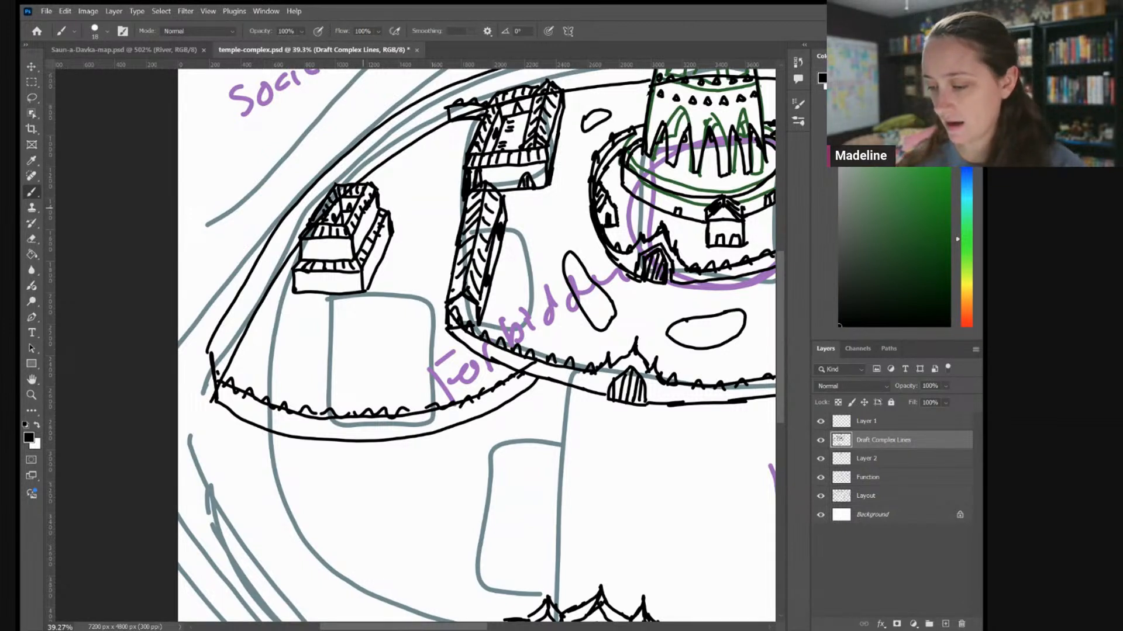
mouse_move(308, 253)
mouse_down()
mouse_move(345, 253)
mouse_move(378, 206)
mouse_up()
drag(375, 264, 384, 248)
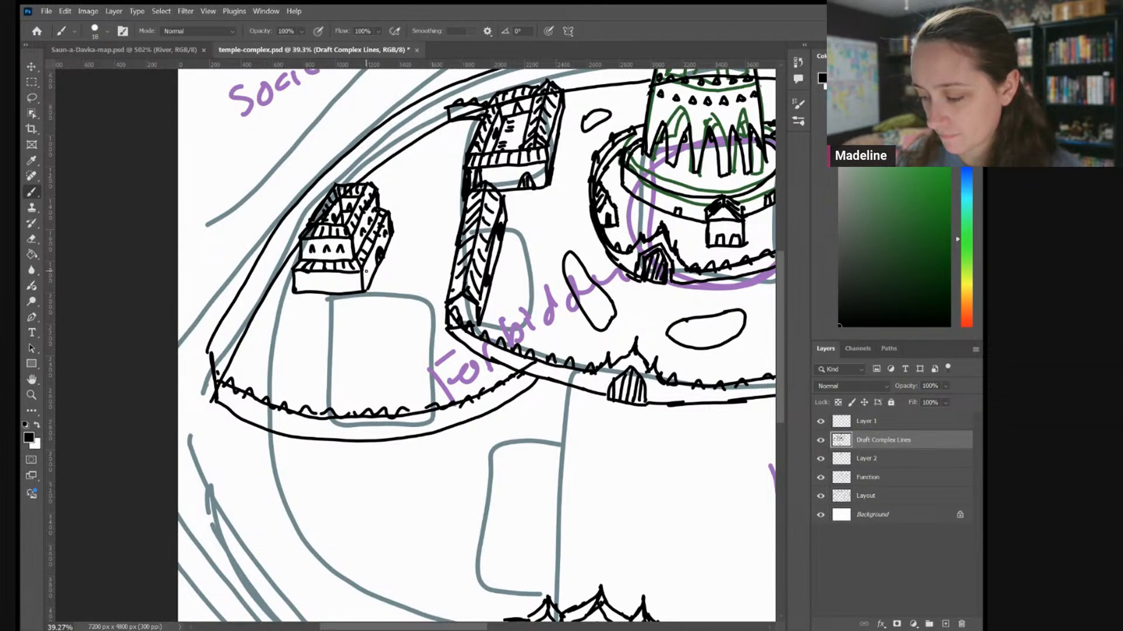
mouse_move(324, 293)
mouse_down()
mouse_move(357, 286)
mouse_move(306, 286)
mouse_move(319, 286)
mouse_up()
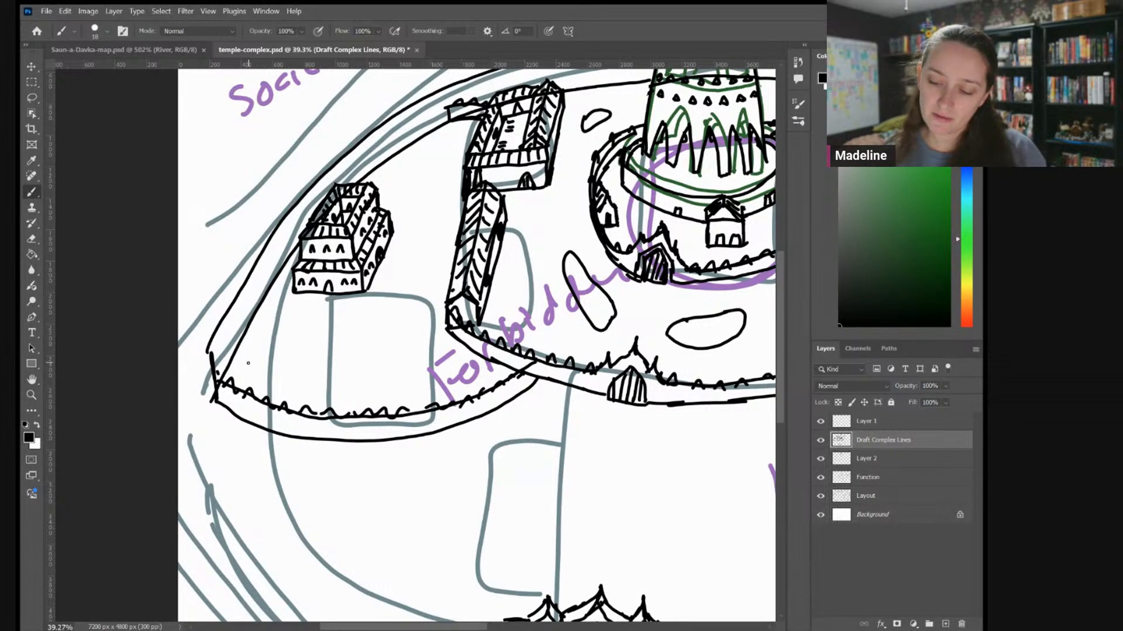
Draw a small gabled building near the outer wall's left end and a low hatched building against the battlements
mouse_move(243, 364)
mouse_down()
mouse_move(278, 365)
mouse_move(264, 326)
mouse_move(248, 358)
mouse_move(271, 322)
mouse_up()
mouse_move(275, 364)
mouse_down()
mouse_move(289, 322)
mouse_move(283, 314)
mouse_move(274, 335)
mouse_move(278, 310)
mouse_move(246, 373)
mouse_move(275, 376)
mouse_move(290, 322)
mouse_move(288, 334)
mouse_move(273, 332)
mouse_move(283, 343)
mouse_move(285, 326)
mouse_move(269, 314)
mouse_move(270, 338)
mouse_move(257, 350)
mouse_move(271, 326)
mouse_up()
drag(257, 374, 266, 368)
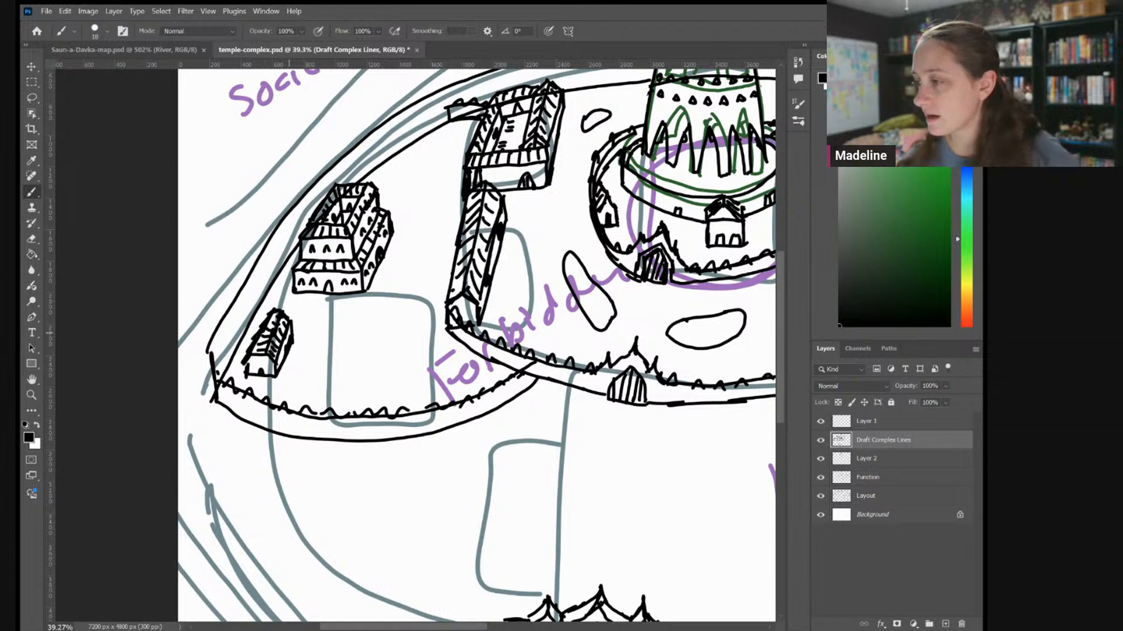
drag(253, 366, 268, 359)
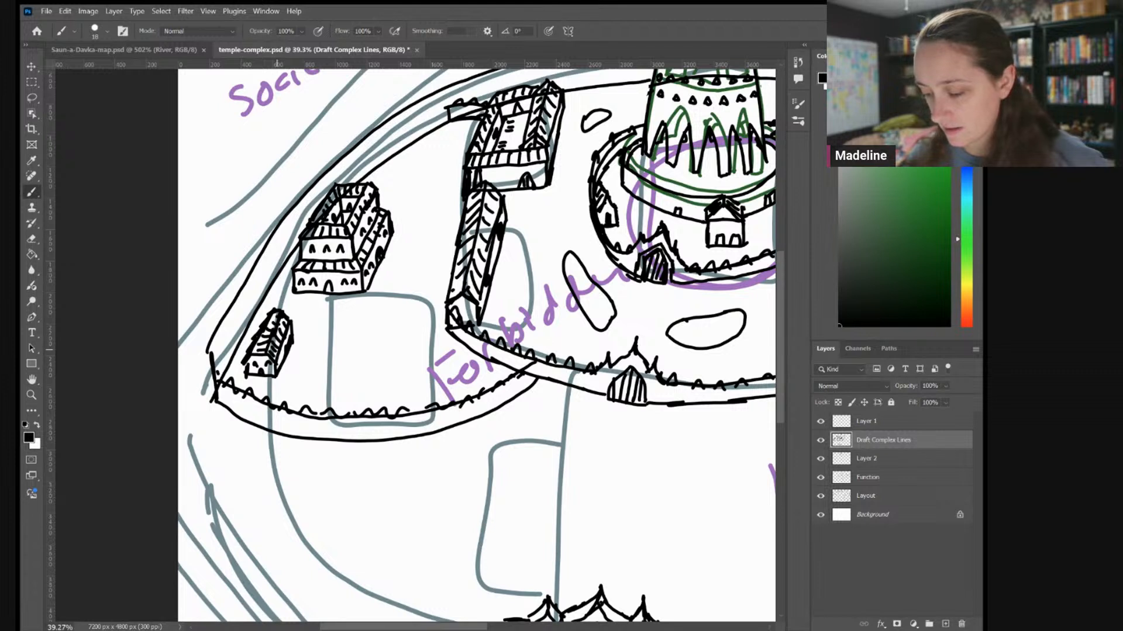
mouse_move(270, 402)
mouse_down()
mouse_move(284, 389)
mouse_move(330, 400)
mouse_move(326, 410)
mouse_move(291, 401)
mouse_move(333, 404)
mouse_up()
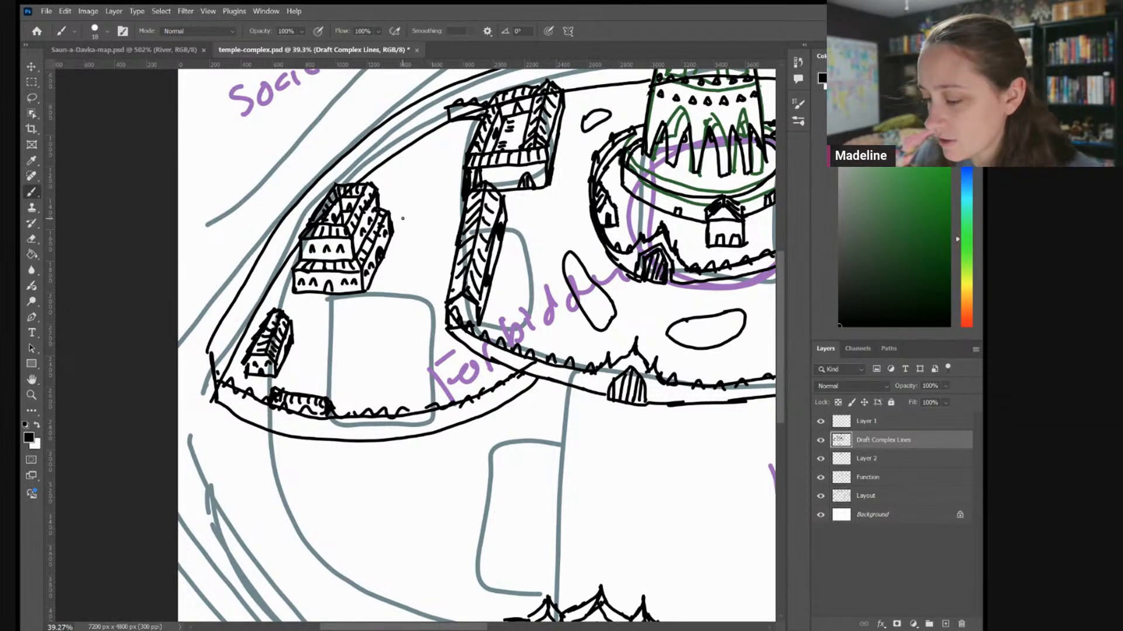
Draw a low arched wall linking the two-storey building to the long hall, with short horizontal ground lines behind it
mouse_move(460, 217)
mouse_down()
mouse_move(388, 208)
mouse_move(460, 206)
mouse_move(410, 211)
mouse_move(448, 214)
mouse_up()
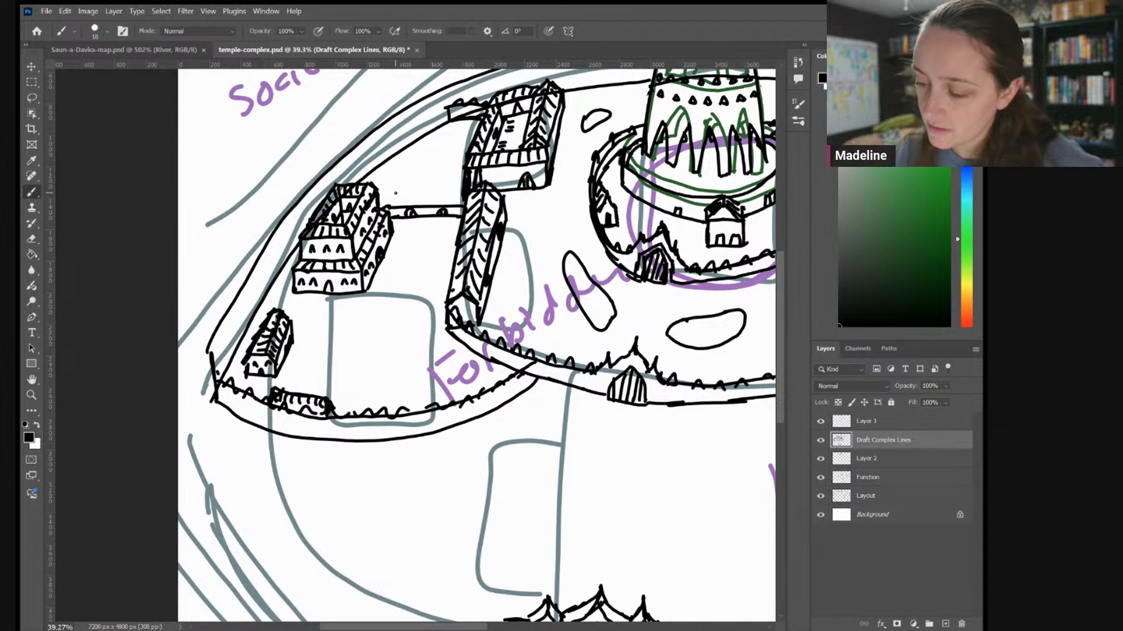
drag(378, 201, 397, 189)
drag(375, 192, 396, 182)
mouse_move(367, 185)
mouse_down()
mouse_move(401, 173)
mouse_move(389, 172)
mouse_up()
drag(391, 171, 397, 166)
drag(388, 168, 402, 160)
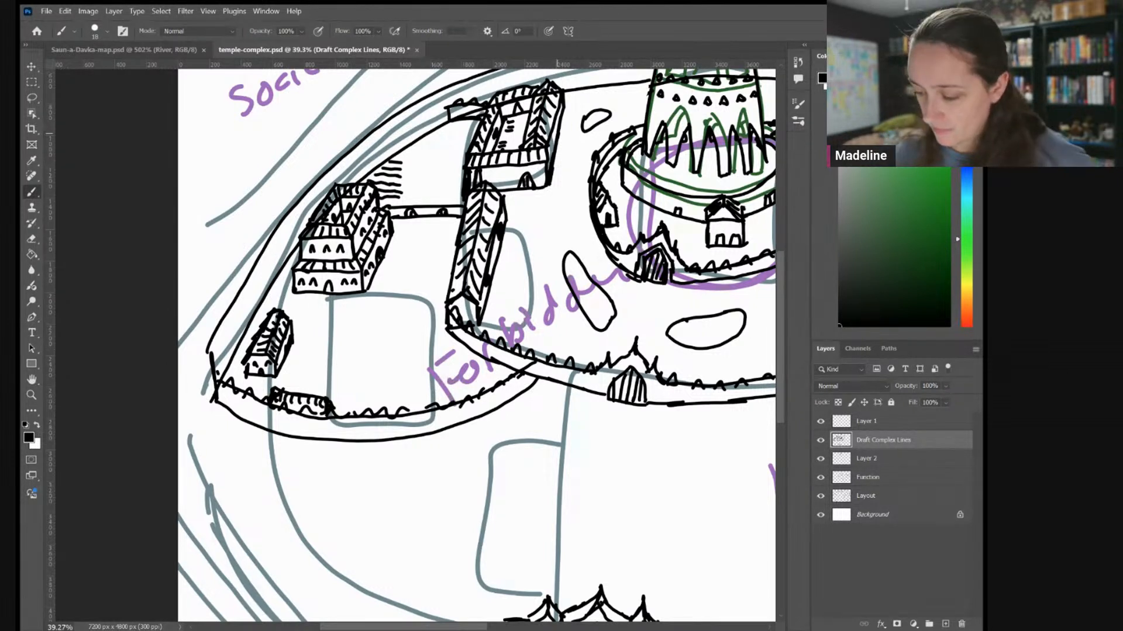
Draw a double-edged plot filled with wavy lines in the enclosure's lower right corner, against the battlemented wall
mouse_move(397, 346)
mouse_down()
mouse_move(430, 345)
mouse_move(405, 355)
mouse_move(430, 357)
mouse_move(433, 380)
mouse_move(417, 398)
mouse_move(398, 334)
mouse_move(449, 334)
mouse_move(403, 327)
mouse_move(362, 412)
mouse_move(373, 401)
mouse_up()
drag(397, 333, 452, 334)
drag(401, 342, 367, 413)
drag(437, 346, 478, 359)
drag(440, 366, 494, 372)
mouse_move(439, 377)
mouse_down()
mouse_move(476, 378)
mouse_move(452, 394)
mouse_up()
mouse_move(445, 401)
mouse_down()
mouse_move(454, 398)
mouse_move(439, 401)
mouse_up()
drag(380, 404, 391, 400)
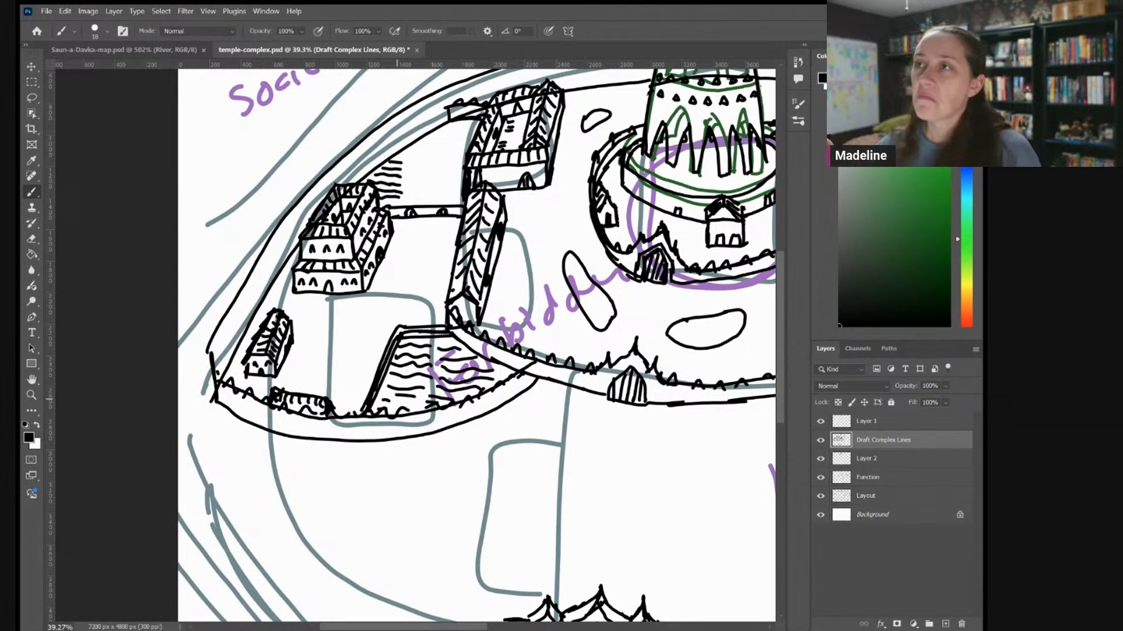
Extend the ground lines behind the arched wall with short dashes, and draw small buildings beside the long hall and the upper wall piece
drag(407, 154, 414, 160)
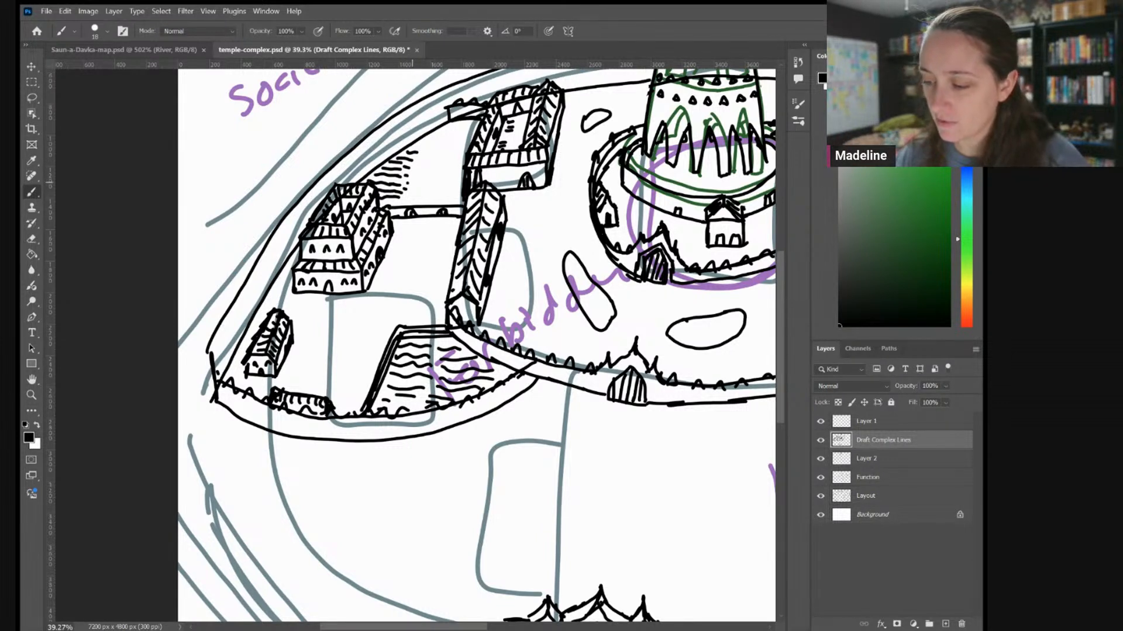
drag(390, 203, 417, 200)
drag(415, 150, 427, 142)
mouse_move(414, 159)
mouse_down()
mouse_move(468, 189)
mouse_move(449, 204)
mouse_up()
drag(463, 163, 449, 186)
mouse_move(465, 160)
mouse_down()
mouse_move(457, 169)
mouse_move(457, 148)
mouse_move(456, 163)
mouse_up()
drag(476, 125, 466, 138)
mouse_move(477, 126)
mouse_down()
mouse_move(427, 138)
mouse_move(452, 127)
mouse_move(426, 125)
mouse_move(417, 136)
mouse_move(433, 109)
mouse_up()
drag(431, 115, 465, 112)
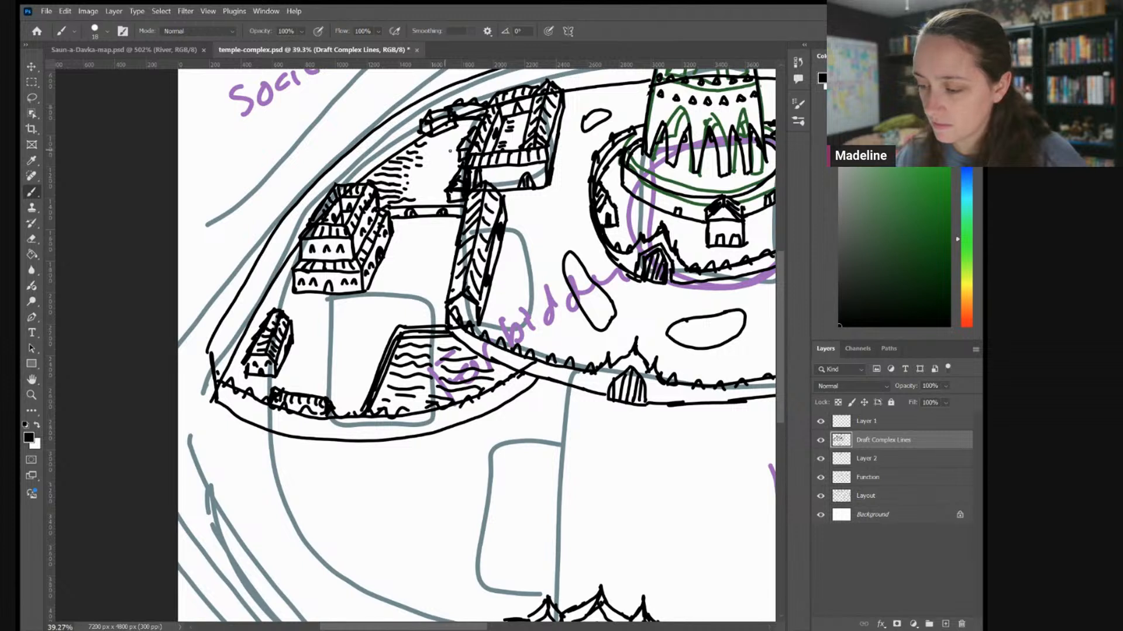
Outline the open ground between the arched wall and the upper small building with dotted and bumpy lines
mouse_move(429, 158)
mouse_down()
mouse_move(455, 159)
mouse_move(426, 141)
mouse_up()
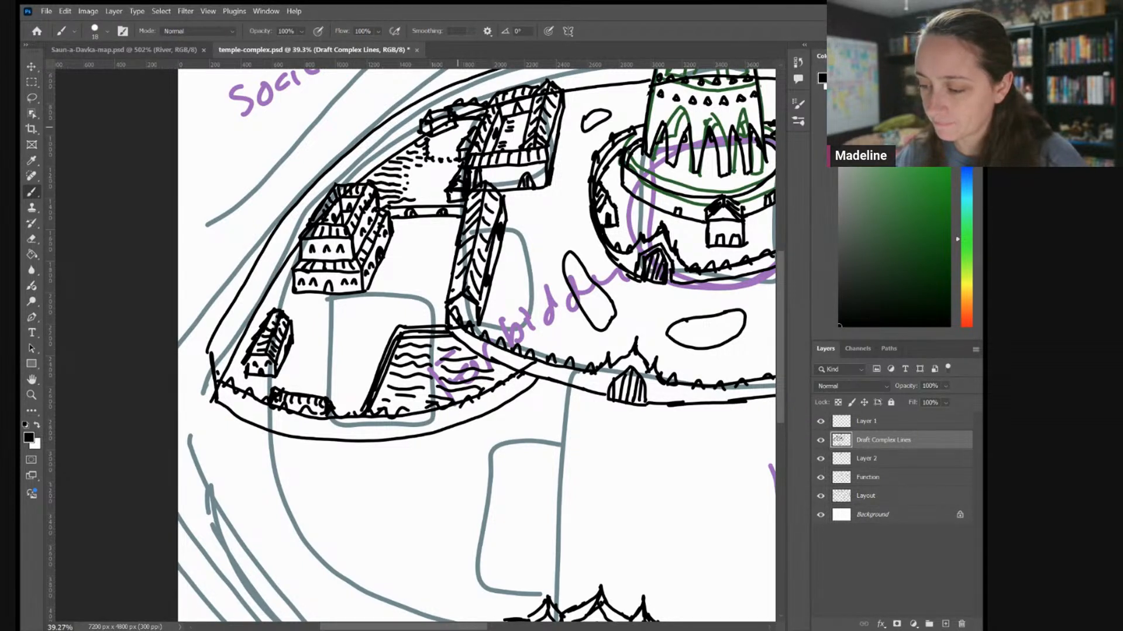
mouse_move(444, 193)
mouse_down()
mouse_move(416, 190)
mouse_move(436, 190)
mouse_up()
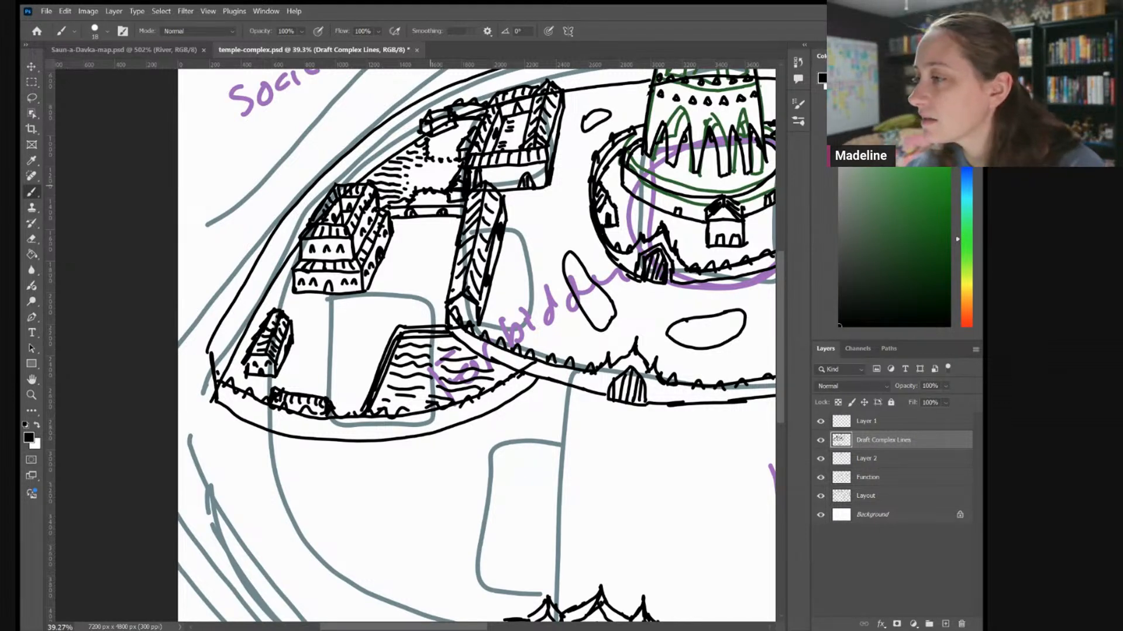
drag(431, 186, 458, 153)
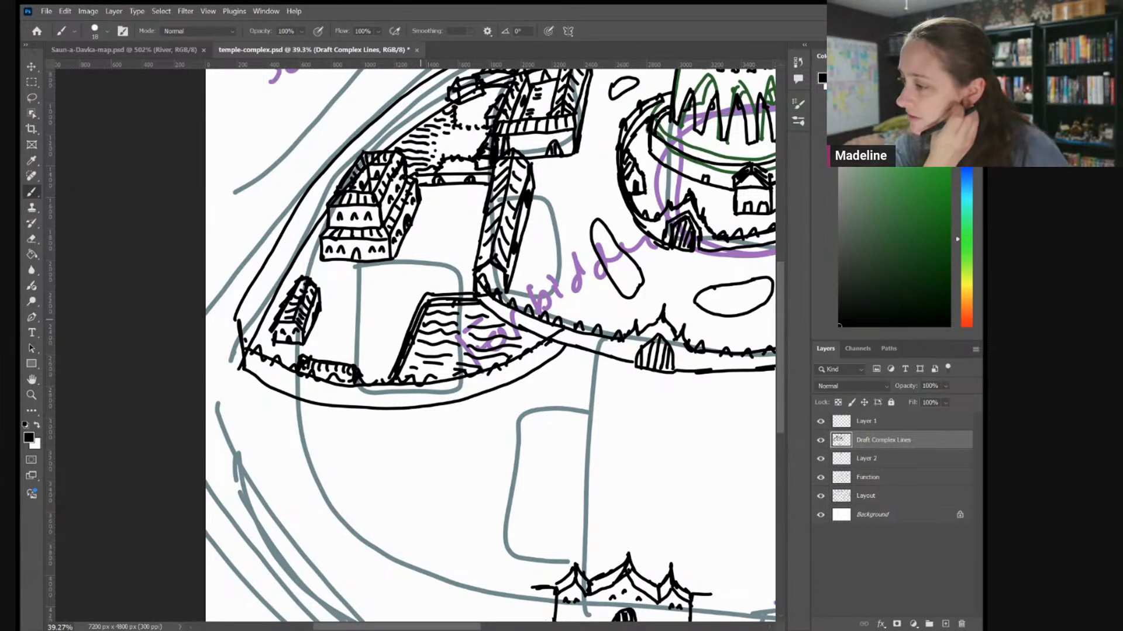
Draw small hatched sheds beside the wavy plot, at the long hall's lower corner and along the outer wall, and save the file
scroll(420, 320, left, 2)
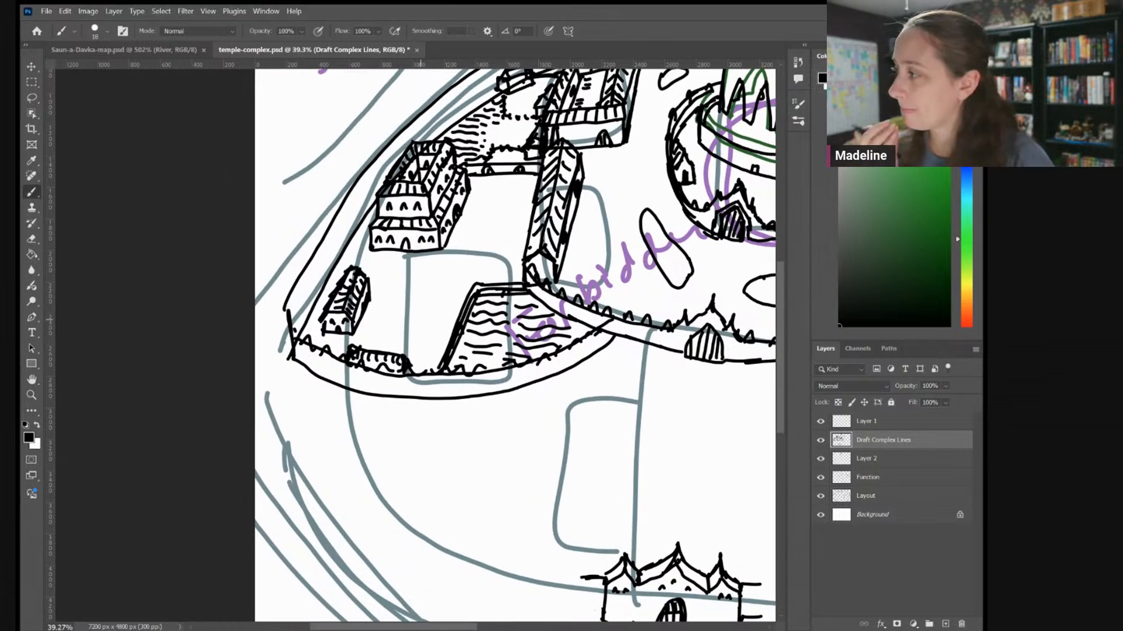
scroll(478, 261, up, 3)
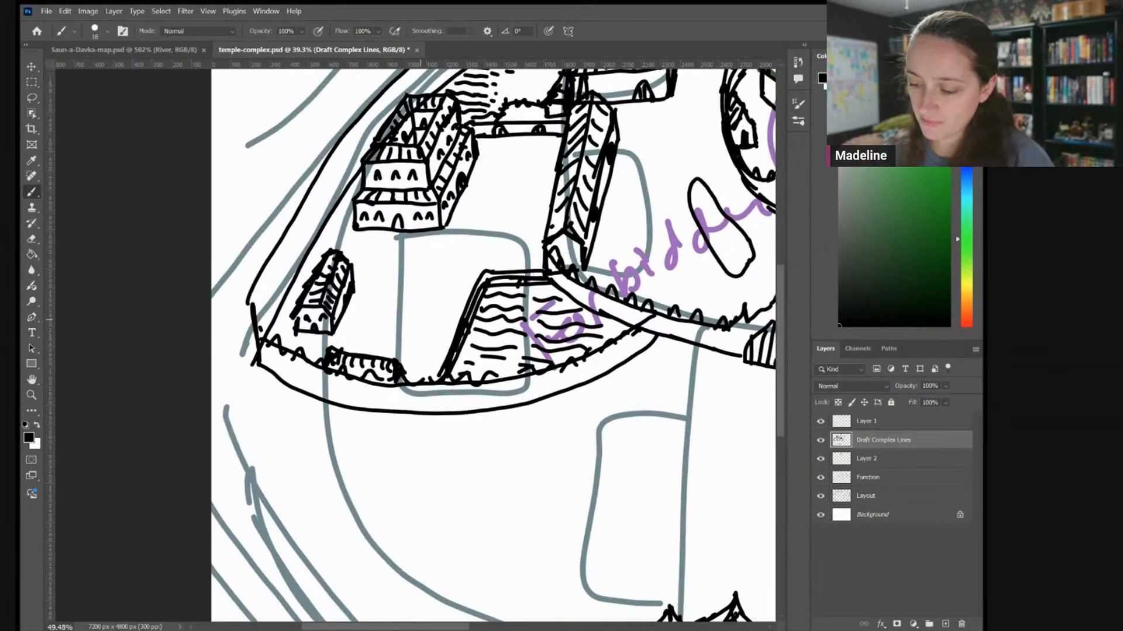
mouse_move(477, 262)
mouse_down()
mouse_move(442, 326)
mouse_move(482, 264)
mouse_up()
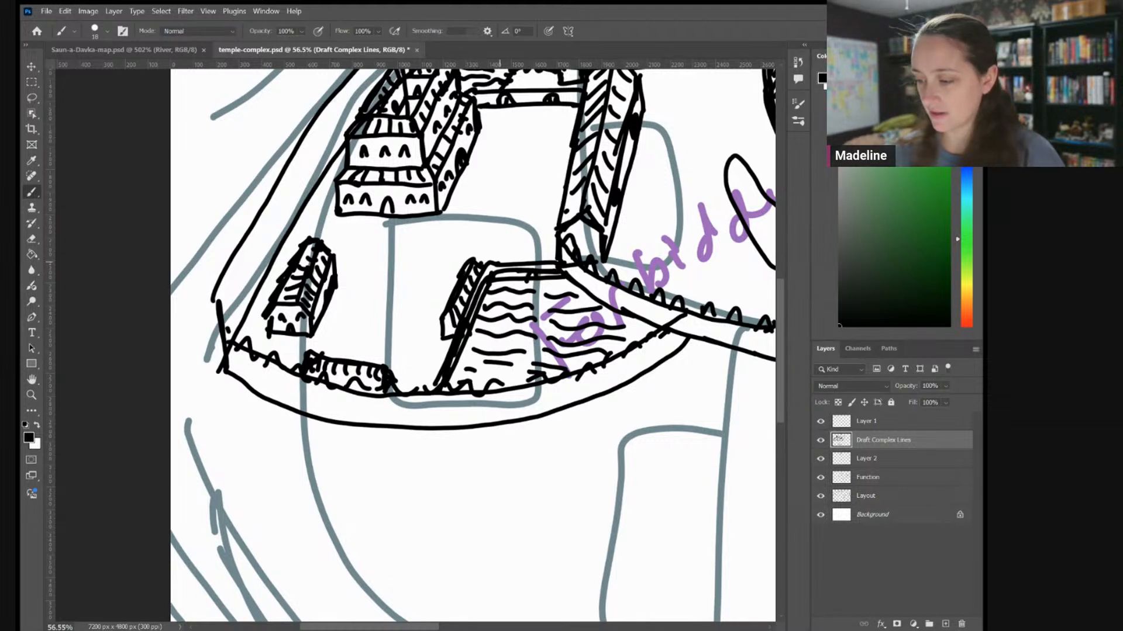
mouse_move(547, 223)
mouse_down()
mouse_move(541, 250)
mouse_move(557, 190)
mouse_move(541, 228)
mouse_move(560, 202)
mouse_move(550, 213)
mouse_up()
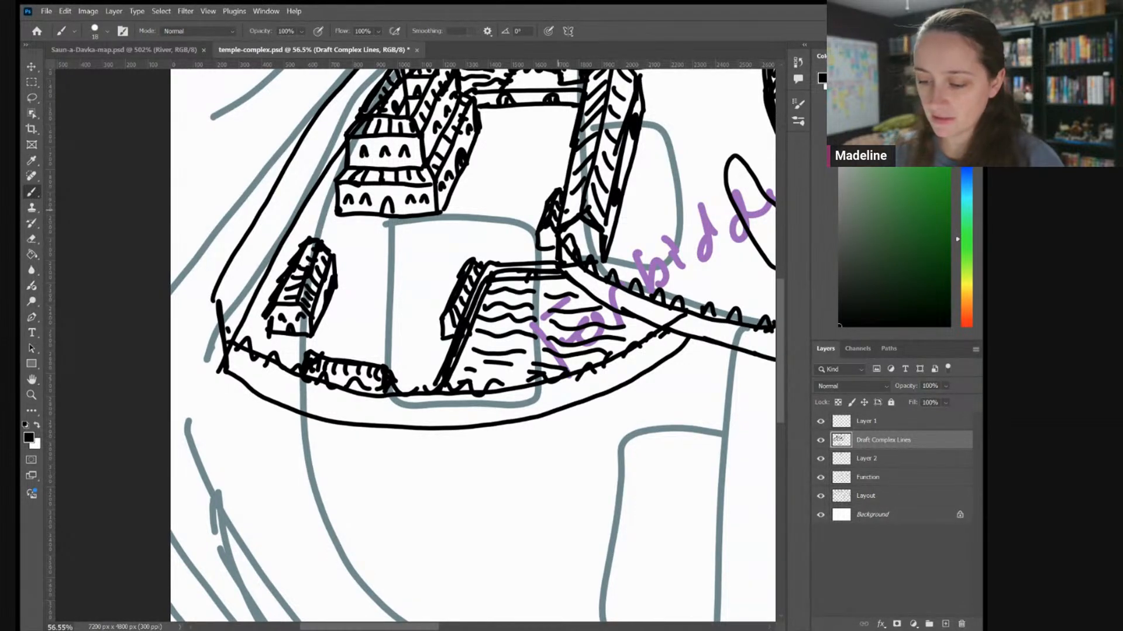
mouse_move(285, 216)
mouse_down()
mouse_move(277, 237)
mouse_move(297, 231)
mouse_move(292, 197)
mouse_move(315, 220)
mouse_move(321, 196)
mouse_move(301, 237)
mouse_move(296, 200)
mouse_move(312, 190)
mouse_up()
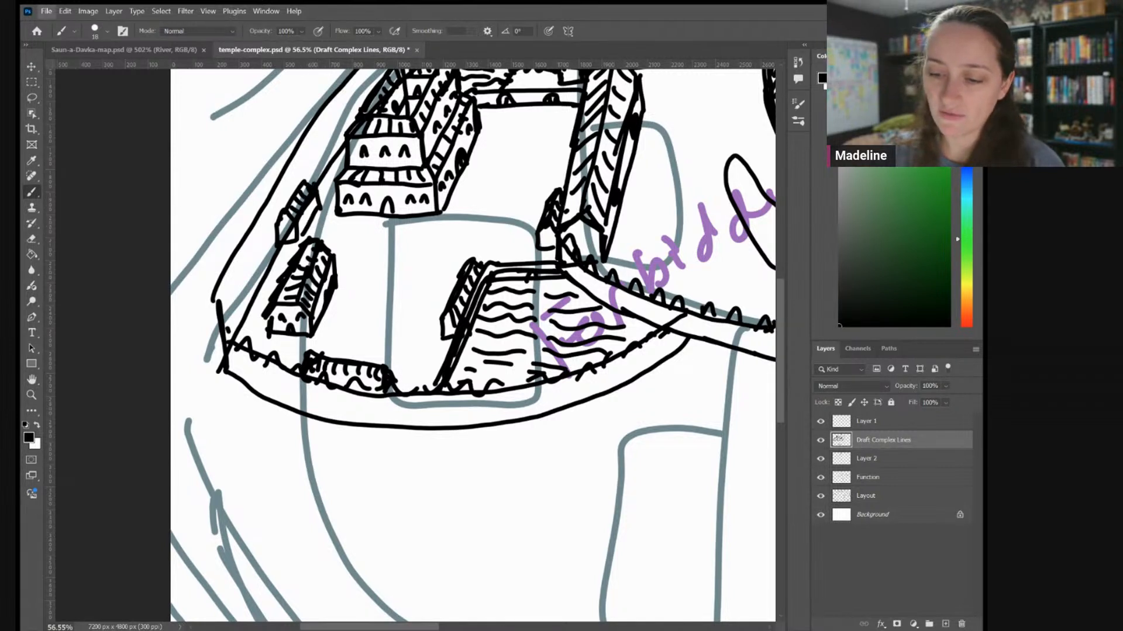
key(ctrl+s)
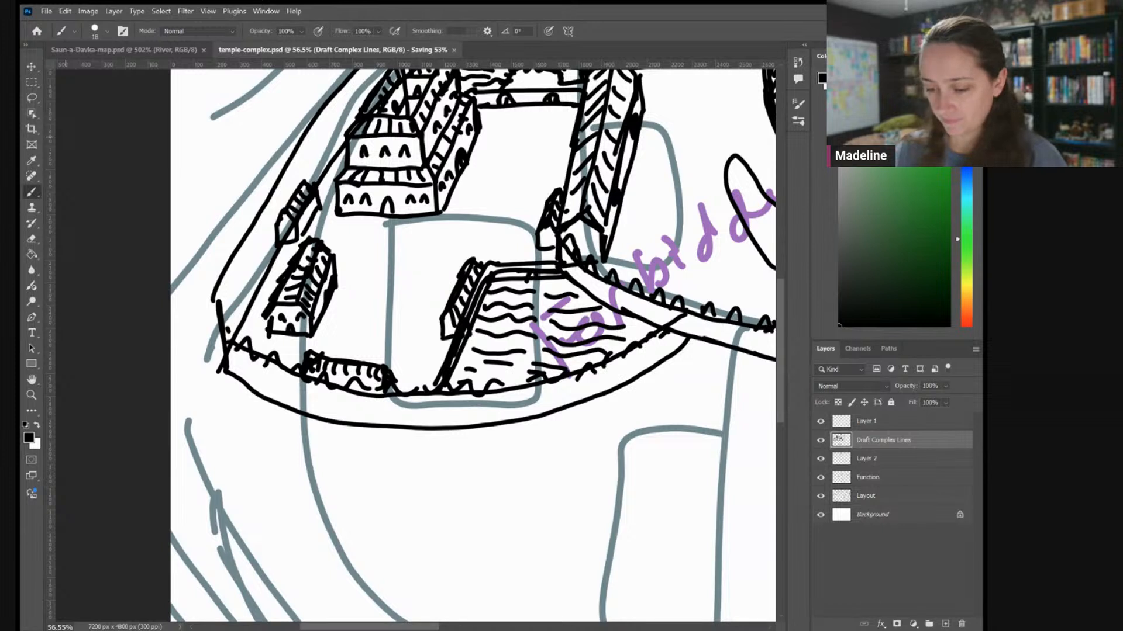
Draw a narrow hatched shed in the outer wall's left corner and a low annex with arches beside the two-storey building
mouse_move(231, 333)
mouse_down()
mouse_move(242, 339)
mouse_move(248, 295)
mouse_move(257, 301)
mouse_move(246, 333)
mouse_move(243, 319)
mouse_move(237, 328)
mouse_up()
drag(258, 307, 244, 344)
drag(248, 333, 243, 347)
scroll(572, 379, down, 2)
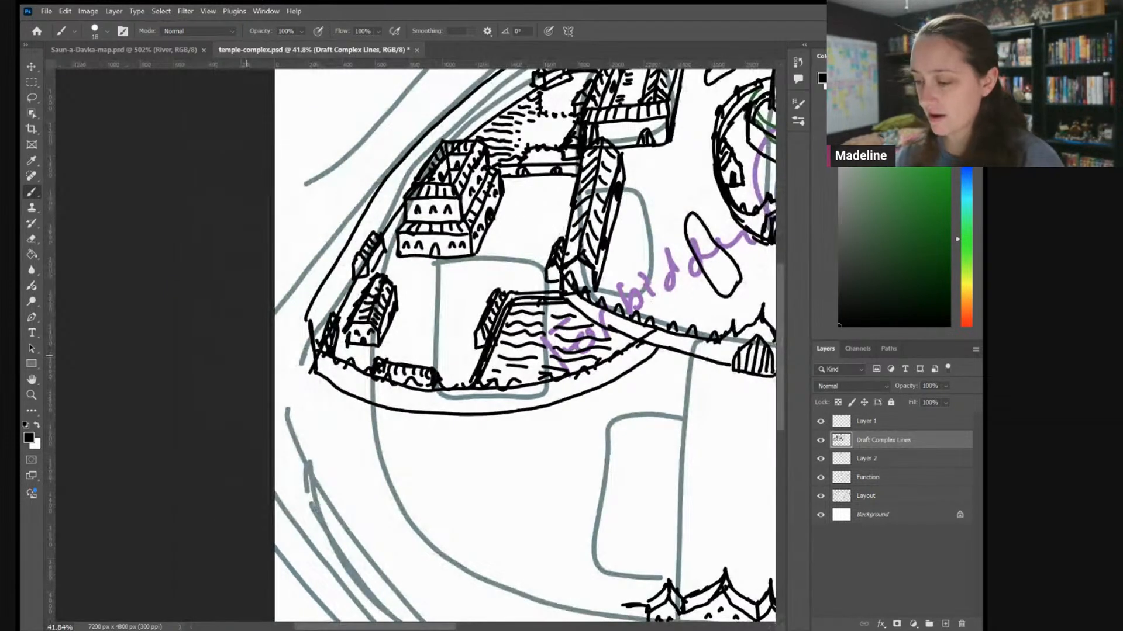
scroll(471, 295, down, 1)
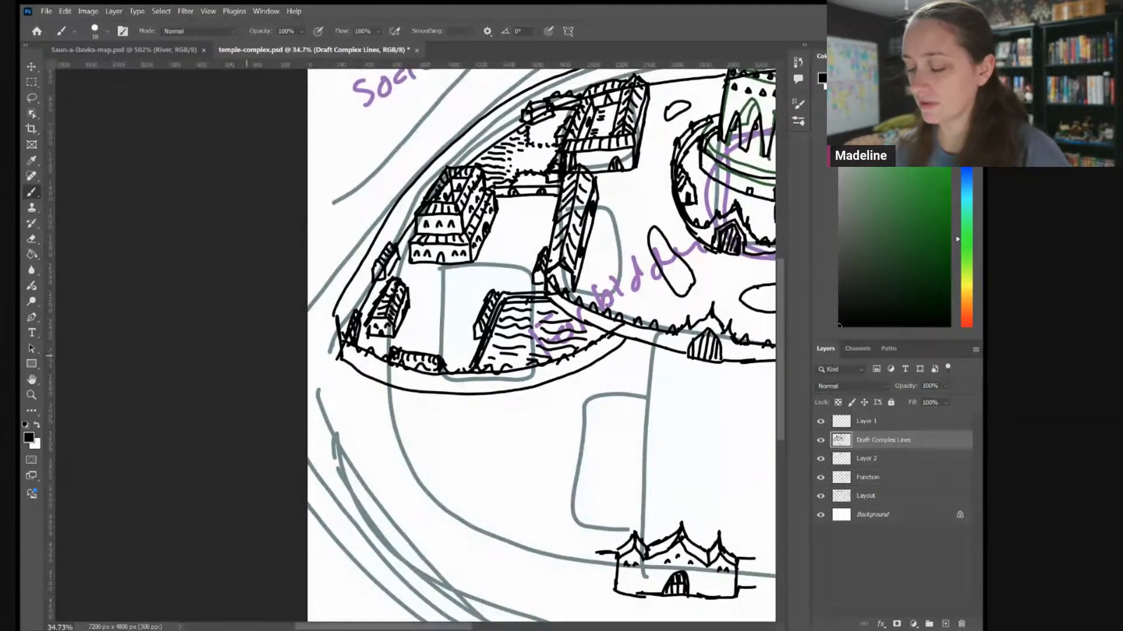
scroll(533, 285, up, 3)
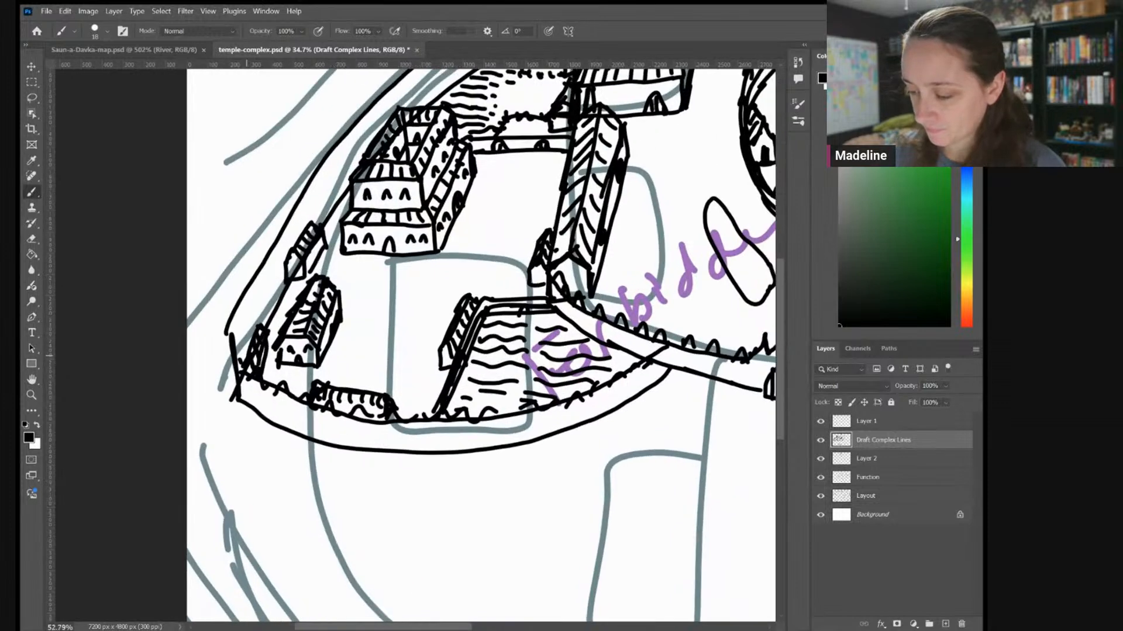
mouse_move(436, 241)
mouse_down()
mouse_move(481, 224)
mouse_move(491, 240)
mouse_move(442, 227)
mouse_move(436, 235)
mouse_move(495, 218)
mouse_move(497, 228)
mouse_move(488, 208)
mouse_move(435, 222)
mouse_move(463, 223)
mouse_up()
mouse_move(471, 213)
mouse_down()
mouse_move(484, 220)
mouse_move(469, 258)
mouse_up()
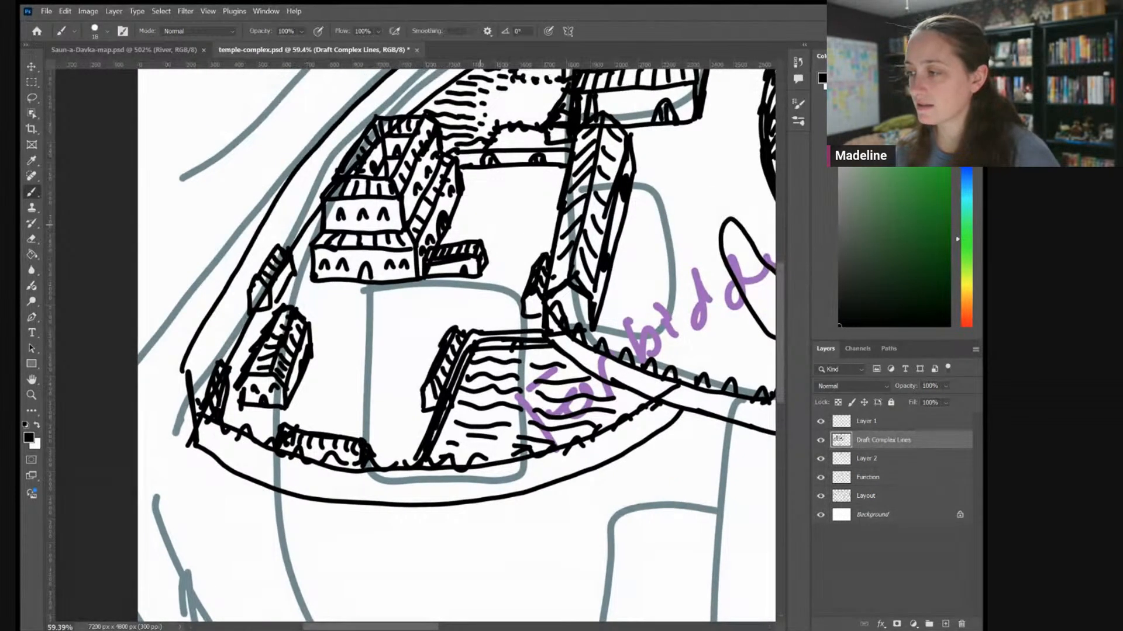
Examine the newly built-up enclosure and how it fits within the whole temple complex layout
scroll(713, 335, down, 2)
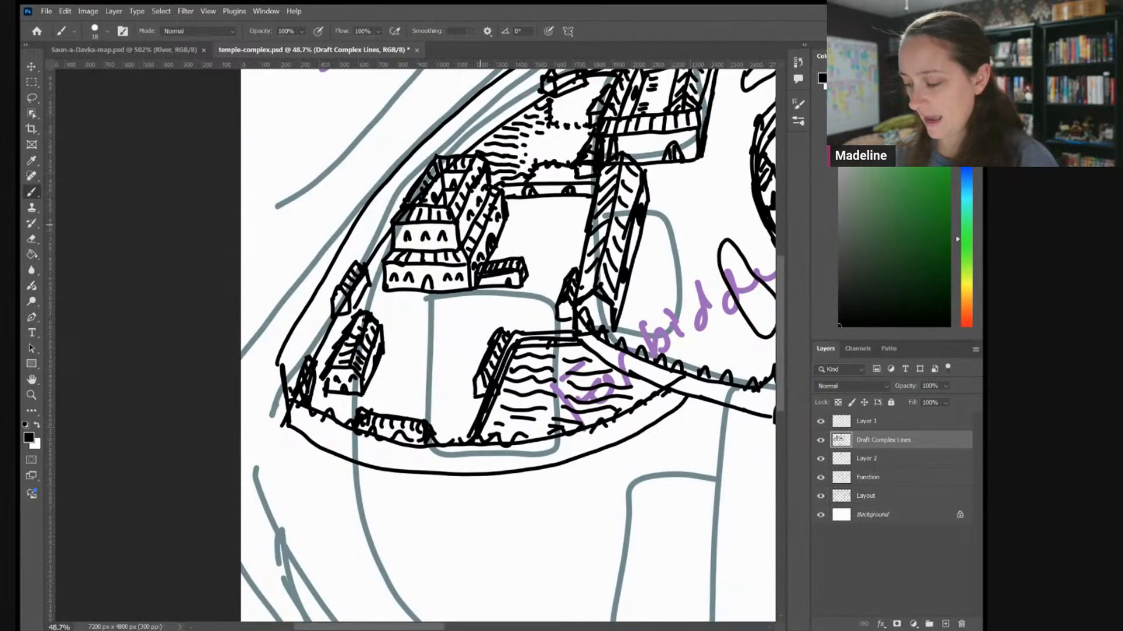
scroll(632, 336, down, 2)
mouse_move(480, 224)
mouse_down()
mouse_move(425, 219)
mouse_move(493, 150)
mouse_up()
scroll(522, 345, down, 2)
scroll(661, 461, up, 1)
scroll(480, 224, down, 6)
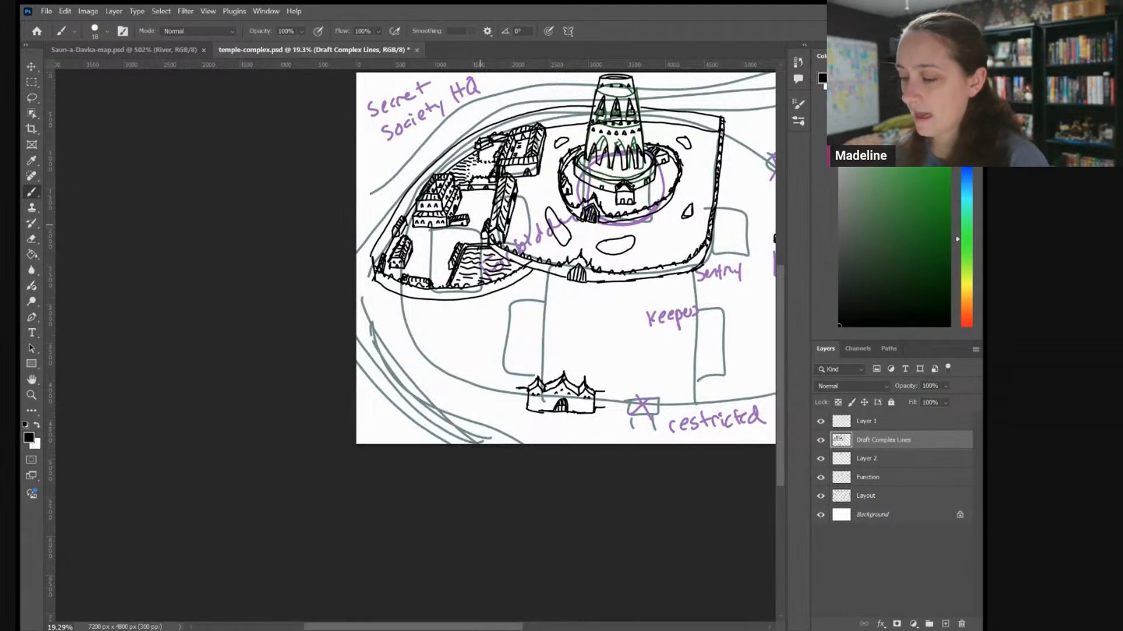
scroll(479, 225, down, 3)
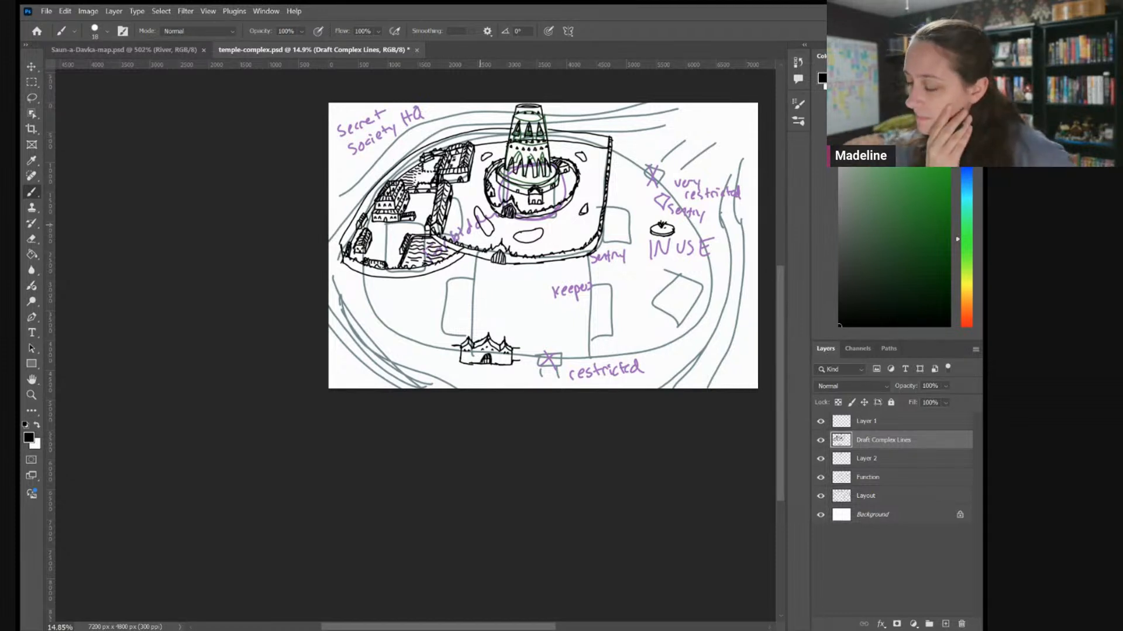
Compare the layout with the walled complex on the Saun-a-Davka city map, and save the temple complex file
scroll(479, 224, right, 2)
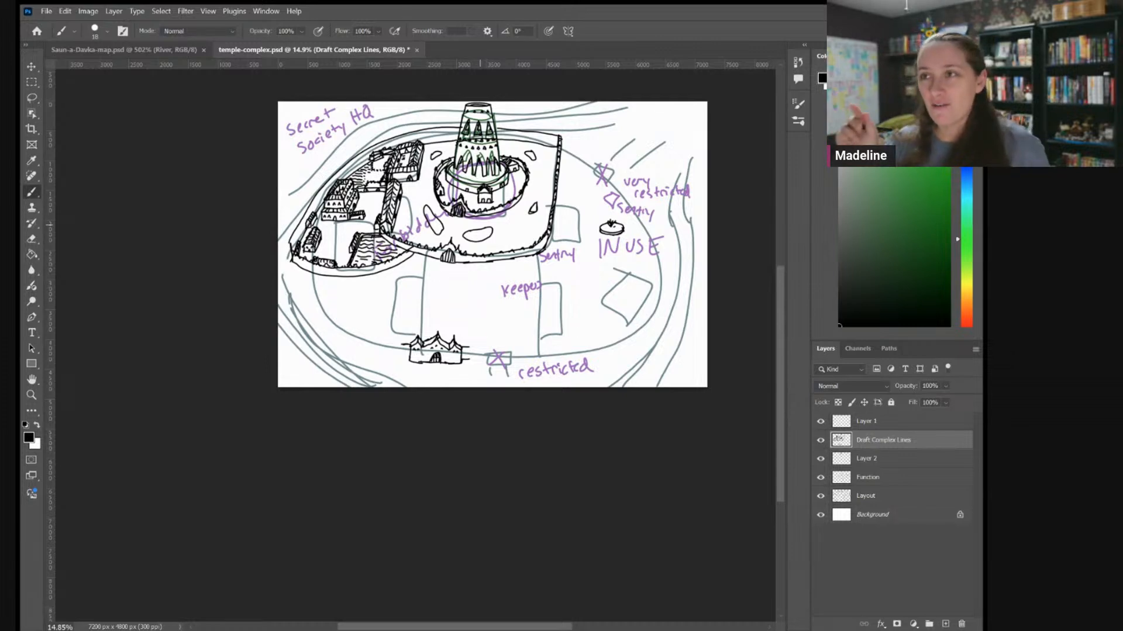
click(109, 51)
scroll(693, 122, up, 5)
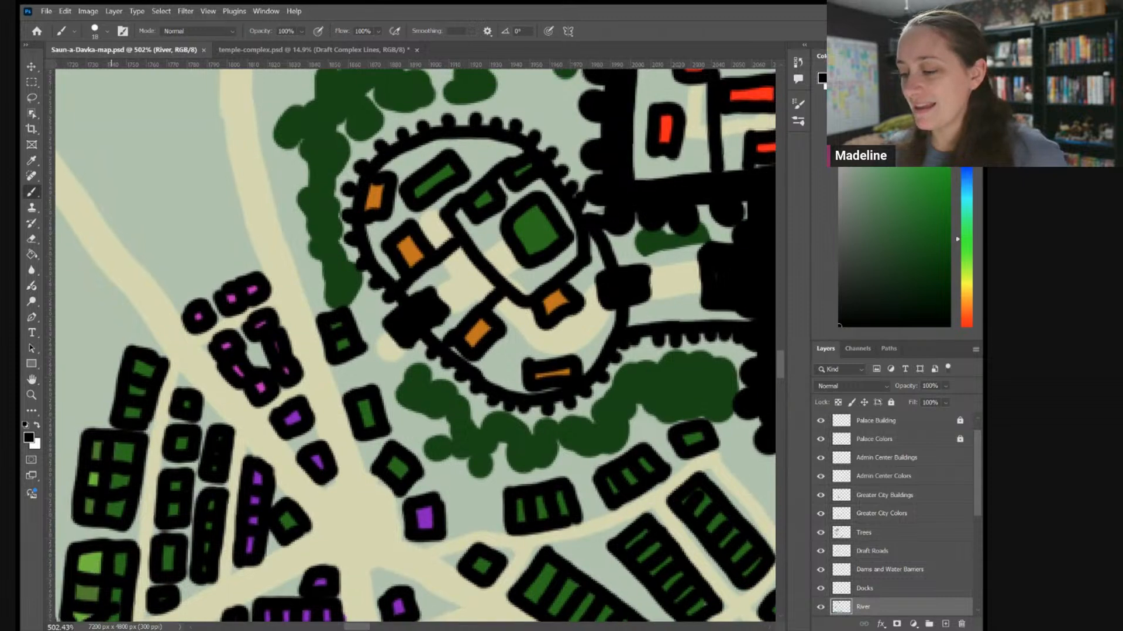
scroll(415, 345, up, 2)
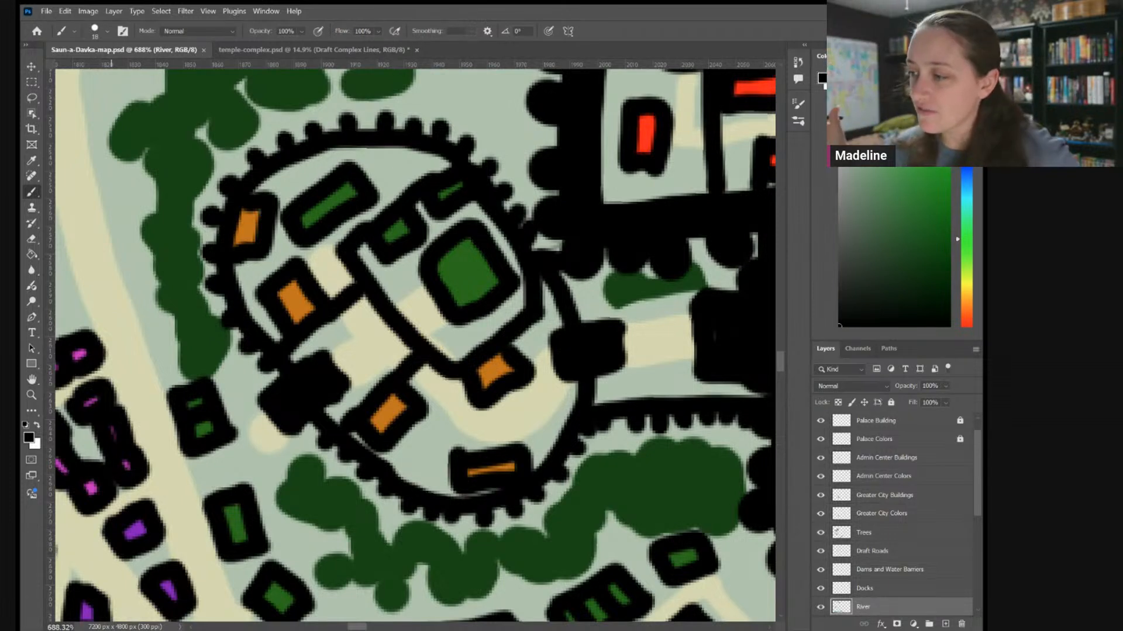
scroll(584, 263, down, 3)
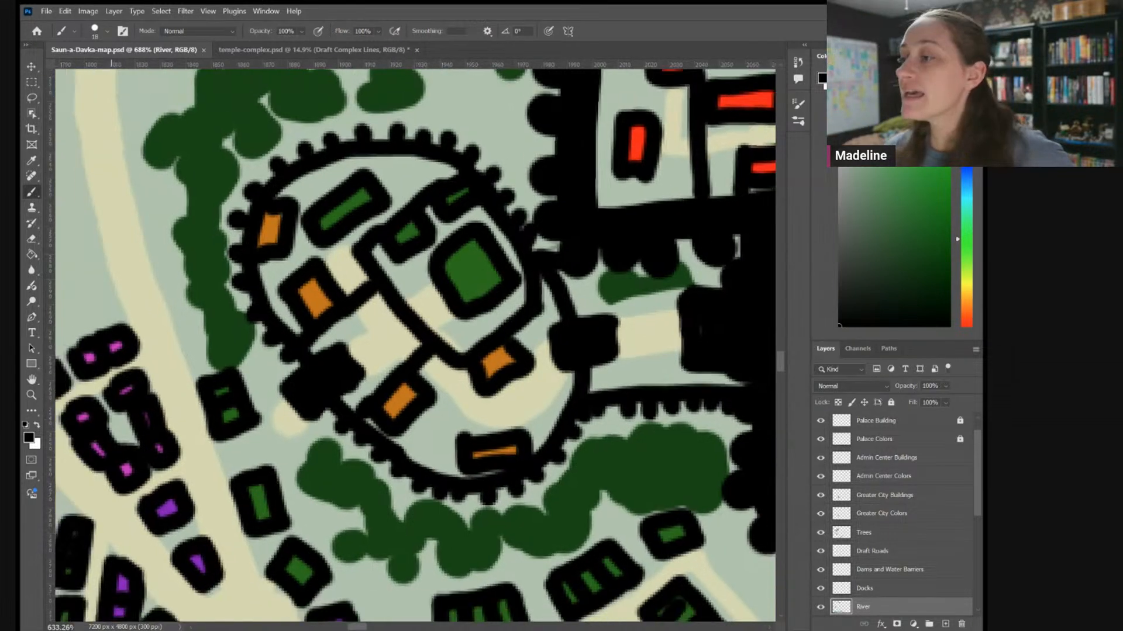
key(ctrl+Tab)
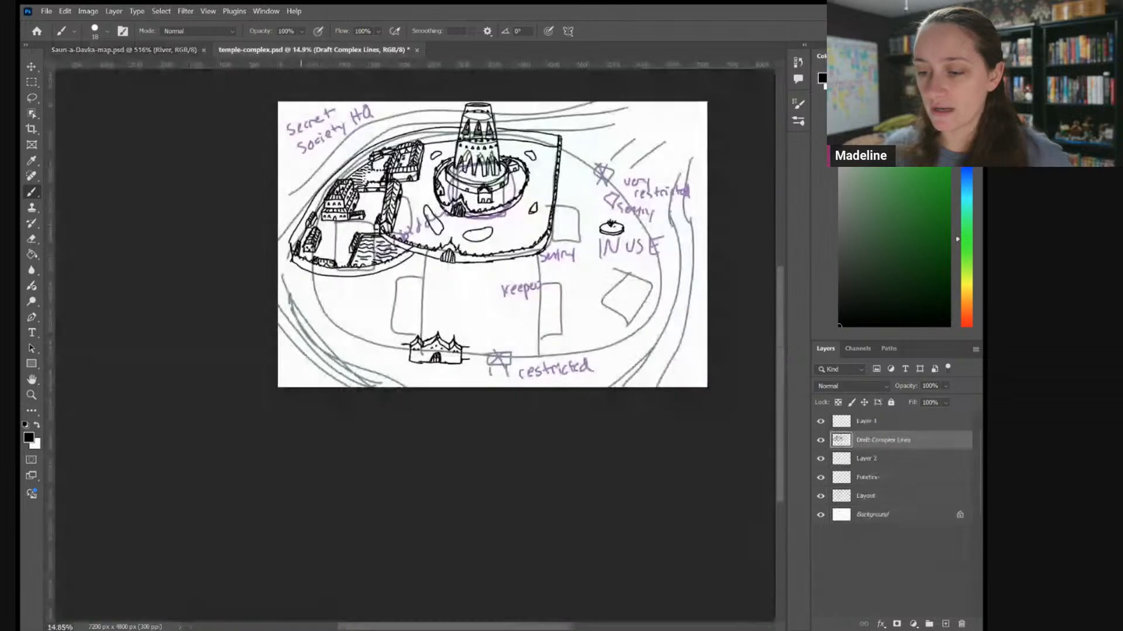
key(ctrl+s)
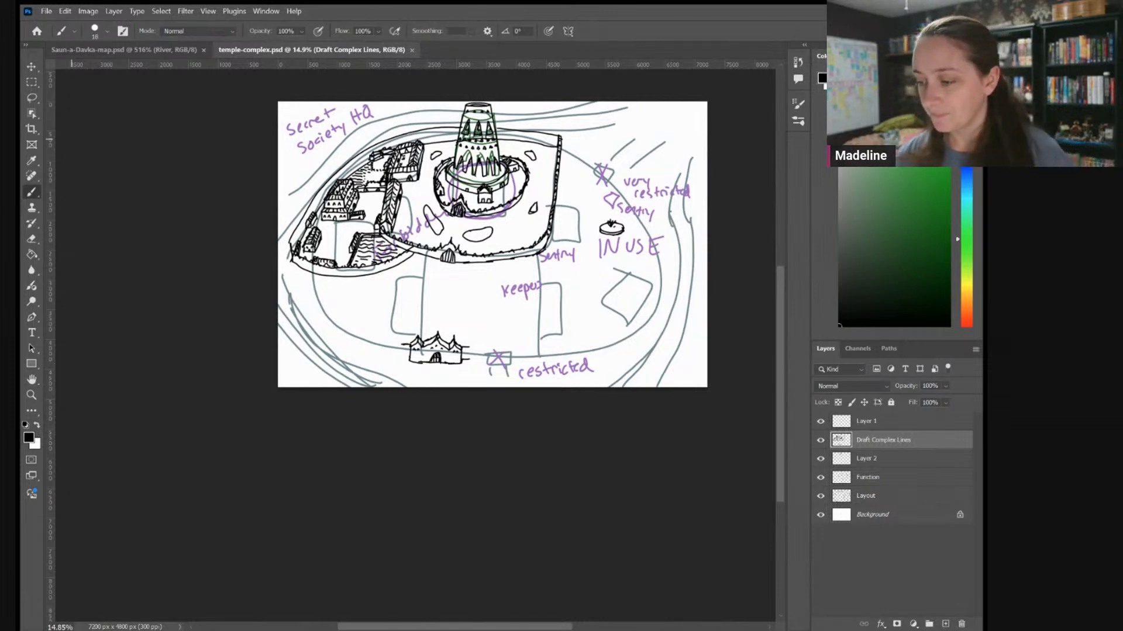
Draw the double-lined outer wall from the built-up enclosure's lower-left corner around to the front gatehouse
scroll(568, 242, up, 2)
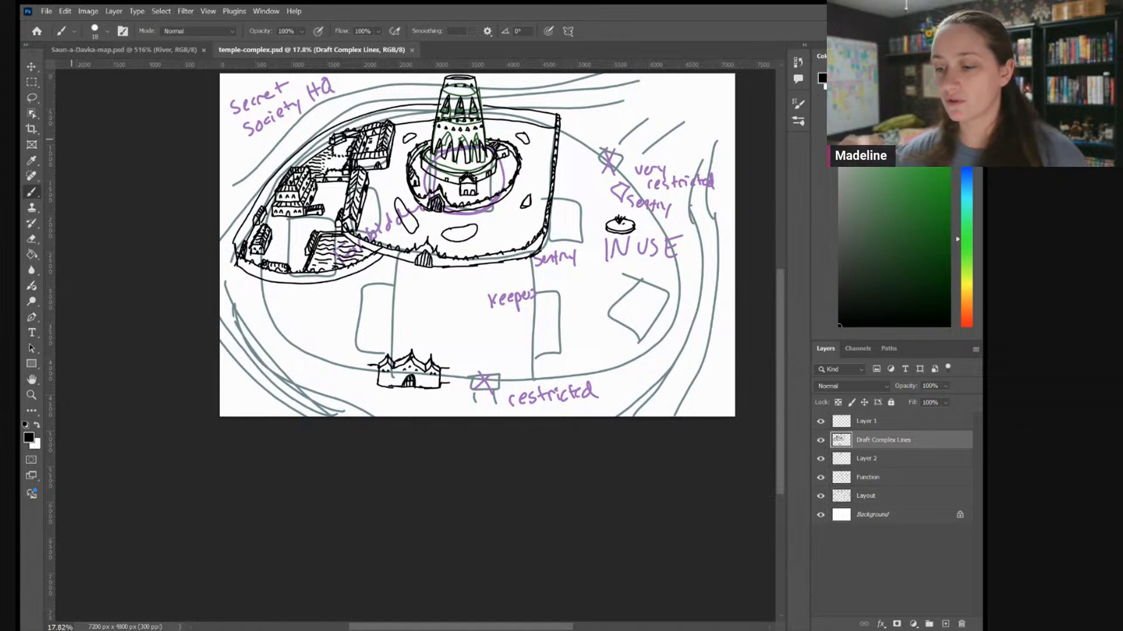
scroll(333, 383, up, 4)
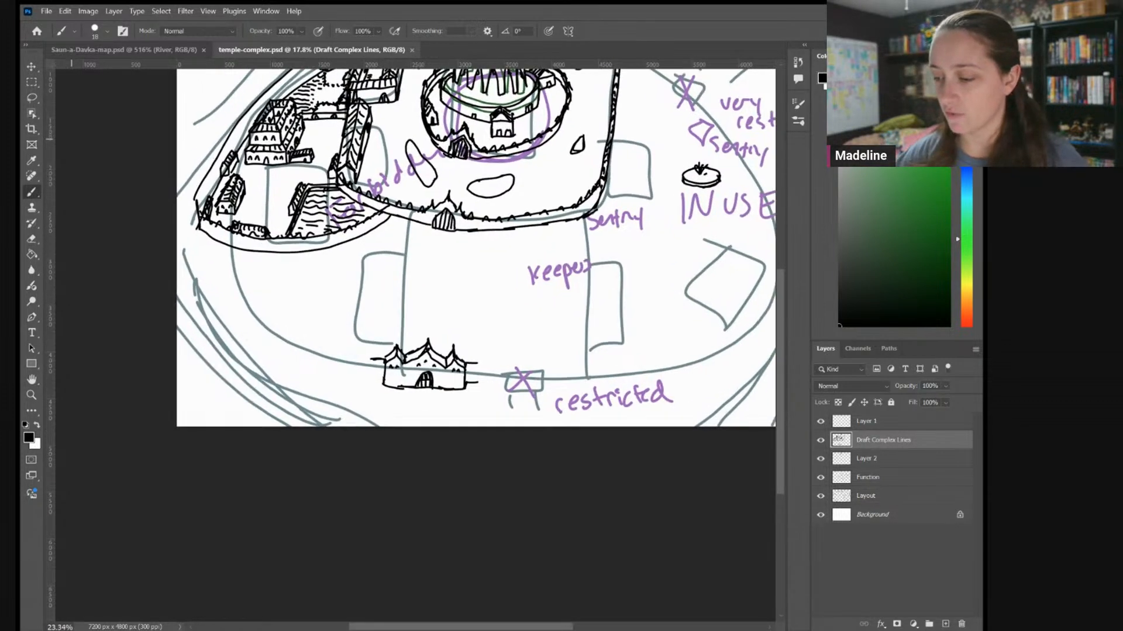
scroll(333, 383, up, 5)
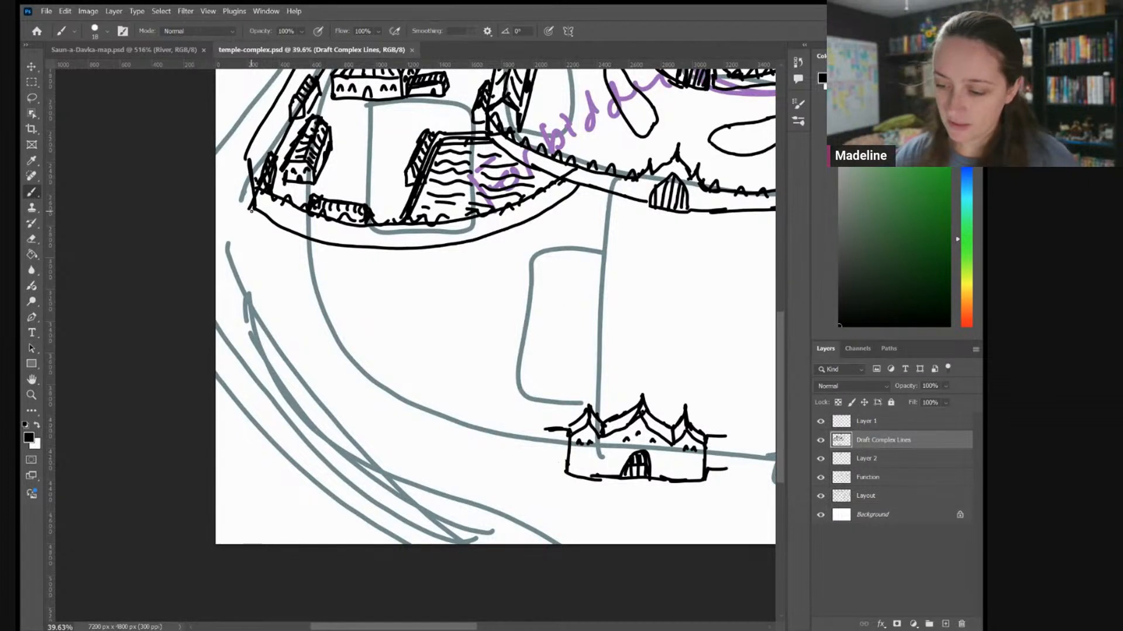
drag(253, 208, 237, 299)
mouse_move(553, 431)
mouse_down()
mouse_move(252, 374)
mouse_move(235, 330)
mouse_up()
drag(252, 191, 236, 339)
mouse_move(237, 295)
mouse_down()
mouse_move(243, 372)
mouse_move(268, 396)
mouse_up()
mouse_move(566, 472)
mouse_down()
mouse_move(404, 455)
mouse_move(267, 407)
mouse_move(251, 387)
mouse_up()
Add small bumpy battlements along the new outer wall's top edge, from the enclosure corner to the front gatehouse
drag(242, 218, 250, 200)
mouse_move(241, 231)
mouse_down()
mouse_move(234, 323)
mouse_move(252, 364)
mouse_move(307, 385)
mouse_up()
drag(315, 396, 354, 401)
drag(351, 400, 401, 397)
drag(413, 408, 445, 408)
mouse_move(448, 421)
mouse_down()
mouse_move(469, 410)
mouse_move(563, 423)
mouse_up()
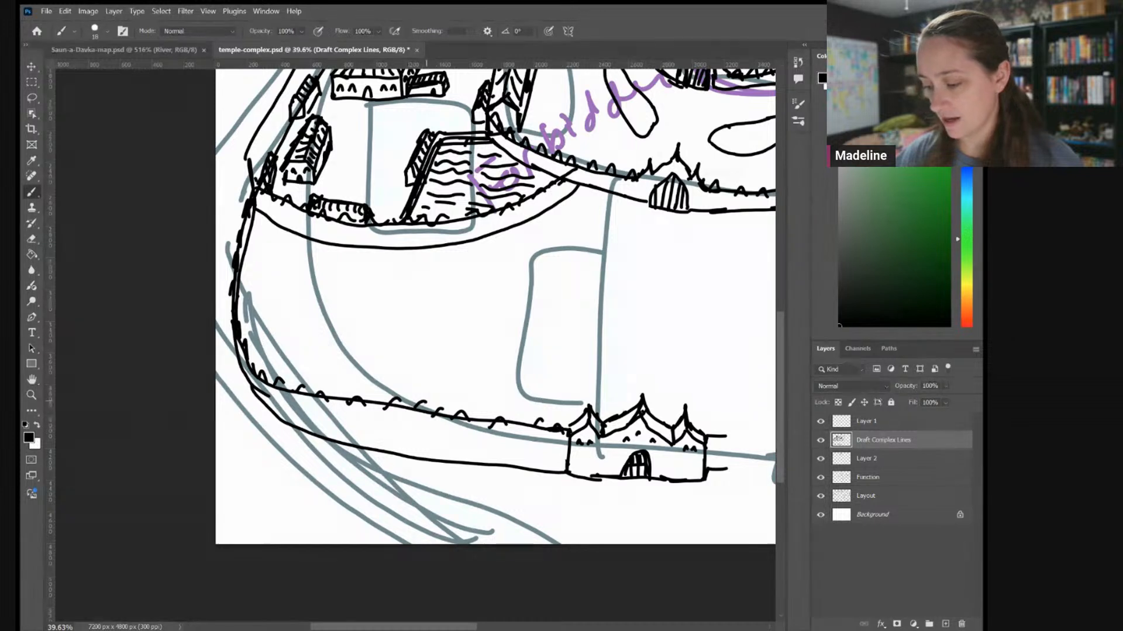
drag(405, 401, 407, 404)
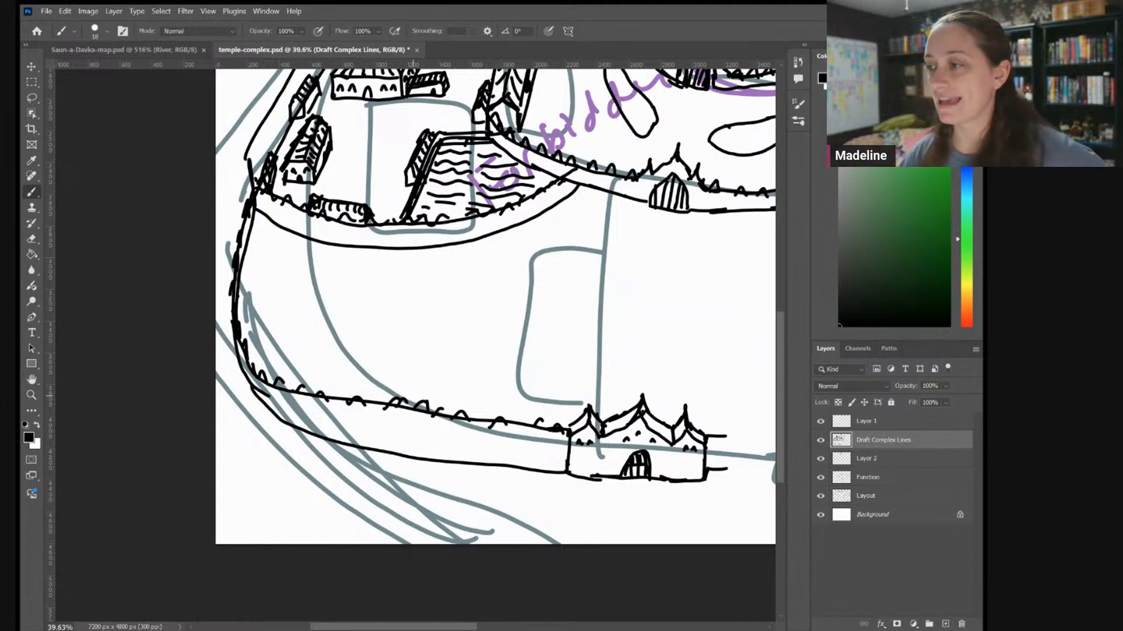
Outline a long box-shaped building with a sloped roof against the outside of the enclosure's curved lower wall
scroll(495, 307, left, 3)
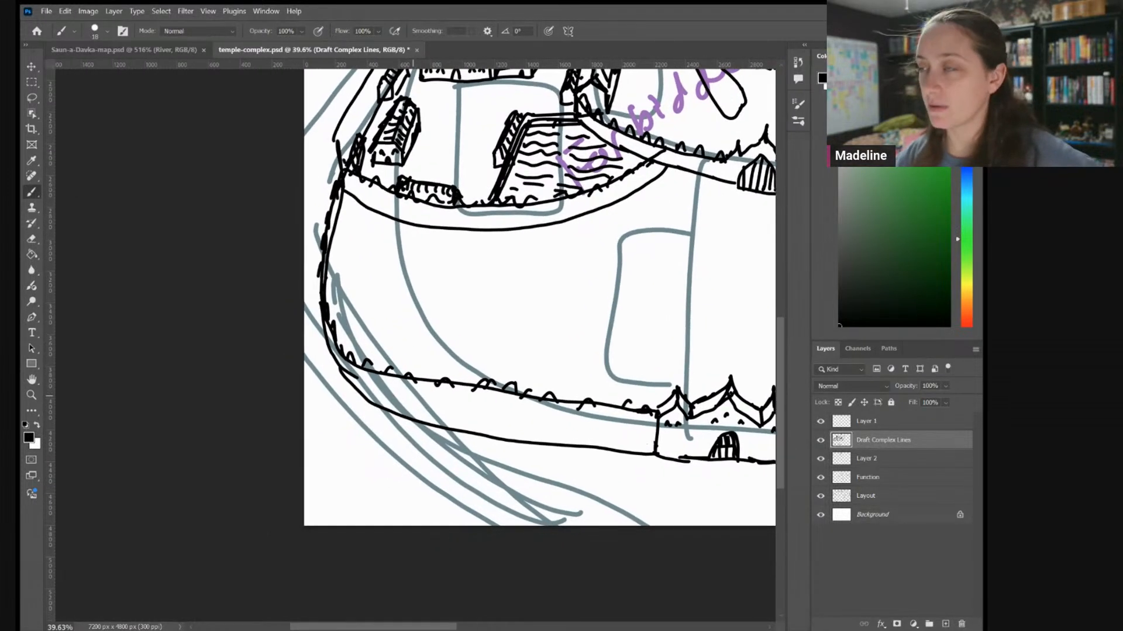
scroll(511, 275, up, 2)
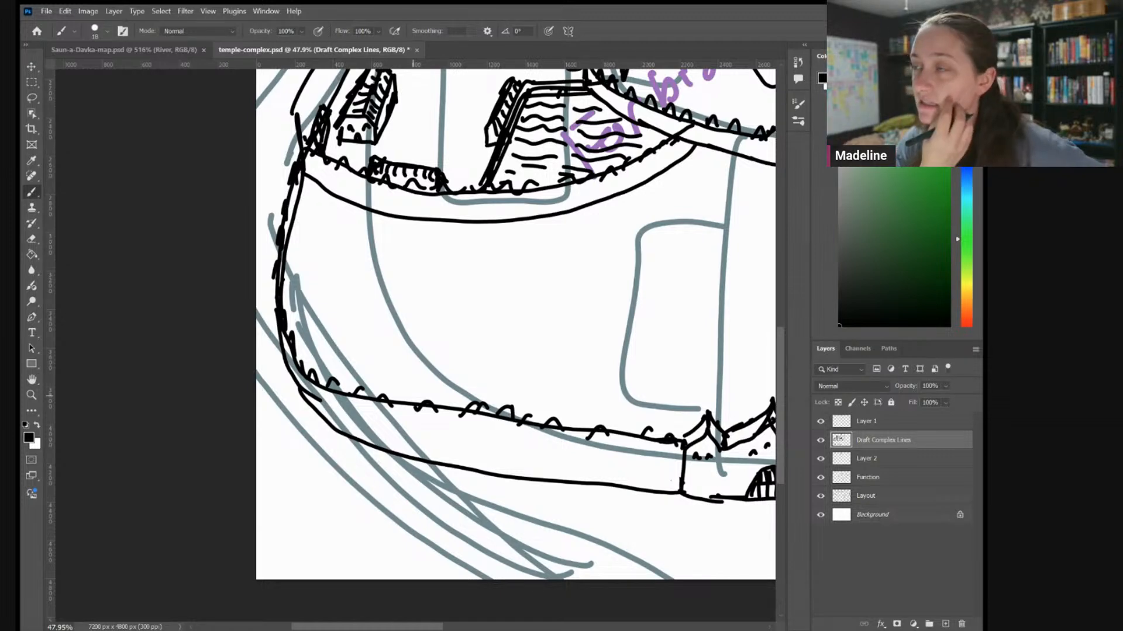
scroll(338, 307, up, 2)
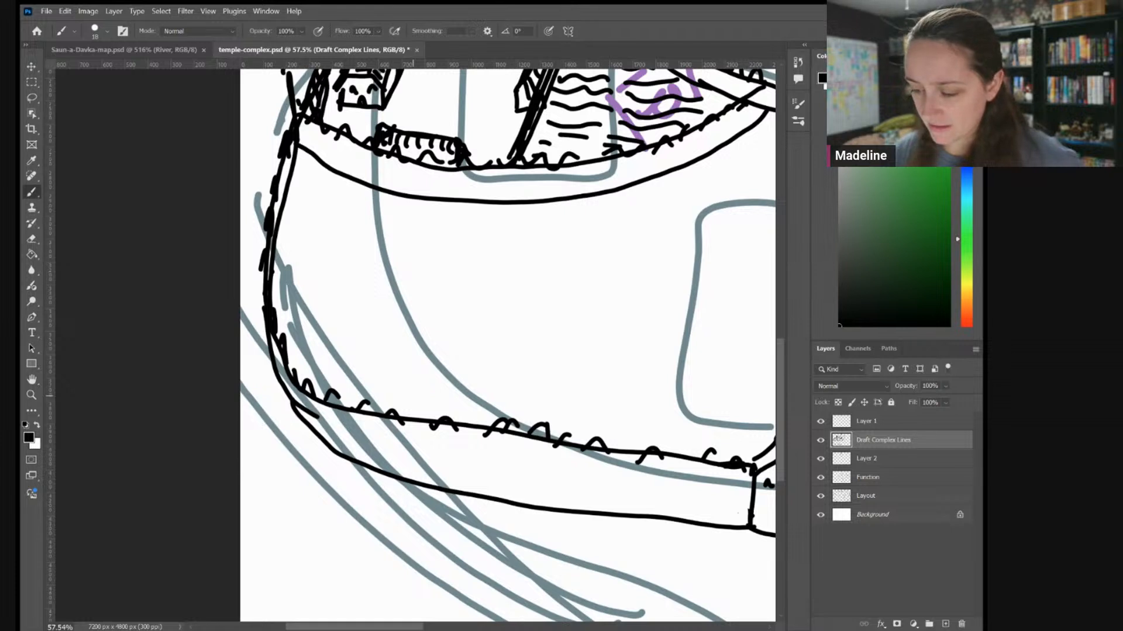
mouse_move(370, 205)
mouse_down()
mouse_move(519, 240)
mouse_move(417, 198)
mouse_move(523, 198)
mouse_move(521, 238)
mouse_move(516, 197)
mouse_up()
mouse_move(375, 187)
mouse_down()
mouse_move(510, 176)
mouse_move(526, 204)
mouse_move(526, 193)
mouse_move(523, 233)
mouse_up()
drag(526, 193, 524, 237)
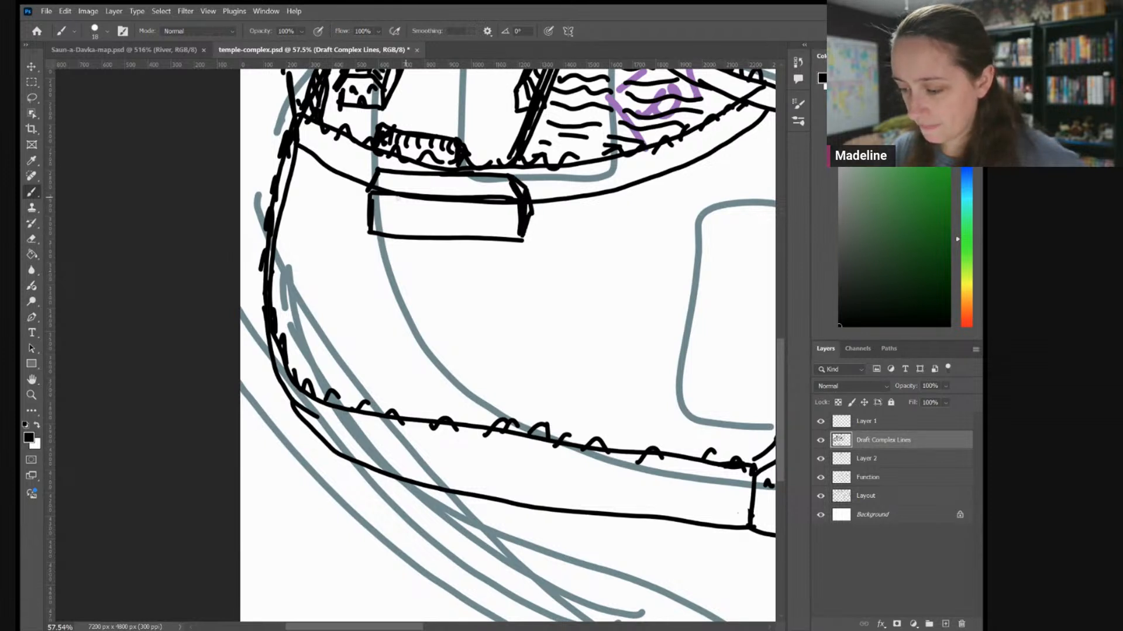
Hatch the long building's roof and fill its front with a row of small windows above a row of arches
drag(381, 193, 406, 175)
drag(409, 193, 420, 176)
drag(422, 193, 446, 176)
drag(450, 193, 461, 176)
mouse_move(462, 177)
mouse_down()
mouse_move(473, 190)
mouse_move(479, 176)
mouse_up()
drag(490, 192, 497, 182)
drag(503, 188, 511, 173)
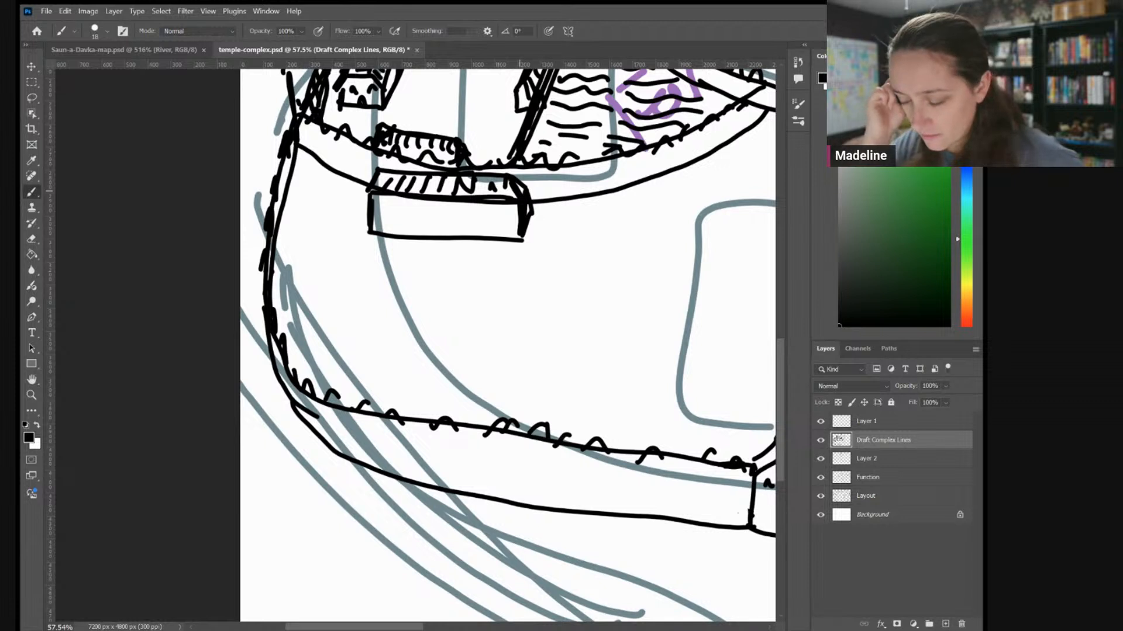
drag(384, 206, 484, 208)
drag(492, 209, 512, 208)
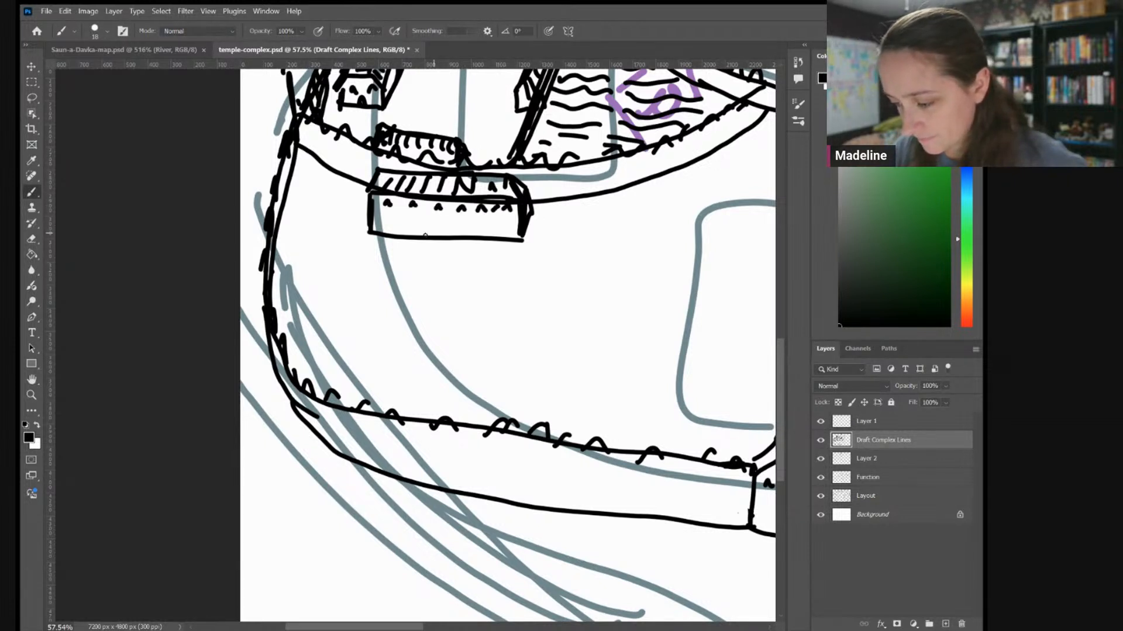
drag(380, 236, 507, 236)
drag(504, 238, 518, 237)
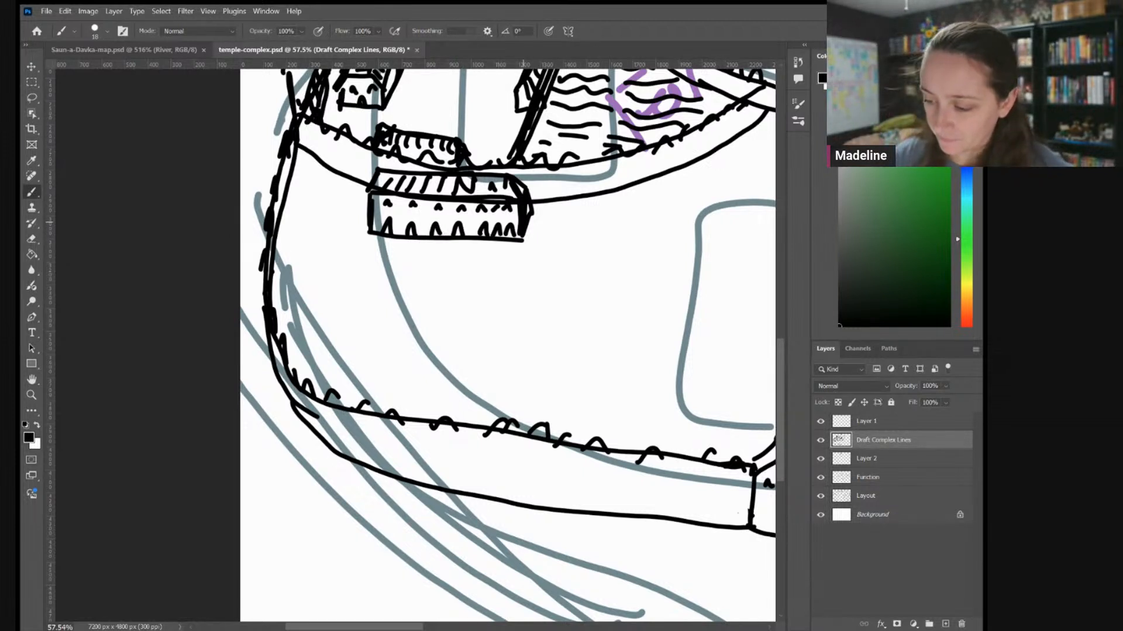
Draw a narrow slanted building with a hatched roof and small windows near the outer wall's left bend
drag(289, 337, 322, 338)
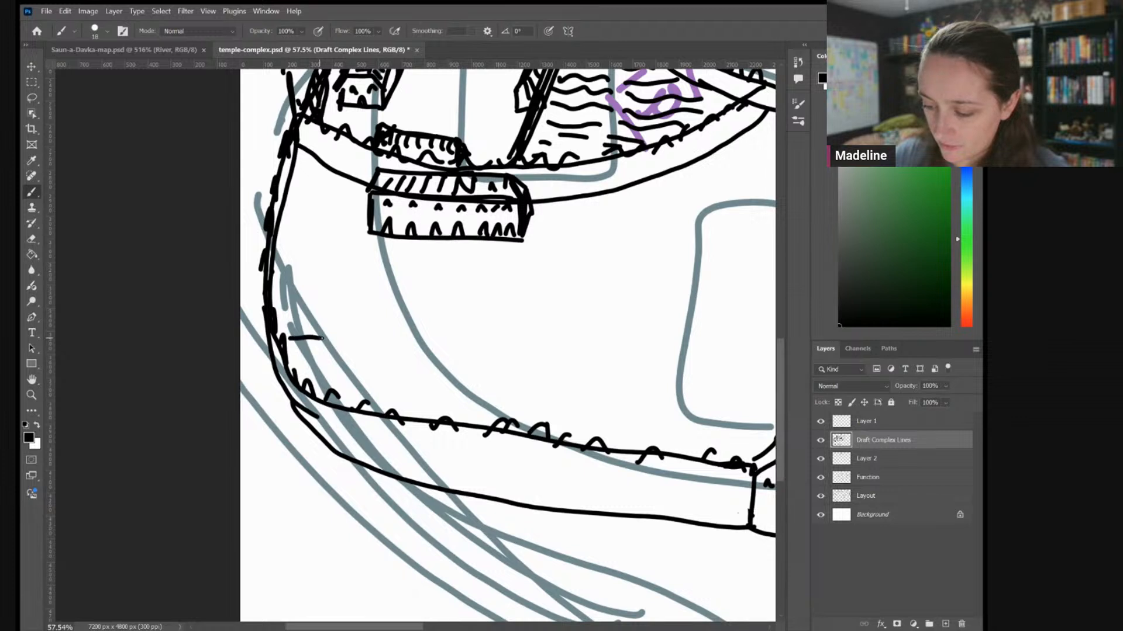
mouse_move(332, 260)
mouse_down()
mouse_move(336, 240)
mouse_move(316, 338)
mouse_up()
mouse_move(338, 236)
mouse_down()
mouse_move(349, 279)
mouse_move(332, 339)
mouse_move(322, 363)
mouse_move(298, 362)
mouse_move(334, 240)
mouse_move(319, 226)
mouse_move(289, 337)
mouse_move(313, 322)
mouse_up()
mouse_move(310, 305)
mouse_down()
mouse_move(319, 314)
mouse_move(322, 300)
mouse_up()
drag(320, 279, 325, 285)
mouse_move(322, 263)
mouse_down()
mouse_move(329, 269)
mouse_move(330, 255)
mouse_up()
mouse_move(320, 318)
mouse_down()
mouse_move(326, 327)
mouse_move(334, 297)
mouse_up()
drag(331, 272, 338, 278)
drag(336, 255, 342, 265)
mouse_move(296, 346)
mouse_down()
mouse_move(317, 349)
mouse_move(332, 332)
mouse_move(345, 269)
mouse_up()
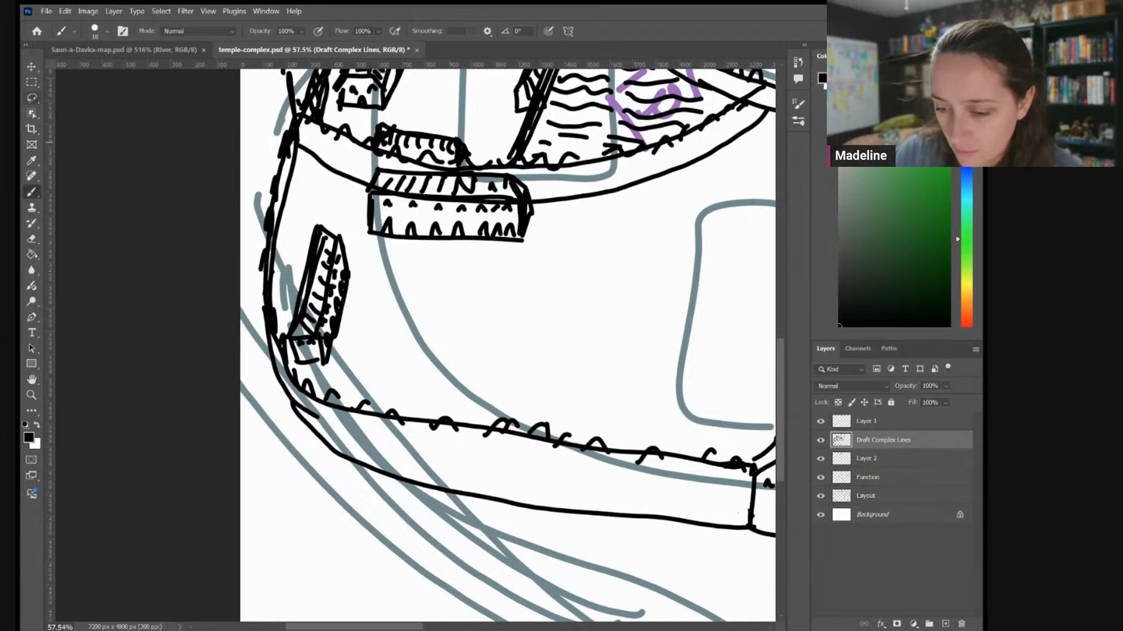
Select the narrow slanted building and move it up against the left outer wall
key(l)
mouse_move(354, 237)
mouse_down()
mouse_move(308, 219)
mouse_move(291, 267)
mouse_move(285, 336)
mouse_move(306, 380)
mouse_move(338, 370)
mouse_move(365, 303)
mouse_move(355, 238)
mouse_move(330, 239)
mouse_up()
key(v)
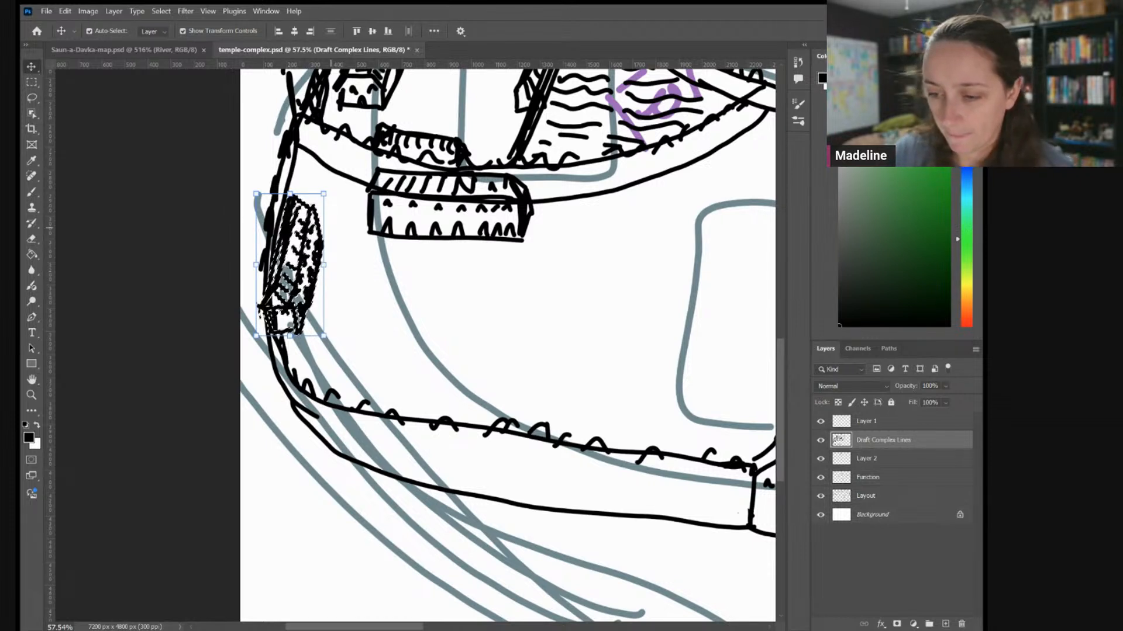
key(ctrl+d)
key(b)
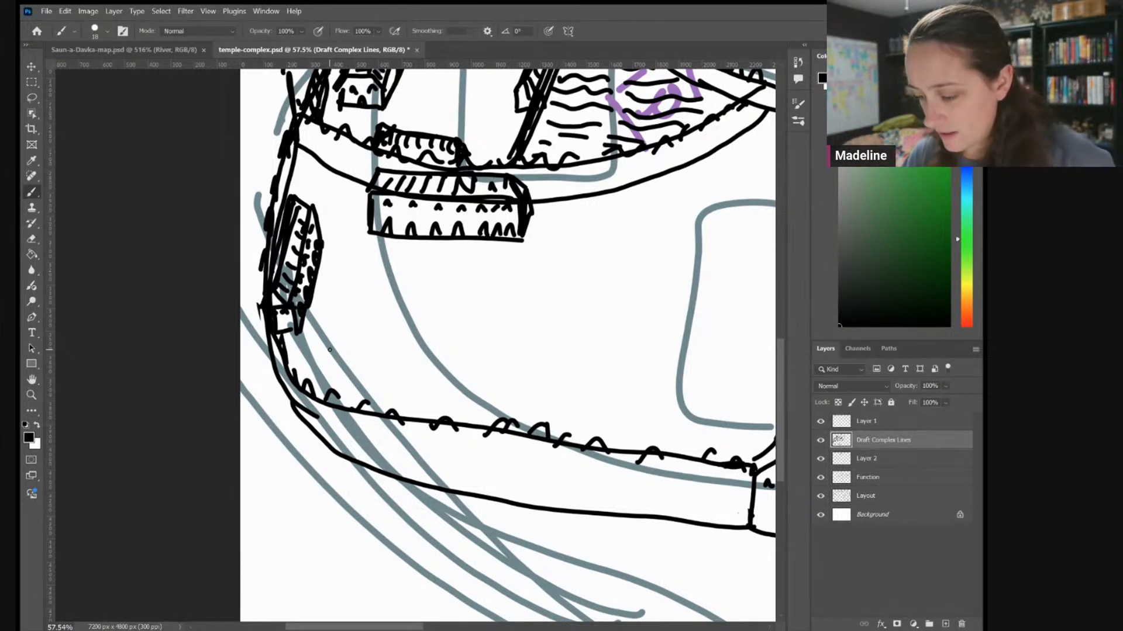
Draw a second long building parallel to the lower outer wall and hatch its roof
mouse_move(332, 361)
mouse_down()
mouse_move(492, 368)
mouse_move(499, 344)
mouse_up()
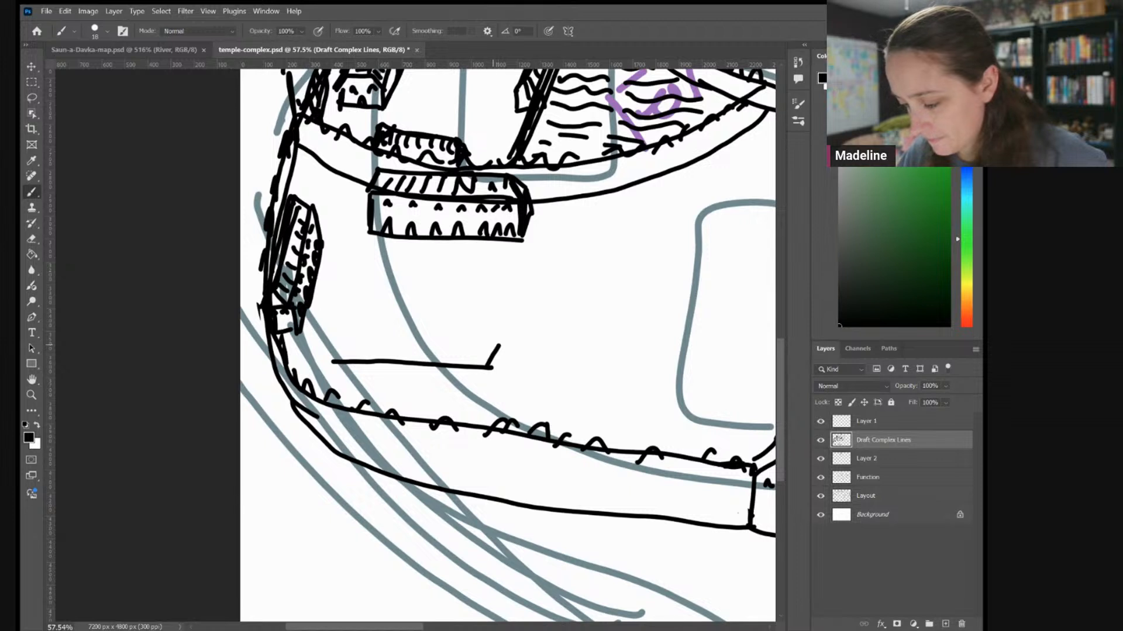
mouse_move(332, 360)
mouse_down()
mouse_move(328, 326)
mouse_move(489, 329)
mouse_move(487, 362)
mouse_move(499, 312)
mouse_move(500, 344)
mouse_up()
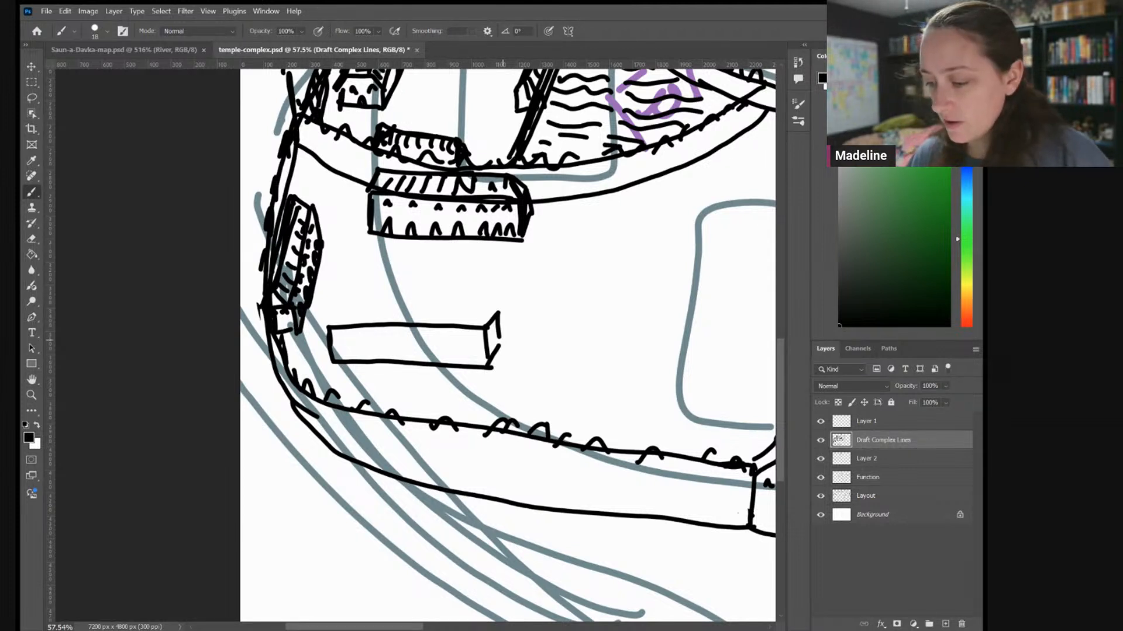
mouse_move(329, 331)
mouse_down()
mouse_move(331, 304)
mouse_move(470, 302)
mouse_move(486, 322)
mouse_move(479, 302)
mouse_move(499, 308)
mouse_up()
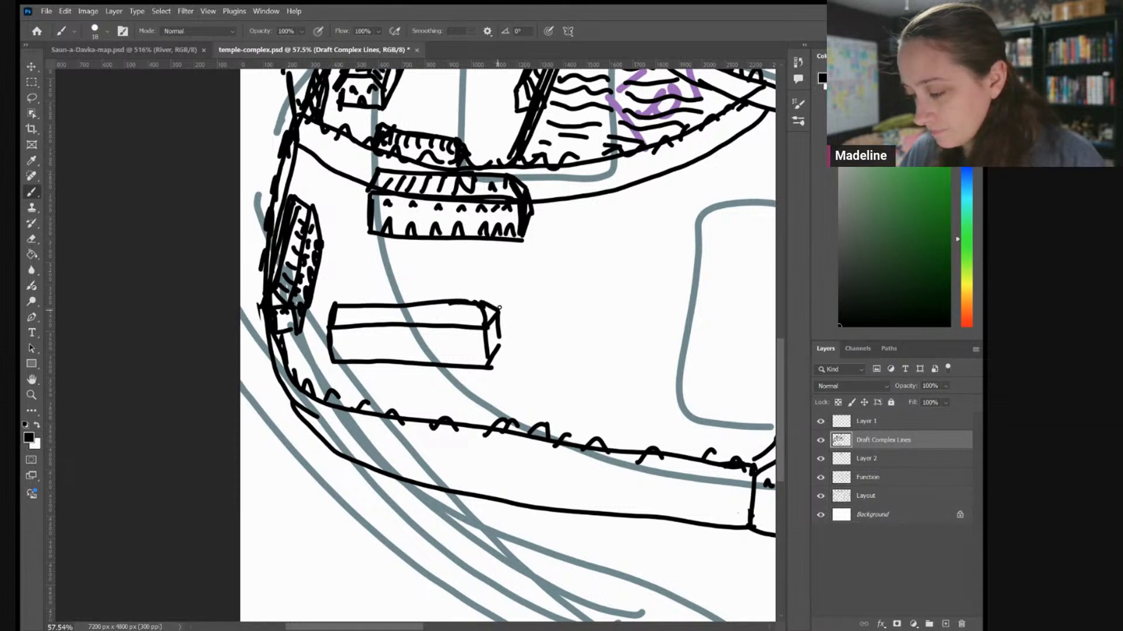
drag(342, 310, 340, 325)
mouse_move(358, 310)
mouse_down()
mouse_move(357, 324)
mouse_move(373, 324)
mouse_up()
mouse_move(394, 309)
mouse_down()
mouse_move(394, 323)
mouse_move(410, 322)
mouse_up()
drag(417, 308, 416, 322)
mouse_move(430, 308)
mouse_down()
mouse_move(428, 322)
mouse_move(442, 321)
mouse_up()
drag(453, 307, 460, 322)
drag(470, 305, 478, 324)
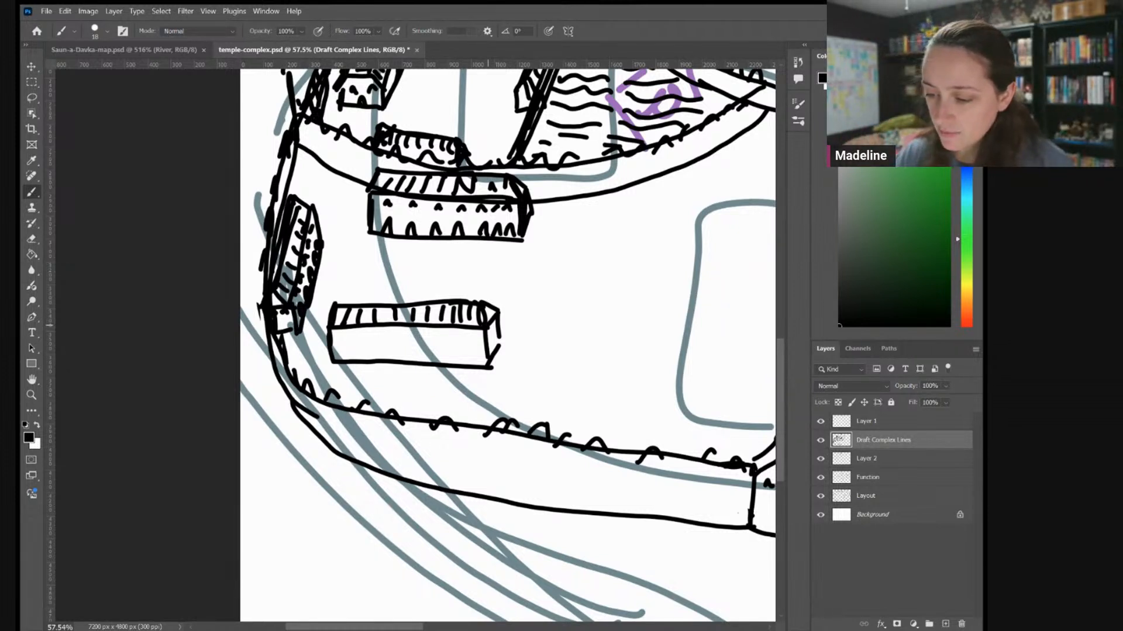
Draw a rounded shape behind the narrow wall-side building and add two rows of small windows to the lower long building
mouse_move(324, 225)
mouse_down()
mouse_move(315, 173)
mouse_move(295, 204)
mouse_up()
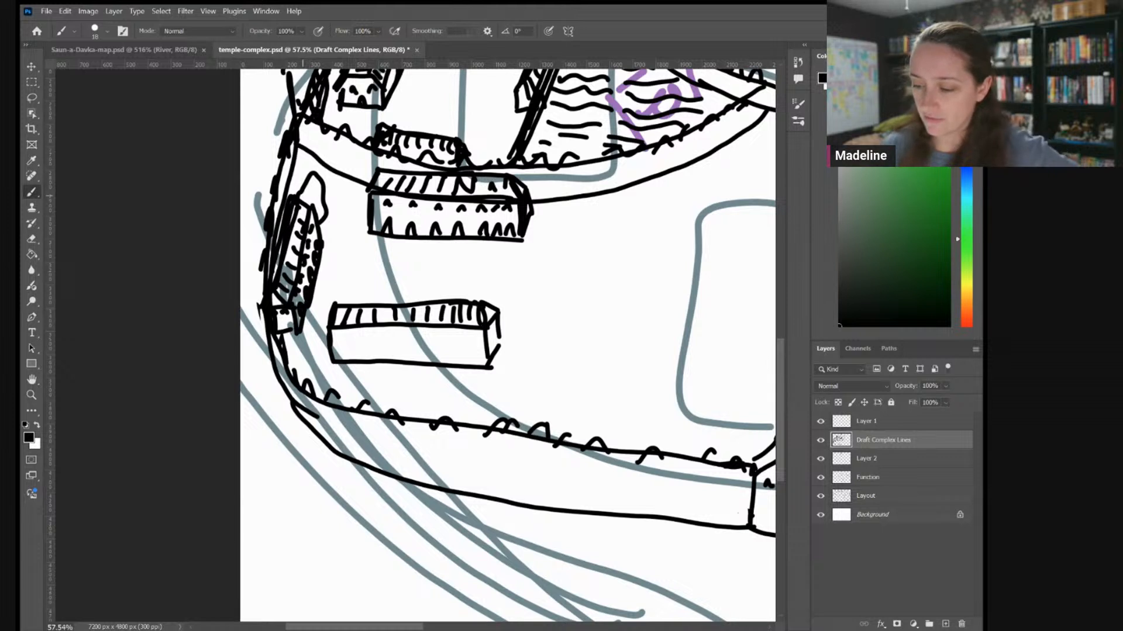
drag(336, 354, 433, 355)
drag(438, 356, 479, 355)
drag(337, 339, 357, 338)
drag(354, 338, 373, 338)
drag(376, 338, 392, 337)
drag(393, 338, 410, 337)
drag(411, 338, 443, 336)
drag(447, 338, 467, 336)
mouse_move(469, 338)
mouse_down()
mouse_move(496, 328)
mouse_move(499, 345)
mouse_up()
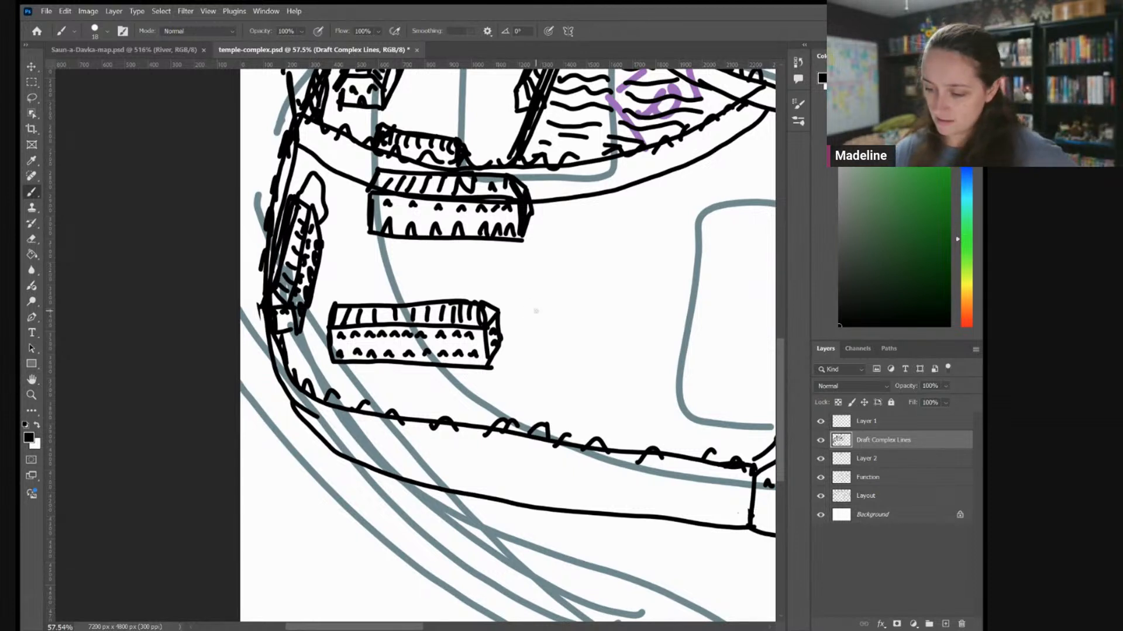
Draw a small slanted building with a hatched roof and windows just right of the lower long building
mouse_move(524, 308)
mouse_down()
mouse_move(524, 336)
mouse_move(552, 340)
mouse_move(553, 306)
mouse_move(553, 349)
mouse_move(580, 234)
mouse_move(585, 264)
mouse_move(551, 350)
mouse_up()
mouse_move(524, 310)
mouse_down()
mouse_move(535, 292)
mouse_move(549, 305)
mouse_move(564, 230)
mouse_move(581, 237)
mouse_move(523, 304)
mouse_up()
mouse_move(571, 237)
mouse_down()
mouse_move(549, 292)
mouse_move(561, 303)
mouse_up()
mouse_move(576, 258)
mouse_down()
mouse_move(568, 278)
mouse_move(576, 264)
mouse_up()
drag(565, 301, 558, 310)
mouse_move(574, 280)
mouse_down()
mouse_move(537, 321)
mouse_move(546, 335)
mouse_up()
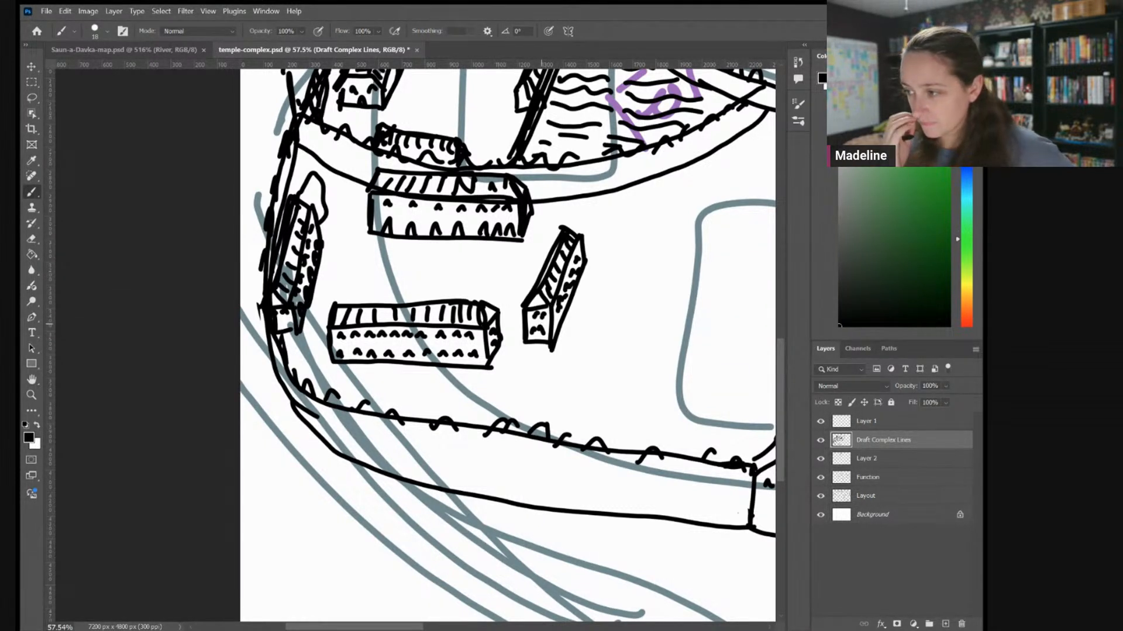
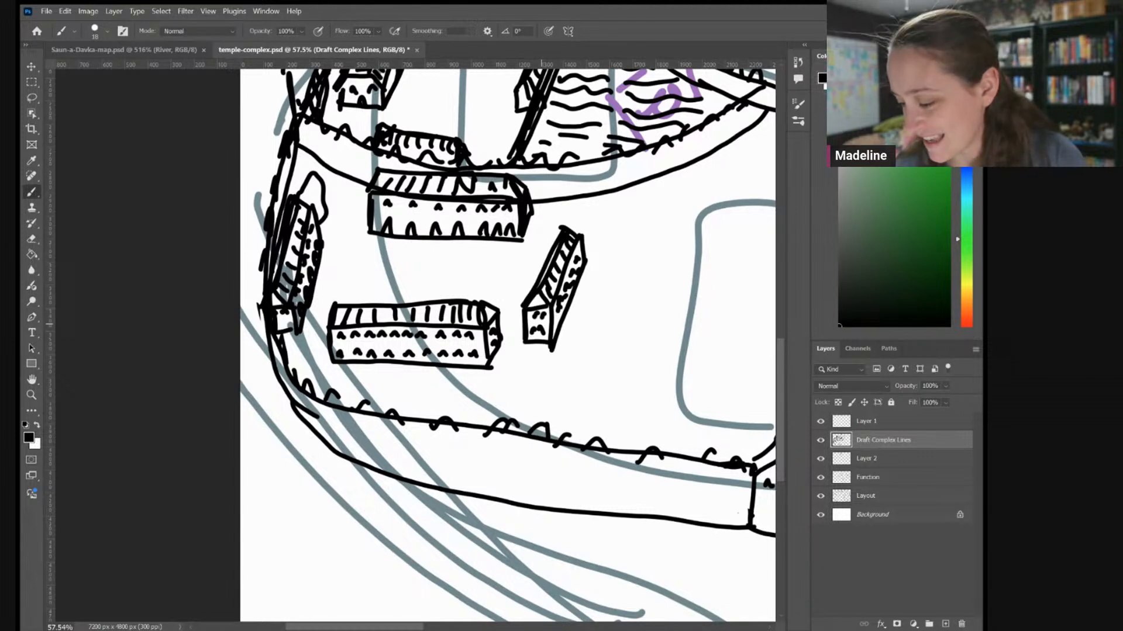
Draw two rounded plots in the courtyard between the two long buildings and check the group within the complex
mouse_move(483, 300)
mouse_down()
mouse_move(515, 285)
mouse_move(507, 271)
mouse_move(478, 270)
mouse_move(459, 280)
mouse_move(479, 299)
mouse_up()
mouse_move(355, 289)
mouse_down()
mouse_move(379, 295)
mouse_move(411, 274)
mouse_move(373, 266)
mouse_move(349, 279)
mouse_move(364, 294)
mouse_up()
scroll(385, 288, down, 2)
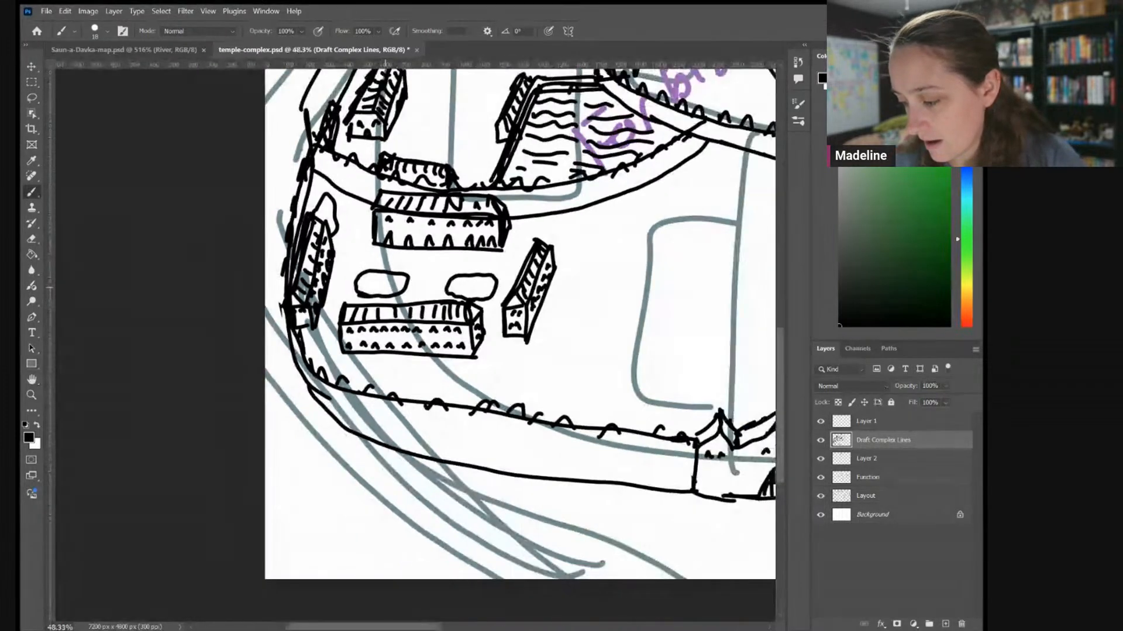
scroll(386, 288, right, 3)
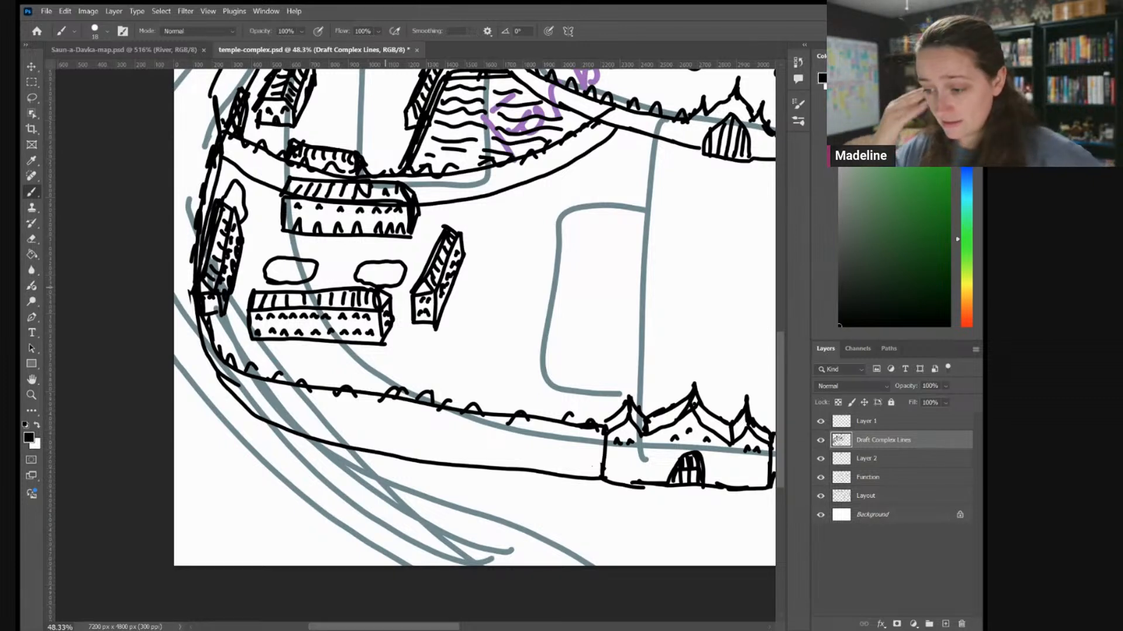
scroll(491, 406, down, 5)
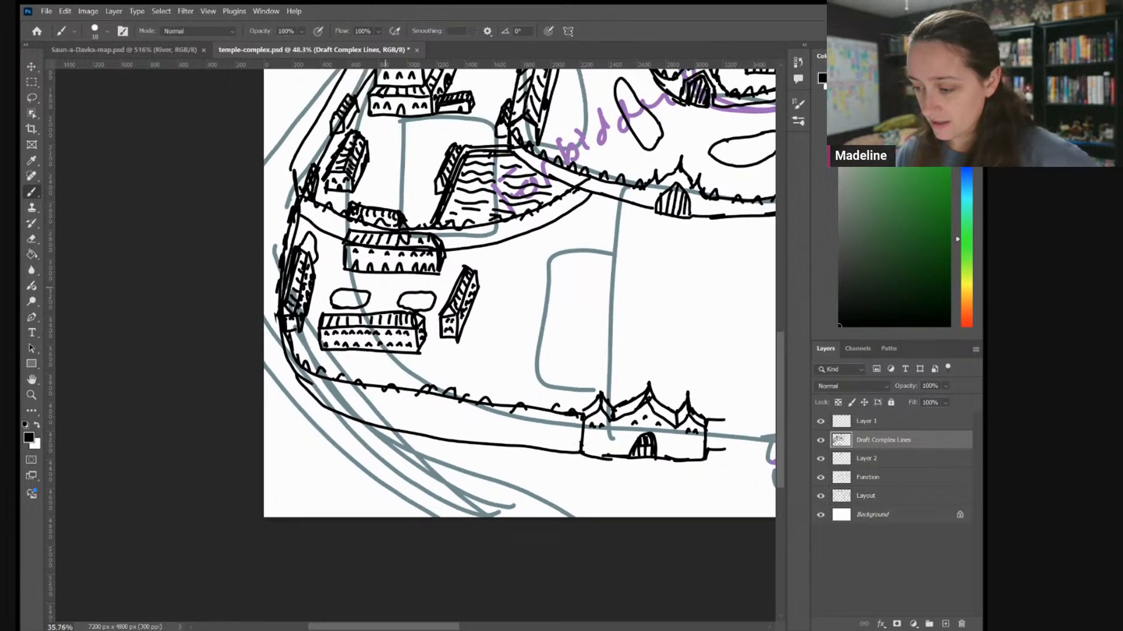
scroll(602, 404, down, 2)
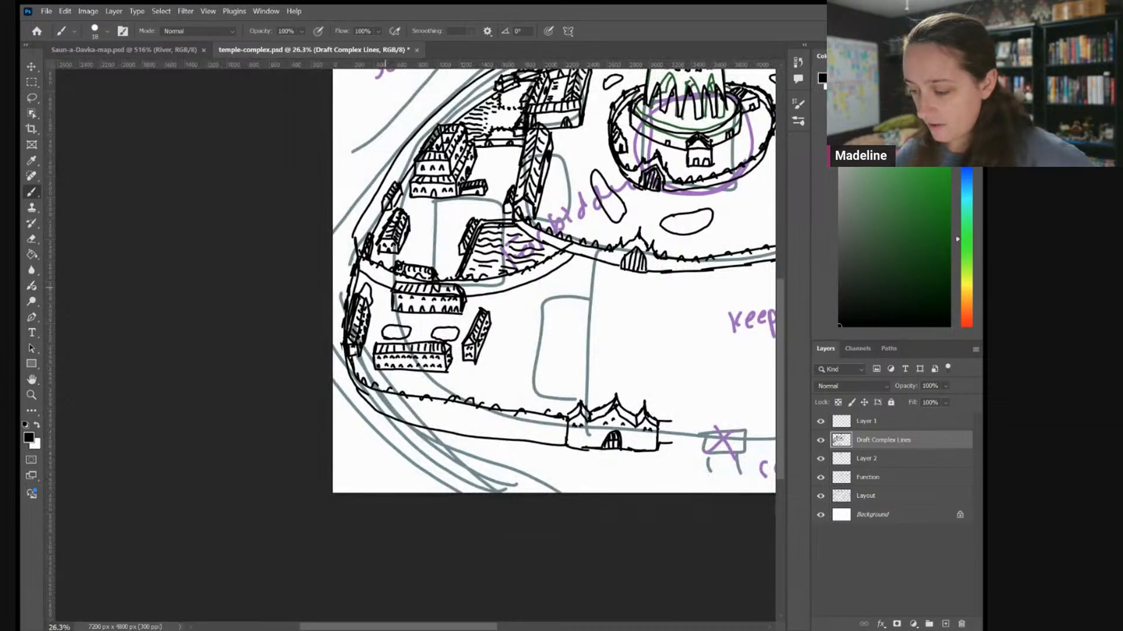
scroll(555, 321, up, 4)
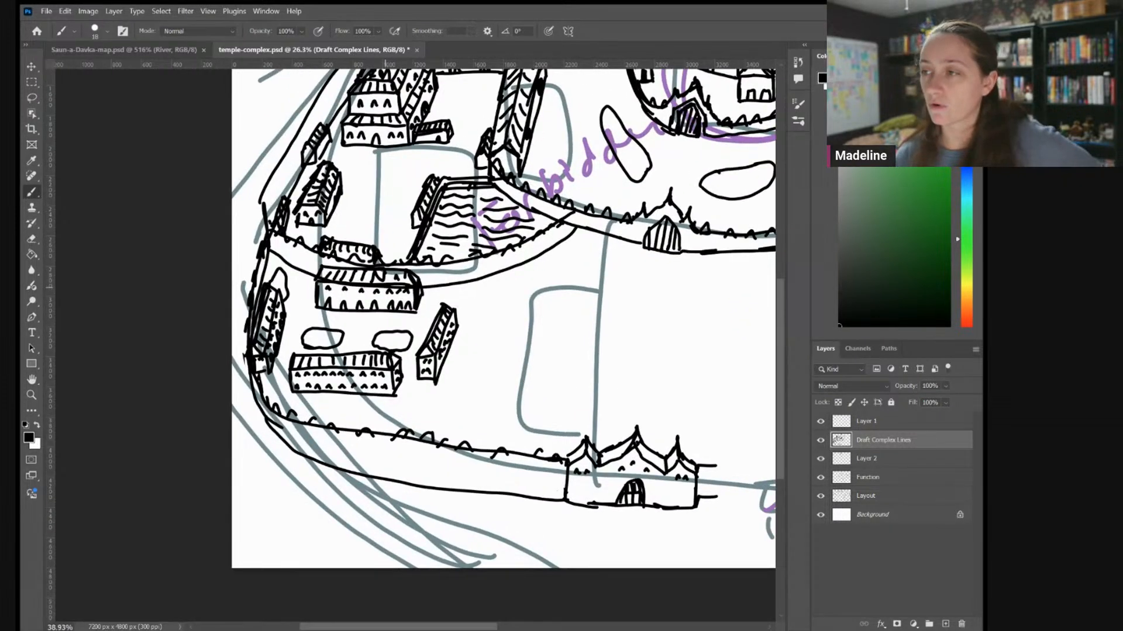
Draw a short diagonal wall line descending from the curved inner wall, right of the small slanted building
scroll(530, 321, up, 3)
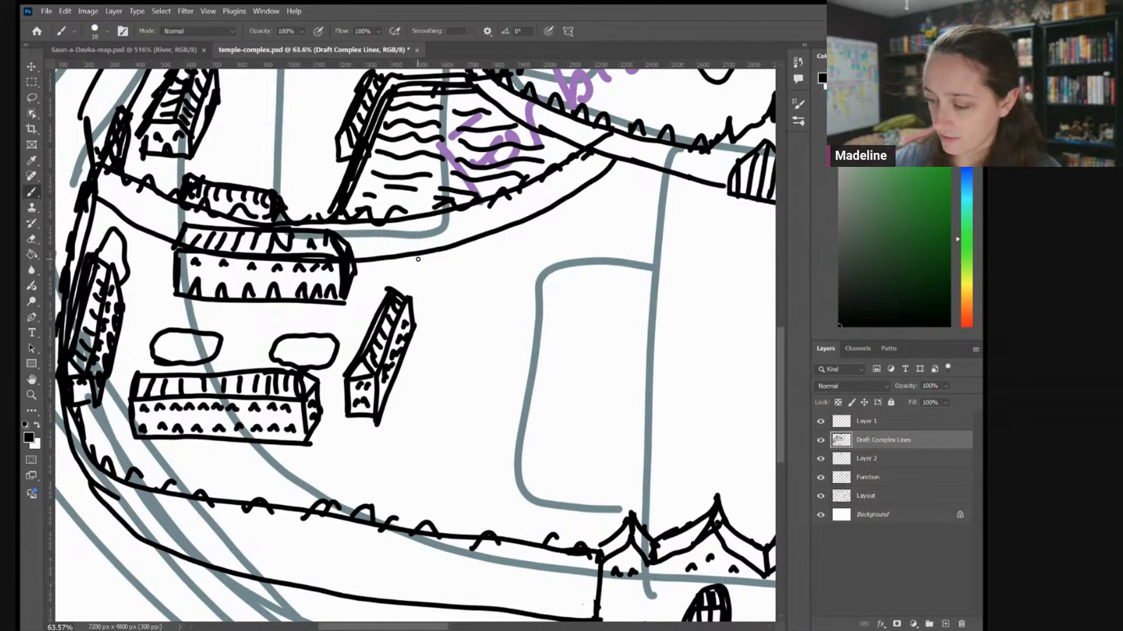
drag(414, 255, 466, 329)
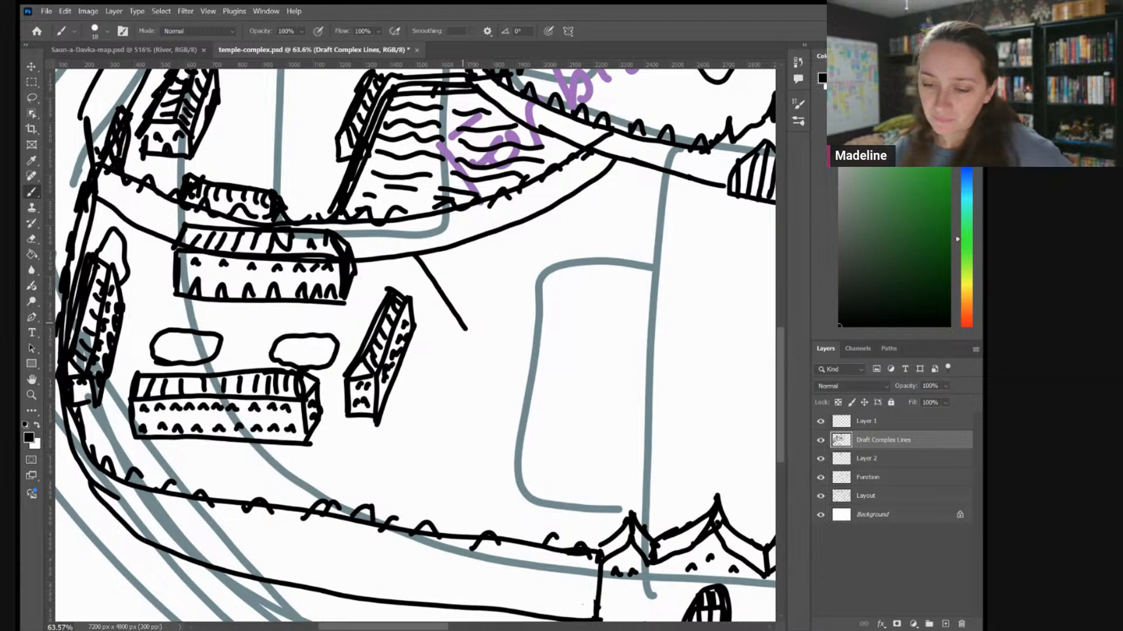
drag(463, 322, 538, 286)
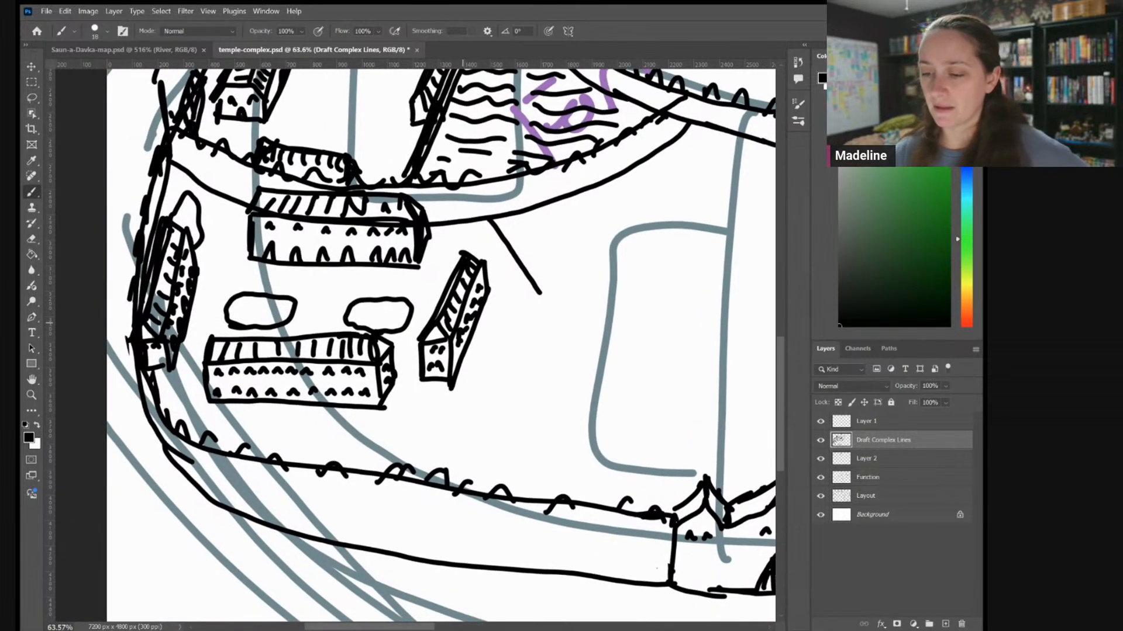
drag(463, 322, 508, 308)
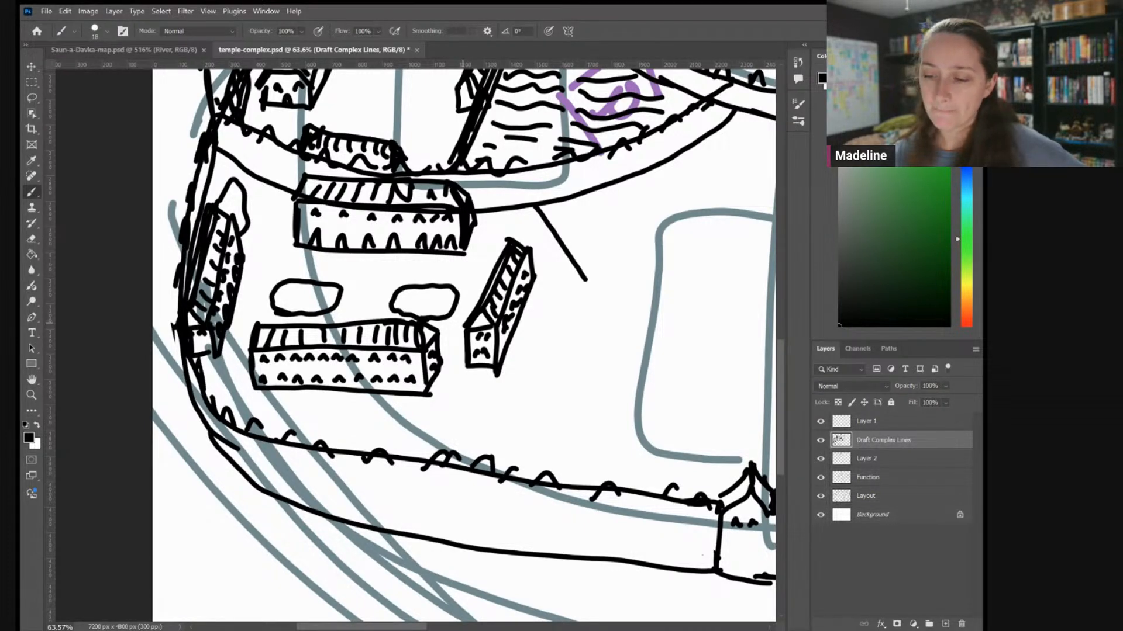
Draw a winding path linking the rounded plots and running down to a small box-shaped building on the lower outer wall
scroll(416, 387, down, 5)
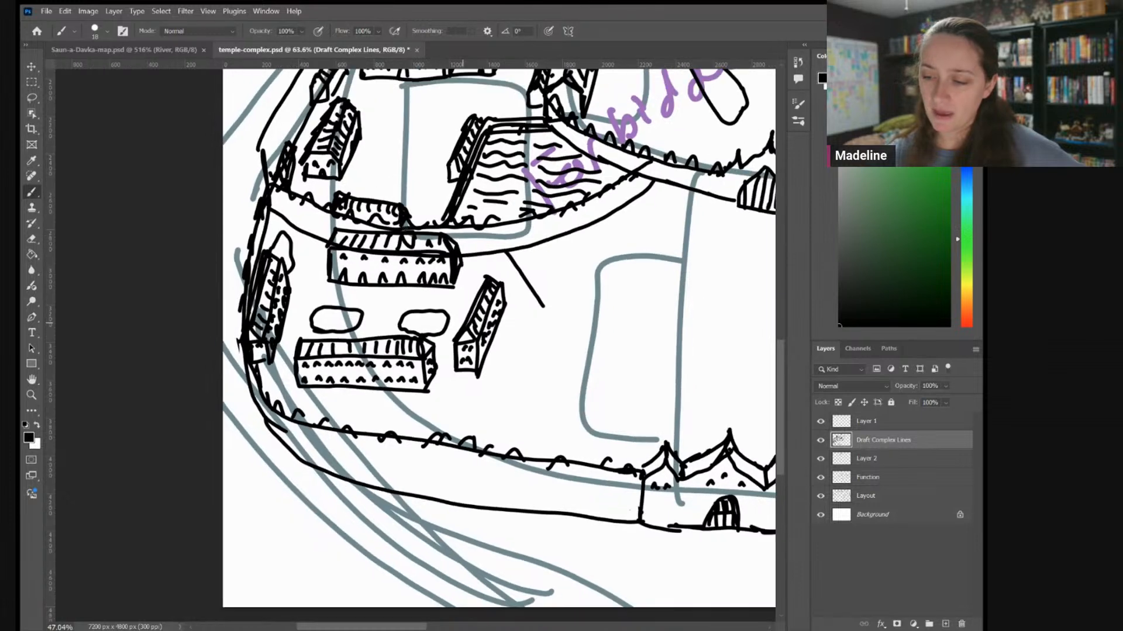
scroll(385, 275, up, 3)
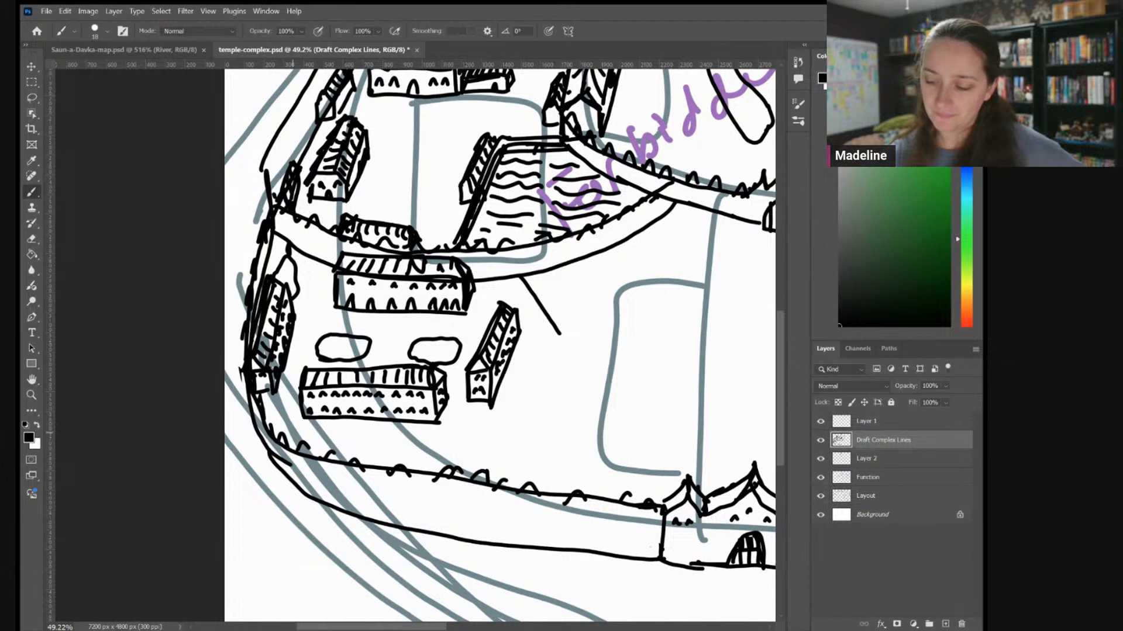
mouse_move(298, 299)
mouse_down()
mouse_move(321, 336)
mouse_move(424, 347)
mouse_move(456, 375)
mouse_move(451, 365)
mouse_move(475, 463)
mouse_move(452, 450)
mouse_move(498, 443)
mouse_up()
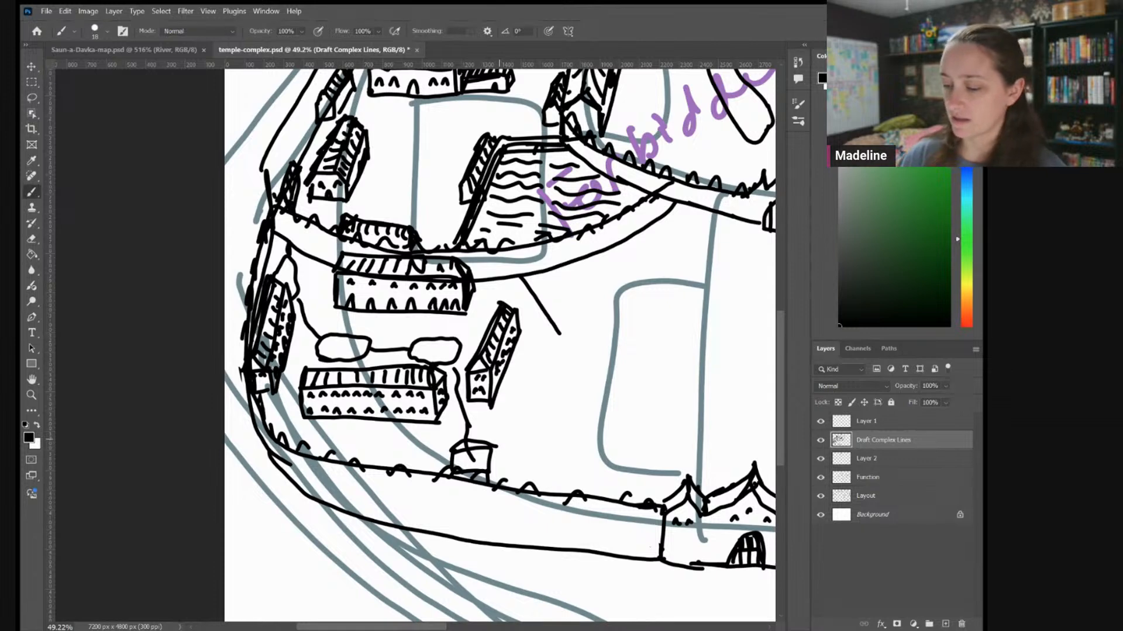
drag(498, 439, 328, 463)
scroll(499, 440, down, 6)
drag(500, 439, 331, 461)
scroll(189, 469, up, 5)
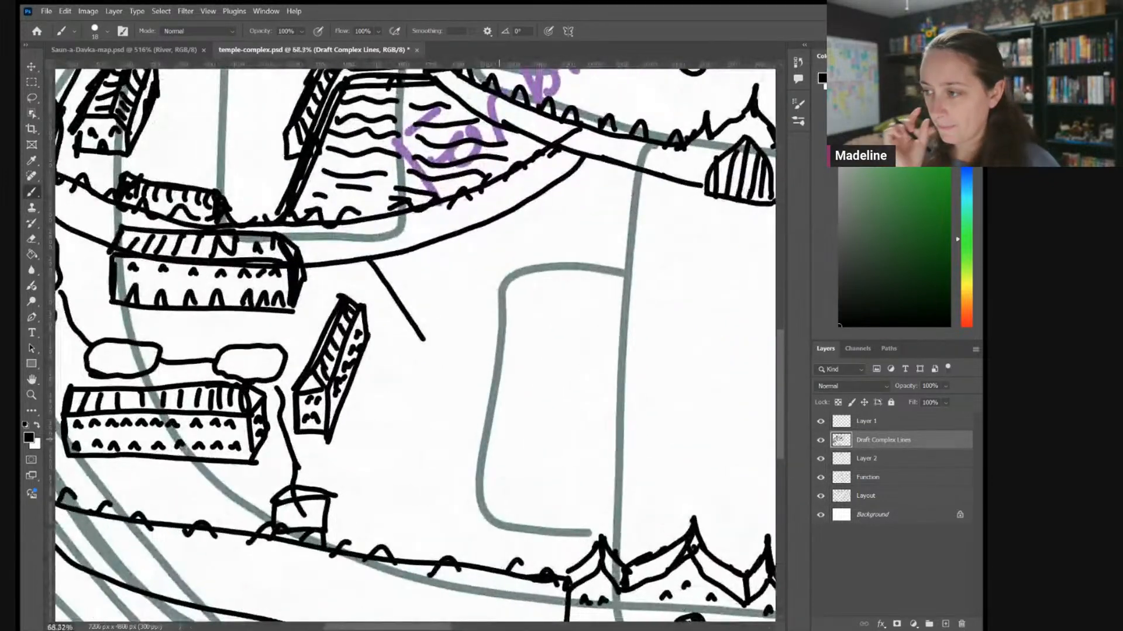
Reinforce the lower end of the diagonal wall line and add a small hatched building at the left end of the upper long building
drag(423, 339, 429, 345)
scroll(428, 343, down, 2)
scroll(564, 376, down, 2)
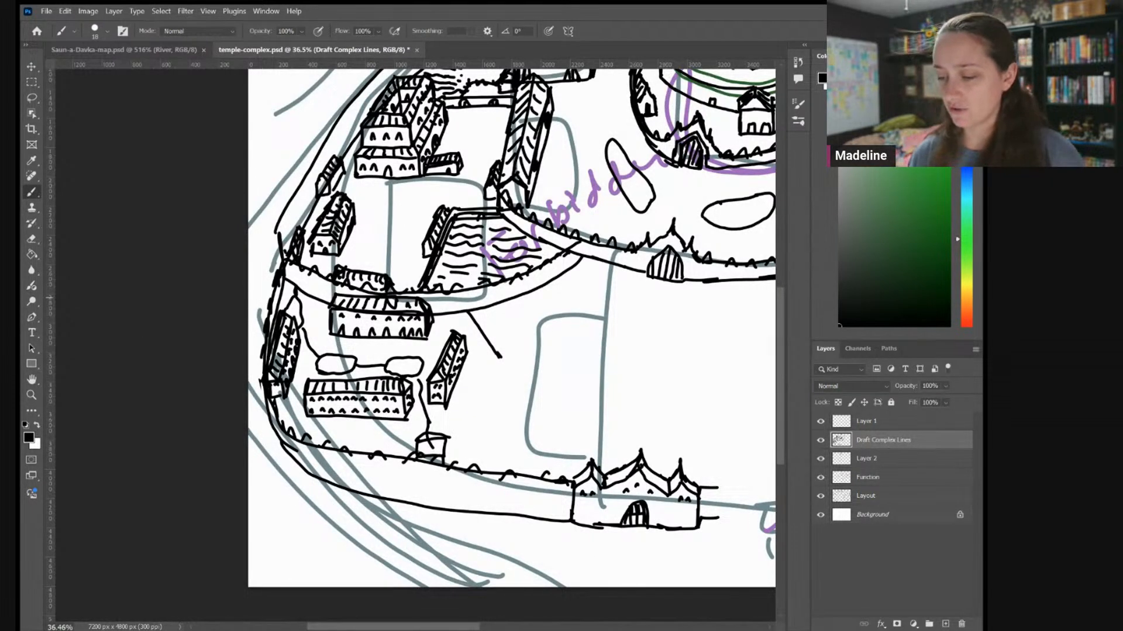
scroll(448, 369, up, 2)
scroll(333, 480, up, 2)
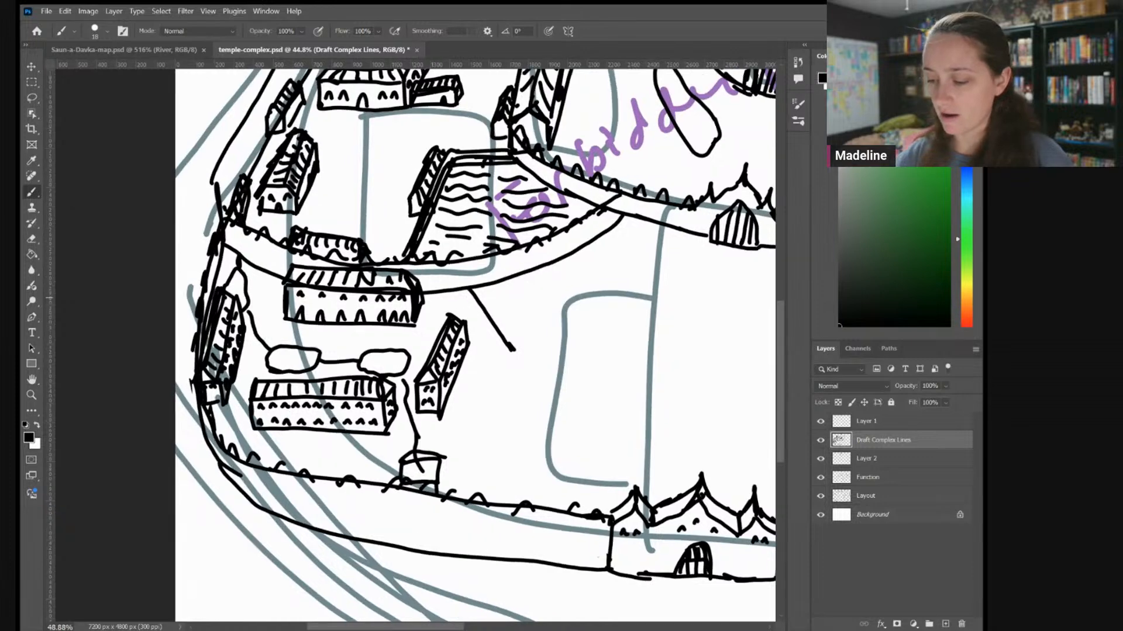
scroll(333, 479, up, 1)
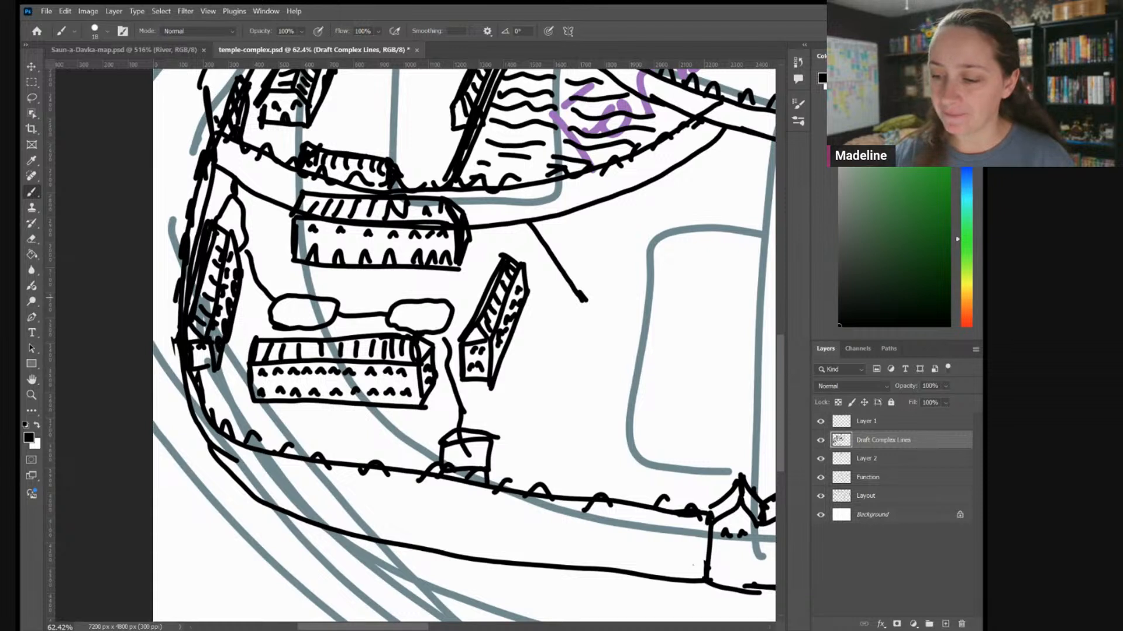
mouse_move(255, 191)
mouse_down()
mouse_move(258, 180)
mouse_move(257, 218)
mouse_move(289, 225)
mouse_move(284, 199)
mouse_move(291, 223)
mouse_move(295, 189)
mouse_move(291, 228)
mouse_move(271, 218)
mouse_move(281, 218)
mouse_up()
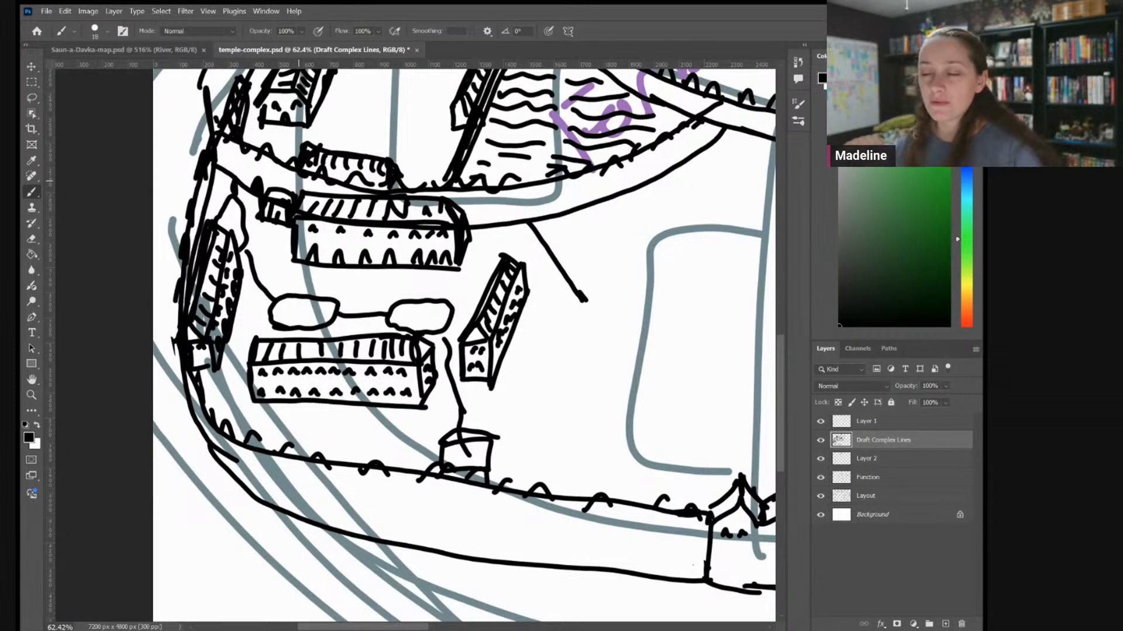
Extend the diagonal line into a curved two-sided enclosure wall below the inner wall, with a parallel top edge and closed ends
scroll(464, 345, down, 2)
scroll(465, 345, up, 3)
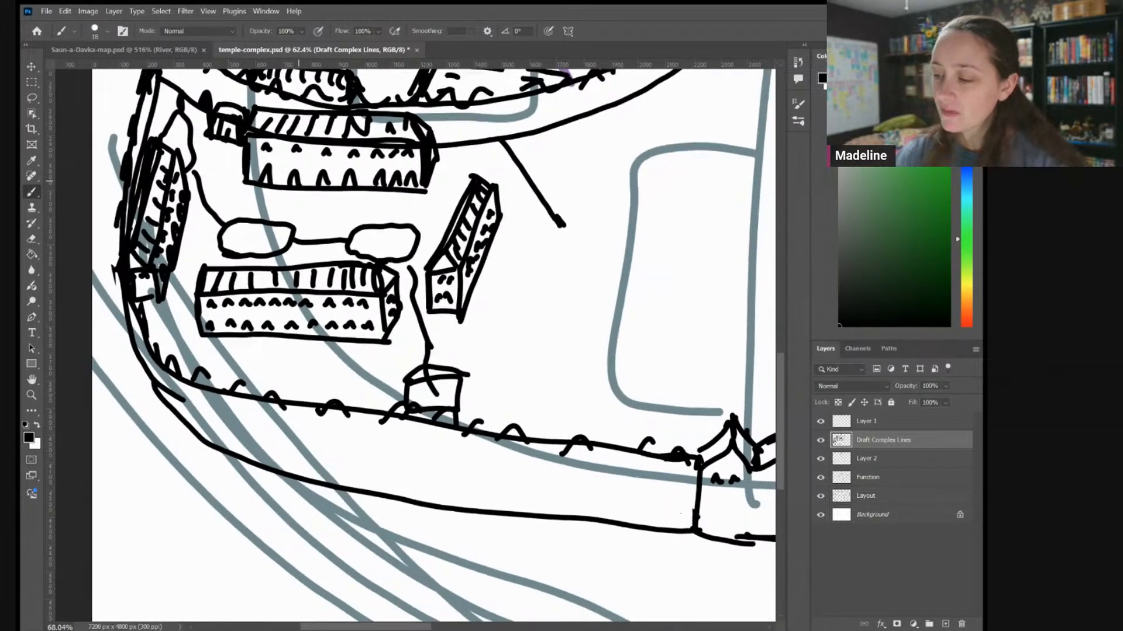
scroll(415, 345, up, 5)
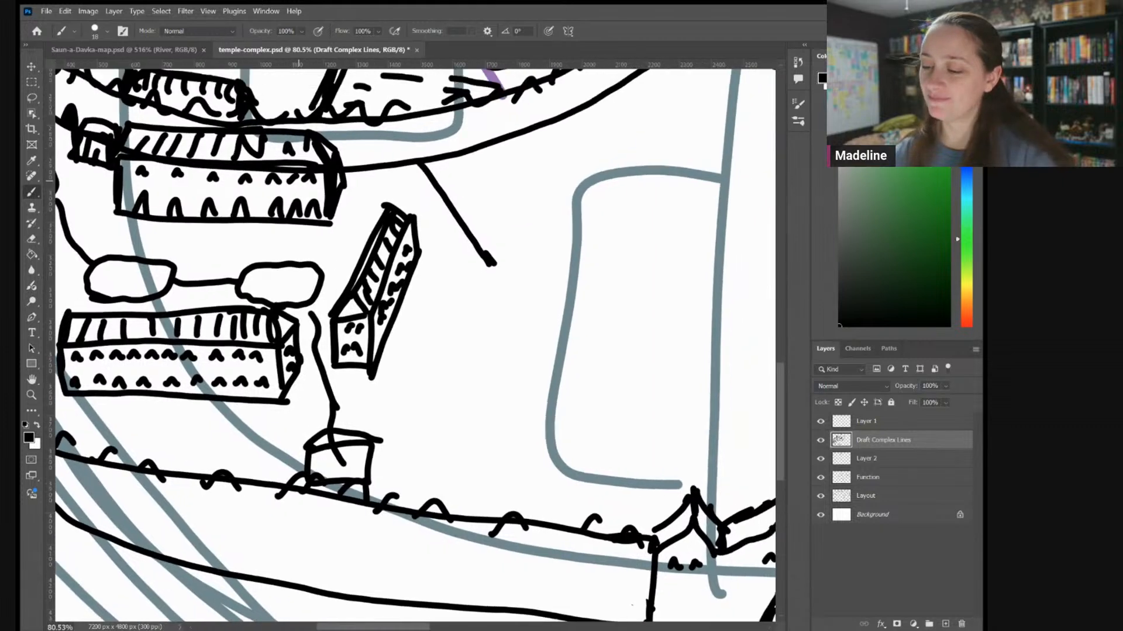
mouse_move(386, 375)
mouse_down()
mouse_move(525, 346)
mouse_move(620, 291)
mouse_move(611, 301)
mouse_move(667, 237)
mouse_move(673, 188)
mouse_up()
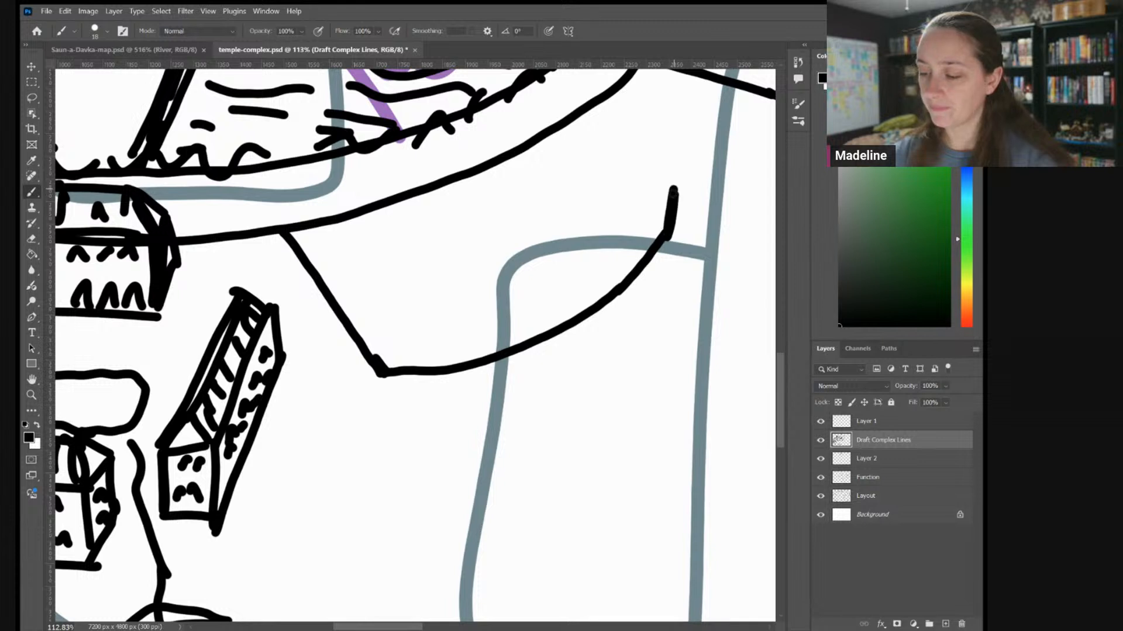
mouse_move(382, 367)
mouse_down()
mouse_move(389, 336)
mouse_move(499, 315)
mouse_move(542, 291)
mouse_move(670, 192)
mouse_up()
drag(291, 193, 384, 337)
drag(287, 223, 290, 191)
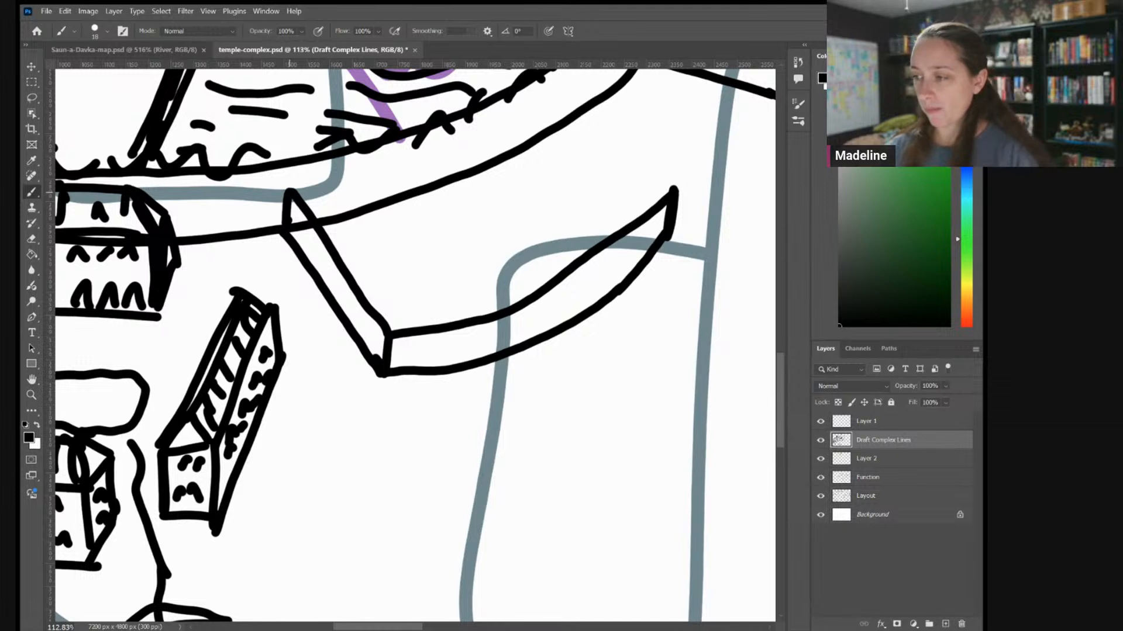
drag(290, 193, 271, 216)
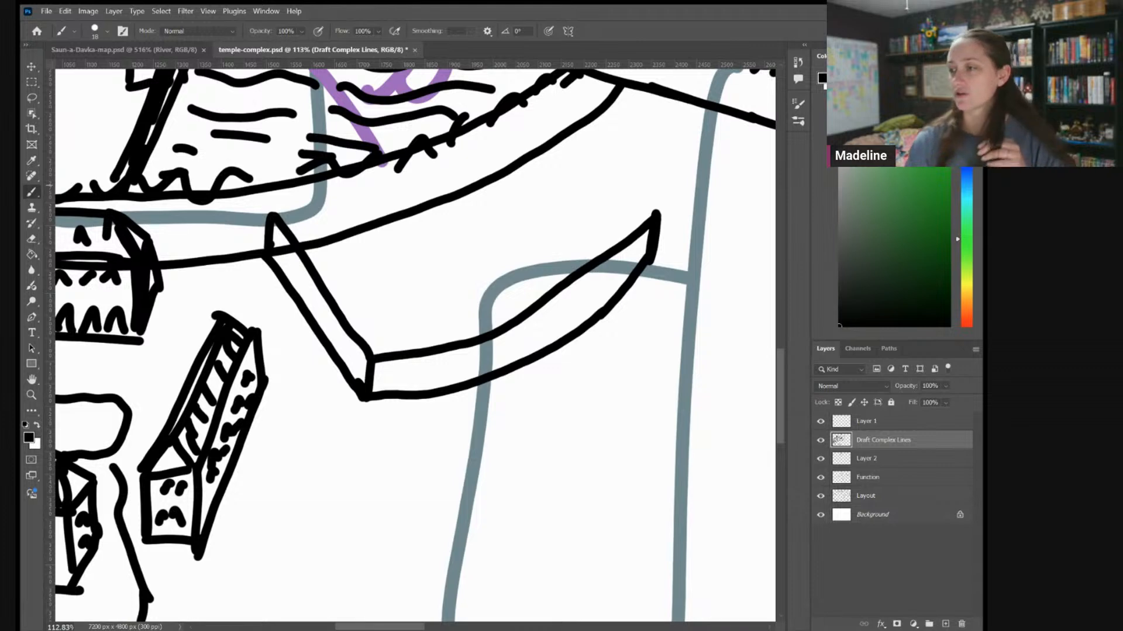
Examine the new enclosure wall's placement among the nearby buildings, gates and the complex as a whole
scroll(639, 213, down, 4)
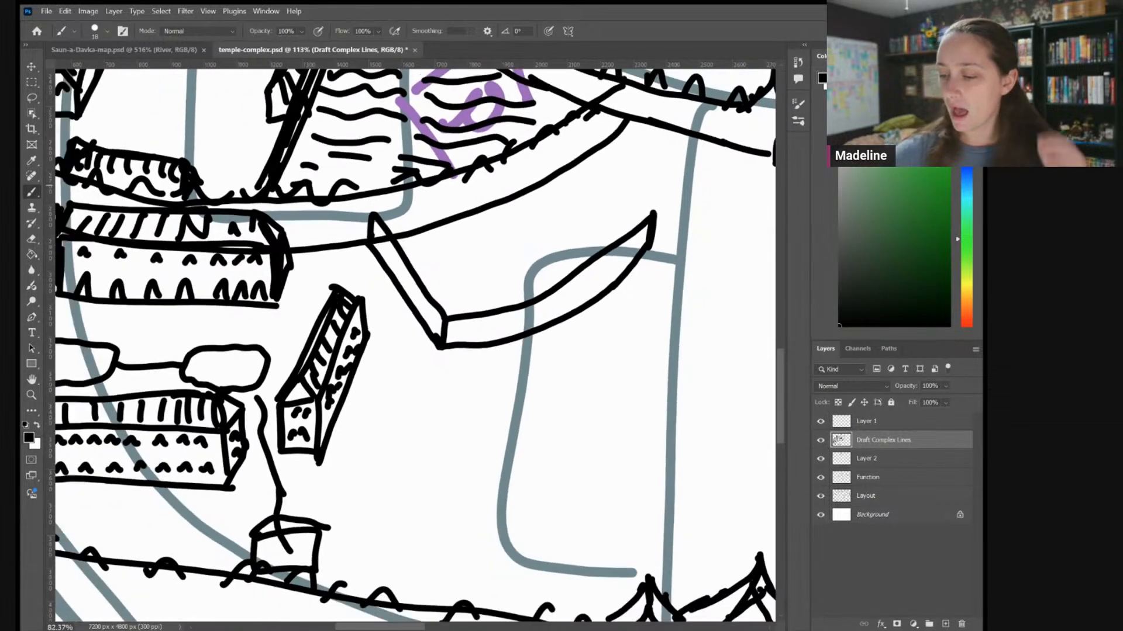
scroll(416, 345, down, 3)
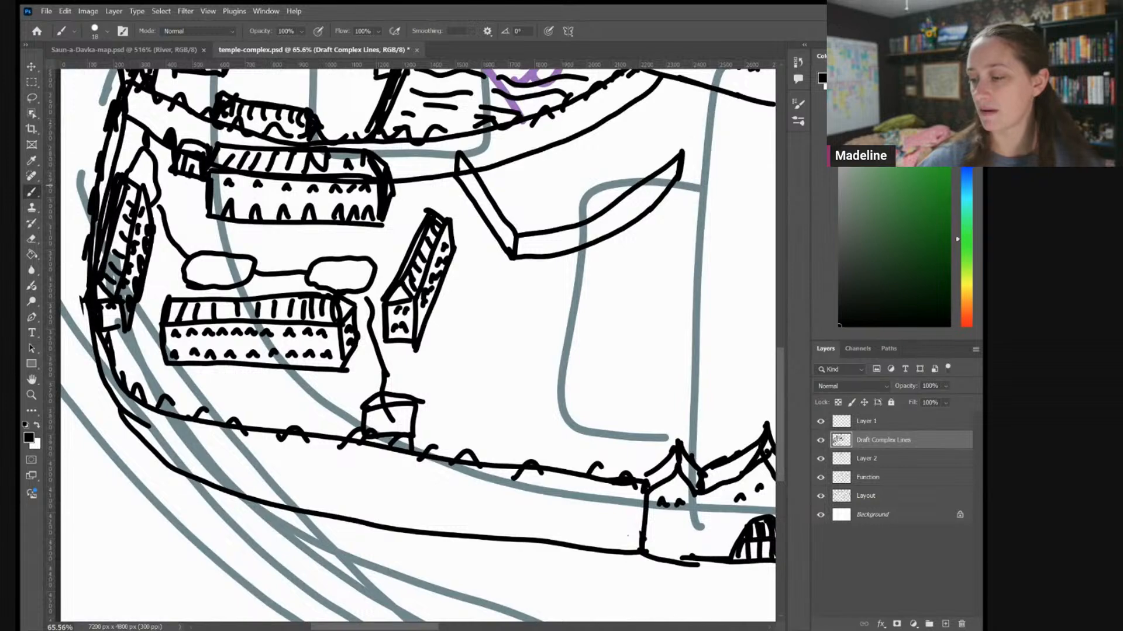
scroll(626, 345, up, 3)
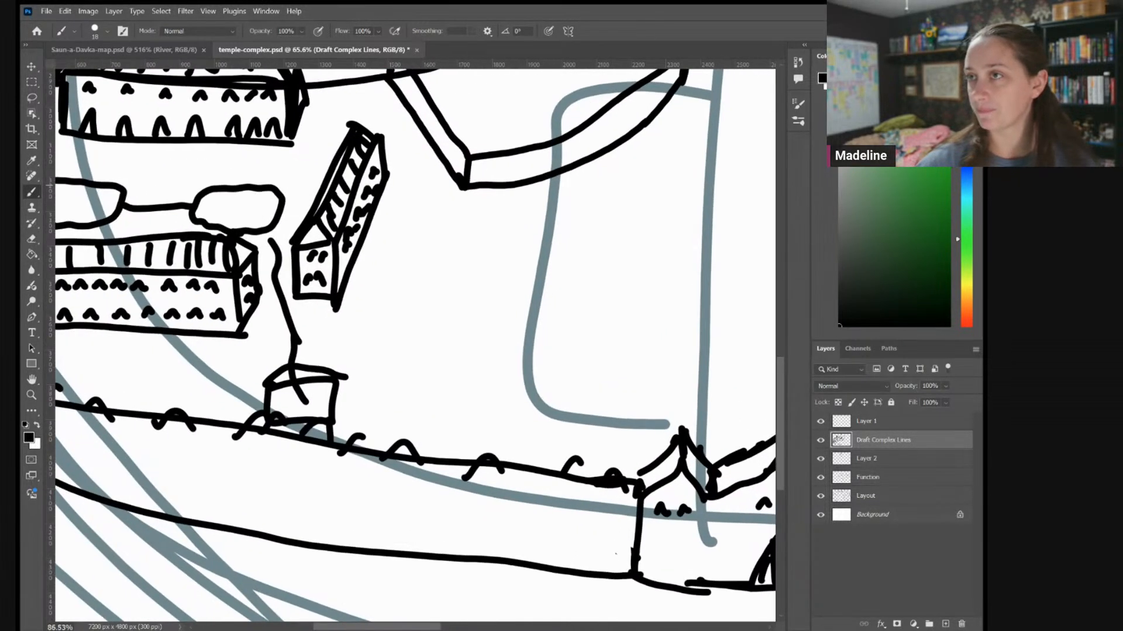
scroll(596, 345, up, 2)
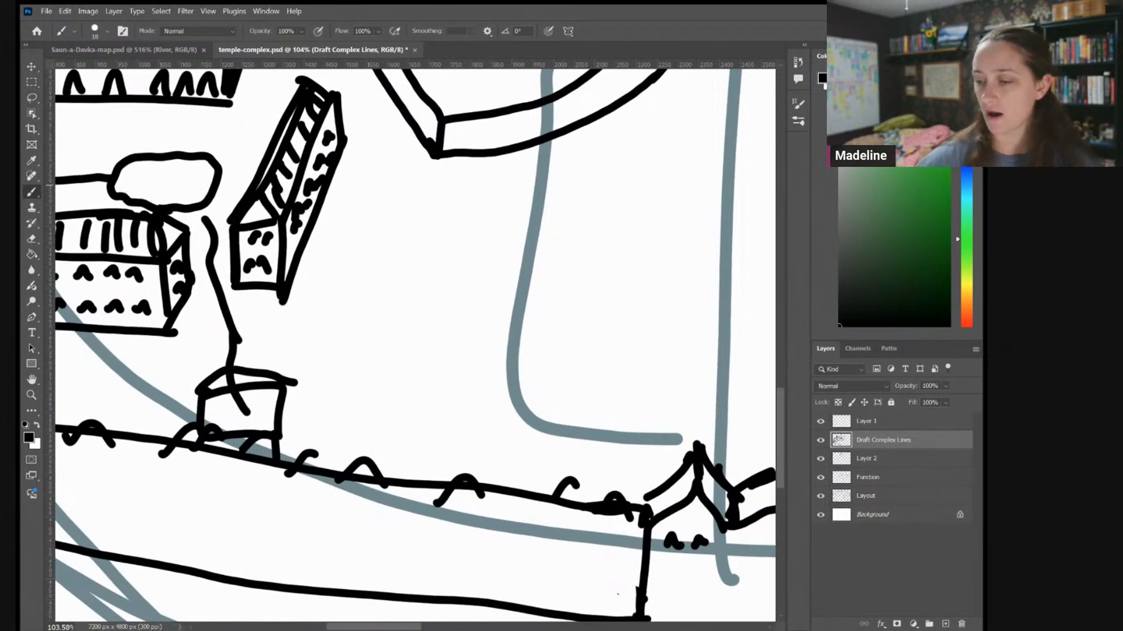
scroll(543, 555, down, 4)
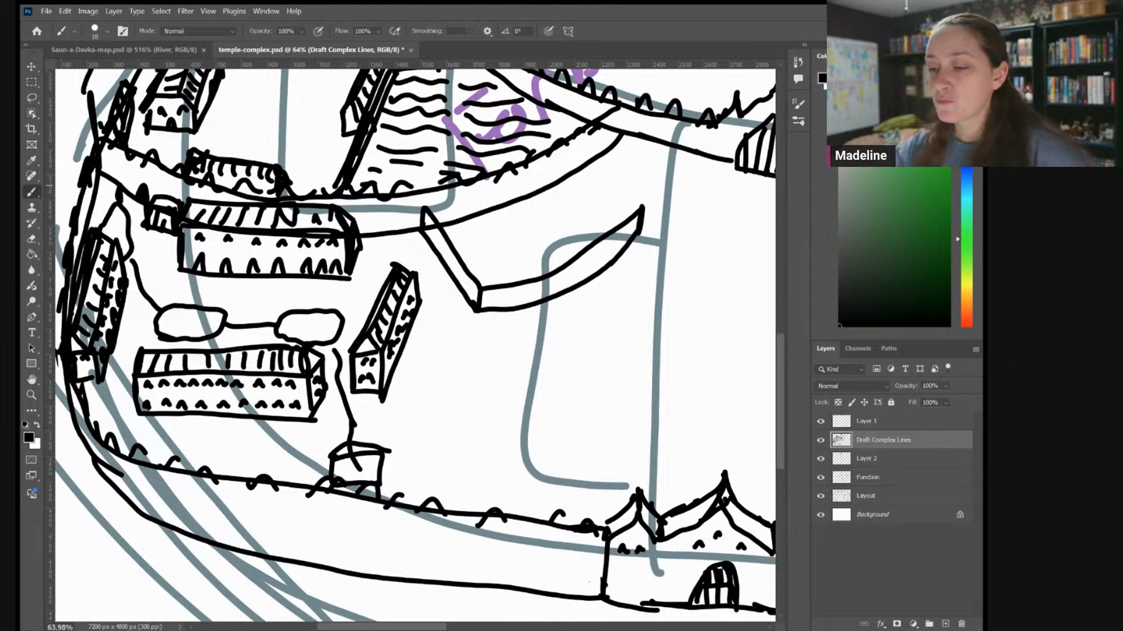
scroll(484, 317, down, 6)
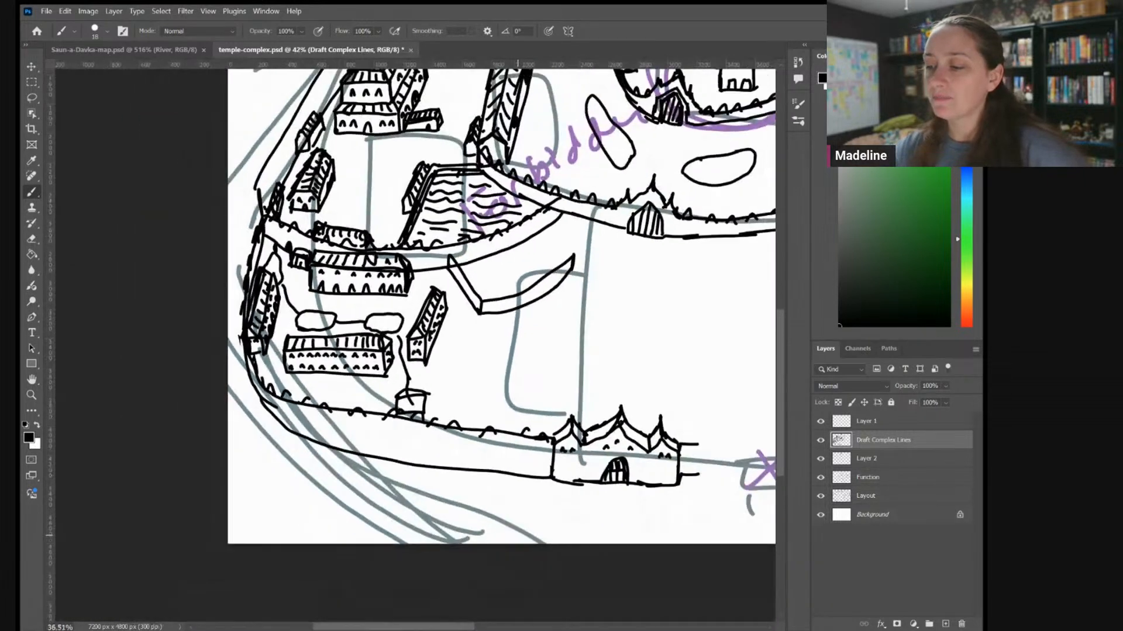
scroll(484, 317, down, 4)
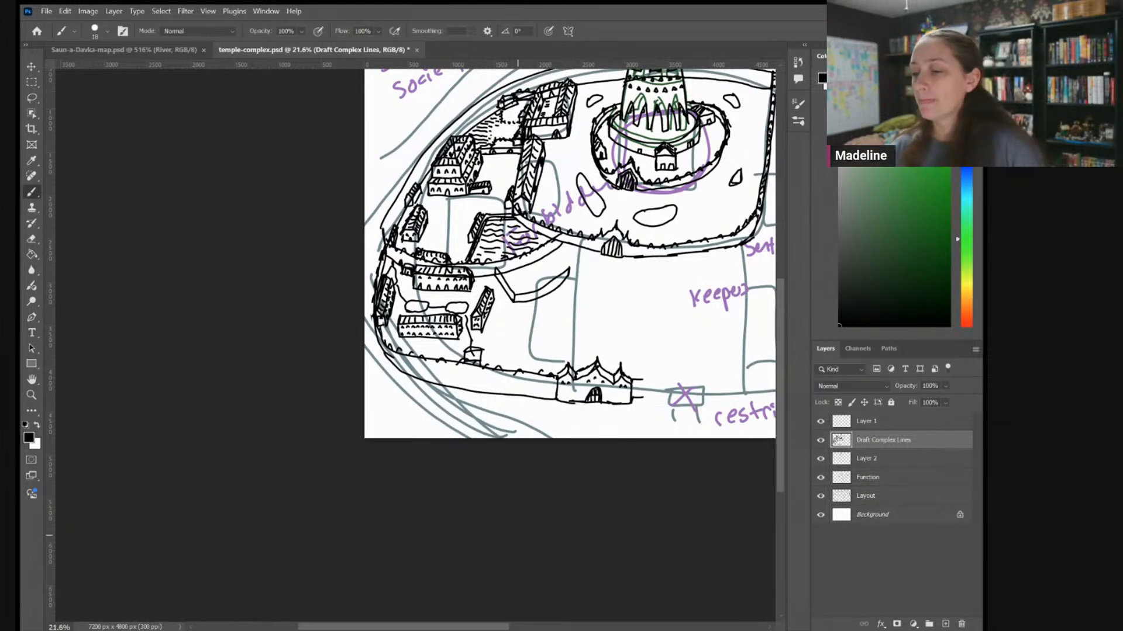
scroll(459, 165, up, 5)
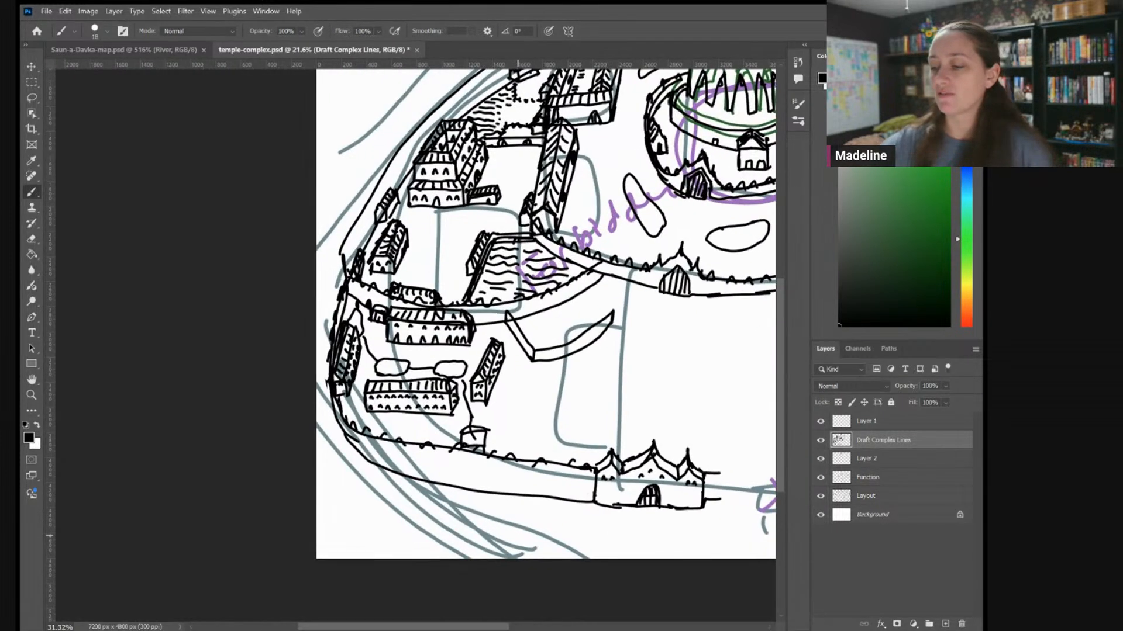
scroll(518, 535, up, 2)
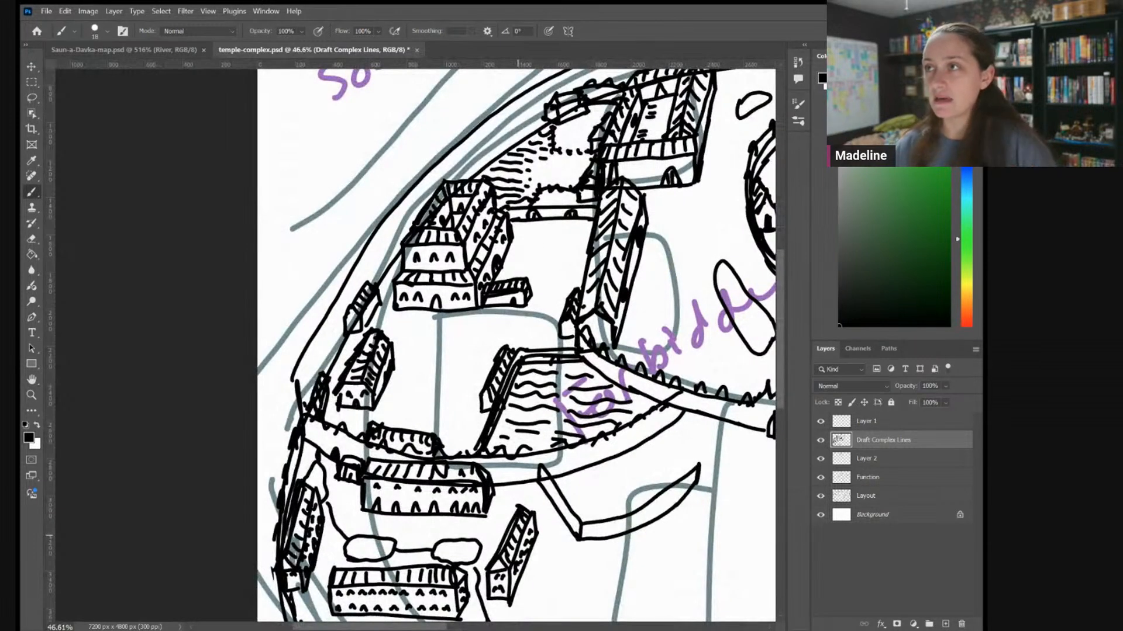
scroll(518, 535, down, 4)
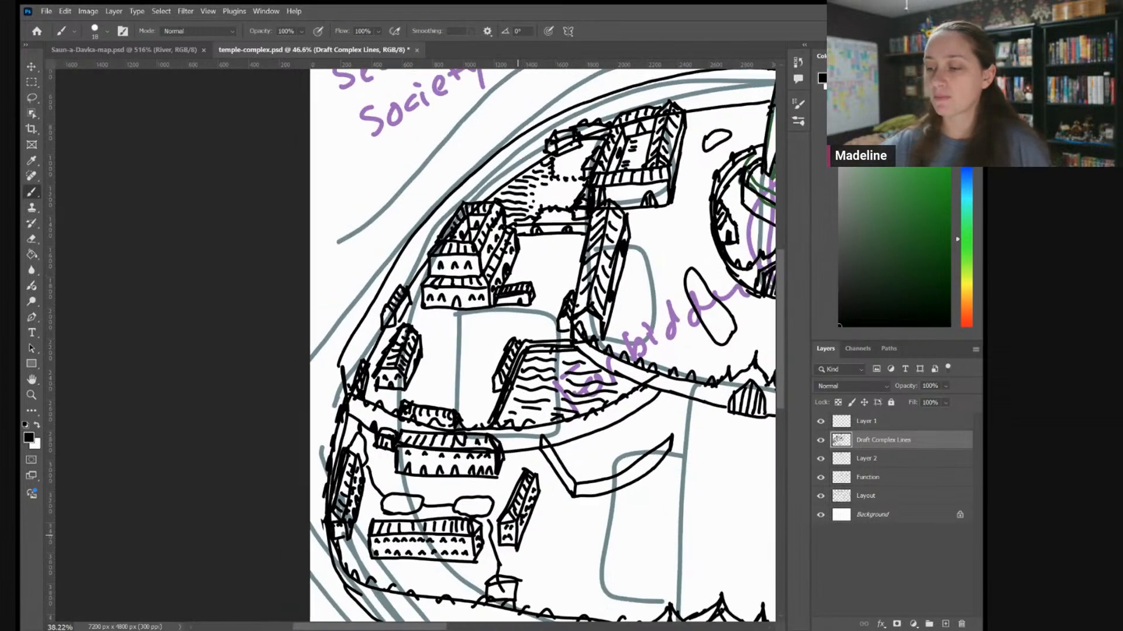
scroll(517, 535, down, 2)
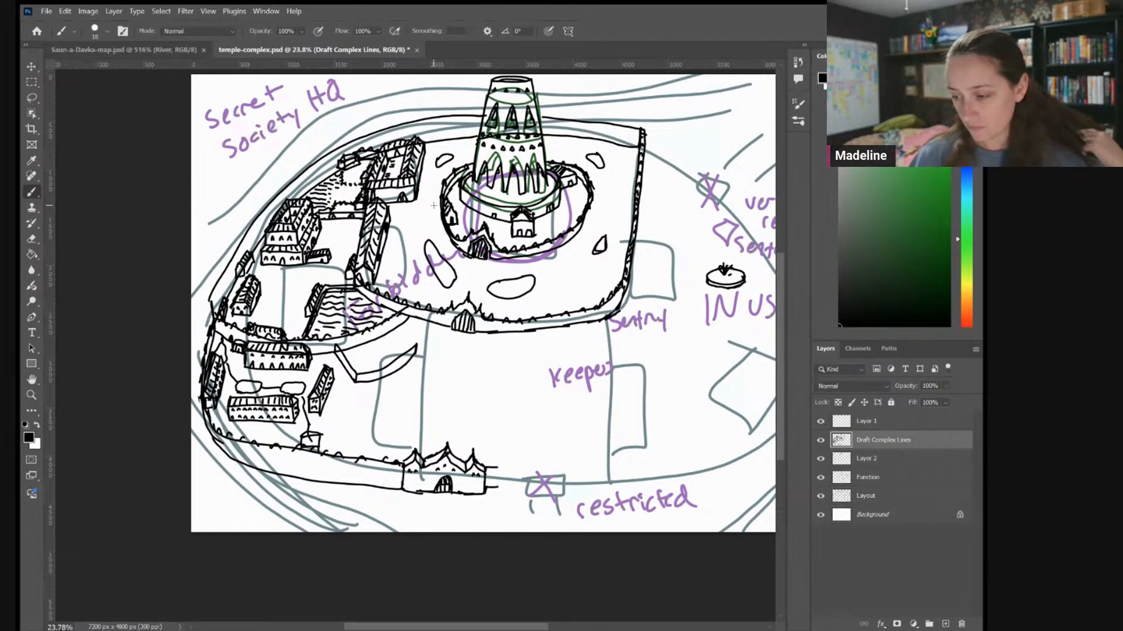
Add small battlements along the top edge of the new enclosure wall and two dark arched openings in its curved side
scroll(513, 391, up, 4)
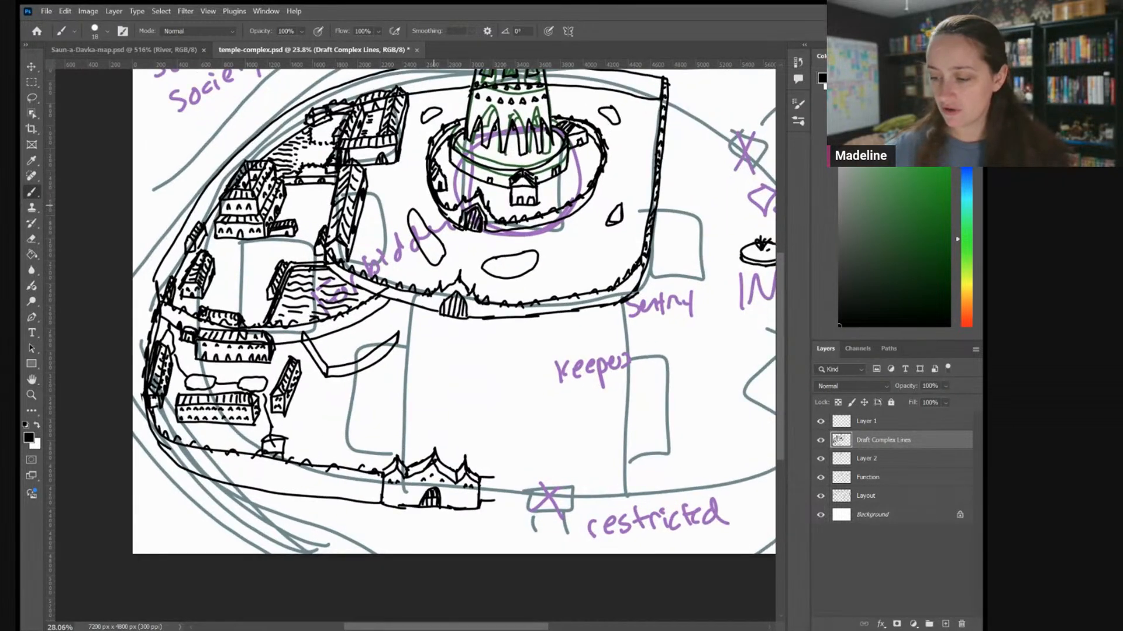
scroll(290, 390, up, 6)
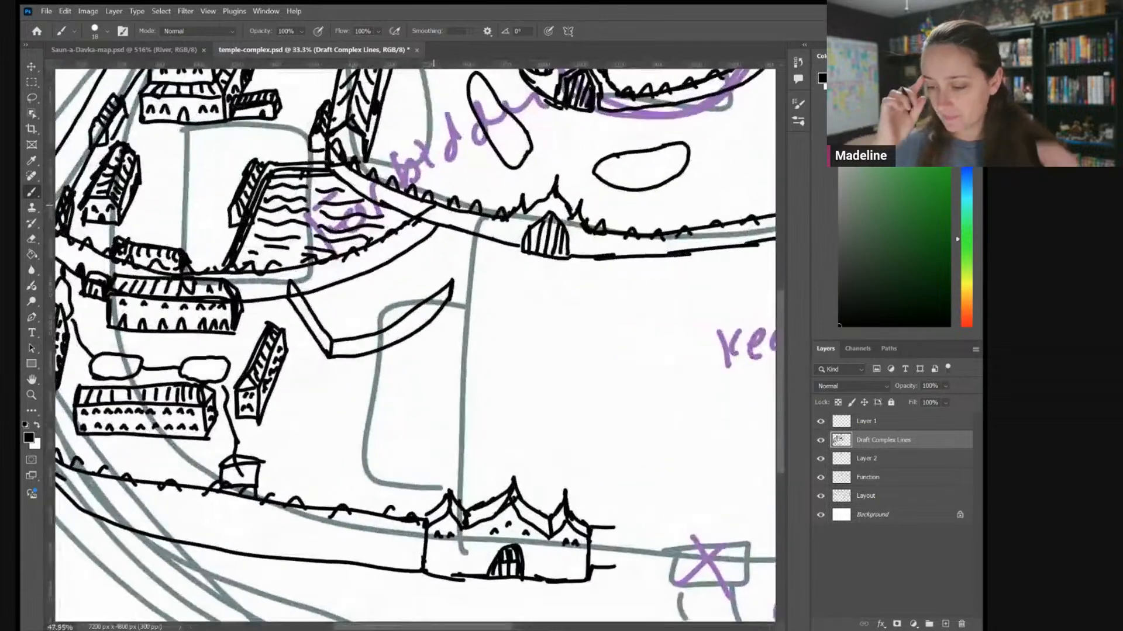
scroll(415, 345, left, 1)
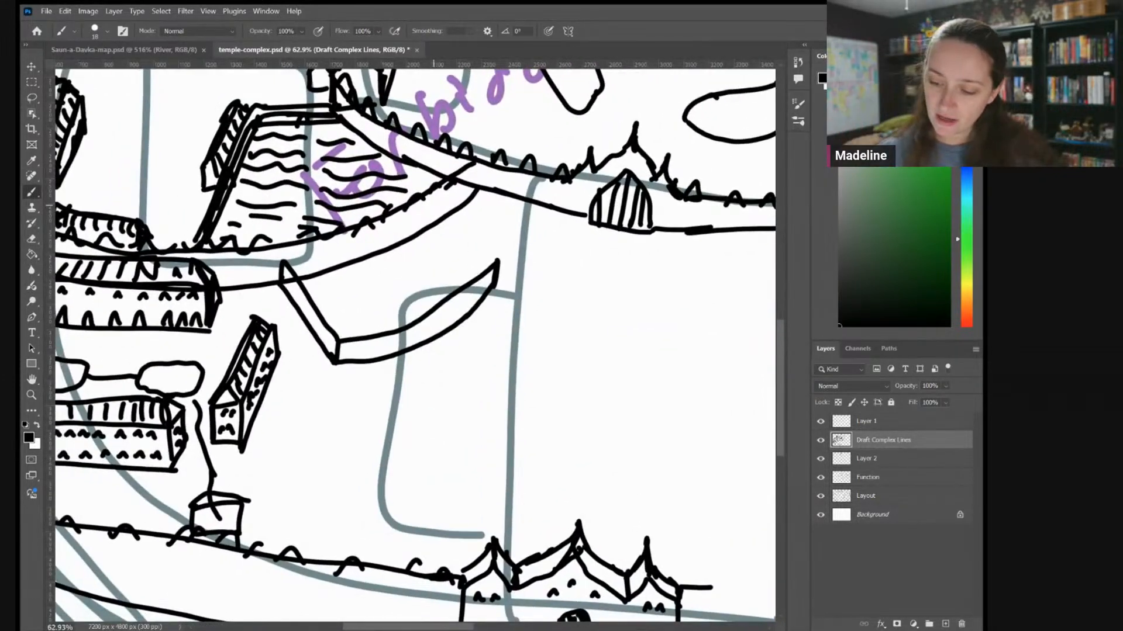
drag(292, 269, 296, 274)
drag(298, 285, 306, 290)
mouse_move(314, 299)
mouse_down()
mouse_move(337, 341)
mouse_move(379, 338)
mouse_move(429, 320)
mouse_move(494, 265)
mouse_up()
mouse_move(391, 354)
mouse_down()
mouse_move(399, 338)
mouse_move(402, 350)
mouse_up()
mouse_move(462, 316)
mouse_down()
mouse_move(474, 313)
mouse_move(471, 301)
mouse_up()
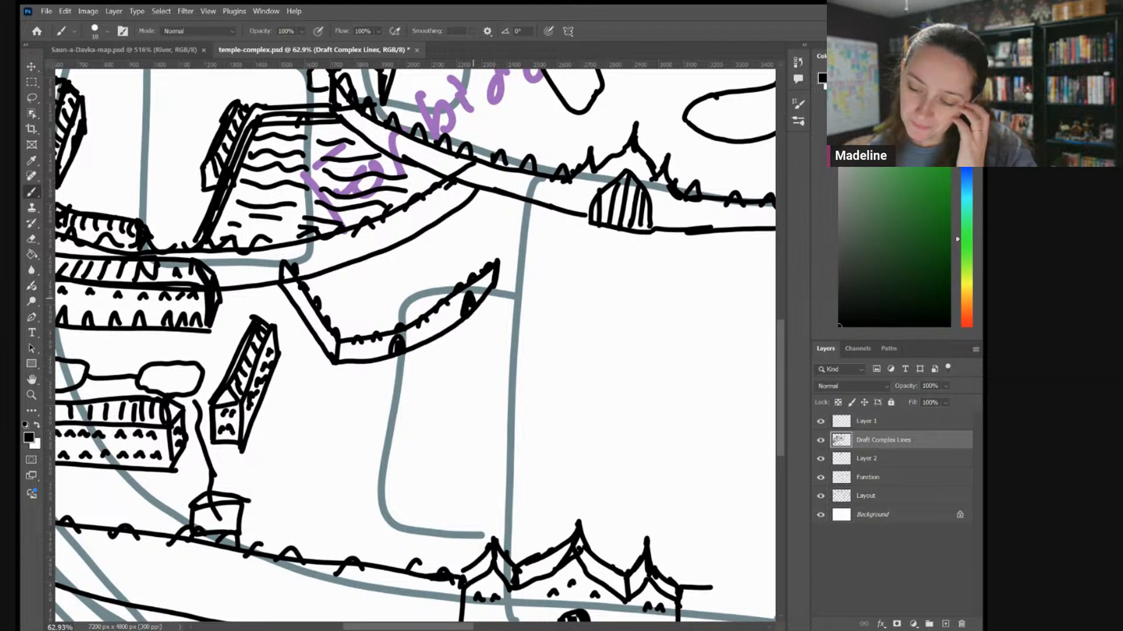
Draw two hatched-roof buildings inside the enclosure, one slanting down to the curved side and one along the inner wall
mouse_move(414, 297)
mouse_down()
mouse_move(426, 310)
mouse_move(351, 264)
mouse_move(371, 229)
mouse_move(355, 241)
mouse_move(386, 243)
mouse_move(405, 270)
mouse_move(386, 285)
mouse_move(406, 280)
mouse_move(409, 295)
mouse_move(386, 299)
mouse_up()
mouse_move(358, 238)
mouse_down()
mouse_move(393, 279)
mouse_move(399, 270)
mouse_move(374, 246)
mouse_move(401, 294)
mouse_up()
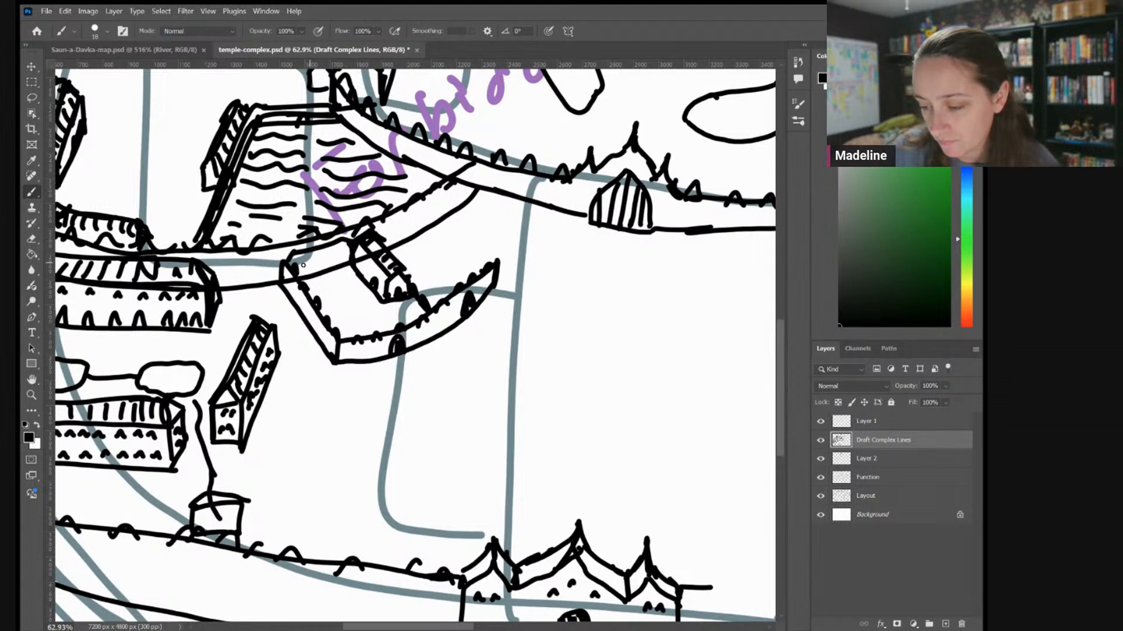
mouse_move(294, 268)
mouse_down()
mouse_move(345, 252)
mouse_move(293, 264)
mouse_up()
drag(306, 254, 314, 258)
drag(328, 249, 328, 254)
drag(337, 246, 344, 250)
mouse_move(300, 285)
mouse_down()
mouse_move(352, 264)
mouse_move(338, 270)
mouse_up()
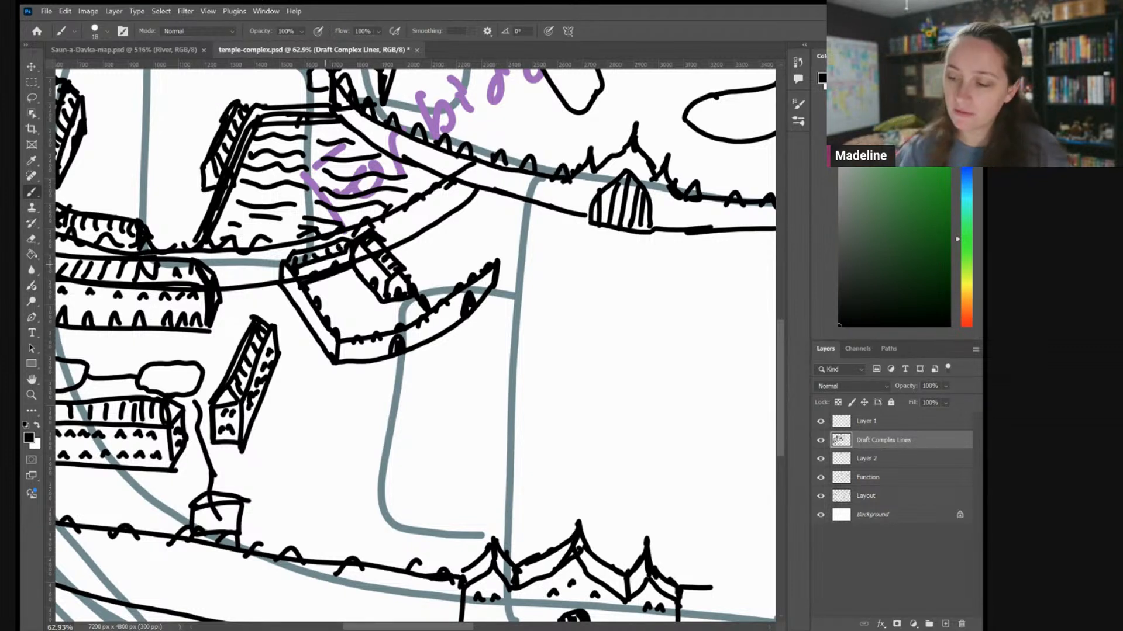
Draw a small pond inside the curved walled courtyard and add dark structures along its west wall and beside the inner building
mouse_move(352, 312)
mouse_down()
mouse_move(348, 328)
mouse_move(354, 313)
mouse_move(326, 303)
mouse_move(330, 323)
mouse_up()
drag(310, 284, 324, 314)
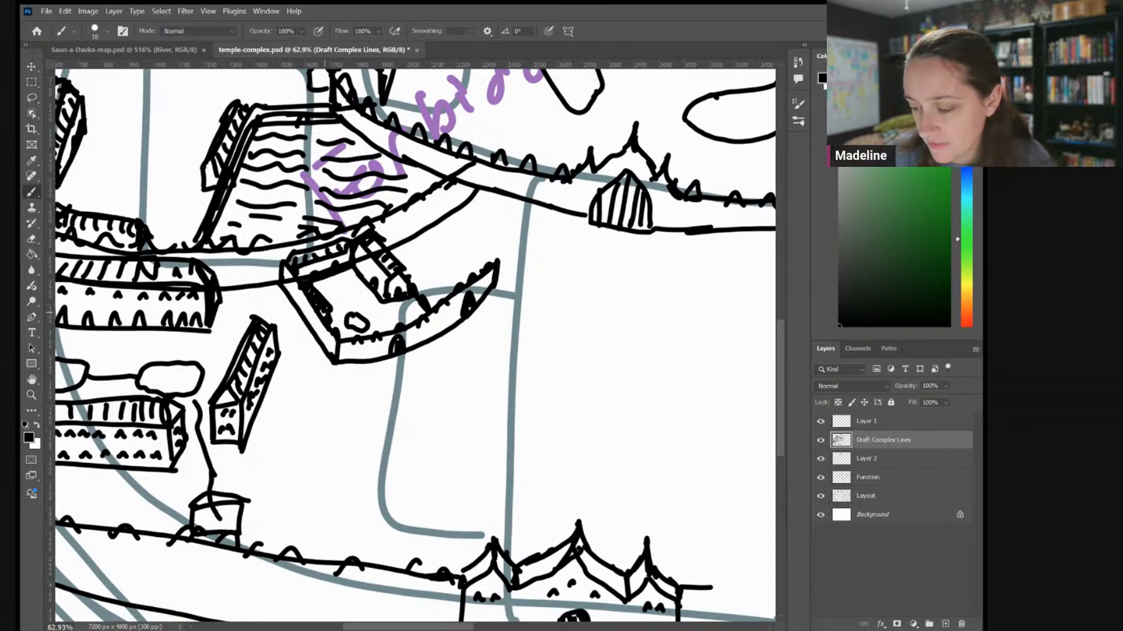
drag(408, 318, 420, 317)
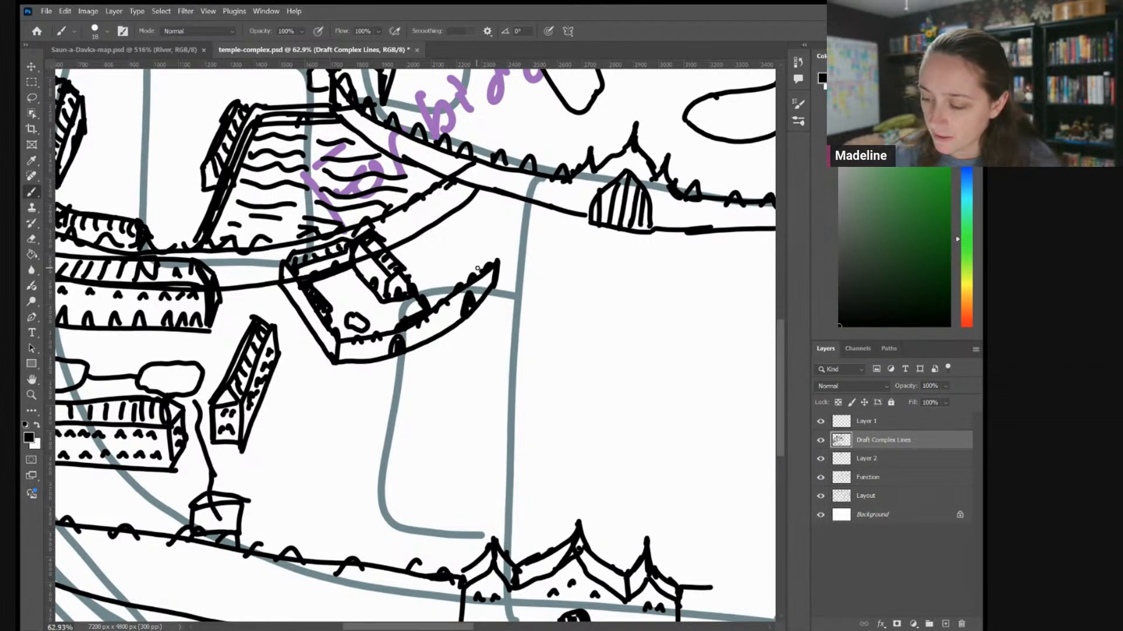
Draw two hatched-roof buildings in the courtyard's eastern half, one near the east wall tip and one along the back wall
mouse_move(459, 243)
mouse_down()
mouse_move(483, 272)
mouse_move(481, 233)
mouse_move(475, 250)
mouse_move(468, 236)
mouse_move(491, 261)
mouse_move(463, 266)
mouse_move(476, 285)
mouse_up()
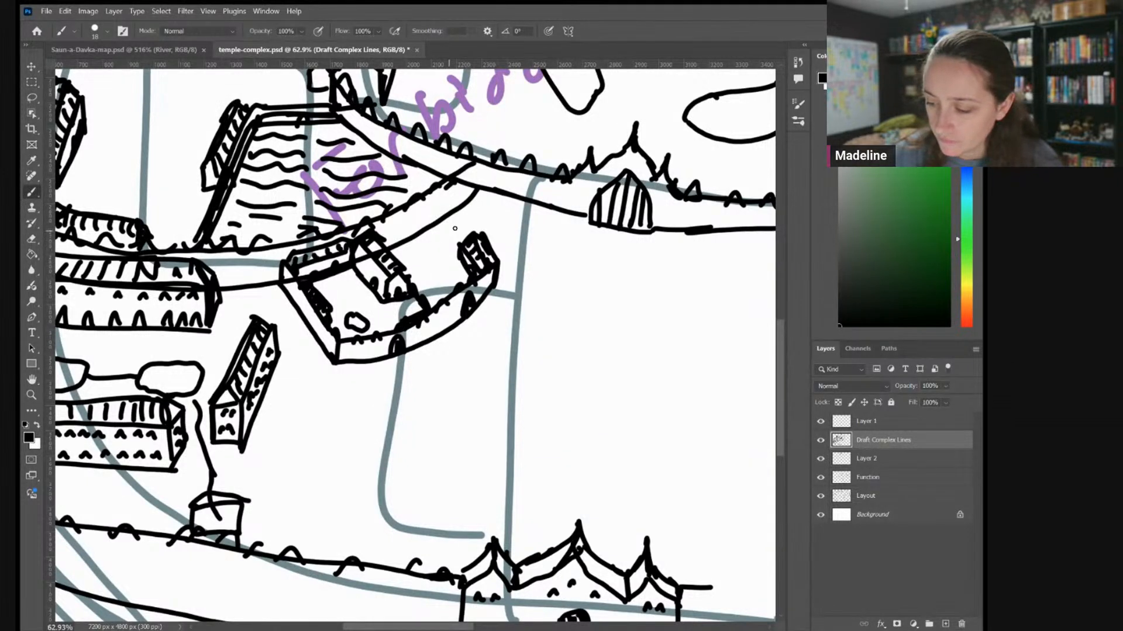
mouse_move(425, 257)
mouse_down()
mouse_move(458, 239)
mouse_move(447, 213)
mouse_move(397, 234)
mouse_move(411, 240)
mouse_move(391, 237)
mouse_move(430, 256)
mouse_move(394, 244)
mouse_move(450, 222)
mouse_up()
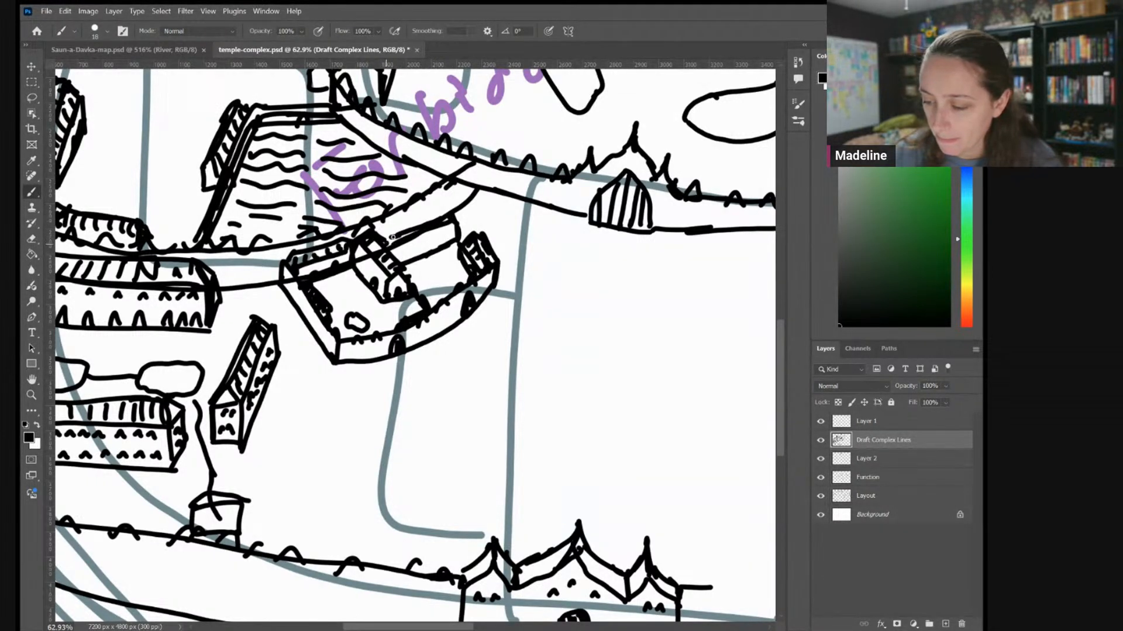
mouse_move(394, 247)
mouse_down()
mouse_move(451, 223)
mouse_move(407, 235)
mouse_move(444, 243)
mouse_move(421, 254)
mouse_move(467, 242)
mouse_move(460, 224)
mouse_move(478, 236)
mouse_move(479, 236)
mouse_up()
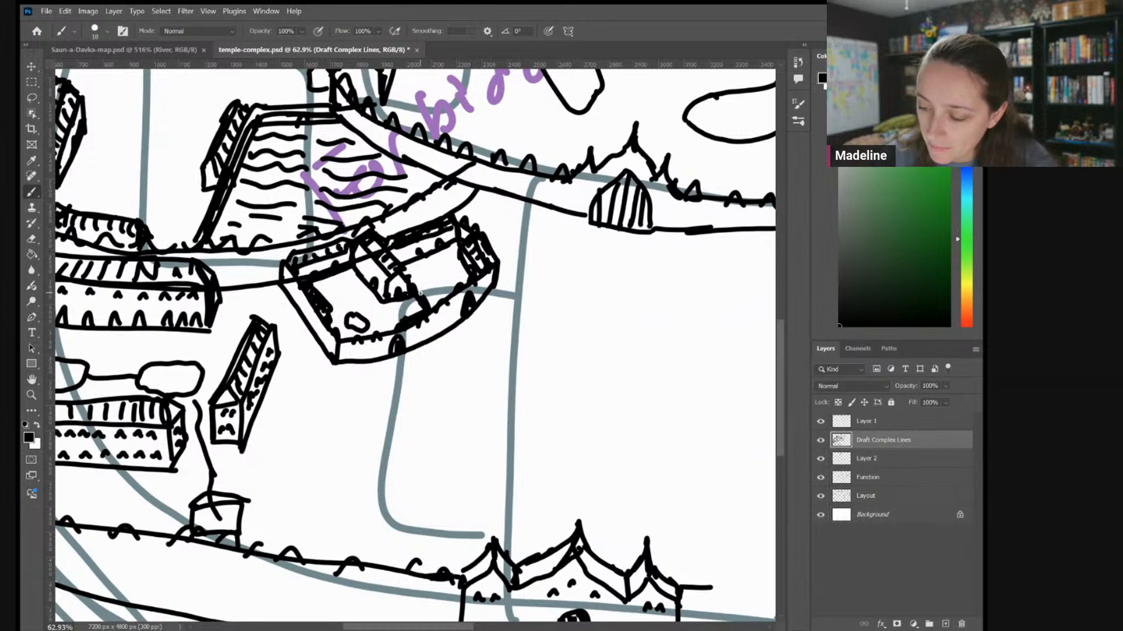
drag(425, 292, 418, 311)
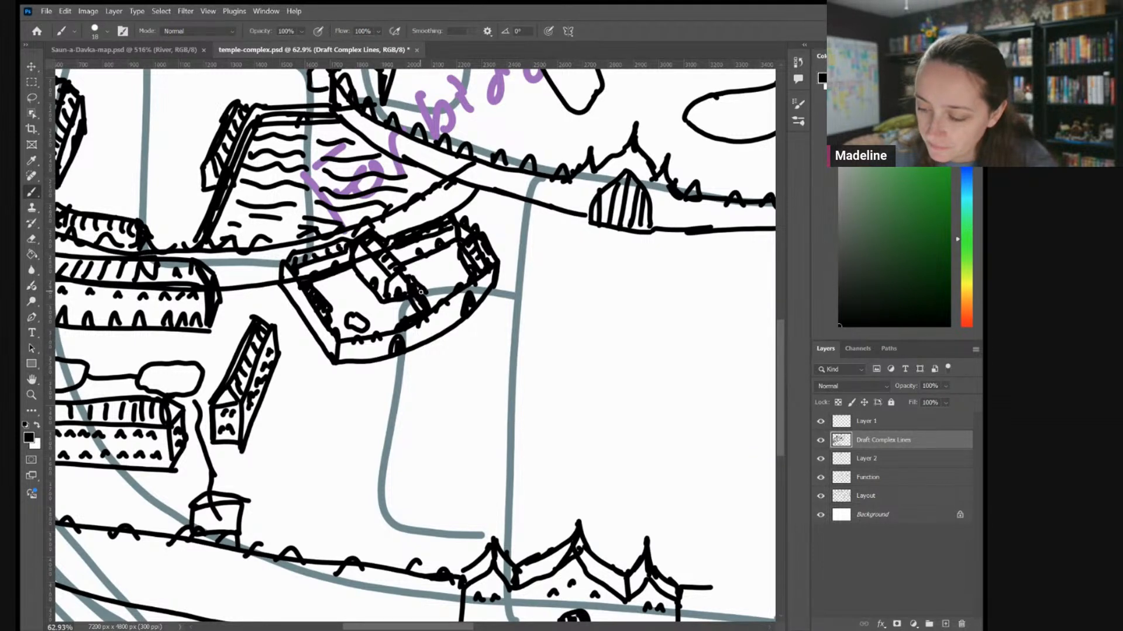
Darken the back building's roof and extend the courtyard's curved, battlemented outer wall northeast to the temple wall beside the gate
scroll(605, 284, down, 2)
mouse_move(481, 228)
mouse_down()
mouse_move(446, 240)
mouse_move(470, 230)
mouse_up()
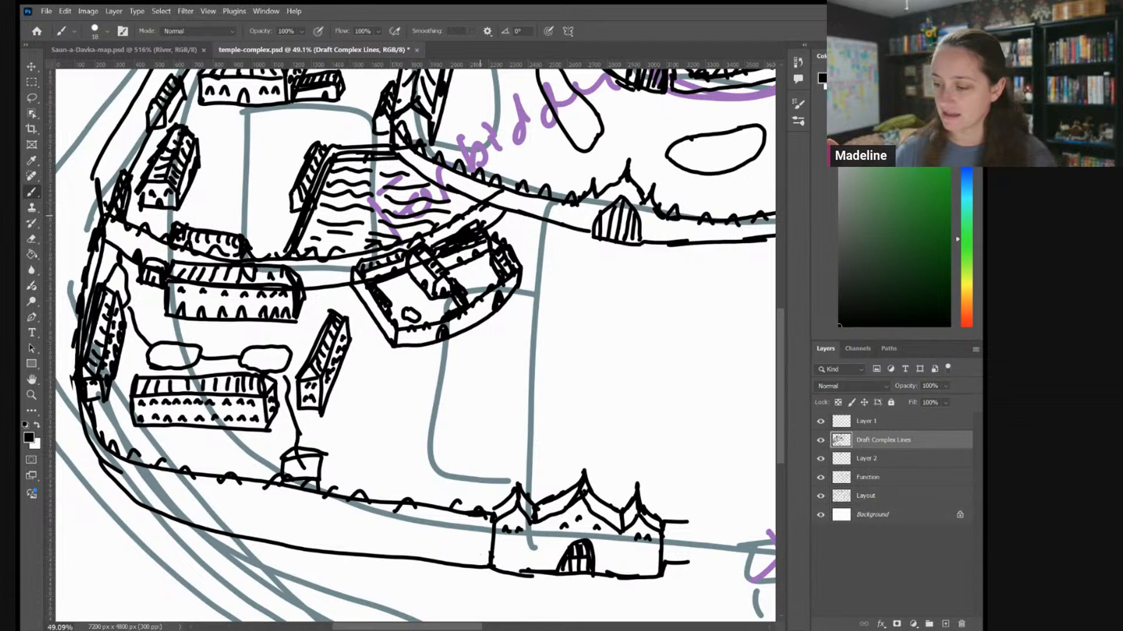
mouse_move(523, 285)
mouse_down()
mouse_move(581, 226)
mouse_move(521, 270)
mouse_move(576, 232)
mouse_up()
mouse_move(518, 267)
mouse_down()
mouse_move(562, 226)
mouse_move(532, 258)
mouse_move(541, 249)
mouse_up()
drag(538, 248, 557, 229)
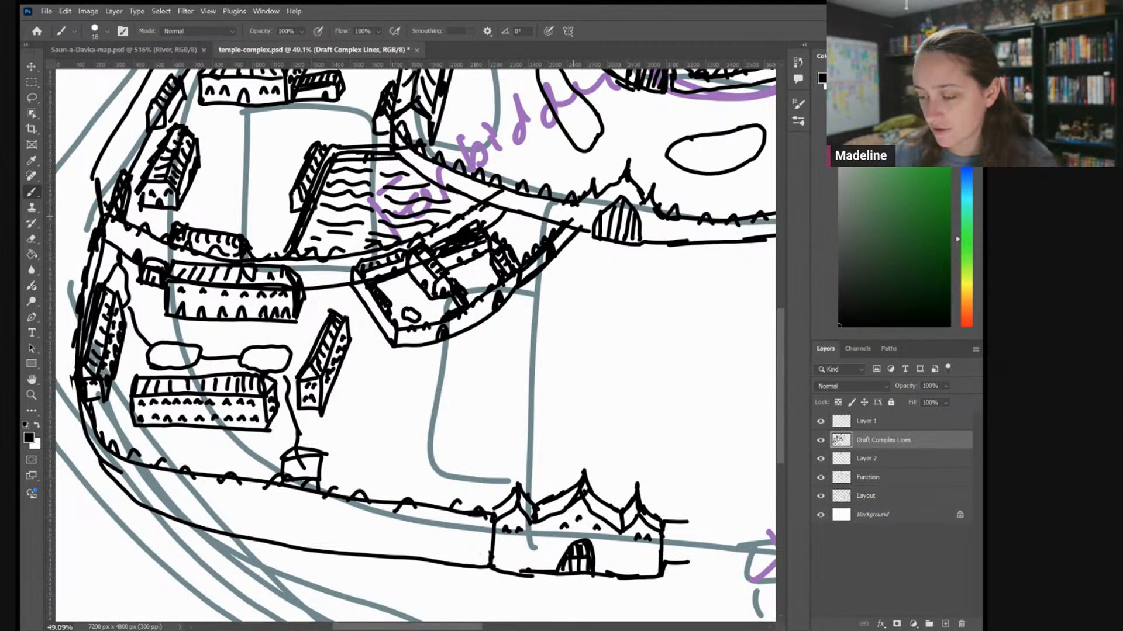
Draw a narrow hatched building along the back wall, filling the gap between the courtyard and the temple wall
scroll(573, 216, up, 4)
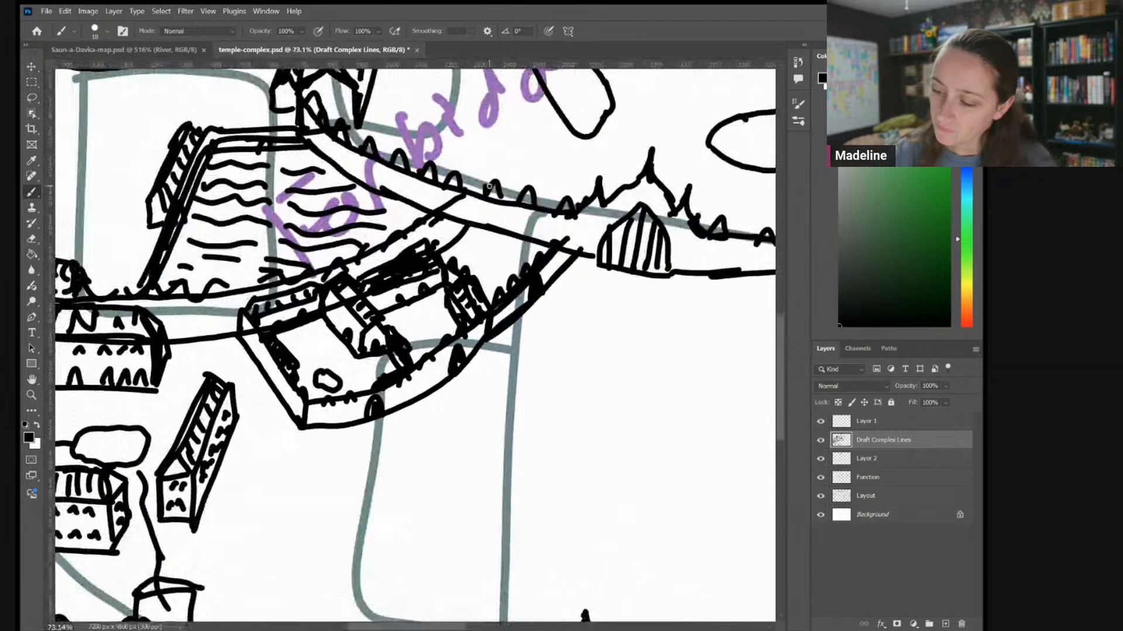
mouse_move(457, 258)
mouse_down()
mouse_move(494, 233)
mouse_move(494, 212)
mouse_move(448, 241)
mouse_up()
mouse_move(493, 204)
mouse_down()
mouse_move(437, 232)
mouse_move(443, 243)
mouse_move(485, 209)
mouse_up()
drag(448, 233, 451, 236)
drag(472, 244, 486, 233)
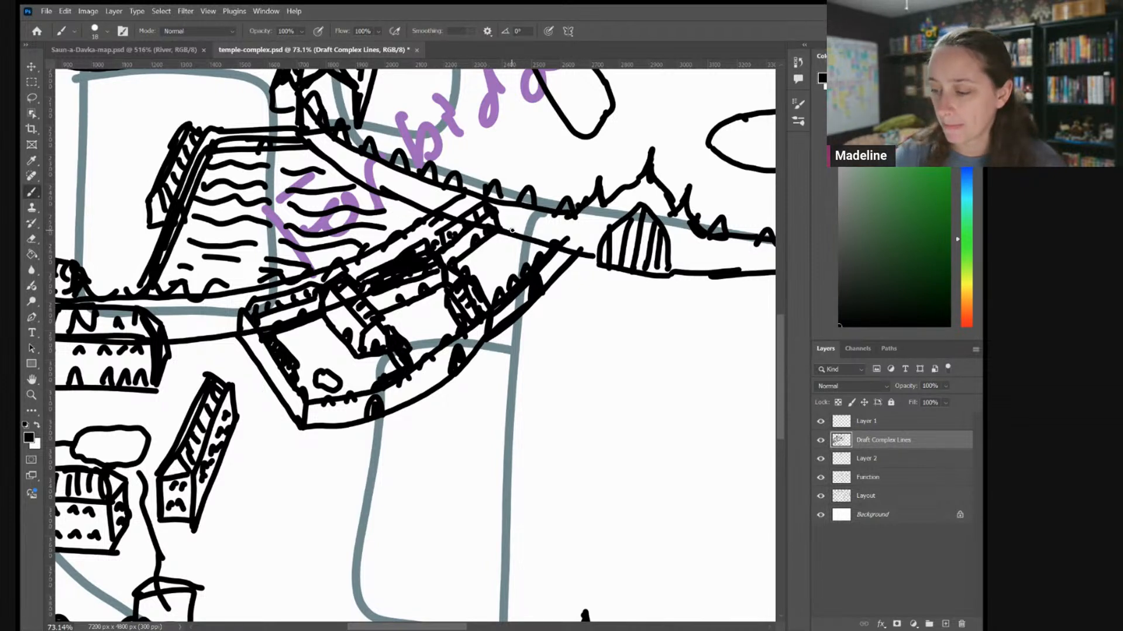
Add a small hatched-roof building in the courtyard's northeast corner near the temple gate and a small pond below it
mouse_move(506, 229)
mouse_down()
mouse_move(547, 234)
mouse_move(549, 249)
mouse_up()
mouse_move(509, 244)
mouse_down()
mouse_move(545, 254)
mouse_move(515, 218)
mouse_move(554, 223)
mouse_move(562, 241)
mouse_move(550, 249)
mouse_move(546, 229)
mouse_move(535, 247)
mouse_up()
click(531, 245)
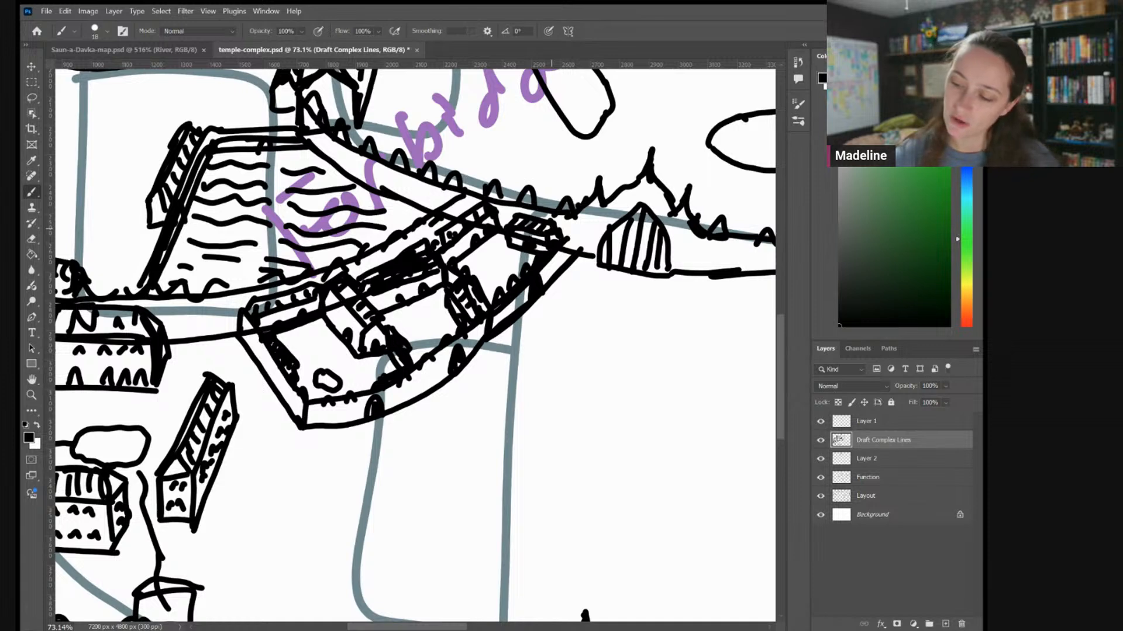
mouse_move(489, 275)
mouse_down()
mouse_move(506, 280)
mouse_move(484, 273)
mouse_up()
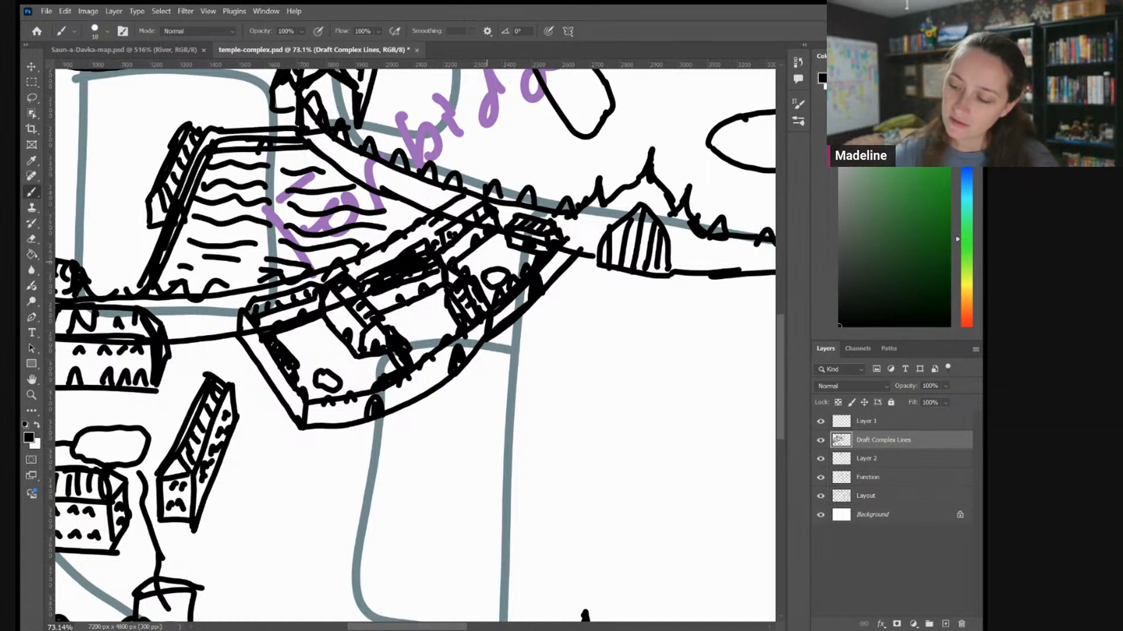
Draw a dividing wall from the courtyard's southwest corner down to the complex's southern outer wall
scroll(595, 310, down, 6)
scroll(416, 345, down, 2)
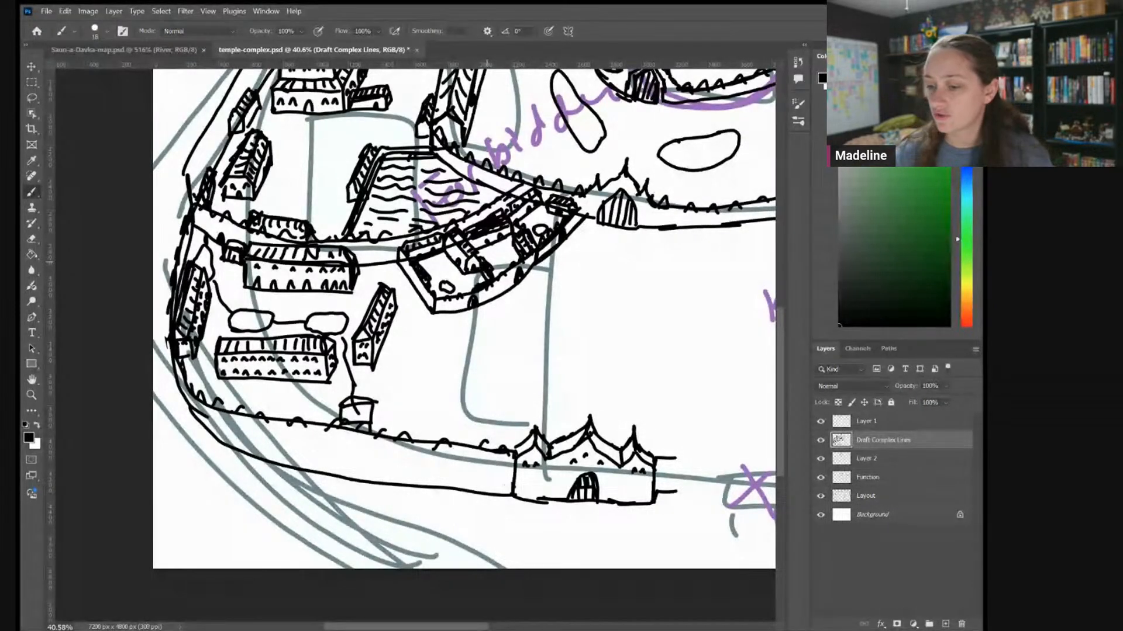
scroll(482, 463, up, 4)
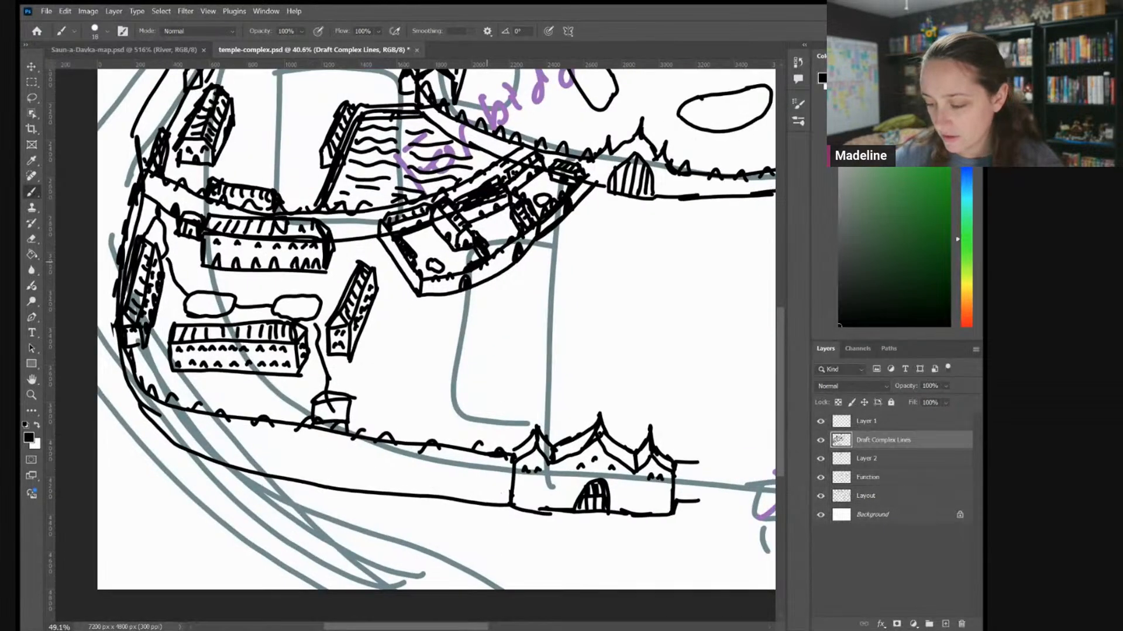
scroll(482, 463, up, 2)
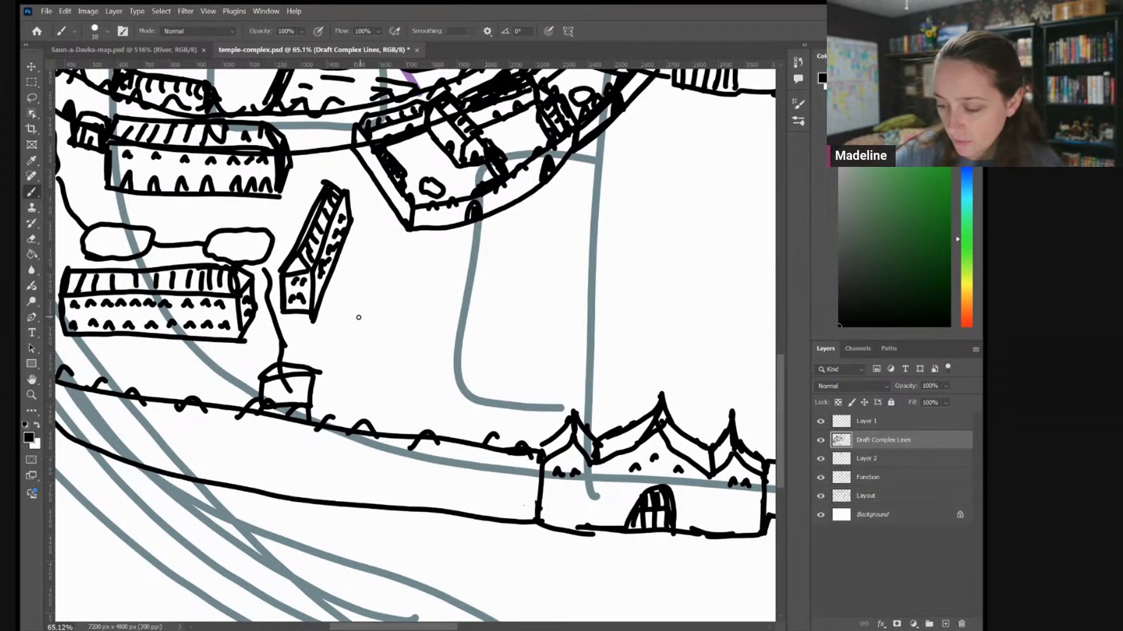
drag(411, 230, 355, 422)
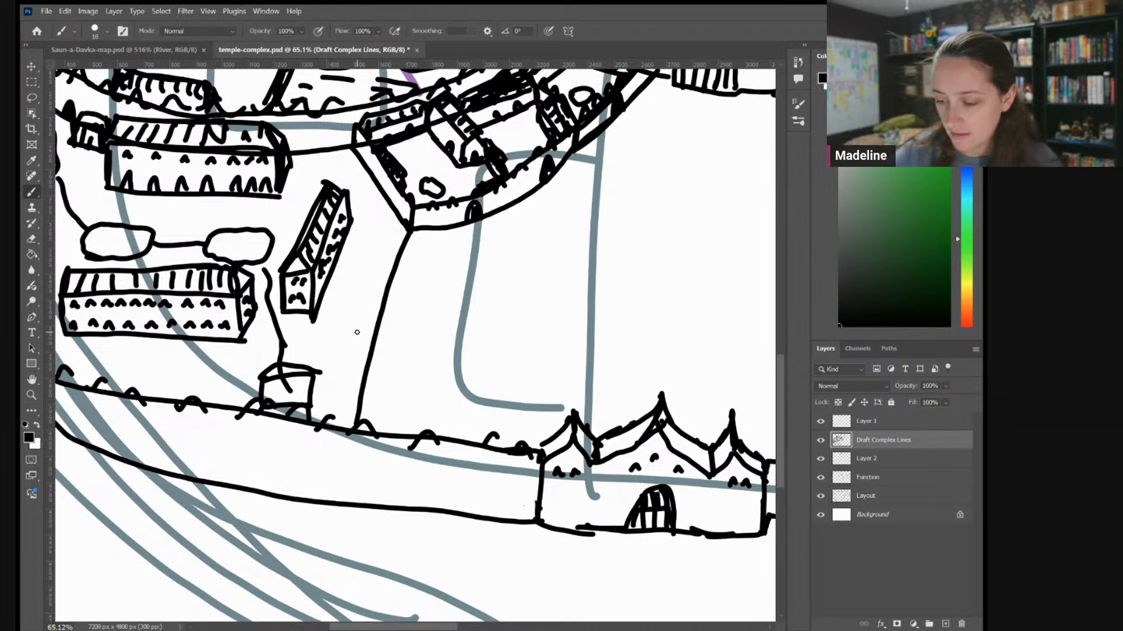
Draw a long hatched-roof building with small windows along the west side of the dividing wall and thicken that wall's lower part
mouse_move(339, 338)
mouse_down()
mouse_move(368, 335)
mouse_move(341, 336)
mouse_move(342, 302)
mouse_move(377, 297)
mouse_up()
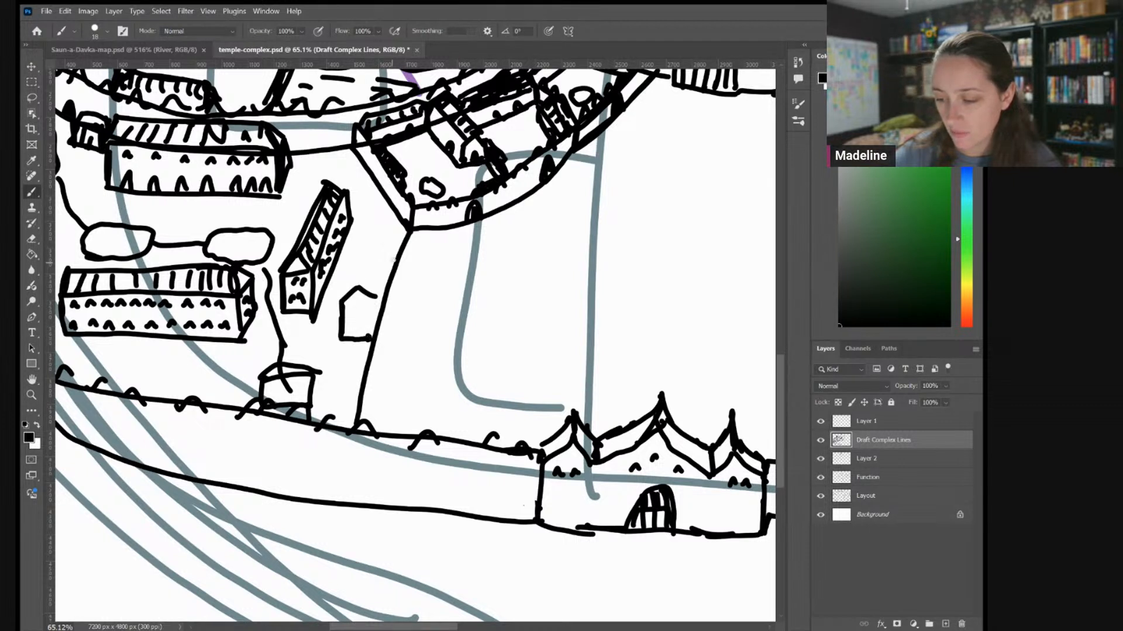
mouse_move(410, 212)
mouse_down()
mouse_move(379, 283)
mouse_move(351, 420)
mouse_move(383, 261)
mouse_move(403, 230)
mouse_up()
mouse_move(355, 284)
mouse_down()
mouse_move(390, 223)
mouse_move(346, 299)
mouse_move(375, 277)
mouse_move(396, 228)
mouse_move(368, 271)
mouse_move(381, 244)
mouse_up()
drag(348, 310, 354, 308)
drag(356, 307, 366, 307)
drag(349, 336, 355, 335)
drag(346, 305, 372, 296)
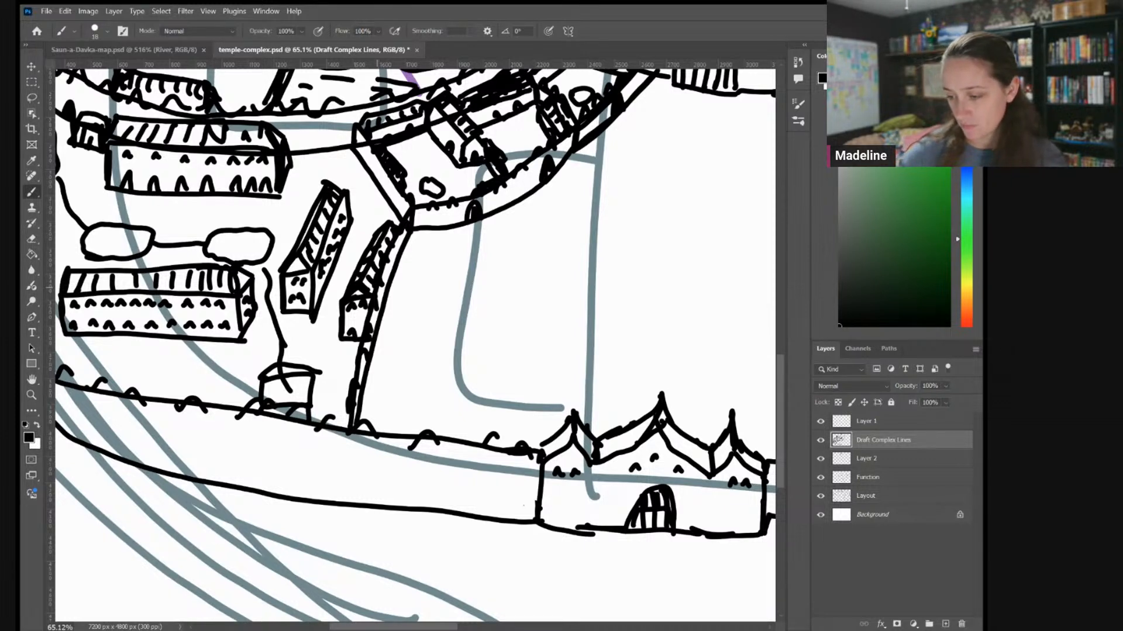
Examine the whole temple complex map, especially the undrawn southern and eastern areas around the keeper, sentry and restricted labels
scroll(414, 345, down, 3)
scroll(415, 345, right, 3)
scroll(415, 345, down, 2)
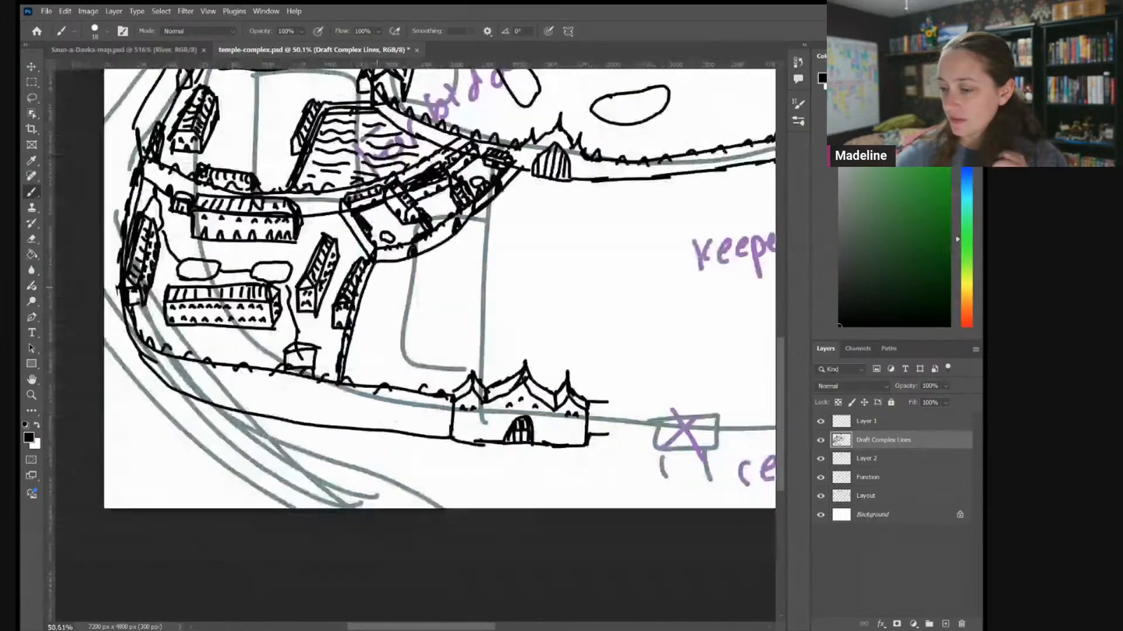
scroll(415, 345, down, 4)
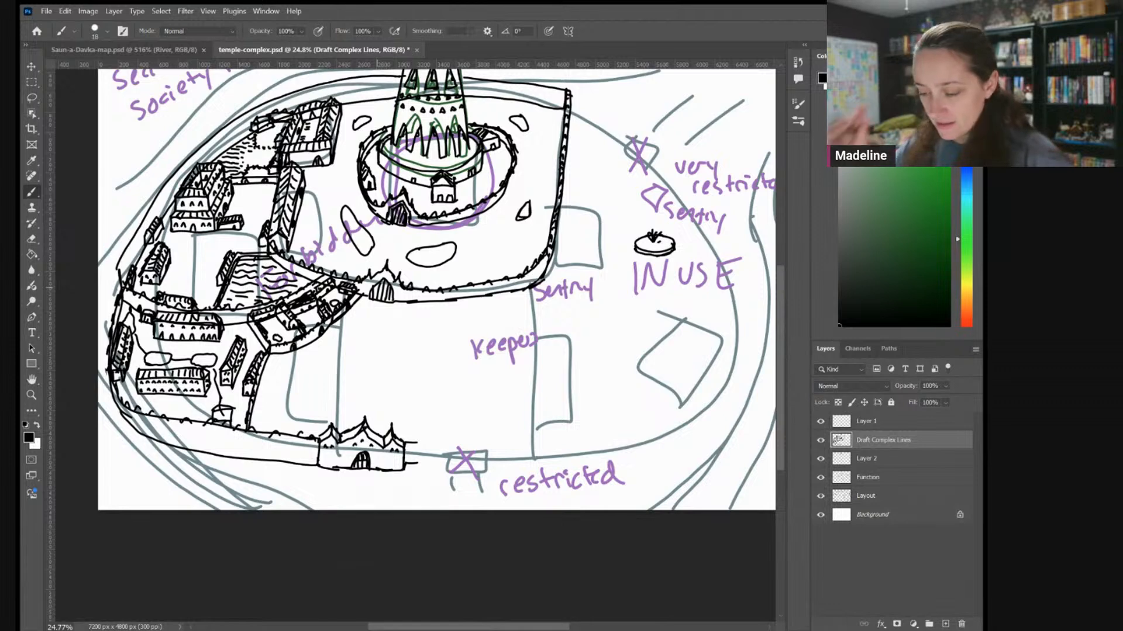
scroll(468, 370, up, 4)
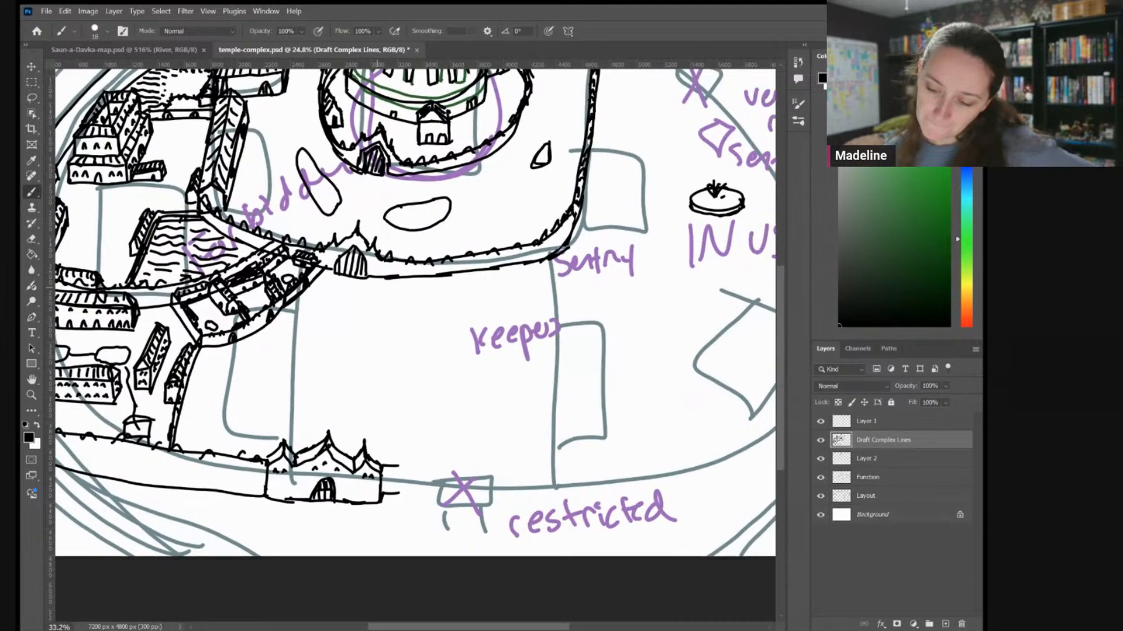
scroll(394, 383, up, 2)
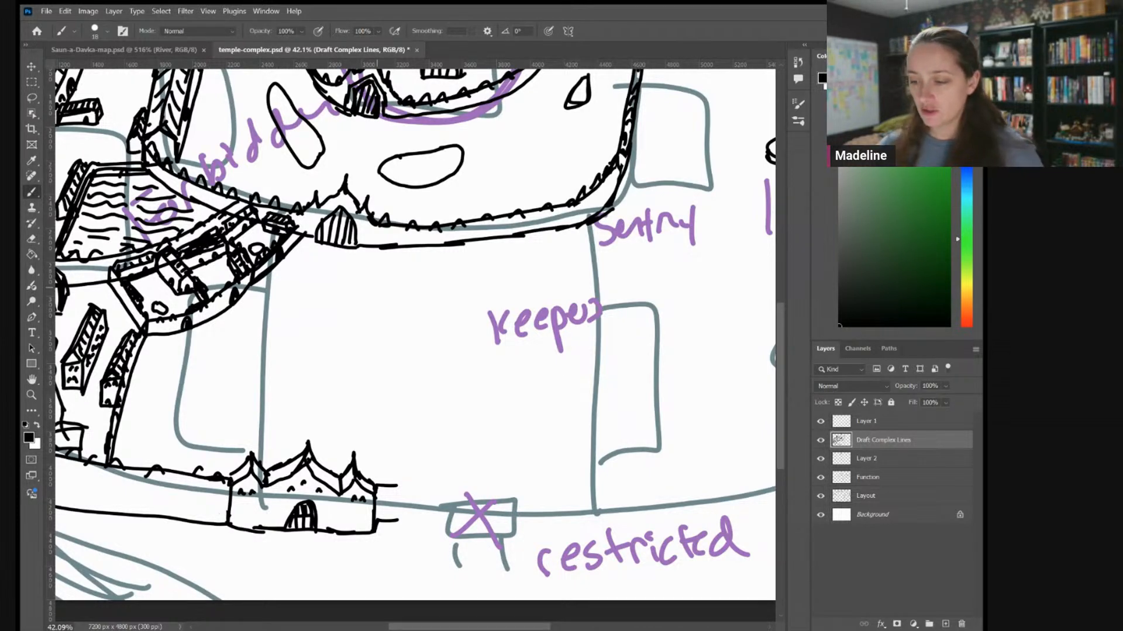
scroll(594, 287, down, 3)
scroll(590, 292, down, 1)
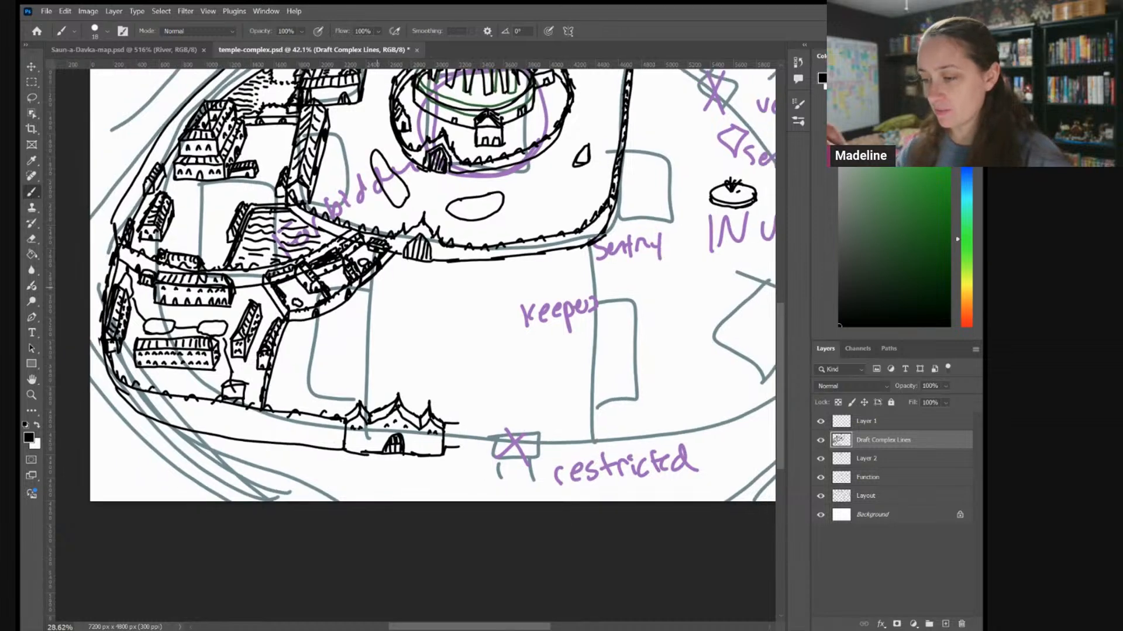
drag(377, 288, 296, 374)
drag(377, 287, 393, 292)
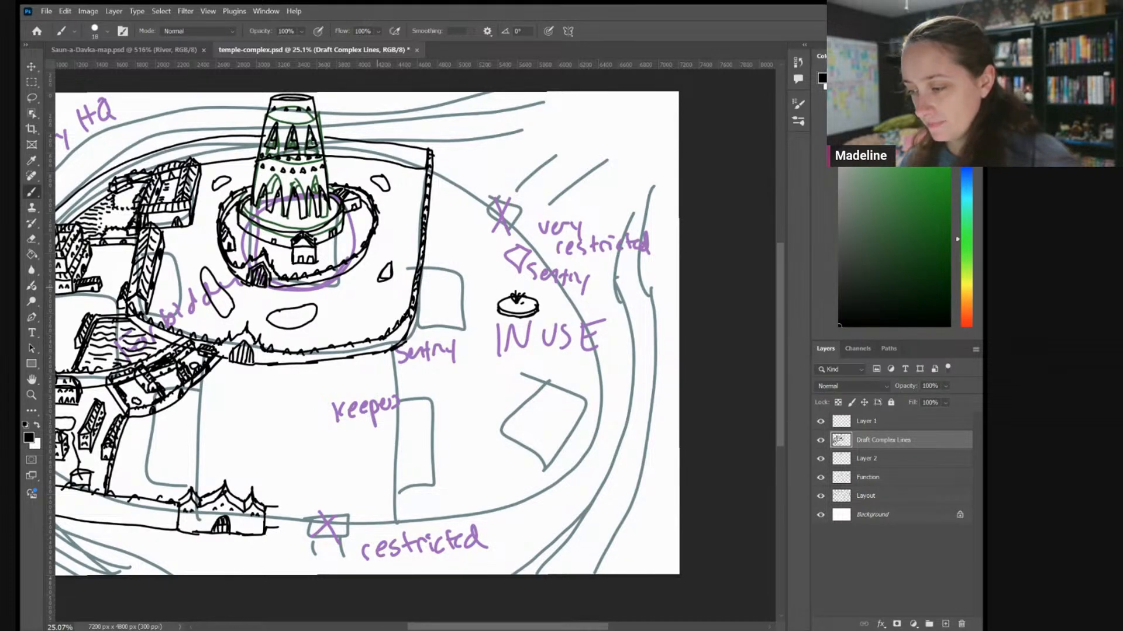
Draw a small spired gatehouse northeast of the temple and a battlemented wall connecting it to the temple enclosure's northeast corner
scroll(585, 293, up, 1)
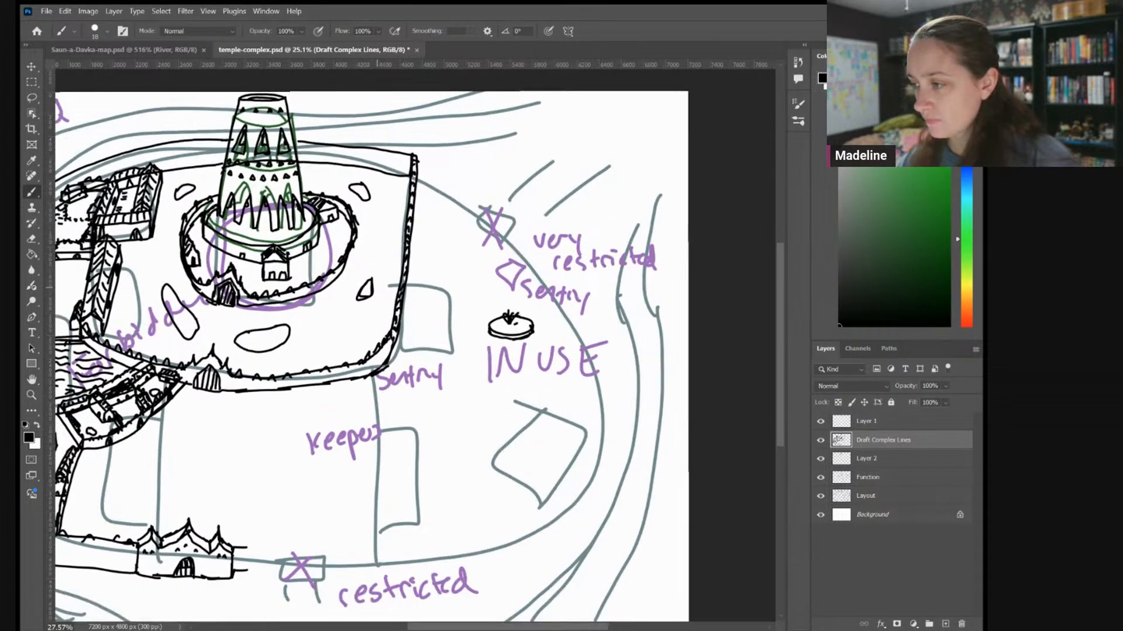
scroll(543, 351, up, 2)
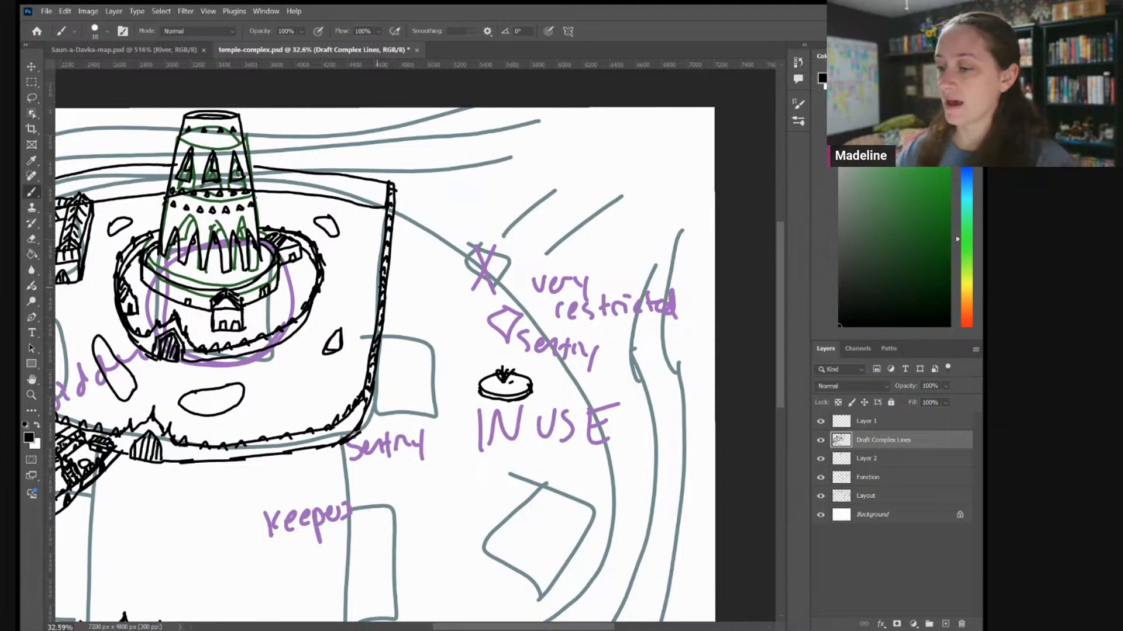
scroll(412, 345, down, 2)
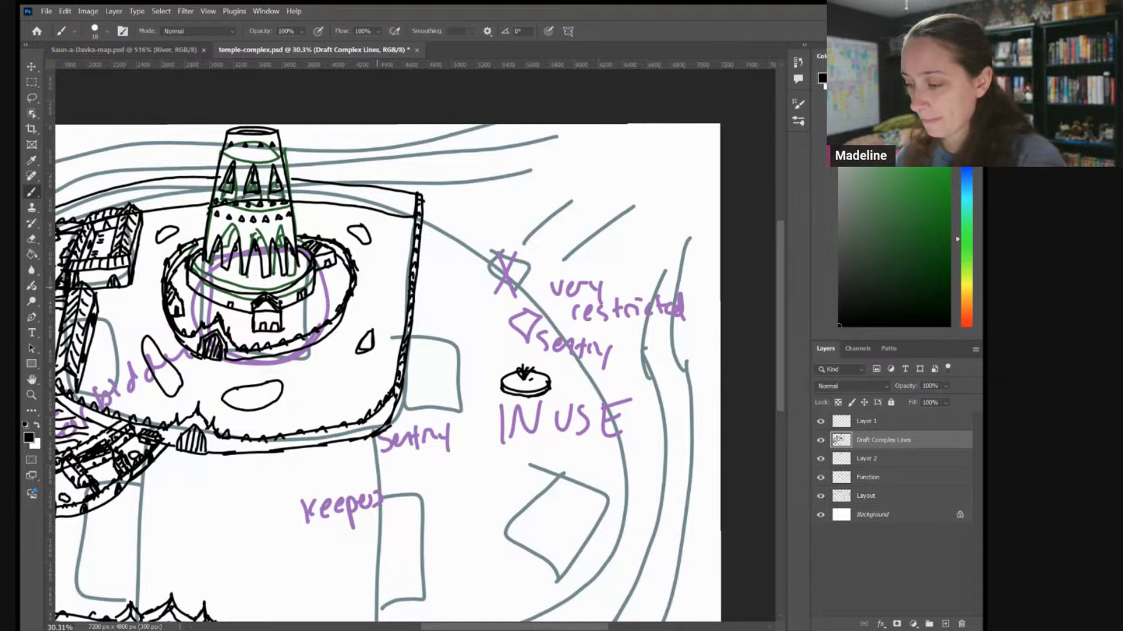
scroll(649, 304, up, 2)
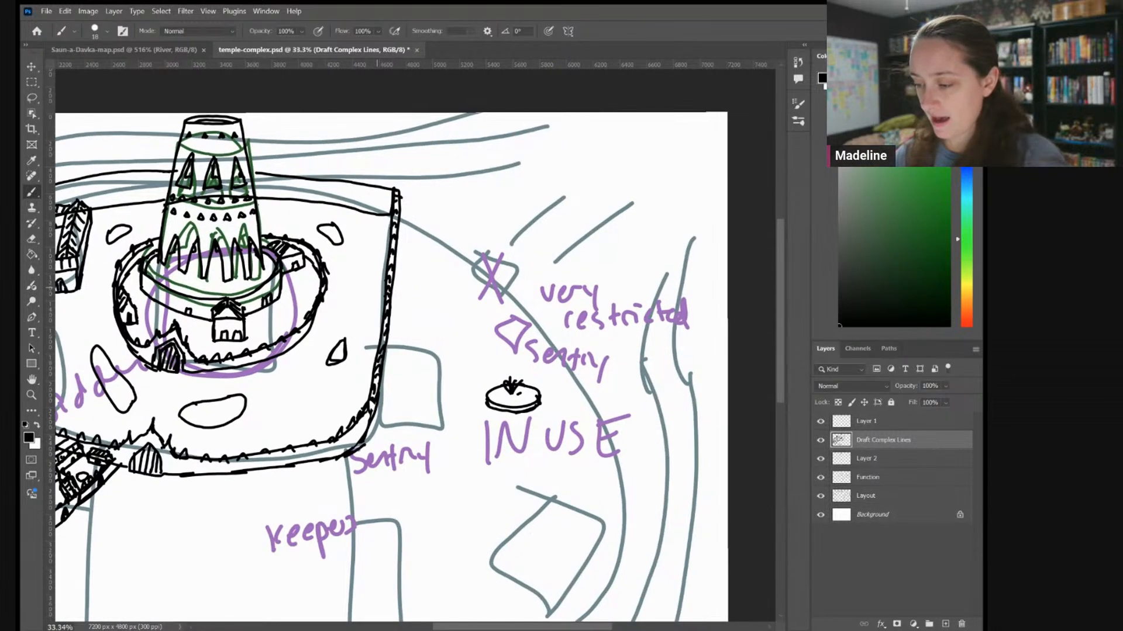
drag(600, 162, 649, 115)
mouse_move(562, 166)
mouse_down()
mouse_move(601, 169)
mouse_move(568, 165)
mouse_move(580, 146)
mouse_move(588, 168)
mouse_move(577, 153)
mouse_move(583, 130)
mouse_move(589, 142)
mouse_move(568, 148)
mouse_move(569, 139)
mouse_move(598, 146)
mouse_move(565, 141)
mouse_move(604, 155)
mouse_up()
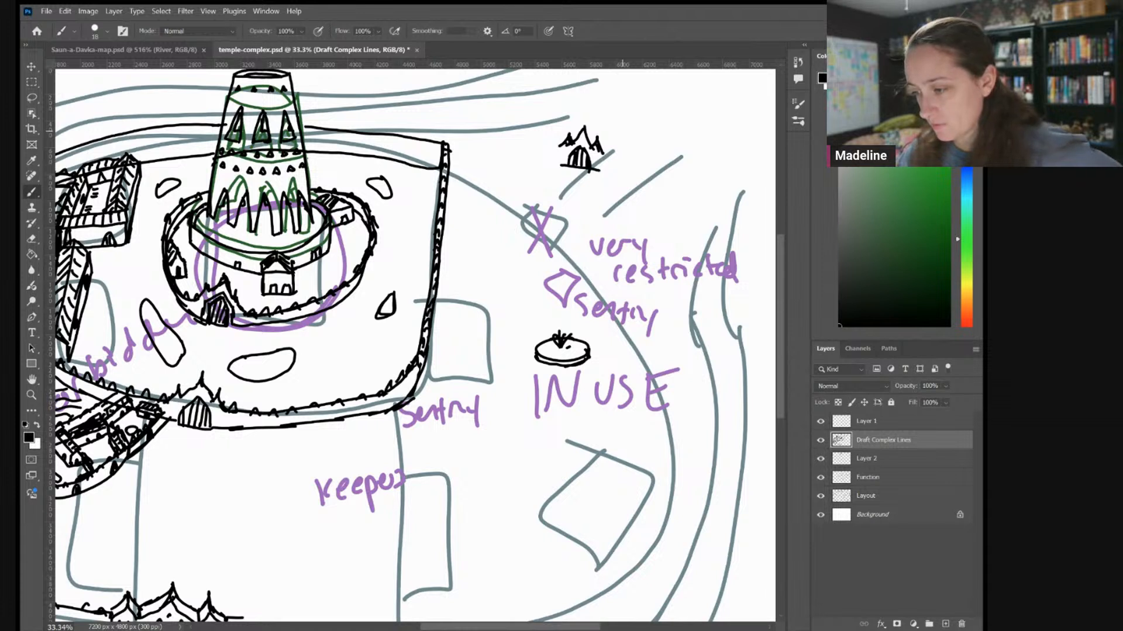
mouse_move(538, 163)
mouse_down()
mouse_move(448, 168)
mouse_move(563, 140)
mouse_up()
mouse_move(462, 145)
mouse_down()
mouse_move(567, 140)
mouse_move(463, 96)
mouse_up()
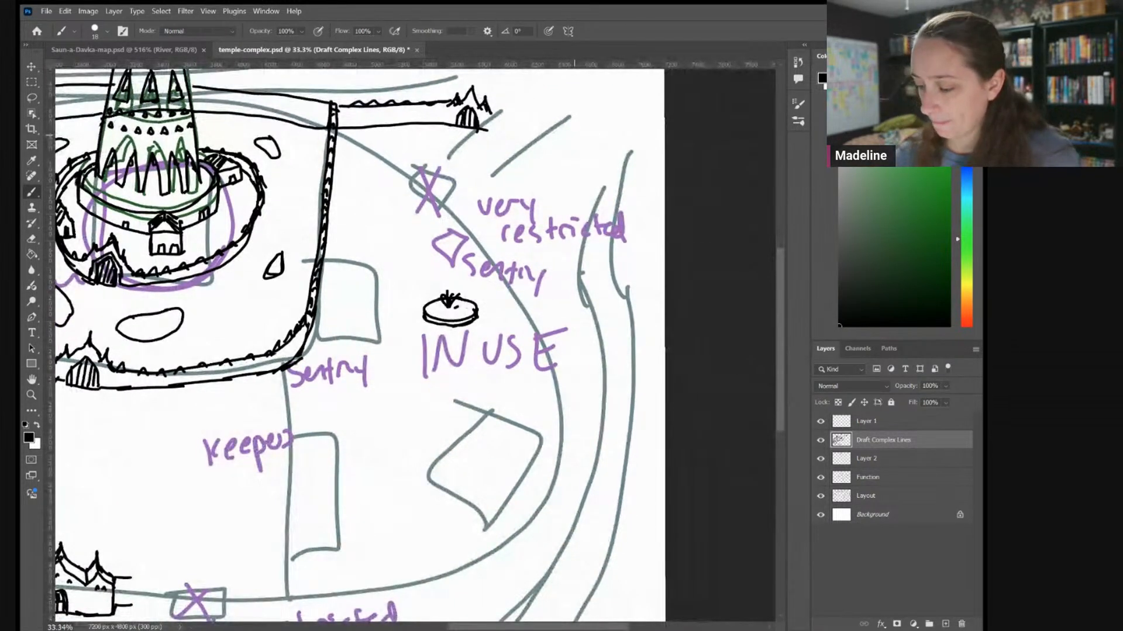
Outline an angled stretch of the outer wall at the complex's southeast corner, below the diamond-shaped layout plot
drag(399, 259, 419, 137)
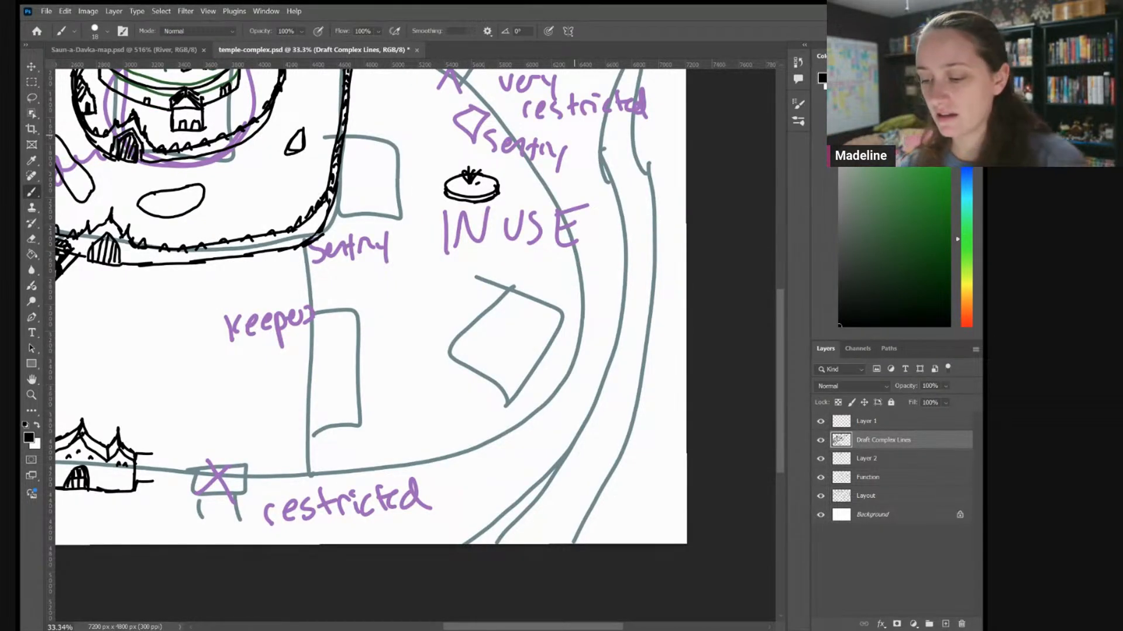
scroll(415, 345, down, 4)
scroll(414, 345, down, 2)
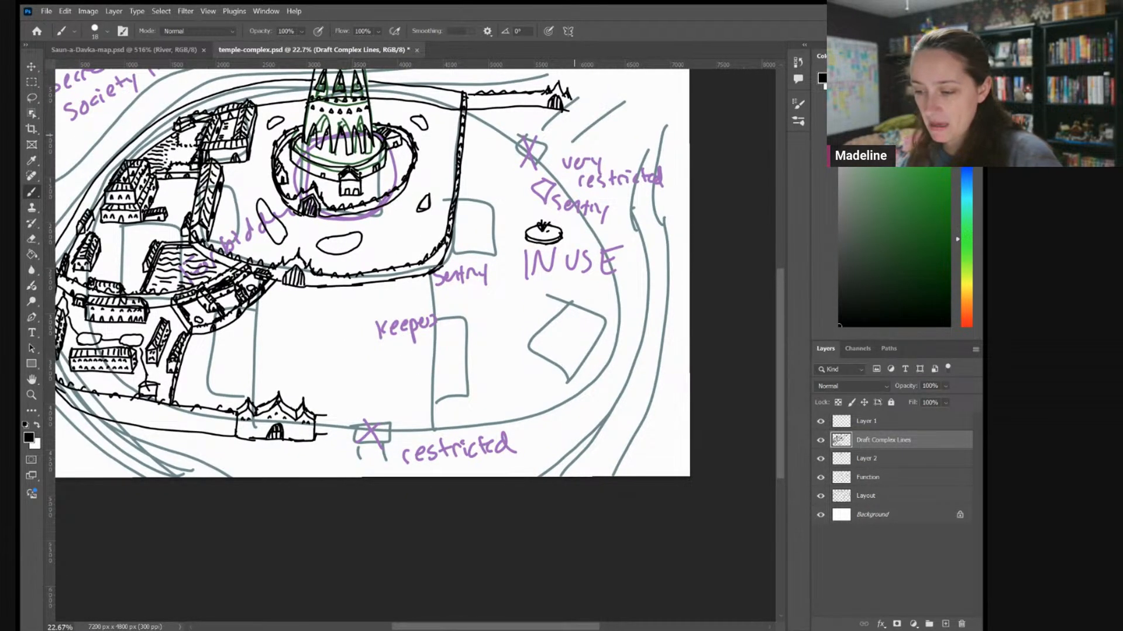
scroll(718, 316, up, 3)
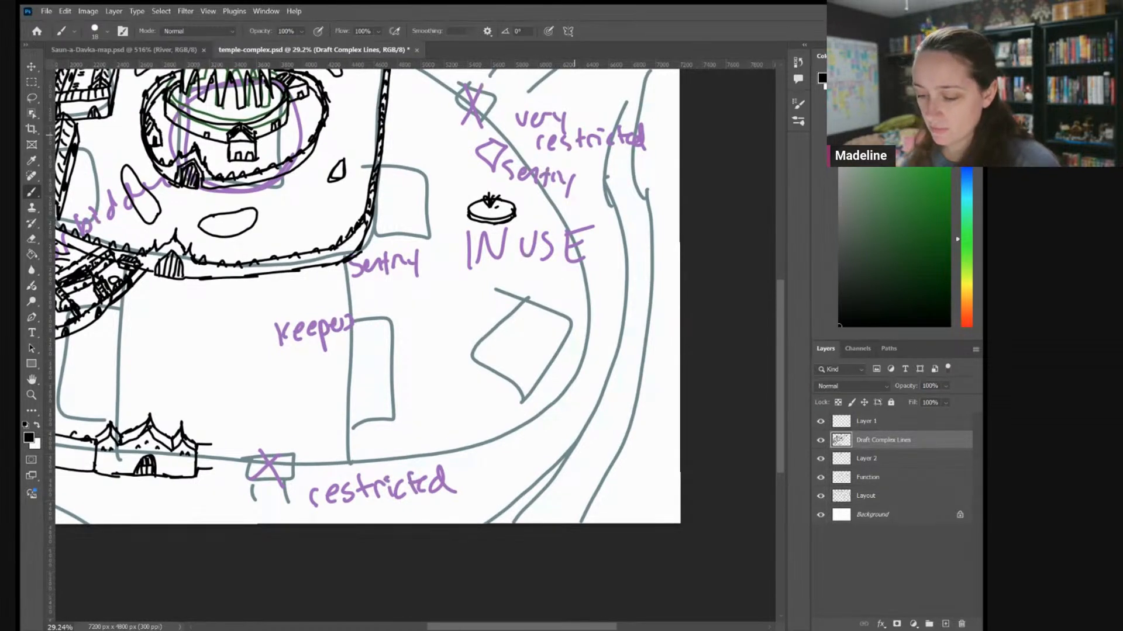
mouse_move(449, 454)
mouse_down()
mouse_move(463, 465)
mouse_move(512, 456)
mouse_move(539, 395)
mouse_move(509, 455)
mouse_move(468, 447)
mouse_move(464, 463)
mouse_up()
drag(466, 451, 449, 436)
mouse_move(449, 440)
mouse_down()
mouse_move(449, 453)
mouse_move(452, 435)
mouse_up()
mouse_move(538, 400)
mouse_down()
mouse_move(562, 382)
mouse_move(521, 397)
mouse_move(569, 365)
mouse_up()
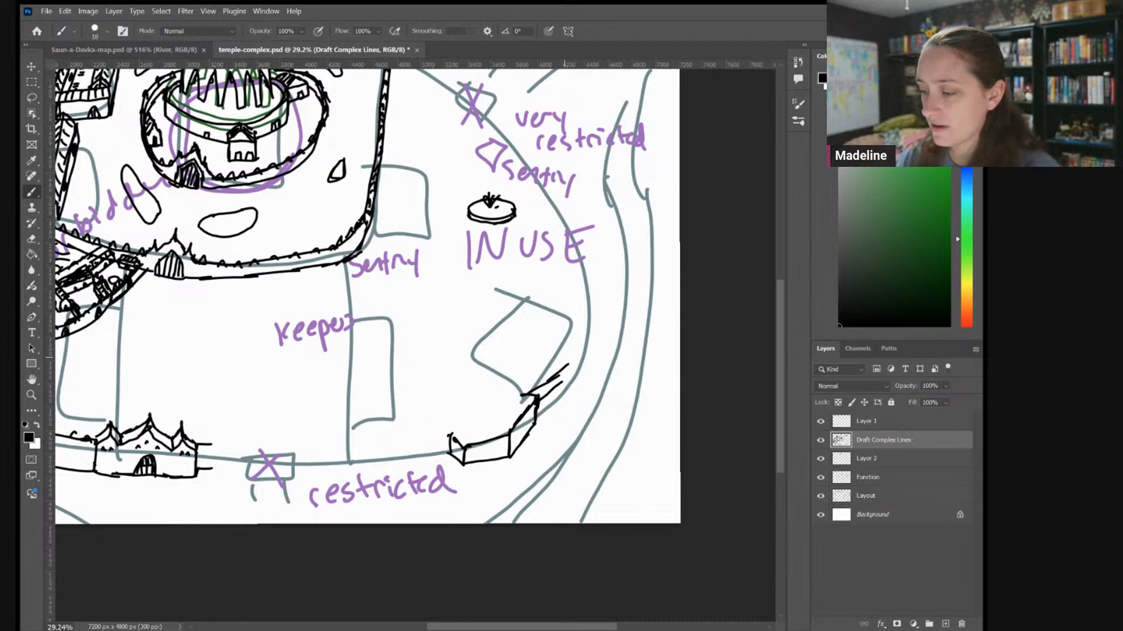
scroll(374, 292, up, 3)
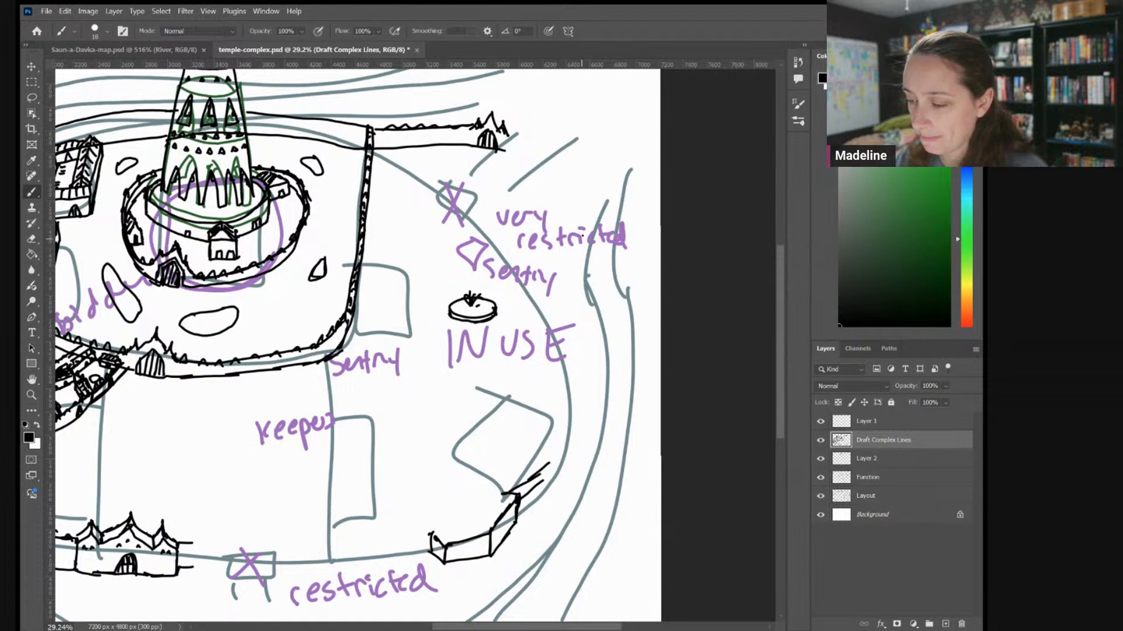
Draw an angular bastion on the complex's northeast outer wall and a battlemented wall connecting it to the spired gatehouse
mouse_move(573, 225)
mouse_down()
mouse_move(604, 205)
mouse_move(569, 193)
mouse_move(602, 208)
mouse_move(587, 238)
mouse_move(572, 238)
mouse_move(586, 240)
mouse_move(572, 230)
mouse_move(588, 286)
mouse_up()
drag(568, 203, 591, 214)
drag(584, 195, 581, 205)
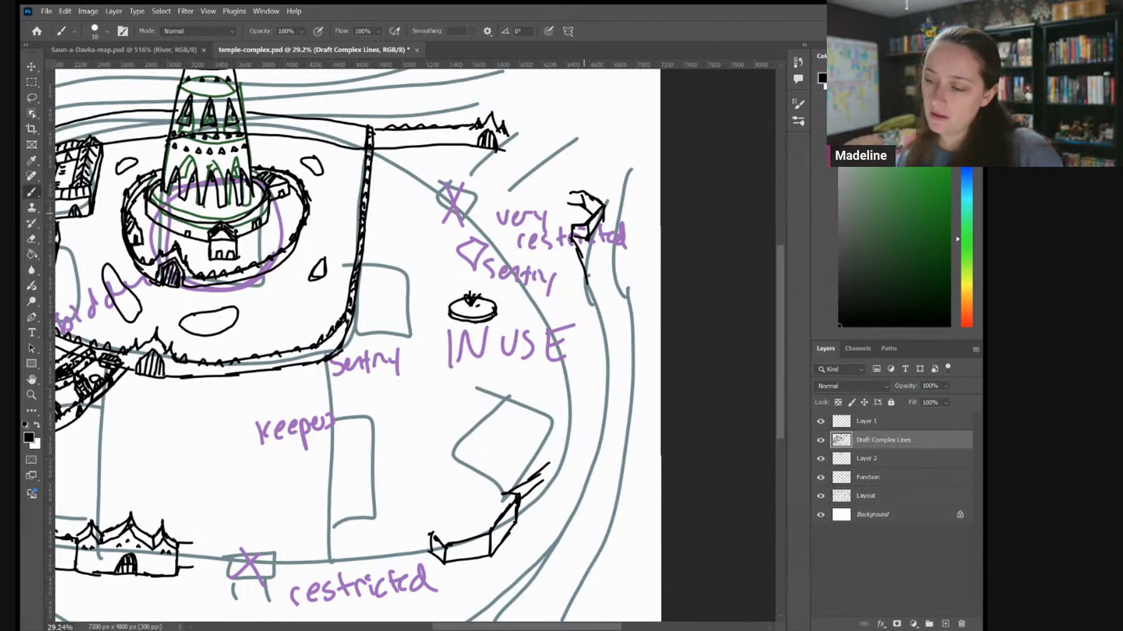
mouse_move(498, 149)
mouse_down()
mouse_move(543, 165)
mouse_move(551, 158)
mouse_move(567, 193)
mouse_move(566, 170)
mouse_move(526, 141)
mouse_move(552, 145)
mouse_move(561, 187)
mouse_up()
mouse_move(512, 134)
mouse_down()
mouse_move(560, 151)
mouse_move(588, 198)
mouse_up()
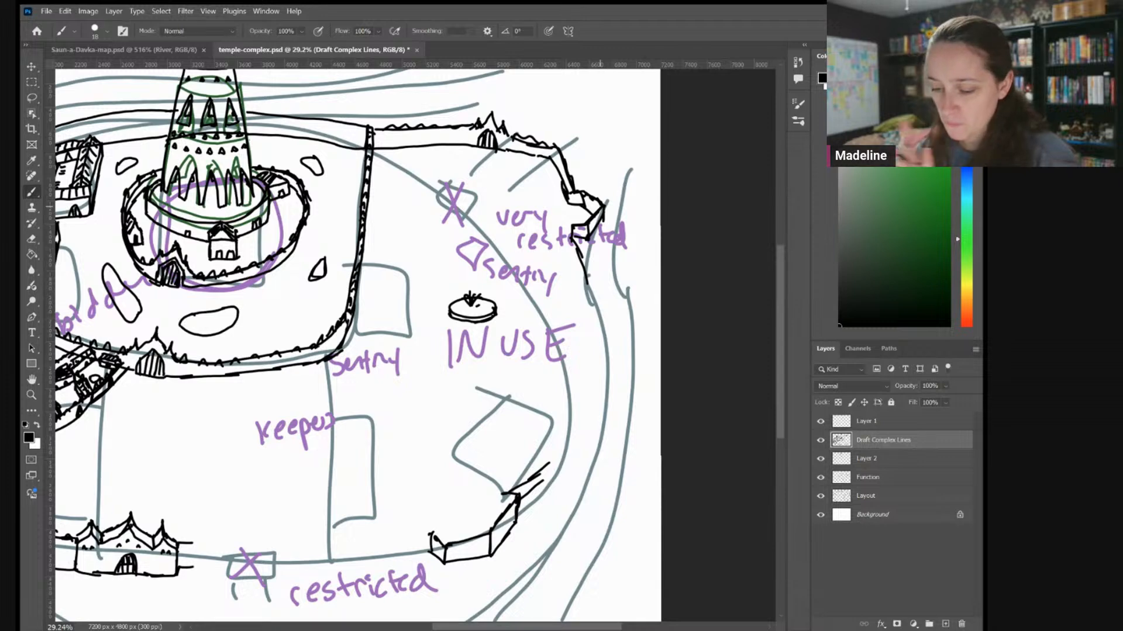
Draw wavy cliff lines outside the complex's northern and northeastern outer wall
drag(600, 206, 625, 296)
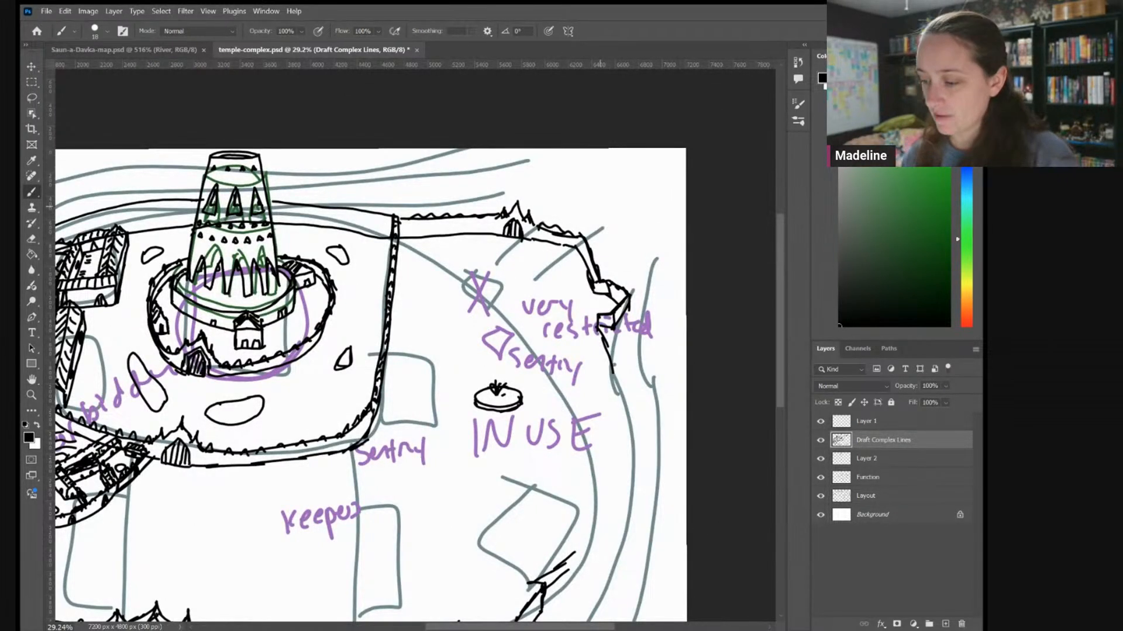
mouse_move(491, 204)
mouse_down()
mouse_move(558, 163)
mouse_move(441, 197)
mouse_up()
drag(427, 187, 522, 149)
mouse_move(566, 217)
mouse_down()
mouse_move(633, 169)
mouse_move(619, 234)
mouse_move(628, 272)
mouse_up()
mouse_move(658, 198)
mouse_down()
mouse_move(643, 255)
mouse_move(642, 293)
mouse_up()
mouse_move(623, 186)
mouse_down()
mouse_move(610, 239)
mouse_move(621, 273)
mouse_move(656, 291)
mouse_move(640, 261)
mouse_move(653, 290)
mouse_move(647, 380)
mouse_up()
drag(629, 373, 646, 419)
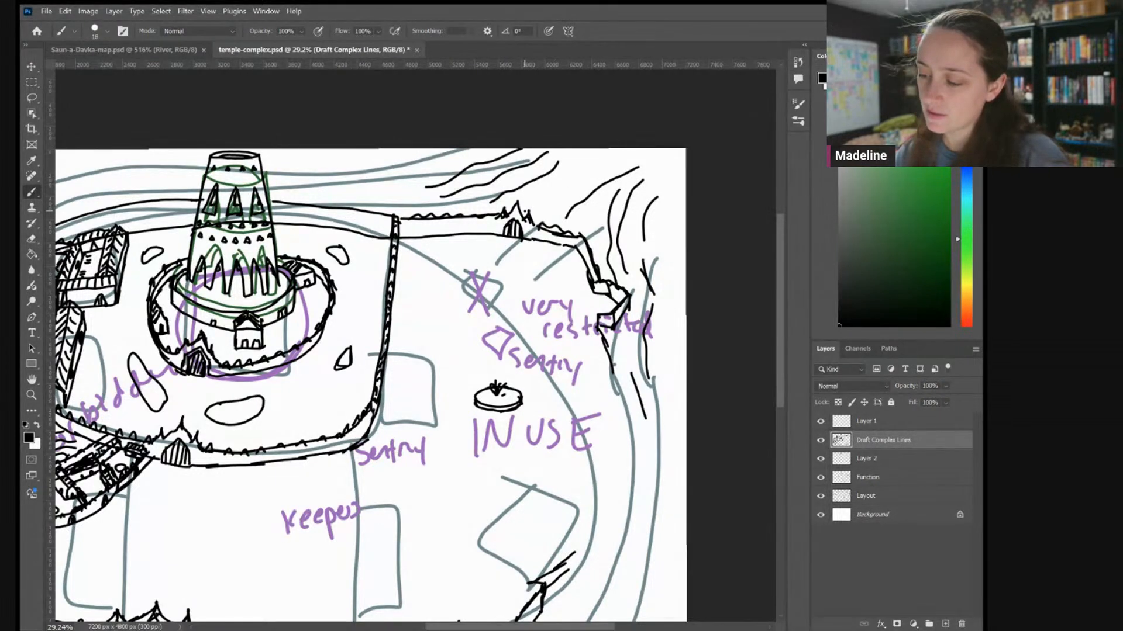
Draw a stairway with crosswise treads running northeast from the spired gatehouse and a battlemented wall parallel to it from the wall corner
drag(523, 217, 596, 162)
drag(537, 218, 614, 159)
drag(586, 167, 608, 149)
drag(539, 207, 617, 151)
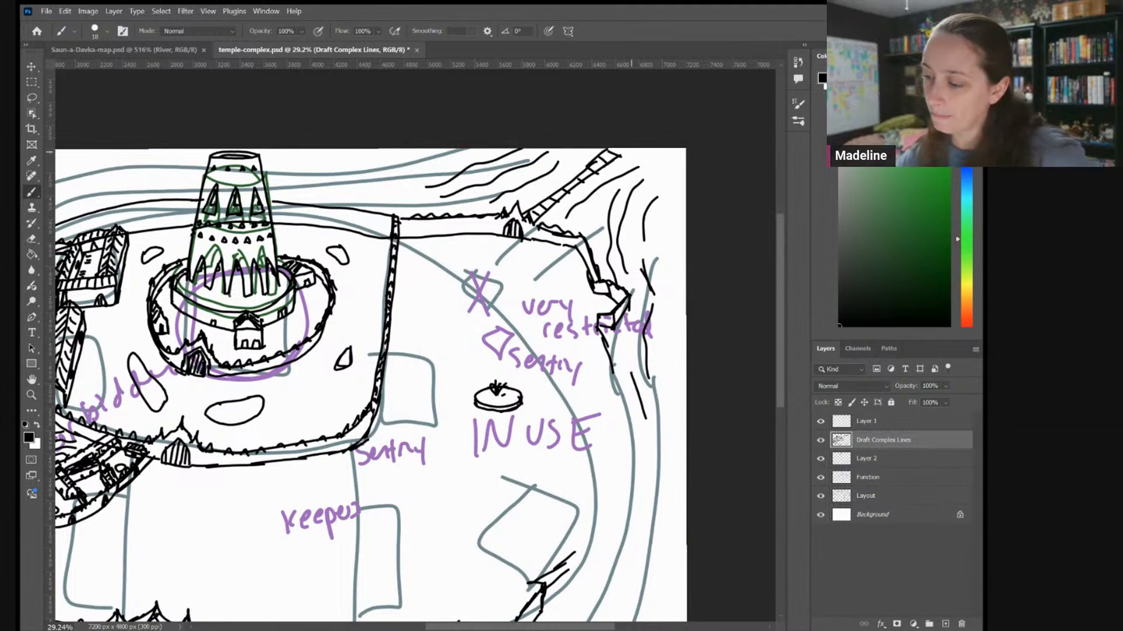
drag(585, 237, 648, 168)
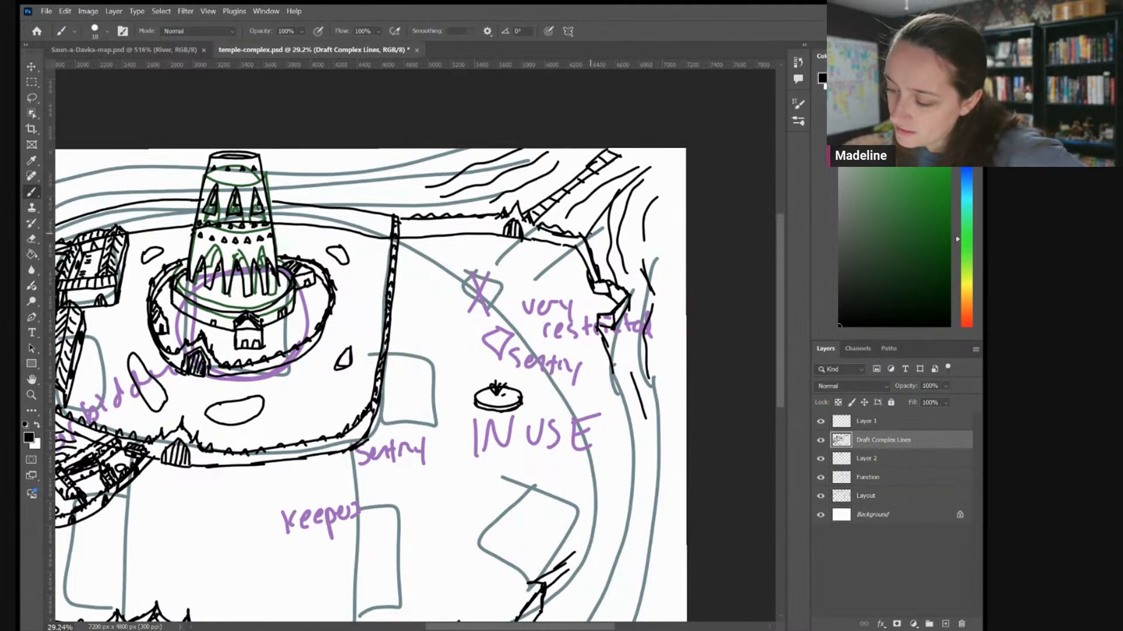
drag(582, 236, 642, 158)
drag(589, 235, 646, 169)
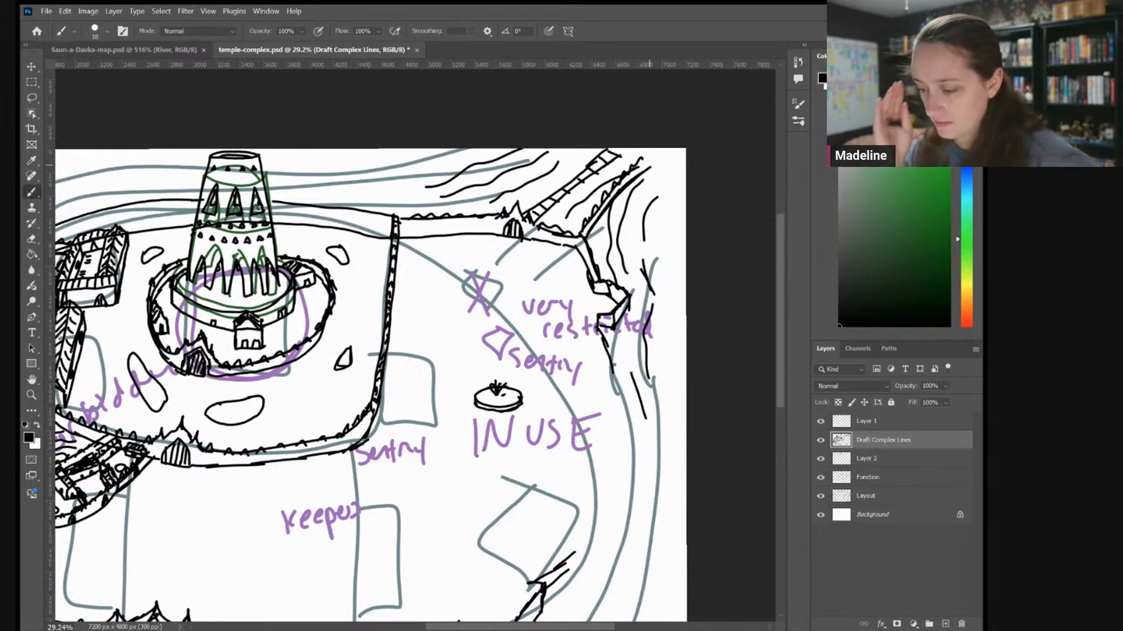
Draw an L-shaped building with a hatched roof and small windows against the north wall, just west of the spired gatehouse
scroll(490, 215, up, 6)
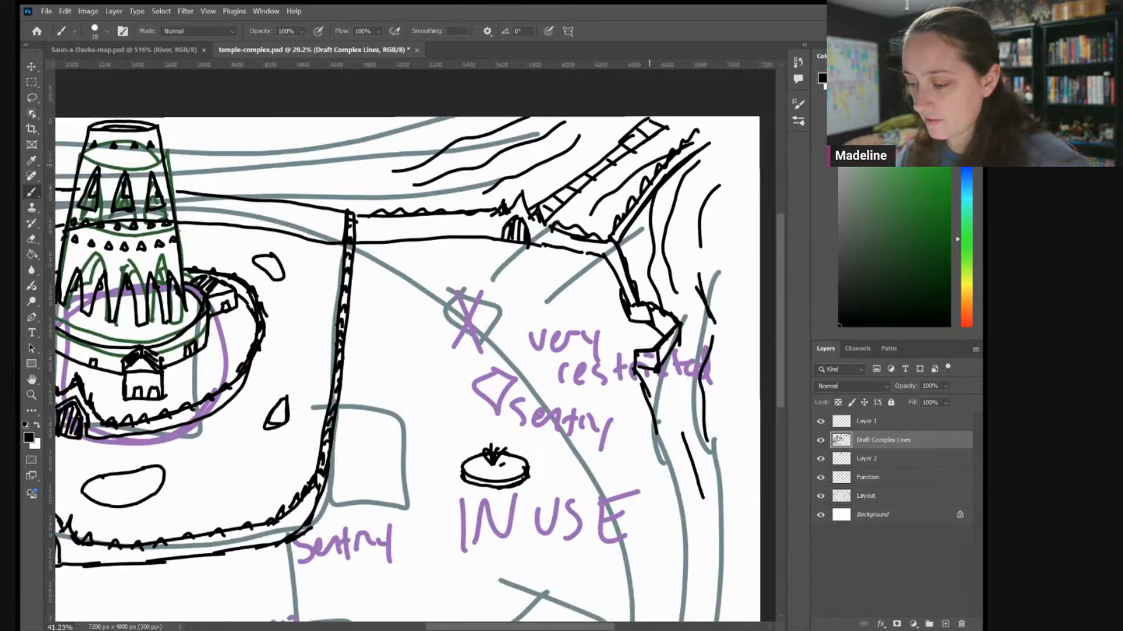
scroll(398, 236, up, 1)
mouse_move(395, 236)
mouse_down()
mouse_move(478, 234)
mouse_move(495, 247)
mouse_move(429, 263)
mouse_move(394, 241)
mouse_move(398, 224)
mouse_move(490, 220)
mouse_move(472, 229)
mouse_up()
drag(460, 222, 461, 230)
drag(447, 222, 434, 231)
drag(423, 224, 412, 232)
mouse_move(404, 227)
mouse_down()
mouse_move(455, 265)
mouse_move(361, 318)
mouse_move(359, 288)
mouse_move(386, 289)
mouse_move(392, 227)
mouse_move(379, 284)
mouse_move(377, 257)
mouse_move(397, 231)
mouse_up()
drag(376, 275, 391, 237)
drag(381, 315, 397, 264)
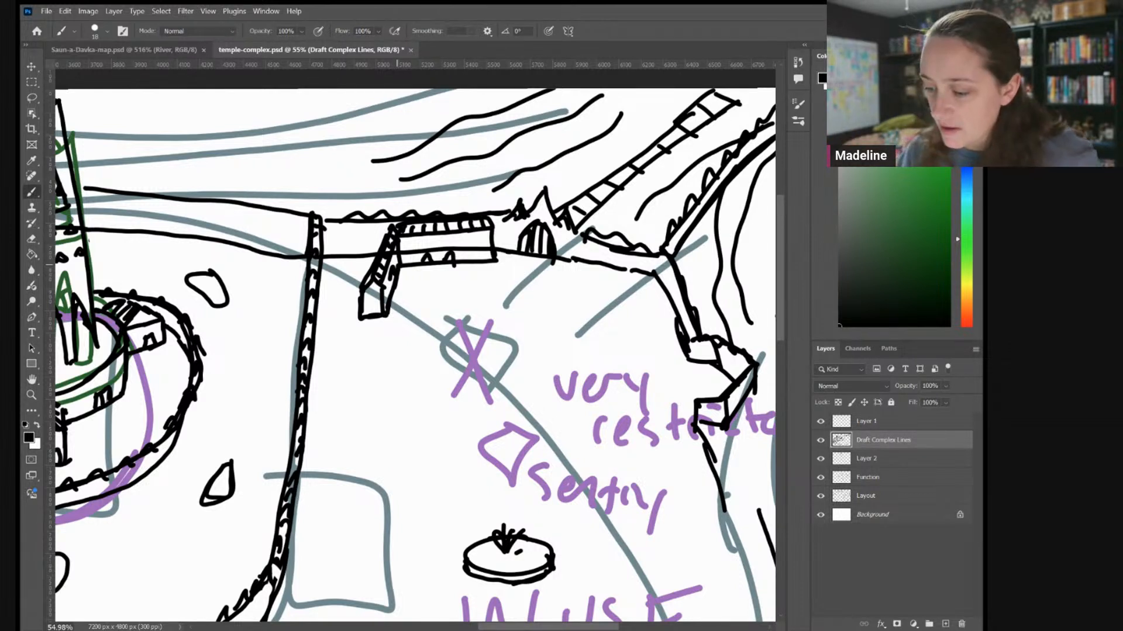
Draw a short hatched wall connecting the L-shaped building's southern end to the temple enclosure's east wall
drag(322, 321, 361, 319)
drag(317, 315, 351, 313)
drag(323, 315, 330, 319)
drag(340, 313, 346, 319)
drag(355, 312, 355, 318)
drag(358, 310, 359, 319)
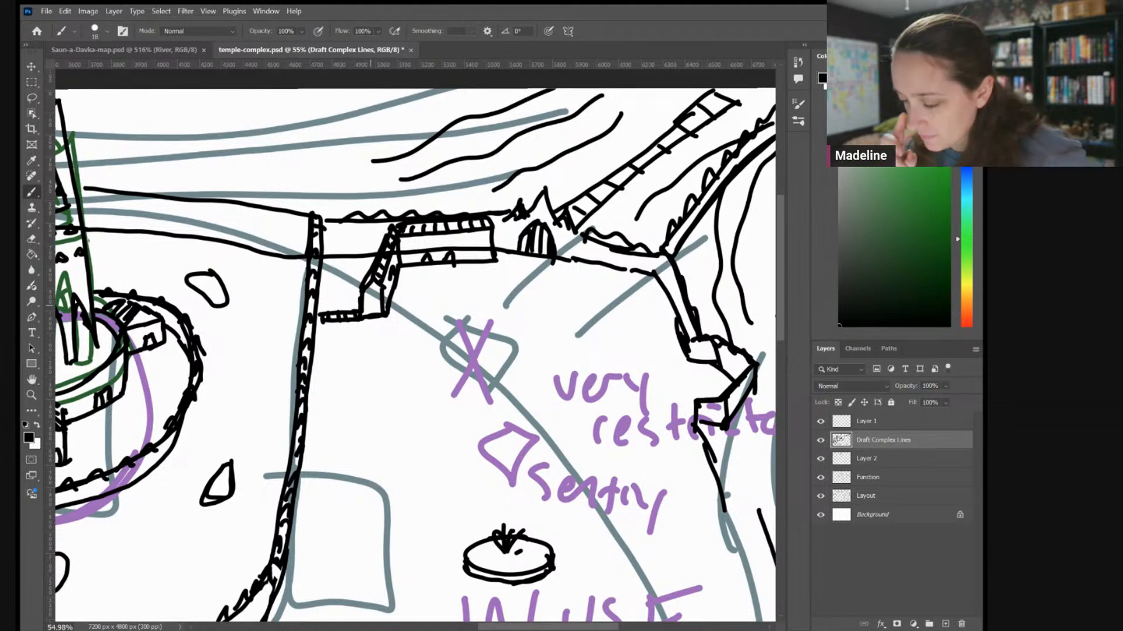
Examine the undrawn area east of the temple enclosure around the sentry, keeper and IN USE labels
scroll(415, 345, down, 3)
scroll(416, 345, down, 2)
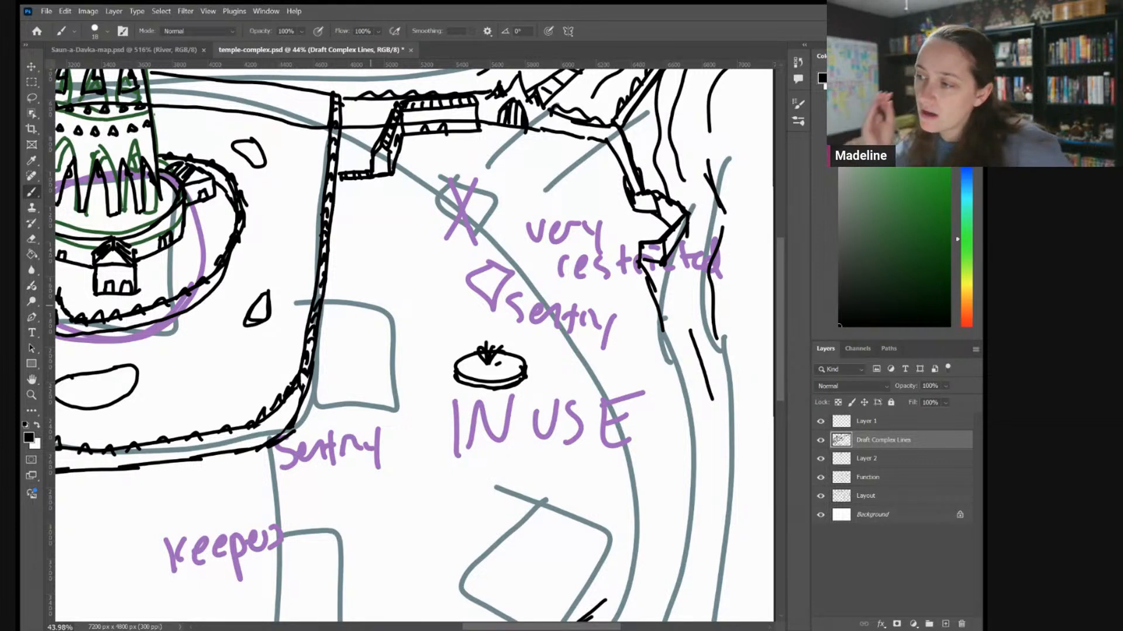
scroll(414, 344, down, 2)
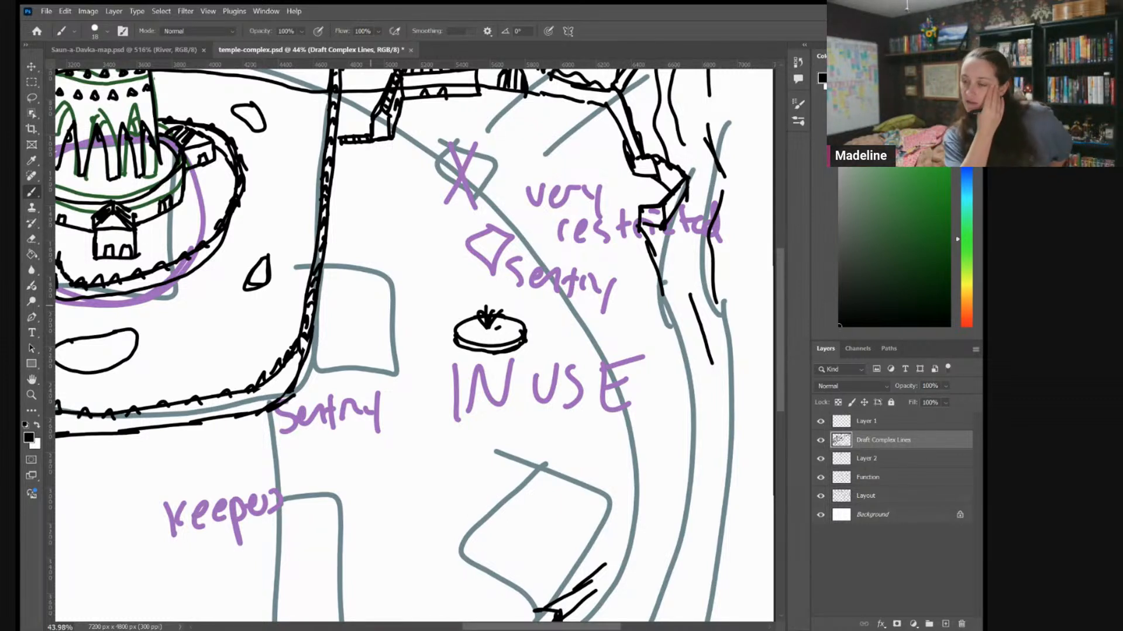
scroll(414, 345, down, 3)
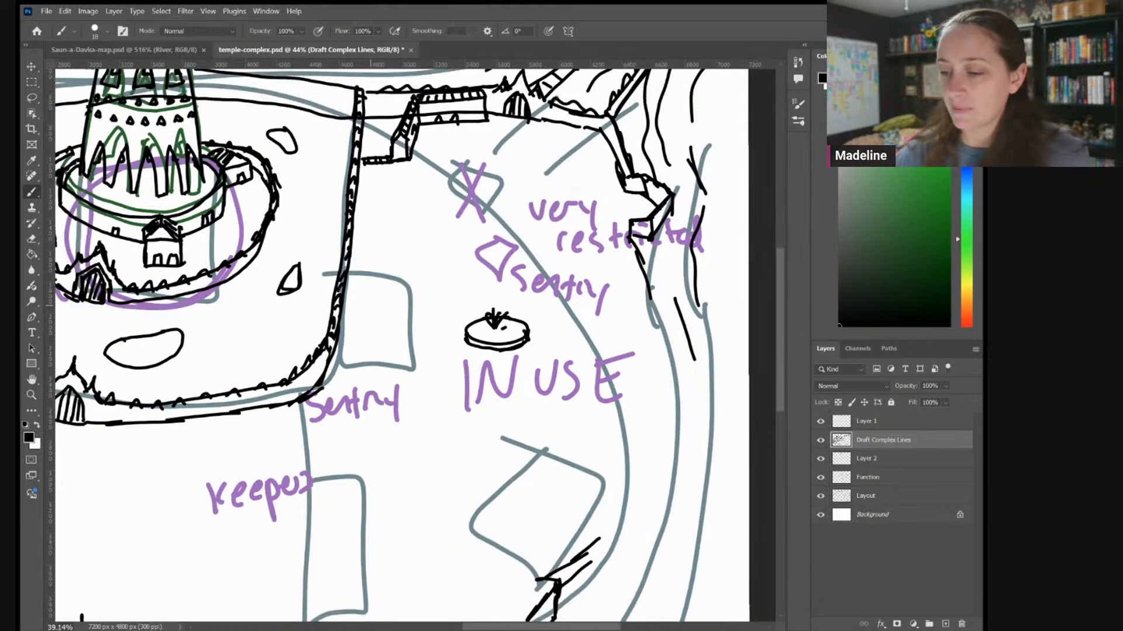
scroll(370, 305, left, 2)
scroll(370, 305, up, 1)
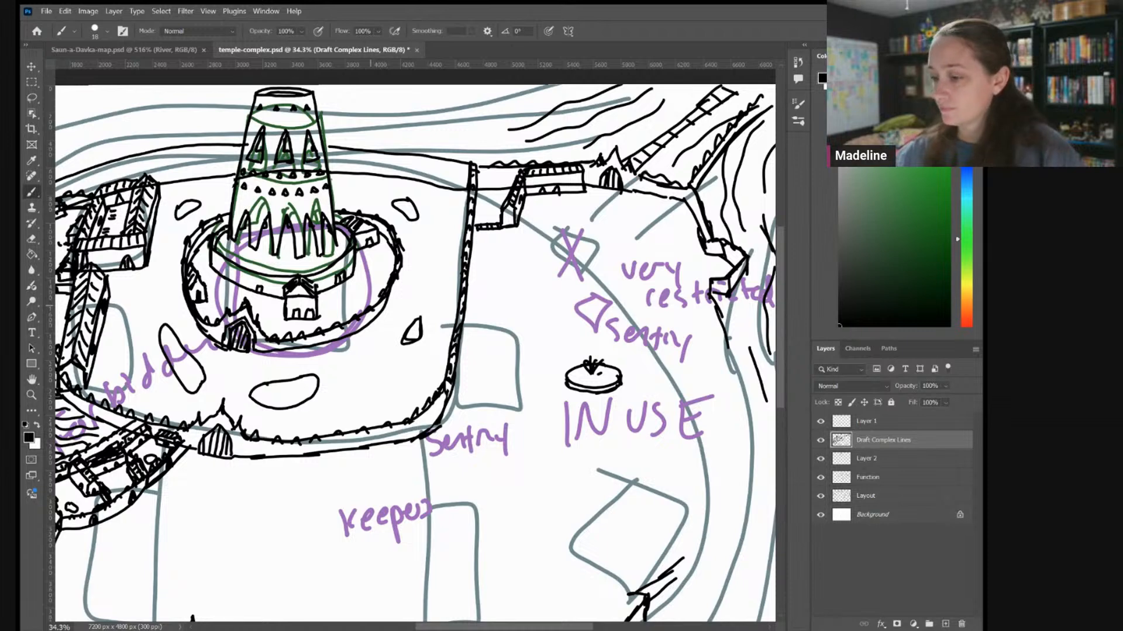
scroll(573, 374, down, 1)
scroll(573, 374, up, 4)
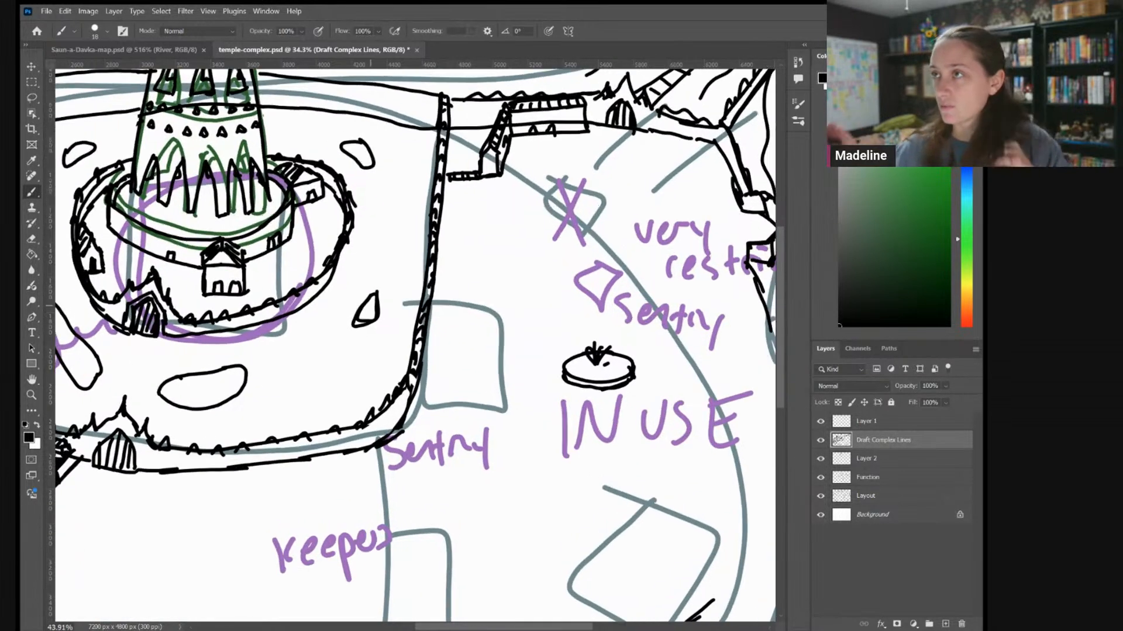
scroll(561, 345, up, 2)
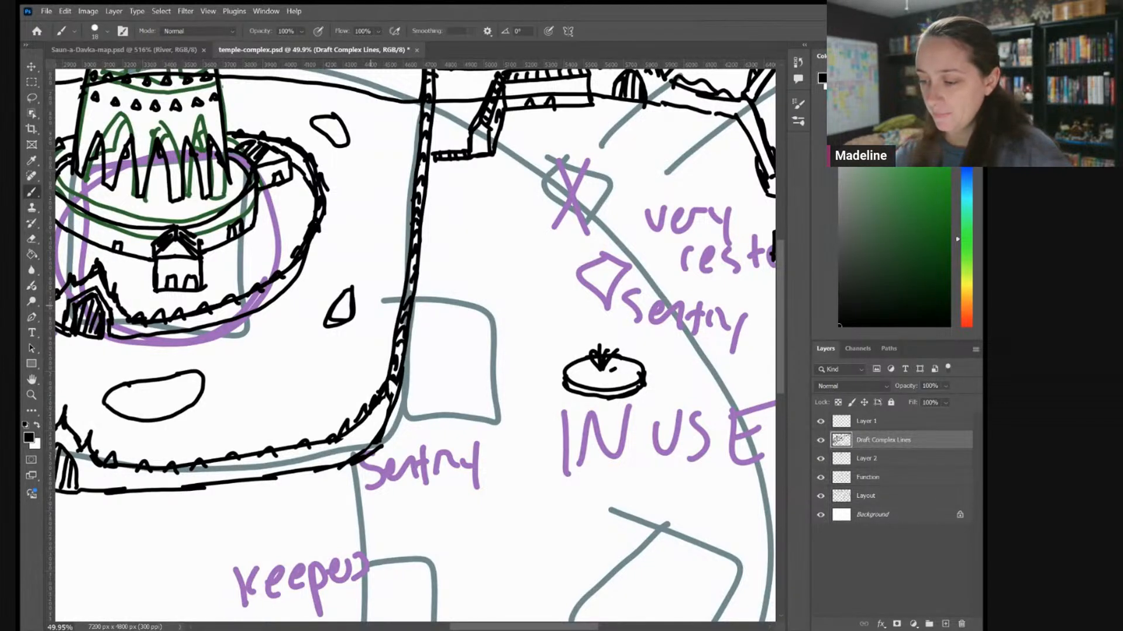
Lasso the round planted basin above the IN USE label and move it north onto the crossed-out layout plot
drag(370, 306, 337, 297)
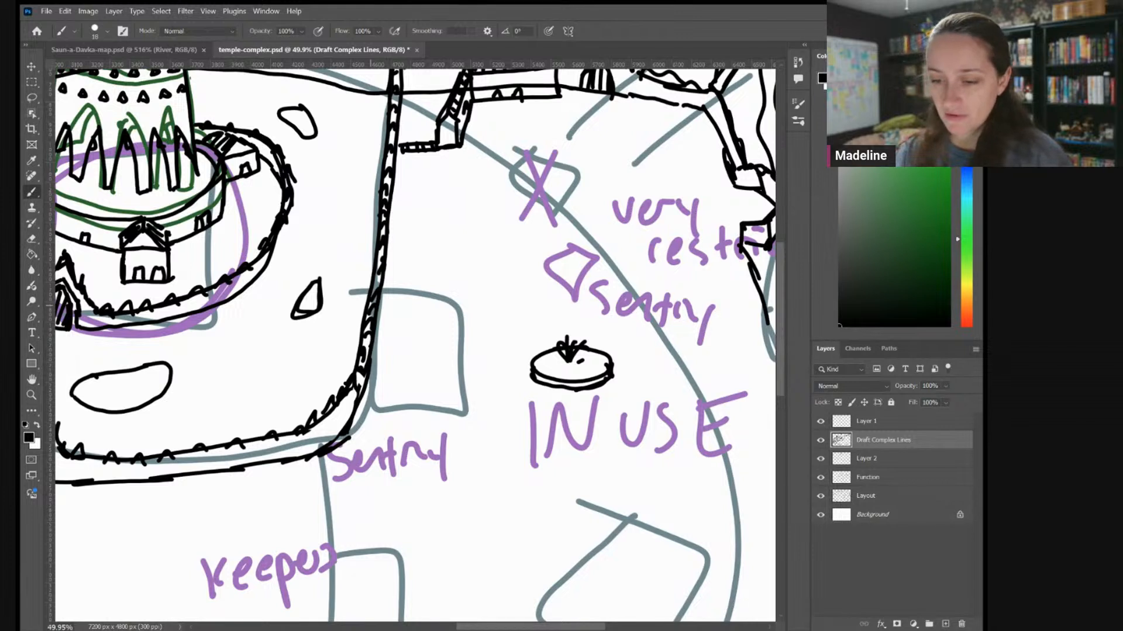
key(l)
mouse_move(614, 334)
mouse_down()
mouse_move(521, 393)
mouse_move(620, 336)
mouse_move(632, 241)
mouse_move(615, 177)
mouse_up()
key(v)
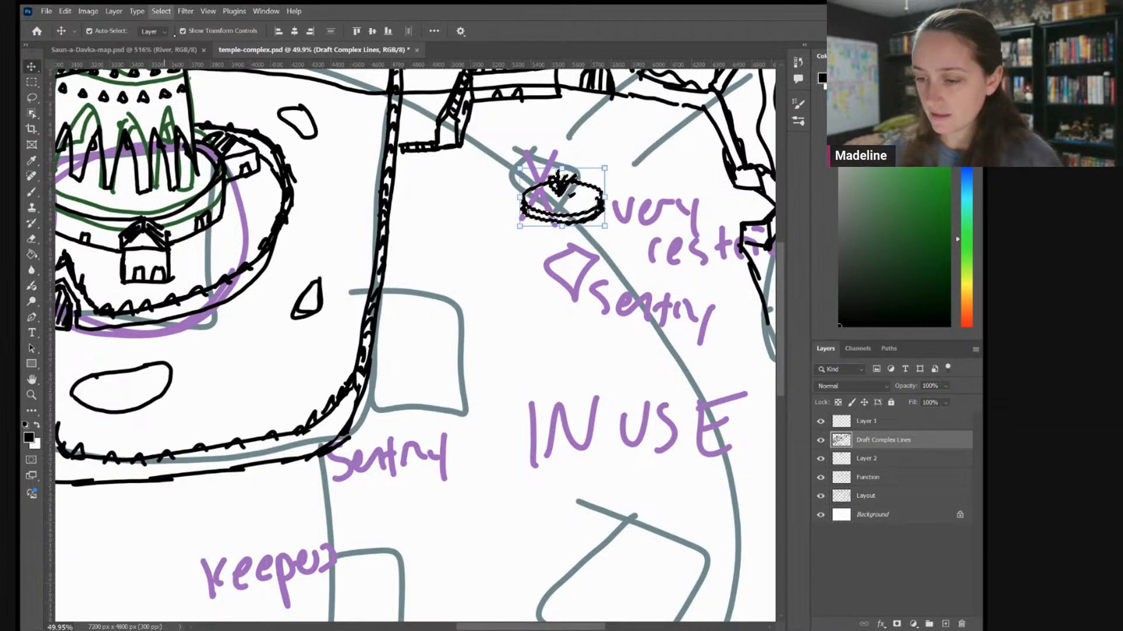
key(ctrl+d)
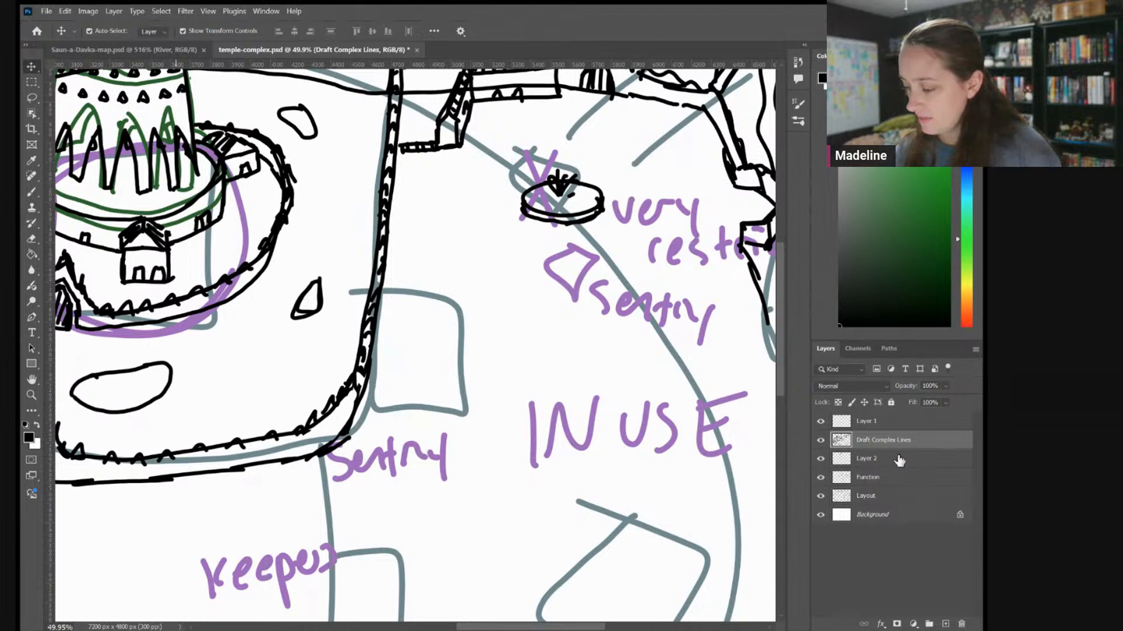
Hide the Function layer holding the purple labels and make Draft Complex Lines the active layer
click(868, 461)
click(820, 460)
click(820, 460)
click(820, 478)
click(820, 478)
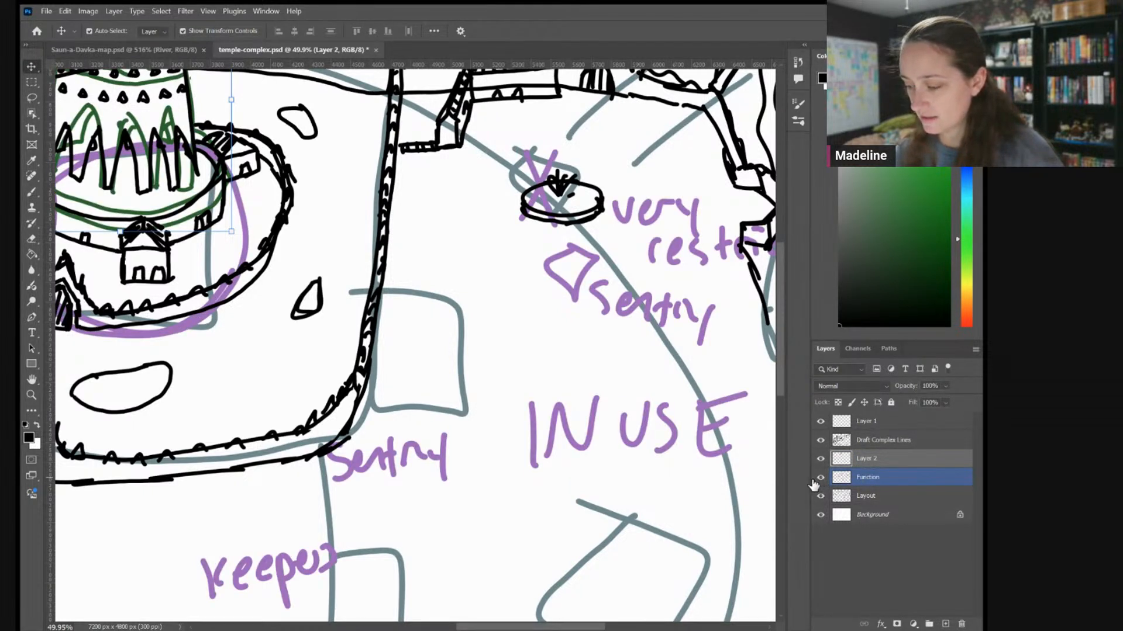
click(820, 479)
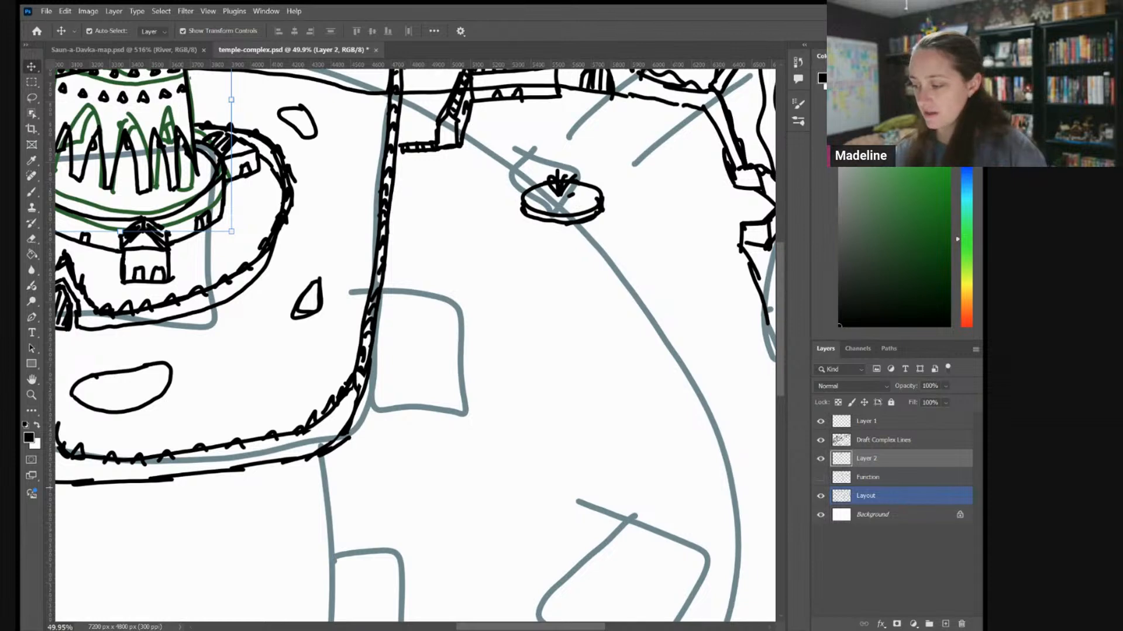
click(883, 440)
click(820, 441)
click(821, 440)
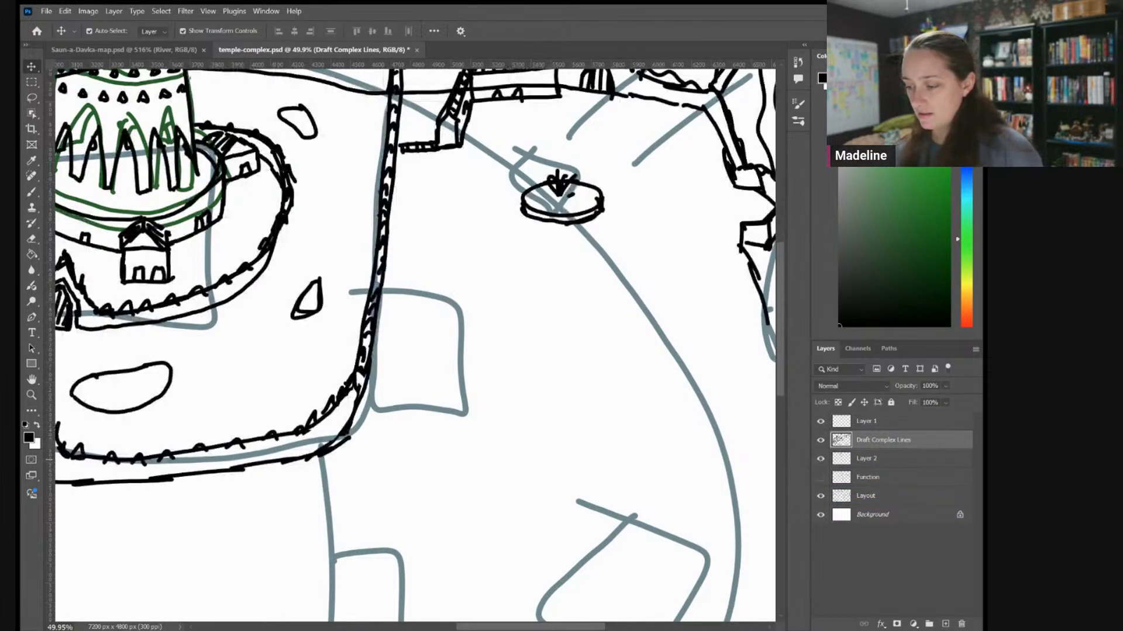
With the Brush on Draft Complex Lines, outline an oval building base with narrow east and west wings south of the planted basin
scroll(698, 205, up, 3)
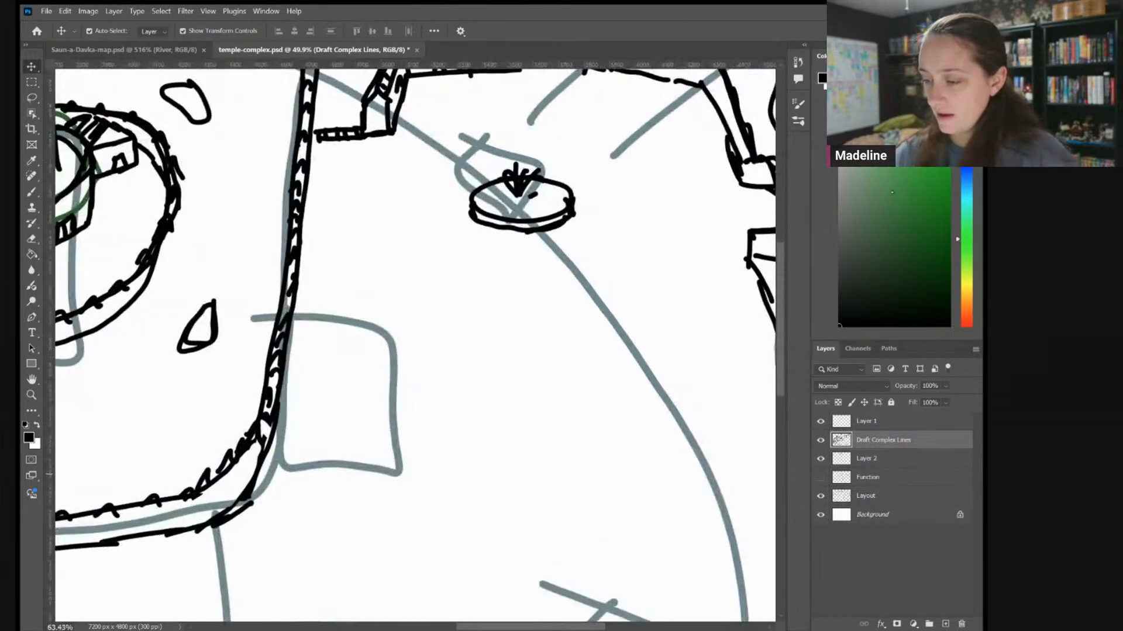
scroll(611, 318, down, 3)
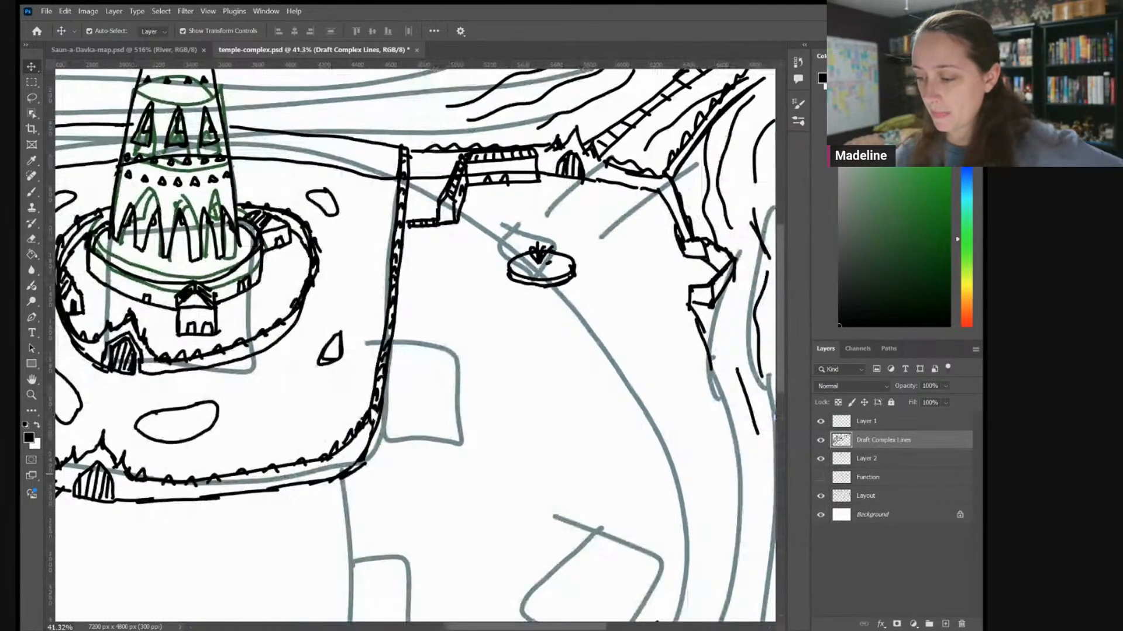
scroll(414, 345, down, 2)
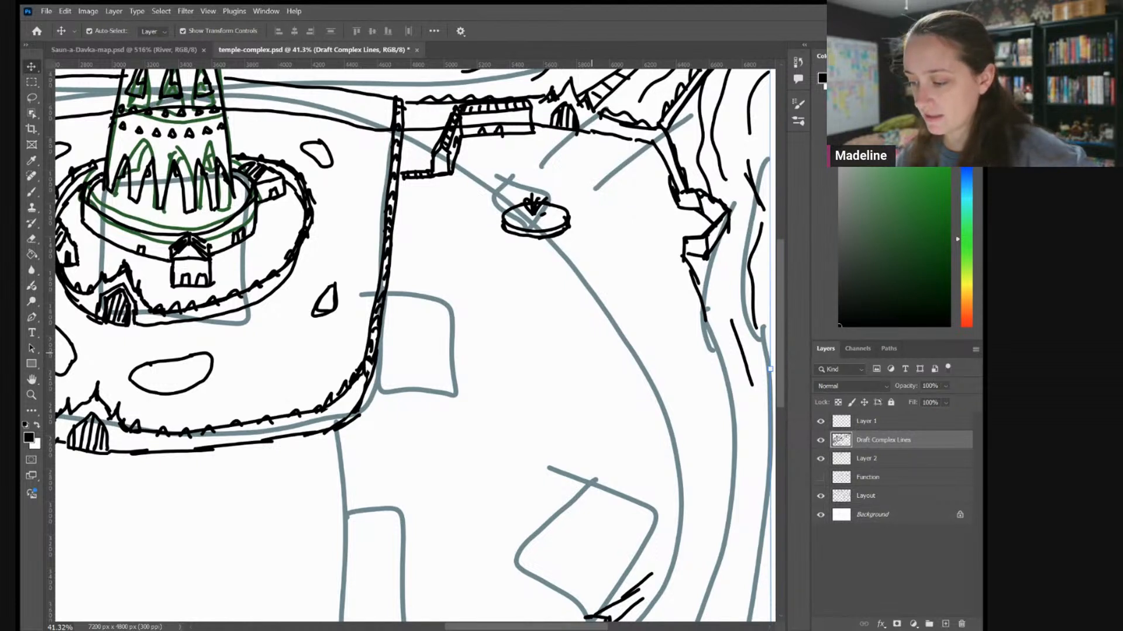
drag(566, 342, 540, 342)
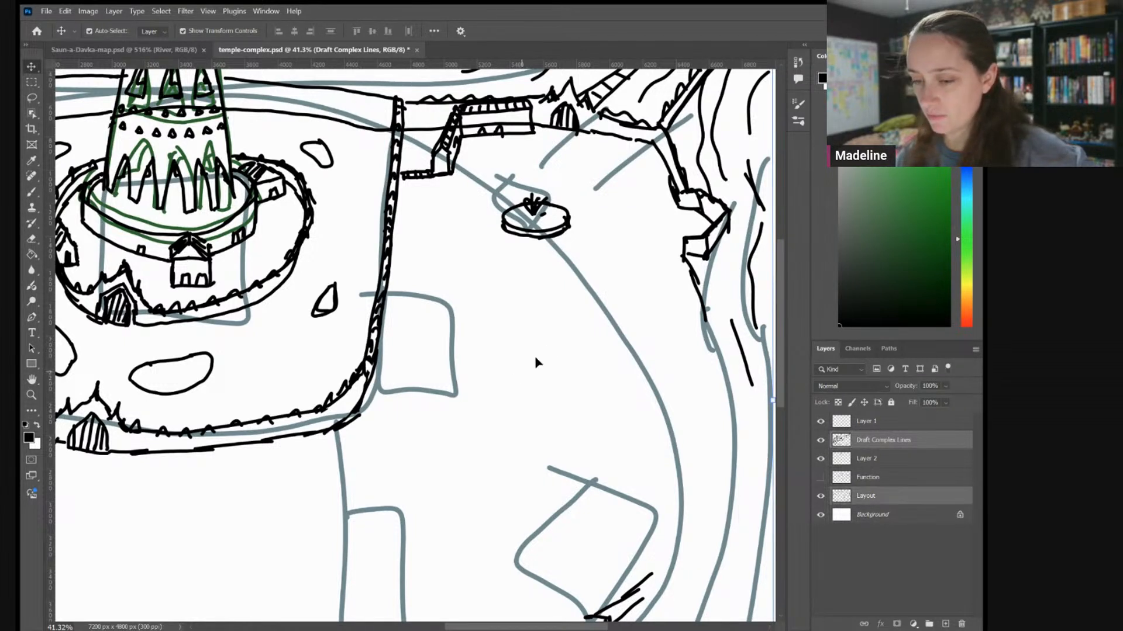
click(32, 192)
click(888, 442)
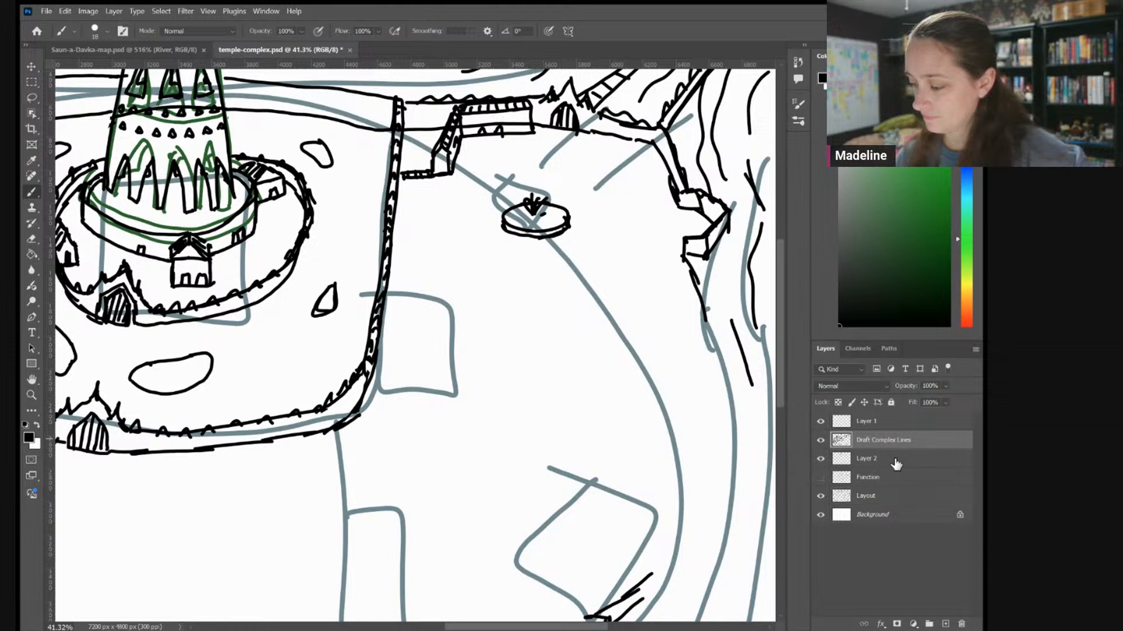
click(887, 445)
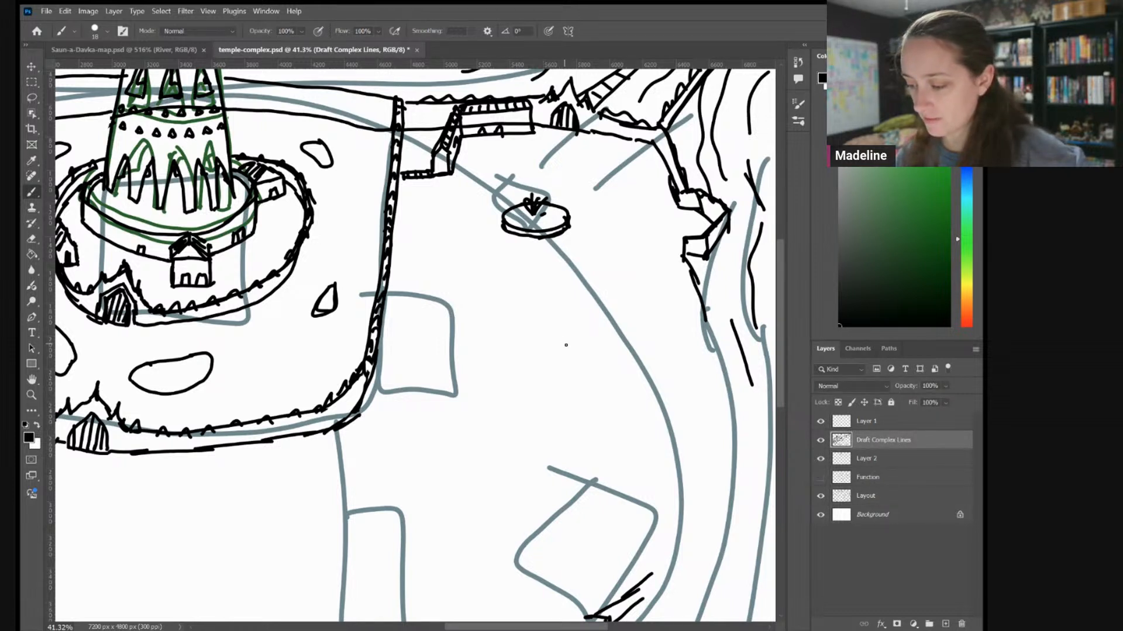
mouse_move(576, 338)
mouse_down()
mouse_move(512, 354)
mouse_move(533, 375)
mouse_move(596, 367)
mouse_move(576, 338)
mouse_up()
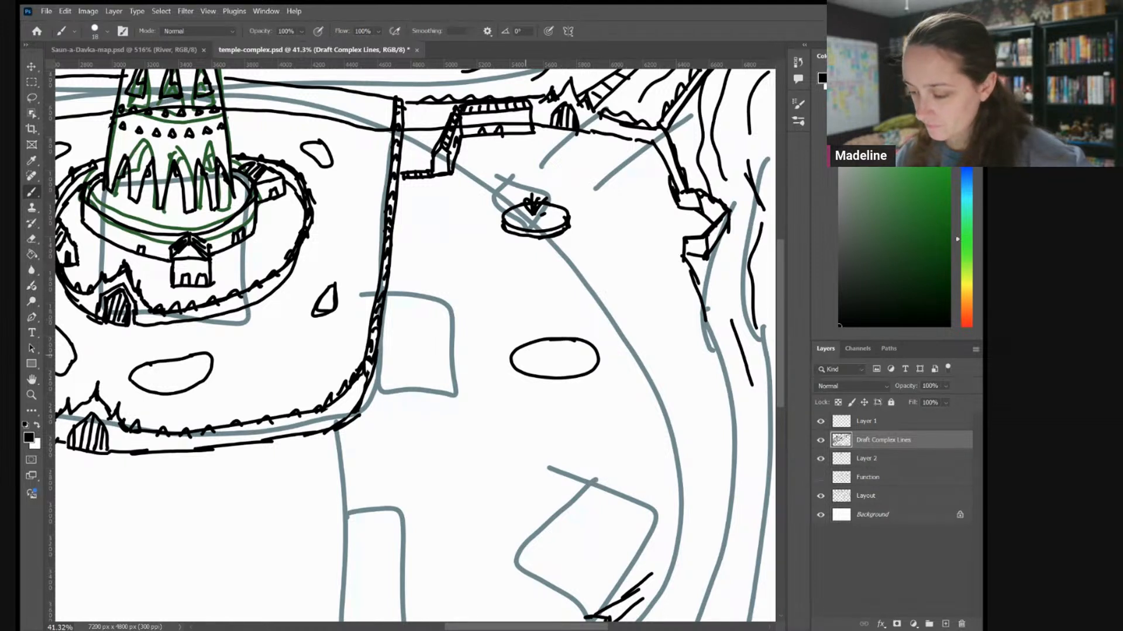
mouse_move(512, 360)
mouse_down()
mouse_move(509, 379)
mouse_move(579, 390)
mouse_move(600, 385)
mouse_move(599, 362)
mouse_move(658, 369)
mouse_up()
mouse_move(597, 350)
mouse_down()
mouse_move(662, 348)
mouse_move(650, 371)
mouse_up()
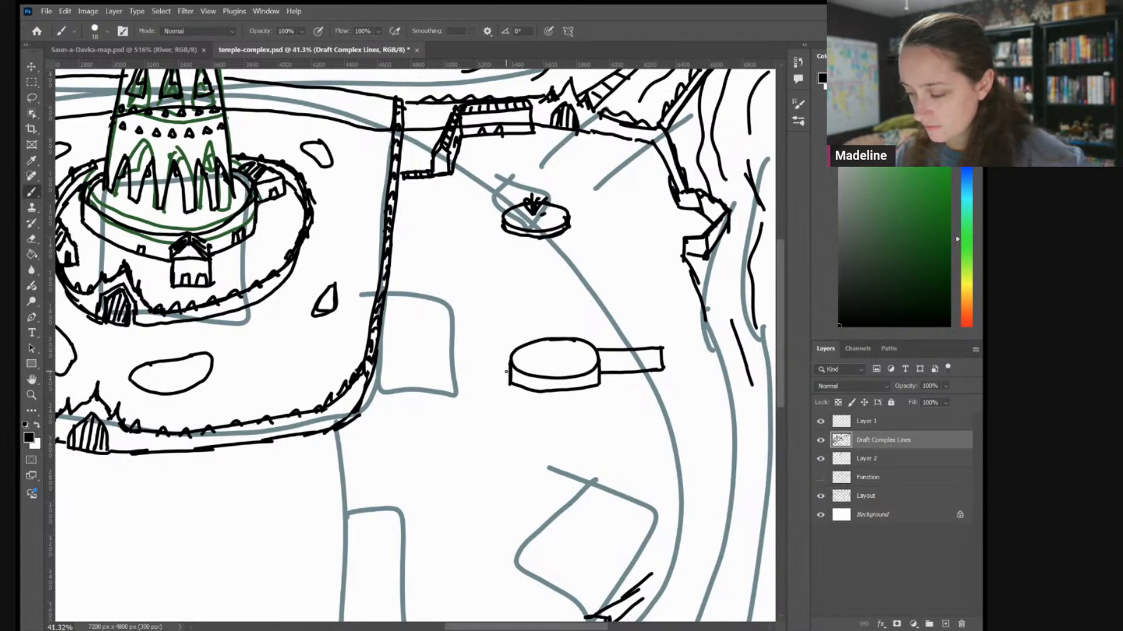
mouse_move(498, 372)
mouse_down()
mouse_move(466, 373)
mouse_move(466, 356)
mouse_move(487, 375)
mouse_up()
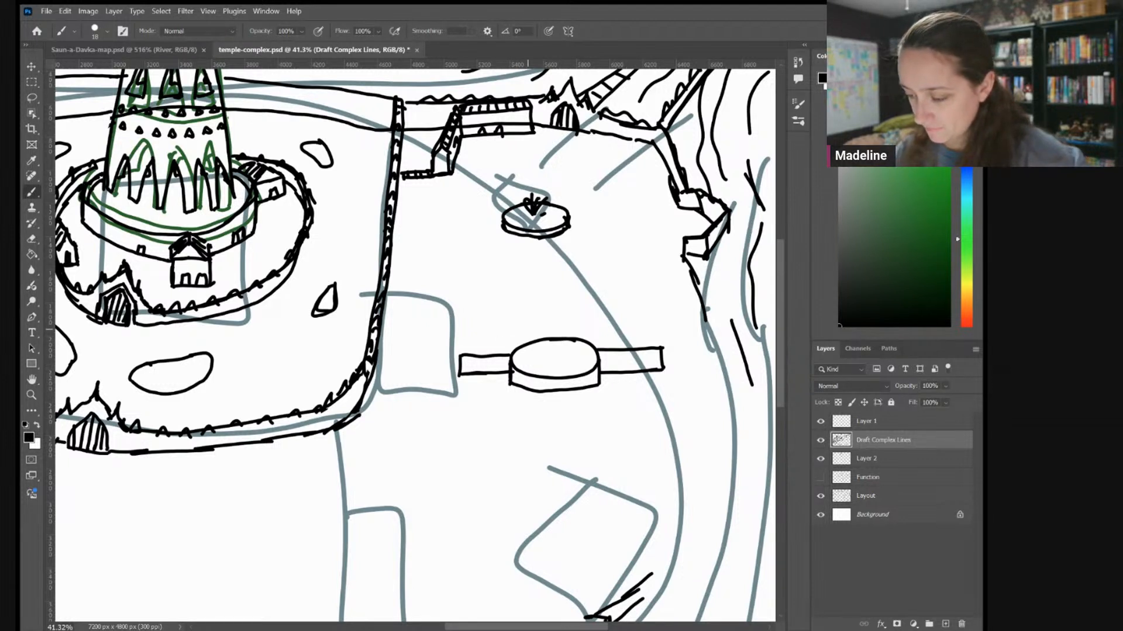
Raise the oval base into a tapered round tower with a flat oval top between the two wings
drag(514, 334, 511, 353)
drag(592, 335, 595, 364)
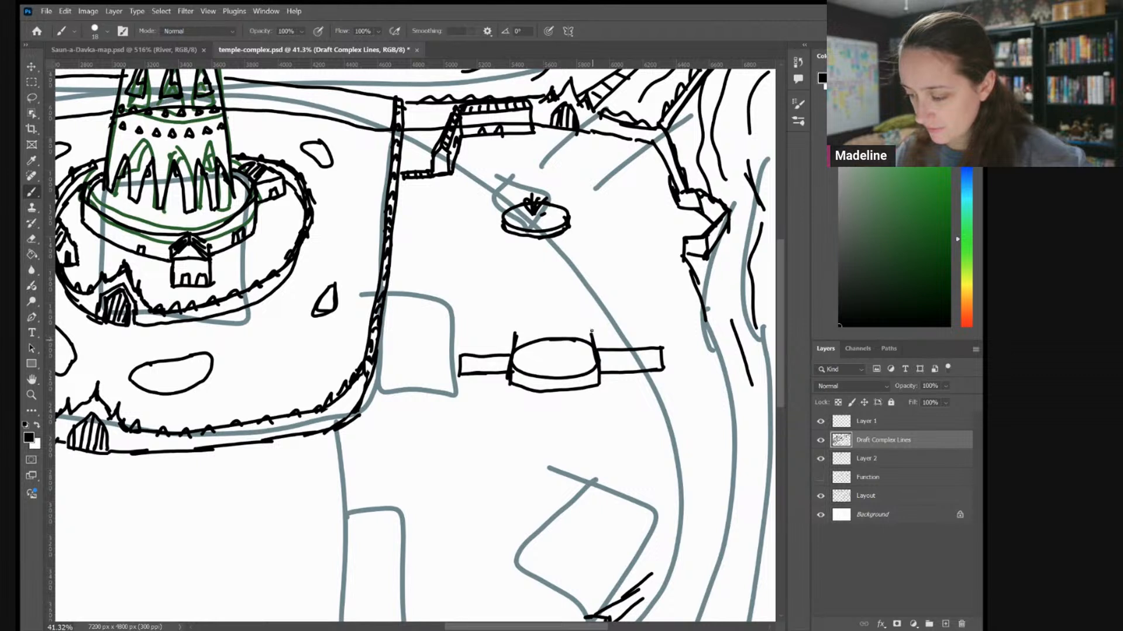
mouse_move(516, 333)
mouse_down()
mouse_move(593, 332)
mouse_move(550, 320)
mouse_move(515, 331)
mouse_move(523, 359)
mouse_move(520, 346)
mouse_move(584, 339)
mouse_move(591, 372)
mouse_move(519, 372)
mouse_move(591, 368)
mouse_up()
key(e)
key(b)
drag(515, 340, 510, 371)
drag(591, 341, 596, 384)
Add a row of pointed windows and a row of square windows to the round tower, and draw hatched roofs on both wings
mouse_move(523, 361)
mouse_down()
mouse_move(581, 359)
mouse_move(562, 353)
mouse_up()
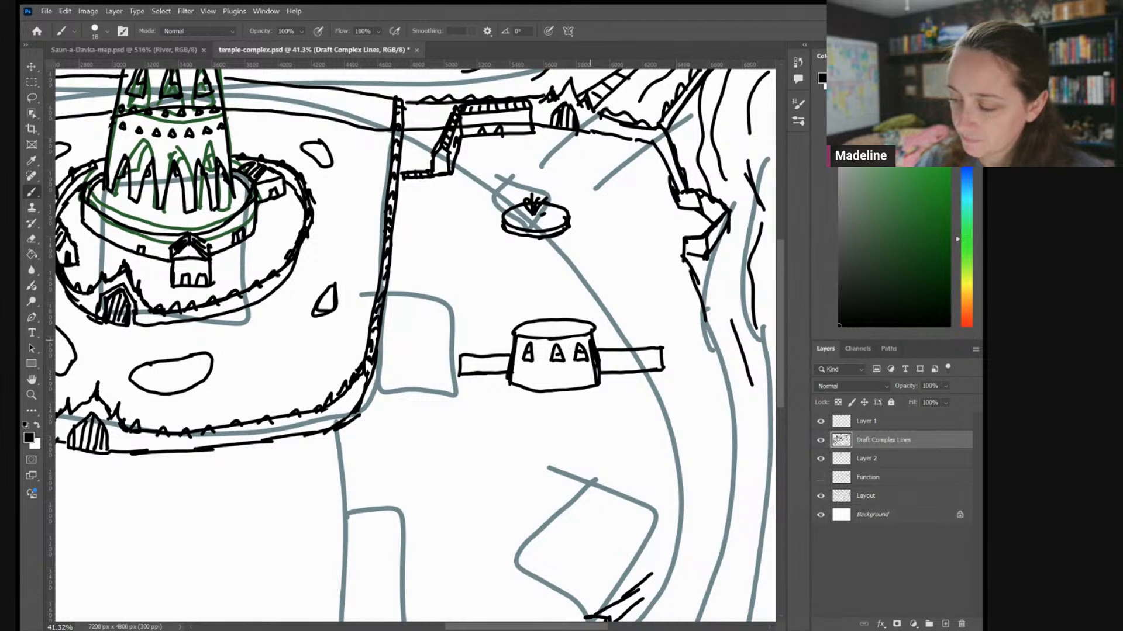
mouse_move(526, 373)
mouse_down()
mouse_move(522, 381)
mouse_move(526, 370)
mouse_move(552, 381)
mouse_move(555, 369)
mouse_move(592, 382)
mouse_move(593, 365)
mouse_move(577, 366)
mouse_up()
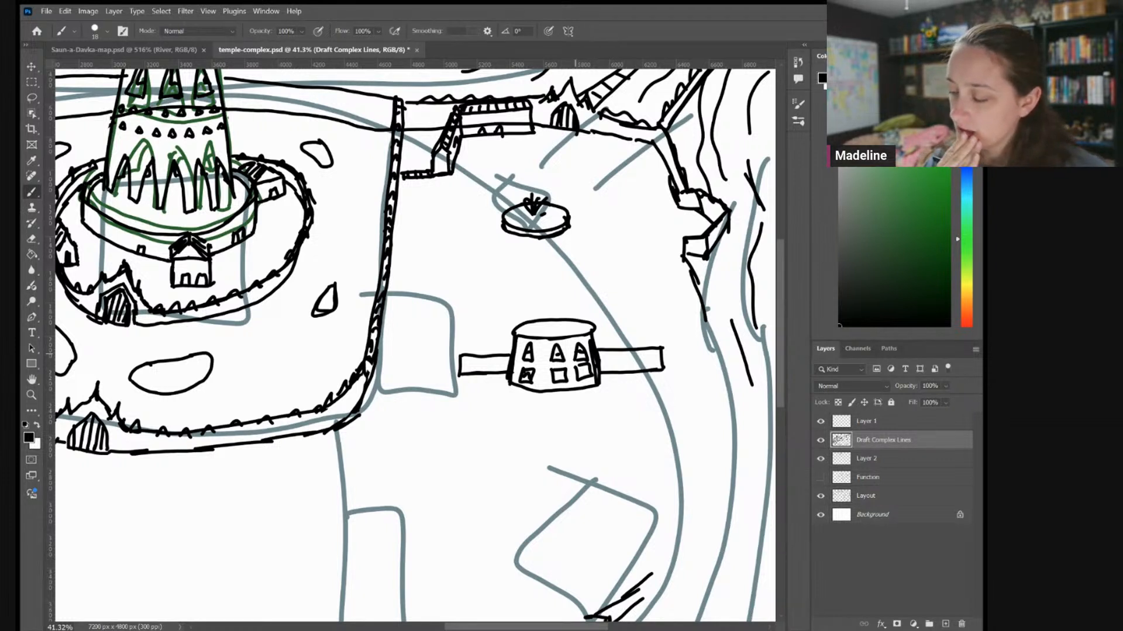
mouse_move(661, 346)
mouse_down()
mouse_move(597, 345)
mouse_move(655, 342)
mouse_up()
drag(461, 350, 504, 349)
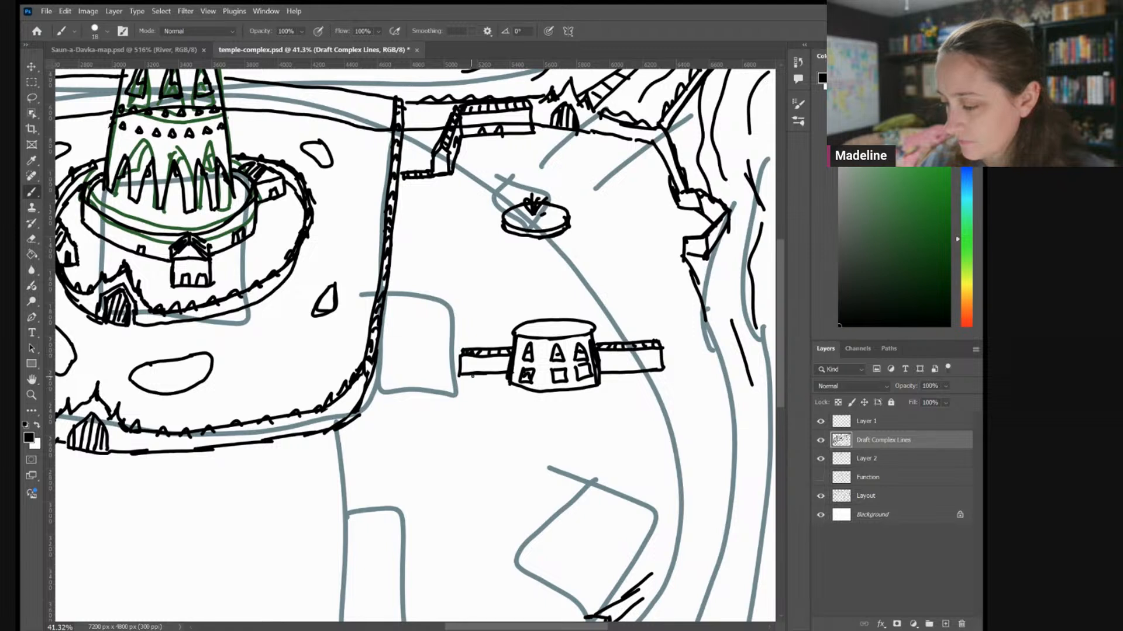
Add small windows to the east wing, crown the round tower with battlements, and stack a smaller windowed second tier on top
mouse_move(630, 371)
mouse_down()
mouse_move(636, 362)
mouse_move(614, 359)
mouse_move(659, 355)
mouse_up()
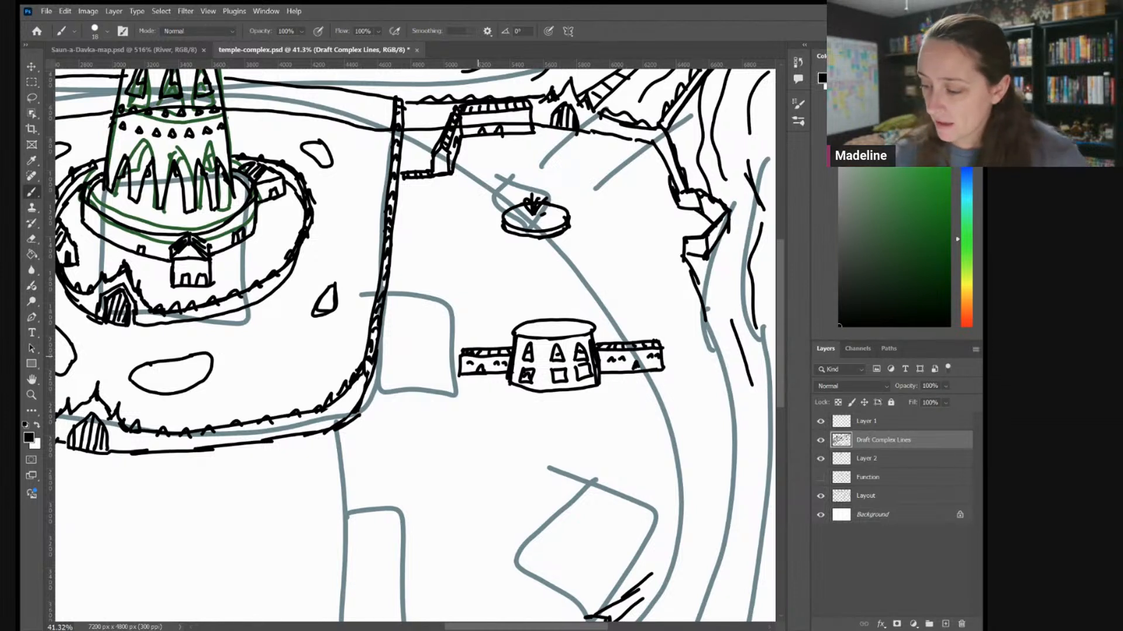
mouse_move(531, 309)
mouse_down()
mouse_move(529, 324)
mouse_move(562, 294)
mouse_move(529, 299)
mouse_move(579, 323)
mouse_move(530, 334)
mouse_move(590, 329)
mouse_move(584, 317)
mouse_up()
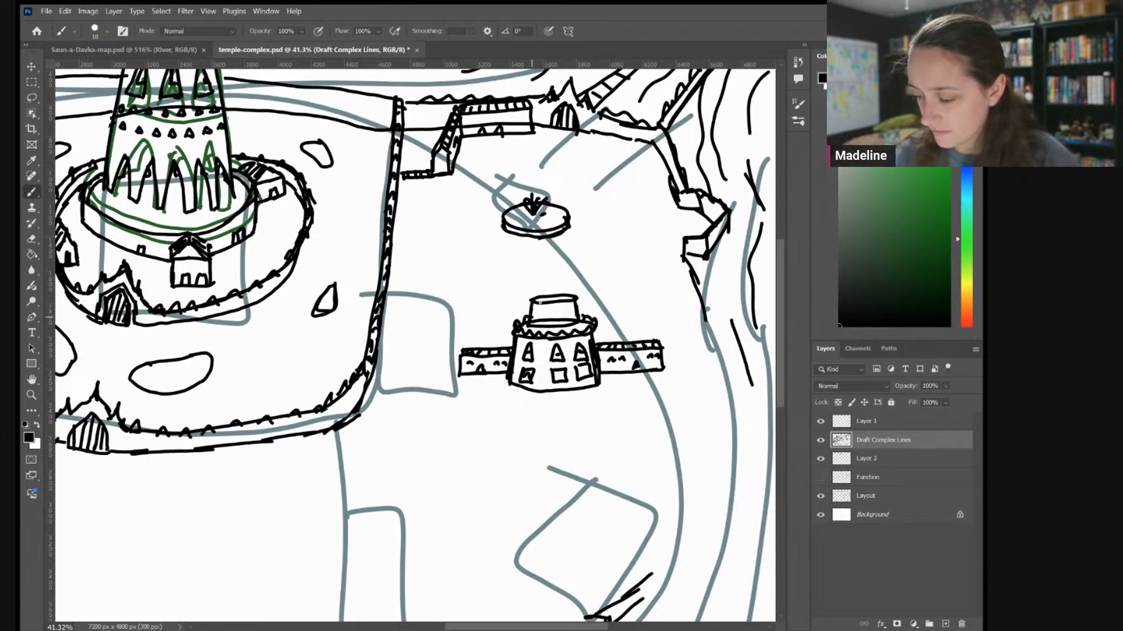
mouse_move(539, 317)
mouse_down()
mouse_move(575, 297)
mouse_move(532, 300)
mouse_up()
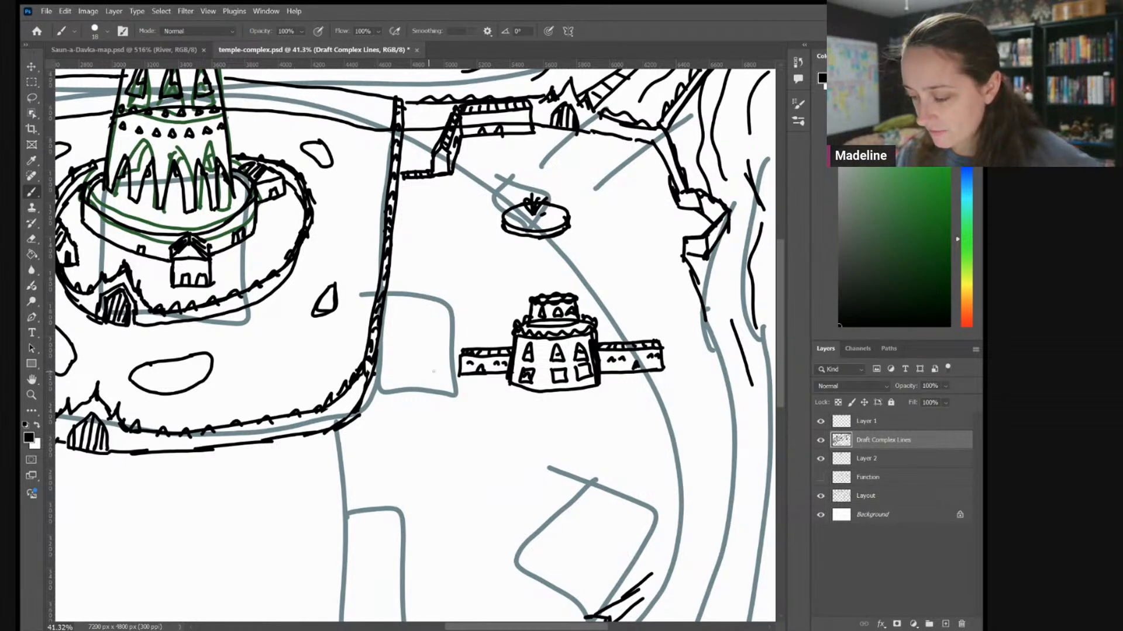
Extend the east wing into a slanted side range and a rear range behind the tower, with hatched roofs and small windows
scroll(640, 353, down, 3)
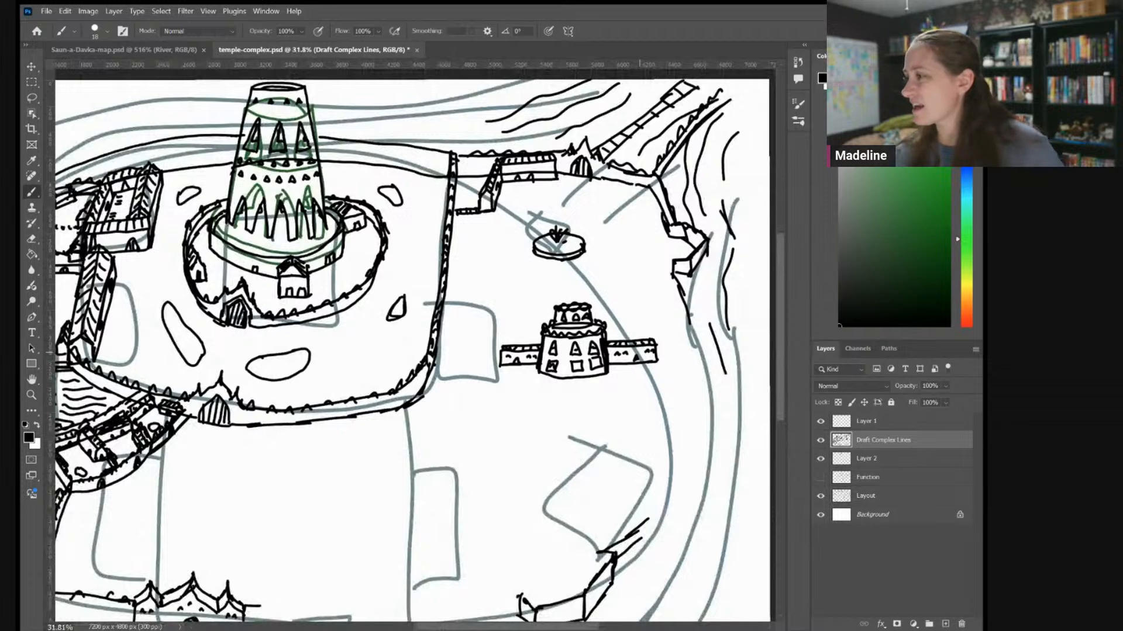
scroll(697, 394, up, 3)
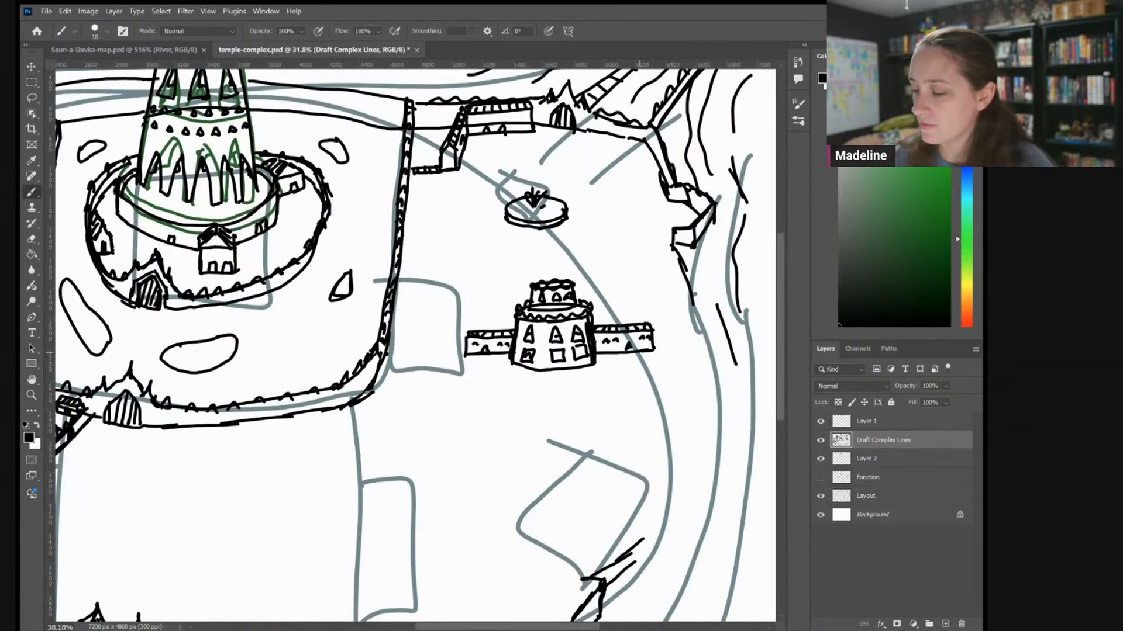
scroll(585, 363, up, 2)
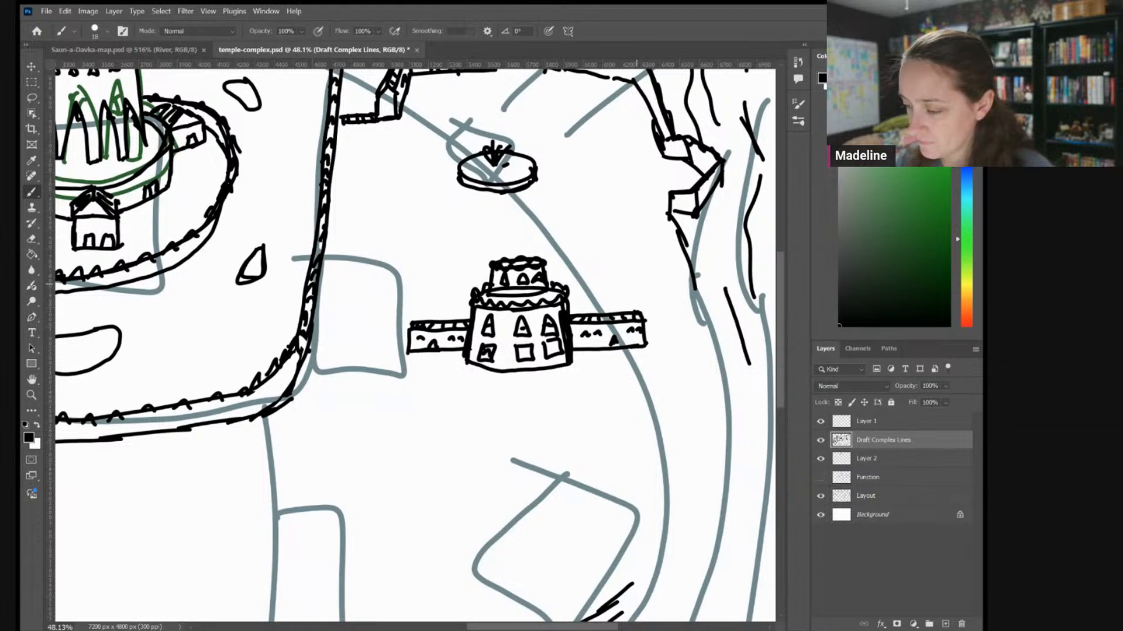
mouse_move(640, 312)
mouse_down()
mouse_move(614, 270)
mouse_move(624, 310)
mouse_move(598, 263)
mouse_move(625, 311)
mouse_up()
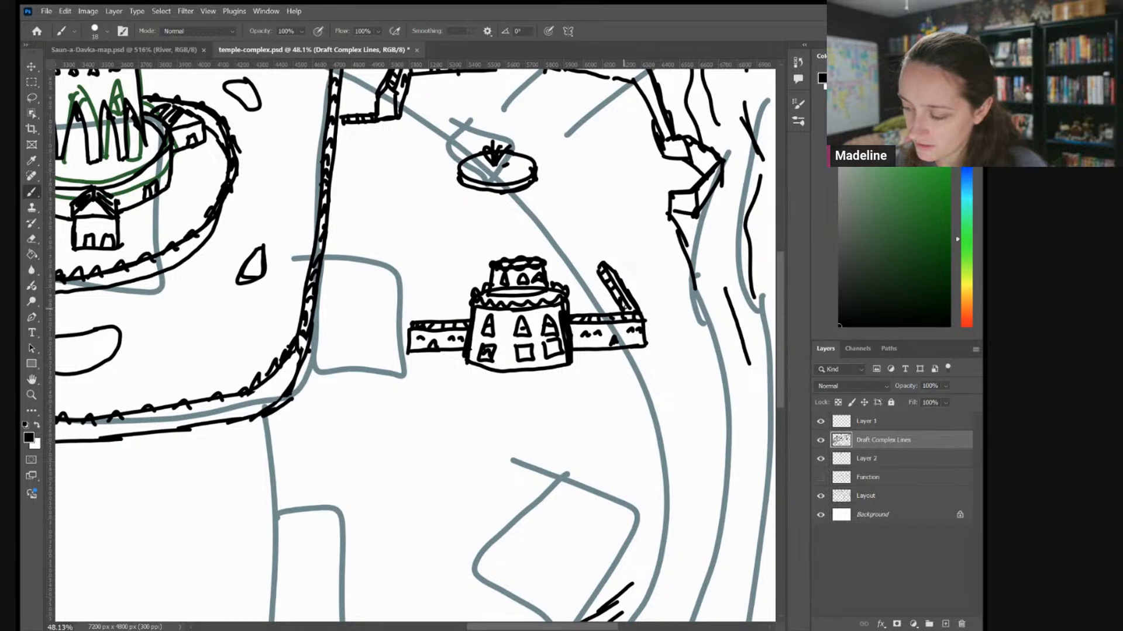
drag(597, 276, 608, 301)
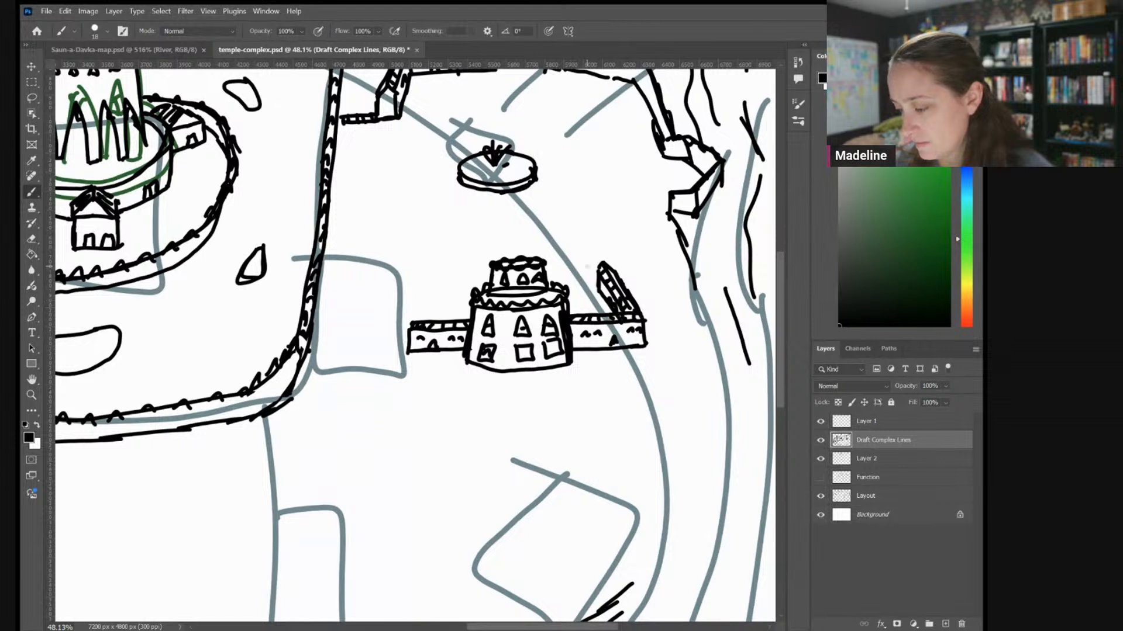
mouse_move(597, 290)
mouse_down()
mouse_move(549, 269)
mouse_move(585, 262)
mouse_move(552, 262)
mouse_move(588, 264)
mouse_move(571, 283)
mouse_up()
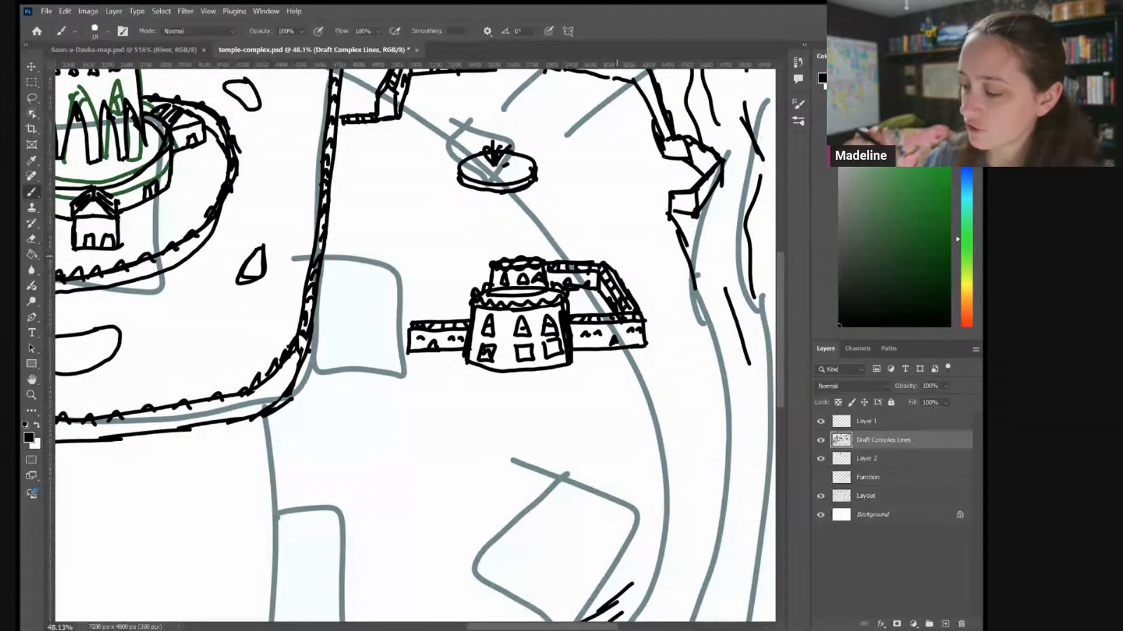
Draw the matching slanted west range and rear range with hatched roofs, enclosing the courtyard behind the round tower
mouse_move(412, 323)
mouse_down()
mouse_move(431, 268)
mouse_move(493, 264)
mouse_move(422, 287)
mouse_move(409, 316)
mouse_move(437, 273)
mouse_move(417, 321)
mouse_move(438, 276)
mouse_move(484, 273)
mouse_move(450, 267)
mouse_up()
drag(457, 276, 462, 268)
mouse_move(466, 276)
mouse_down()
mouse_move(440, 280)
mouse_move(442, 290)
mouse_move(466, 284)
mouse_up()
mouse_move(462, 288)
mouse_down()
mouse_move(472, 285)
mouse_move(428, 325)
mouse_up()
drag(430, 314, 441, 300)
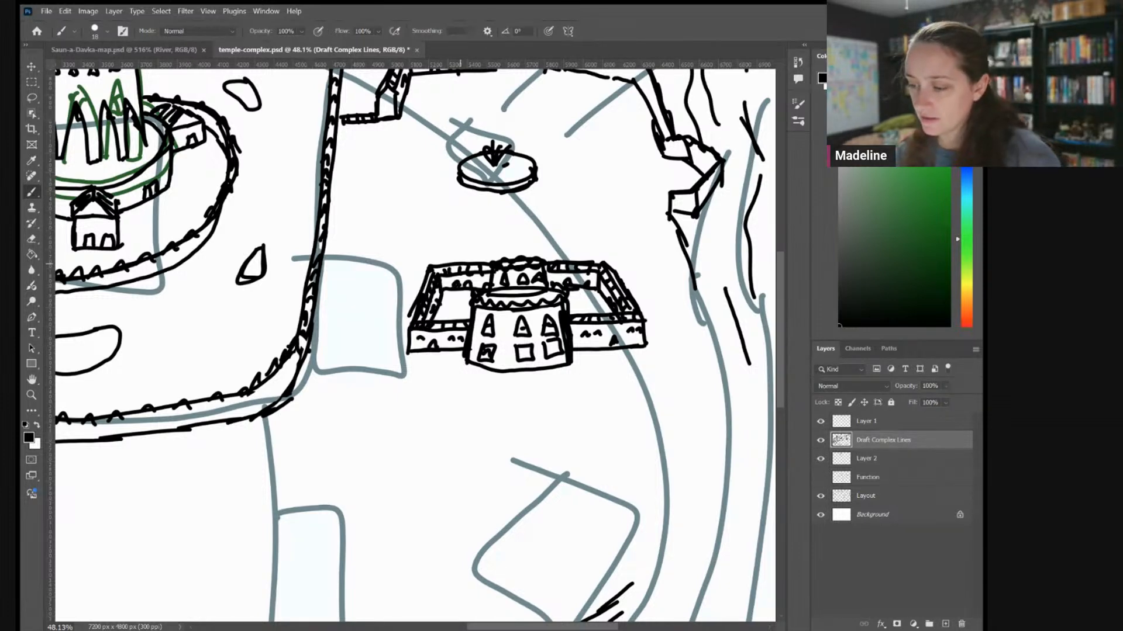
Examine the whole temple complex, comparing the finished linework with the empty layout shapes in the south and southeast
scroll(415, 344, up, 1)
scroll(415, 345, up, 3)
scroll(460, 264, up, 2)
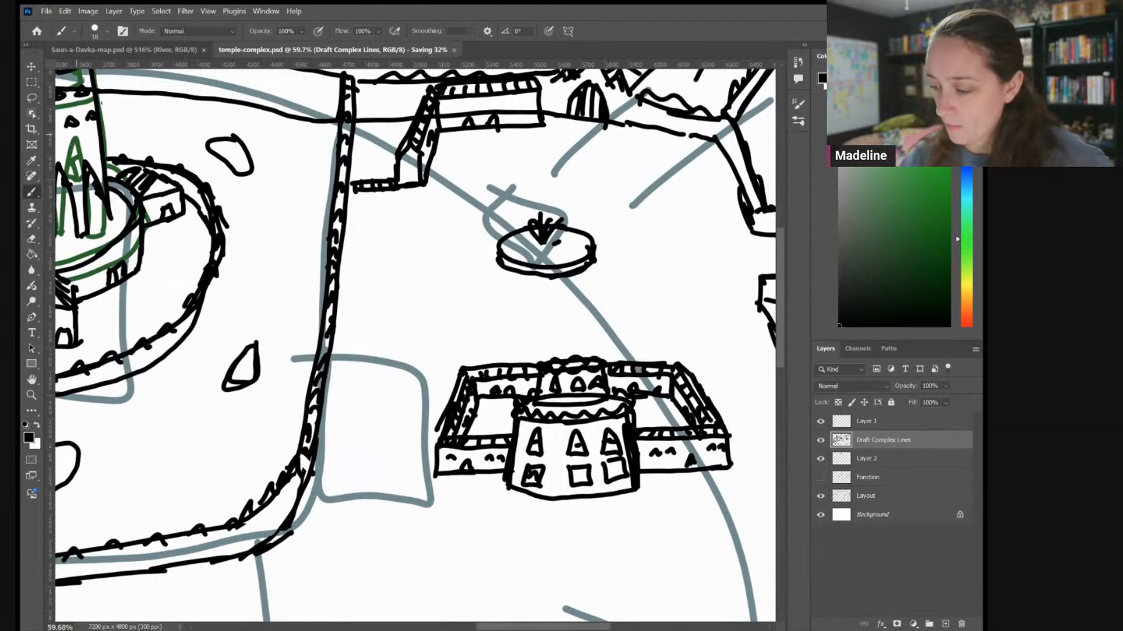
scroll(324, 226, down, 3)
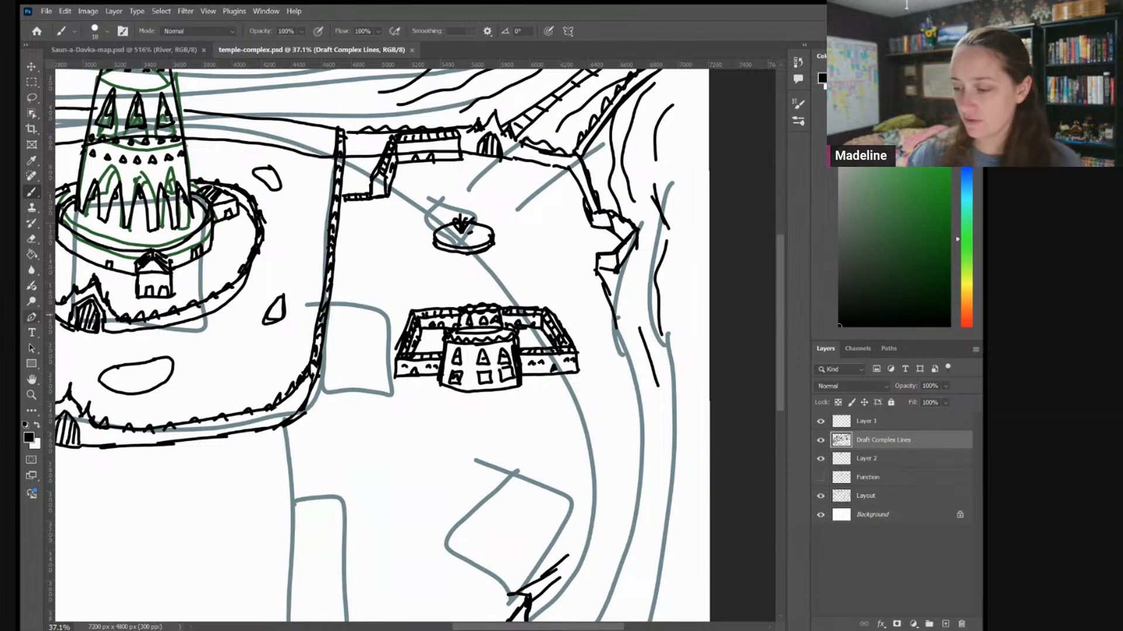
scroll(619, 307, down, 5)
drag(351, 351, 554, 270)
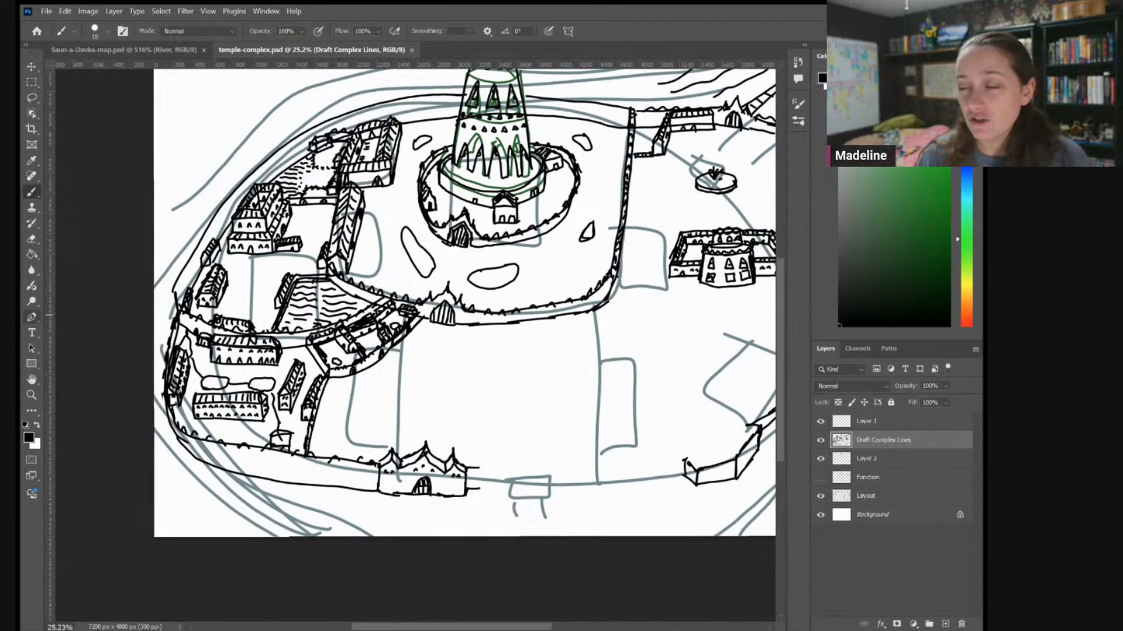
drag(468, 316, 285, 315)
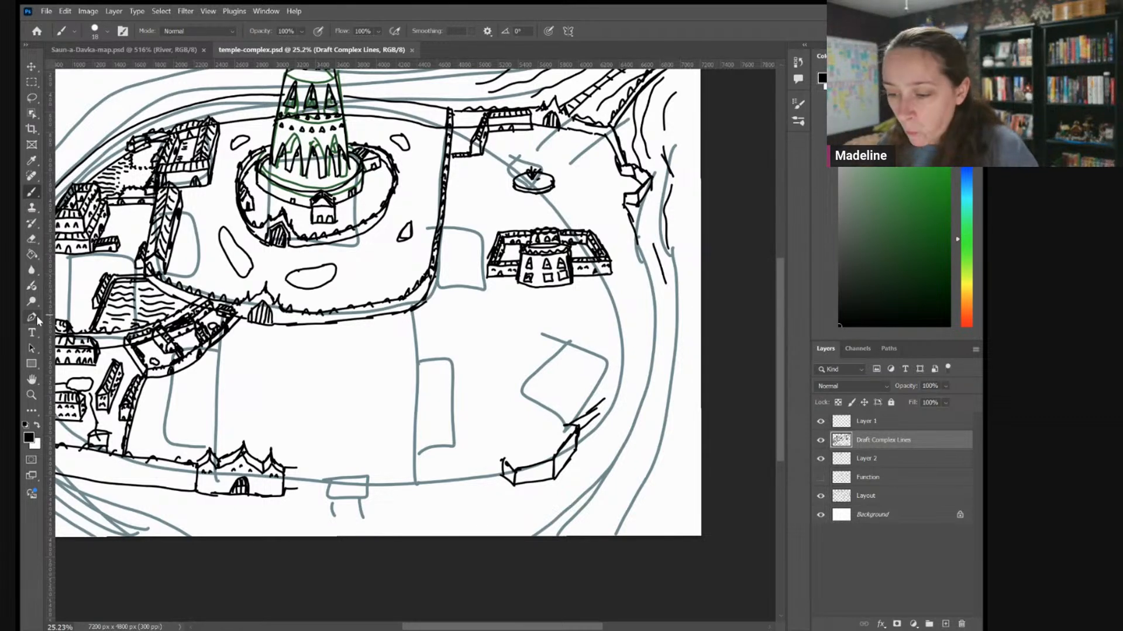
scroll(482, 320, up, 2)
scroll(395, 320, up, 1)
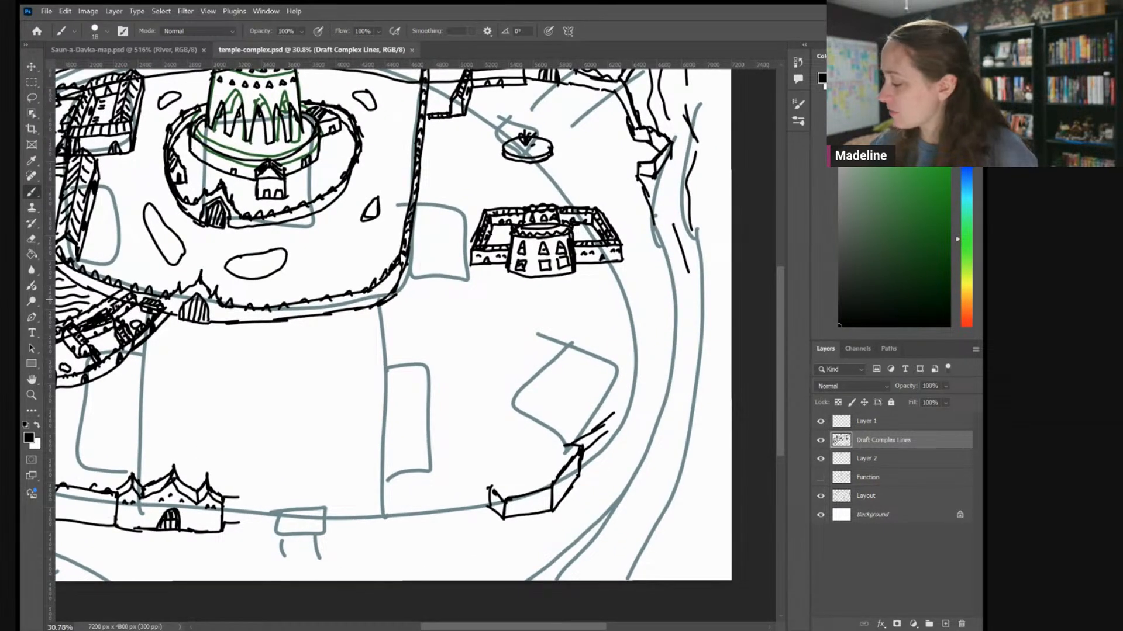
scroll(593, 234, up, 2)
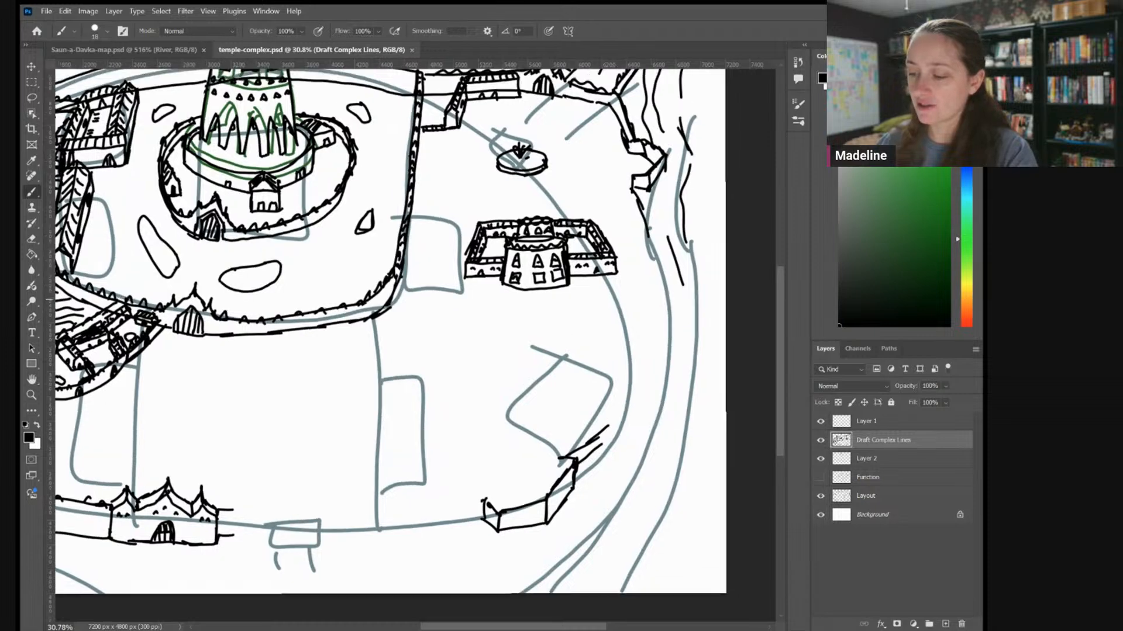
scroll(637, 503, up, 2)
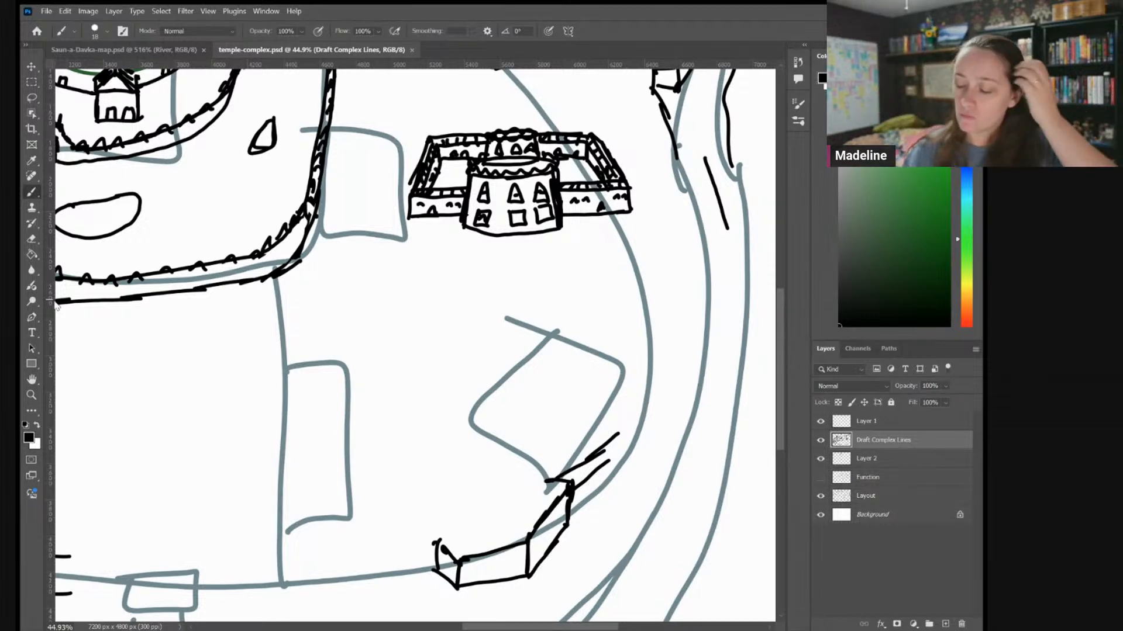
Draw a short wall east of the south gate leading to a projecting angular bastion, and add small battlements along both
drag(415, 313, 595, 131)
mouse_move(250, 412)
mouse_down()
mouse_move(278, 411)
mouse_move(265, 444)
mouse_move(314, 462)
mouse_move(395, 444)
mouse_move(397, 418)
mouse_move(328, 437)
mouse_move(327, 459)
mouse_up()
drag(328, 434, 270, 430)
drag(252, 375, 296, 372)
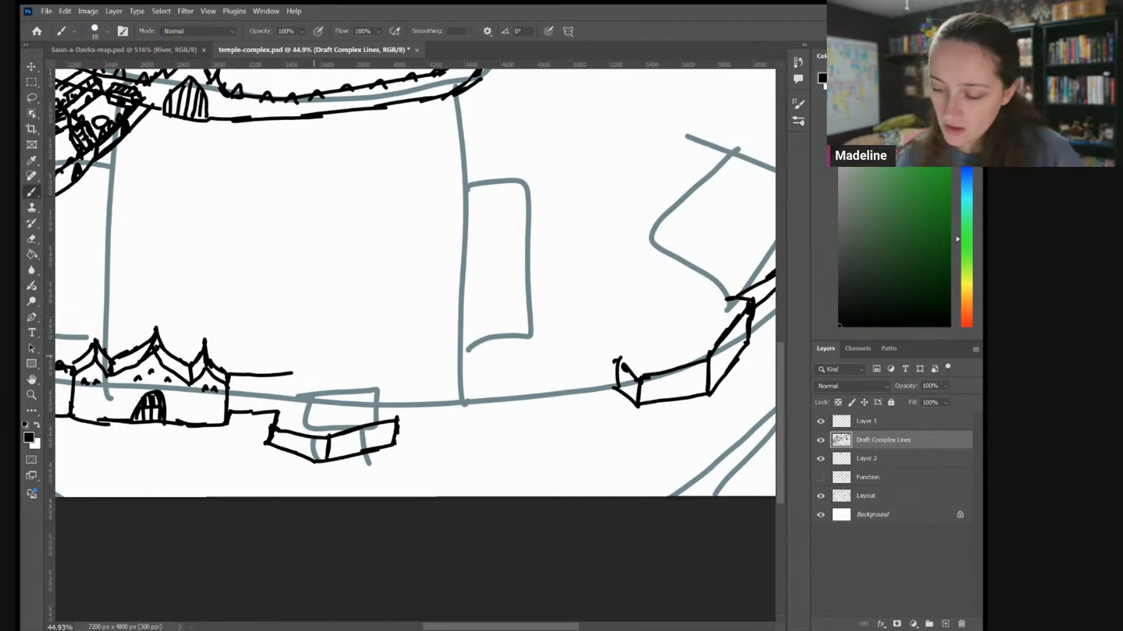
drag(289, 374, 270, 430)
drag(236, 373, 278, 372)
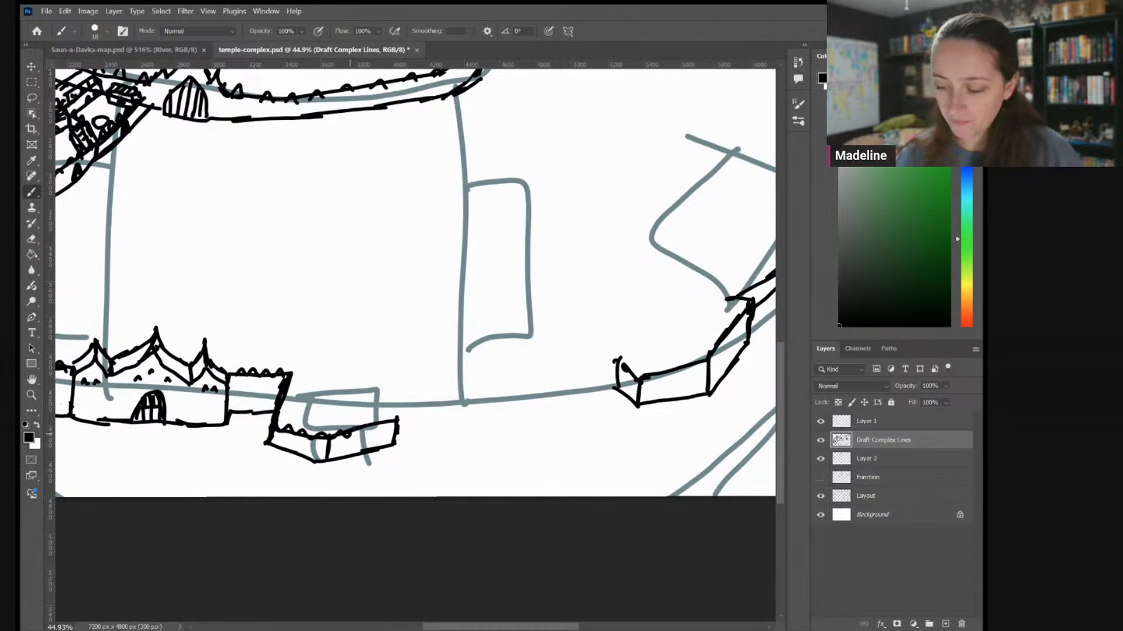
Run a crenellated wall from the new bastion to the southeast bastion, and draw a continuous inner wall line behind them
mouse_move(391, 393)
mouse_down()
mouse_move(530, 379)
mouse_move(614, 358)
mouse_move(387, 387)
mouse_move(393, 397)
mouse_move(591, 361)
mouse_up()
drag(283, 421, 329, 431)
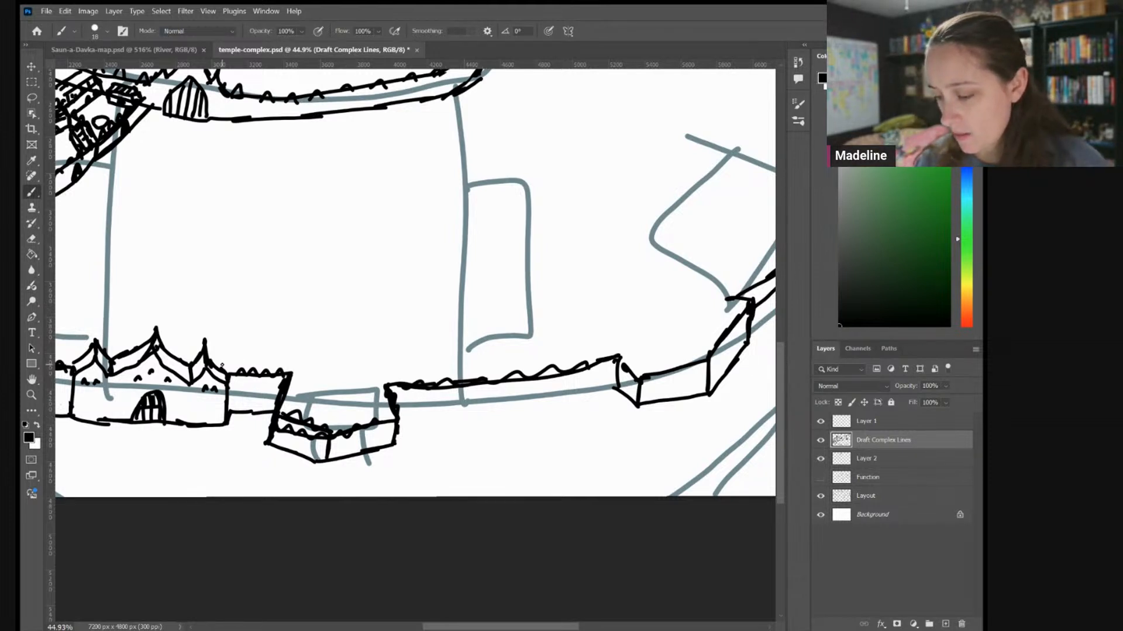
mouse_move(259, 370)
mouse_down()
mouse_move(430, 379)
mouse_move(585, 367)
mouse_move(661, 346)
mouse_move(772, 273)
mouse_up()
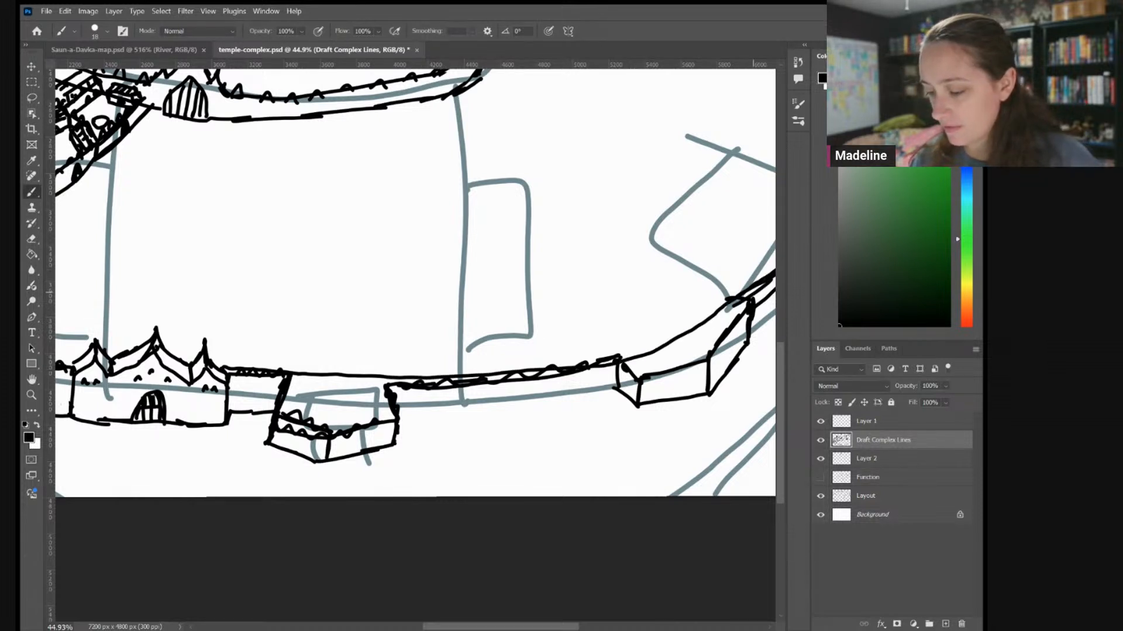
Sketch a curly-topped tree at each of the two southern bastions, and draw the lower wall edge and southeast battlements between them
mouse_move(331, 369)
mouse_down()
mouse_move(361, 348)
mouse_move(336, 342)
mouse_move(320, 385)
mouse_move(351, 369)
mouse_up()
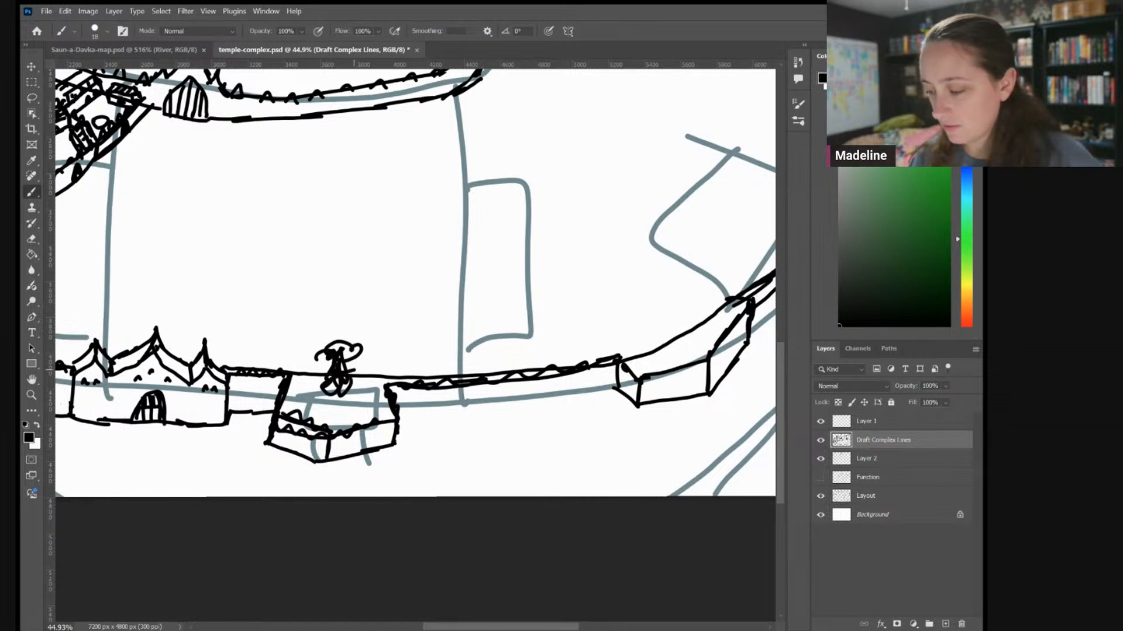
mouse_move(676, 334)
mouse_down()
mouse_move(677, 307)
mouse_move(694, 306)
mouse_move(662, 313)
mouse_move(665, 346)
mouse_move(684, 340)
mouse_move(705, 313)
mouse_move(698, 304)
mouse_move(670, 329)
mouse_move(674, 339)
mouse_move(689, 320)
mouse_move(676, 346)
mouse_move(697, 326)
mouse_move(674, 342)
mouse_up()
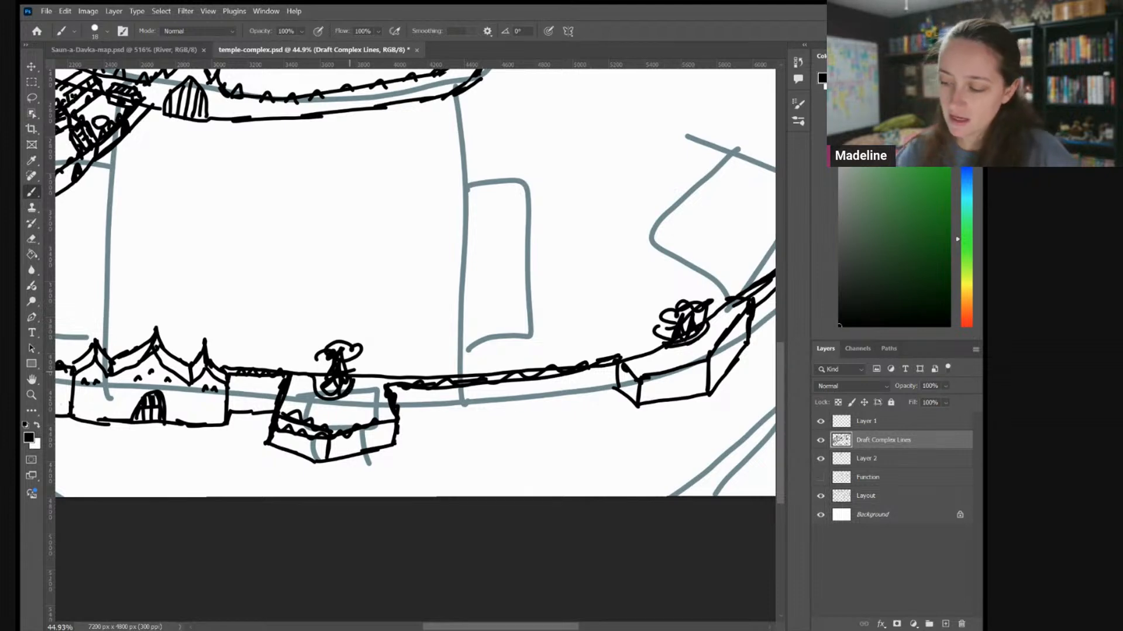
scroll(750, 348, down, 2)
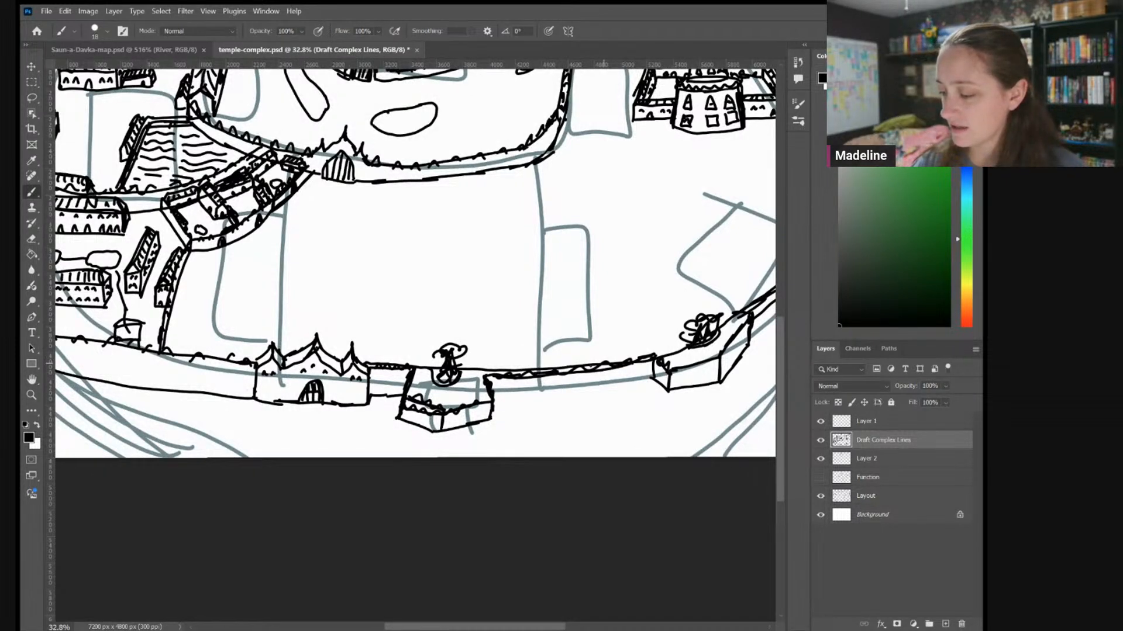
mouse_move(496, 389)
mouse_down()
mouse_move(639, 380)
mouse_move(736, 338)
mouse_up()
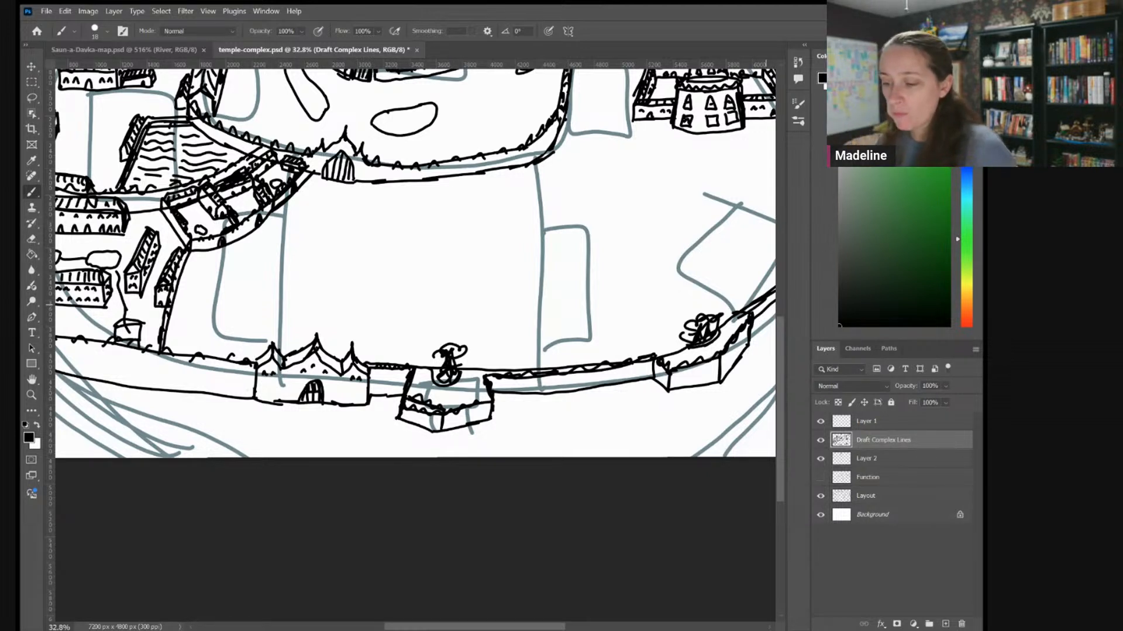
Draw a narrow building with a hatched sloping roof against the northeast wall, just northwest of the eastern bastion
drag(618, 426, 432, 604)
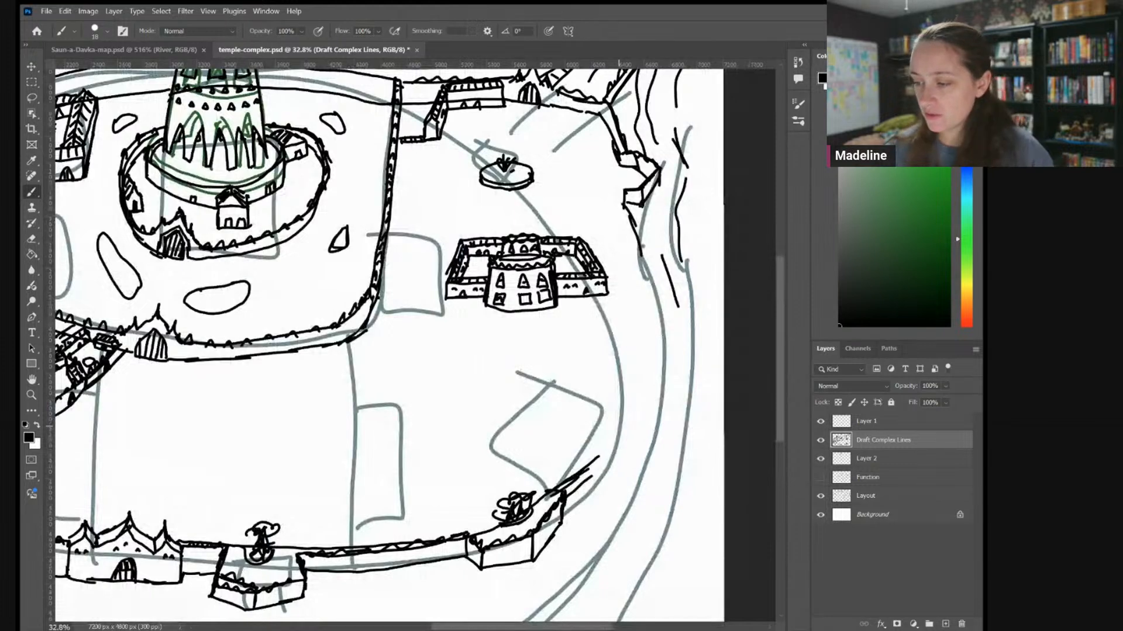
scroll(667, 98, up, 3)
scroll(521, 296, up, 5)
drag(505, 305, 565, 300)
mouse_move(508, 276)
mouse_down()
mouse_move(506, 306)
mouse_move(556, 271)
mouse_move(566, 292)
mouse_move(559, 268)
mouse_up()
mouse_move(517, 190)
mouse_down()
mouse_move(531, 250)
mouse_move(489, 205)
mouse_move(501, 260)
mouse_move(523, 243)
mouse_move(502, 204)
mouse_move(544, 223)
mouse_move(555, 260)
mouse_up()
drag(529, 219, 548, 256)
drag(488, 221, 503, 303)
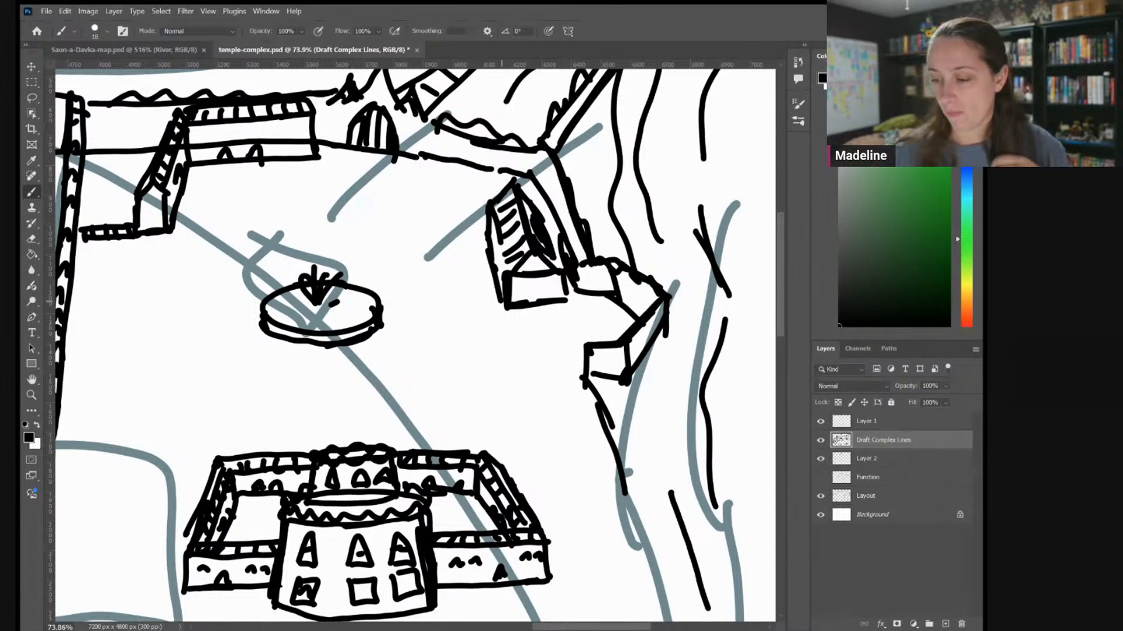
Draw the inner wall line across the back of the eastern bastion and erase the leftover lines inside the bastion
scroll(502, 301, left, 1)
scroll(502, 301, down, 1)
scroll(502, 301, left, 2)
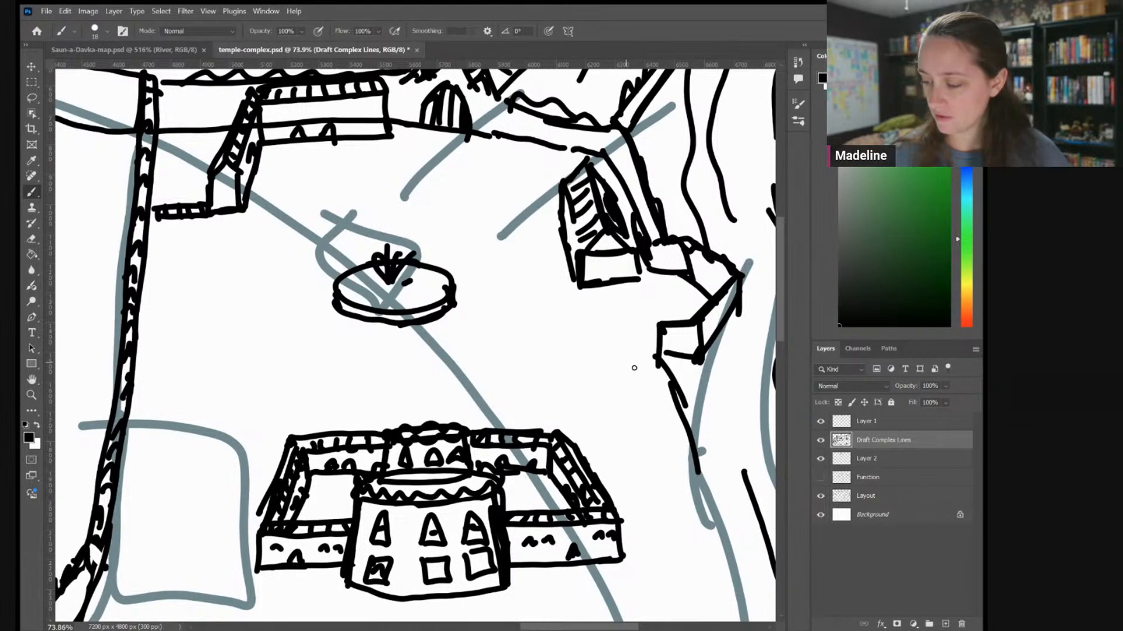
drag(648, 248, 665, 324)
drag(654, 273, 664, 325)
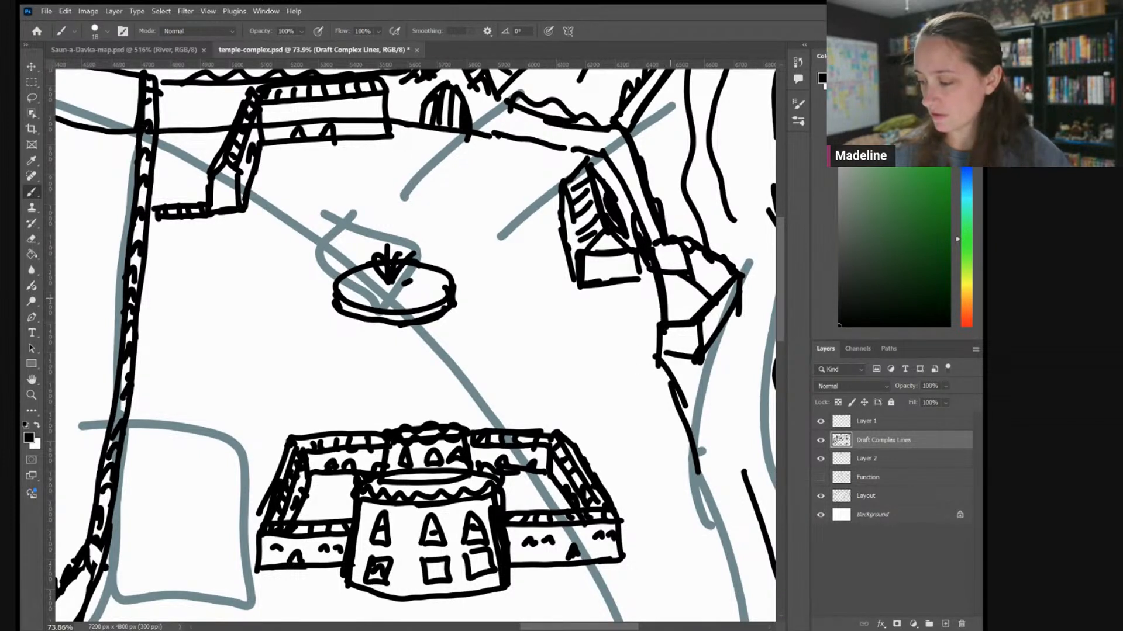
key(e)
mouse_move(690, 284)
mouse_down()
mouse_move(686, 266)
mouse_move(671, 269)
mouse_move(709, 297)
mouse_up()
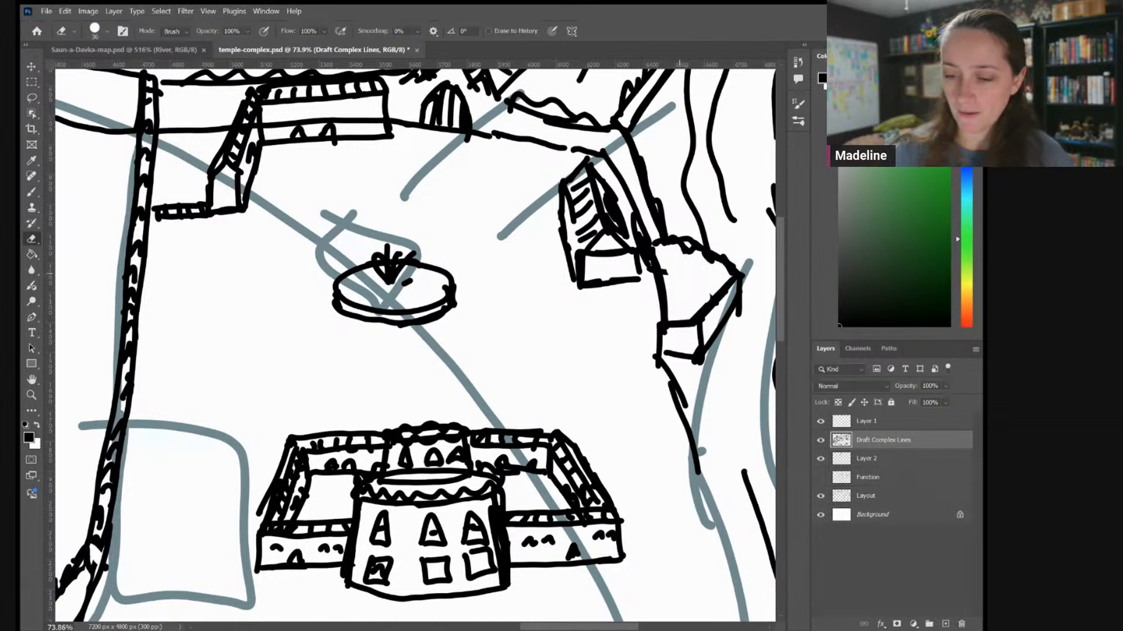
Double the east wall line past the bastion, sketch a small tree inside the bastion, and add short step marks beside the wall
key(b)
drag(649, 270, 674, 399)
drag(653, 273, 698, 462)
mouse_move(676, 281)
mouse_down()
mouse_move(679, 300)
mouse_move(670, 245)
mouse_move(683, 256)
mouse_up()
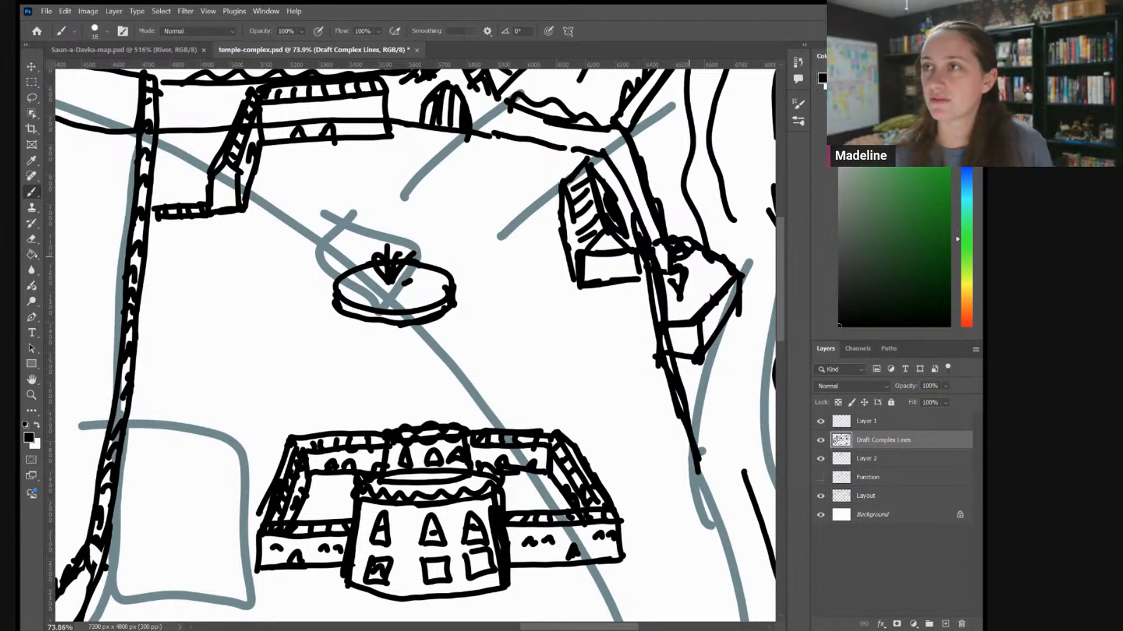
drag(662, 387, 669, 389)
drag(661, 378, 667, 369)
drag(653, 359, 661, 349)
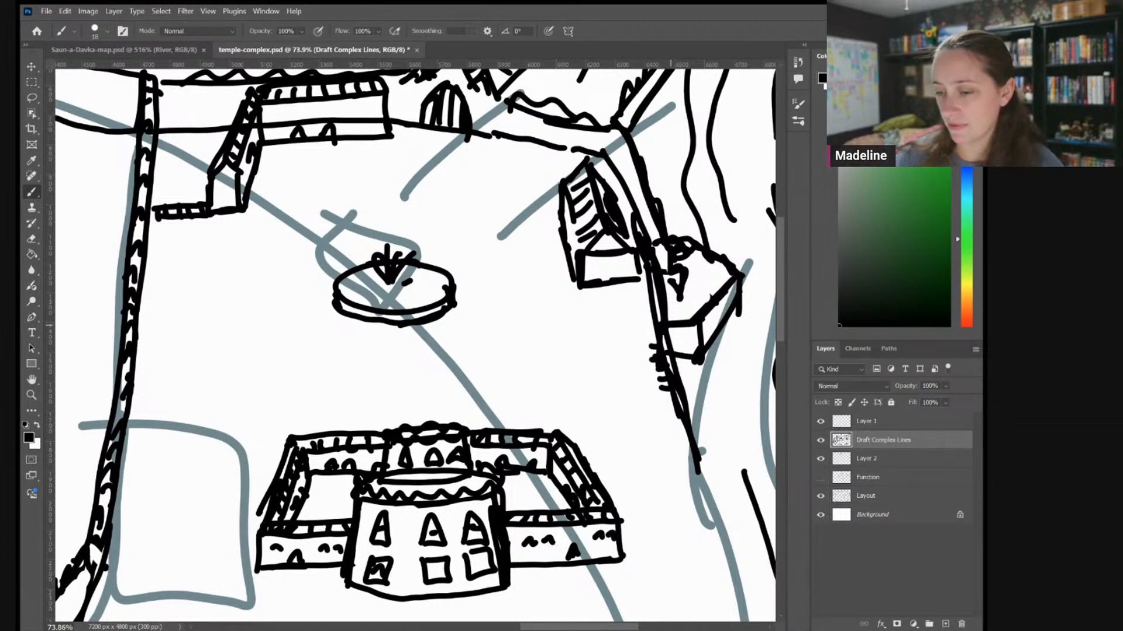
Draw a small block-shaped tower with hatching on each side of the arched northeast gate, and save the document
drag(671, 325, 662, 396)
drag(495, 171, 477, 192)
mouse_move(475, 195)
mouse_down()
mouse_move(503, 198)
mouse_move(513, 189)
mouse_move(478, 214)
mouse_move(480, 227)
mouse_move(503, 232)
mouse_up()
mouse_move(502, 204)
mouse_down()
mouse_move(502, 236)
mouse_move(519, 215)
mouse_up()
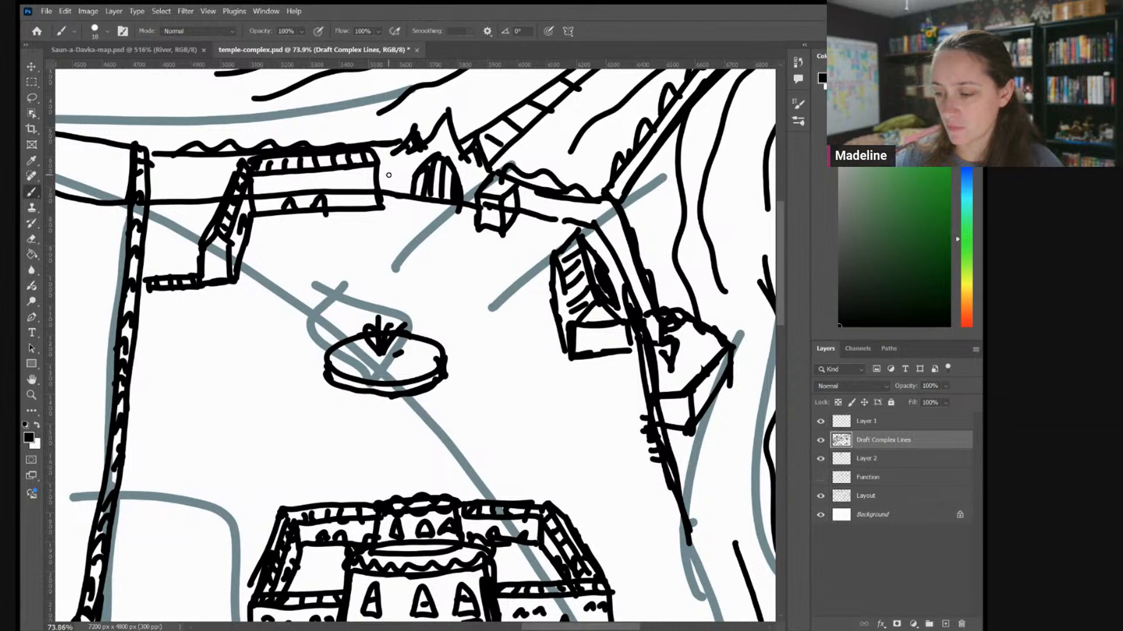
mouse_move(388, 203)
mouse_down()
mouse_move(379, 217)
mouse_move(407, 200)
mouse_move(394, 178)
mouse_move(410, 156)
mouse_move(403, 193)
mouse_up()
drag(384, 170, 378, 221)
drag(507, 229, 520, 197)
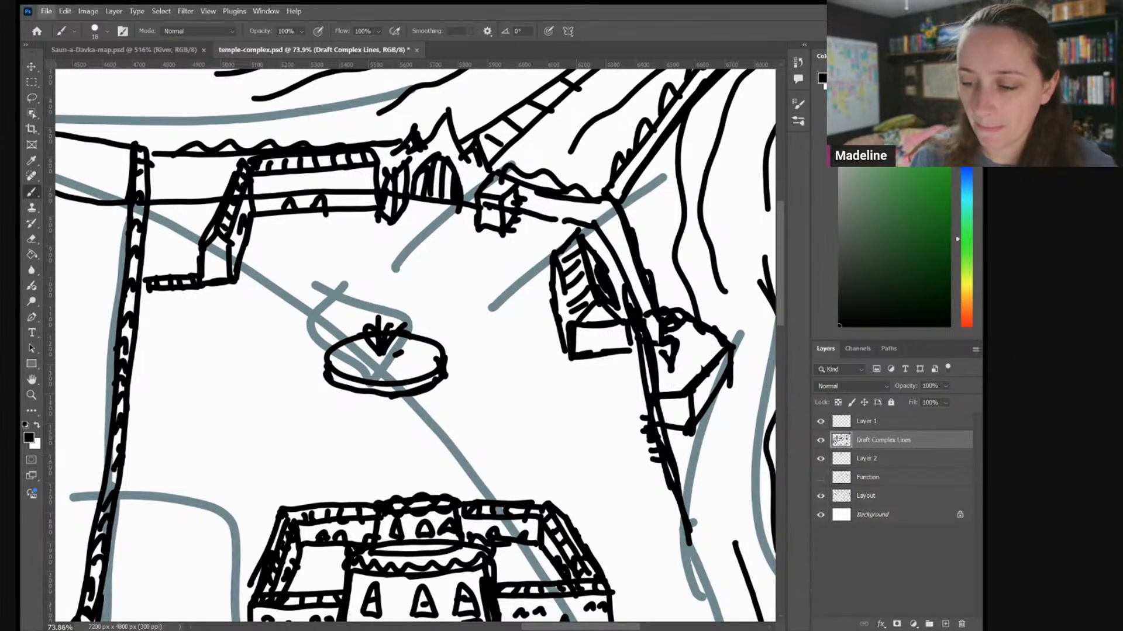
key(ctrl+s)
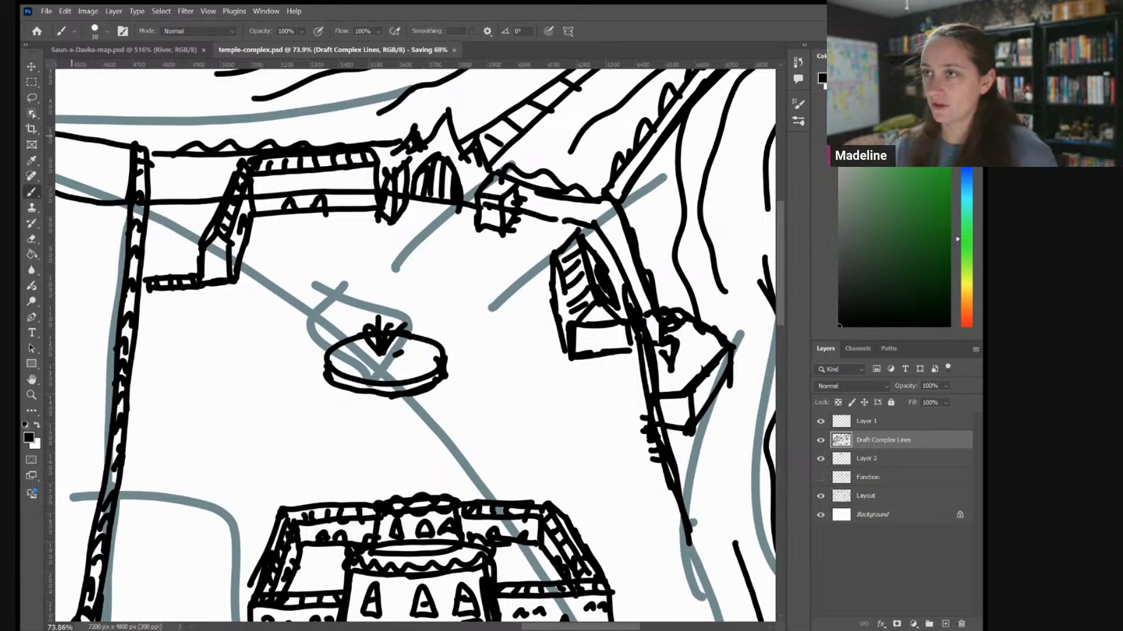
Draw a small narrow building with a hatched gabled roof in the open courtyard west of the round pool
scroll(415, 345, down, 2)
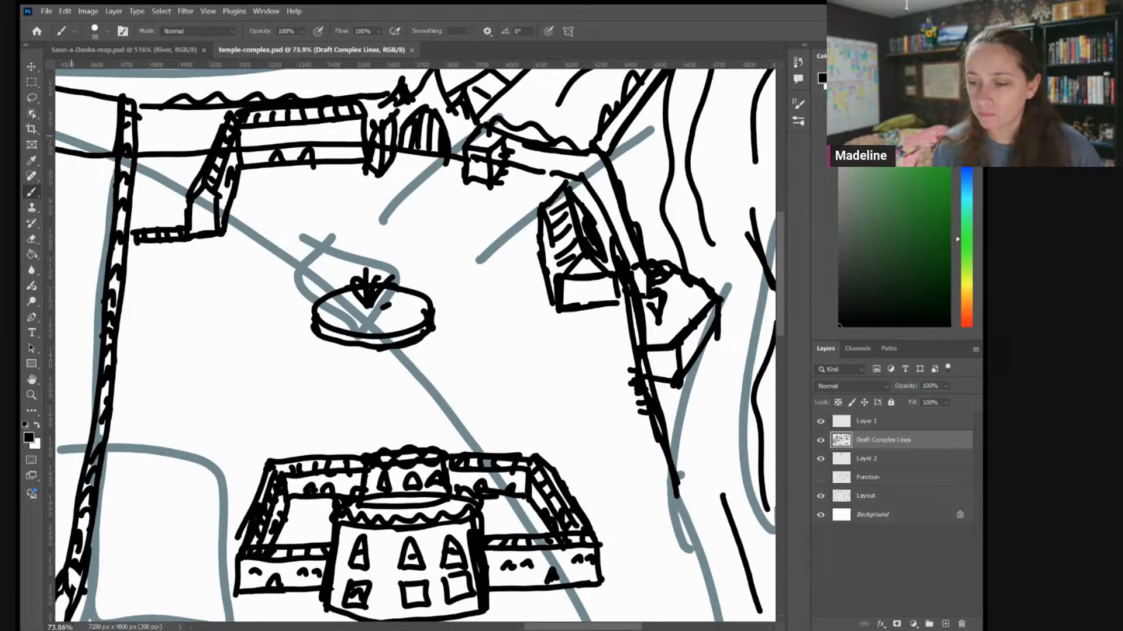
drag(415, 345, 479, 269)
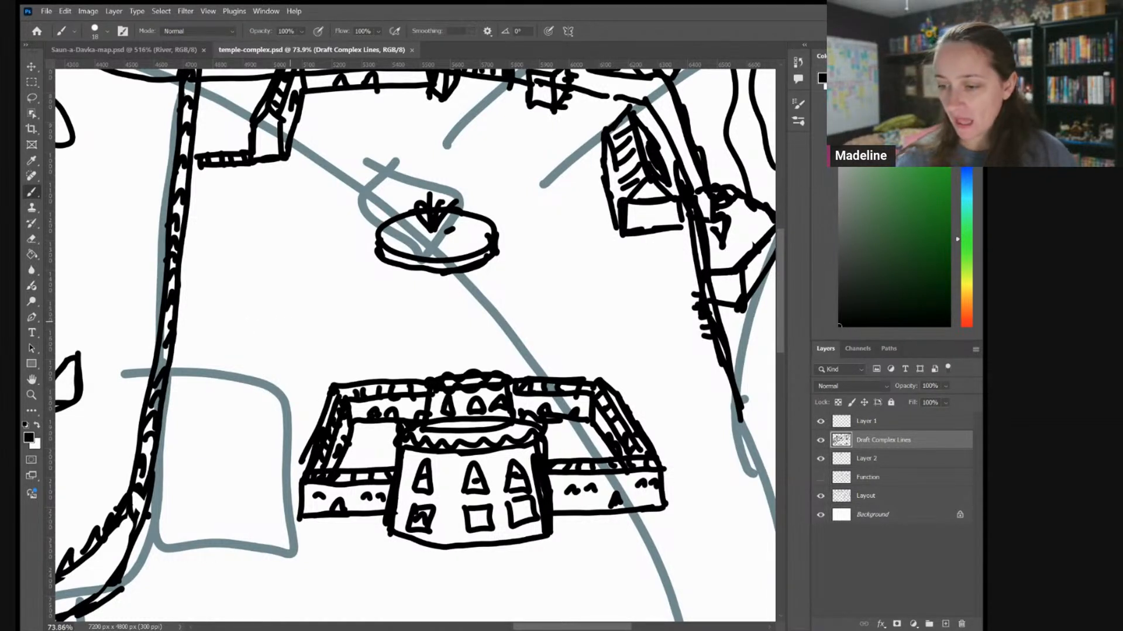
mouse_move(252, 292)
mouse_down()
mouse_move(271, 272)
mouse_move(291, 293)
mouse_move(255, 318)
mouse_move(290, 307)
mouse_move(270, 295)
mouse_move(286, 307)
mouse_move(259, 309)
mouse_move(255, 328)
mouse_move(268, 334)
mouse_move(282, 308)
mouse_move(276, 325)
mouse_move(270, 312)
mouse_move(257, 329)
mouse_move(268, 303)
mouse_move(254, 345)
mouse_move(277, 354)
mouse_move(291, 319)
mouse_up()
mouse_move(271, 270)
mouse_down()
mouse_move(283, 233)
mouse_move(298, 247)
mouse_move(293, 274)
mouse_move(289, 263)
mouse_move(284, 275)
mouse_move(295, 262)
mouse_move(261, 266)
mouse_move(284, 233)
mouse_move(250, 282)
mouse_move(269, 236)
mouse_move(297, 285)
mouse_up()
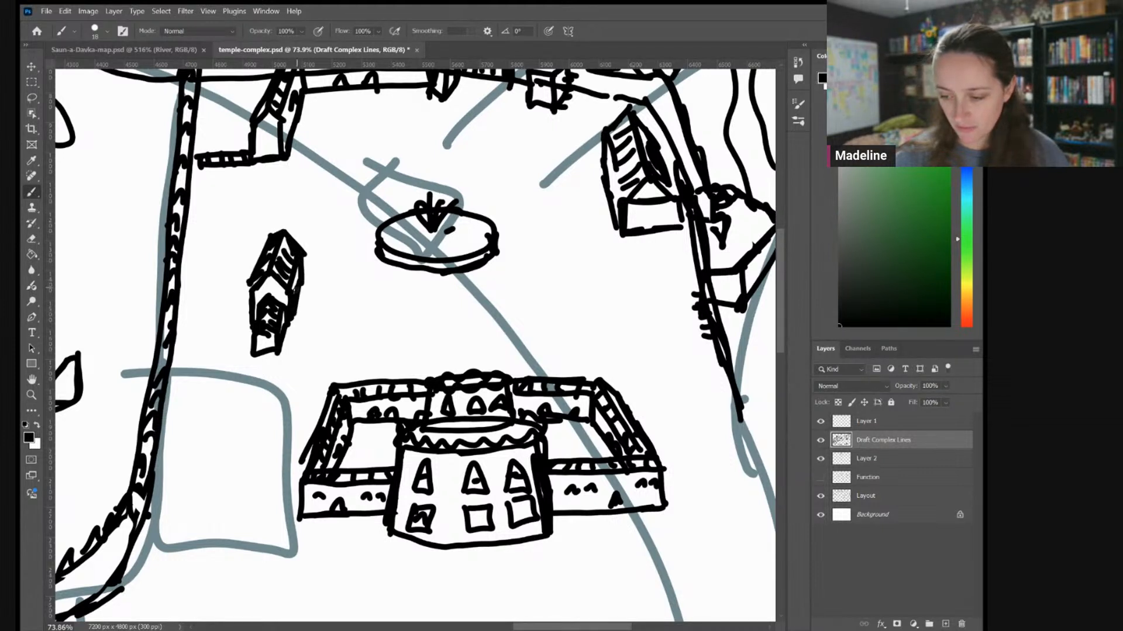
drag(294, 241, 289, 230)
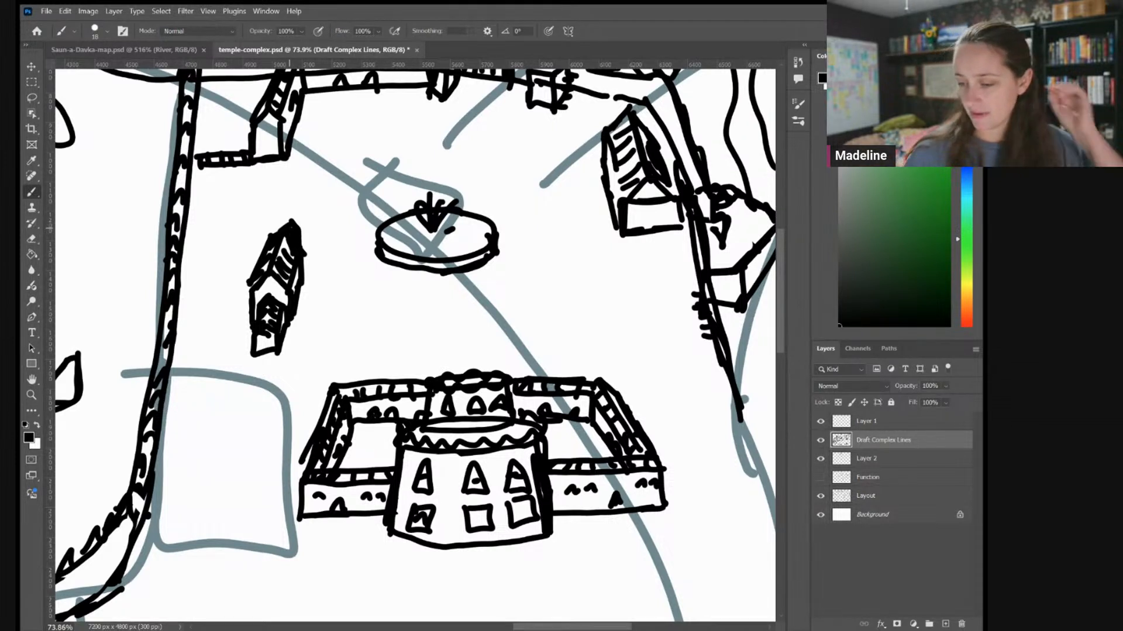
Look over the eastern and southern parts of the complex to examine the open wall gap and remaining empty areas
scroll(415, 345, right, 4)
scroll(415, 345, down, 2)
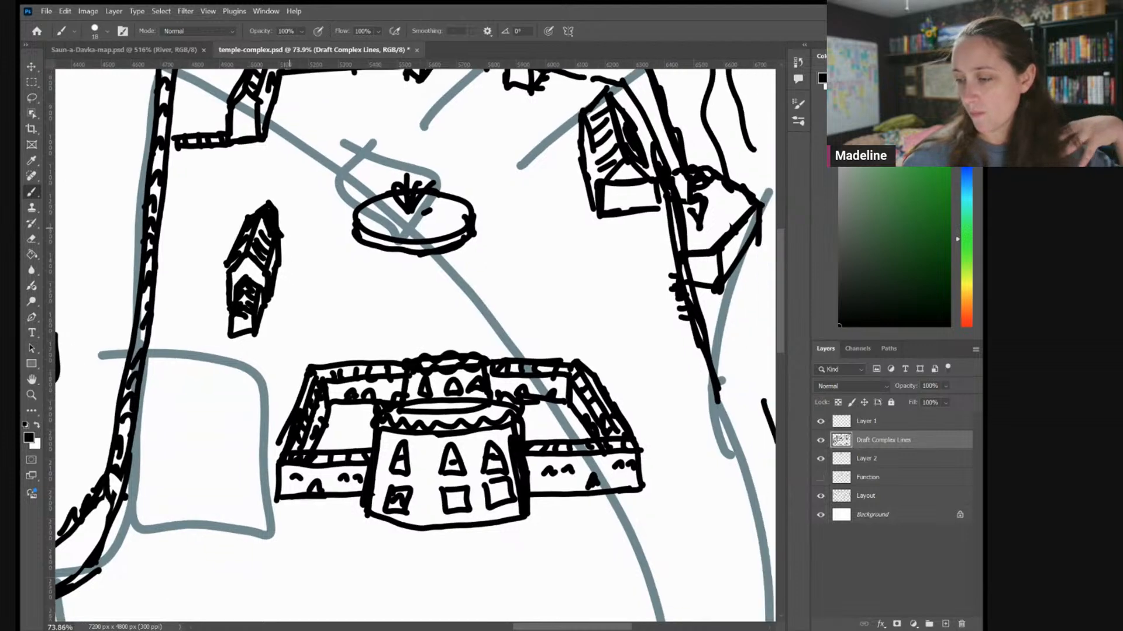
scroll(415, 345, down, 2)
scroll(415, 345, left, 1)
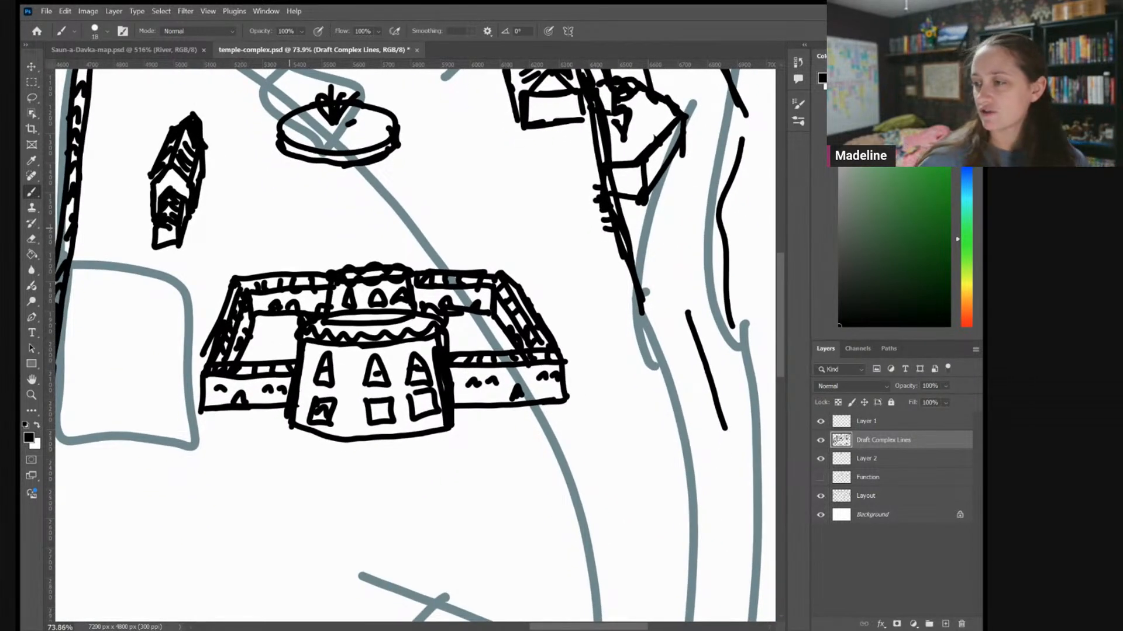
scroll(415, 345, down, 3)
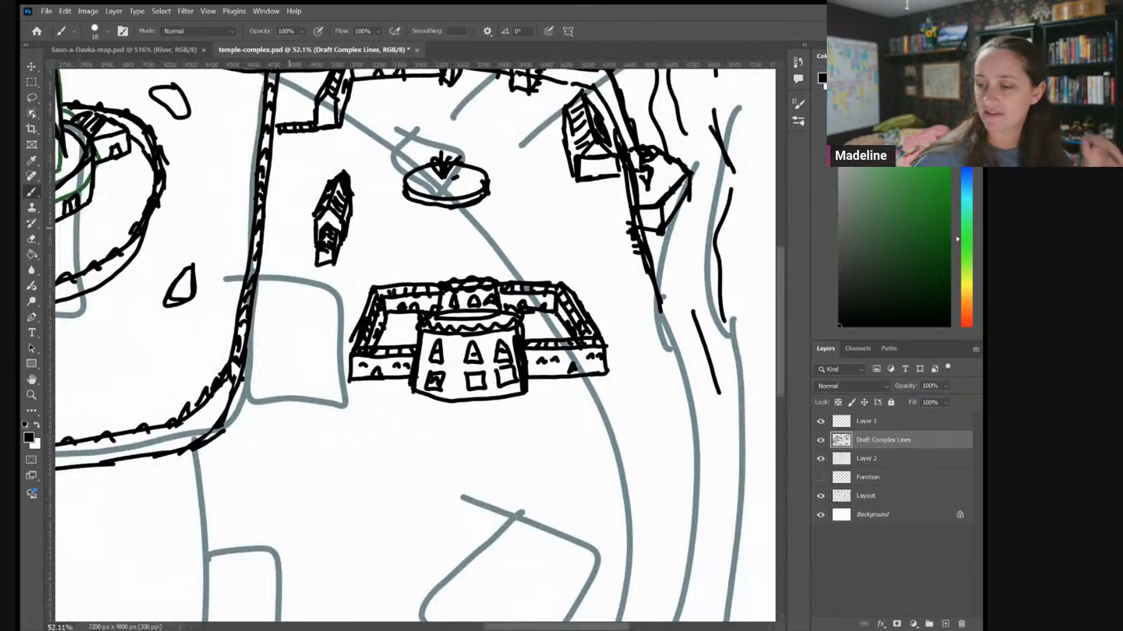
scroll(632, 327, down, 2)
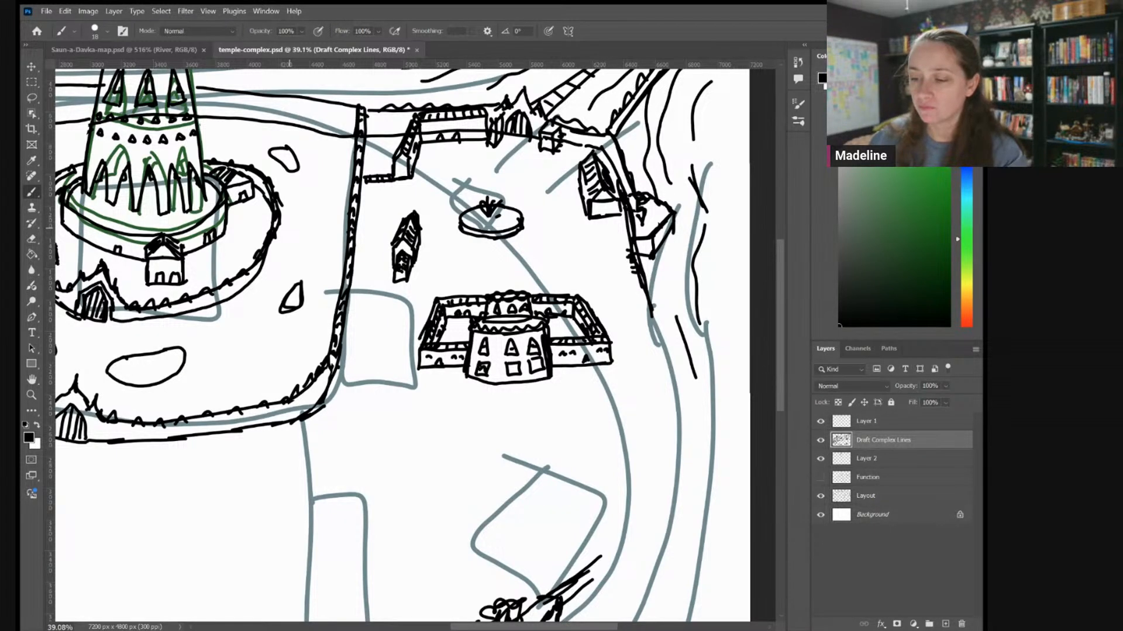
scroll(404, 345, down, 5)
scroll(403, 345, down, 1)
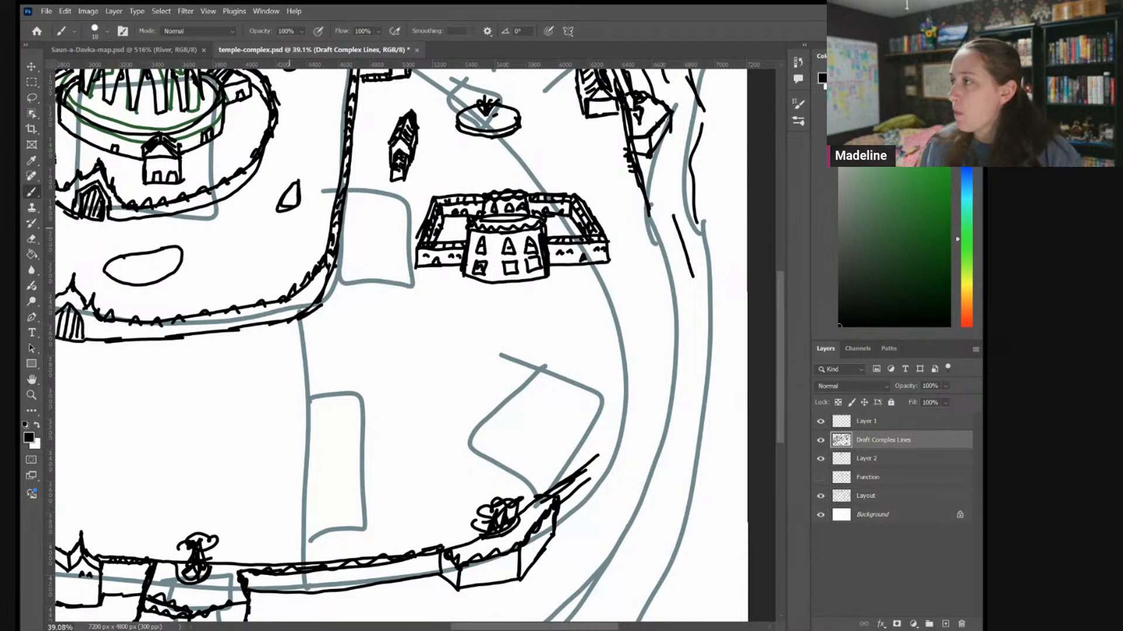
scroll(416, 345, down, 4)
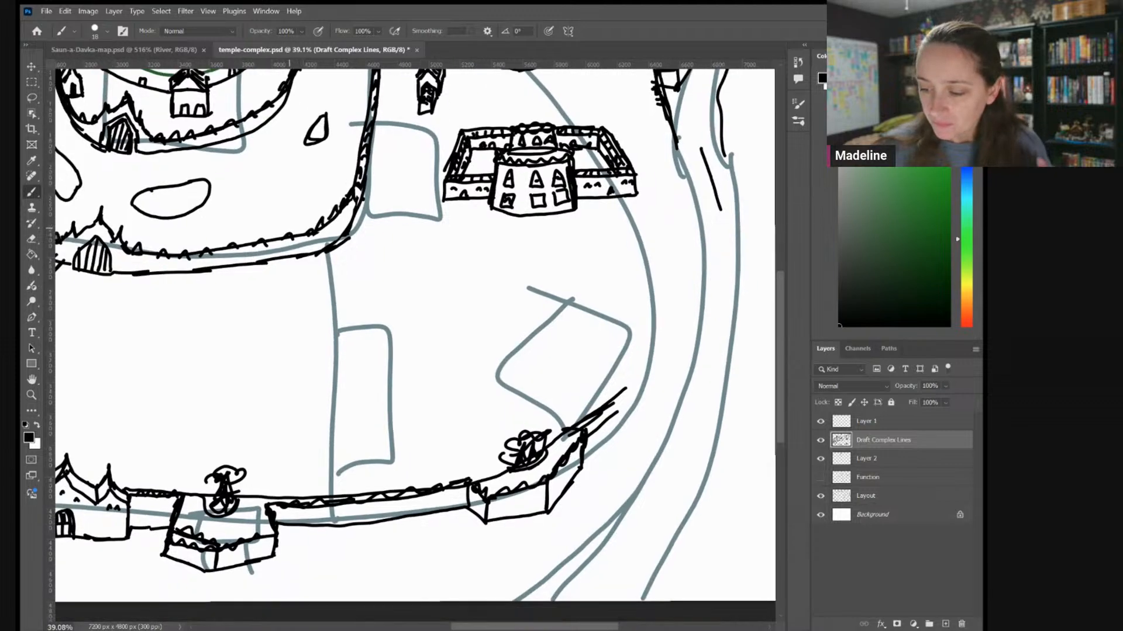
scroll(415, 333, down, 1)
scroll(416, 333, up, 3)
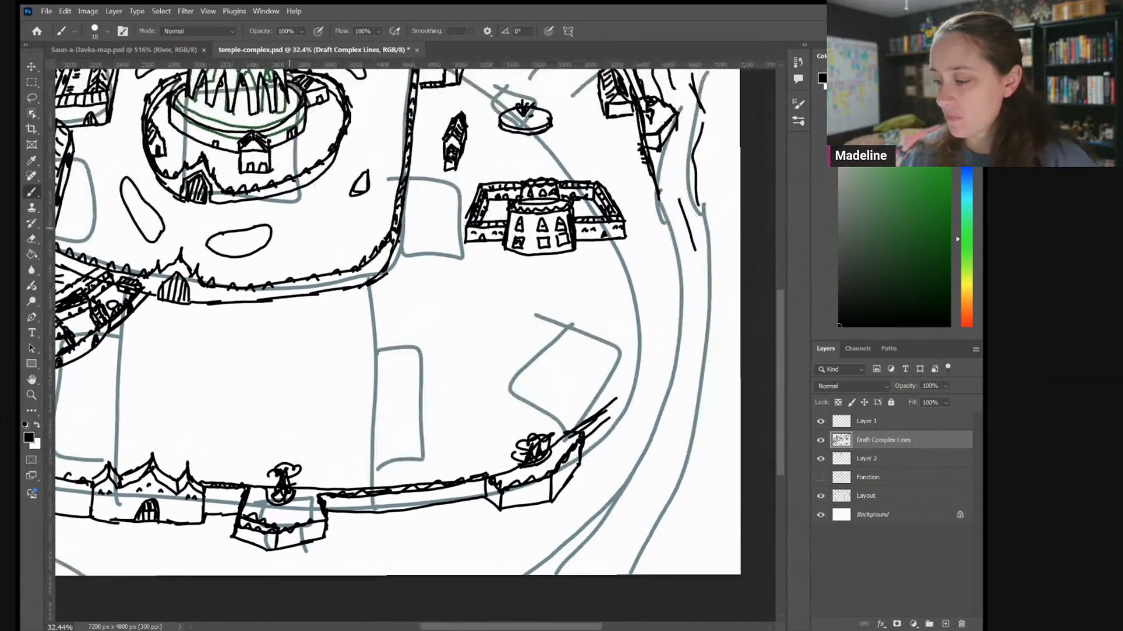
scroll(416, 333, up, 2)
scroll(416, 334, down, 2)
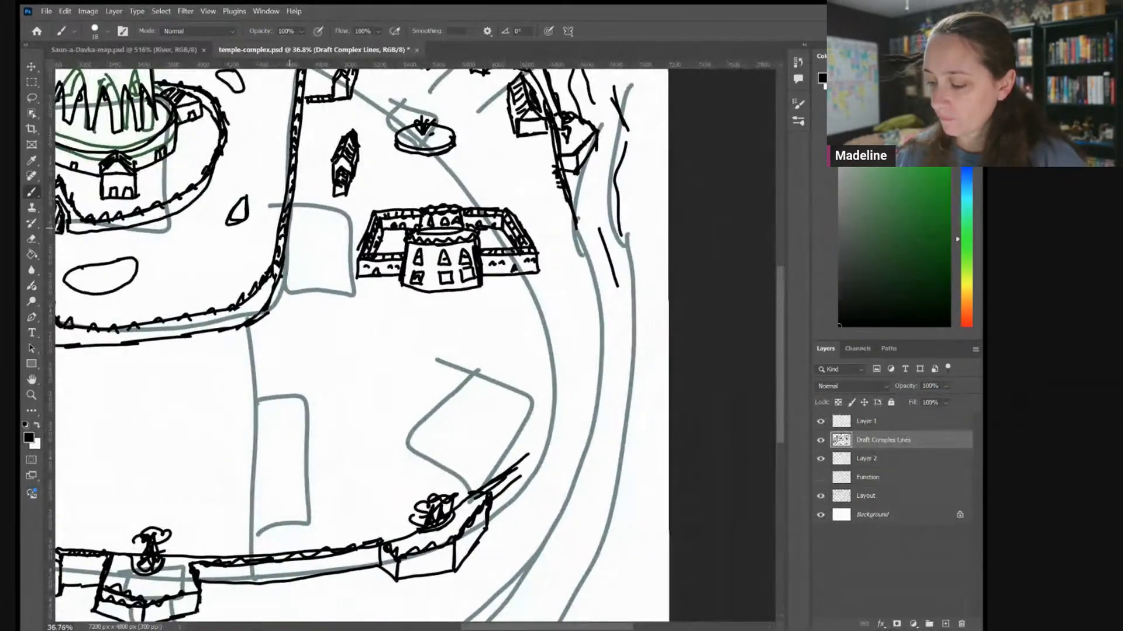
scroll(643, 351, down, 2)
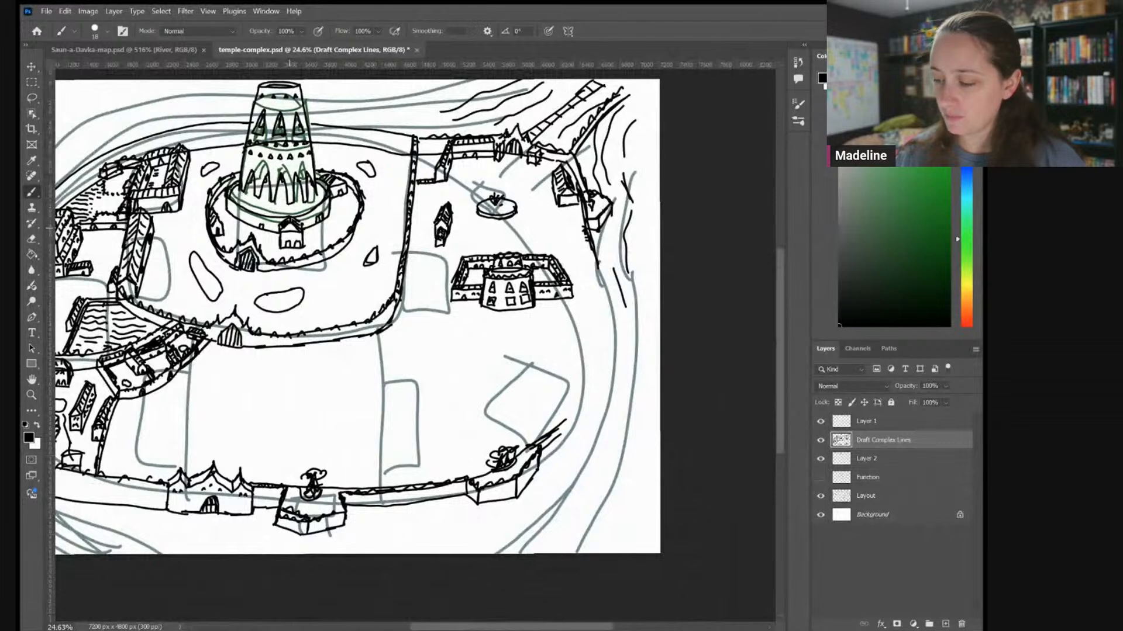
Draw a curved double wall line along the east side, joining the eastern bastion's wall to the southeastern bastion
scroll(596, 437, up, 2)
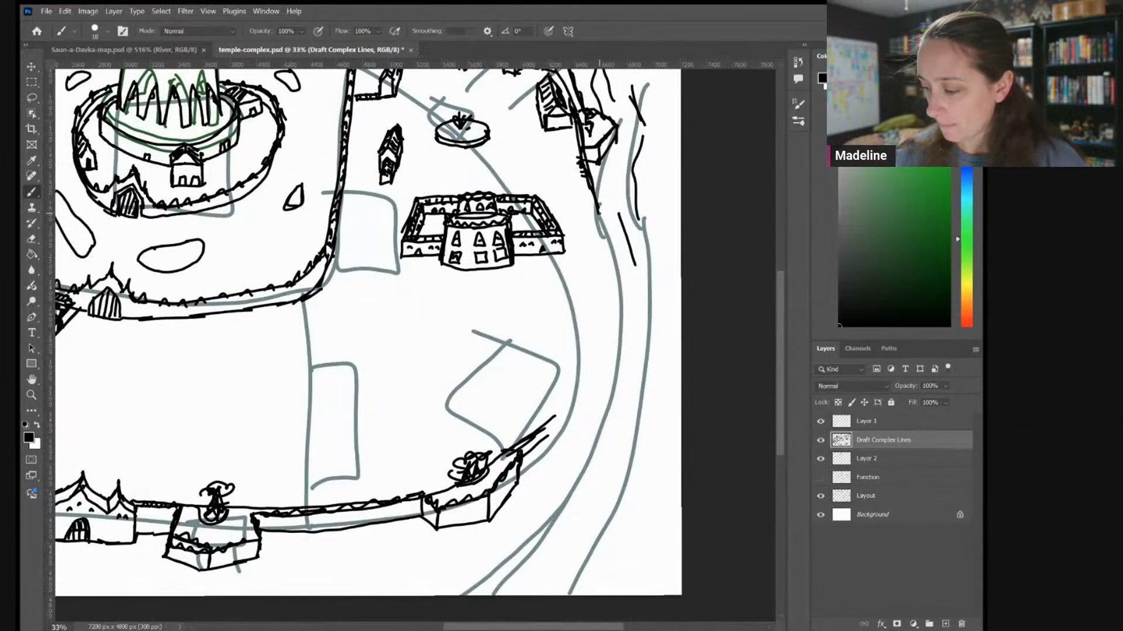
mouse_move(600, 234)
mouse_down()
mouse_move(584, 339)
mouse_move(552, 418)
mouse_up()
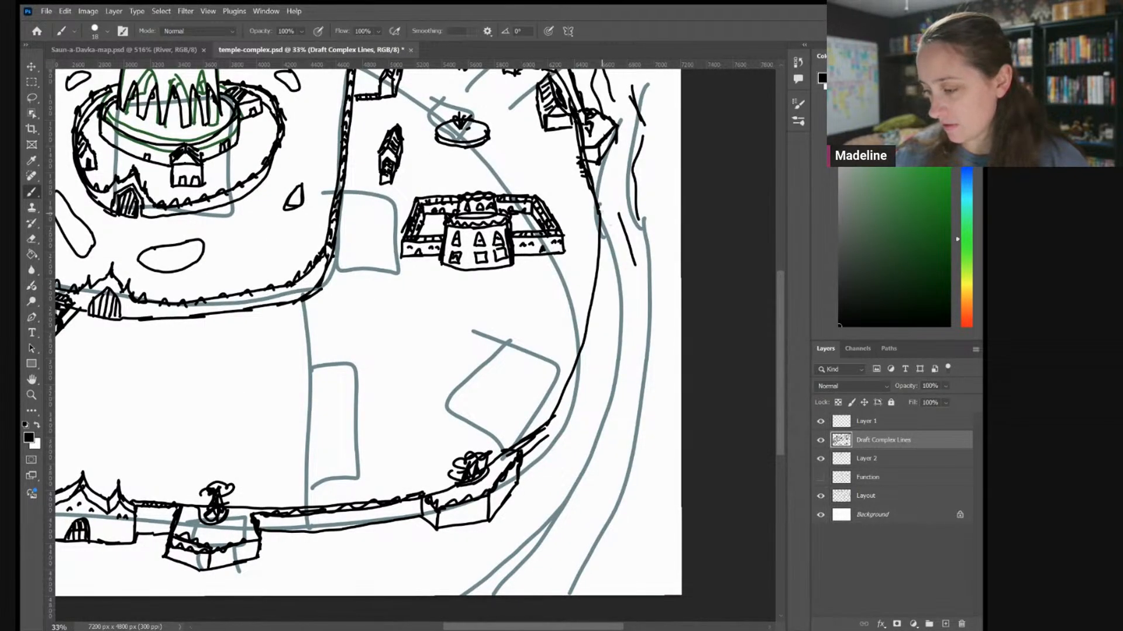
mouse_move(601, 230)
mouse_down()
mouse_move(597, 327)
mouse_move(547, 434)
mouse_up()
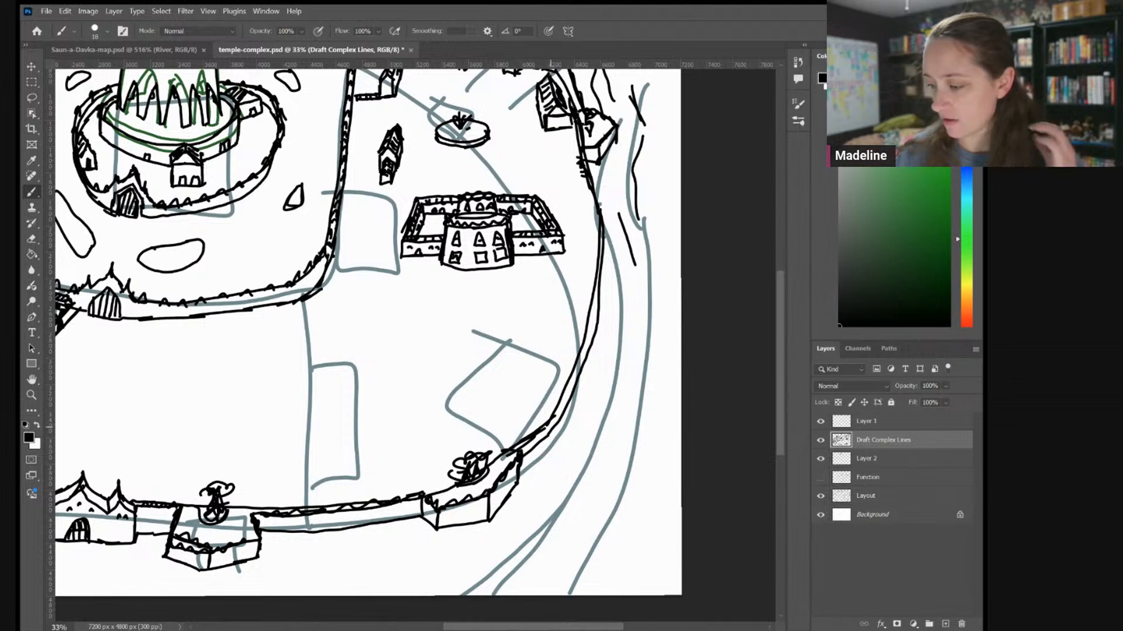
Erase a gap midway along the curved east wall and draw a block-shaped bastion with a small tree in it
key(e)
drag(602, 290, 592, 306)
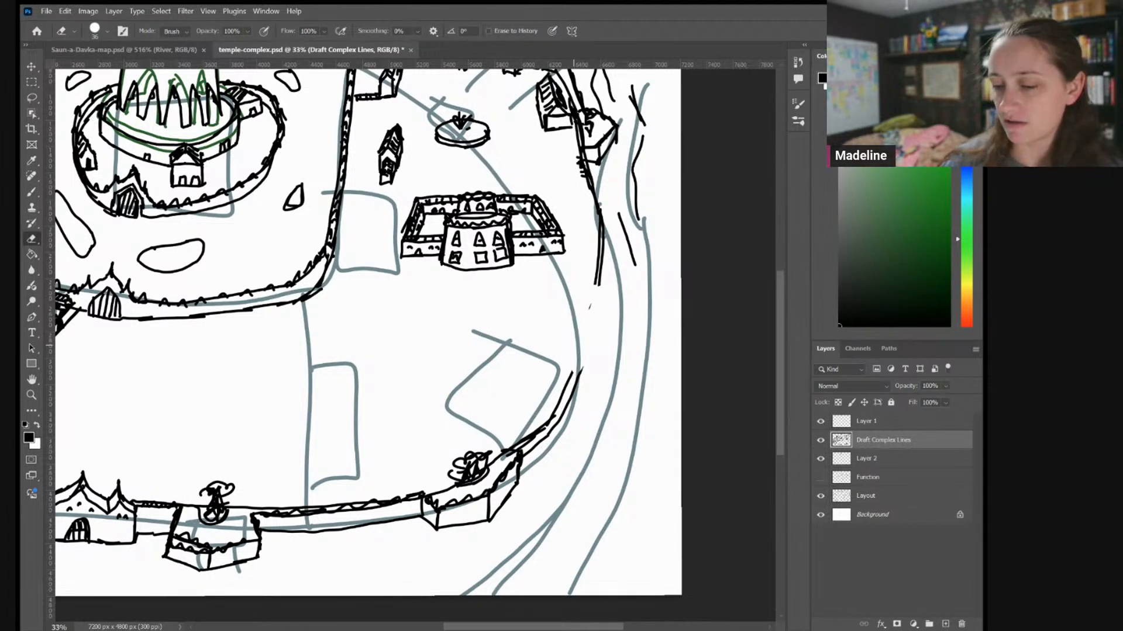
key(b)
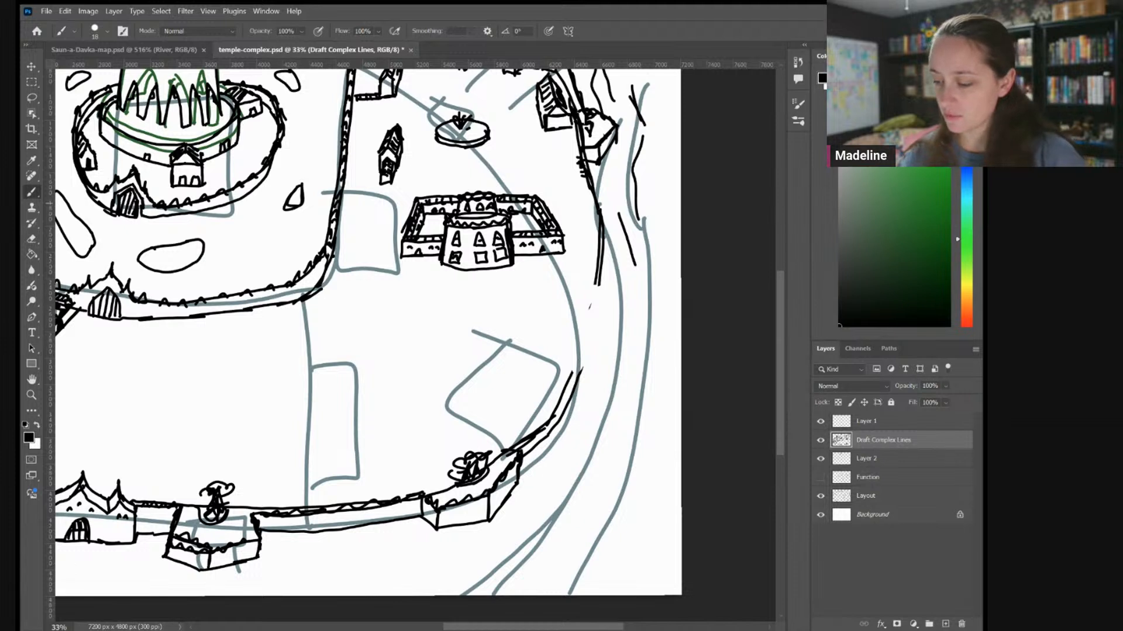
mouse_move(582, 357)
mouse_down()
mouse_move(624, 331)
mouse_move(608, 305)
mouse_move(591, 308)
mouse_move(606, 273)
mouse_up()
mouse_move(583, 359)
mouse_down()
mouse_move(583, 375)
mouse_move(599, 376)
mouse_up()
mouse_move(584, 374)
mouse_down()
mouse_move(598, 376)
mouse_move(623, 342)
mouse_move(623, 352)
mouse_up()
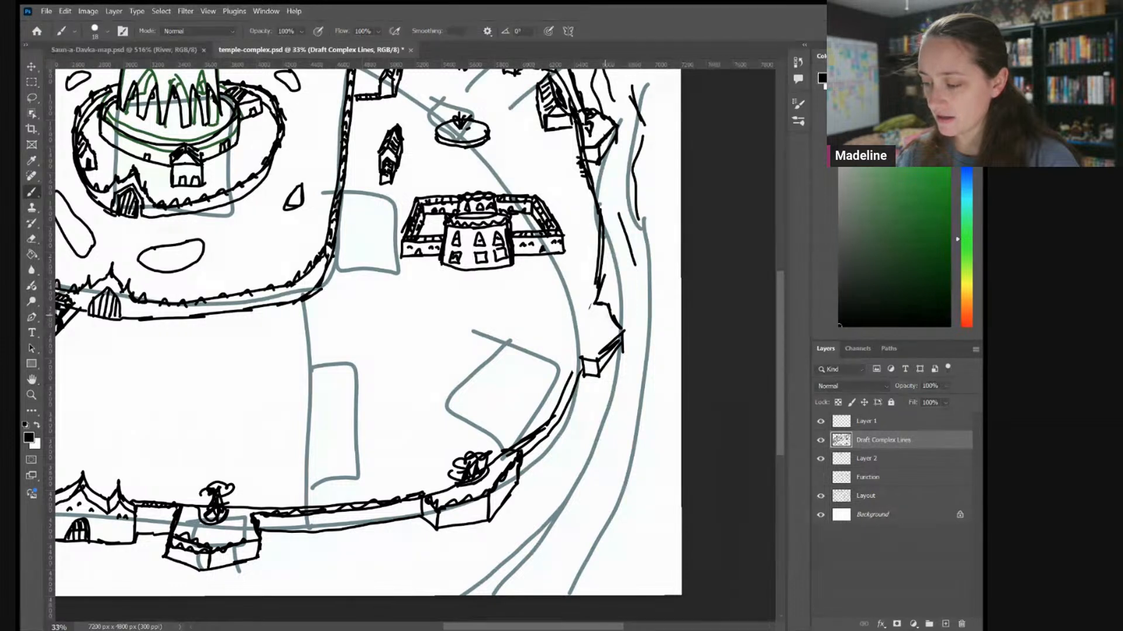
mouse_move(595, 307)
mouse_down()
mouse_move(562, 395)
mouse_move(602, 320)
mouse_move(586, 305)
mouse_move(590, 316)
mouse_up()
Draw cliff contour lines outside the east and southeast walls, continuing below the south wall to the tree-topped southern bastion
mouse_move(599, 205)
mouse_down()
mouse_move(618, 282)
mouse_move(627, 207)
mouse_move(623, 328)
mouse_up()
mouse_move(585, 409)
mouse_down()
mouse_move(496, 543)
mouse_move(553, 435)
mouse_move(620, 368)
mouse_up()
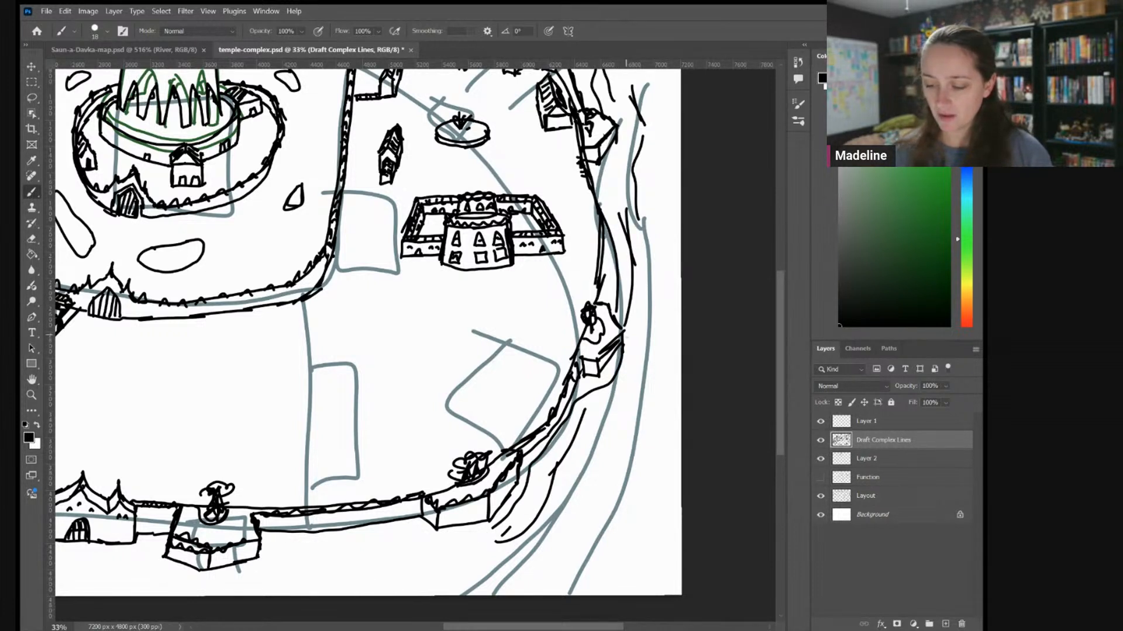
mouse_move(256, 563)
mouse_down()
mouse_move(278, 544)
mouse_move(503, 518)
mouse_up()
drag(374, 551, 424, 545)
mouse_move(406, 564)
mouse_down()
mouse_move(493, 557)
mouse_move(644, 474)
mouse_up()
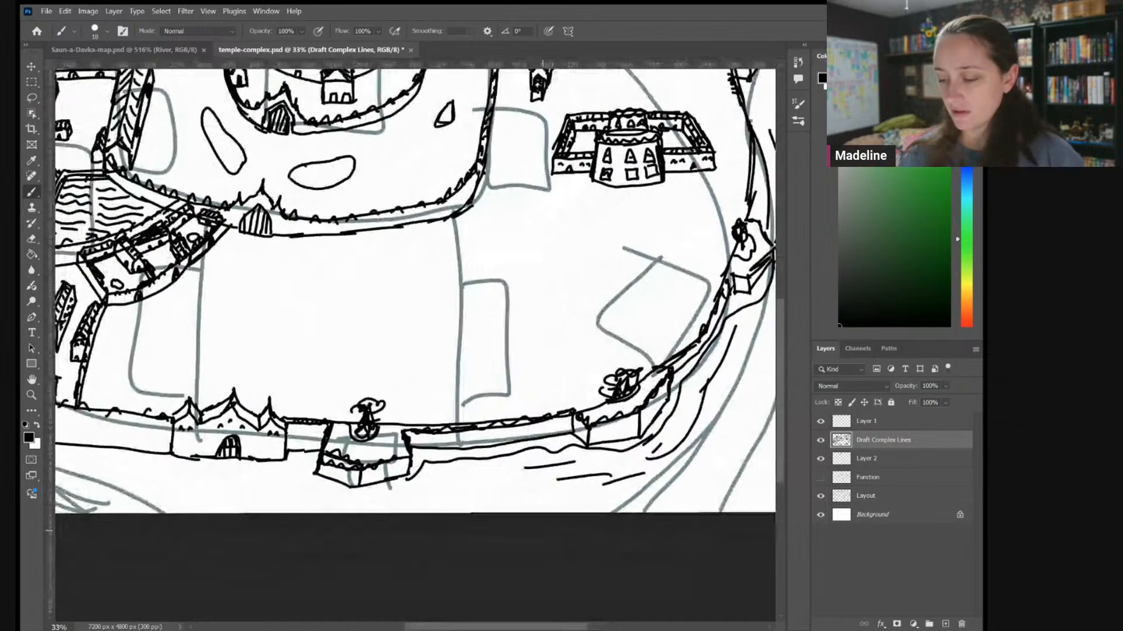
Sketch short ground and slope marks in front of the arched south gate and beside the neighbouring bastion
drag(159, 468, 181, 492)
drag(261, 492, 303, 474)
drag(216, 469, 236, 469)
mouse_move(217, 481)
mouse_down()
mouse_move(234, 493)
mouse_move(389, 476)
mouse_up()
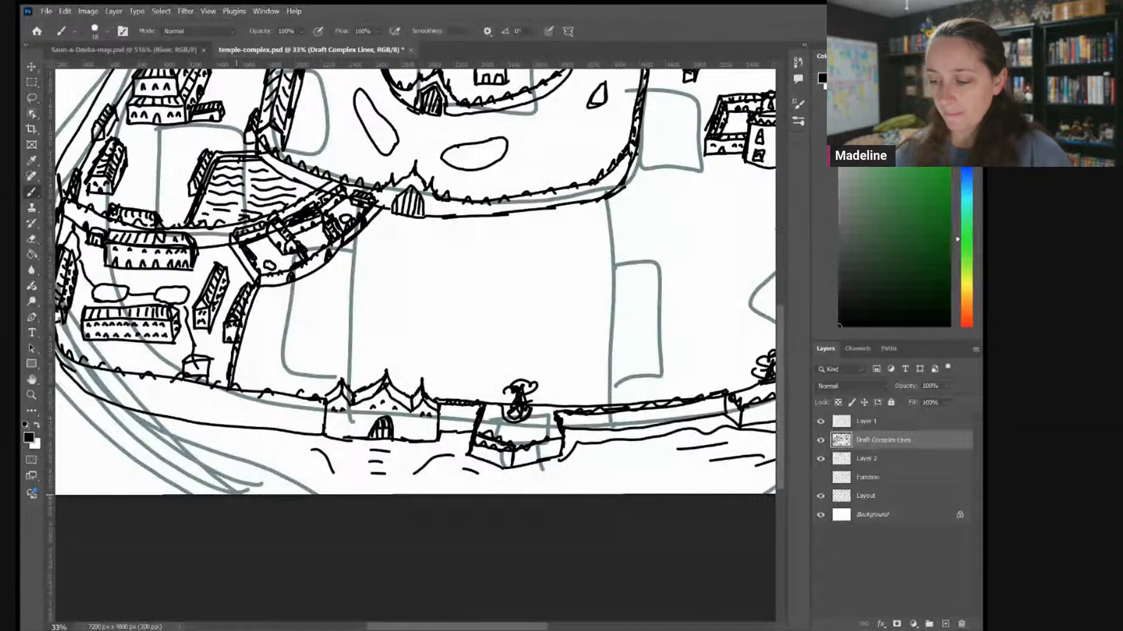
Draw long curved cliff contour lines outside the southwestern wall, from the south gate around the corner
scroll(415, 281, up, 1)
scroll(415, 281, left, 3)
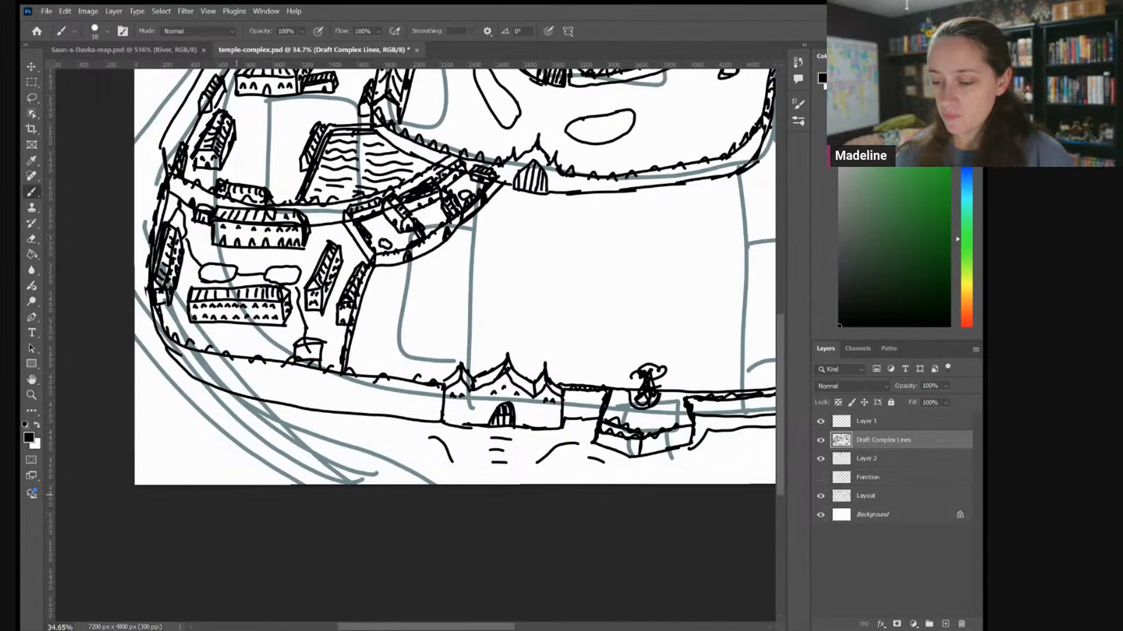
drag(374, 438, 260, 422)
drag(205, 407, 259, 433)
mouse_move(242, 337)
mouse_down()
mouse_move(312, 331)
mouse_move(273, 388)
mouse_move(292, 397)
mouse_up()
drag(213, 347, 275, 416)
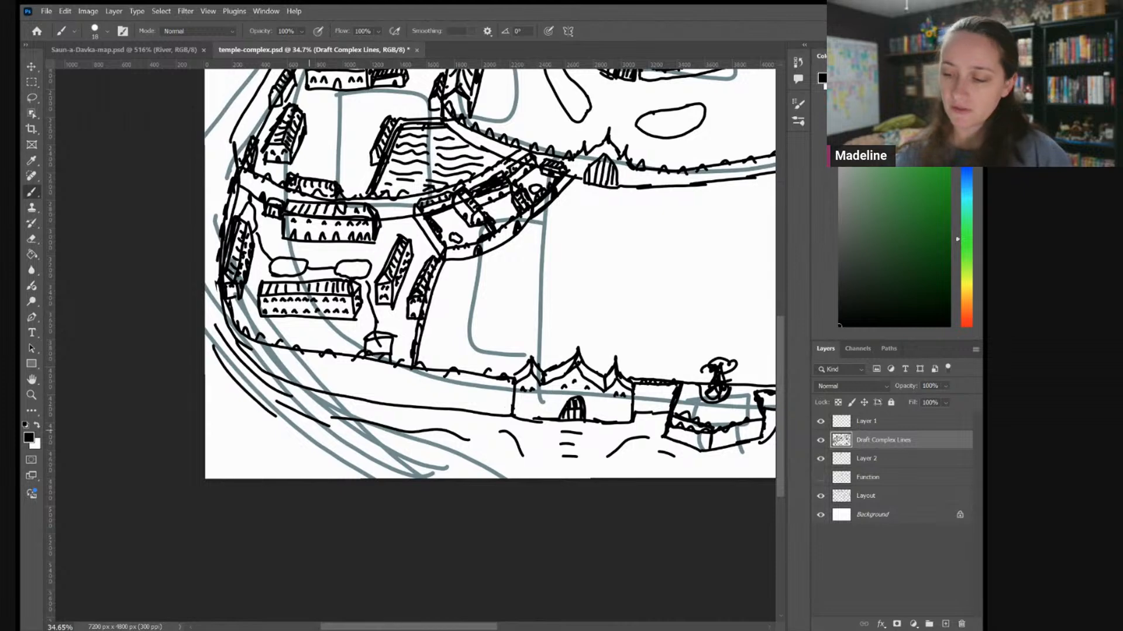
Draw a bent crenellated dividing wall from the inner temple wall's southeast corner down to the south outer wall
scroll(415, 345, down, 5)
scroll(415, 345, right, 5)
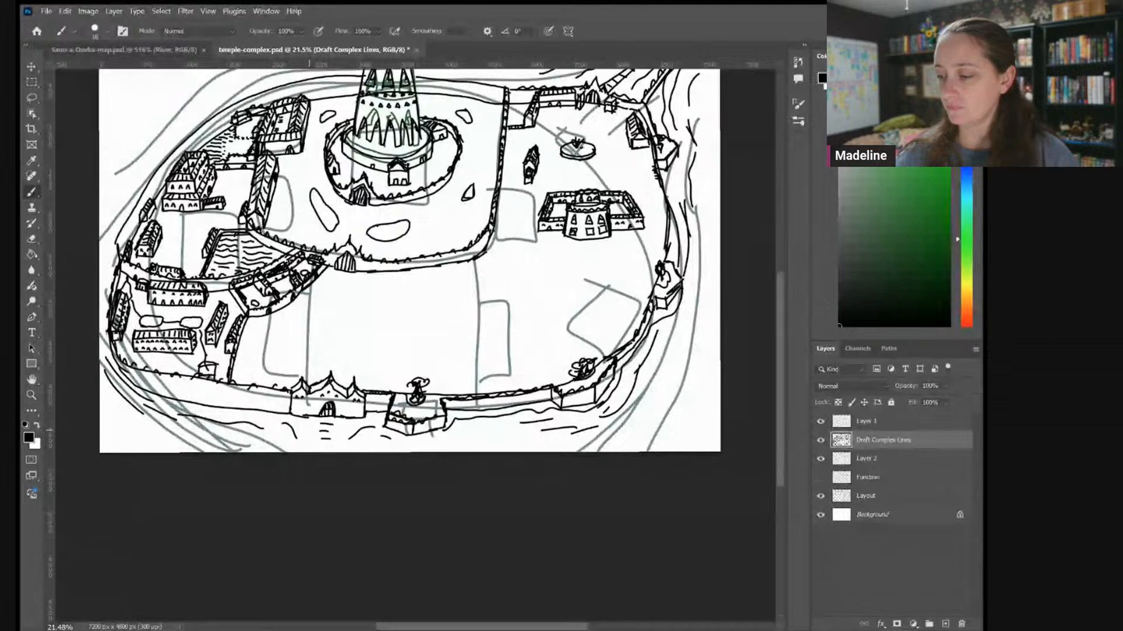
scroll(386, 263, up, 1)
scroll(653, 315, up, 5)
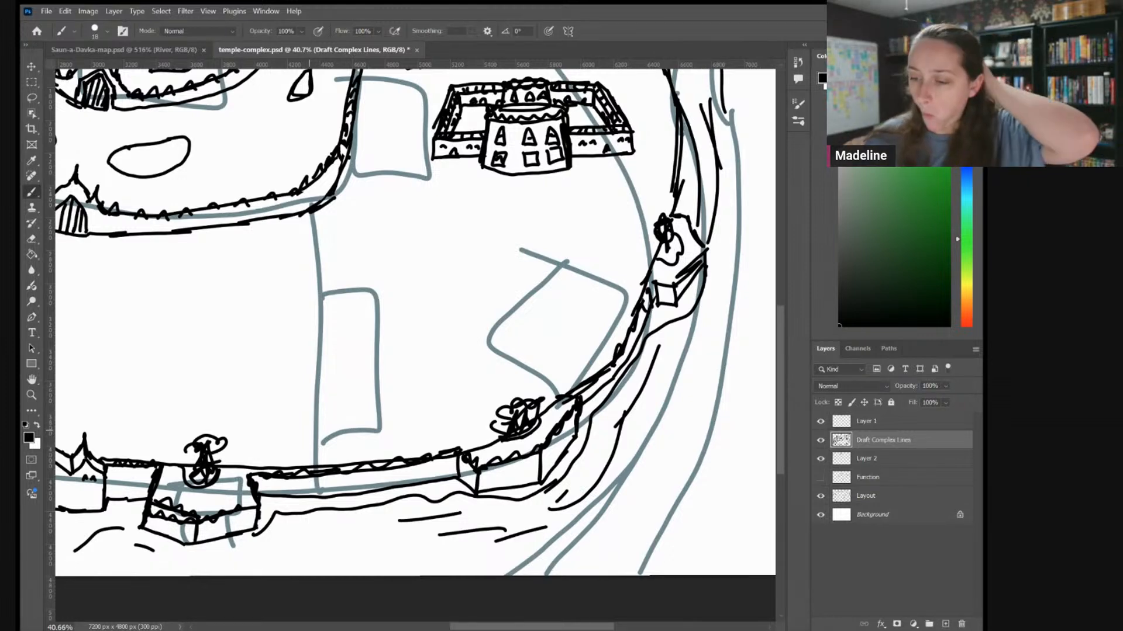
drag(308, 430, 471, 406)
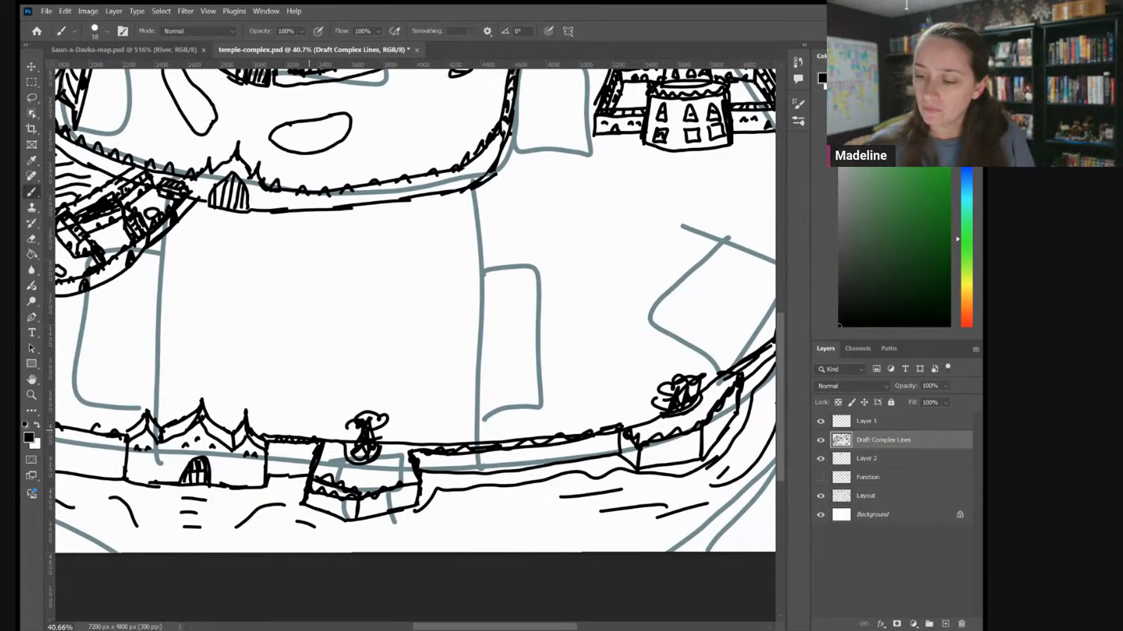
mouse_move(457, 194)
mouse_down()
mouse_move(455, 321)
mouse_move(528, 438)
mouse_up()
mouse_move(457, 332)
mouse_down()
mouse_move(501, 422)
mouse_move(518, 441)
mouse_move(482, 380)
mouse_move(523, 438)
mouse_move(451, 288)
mouse_move(459, 193)
mouse_move(455, 336)
mouse_up()
drag(460, 191, 459, 175)
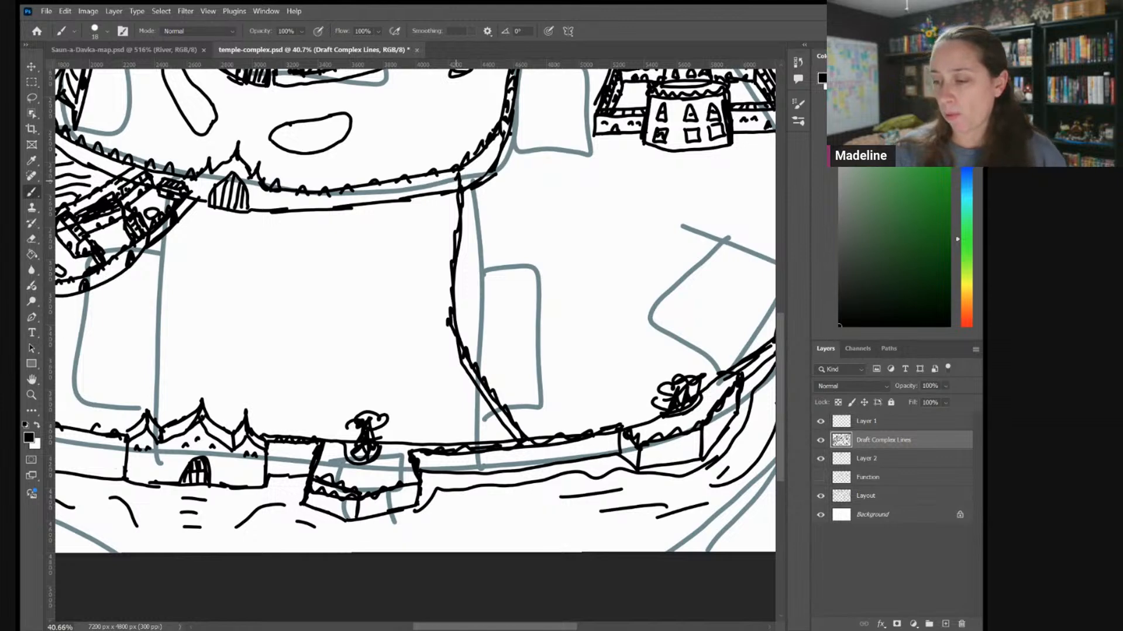
Draw a small angled building with a hatched roof and window marks just east of the dividing wall's upper end
scroll(415, 345, up, 2)
scroll(416, 345, up, 1)
scroll(409, 301, up, 3)
drag(405, 308, 468, 266)
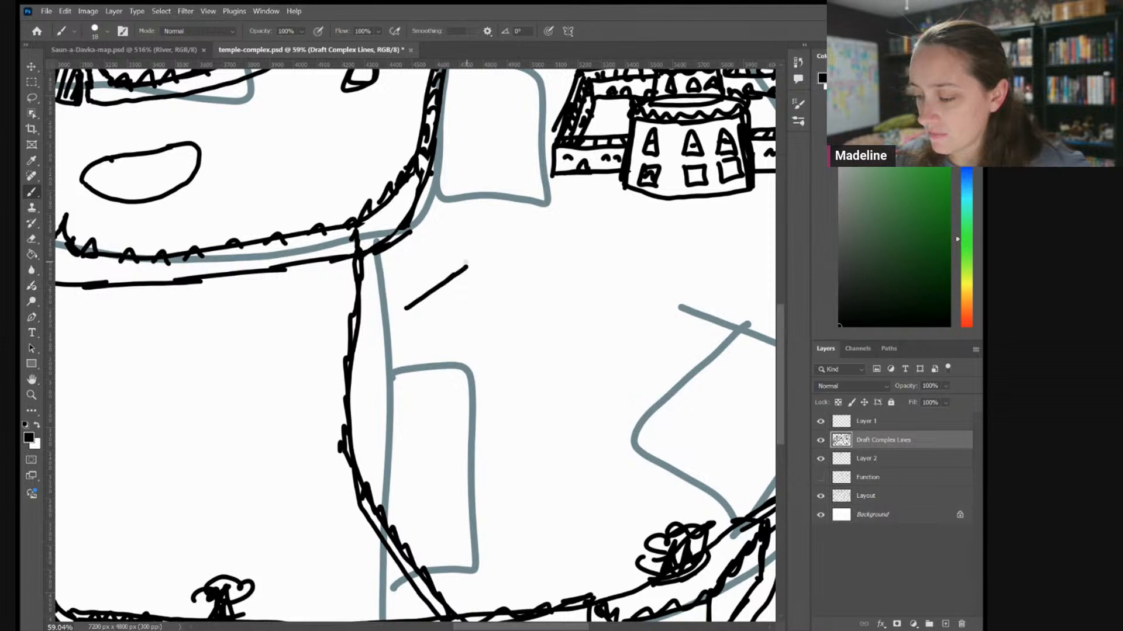
mouse_move(405, 308)
mouse_down()
mouse_move(403, 281)
mouse_move(463, 246)
mouse_move(467, 268)
mouse_up()
mouse_move(403, 280)
mouse_down()
mouse_move(386, 271)
mouse_move(383, 287)
mouse_move(405, 308)
mouse_up()
mouse_move(396, 258)
mouse_down()
mouse_move(405, 279)
mouse_move(461, 245)
mouse_move(451, 236)
mouse_up()
mouse_move(408, 259)
mouse_down()
mouse_move(412, 276)
mouse_move(418, 269)
mouse_up()
mouse_move(426, 251)
mouse_down()
mouse_move(430, 263)
mouse_move(440, 254)
mouse_up()
drag(448, 239, 450, 250)
drag(423, 292, 436, 275)
drag(417, 282, 456, 258)
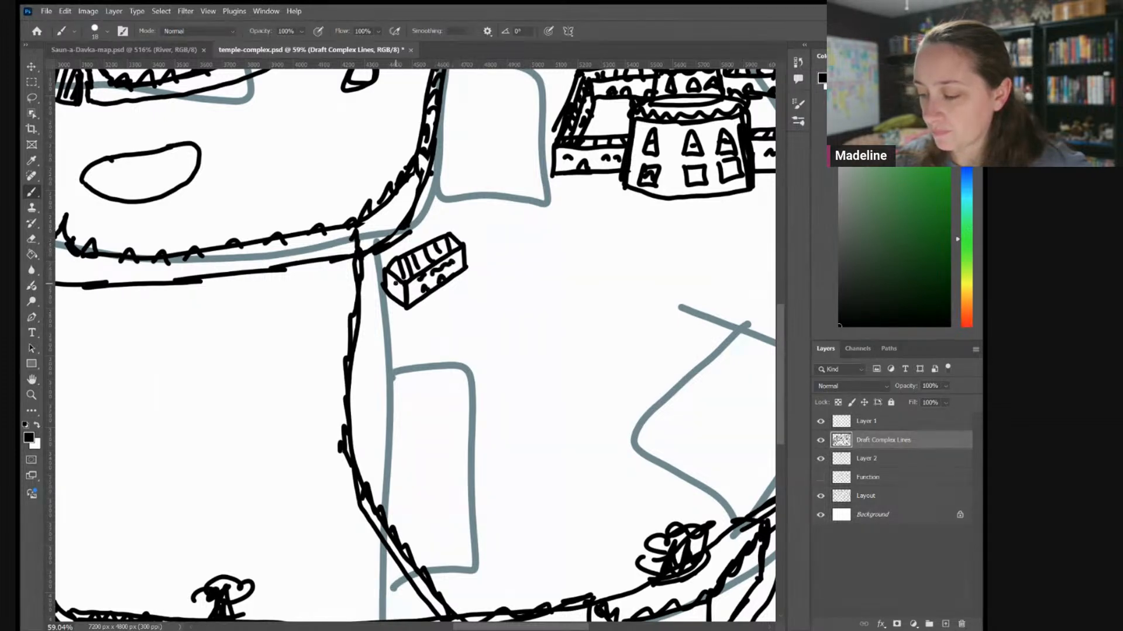
Draw a long building with a hatched roof beside the dividing wall's lower bend, erasing stray lines
scroll(490, 360, down, 2)
drag(489, 360, 398, 311)
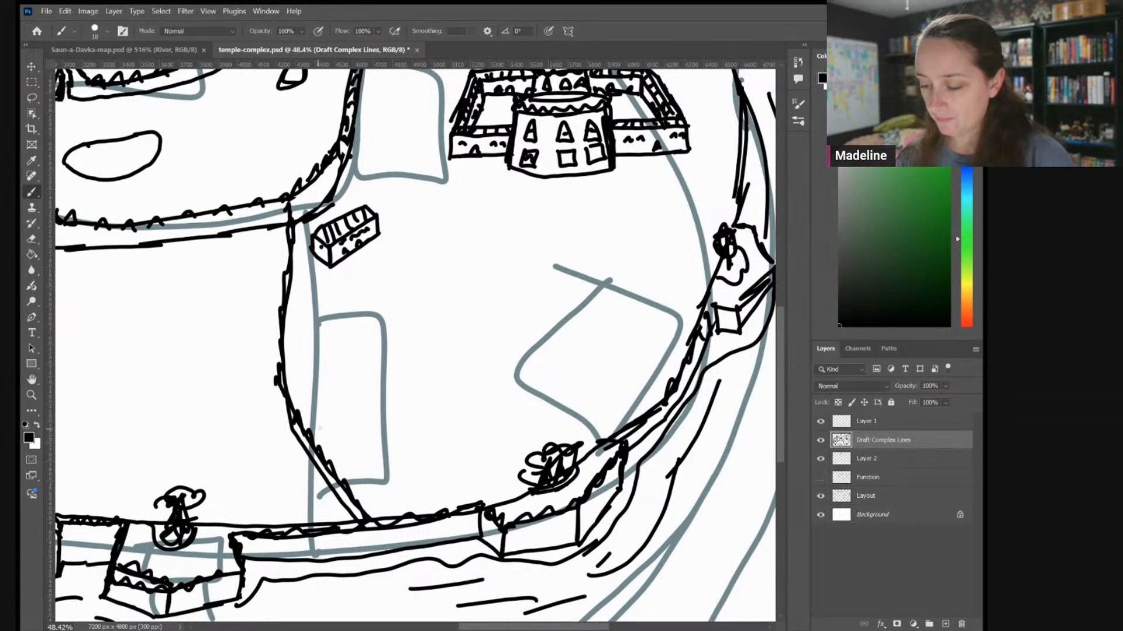
mouse_move(327, 432)
mouse_down()
mouse_move(405, 421)
mouse_move(403, 393)
mouse_move(403, 404)
mouse_move(329, 417)
mouse_up()
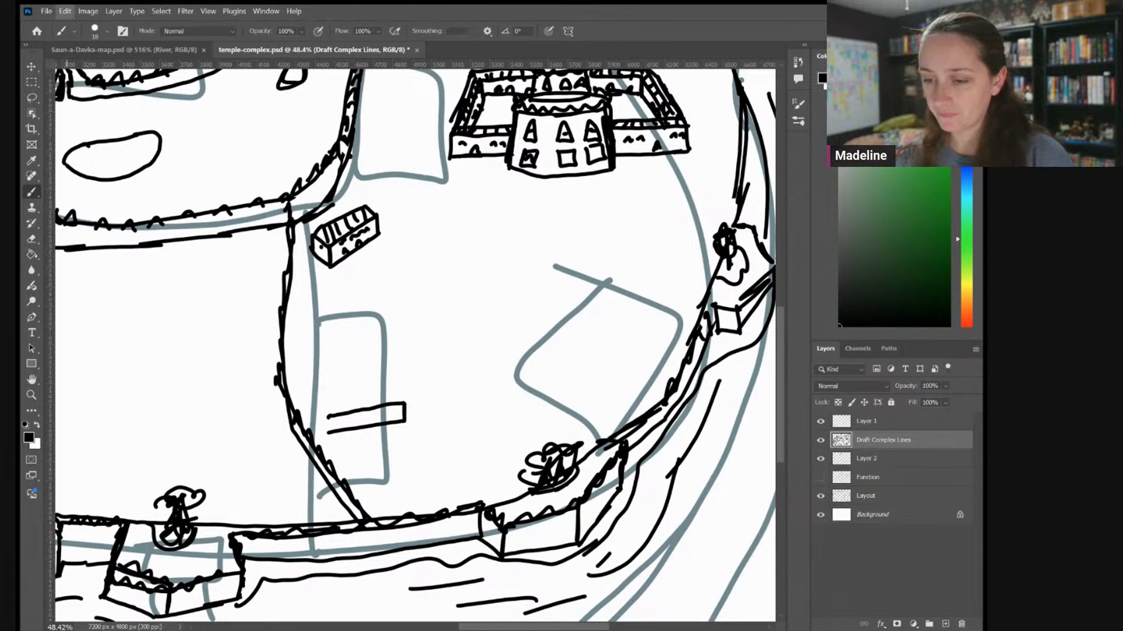
mouse_move(345, 237)
mouse_down()
mouse_move(631, 165)
mouse_move(611, 159)
mouse_move(709, 116)
mouse_move(369, 183)
mouse_up()
key(e)
mouse_move(355, 360)
mouse_down()
mouse_move(427, 345)
mouse_move(352, 354)
mouse_move(350, 380)
mouse_up()
key(b)
mouse_move(431, 343)
mouse_down()
mouse_move(347, 343)
mouse_move(341, 374)
mouse_move(352, 346)
mouse_move(381, 351)
mouse_move(419, 337)
mouse_up()
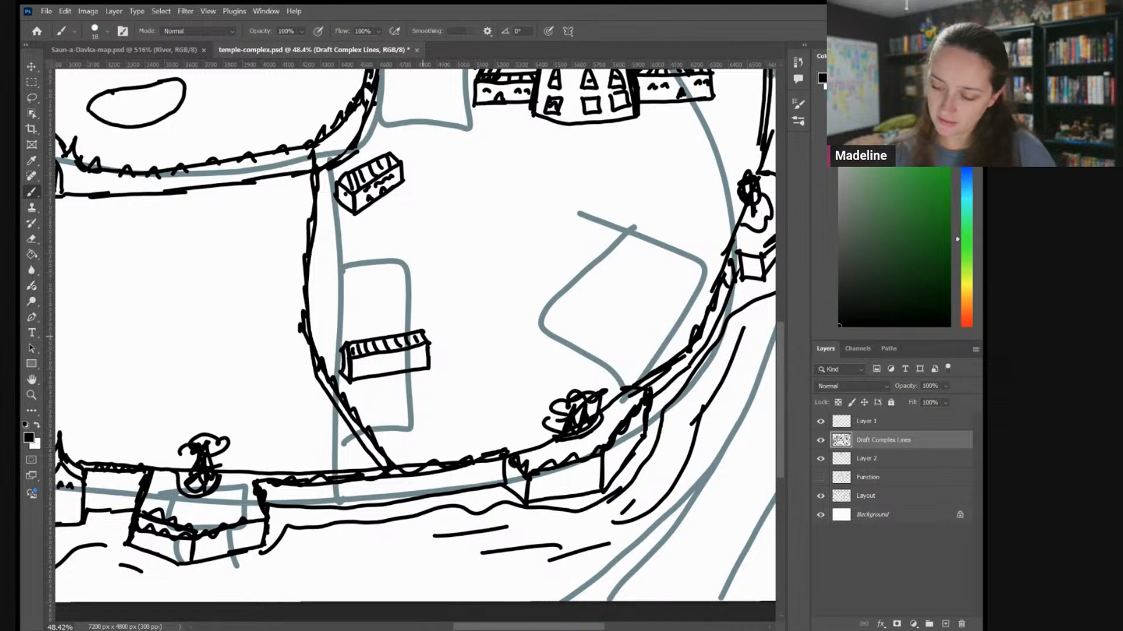
Draw a slanted long building with a hatched roof east of the dividing wall's long building, and add small arched doorways to both
mouse_move(439, 380)
mouse_down()
mouse_move(480, 426)
mouse_move(443, 379)
mouse_move(446, 354)
mouse_move(496, 412)
mouse_up()
drag(487, 403, 484, 431)
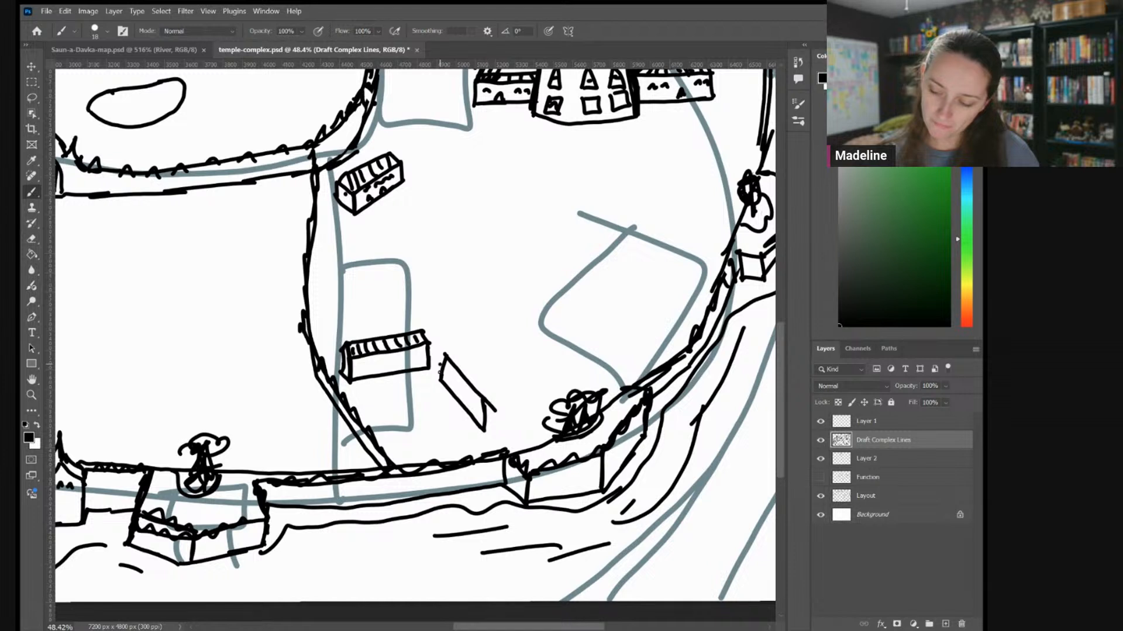
mouse_move(447, 343)
mouse_down()
mouse_move(494, 406)
mouse_move(501, 395)
mouse_move(496, 426)
mouse_move(495, 396)
mouse_up()
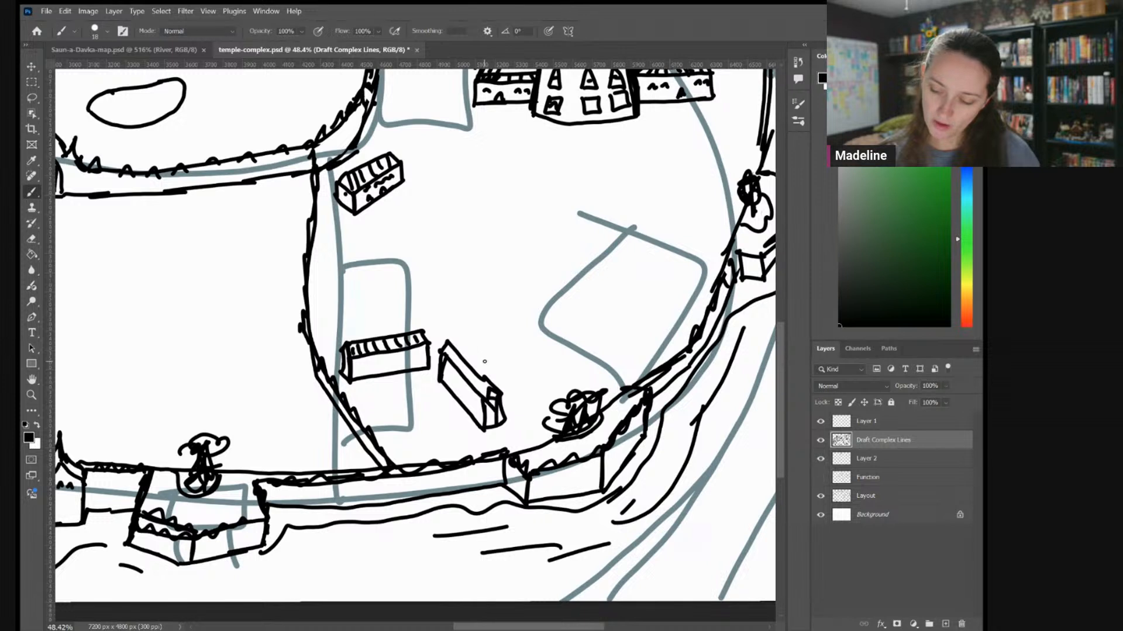
mouse_move(450, 344)
mouse_down()
mouse_move(490, 386)
mouse_move(451, 361)
mouse_up()
mouse_move(472, 369)
mouse_down()
mouse_move(473, 385)
mouse_move(449, 392)
mouse_move(466, 411)
mouse_up()
drag(374, 376, 409, 368)
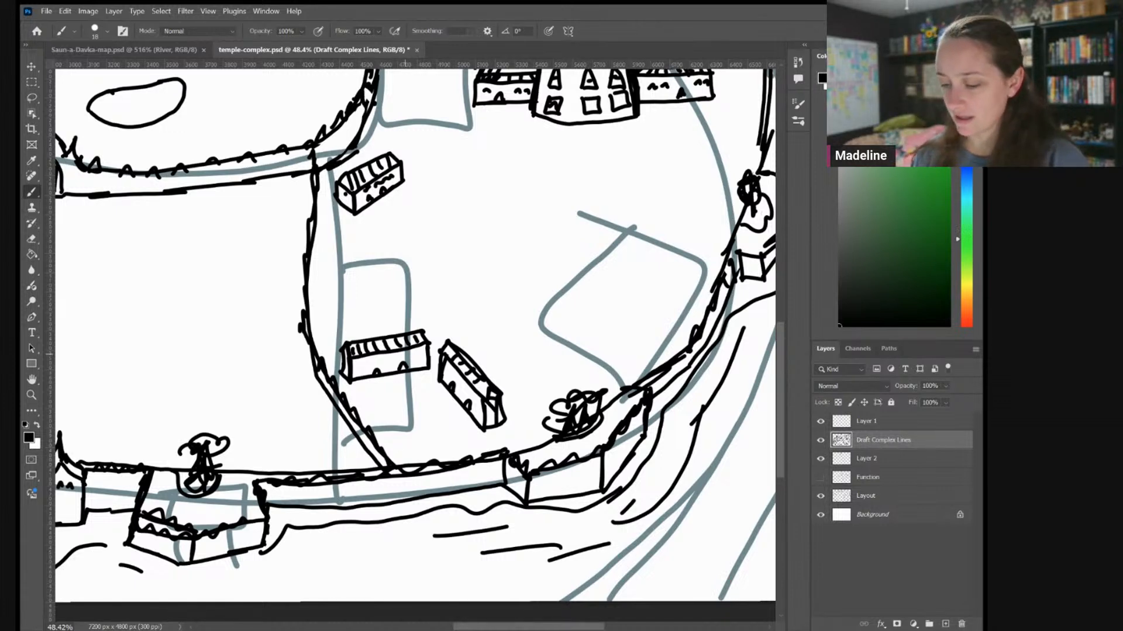
Draw short wall segments joining the long building to the dividing wall on one side and the slanted building on the other
scroll(593, 298, down, 2)
scroll(654, 263, down, 2)
scroll(319, 432, up, 3)
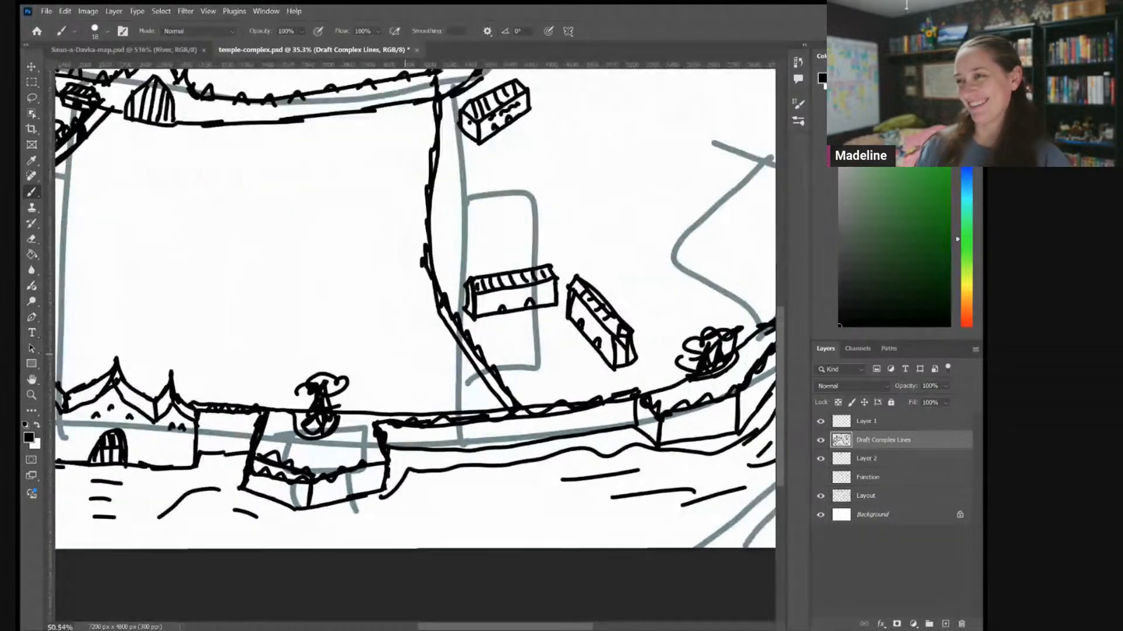
scroll(234, 444, up, 1)
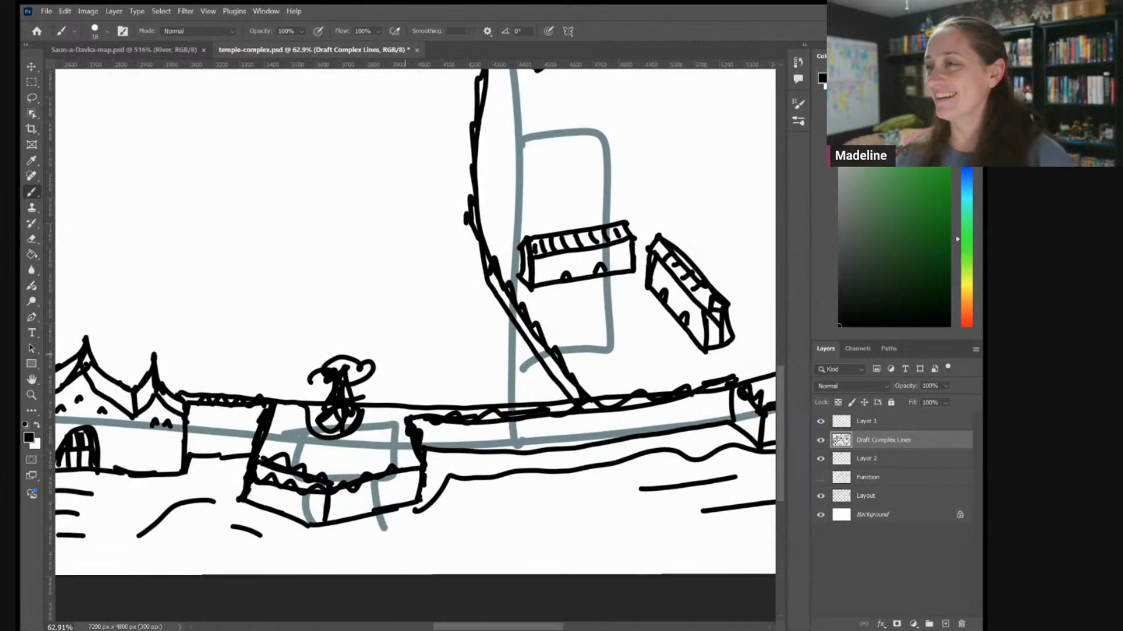
scroll(415, 316, right, 5)
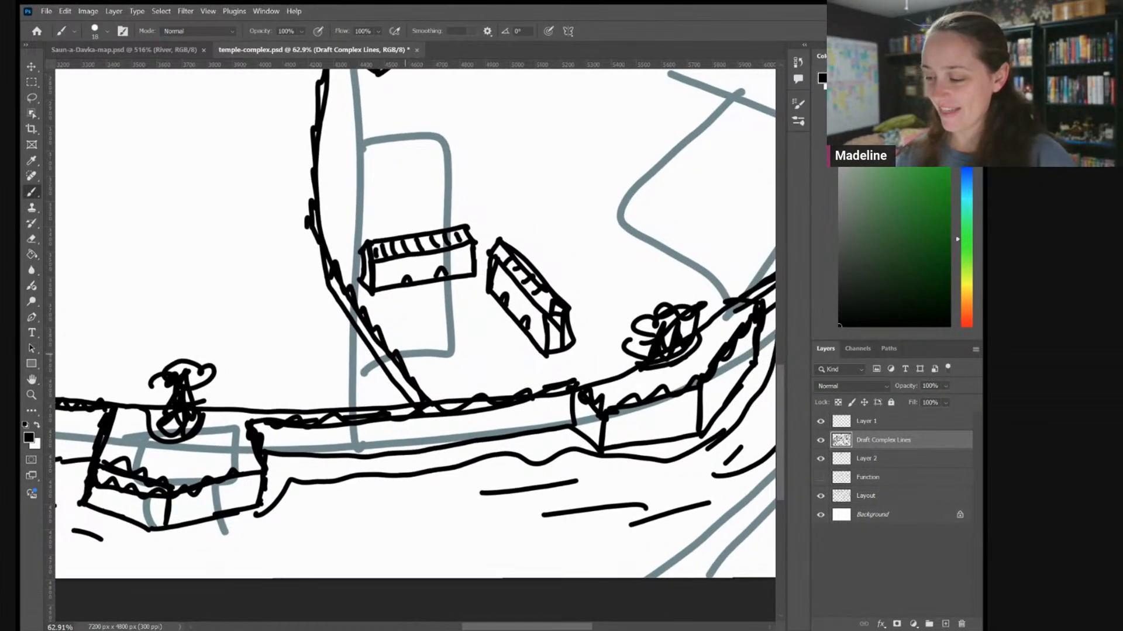
drag(477, 257, 494, 268)
drag(359, 273, 342, 277)
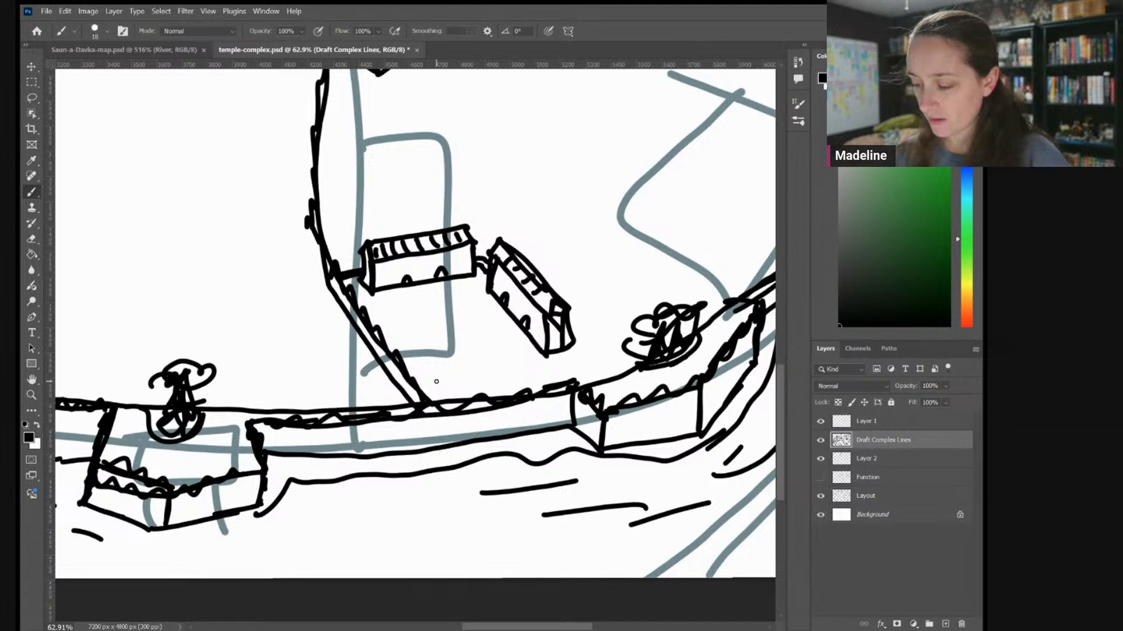
Draw a third long building with a hatched roof along the south outer wall and a short wall linking it toward the slanted building
mouse_move(435, 381)
mouse_down()
mouse_move(534, 363)
mouse_move(438, 366)
mouse_move(440, 382)
mouse_move(426, 376)
mouse_move(445, 399)
mouse_up()
mouse_move(532, 365)
mouse_down()
mouse_move(434, 399)
mouse_move(512, 378)
mouse_up()
drag(443, 369, 447, 378)
drag(460, 366, 476, 372)
drag(489, 361, 507, 369)
mouse_move(520, 357)
mouse_down()
mouse_move(525, 366)
mouse_move(504, 369)
mouse_move(513, 383)
mouse_up()
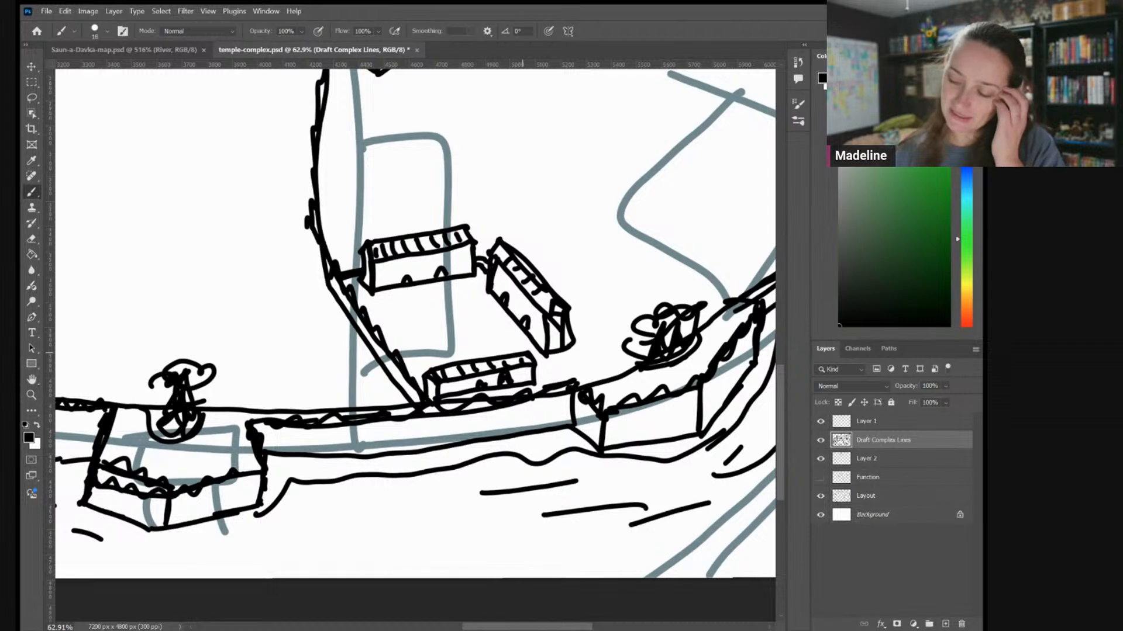
drag(535, 366, 572, 358)
mouse_move(570, 359)
mouse_down()
mouse_move(538, 376)
mouse_move(575, 367)
mouse_up()
mouse_move(572, 357)
mouse_down()
mouse_move(575, 369)
mouse_move(568, 361)
mouse_up()
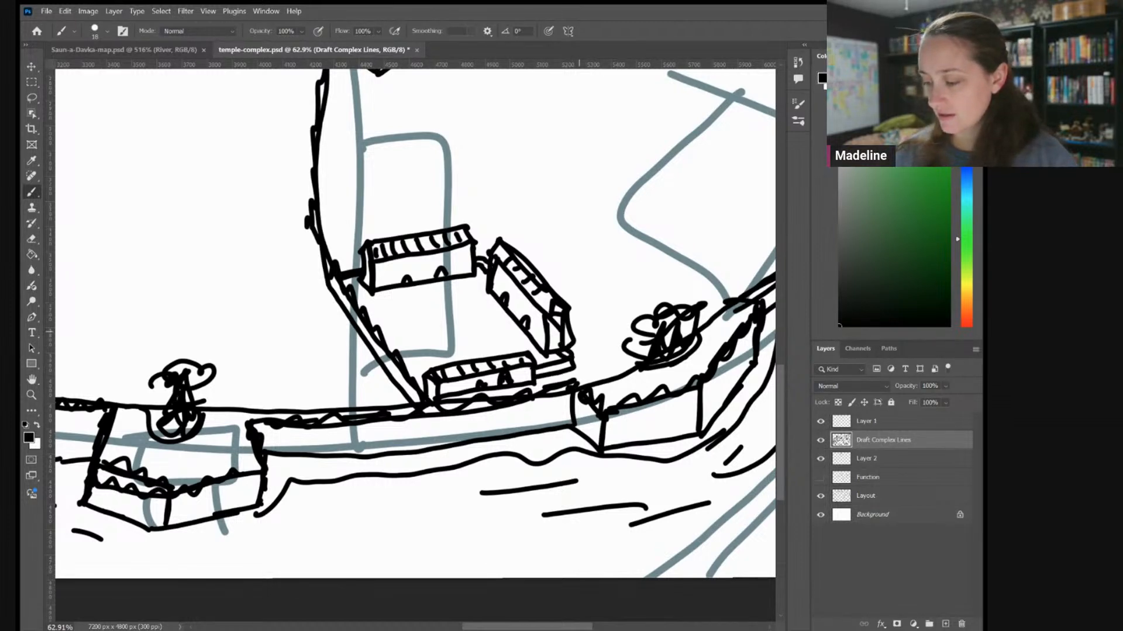
Review the new courtyard buildings and the overall map layout to find which areas are still empty
scroll(245, 573, down, 3)
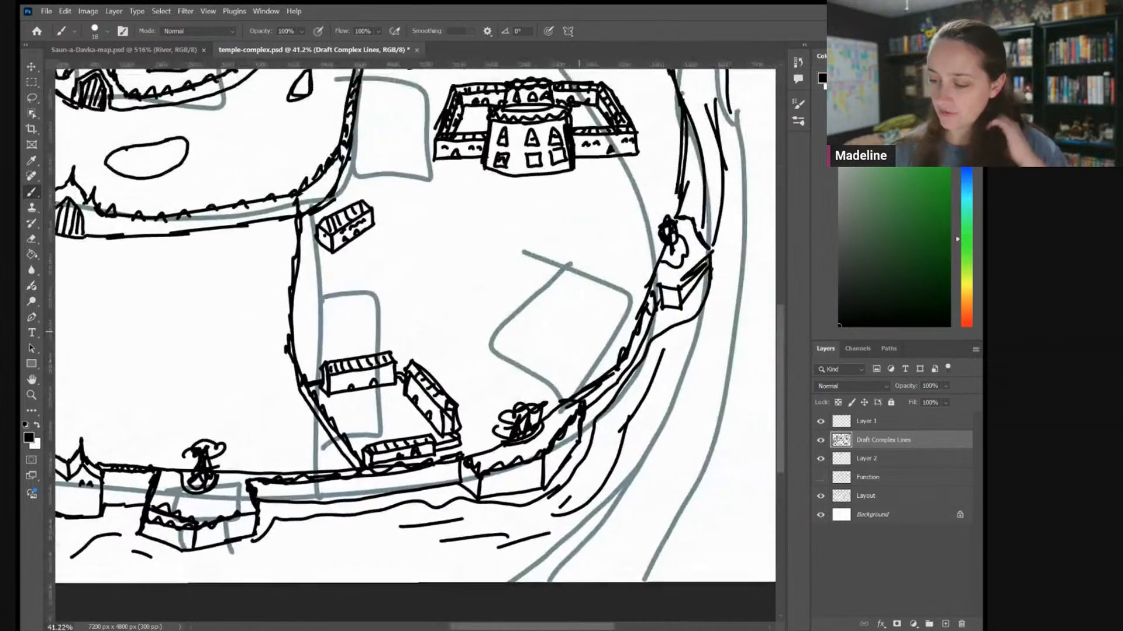
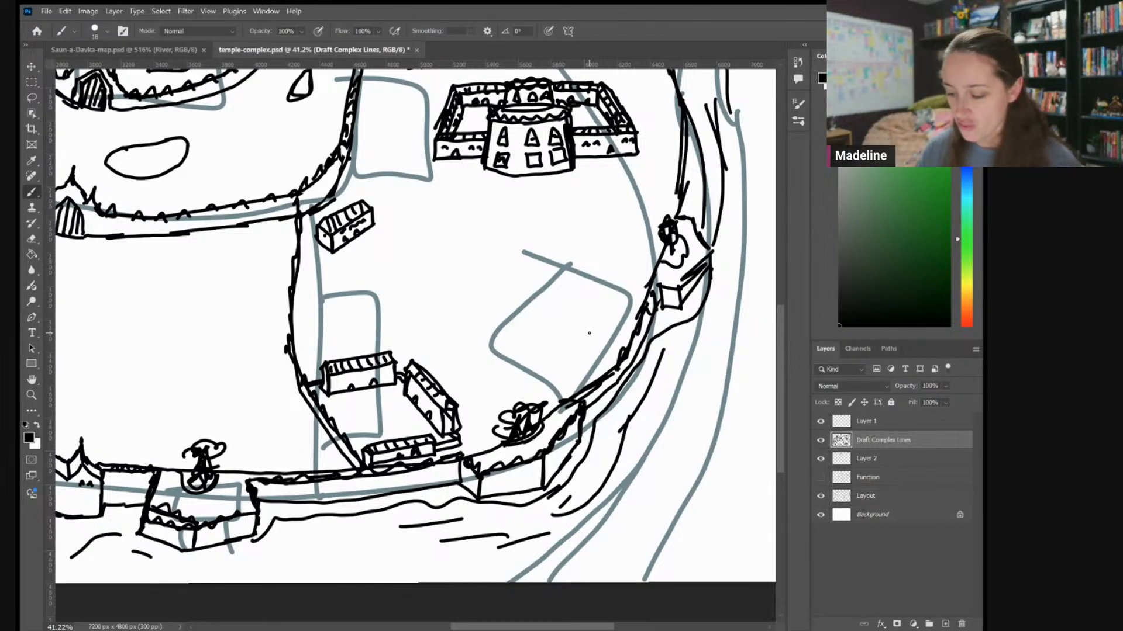
scroll(590, 333, up, 2)
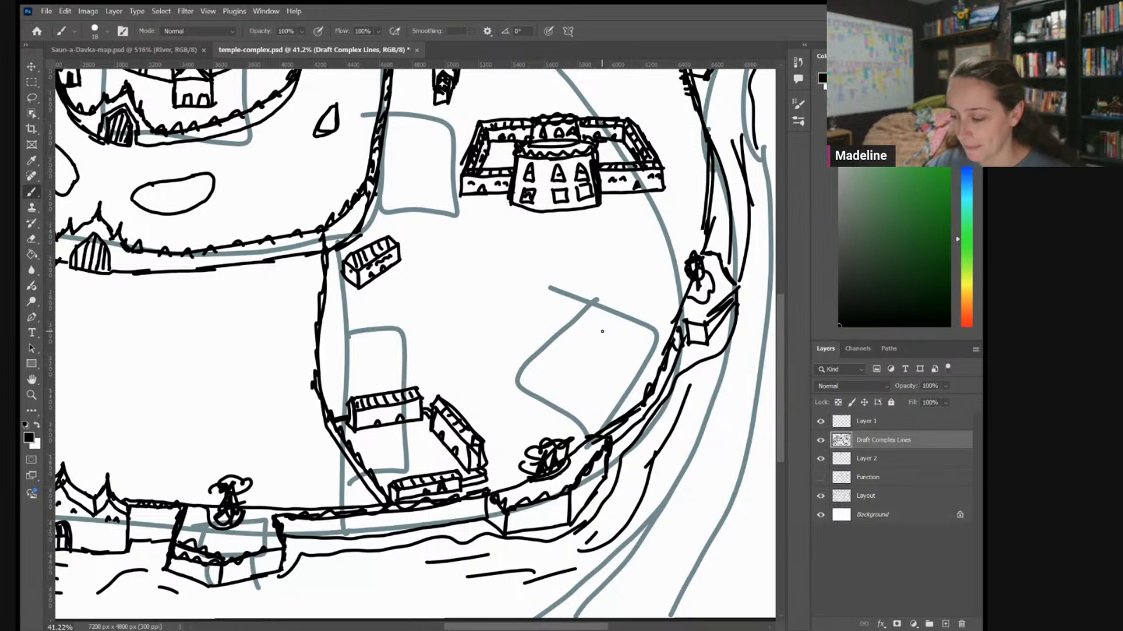
scroll(602, 331, up, 4)
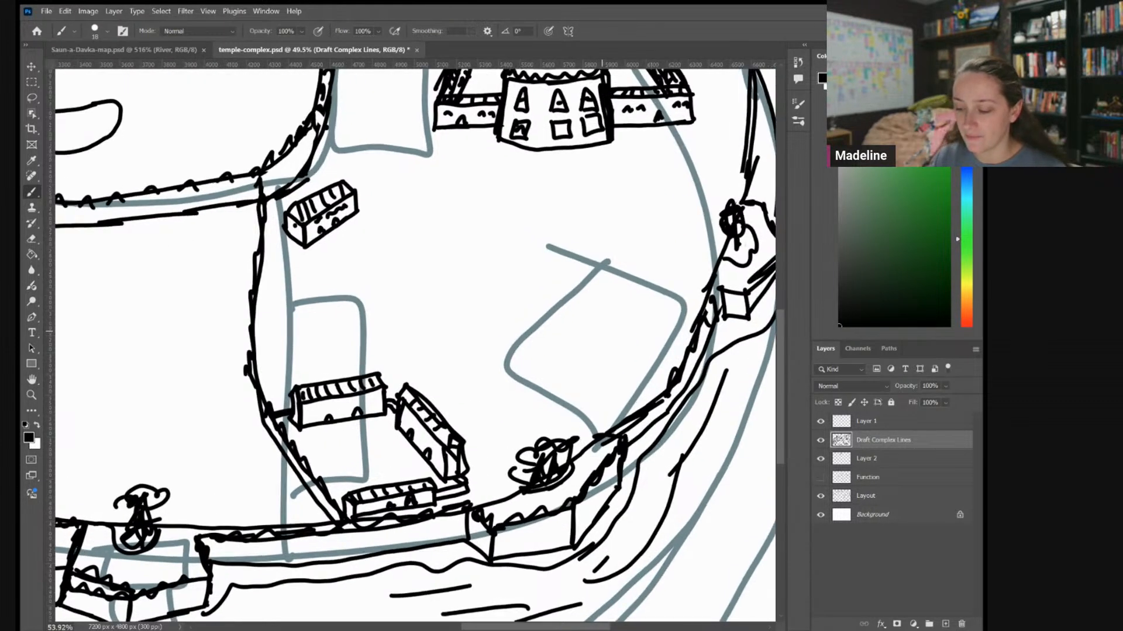
scroll(602, 332, up, 1)
scroll(603, 331, left, 2)
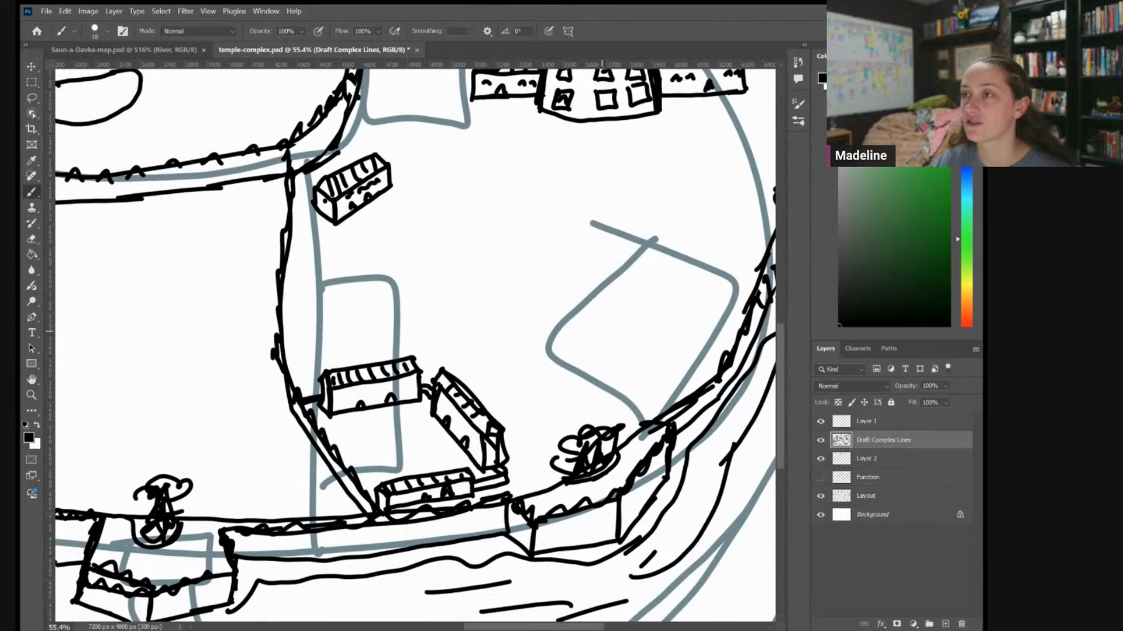
scroll(602, 331, down, 6)
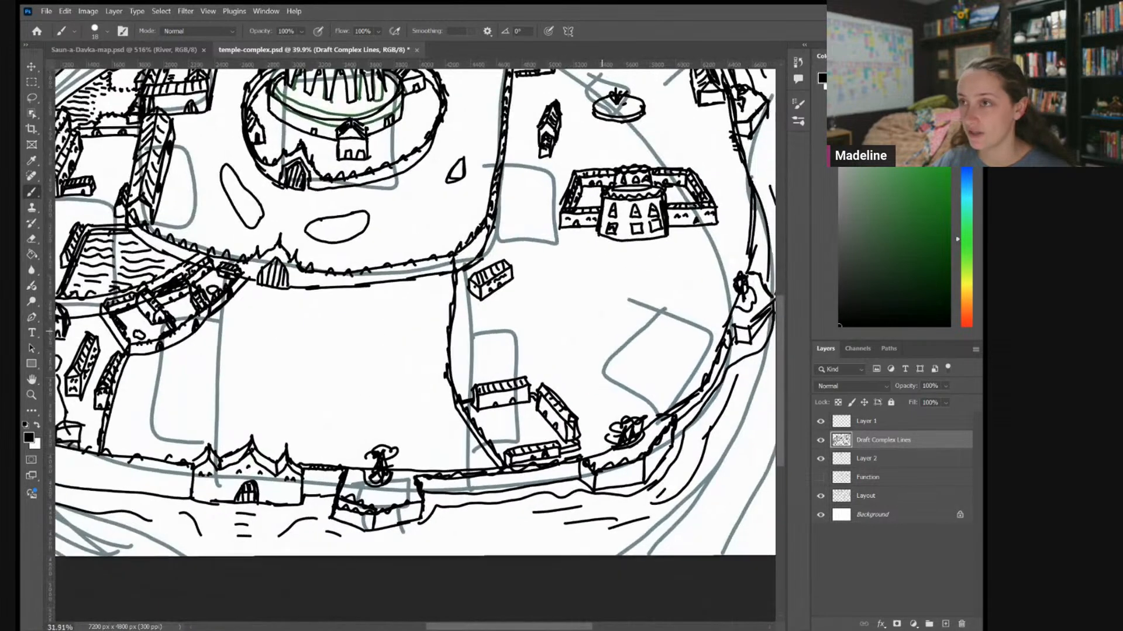
scroll(602, 332, down, 2)
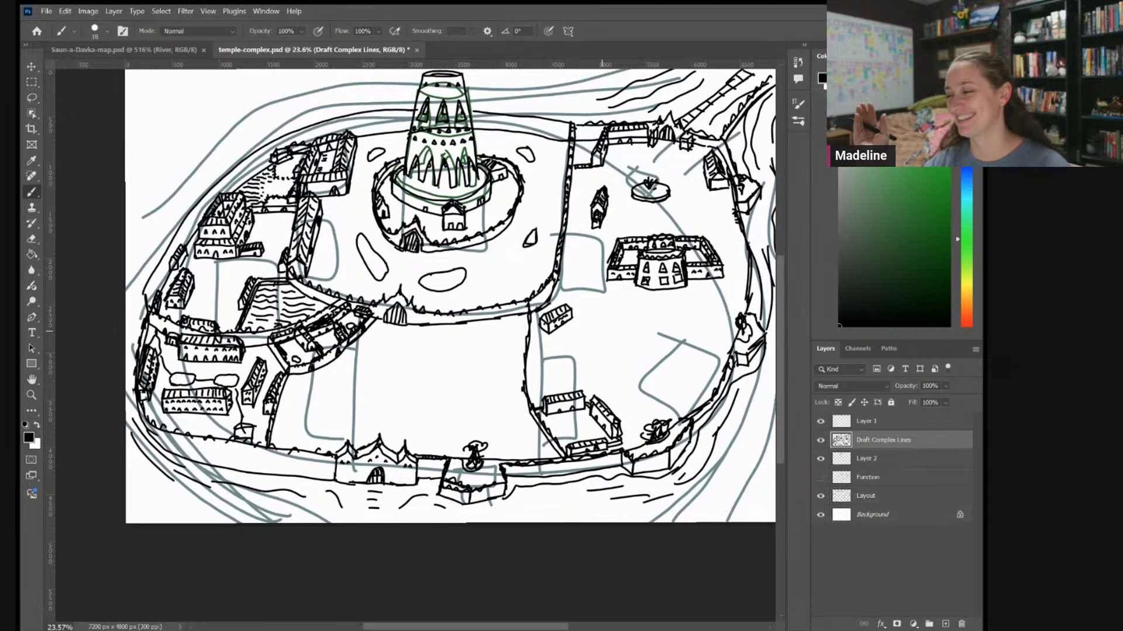
drag(602, 331, 569, 294)
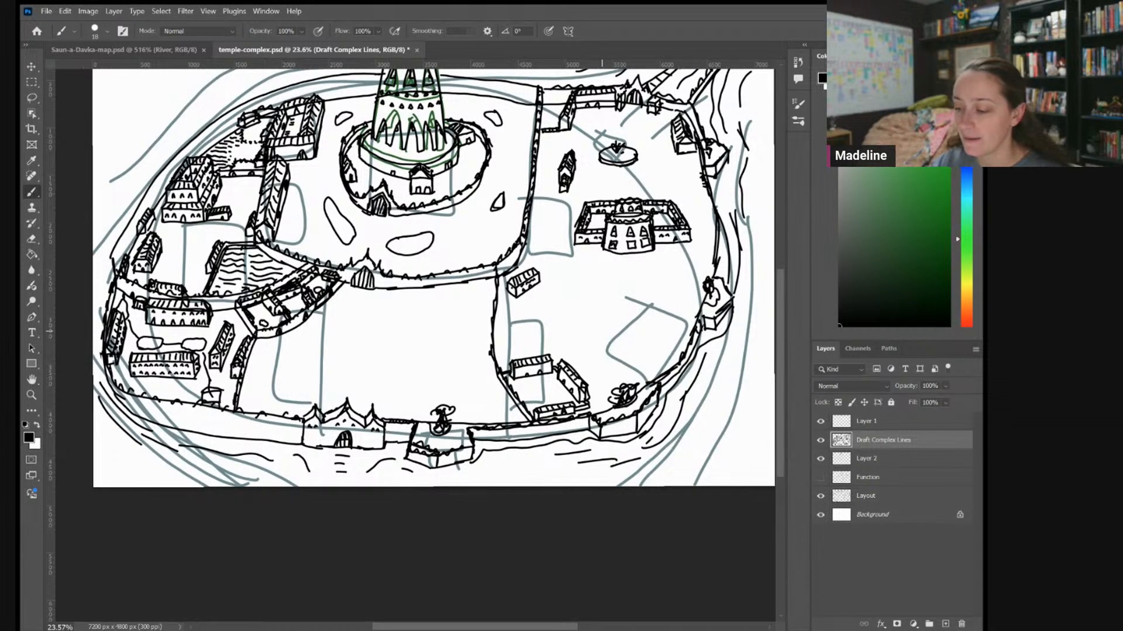
Draw a long diagonal building with a hatched roof and arched doorways inside the southeastern outer wall, over the angled layout guide
scroll(707, 370, up, 5)
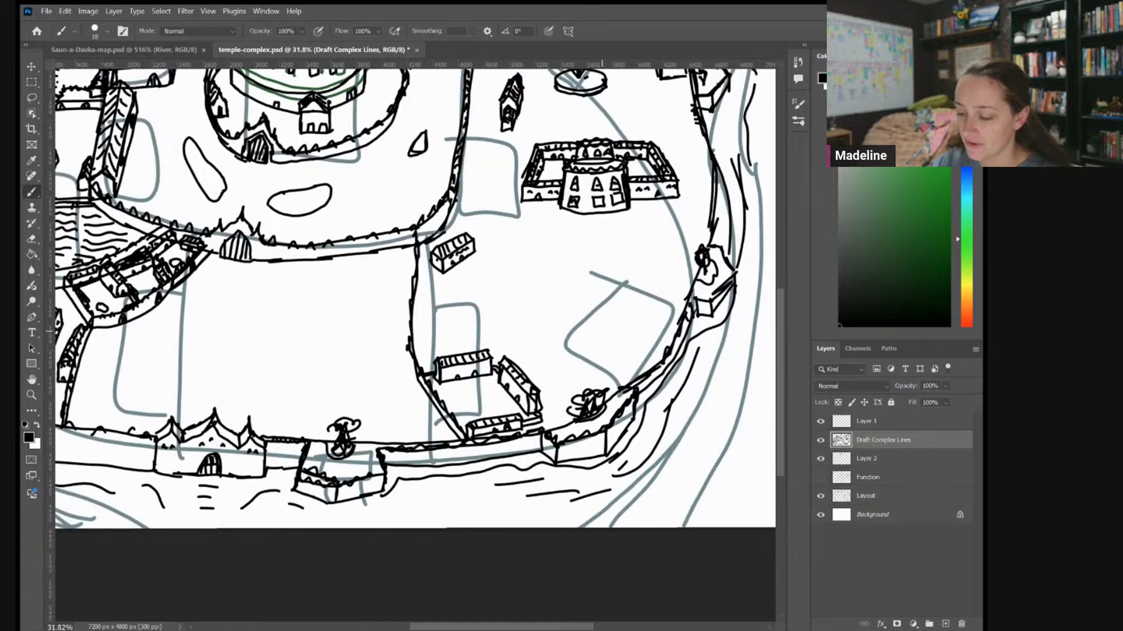
scroll(644, 386, up, 3)
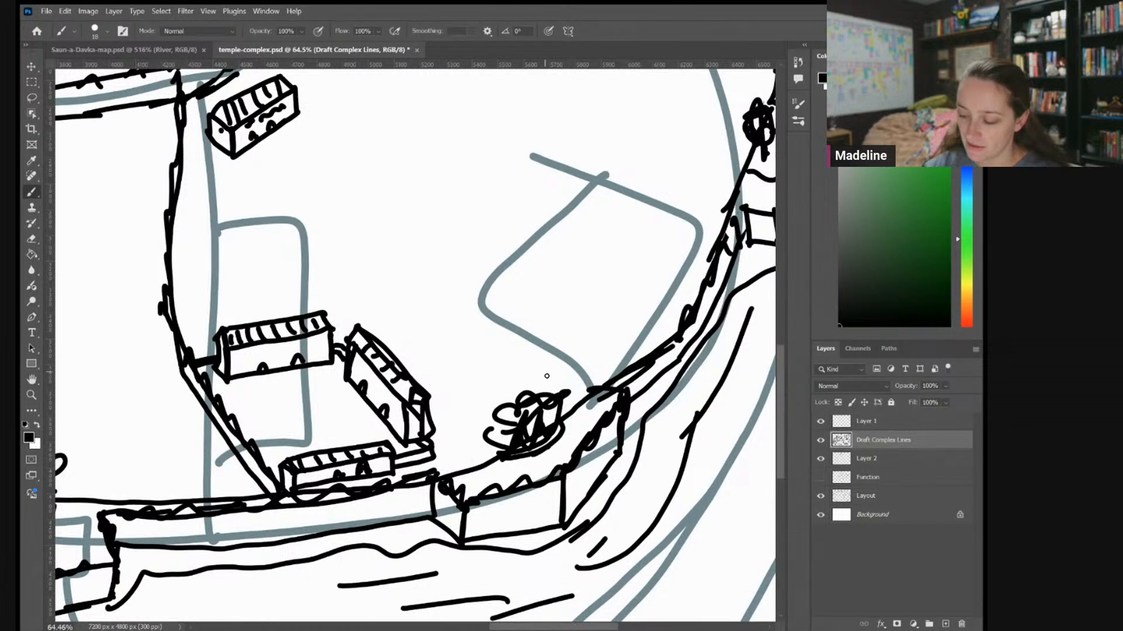
drag(553, 371, 554, 378)
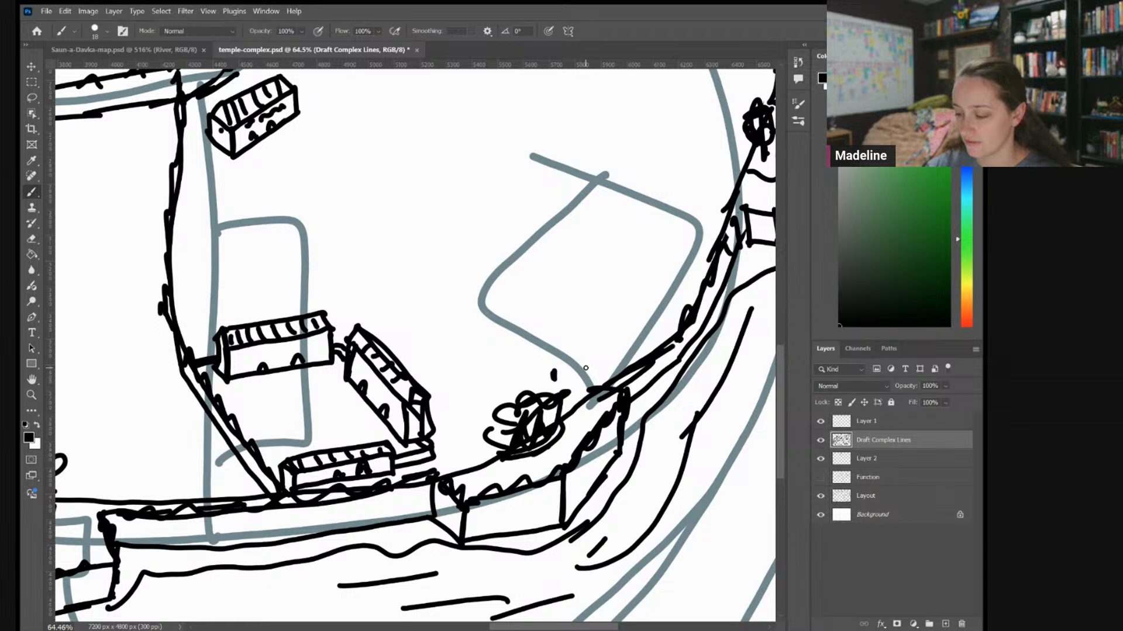
mouse_move(583, 370)
mouse_down()
mouse_move(664, 298)
mouse_move(660, 288)
mouse_move(662, 300)
mouse_up()
mouse_move(577, 345)
mouse_down()
mouse_move(581, 375)
mouse_move(653, 275)
mouse_up()
mouse_move(576, 339)
mouse_down()
mouse_move(648, 271)
mouse_move(585, 333)
mouse_up()
mouse_move(583, 375)
mouse_down()
mouse_move(564, 360)
mouse_move(566, 336)
mouse_up()
mouse_move(566, 336)
mouse_down()
mouse_move(578, 339)
mouse_move(571, 331)
mouse_move(572, 370)
mouse_move(611, 298)
mouse_move(658, 272)
mouse_move(662, 292)
mouse_up()
drag(609, 335, 610, 342)
drag(639, 309, 642, 311)
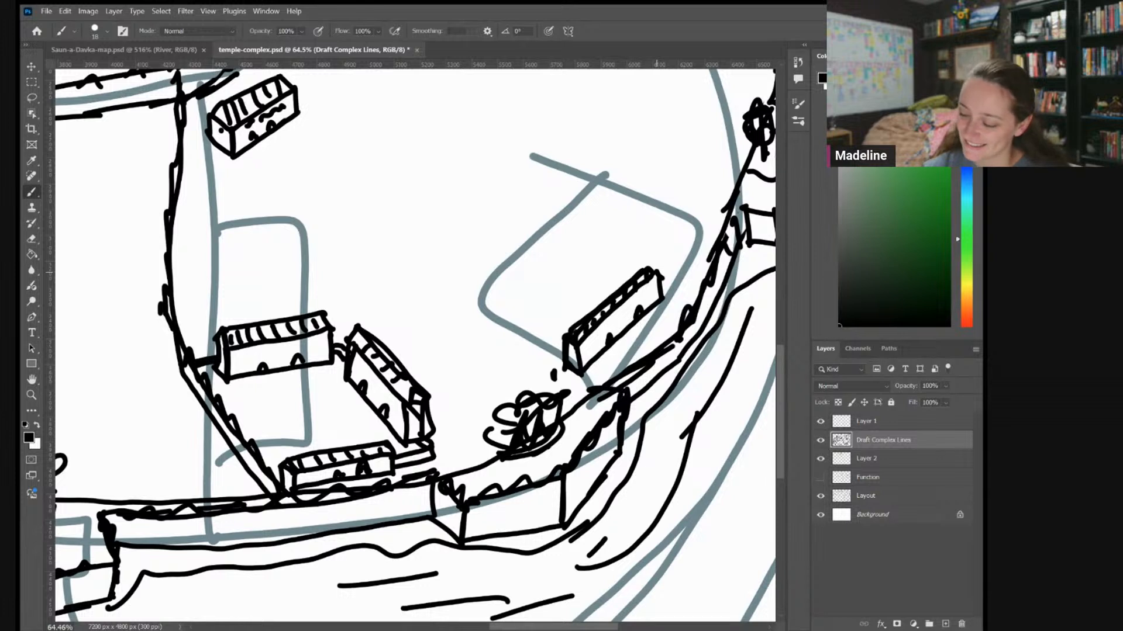
Outline a second long building west of the diagonal one at a right angle, joined to it by a short wall
drag(537, 367, 531, 373)
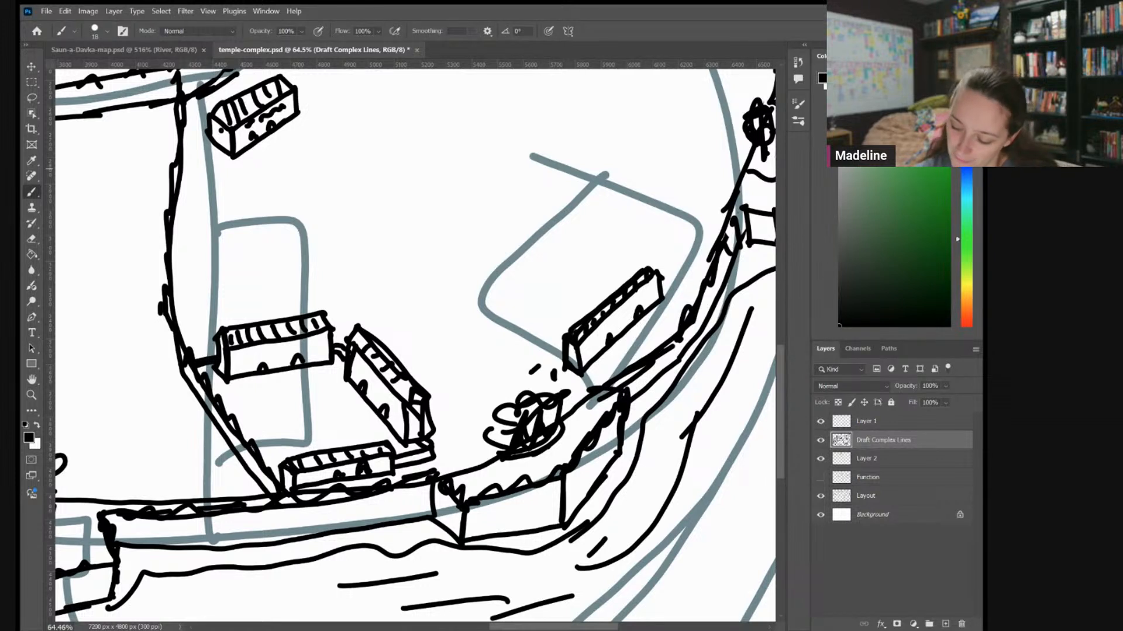
mouse_move(456, 328)
mouse_down()
mouse_move(531, 373)
mouse_move(456, 307)
mouse_move(531, 349)
mouse_up()
mouse_move(517, 337)
mouse_down()
mouse_move(530, 349)
mouse_move(544, 343)
mouse_move(533, 346)
mouse_move(556, 370)
mouse_move(576, 353)
mouse_move(553, 380)
mouse_up()
drag(552, 381, 570, 370)
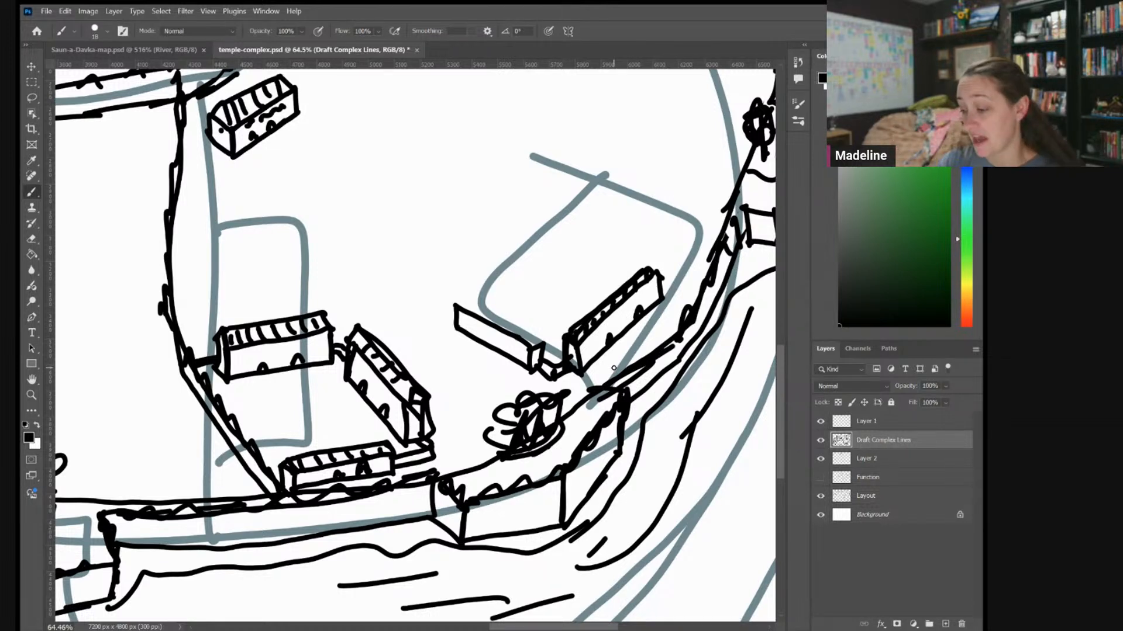
Add the roof outline, roof hatching and two small arched doorways to the second building of the southeastern group
scroll(658, 342, up, 3)
mouse_move(364, 284)
mouse_down()
mouse_move(381, 273)
mouse_move(475, 345)
mouse_move(494, 341)
mouse_move(458, 326)
mouse_up()
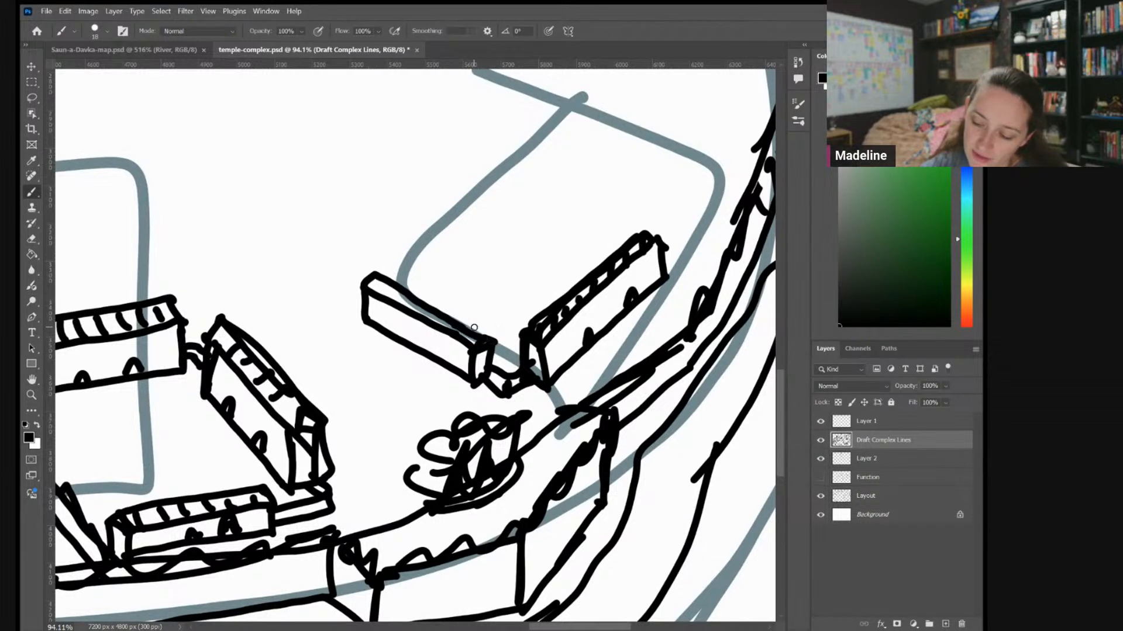
drag(376, 281, 368, 289)
mouse_move(391, 285)
mouse_down()
mouse_move(382, 292)
mouse_move(395, 297)
mouse_up()
drag(412, 298, 406, 303)
drag(423, 306, 431, 321)
drag(449, 323, 456, 334)
drag(473, 335, 468, 340)
drag(399, 328, 396, 334)
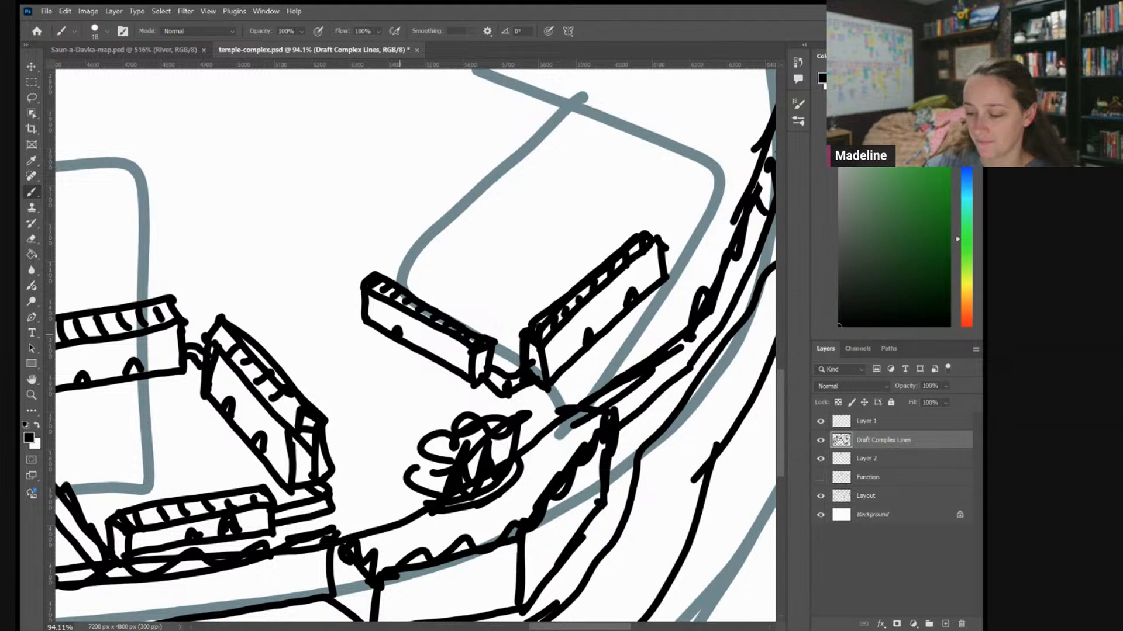
drag(453, 358, 450, 364)
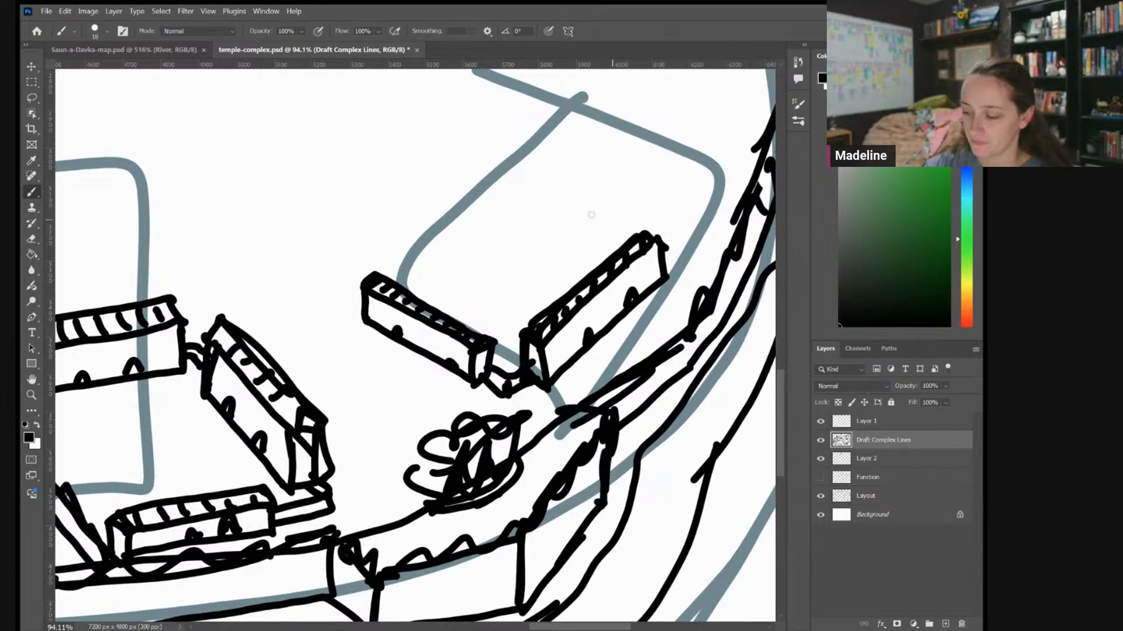
Draw a third building parallel to the diagonal one at the group's northwest corner, with hatched roof, windows and doorways
drag(405, 280, 502, 216)
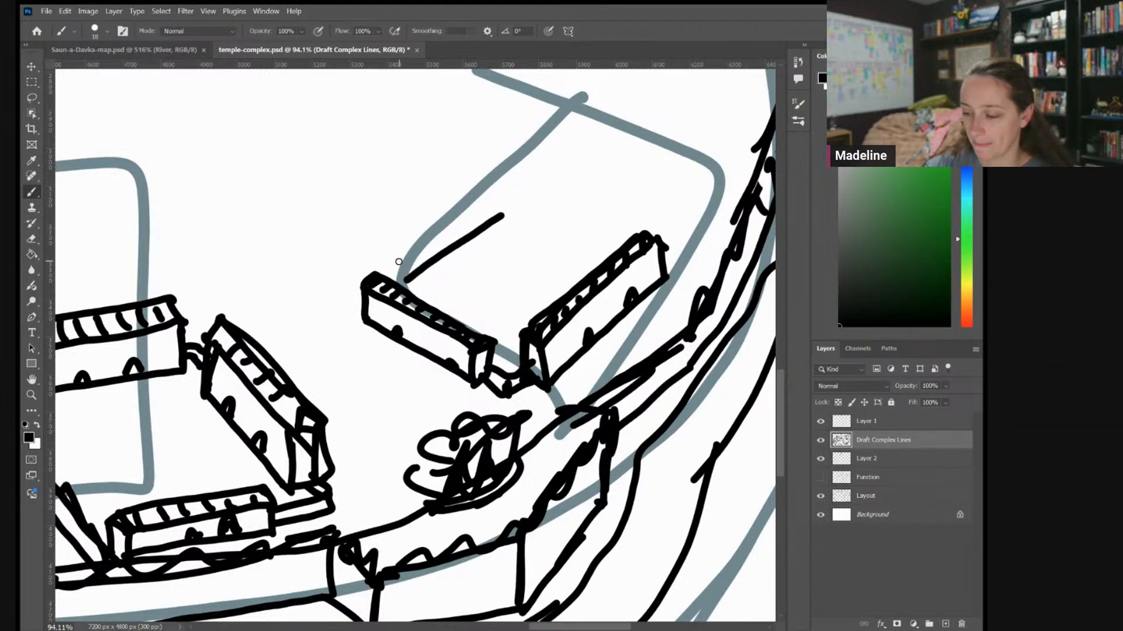
mouse_move(396, 249)
mouse_down()
mouse_move(401, 278)
mouse_move(422, 235)
mouse_move(503, 191)
mouse_up()
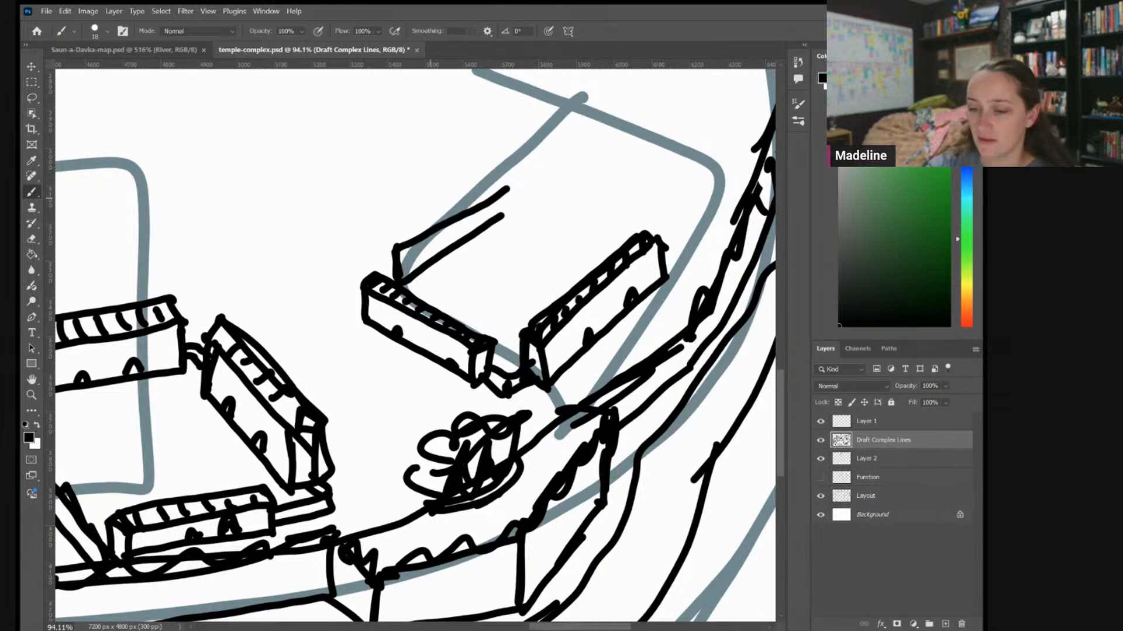
key(ctrl+z)
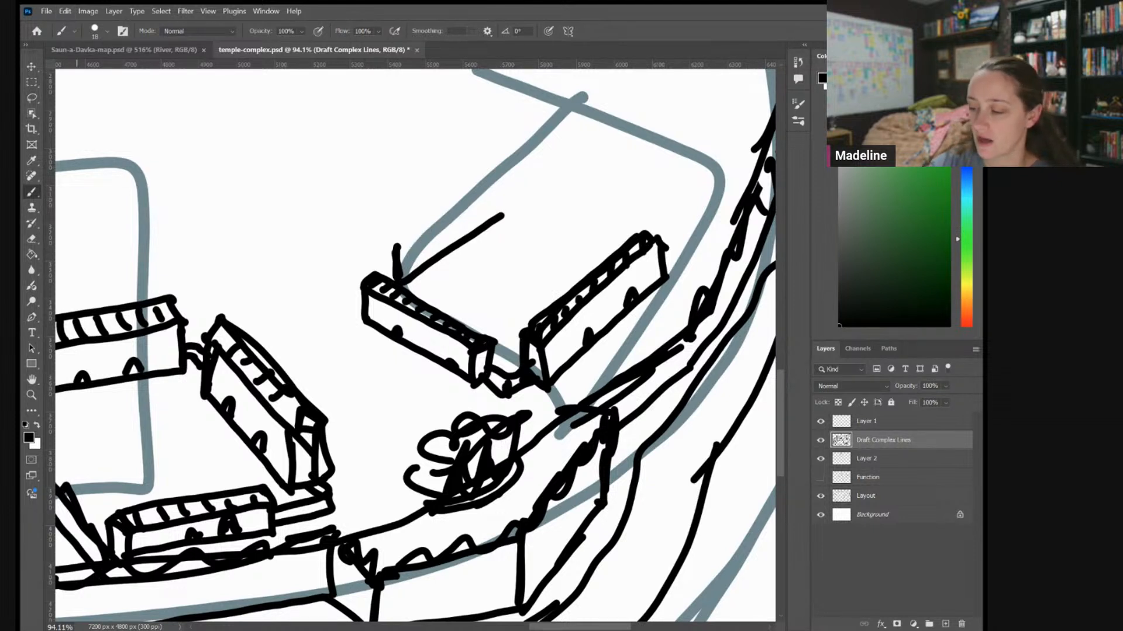
drag(500, 215, 506, 175)
mouse_move(391, 241)
mouse_down()
mouse_move(506, 171)
mouse_move(489, 158)
mouse_move(371, 238)
mouse_move(391, 249)
mouse_move(372, 272)
mouse_move(395, 279)
mouse_move(419, 205)
mouse_move(493, 164)
mouse_move(406, 218)
mouse_move(492, 168)
mouse_up()
mouse_move(425, 260)
mouse_down()
mouse_move(481, 217)
mouse_move(485, 228)
mouse_move(436, 230)
mouse_move(498, 194)
mouse_up()
Add rows of small arched window marks to the front wall of the diagonal building nearest the outer wall
drag(557, 346, 642, 266)
drag(608, 307, 602, 321)
drag(571, 343, 572, 355)
drag(600, 318, 597, 322)
drag(647, 273, 652, 283)
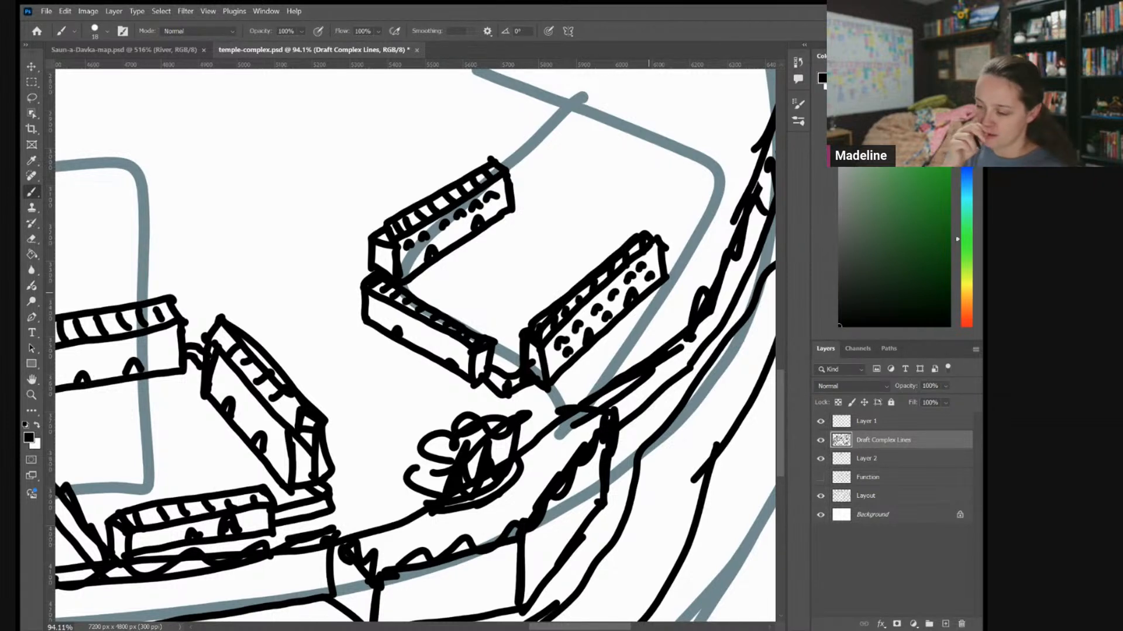
scroll(626, 427, down, 2)
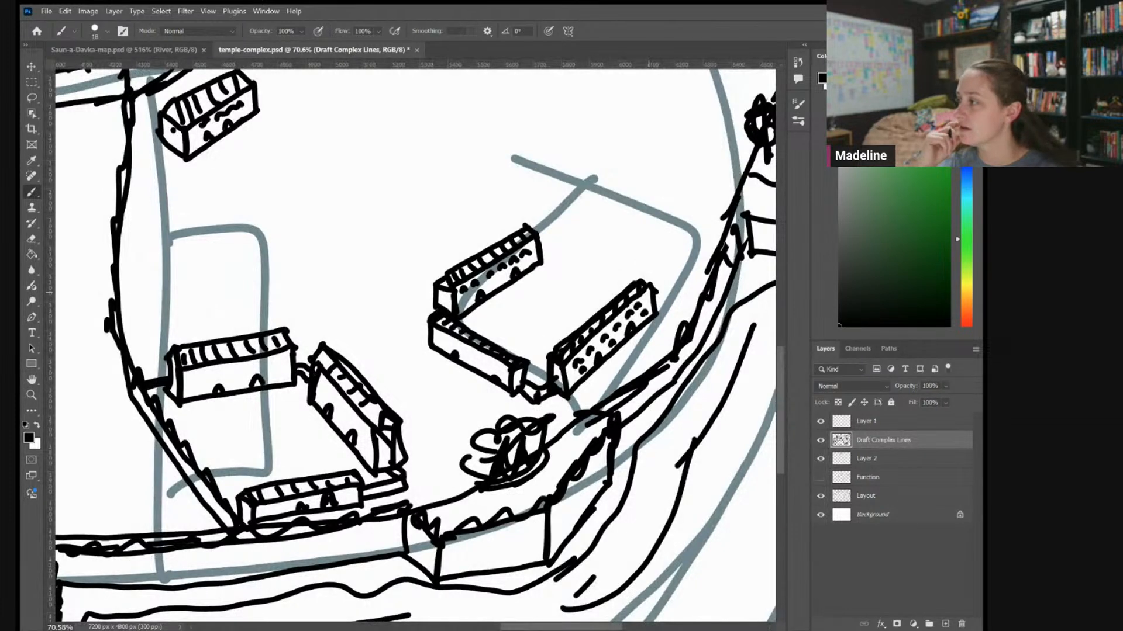
scroll(690, 330, down, 3)
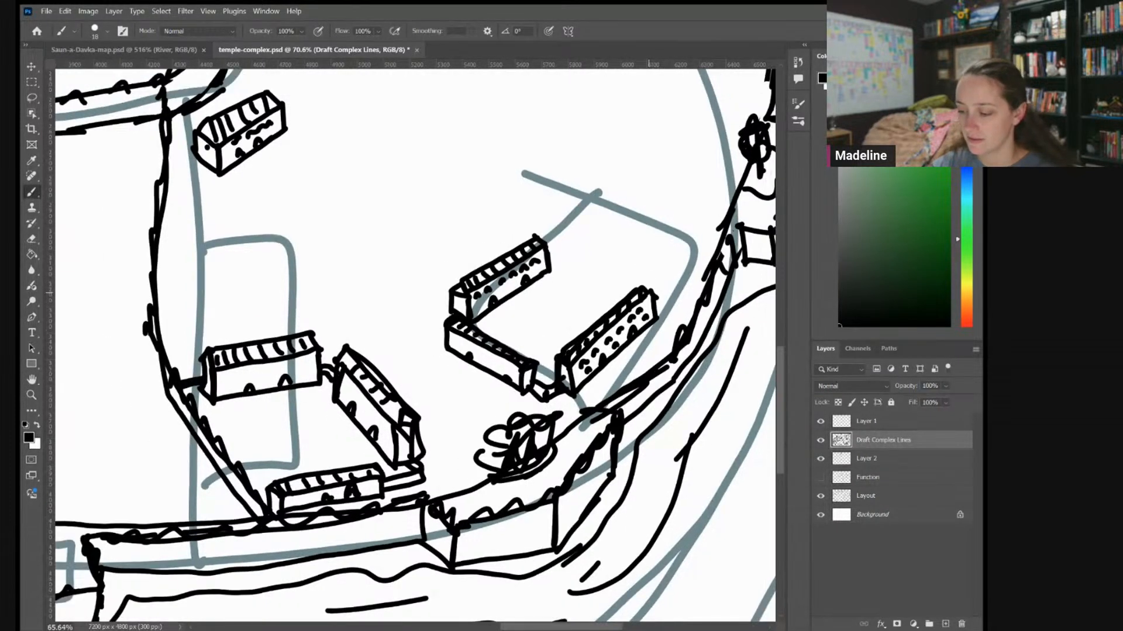
scroll(652, 339, down, 5)
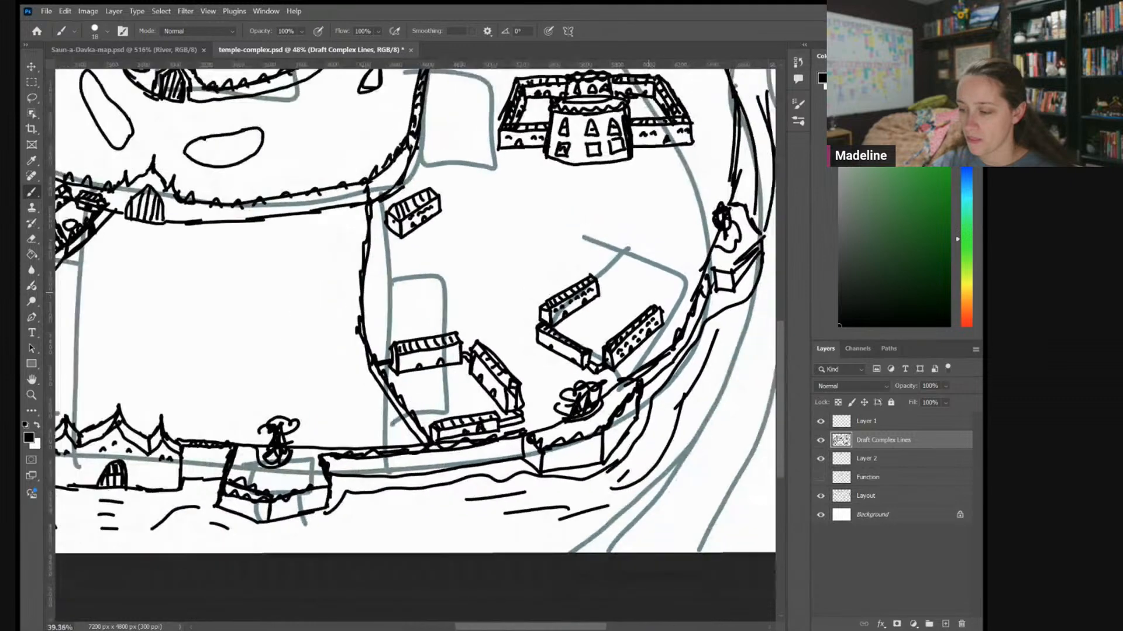
scroll(649, 293, up, 3)
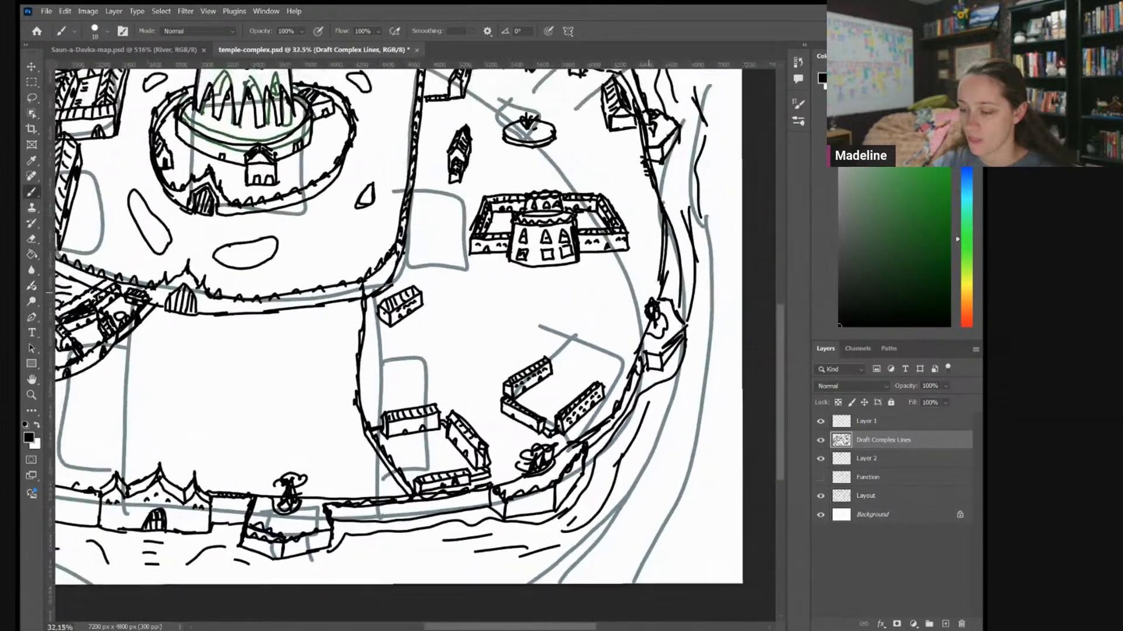
scroll(611, 391, up, 6)
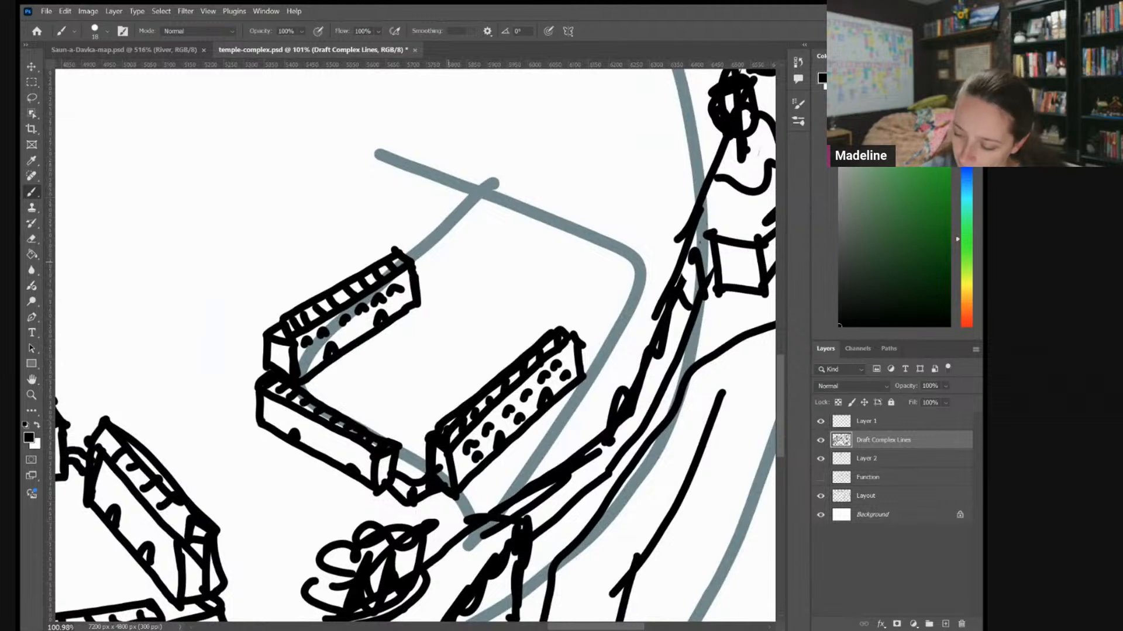
Outline the front wall of a fourth building on the southeastern group's northeast side, with a small hatched-roof annex beside it
mouse_move(446, 251)
mouse_down()
mouse_move(449, 298)
mouse_move(512, 322)
mouse_up()
drag(512, 272, 513, 322)
drag(446, 249, 512, 273)
mouse_move(515, 321)
mouse_down()
mouse_move(536, 309)
mouse_move(580, 324)
mouse_move(588, 310)
mouse_move(571, 305)
mouse_move(594, 312)
mouse_move(591, 294)
mouse_move(573, 299)
mouse_move(591, 288)
mouse_move(529, 308)
mouse_move(530, 290)
mouse_move(565, 296)
mouse_move(527, 270)
mouse_move(573, 280)
mouse_move(540, 274)
mouse_move(568, 280)
mouse_move(541, 285)
mouse_up()
drag(556, 279, 552, 289)
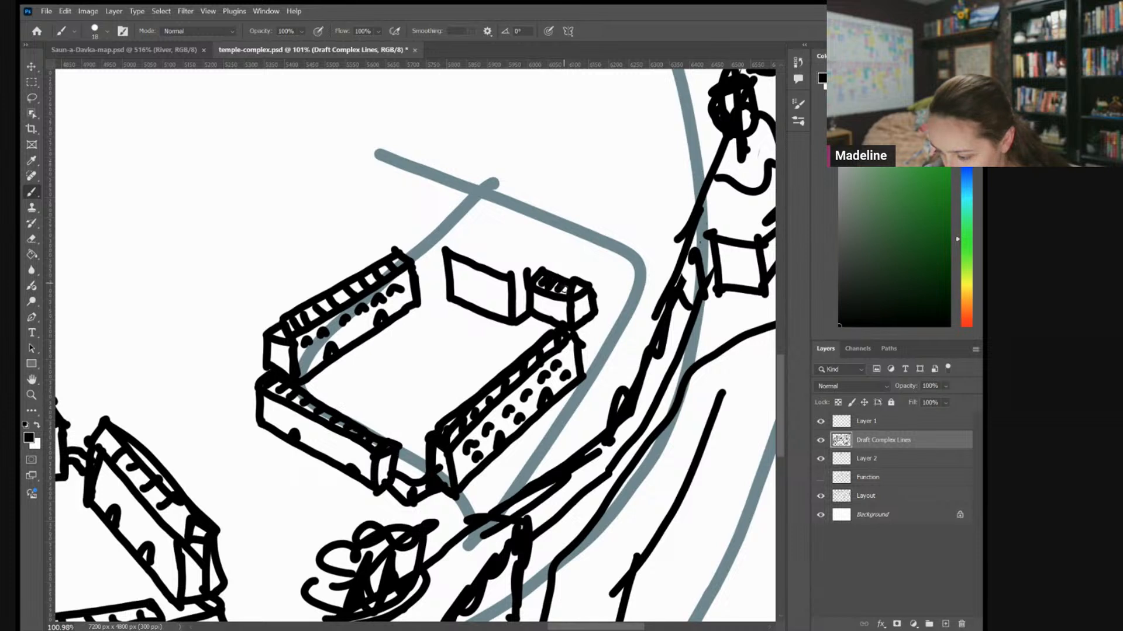
Replace the stray stroke between the fourth building and its annex with a gabled end, and add an arched doorway to the annex
click(31, 239)
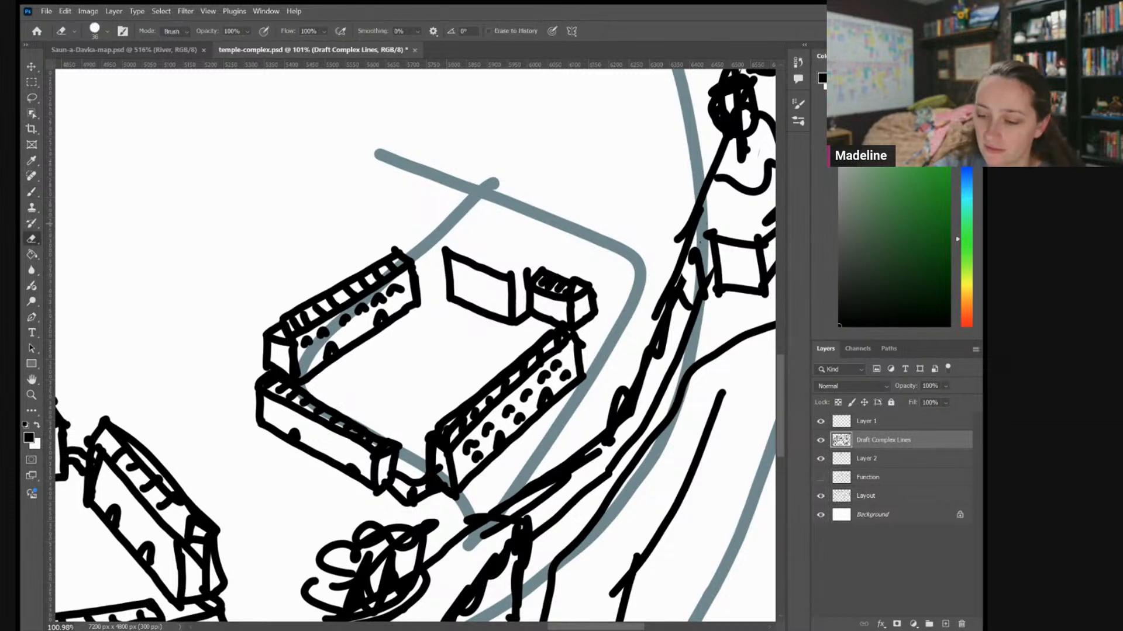
drag(526, 263, 521, 274)
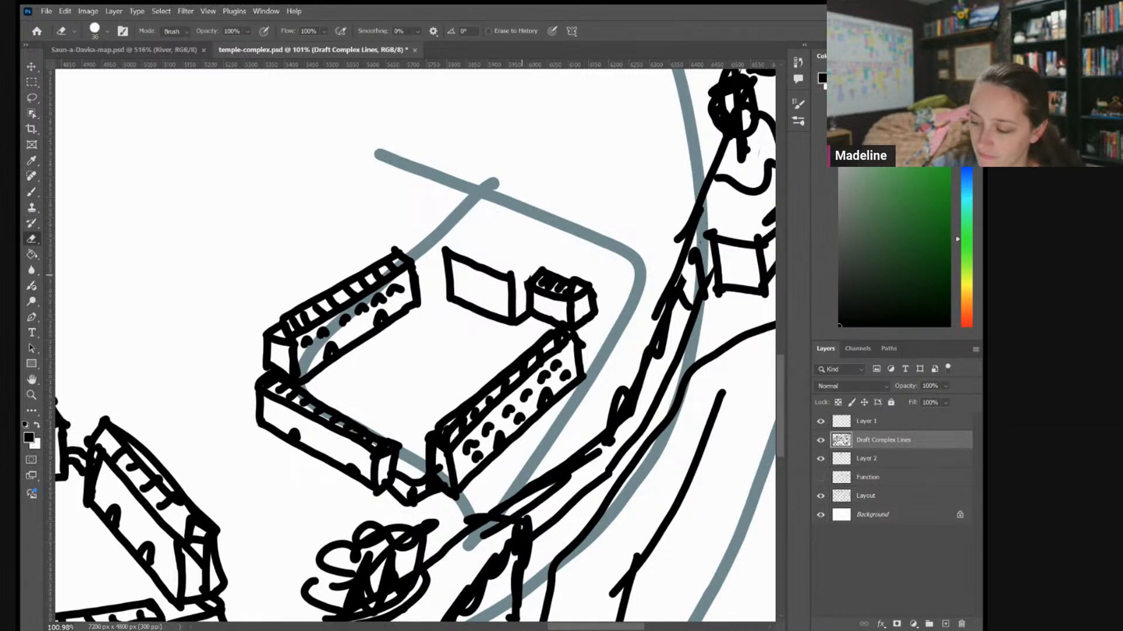
key(b)
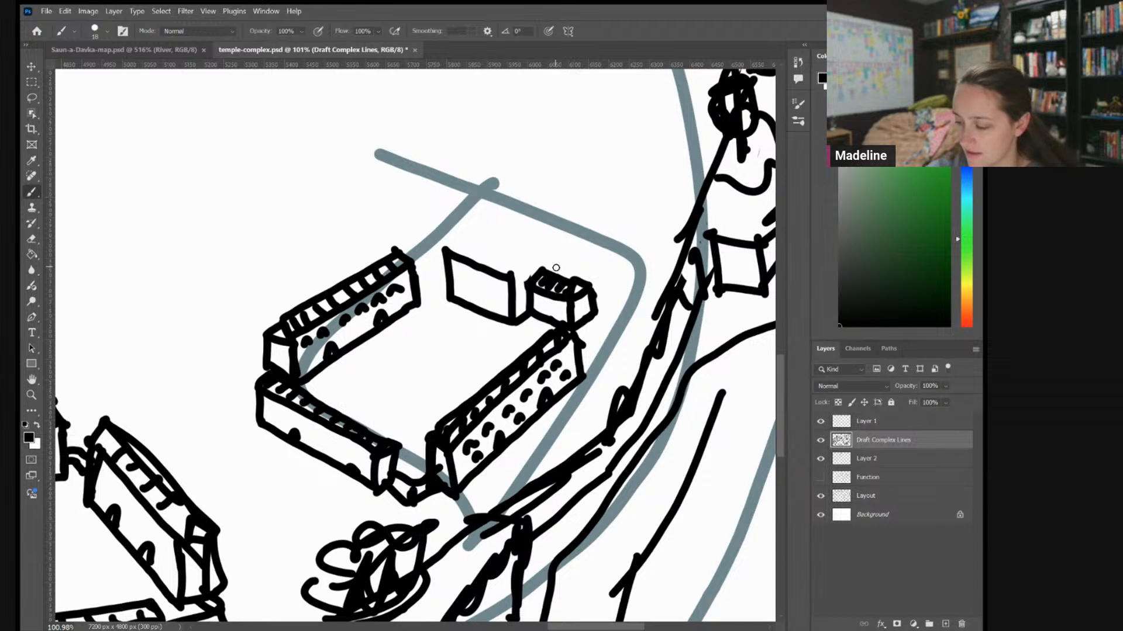
mouse_move(514, 276)
mouse_down()
mouse_move(526, 255)
mouse_move(554, 254)
mouse_move(560, 273)
mouse_up()
click(550, 312)
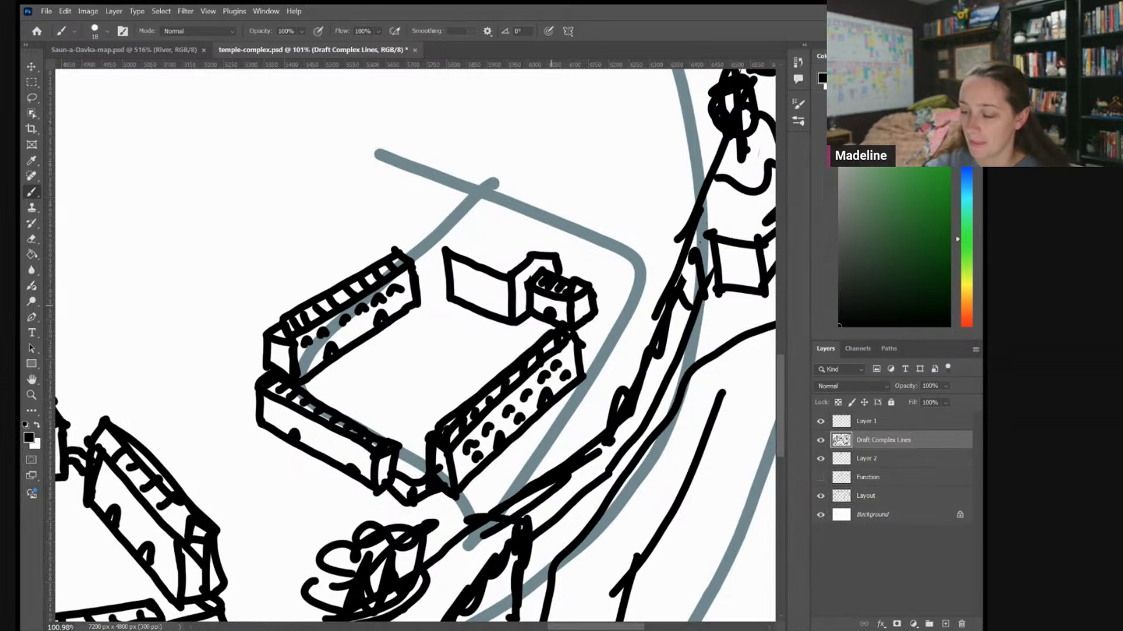
Draw the sloping roof outline of the fourth building and fill it with diagonal hatching
mouse_move(441, 249)
mouse_down()
mouse_move(469, 226)
mouse_move(531, 256)
mouse_up()
drag(471, 225, 549, 251)
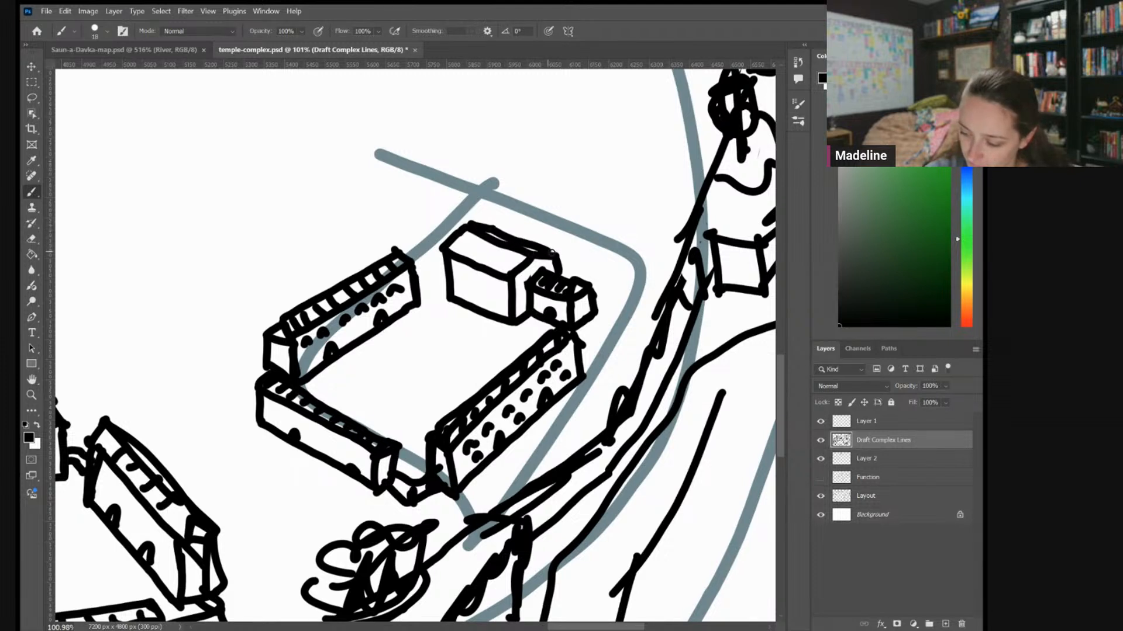
drag(454, 248, 472, 237)
mouse_move(463, 251)
mouse_down()
mouse_move(486, 237)
mouse_move(496, 246)
mouse_up()
drag(486, 261, 523, 252)
drag(506, 270, 528, 256)
Add a doorway and windows to the fourth building, and draw short wall sections linking the group's northern gap and western corner
mouse_move(470, 304)
mouse_down()
mouse_move(473, 289)
mouse_move(485, 307)
mouse_move(468, 278)
mouse_move(490, 286)
mouse_up()
drag(494, 287, 503, 289)
mouse_move(418, 286)
mouse_down()
mouse_move(450, 284)
mouse_move(435, 264)
mouse_move(448, 262)
mouse_up()
mouse_move(263, 378)
mouse_down()
mouse_move(250, 397)
mouse_move(273, 369)
mouse_move(254, 404)
mouse_up()
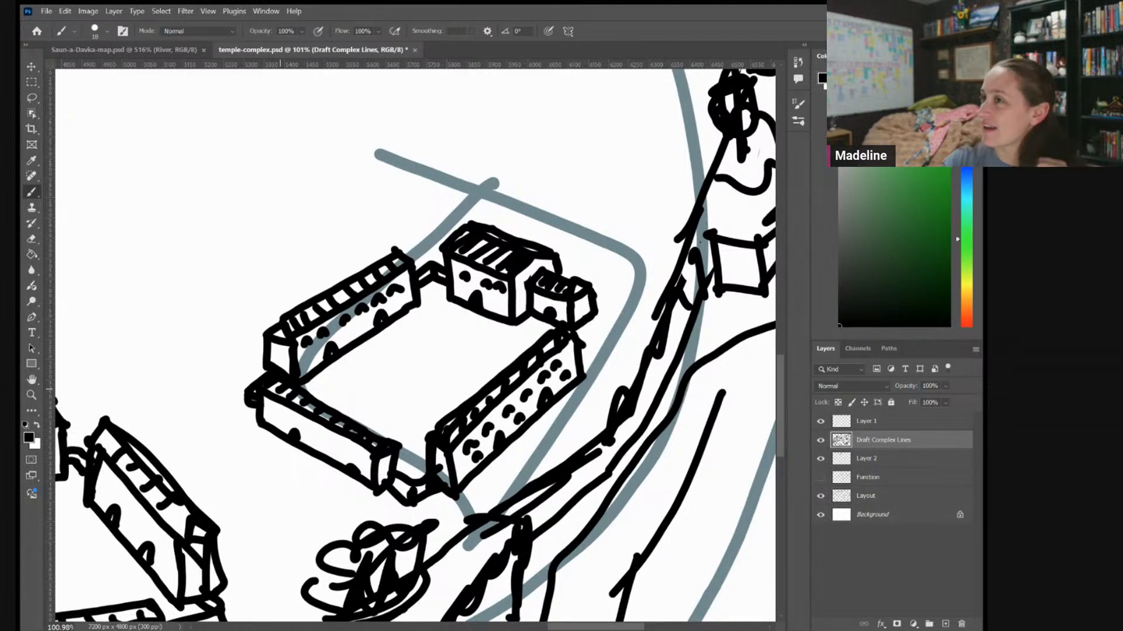
Add a new layer beneath Draft Complex Lines and name it Draft Scaping
scroll(657, 298, down, 6)
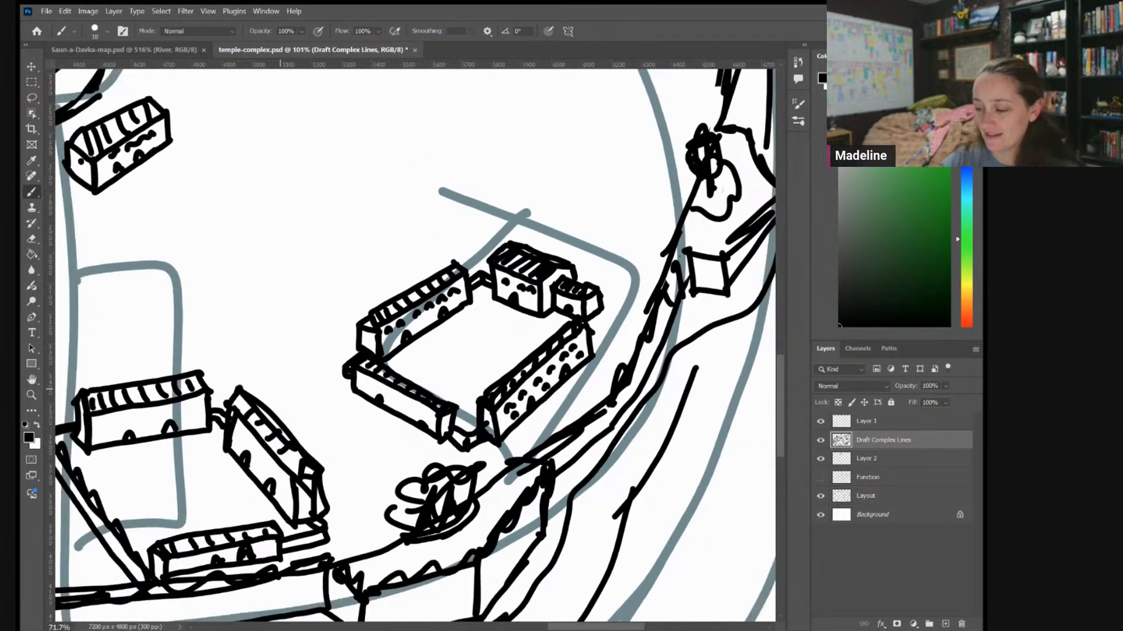
scroll(741, 339, down, 5)
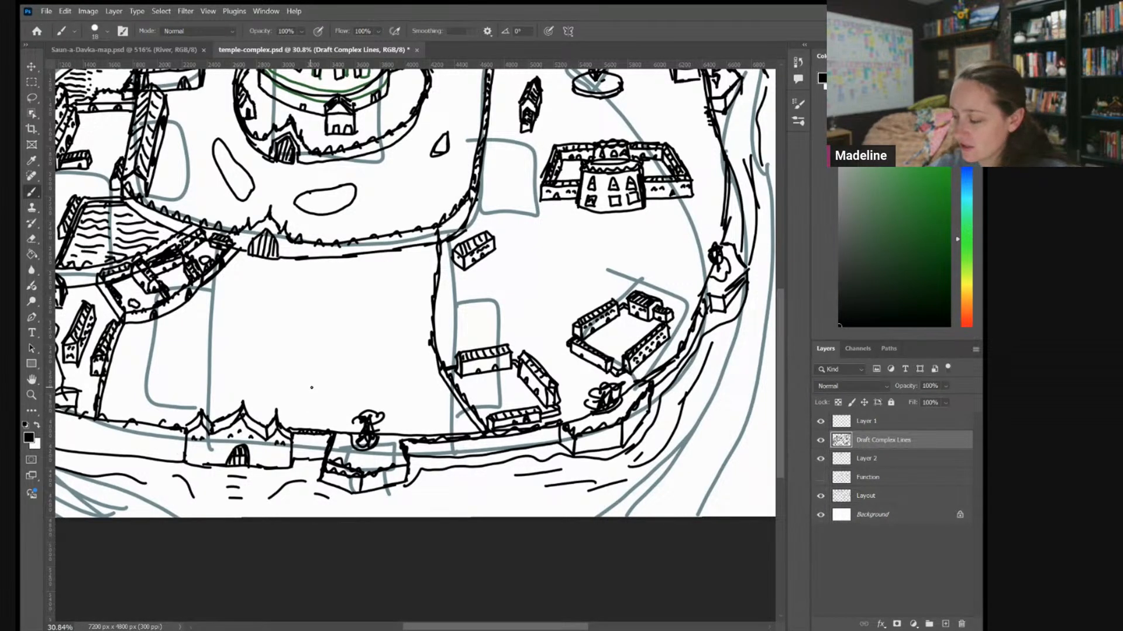
scroll(328, 389, down, 2)
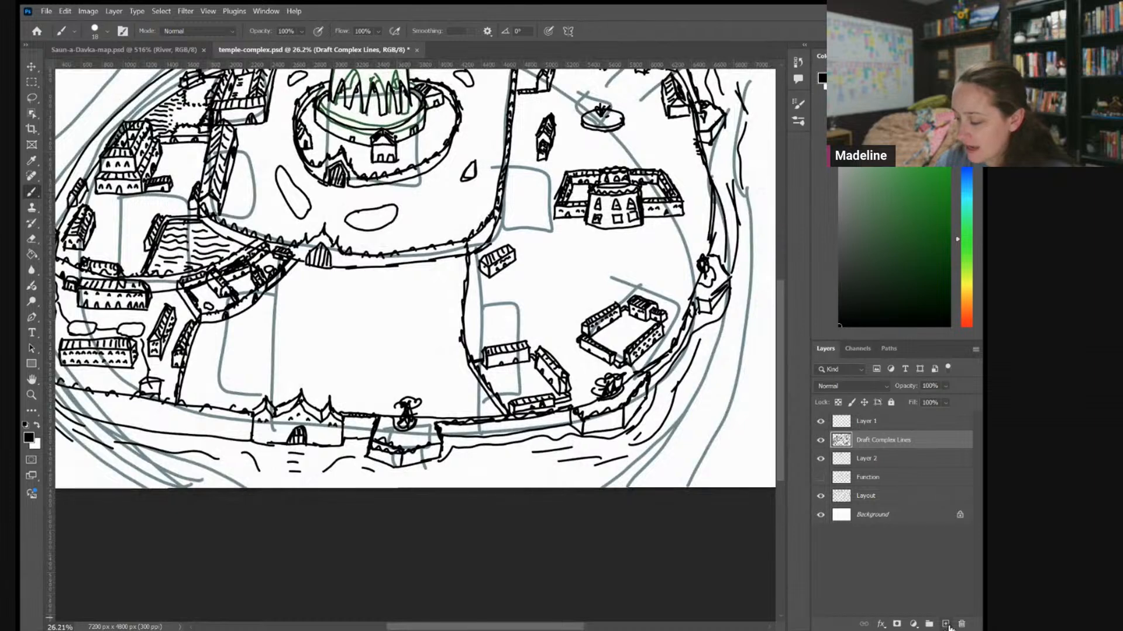
click(946, 624)
drag(909, 443, 909, 465)
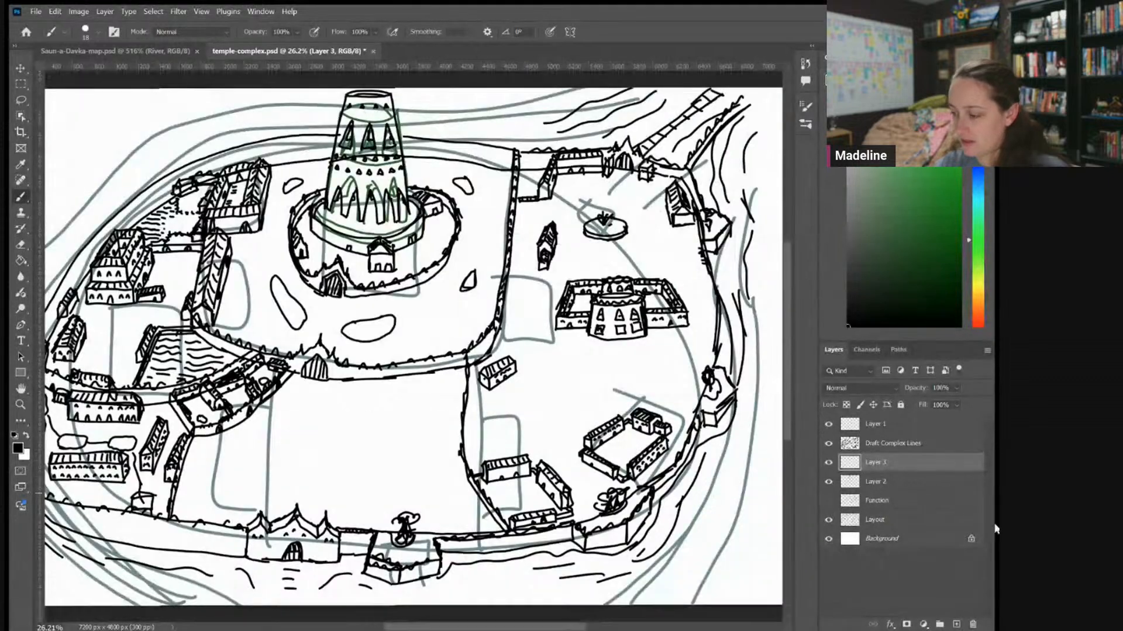
key(space)
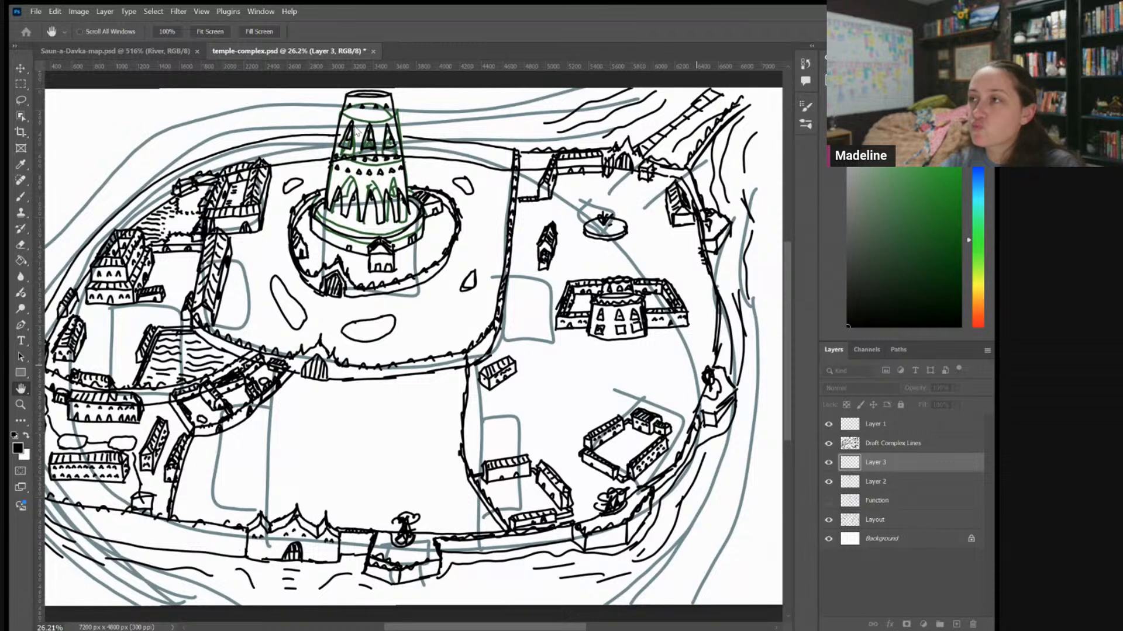
text(Draft Scaping)
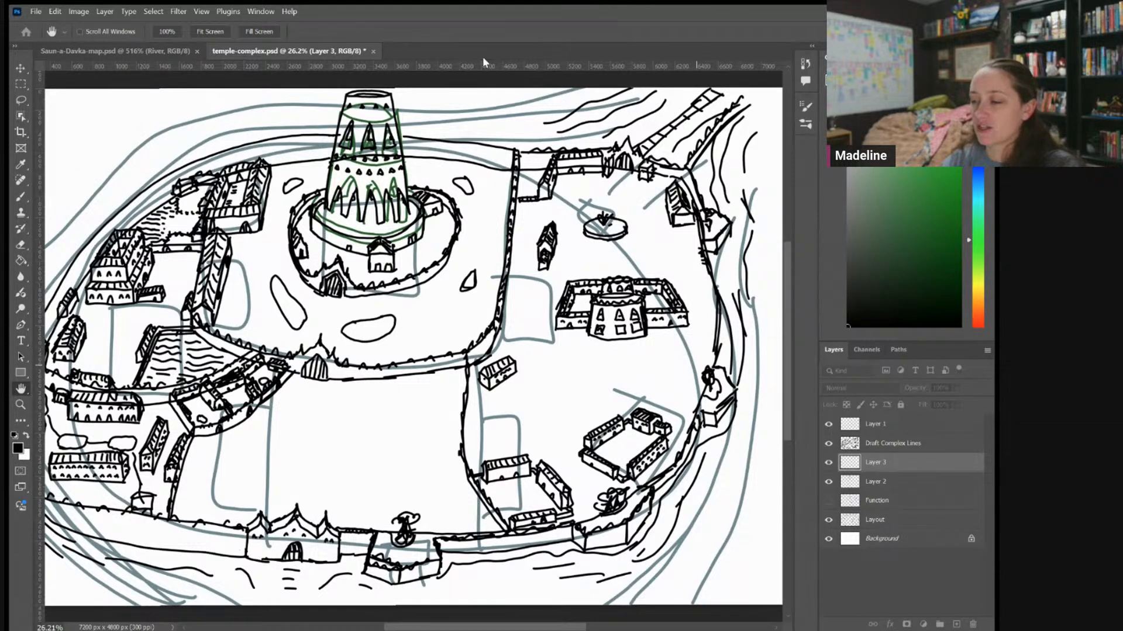
key(Return)
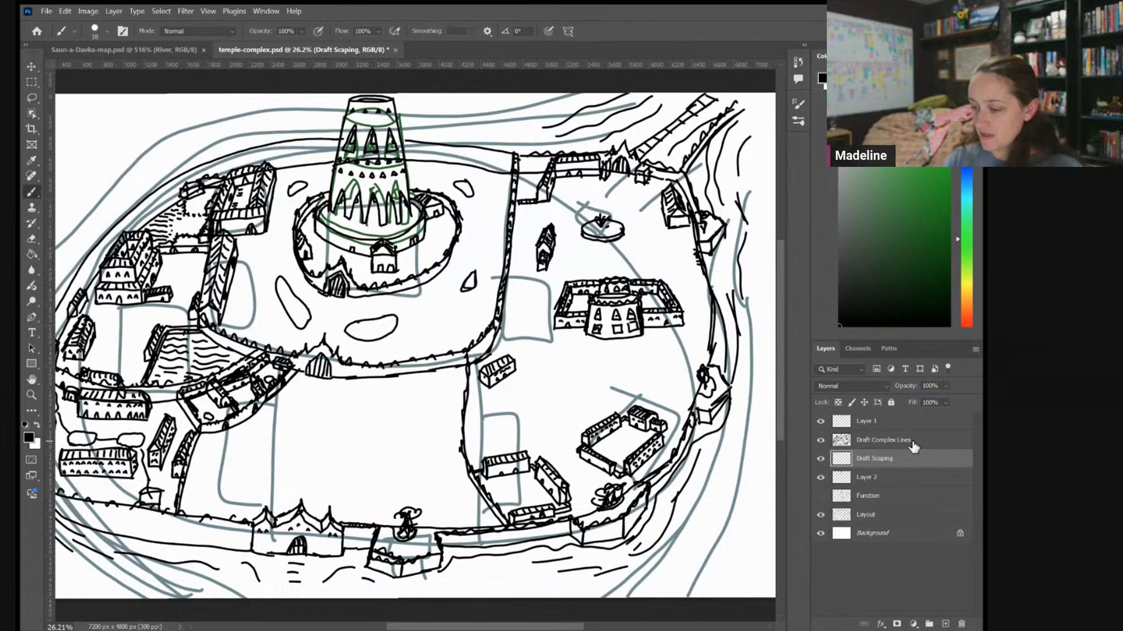
Sample the beige road colour from Saun-a-Davka-map.psd and return to temple-complex.psd
scroll(563, 271, down, 2)
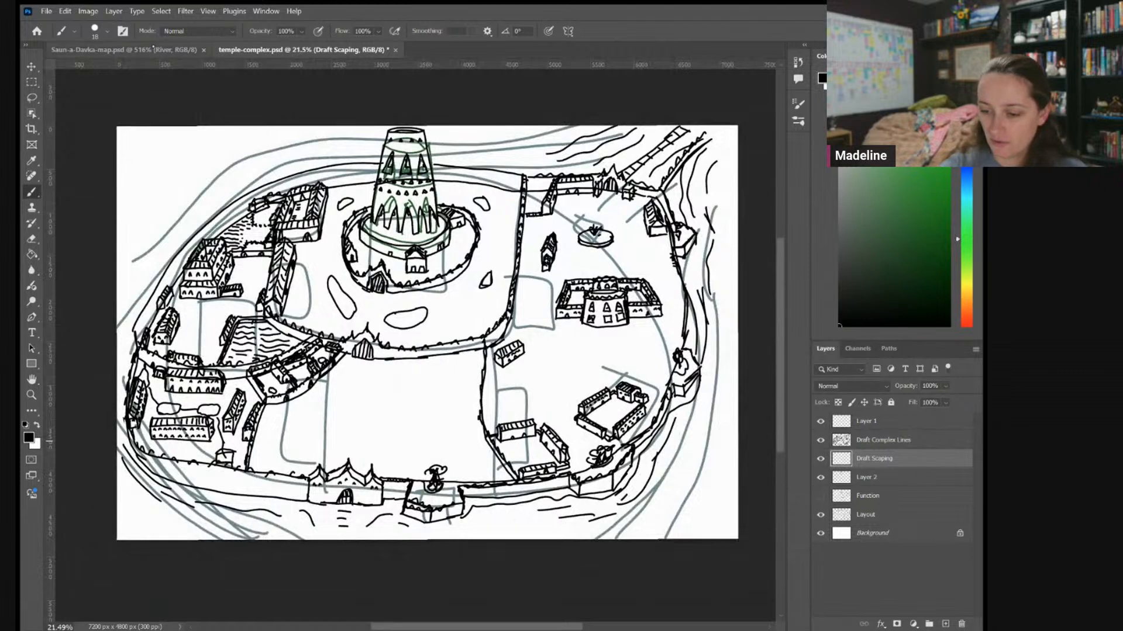
click(123, 50)
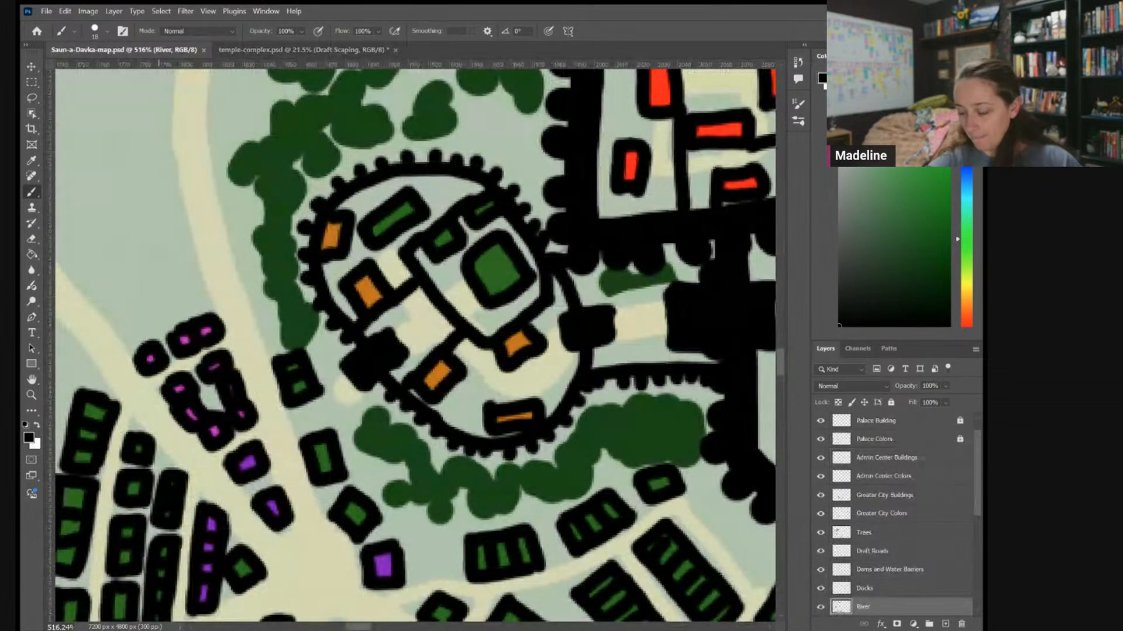
scroll(506, 222, down, 3)
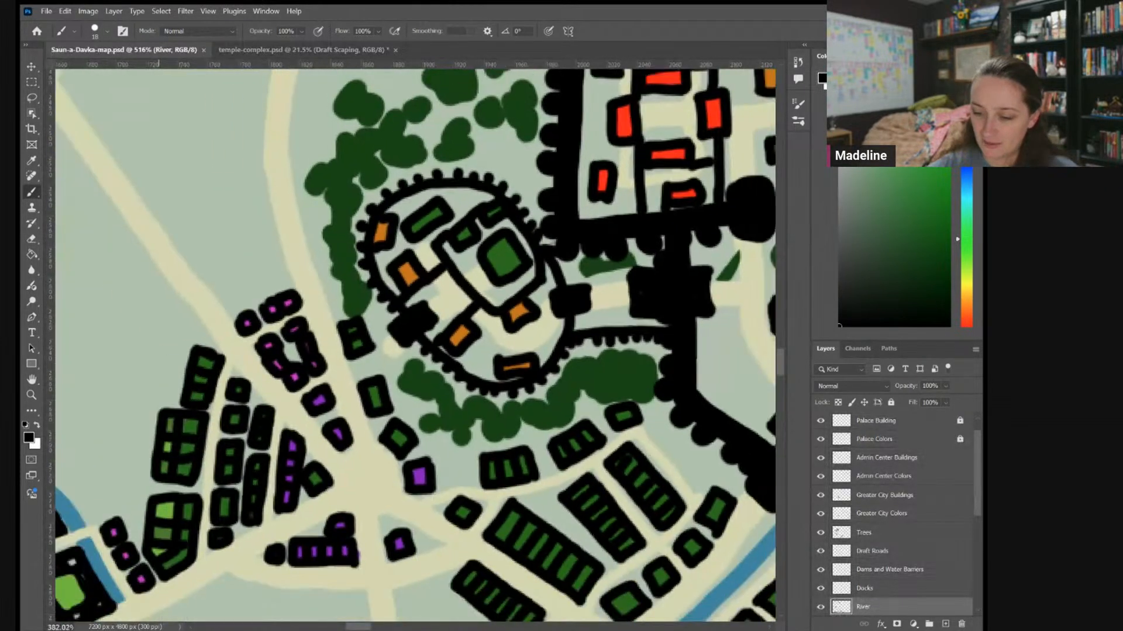
key(i)
click(291, 176)
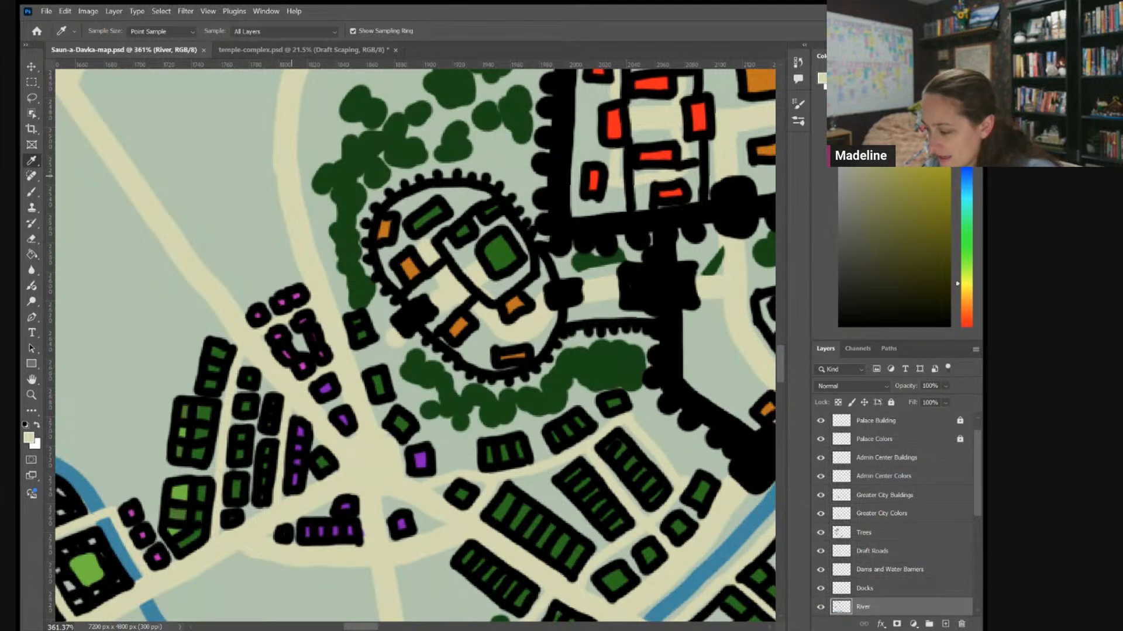
click(301, 50)
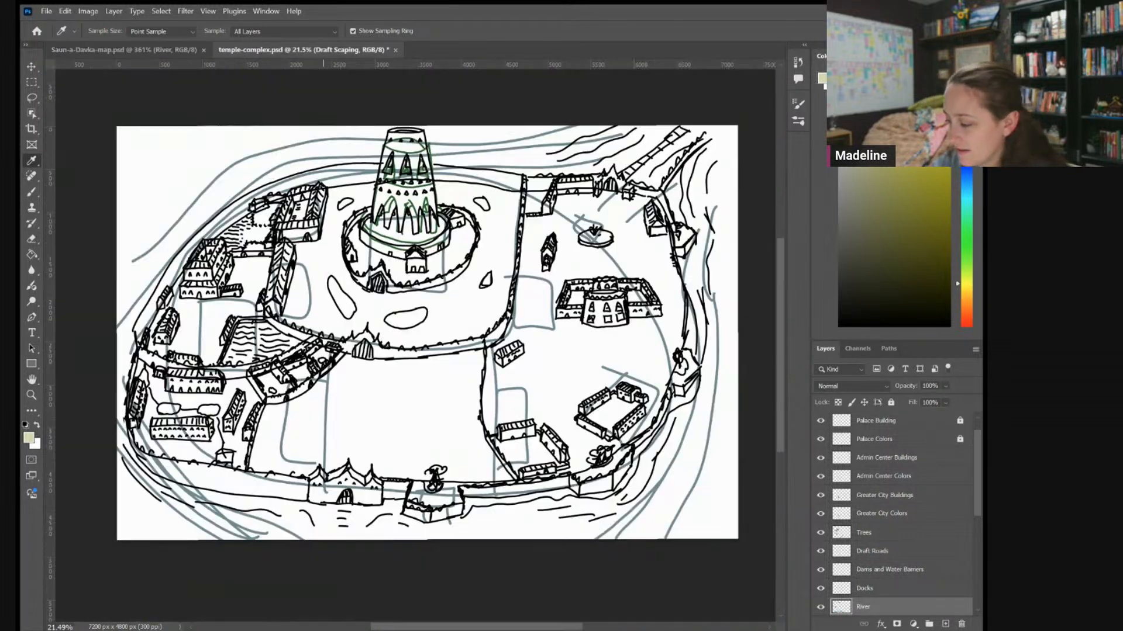
With a larger brush, paint beige paths around the tower base inside its round wall and a patch outside the enclosure's gate
key(b)
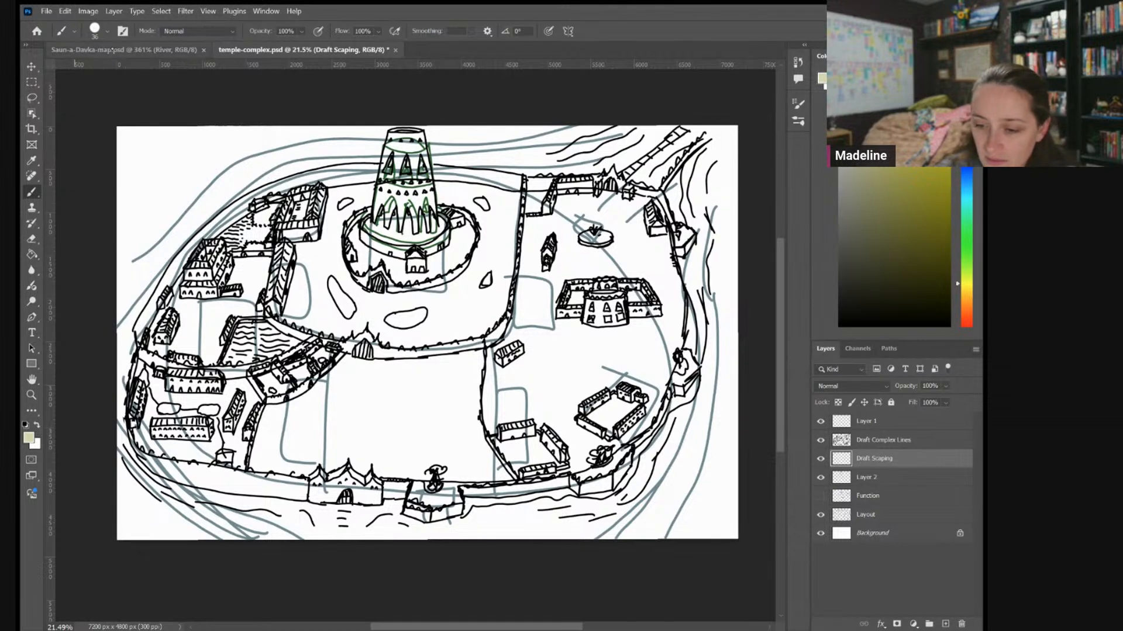
click(106, 31)
drag(105, 71, 107, 70)
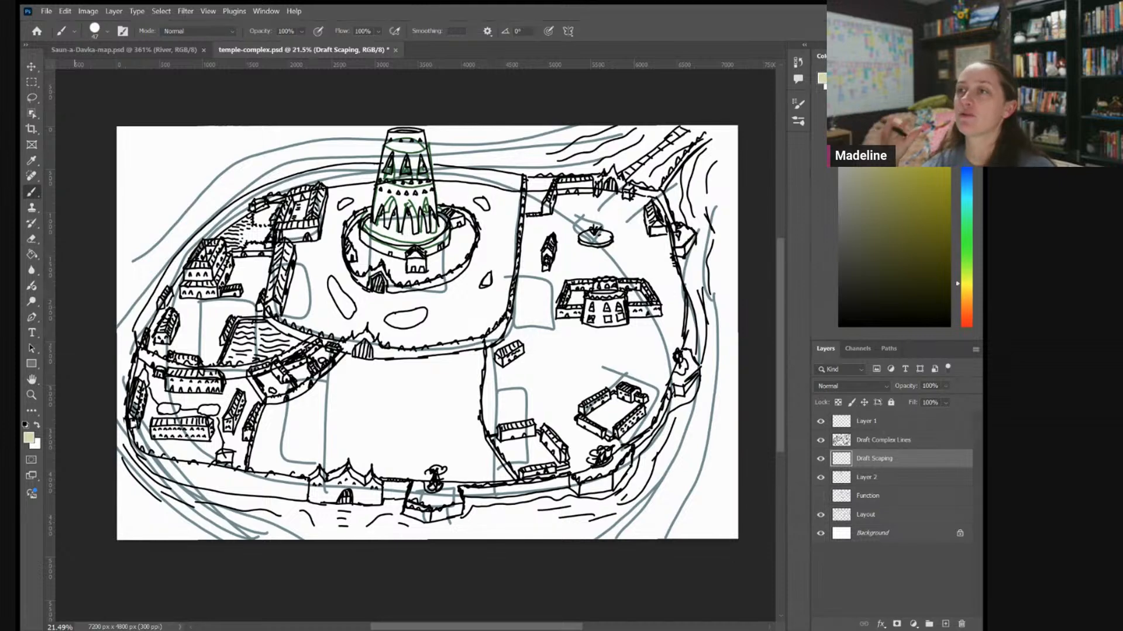
scroll(388, 355, up, 5)
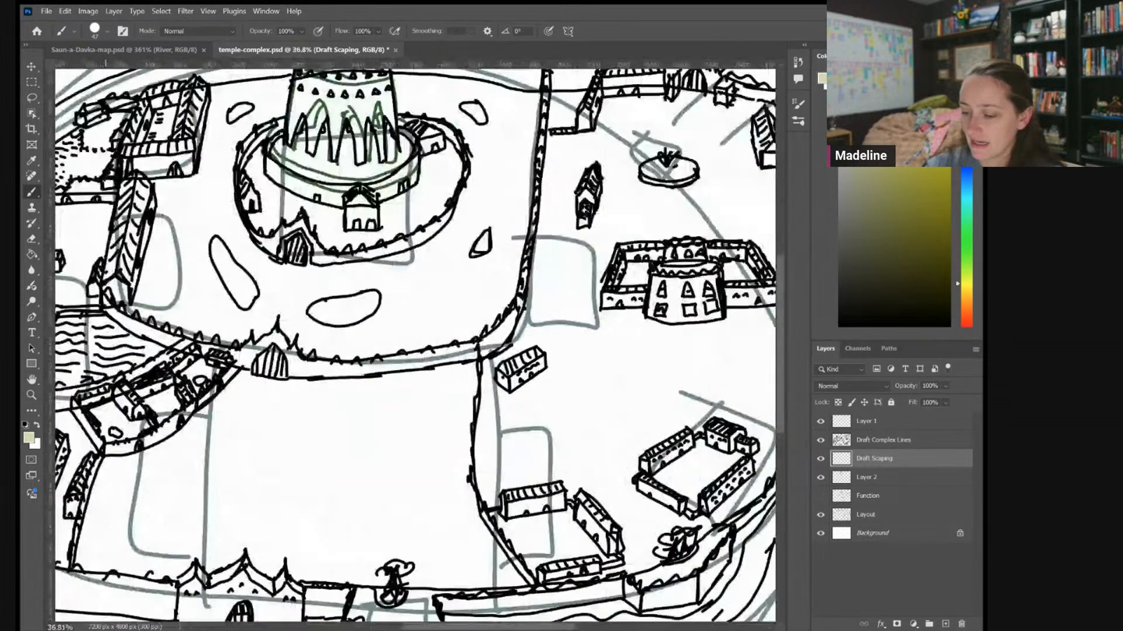
scroll(415, 345, up, 4)
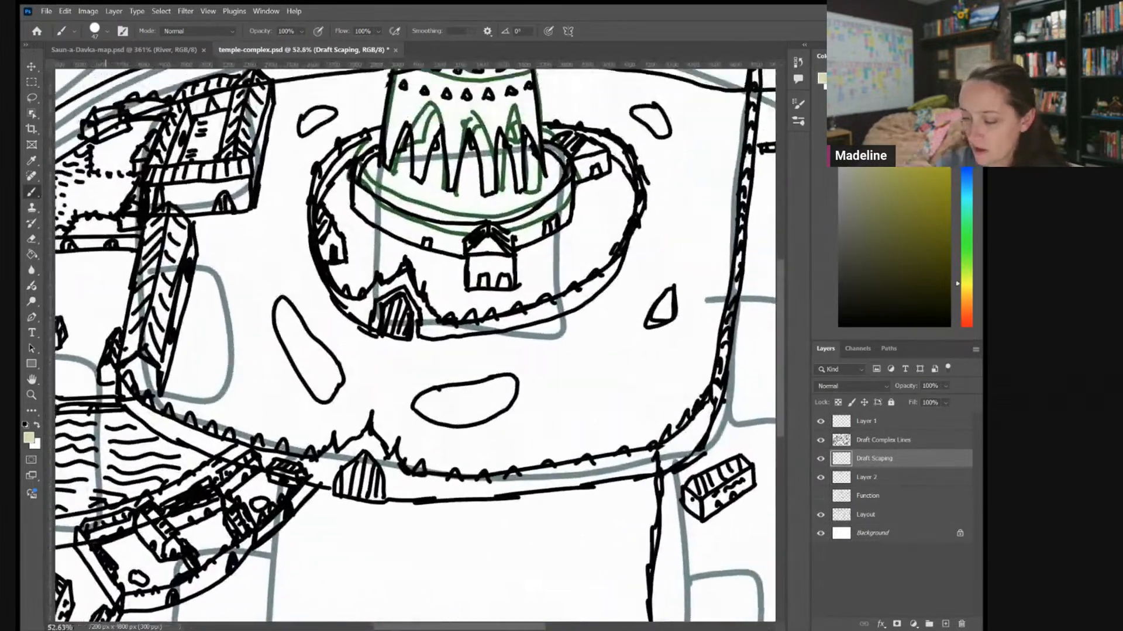
scroll(415, 345, up, 1)
mouse_move(393, 362)
mouse_down()
mouse_move(408, 366)
mouse_move(411, 343)
mouse_move(408, 358)
mouse_up()
mouse_move(428, 276)
mouse_down()
mouse_move(407, 339)
mouse_move(448, 319)
mouse_move(534, 307)
mouse_move(592, 251)
mouse_move(605, 202)
mouse_up()
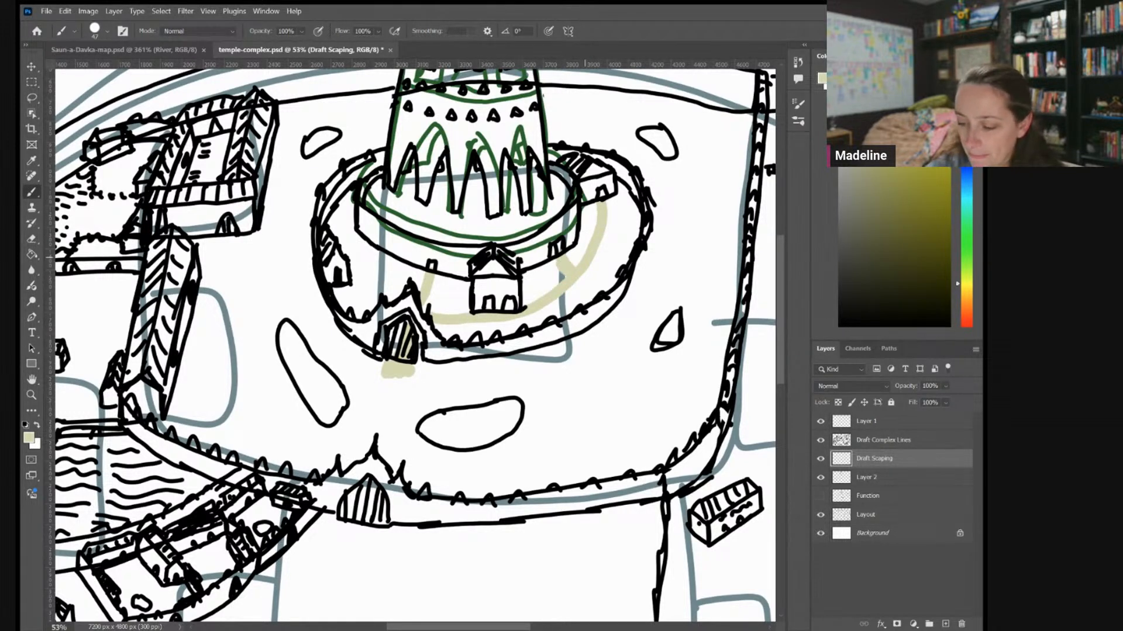
drag(344, 285, 356, 302)
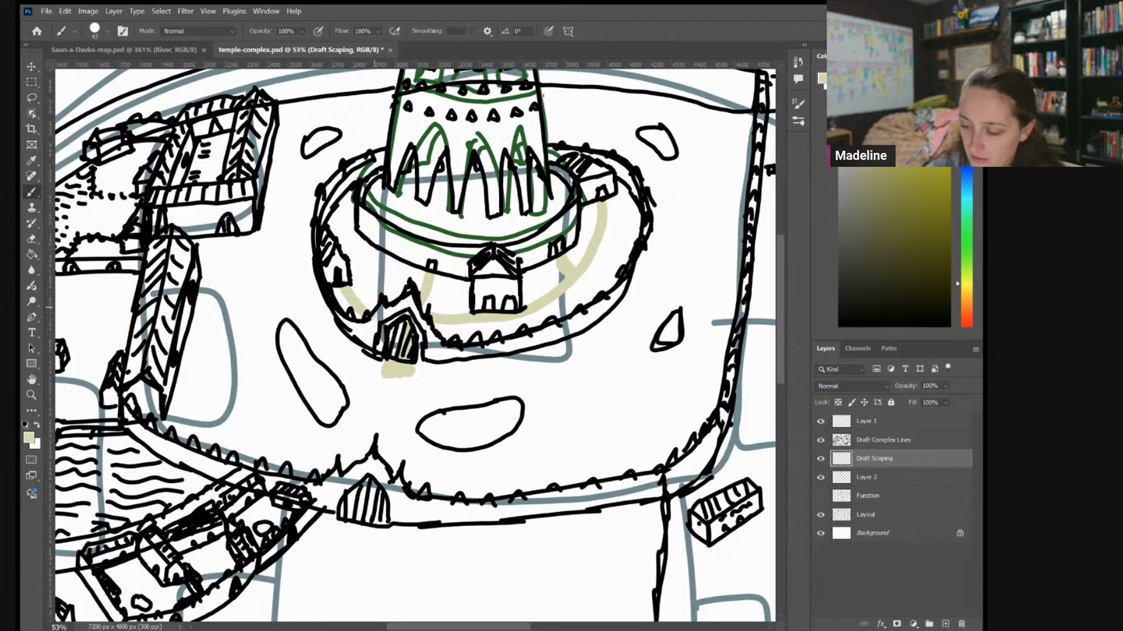
mouse_move(353, 222)
mouse_down()
mouse_move(351, 210)
mouse_move(358, 257)
mouse_move(397, 292)
mouse_move(431, 299)
mouse_move(425, 313)
mouse_move(412, 288)
mouse_move(393, 301)
mouse_move(393, 356)
mouse_move(426, 303)
mouse_up()
Paint beige paths around the two irregular plots south of the tower enclosure
mouse_move(310, 275)
mouse_down()
mouse_move(311, 318)
mouse_move(333, 368)
mouse_move(351, 396)
mouse_move(379, 398)
mouse_move(398, 372)
mouse_move(383, 333)
mouse_move(310, 273)
mouse_up()
mouse_move(538, 350)
mouse_down()
mouse_move(450, 384)
mouse_move(455, 412)
mouse_move(549, 408)
mouse_up()
drag(550, 356, 556, 360)
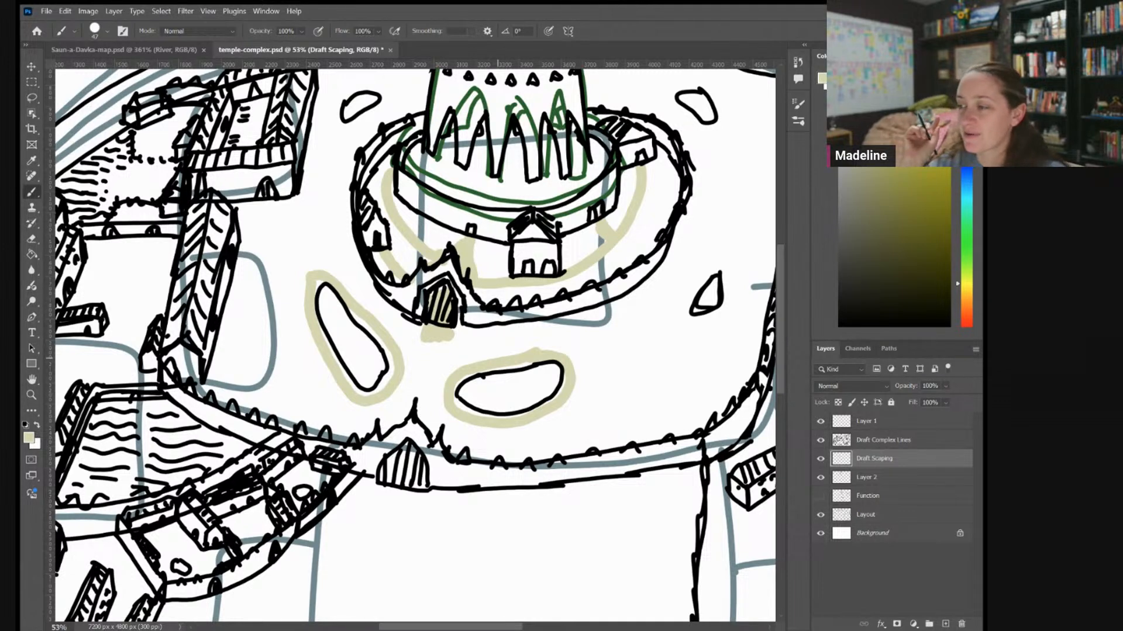
Fill the ground between the two plots and both gates with beige, including the opening of the southern gate
mouse_move(449, 341)
mouse_down()
mouse_move(456, 365)
mouse_move(453, 330)
mouse_move(458, 356)
mouse_move(481, 362)
mouse_up()
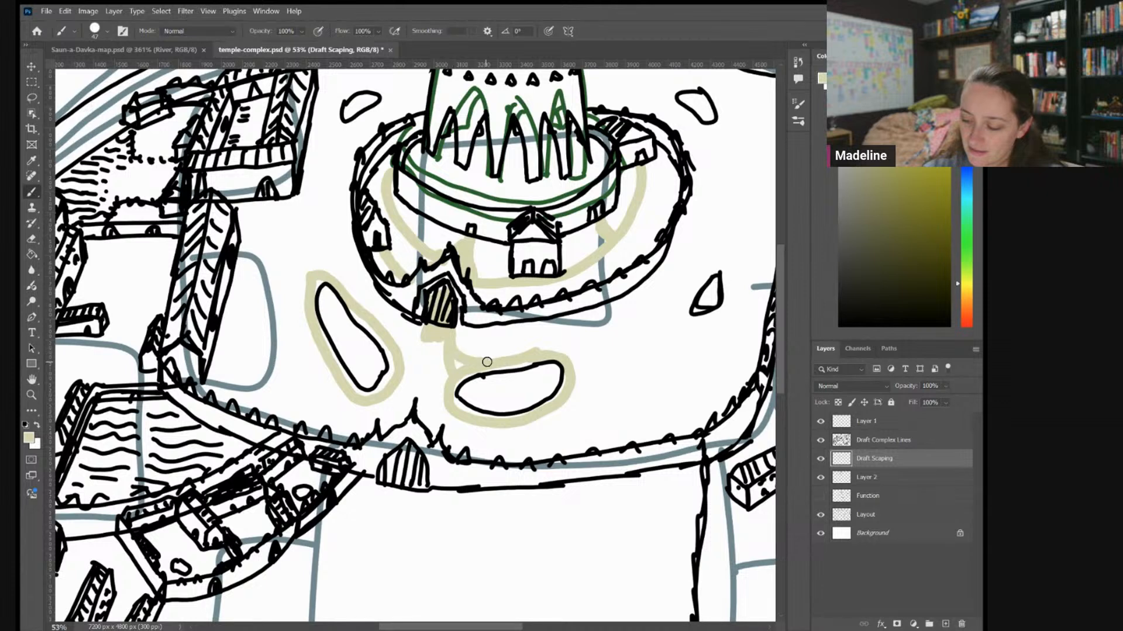
mouse_move(391, 344)
mouse_down()
mouse_move(420, 335)
mouse_move(405, 367)
mouse_move(431, 358)
mouse_move(442, 376)
mouse_up()
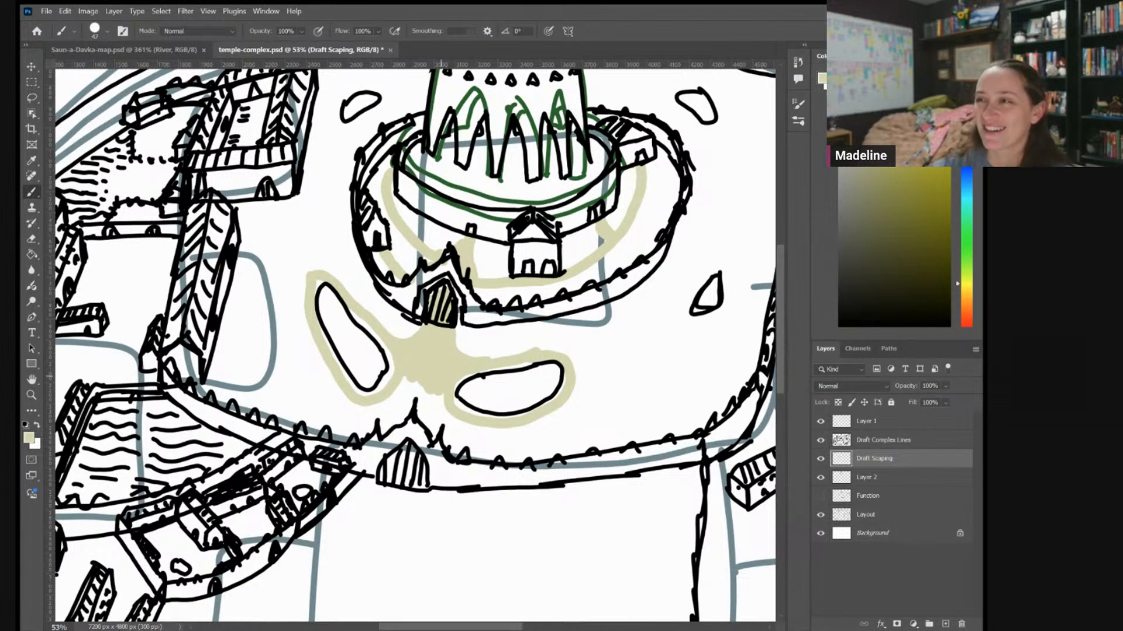
mouse_move(399, 462)
mouse_down()
mouse_move(426, 481)
mouse_move(390, 478)
mouse_up()
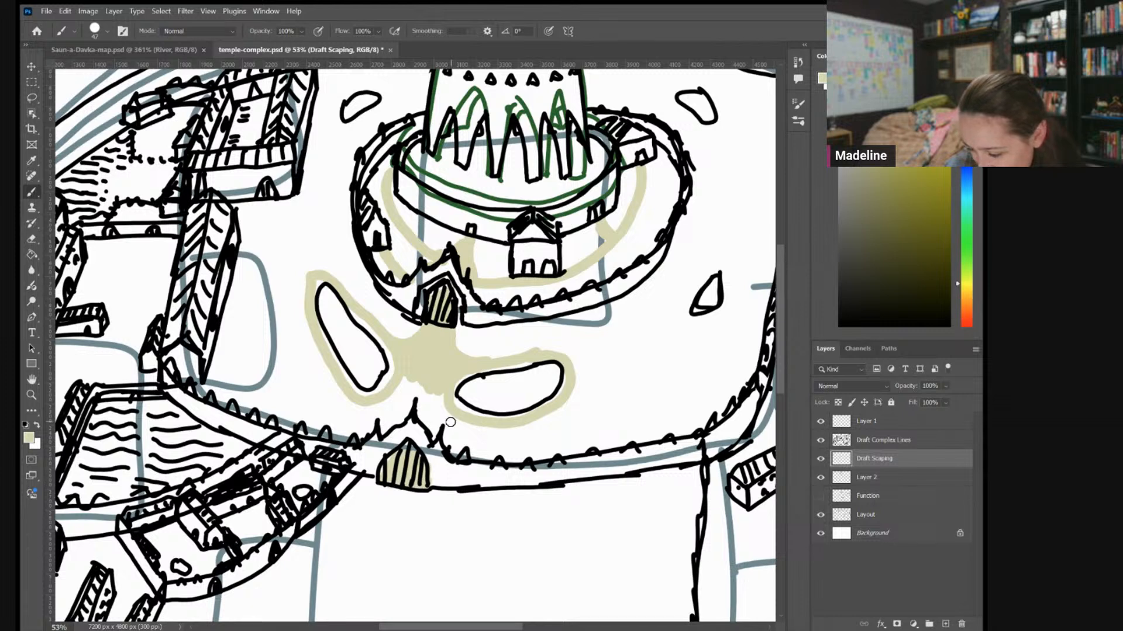
mouse_move(436, 432)
mouse_down()
mouse_move(547, 415)
mouse_move(574, 375)
mouse_move(564, 356)
mouse_move(537, 352)
mouse_move(475, 362)
mouse_up()
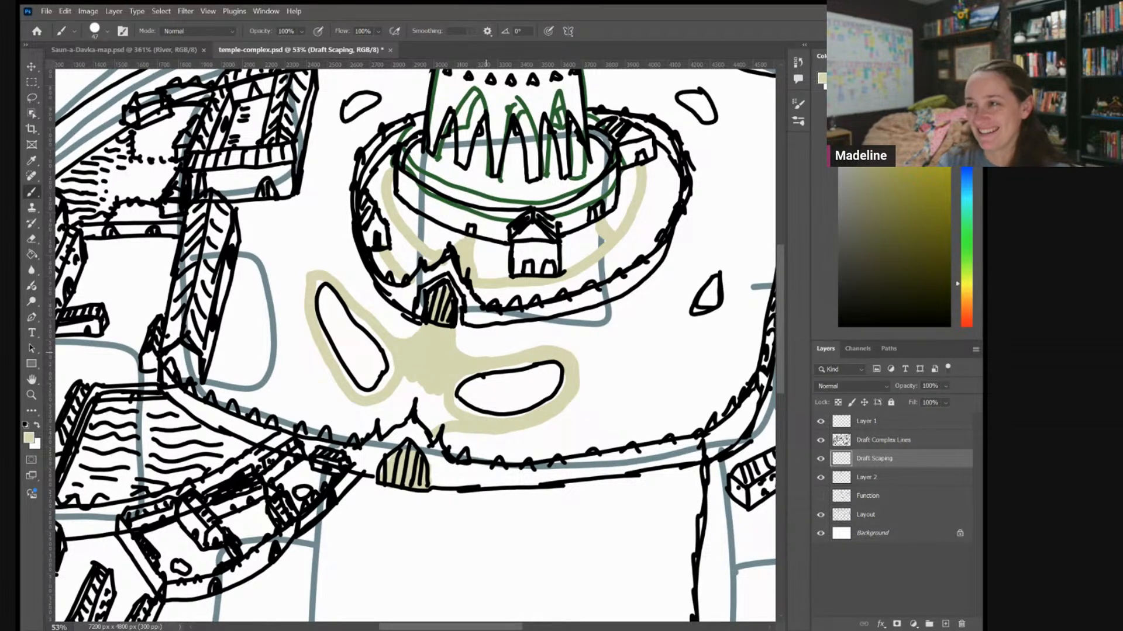
mouse_move(399, 347)
mouse_down()
mouse_move(335, 279)
mouse_move(314, 274)
mouse_move(305, 311)
mouse_move(346, 395)
mouse_move(363, 408)
mouse_move(409, 367)
mouse_move(366, 409)
mouse_move(397, 421)
mouse_move(405, 394)
mouse_move(386, 397)
mouse_move(411, 389)
mouse_move(388, 407)
mouse_move(418, 402)
mouse_move(419, 413)
mouse_move(415, 379)
mouse_move(442, 386)
mouse_up()
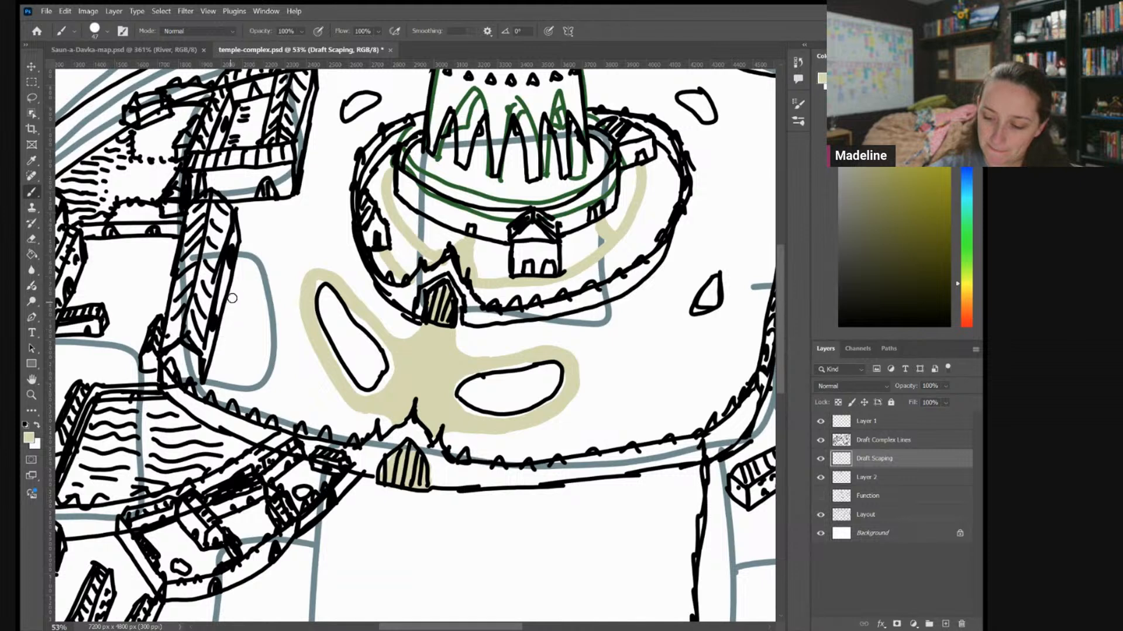
Paint beige paths from the doors of the western buildings to the path around the nearer plot
drag(242, 264, 228, 330)
drag(268, 203, 238, 219)
drag(243, 269, 263, 217)
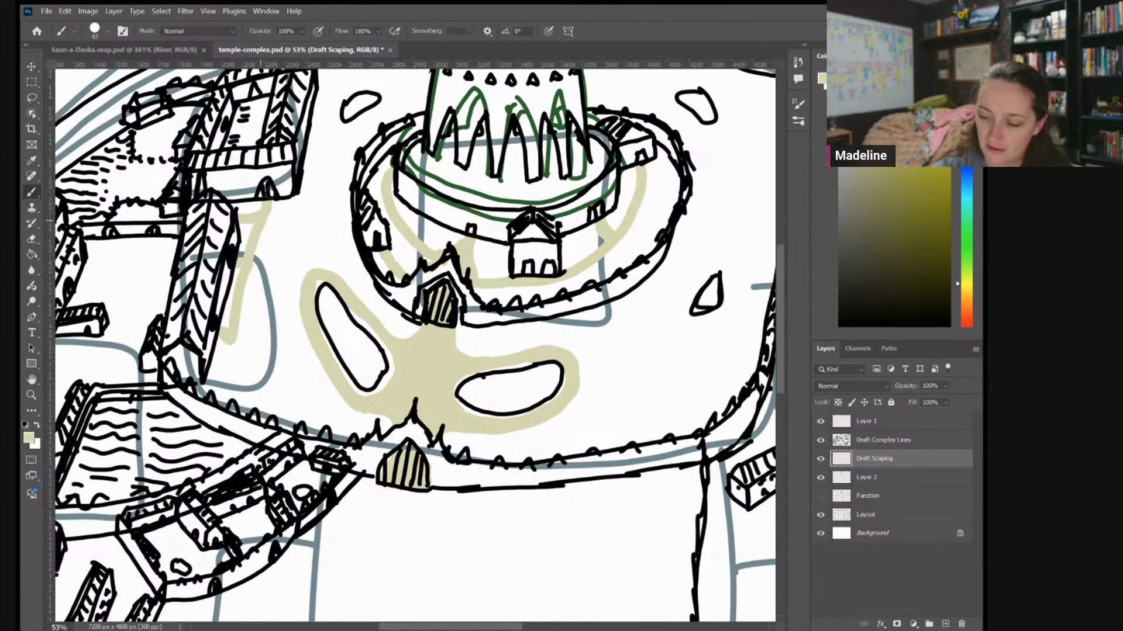
mouse_move(309, 279)
mouse_down()
mouse_move(291, 256)
mouse_move(265, 237)
mouse_move(268, 206)
mouse_move(309, 276)
mouse_up()
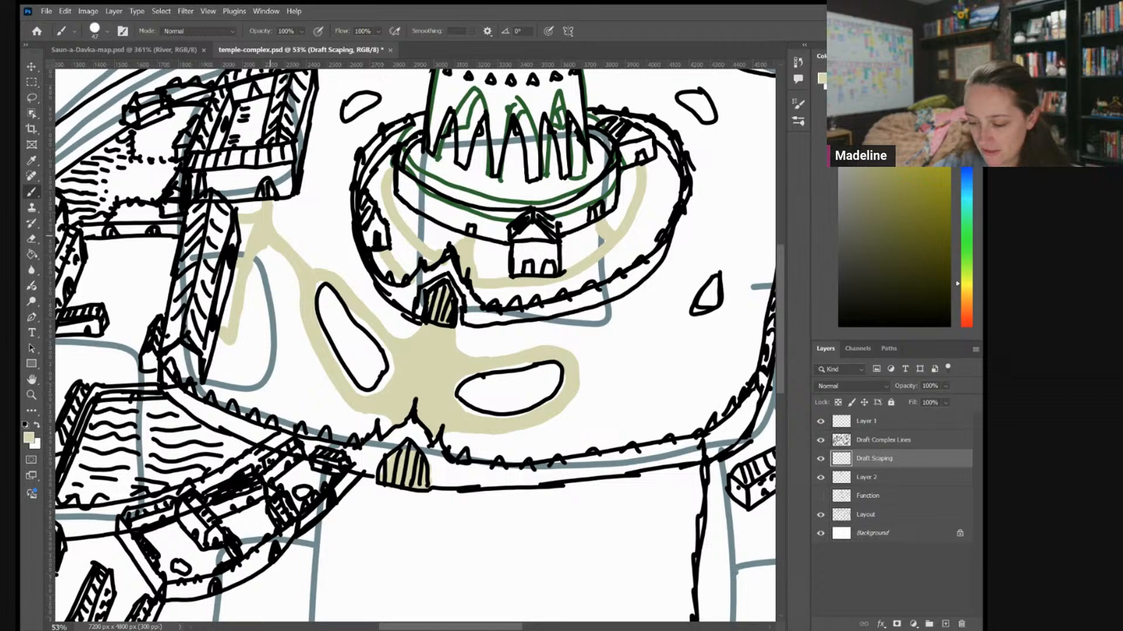
Paint a beige path from the western buildings around the tower enclosure's north side, circling both small northern plots and continuing down the east side
drag(270, 236, 296, 353)
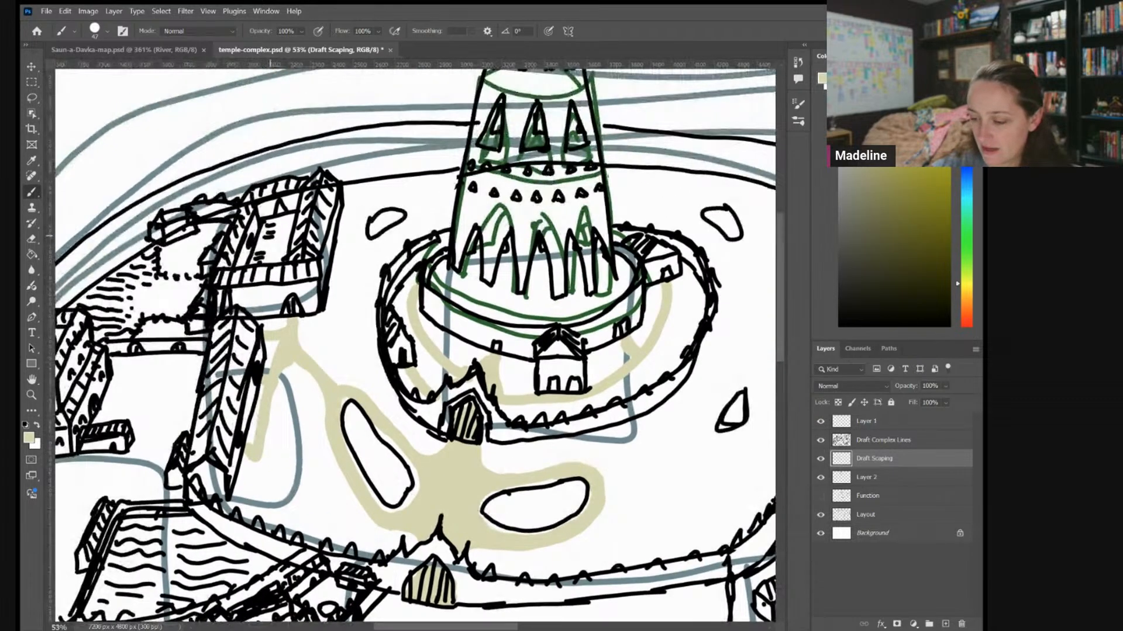
drag(693, 485, 517, 397)
mouse_move(200, 159)
mouse_down()
mouse_move(222, 113)
mouse_move(194, 122)
mouse_move(188, 148)
mouse_move(206, 150)
mouse_move(176, 215)
mouse_move(171, 297)
mouse_up()
mouse_move(126, 255)
mouse_down()
mouse_move(168, 230)
mouse_move(216, 146)
mouse_move(274, 117)
mouse_up()
mouse_move(433, 110)
mouse_down()
mouse_move(549, 118)
mouse_move(570, 131)
mouse_move(566, 157)
mouse_move(512, 122)
mouse_move(449, 114)
mouse_up()
drag(563, 153, 560, 290)
drag(571, 163, 564, 296)
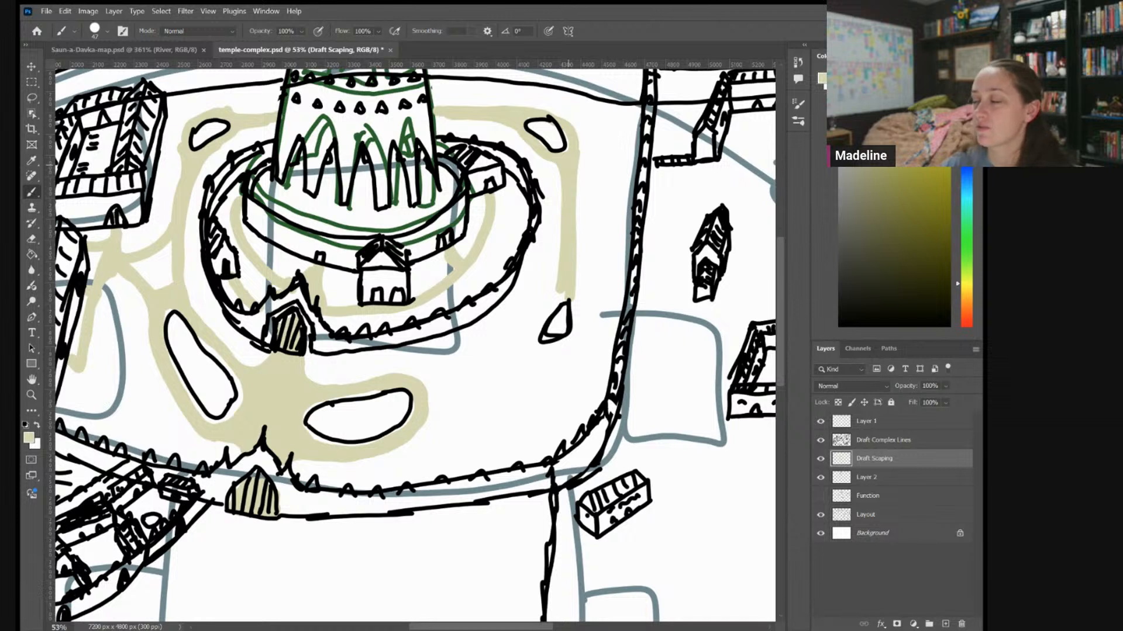
Continue the beige path around the small southeastern plot to the southern plot, and add a curved loop along the southeastern wall
mouse_move(563, 286)
mouse_down()
mouse_move(521, 343)
mouse_move(538, 352)
mouse_move(567, 335)
mouse_move(573, 304)
mouse_move(569, 347)
mouse_move(530, 351)
mouse_move(565, 292)
mouse_move(506, 355)
mouse_move(430, 389)
mouse_move(406, 382)
mouse_move(455, 376)
mouse_move(525, 333)
mouse_move(532, 349)
mouse_move(426, 404)
mouse_up()
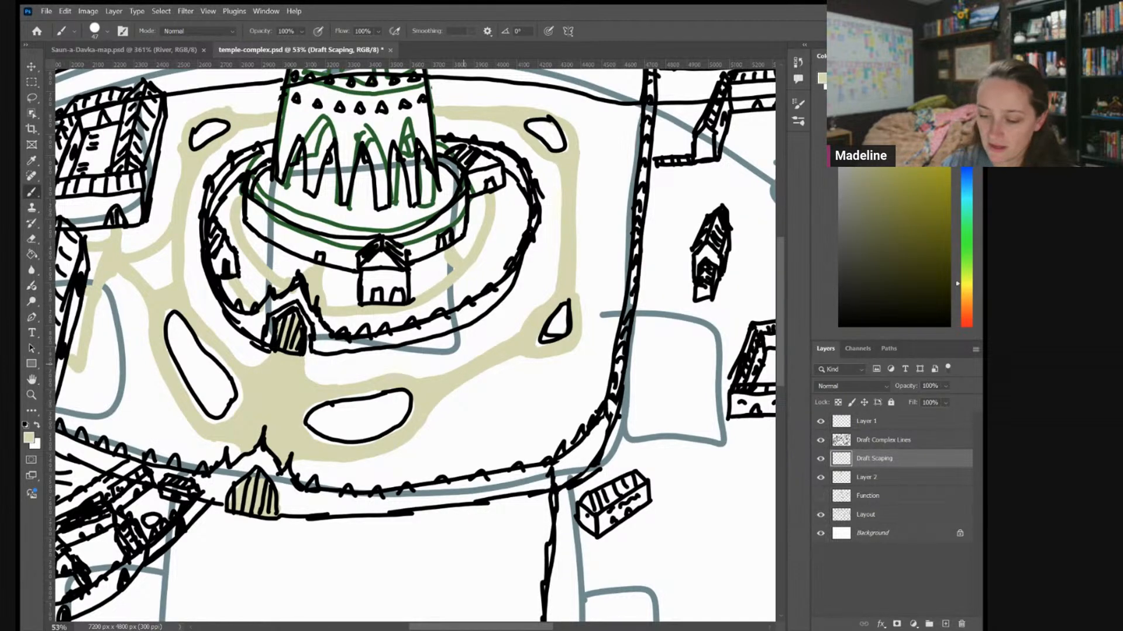
scroll(619, 370, down, 2)
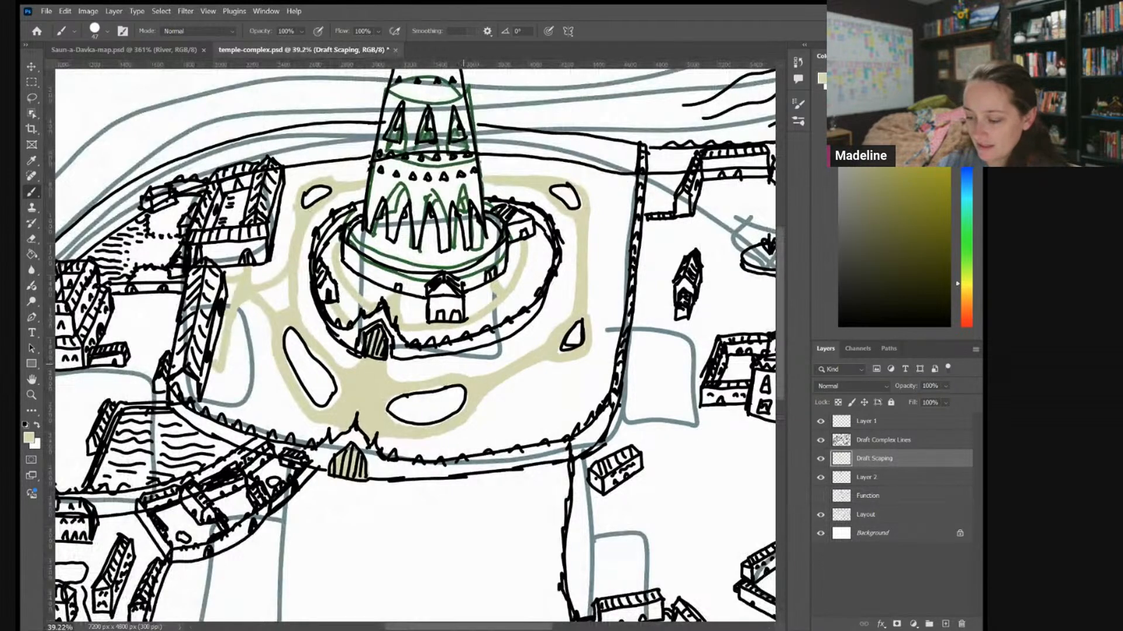
mouse_move(587, 353)
mouse_down()
mouse_move(570, 403)
mouse_move(490, 433)
mouse_move(442, 430)
mouse_up()
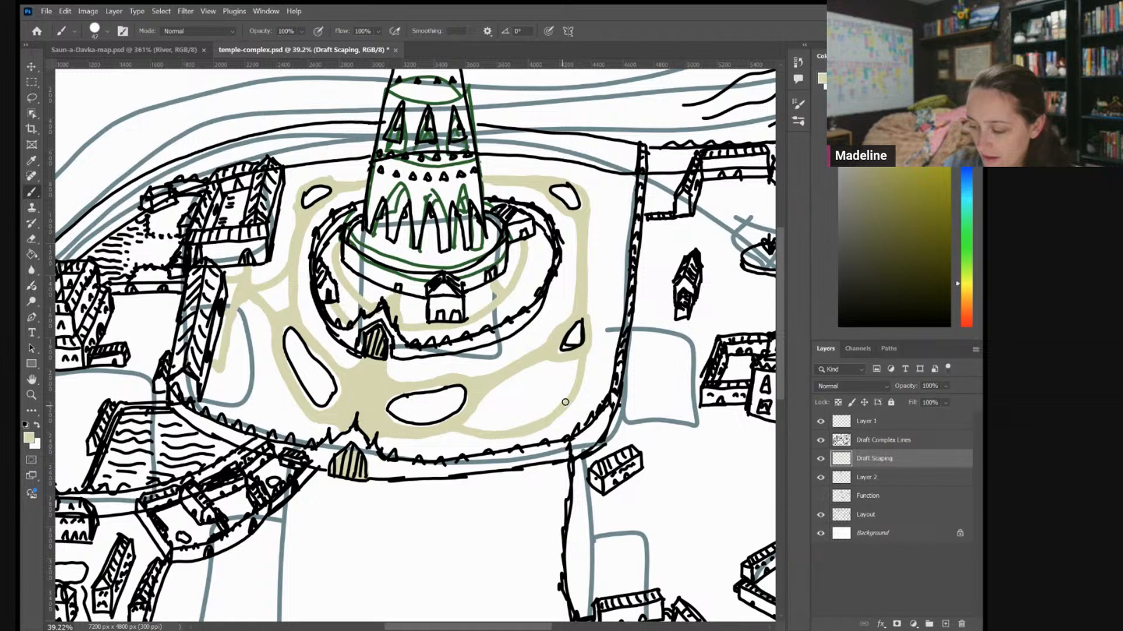
drag(473, 414, 466, 425)
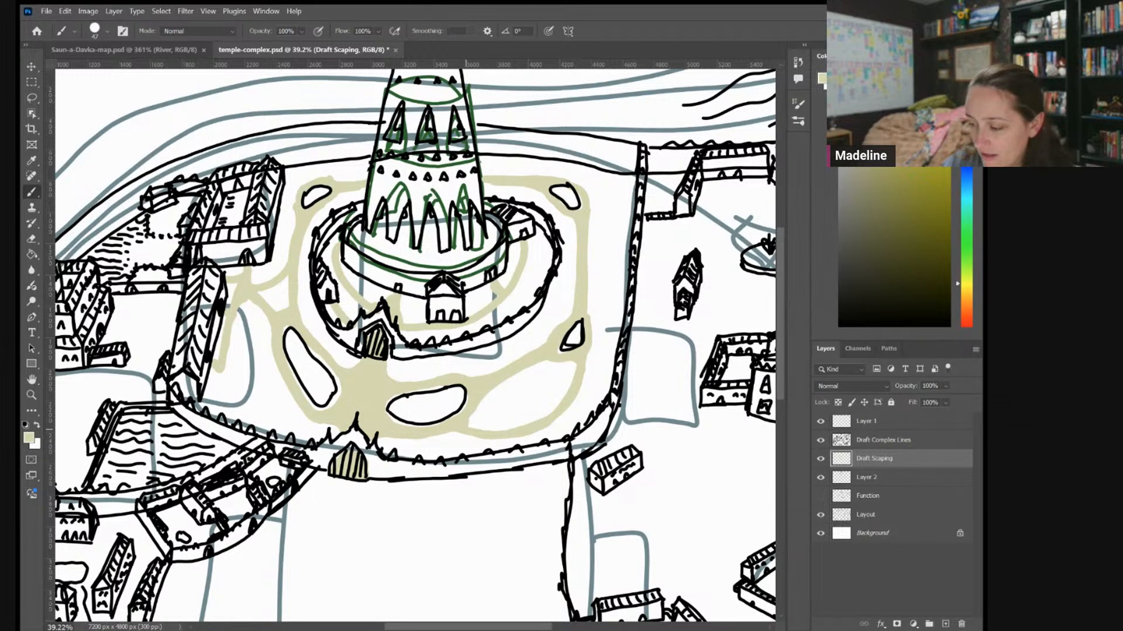
Fill the northwestern building's courtyard with beige and paint paths through the adjoining garden and the arcade to its south
scroll(503, 345, right, 2)
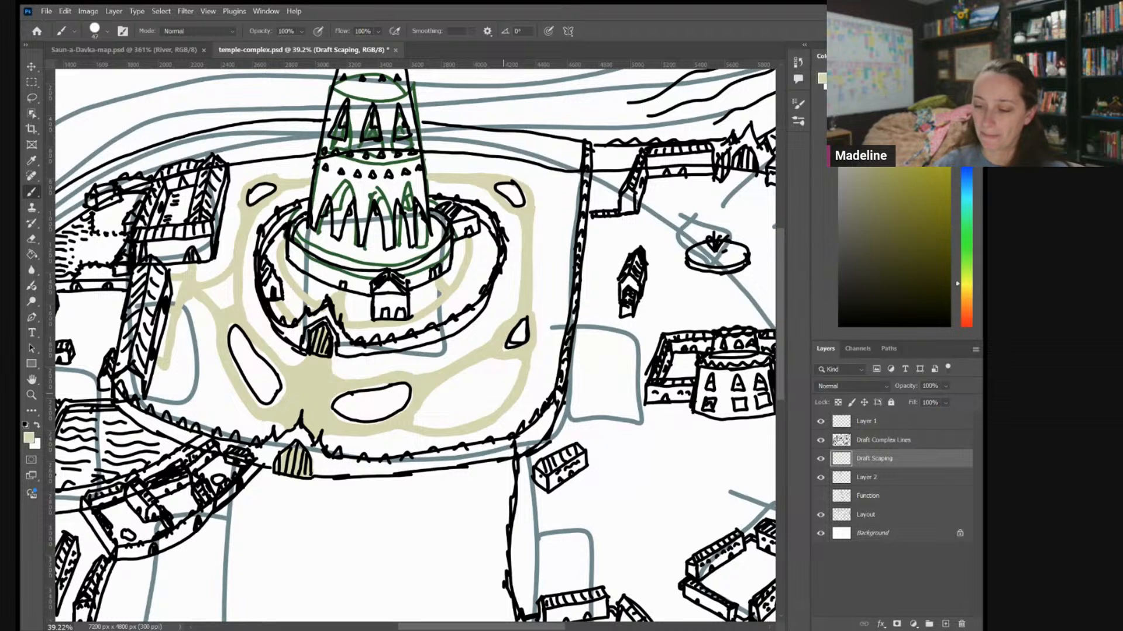
drag(503, 393, 611, 389)
drag(547, 291, 690, 265)
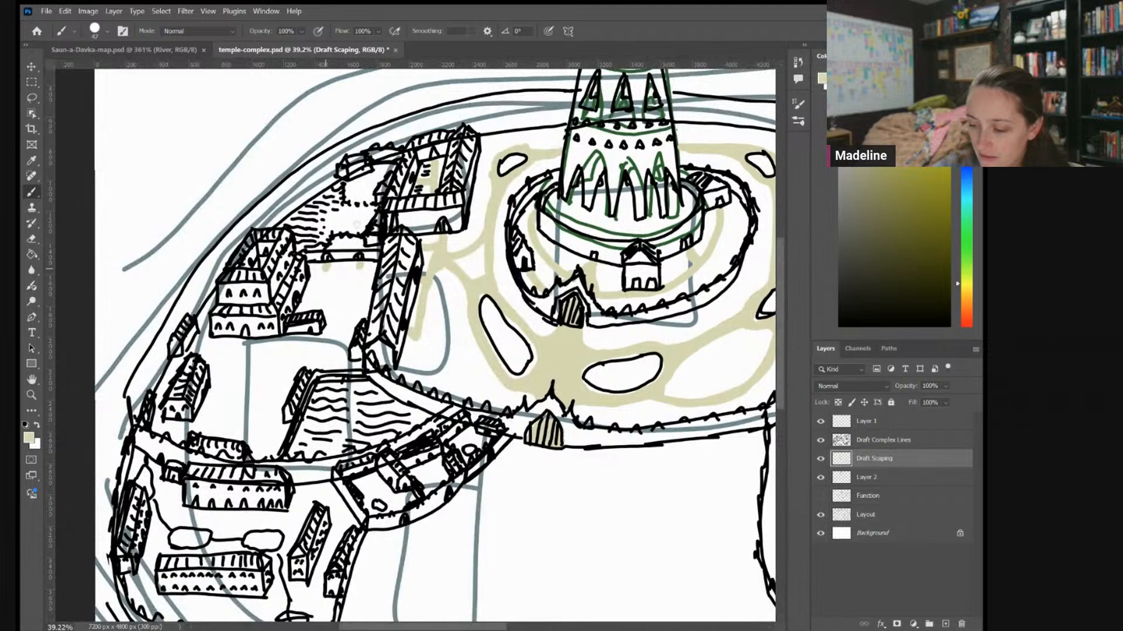
drag(326, 269, 345, 230)
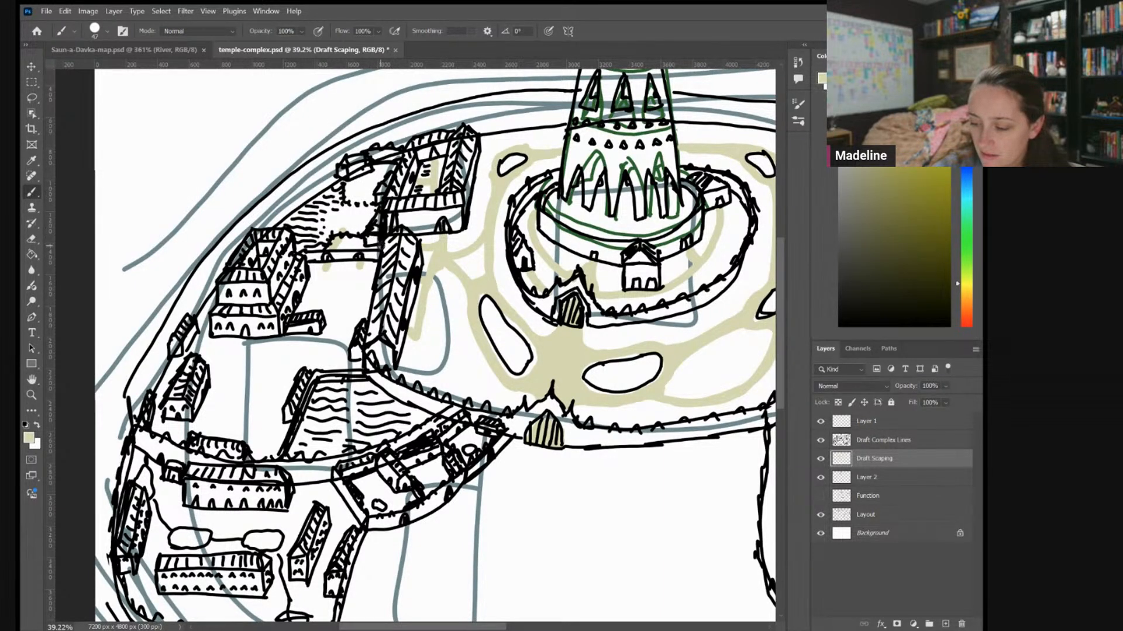
drag(349, 228, 372, 183)
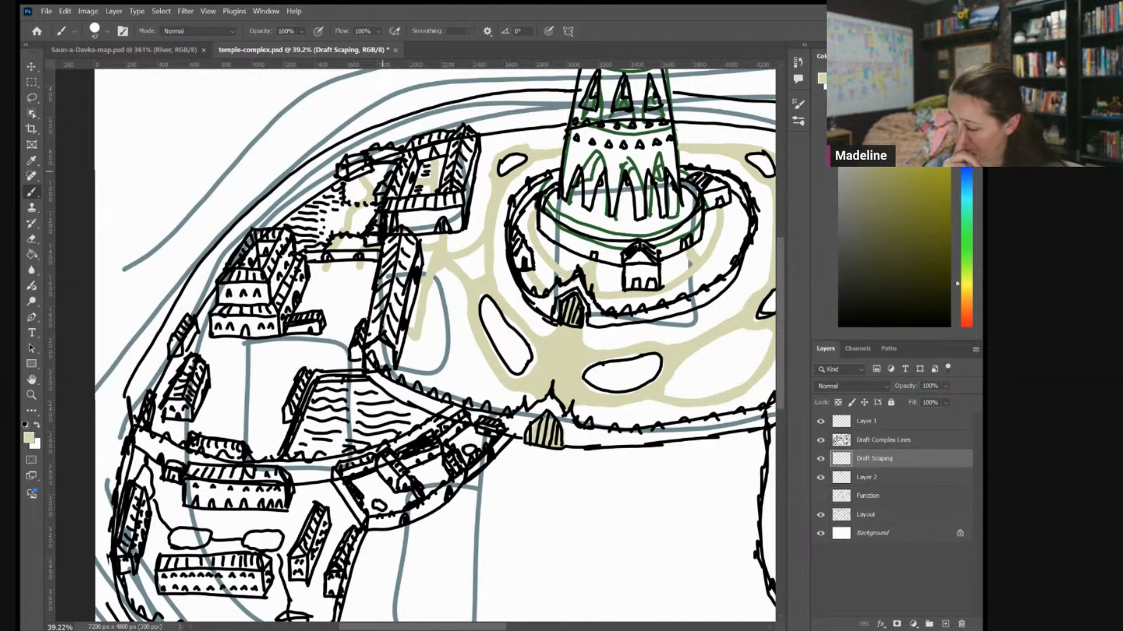
mouse_move(303, 302)
mouse_down()
mouse_move(360, 255)
mouse_move(372, 290)
mouse_move(327, 277)
mouse_up()
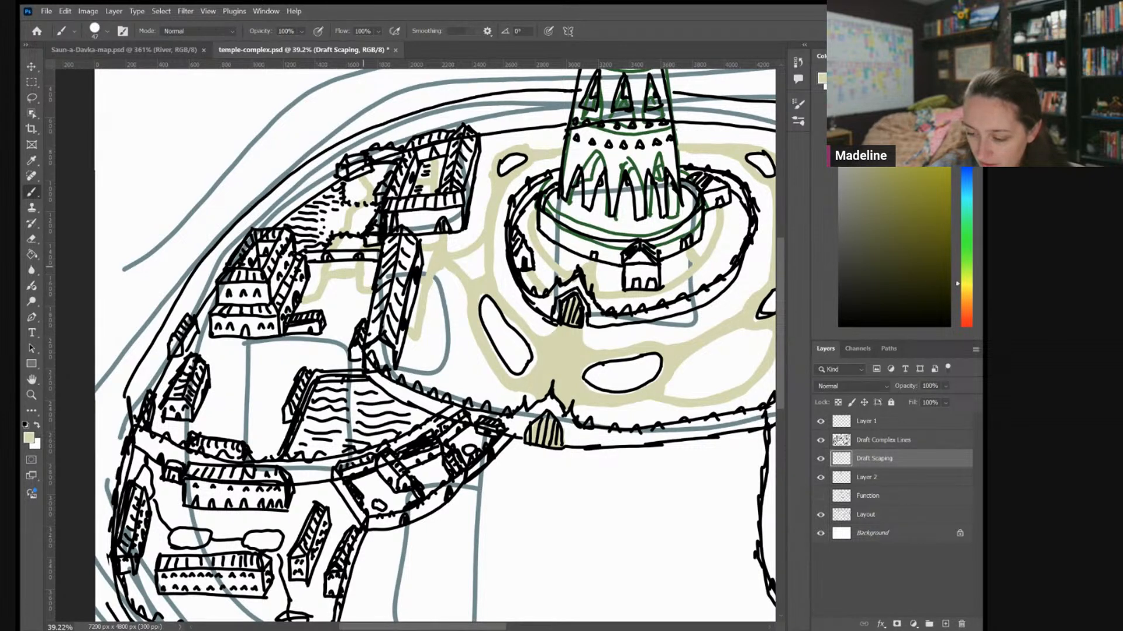
Paint a beige path along the front of the large tiered western building and link it to the arcade with a ring of paths
click(307, 342)
drag(242, 342, 313, 342)
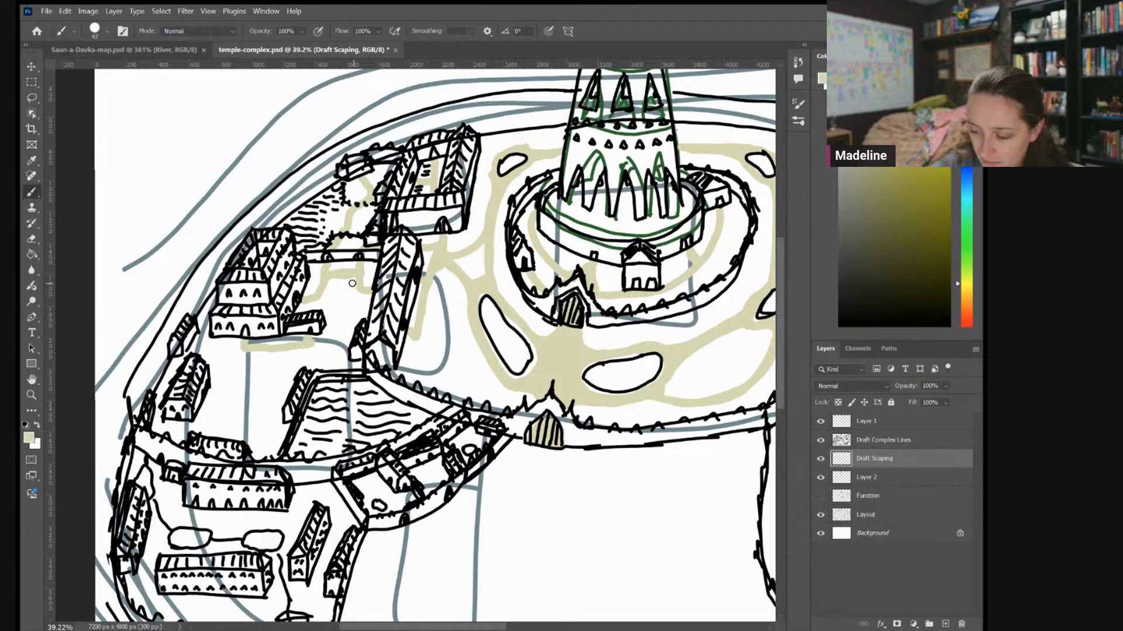
mouse_move(319, 297)
mouse_down()
mouse_move(335, 316)
mouse_move(321, 342)
mouse_up()
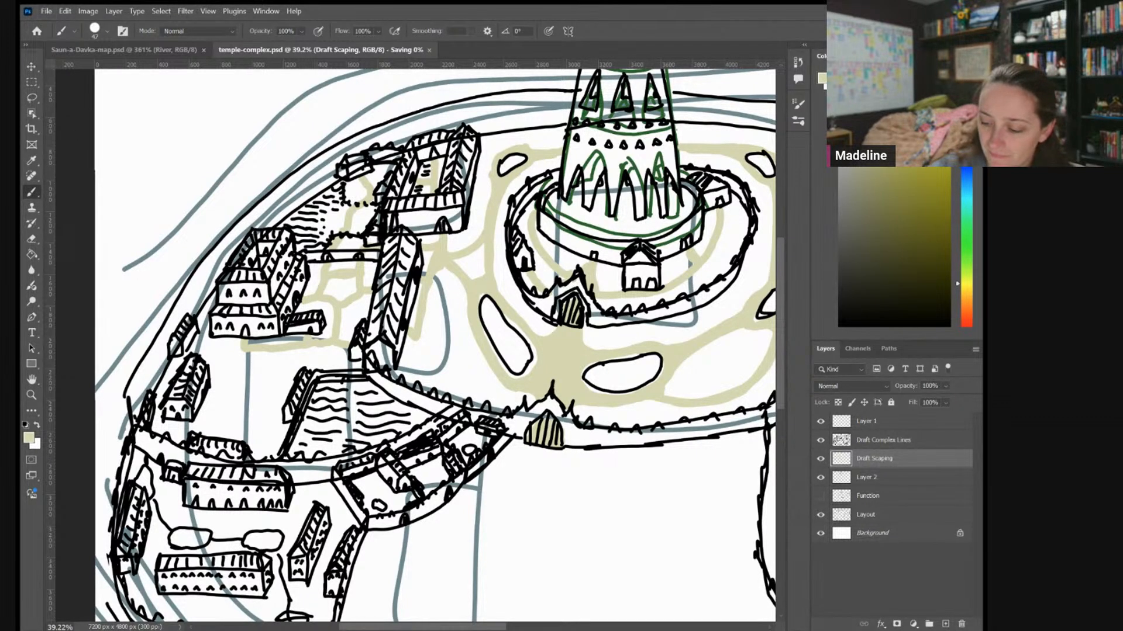
Paint beige paths around the yard west of the wavy-lined field, linking the small western houses to the tiered building's front path
mouse_move(350, 351)
mouse_down()
mouse_move(456, 271)
mouse_move(453, 288)
mouse_up()
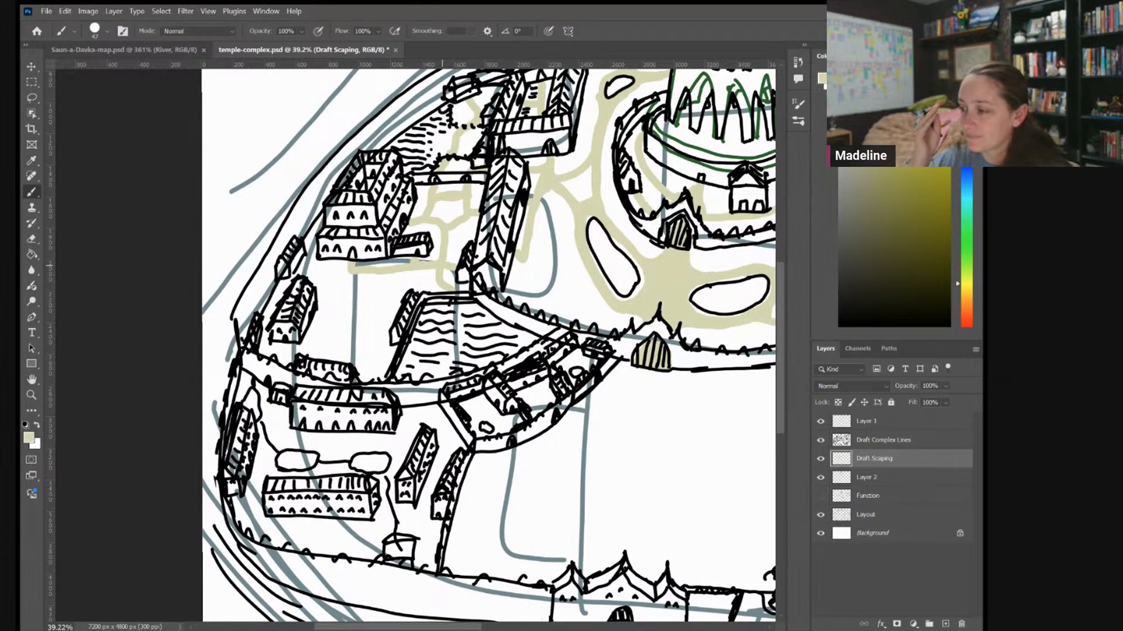
drag(442, 265, 499, 260)
mouse_move(340, 341)
mouse_down()
mouse_move(373, 331)
mouse_move(377, 308)
mouse_up()
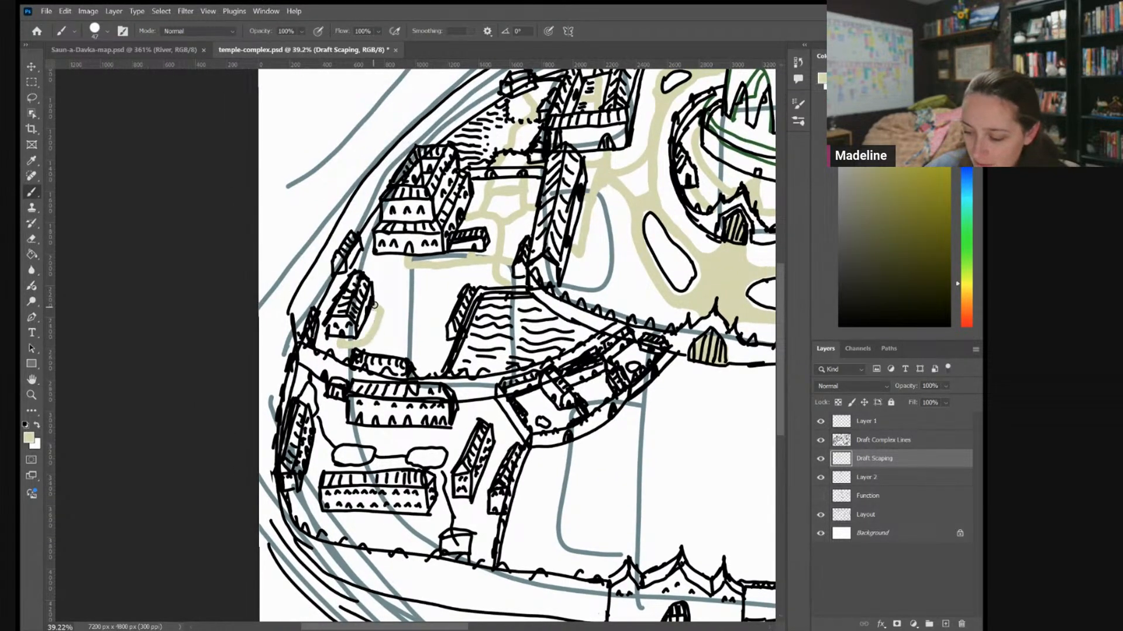
drag(409, 262, 380, 312)
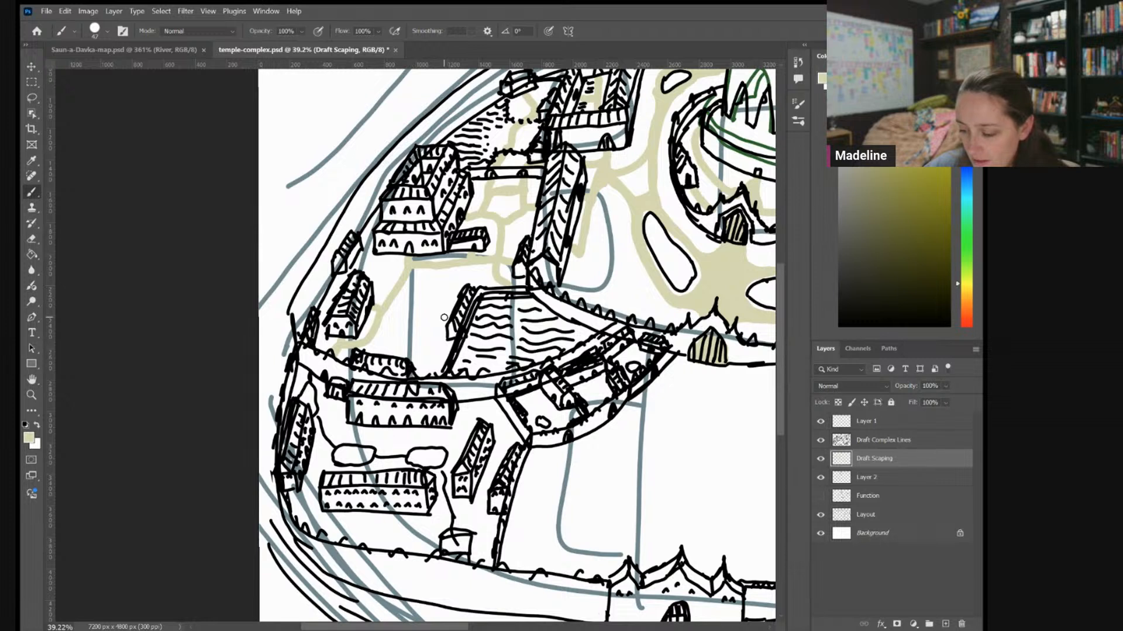
mouse_move(371, 346)
mouse_down()
mouse_move(439, 333)
mouse_move(472, 263)
mouse_up()
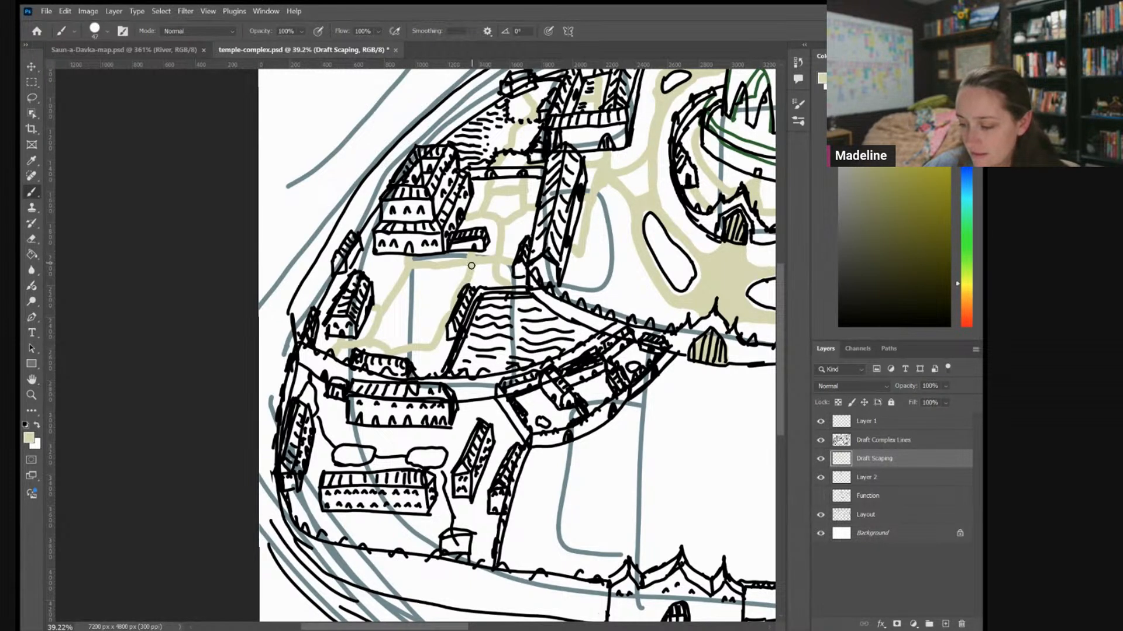
Paint beige paths around the long buildings, side houses and twin ponds of the walled southwestern quarter
scroll(517, 342, down, 2)
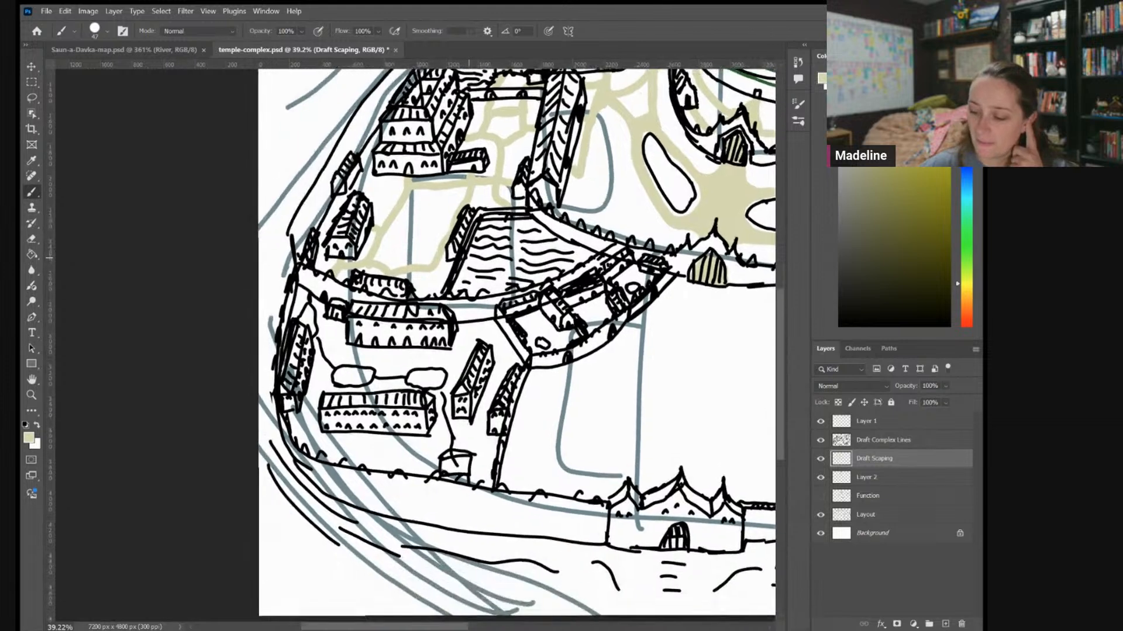
mouse_move(322, 303)
mouse_down()
mouse_move(340, 355)
mouse_move(436, 360)
mouse_up()
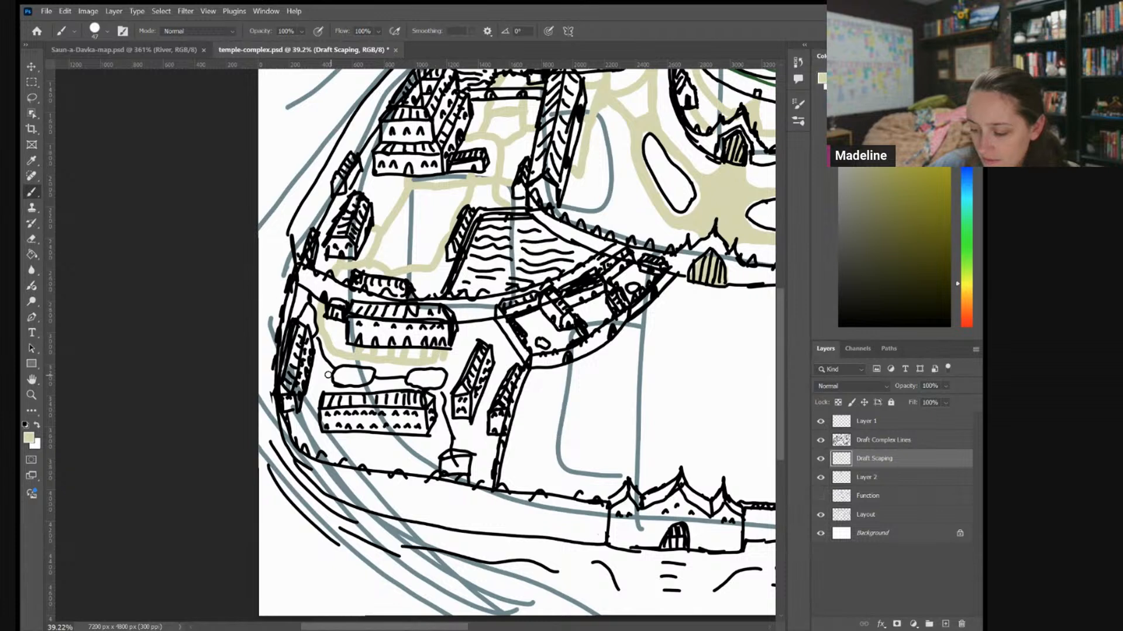
mouse_move(316, 357)
mouse_down()
mouse_move(307, 403)
mouse_move(336, 354)
mouse_up()
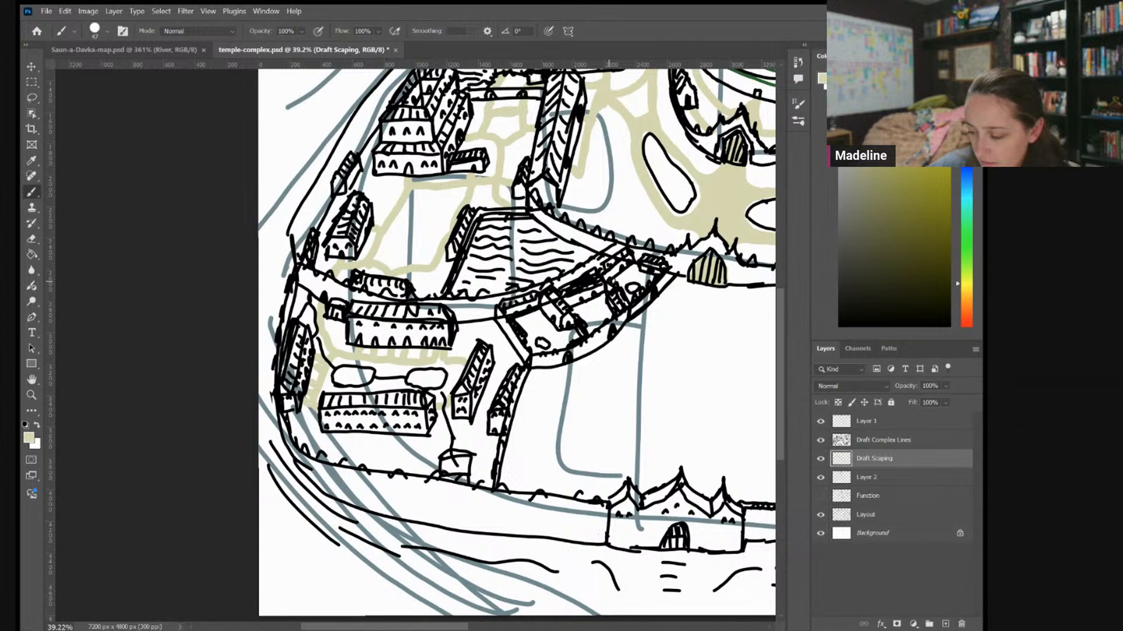
mouse_move(483, 432)
mouse_down()
mouse_move(502, 352)
mouse_move(475, 344)
mouse_up()
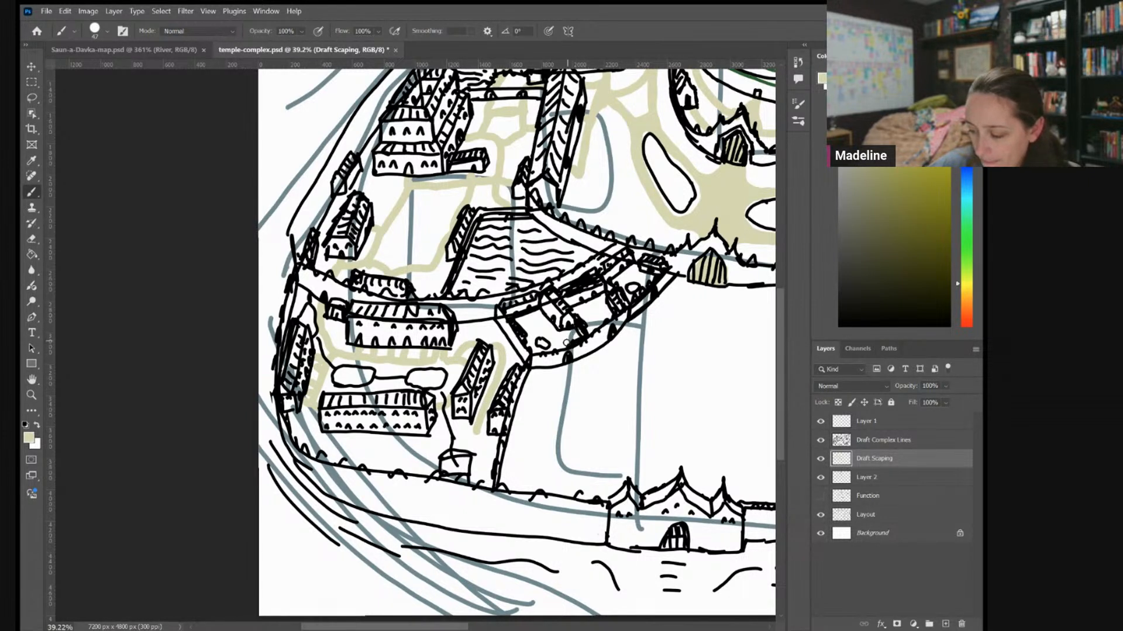
mouse_move(497, 446)
mouse_down()
mouse_move(482, 418)
mouse_move(469, 449)
mouse_move(480, 437)
mouse_move(443, 432)
mouse_move(442, 408)
mouse_move(444, 433)
mouse_move(476, 437)
mouse_move(451, 431)
mouse_move(444, 407)
mouse_up()
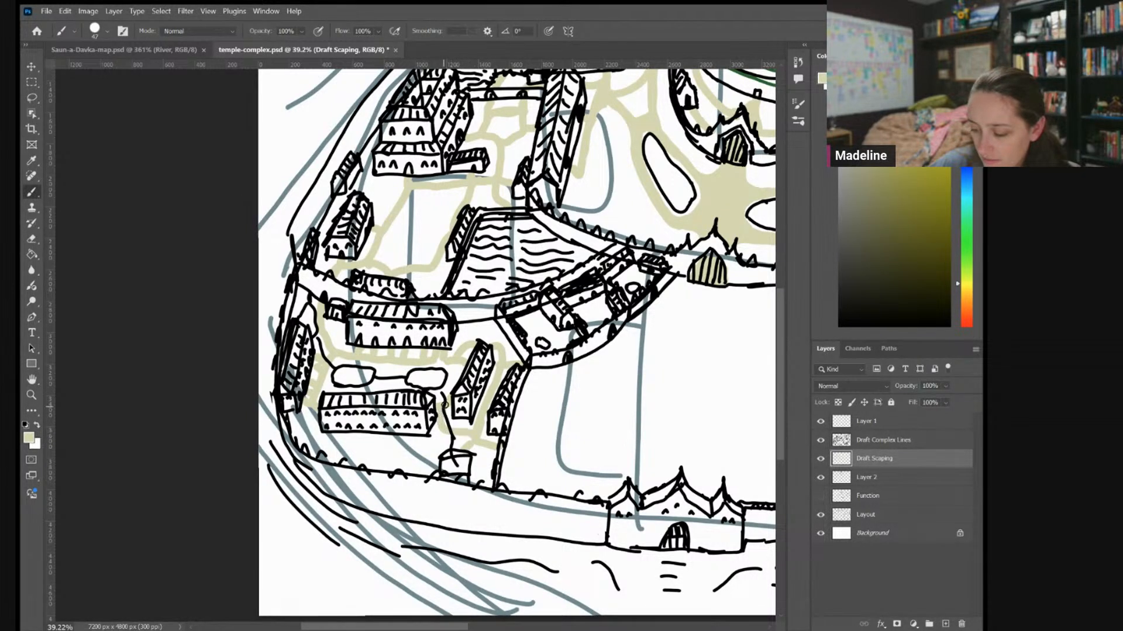
mouse_move(315, 413)
mouse_down()
mouse_move(332, 448)
mouse_move(361, 454)
mouse_move(431, 452)
mouse_move(422, 455)
mouse_move(463, 435)
mouse_up()
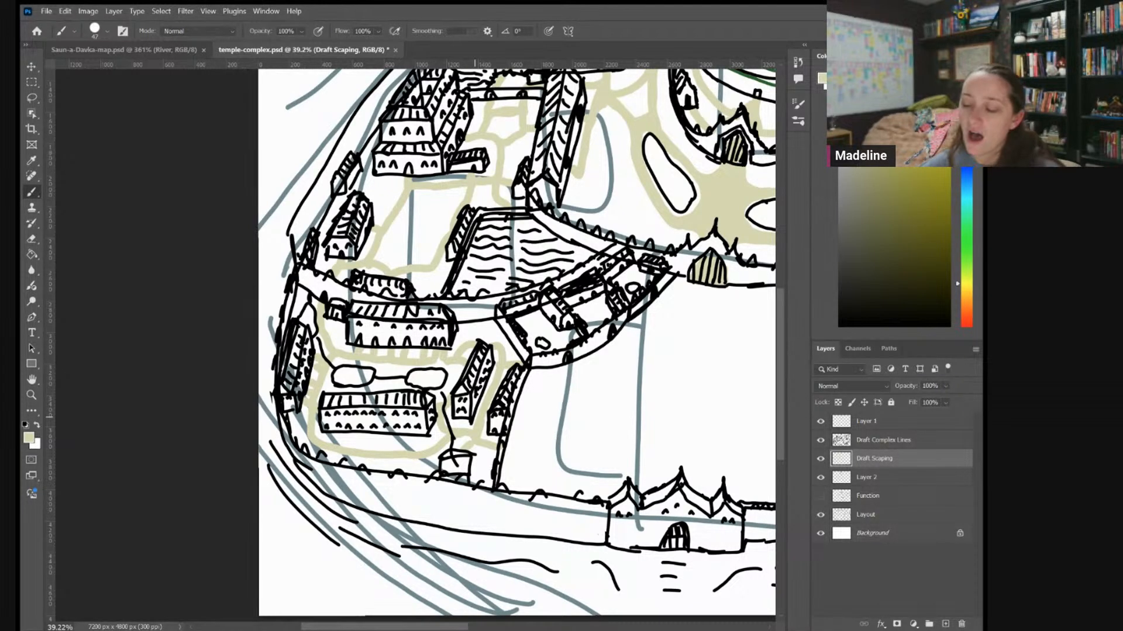
Paint beige ground and paths inside the courtyards of the curved building south of the wavy-lined field
drag(439, 360, 391, 288)
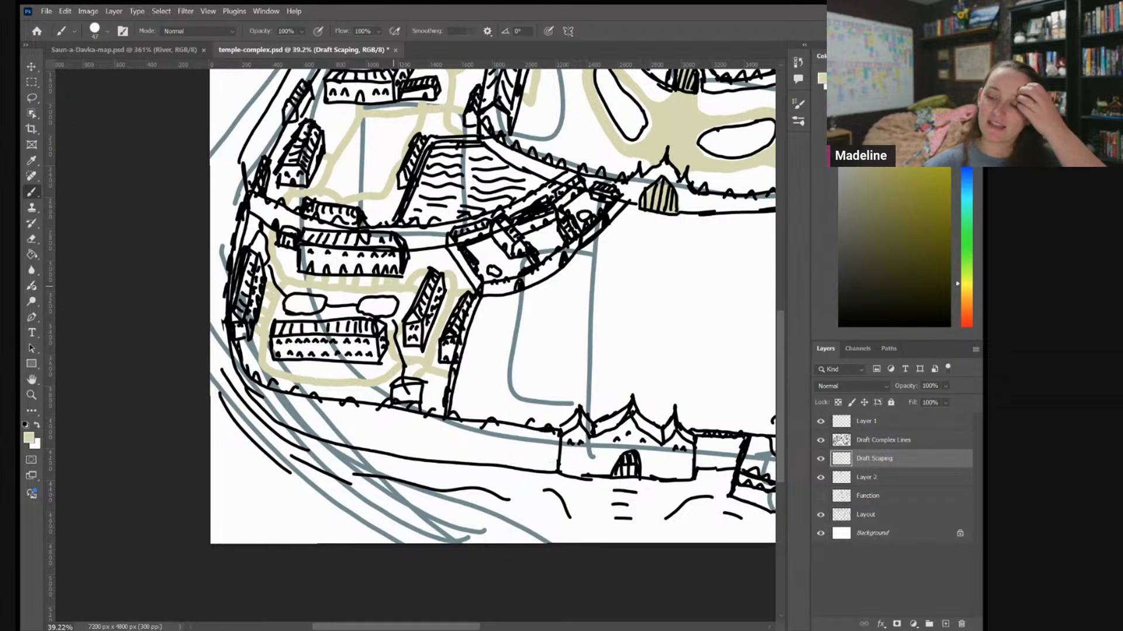
scroll(393, 286, right, 3)
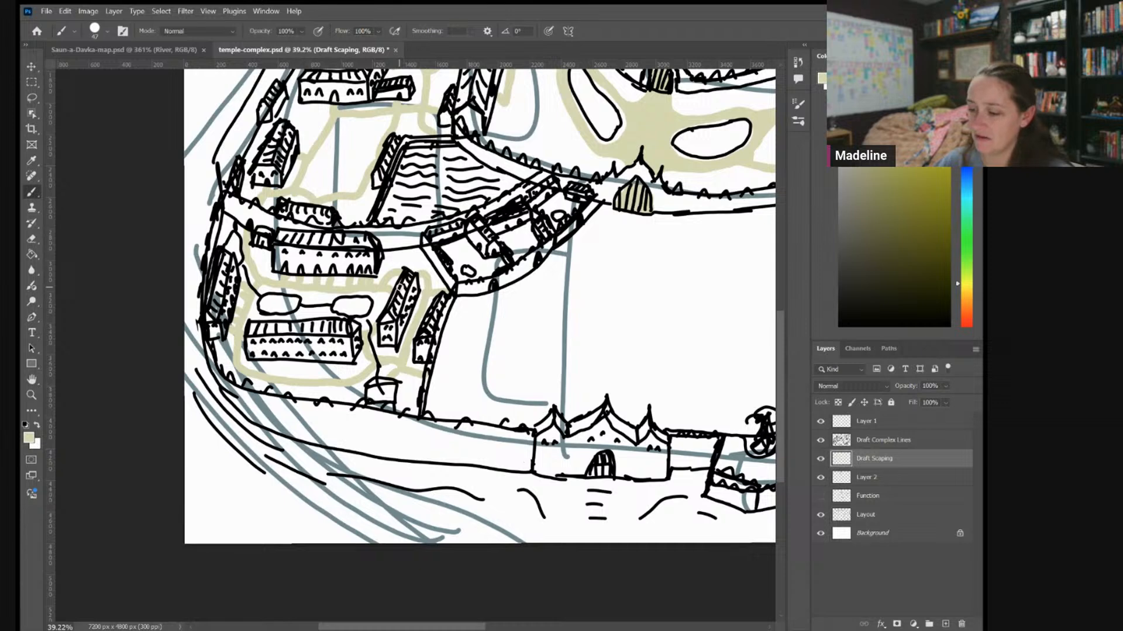
scroll(399, 288, up, 2)
scroll(400, 287, up, 3)
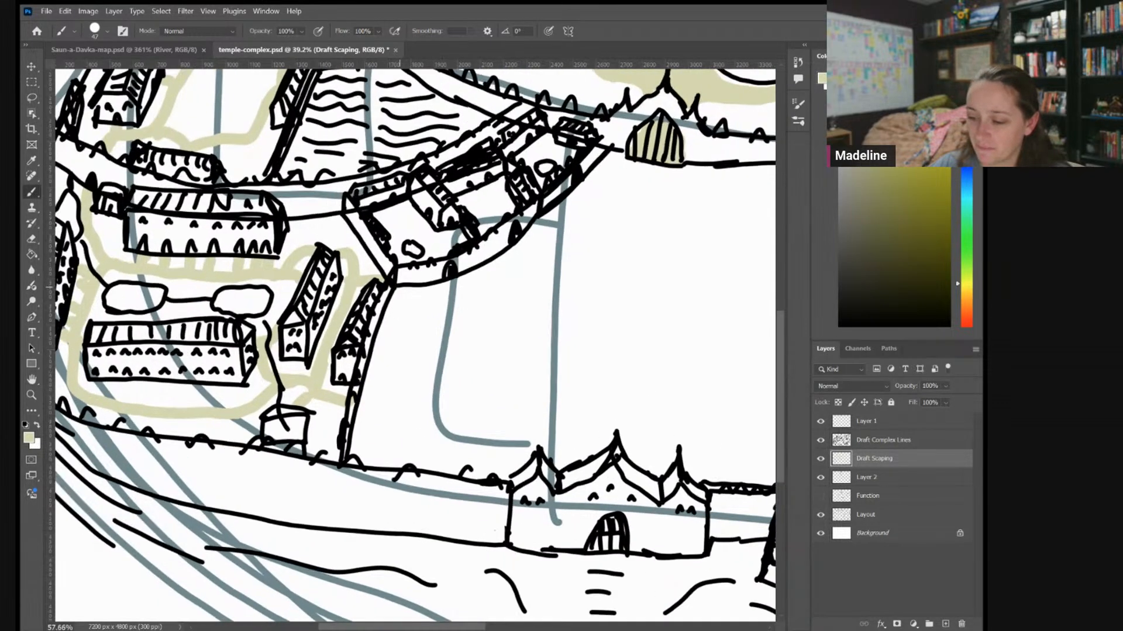
drag(424, 217, 394, 214)
mouse_move(453, 233)
mouse_down()
mouse_move(422, 230)
mouse_move(442, 251)
mouse_up()
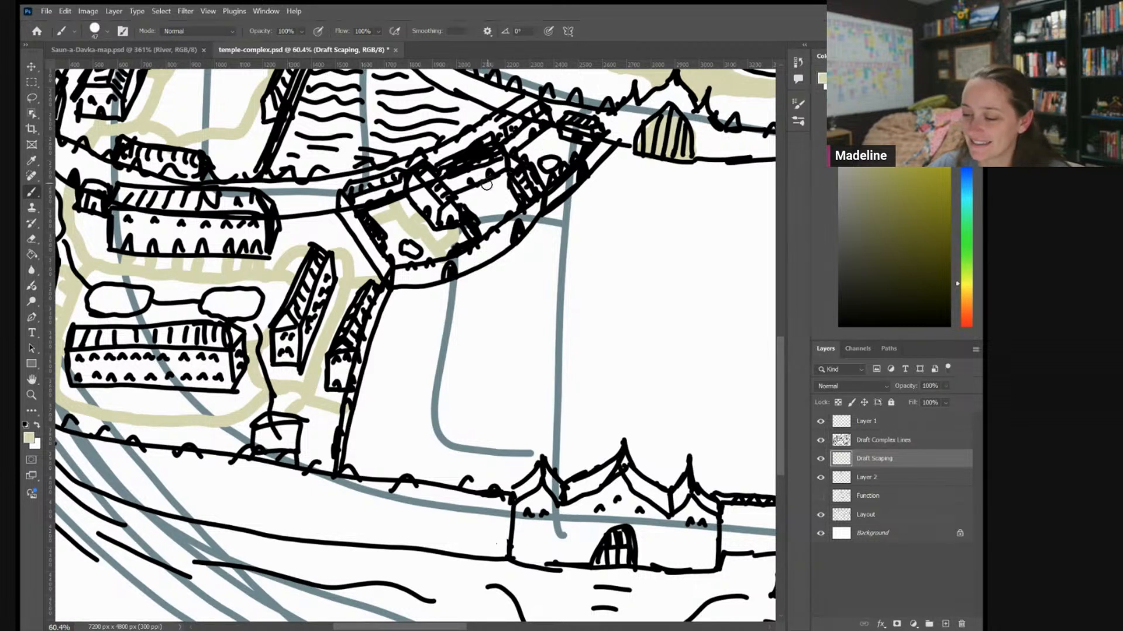
drag(489, 180, 498, 209)
mouse_move(547, 133)
mouse_down()
mouse_move(570, 151)
mouse_move(536, 143)
mouse_move(566, 156)
mouse_up()
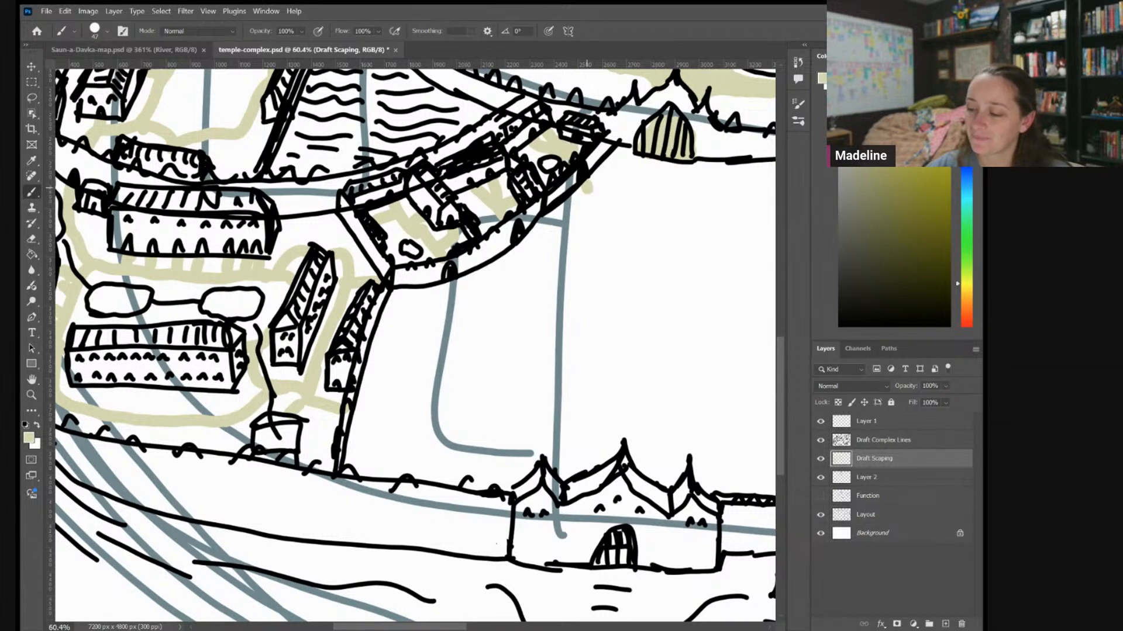
Paint a beige path along the curved building's outer wall and a short path leading east out of the southwestern quarter
mouse_move(522, 251)
mouse_down()
mouse_move(583, 206)
mouse_move(586, 188)
mouse_up()
mouse_move(456, 286)
mouse_down()
mouse_move(490, 284)
mouse_move(550, 245)
mouse_up()
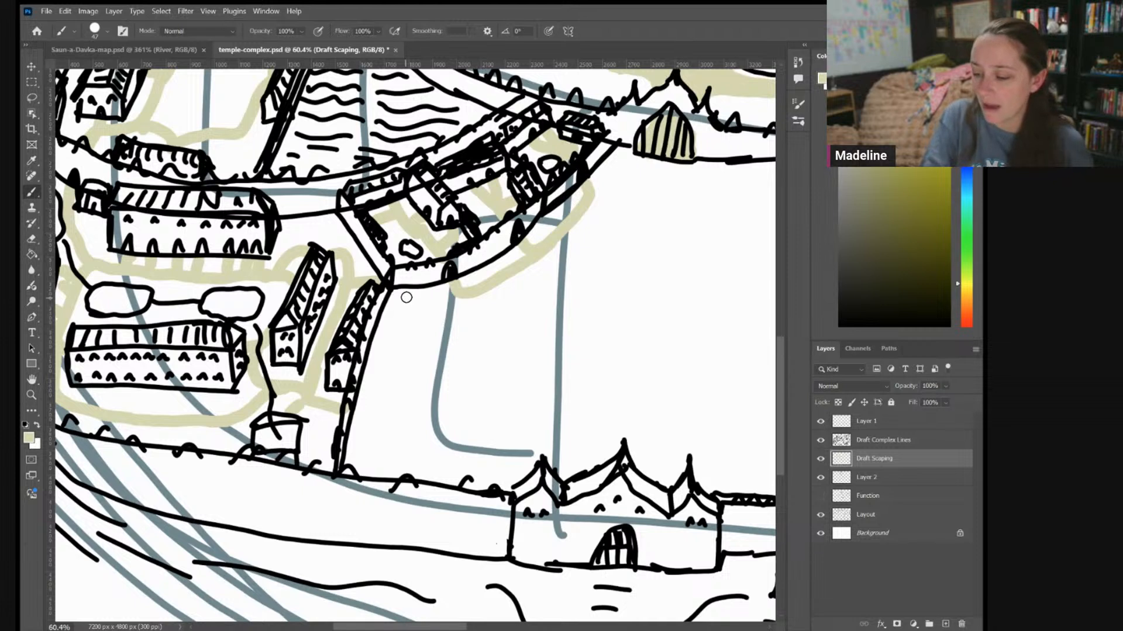
drag(394, 297, 446, 296)
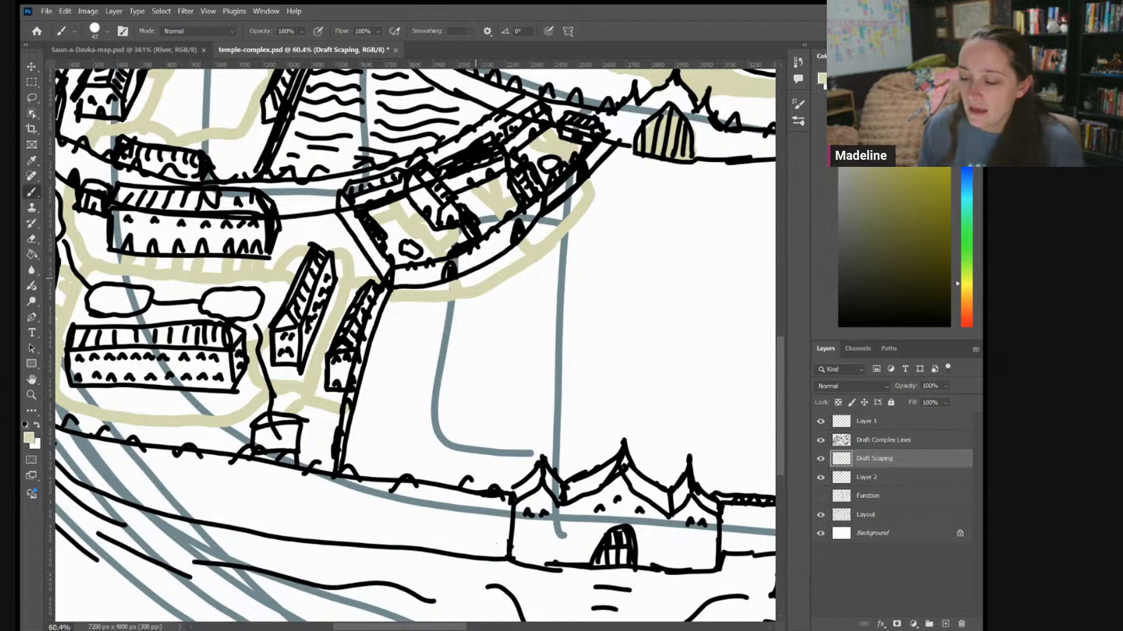
drag(353, 414, 400, 416)
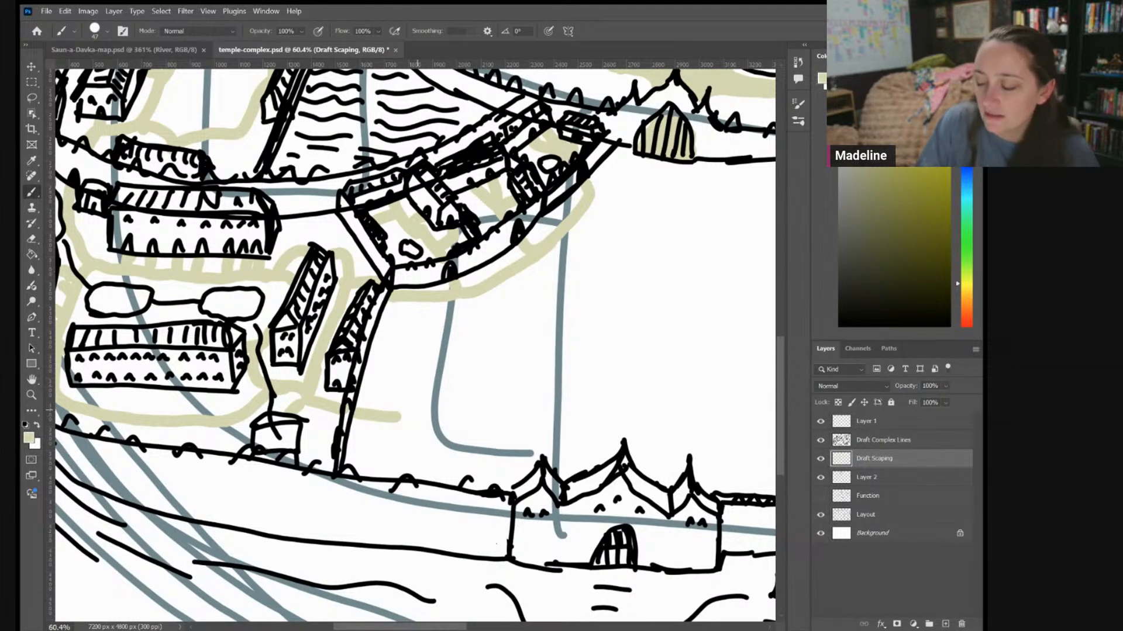
Paint a wide beige road from the outer southern gatehouse to the tower grounds' gate, plus a short patch outside the gatehouse
scroll(567, 351, down, 3)
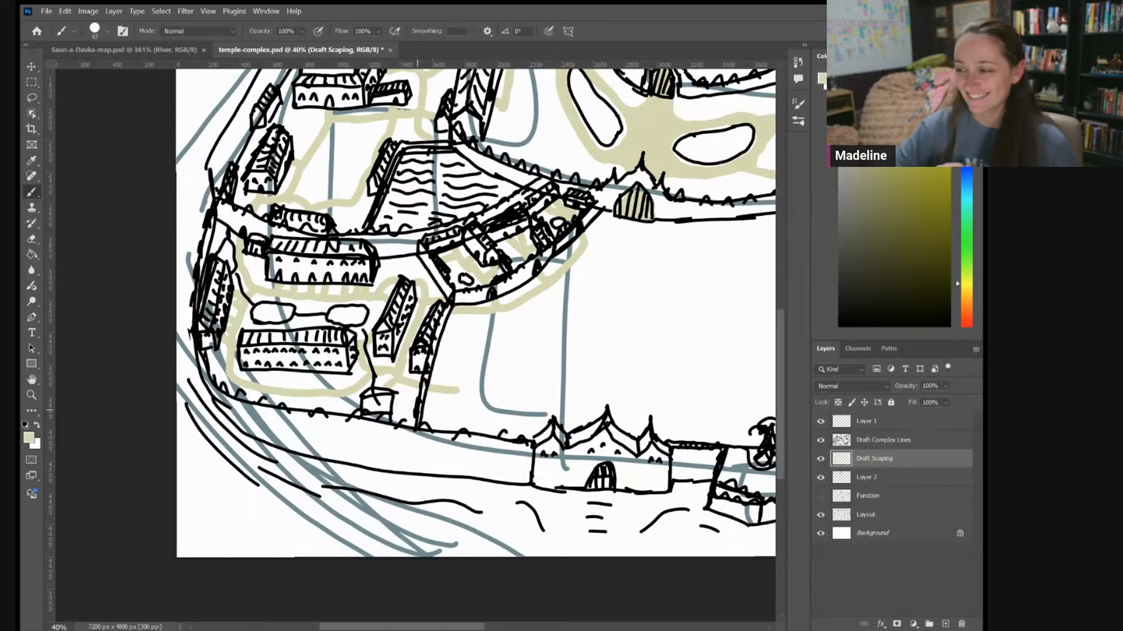
drag(417, 410, 336, 383)
scroll(505, 394, down, 2)
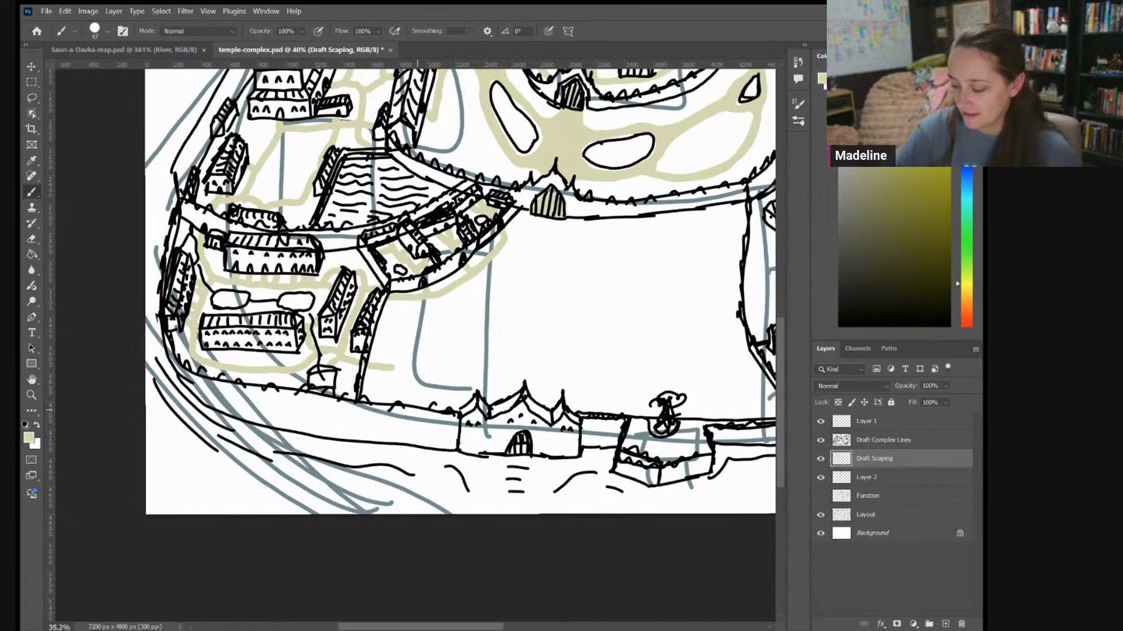
mouse_move(517, 447)
mouse_down()
mouse_move(510, 473)
mouse_move(529, 464)
mouse_up()
mouse_move(535, 387)
mouse_down()
mouse_move(559, 227)
mouse_move(535, 215)
mouse_move(503, 395)
mouse_move(527, 378)
mouse_move(550, 246)
mouse_move(538, 221)
mouse_move(553, 227)
mouse_move(532, 342)
mouse_move(552, 289)
mouse_move(520, 369)
mouse_move(531, 279)
mouse_move(516, 373)
mouse_move(549, 227)
mouse_up()
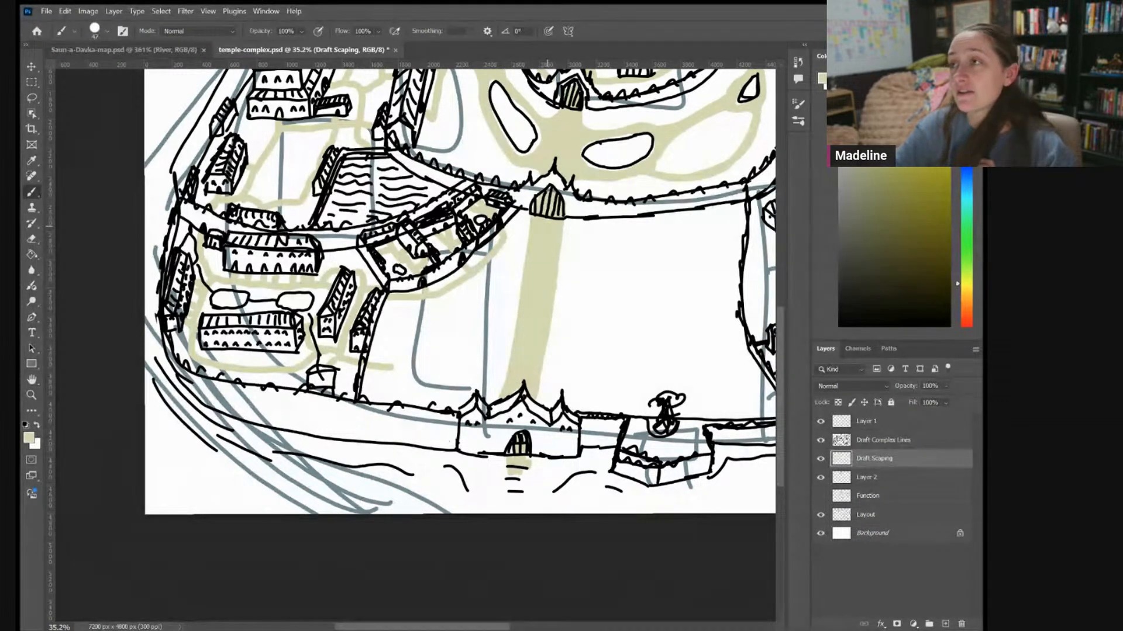
scroll(414, 303, down, 3)
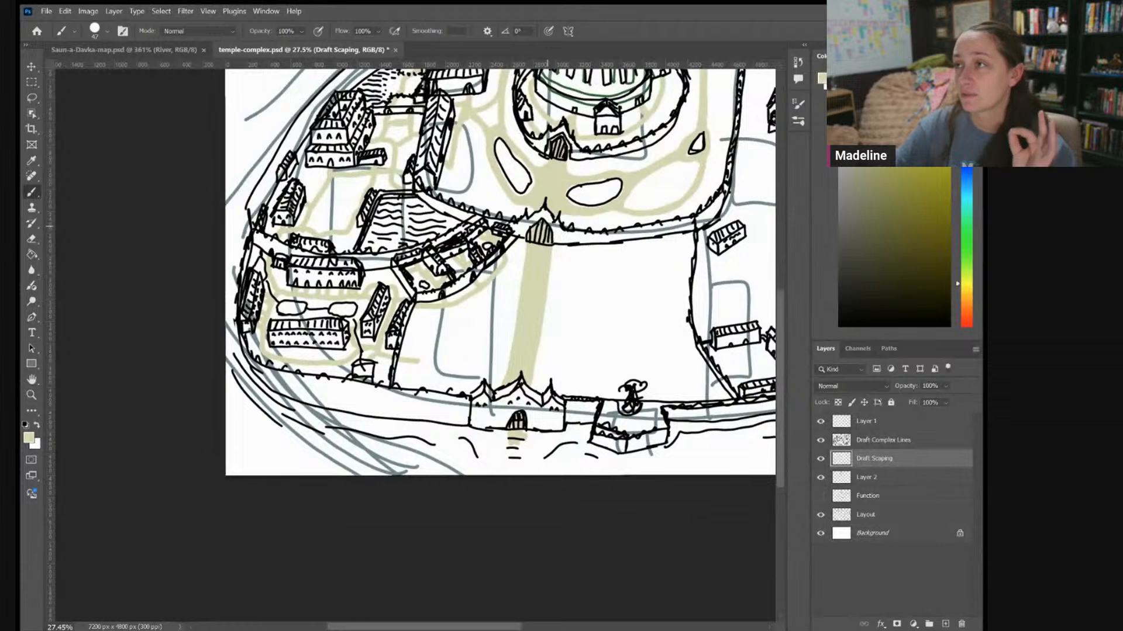
Paint beige ground inside the courtyards of the two building groups in the complex's southeastern corner
drag(547, 226, 430, 223)
mouse_move(594, 336)
mouse_down()
mouse_move(642, 353)
mouse_move(632, 352)
mouse_move(635, 369)
mouse_move(663, 362)
mouse_move(607, 342)
mouse_move(628, 361)
mouse_move(594, 358)
mouse_move(599, 348)
mouse_move(610, 363)
mouse_move(636, 355)
mouse_move(600, 342)
mouse_up()
mouse_move(722, 299)
mouse_down()
mouse_move(617, 305)
mouse_move(618, 325)
mouse_move(635, 295)
mouse_move(609, 326)
mouse_up()
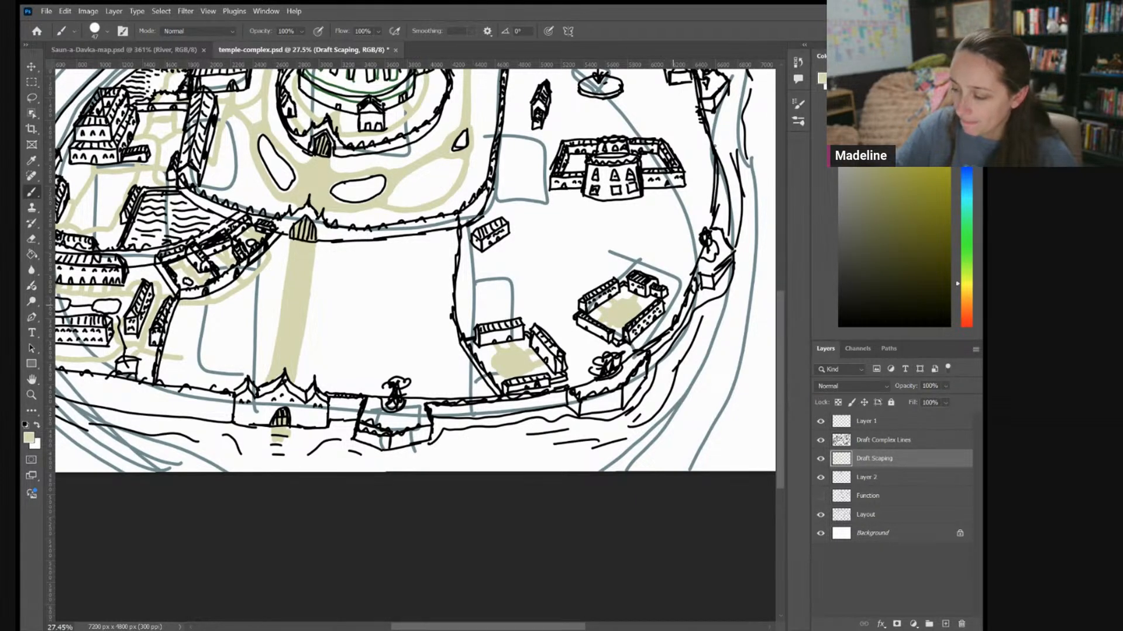
Paint beige courtyards and a curved front path at the round-fronted eastern building, plus short patches beside the small house and above the southern courtyard block
drag(673, 305, 666, 344)
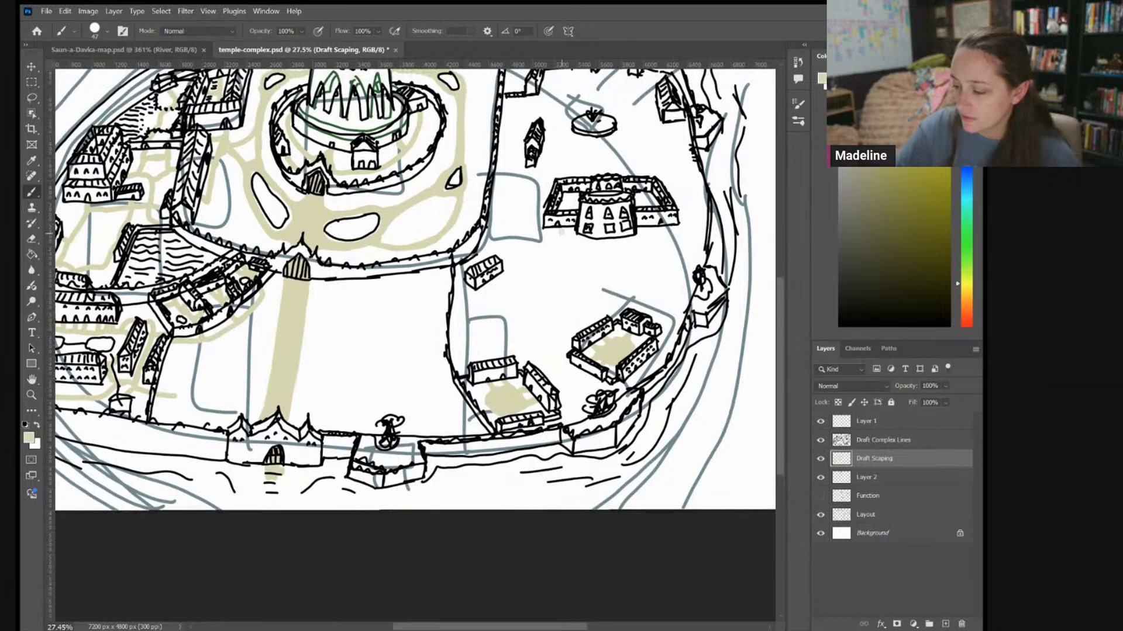
mouse_move(558, 228)
mouse_down()
mouse_move(596, 251)
mouse_move(654, 235)
mouse_move(624, 250)
mouse_move(576, 248)
mouse_move(560, 233)
mouse_up()
drag(571, 196, 569, 201)
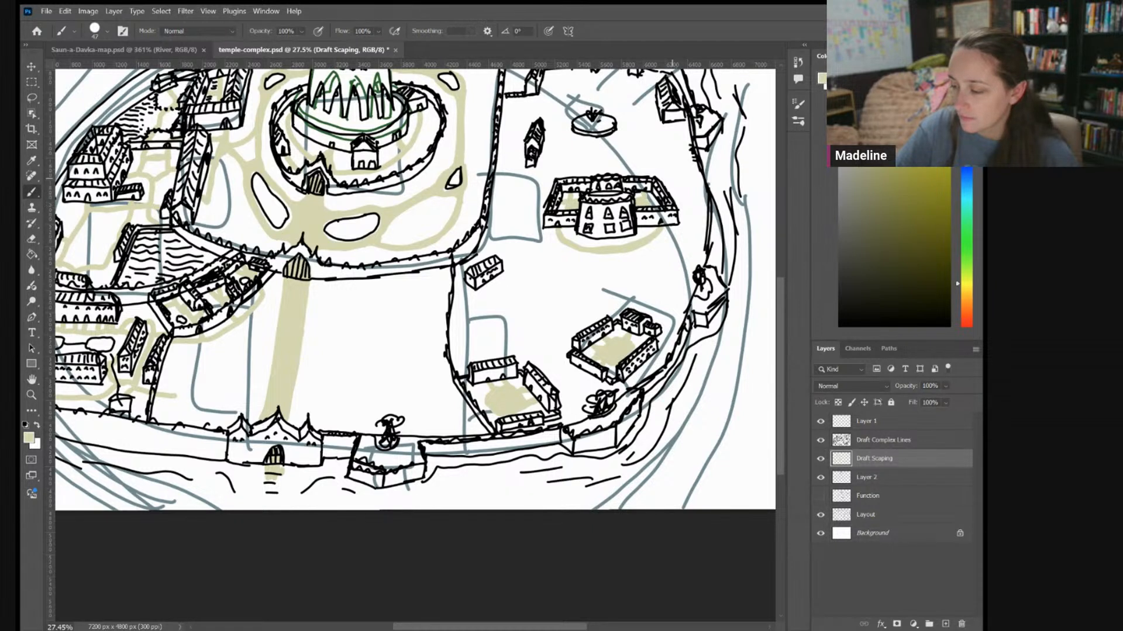
mouse_move(490, 282)
mouse_down()
mouse_move(488, 294)
mouse_move(506, 286)
mouse_up()
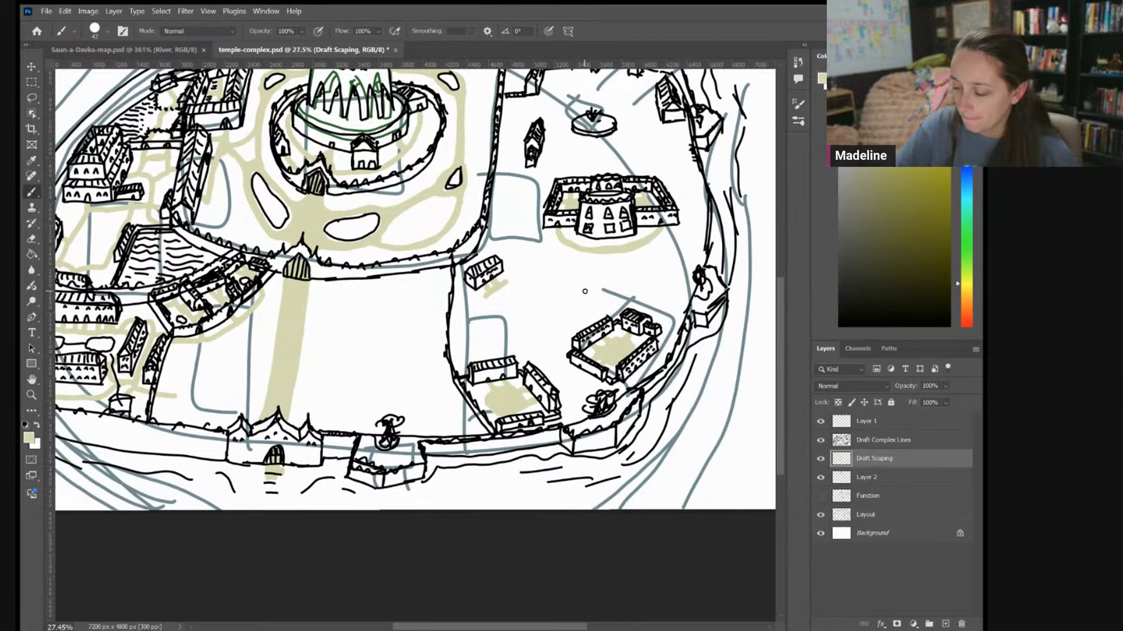
drag(483, 359, 493, 351)
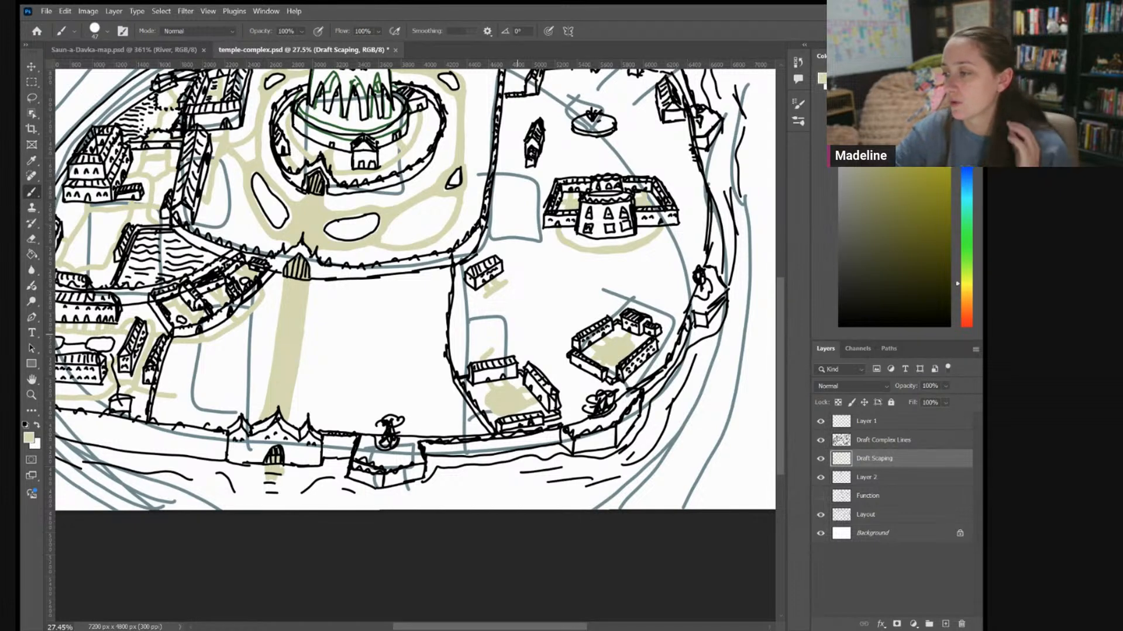
Paint the northeastern bridge beige, with paths leading inside its gate, around the round fountain and over to the eastern house
scroll(608, 276, down, 3)
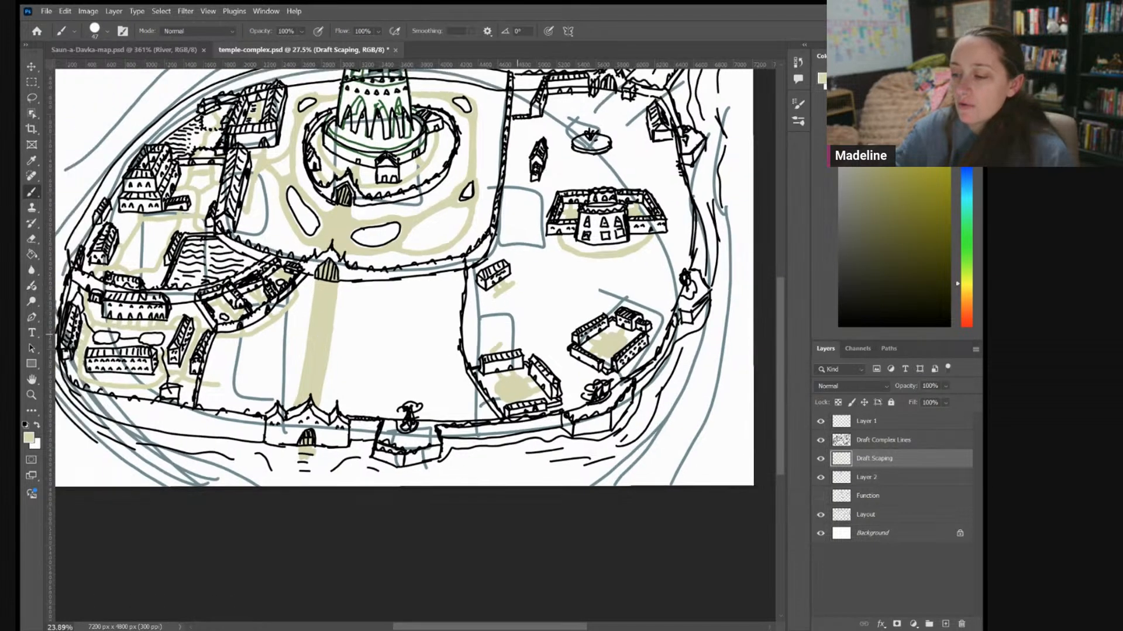
scroll(517, 275, down, 2)
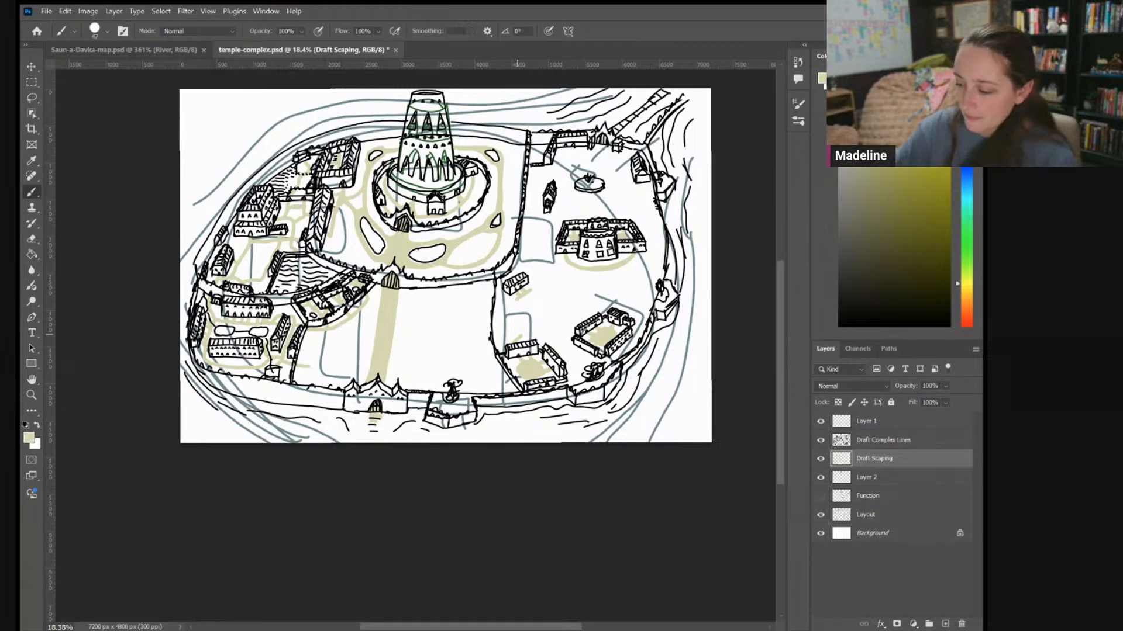
scroll(689, 179, up, 3)
scroll(673, 181, up, 5)
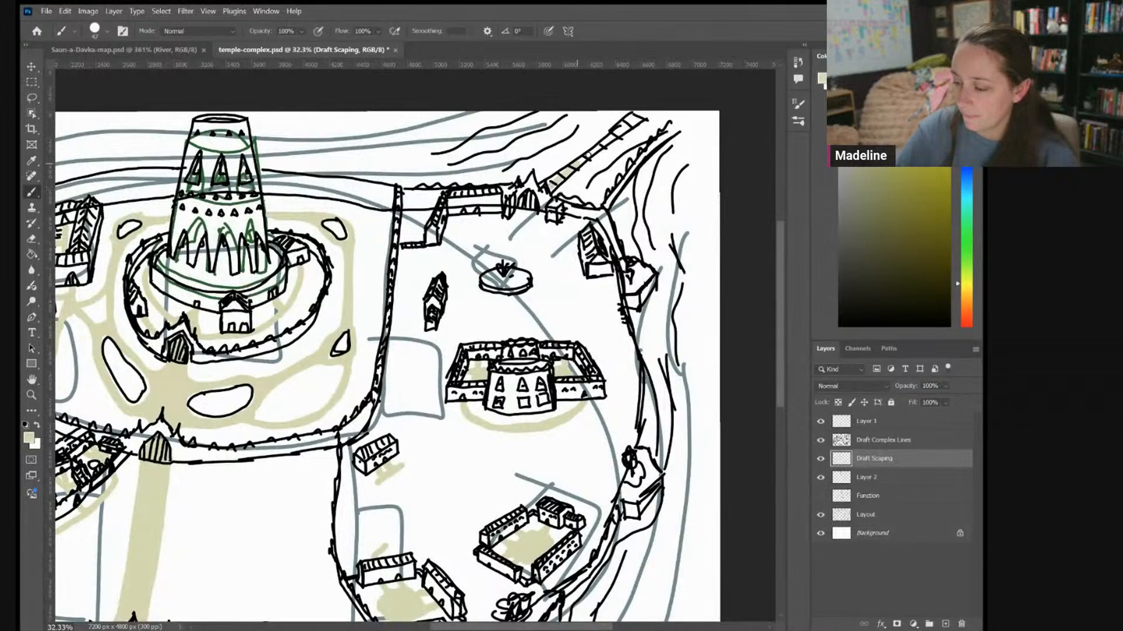
drag(587, 155, 637, 117)
mouse_move(528, 211)
mouse_down()
mouse_move(450, 227)
mouse_move(519, 220)
mouse_move(503, 233)
mouse_move(453, 229)
mouse_up()
mouse_move(495, 259)
mouse_down()
mouse_move(503, 305)
mouse_move(538, 285)
mouse_move(521, 261)
mouse_move(470, 285)
mouse_move(509, 300)
mouse_move(537, 288)
mouse_move(511, 255)
mouse_up()
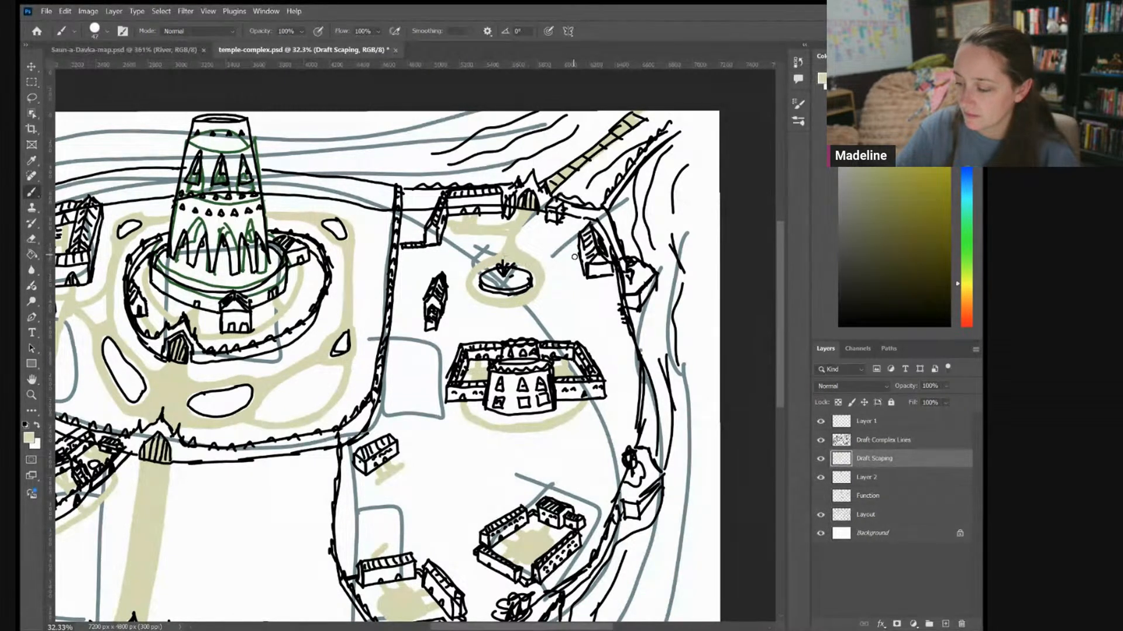
mouse_move(529, 221)
mouse_down()
mouse_move(577, 265)
mouse_move(547, 274)
mouse_move(573, 266)
mouse_up()
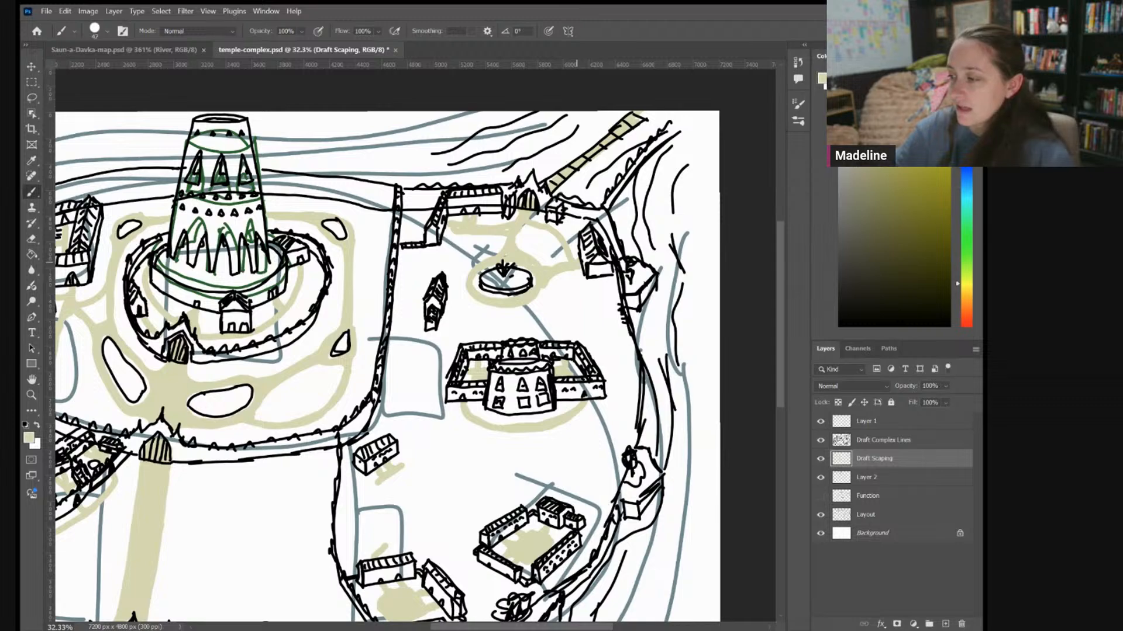
Examine the painted paths across the whole complex and up close in its western quarters
scroll(577, 310, down, 4)
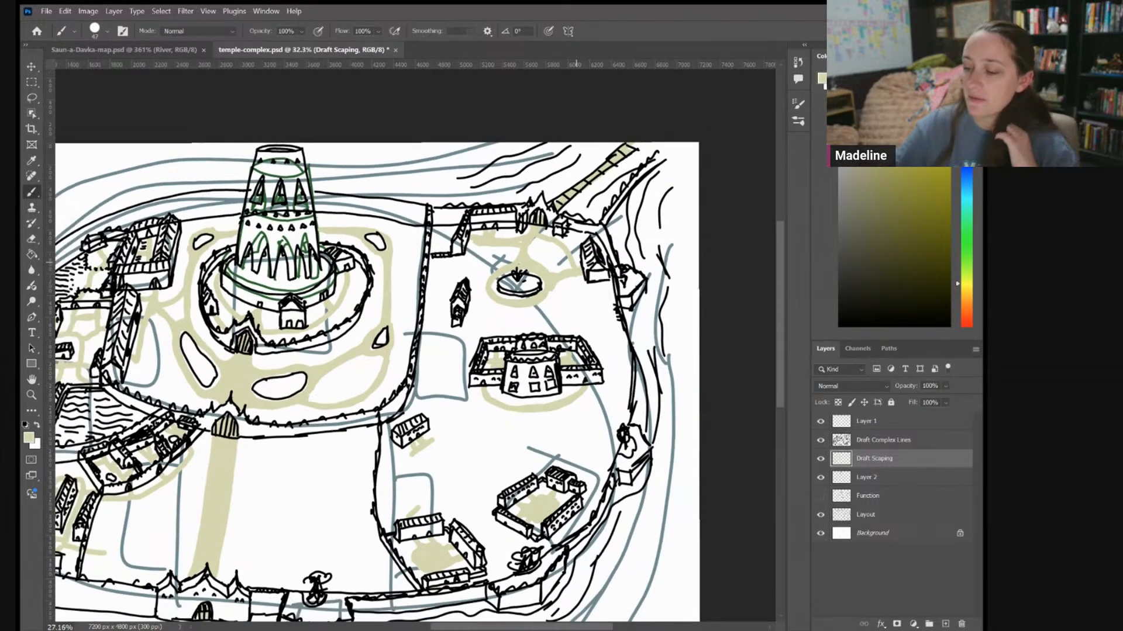
scroll(577, 310, down, 1)
scroll(577, 310, up, 3)
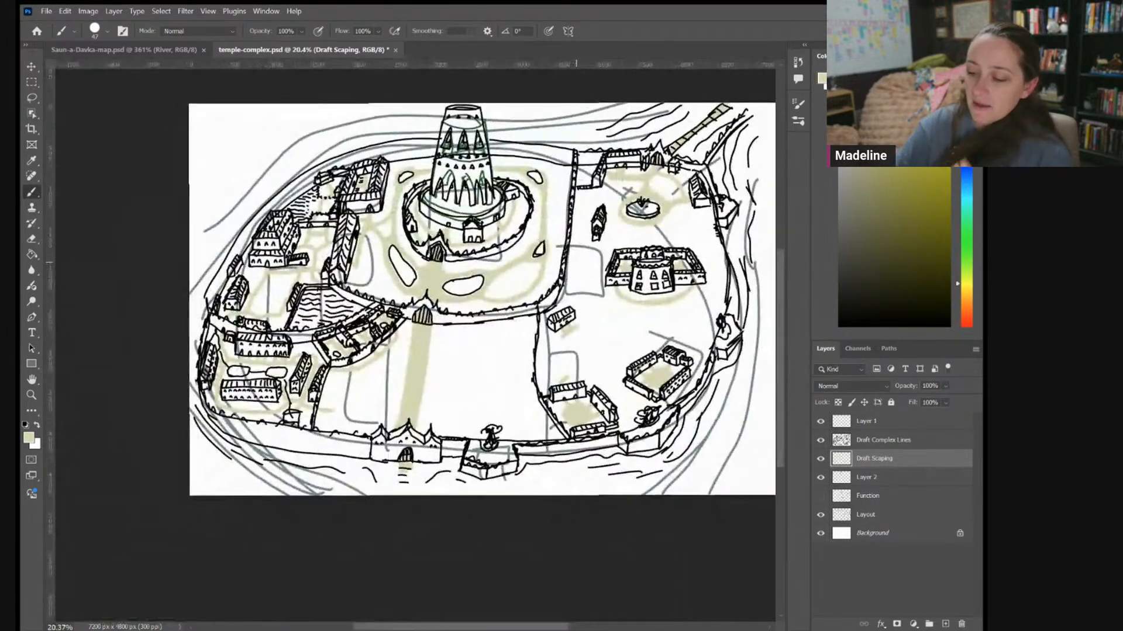
scroll(292, 196, up, 2)
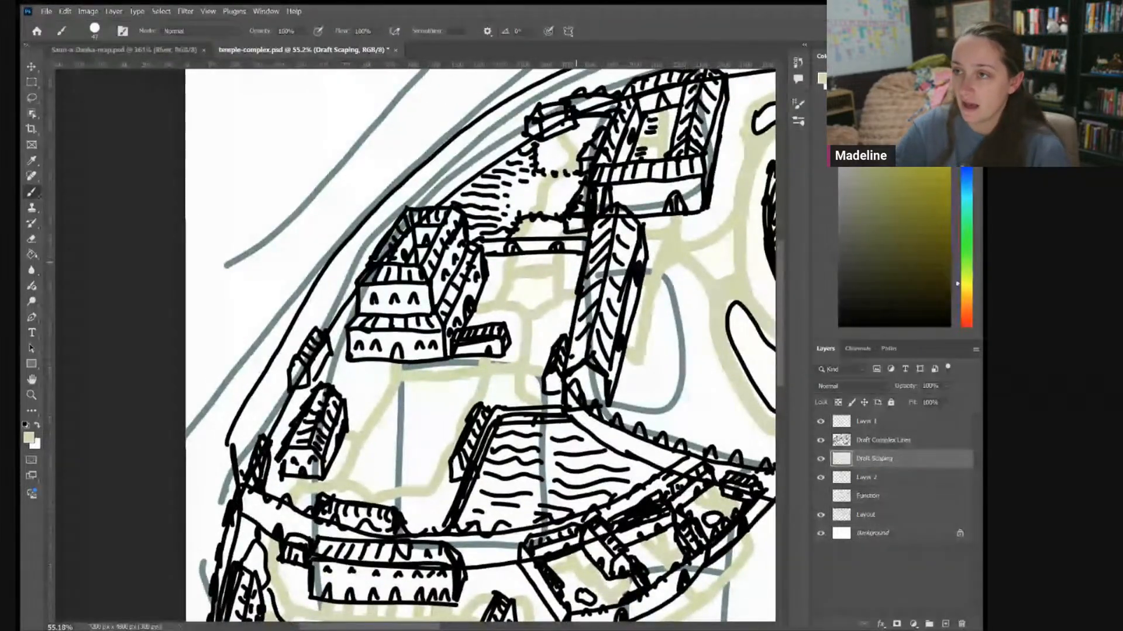
scroll(390, 241, down, 3)
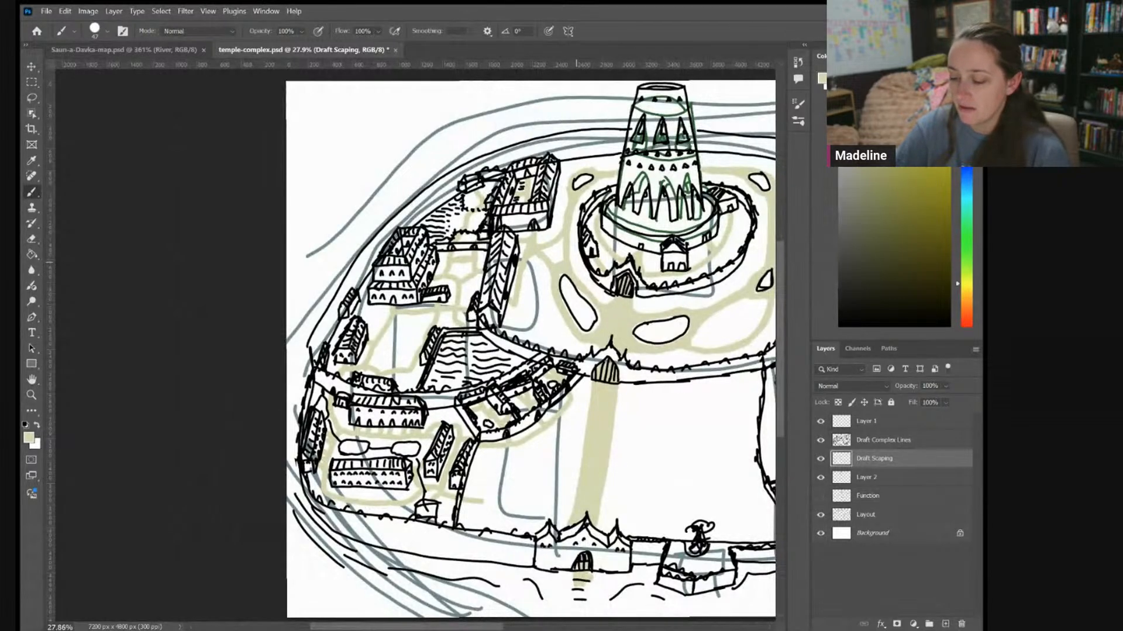
scroll(370, 186, up, 1)
scroll(386, 535, up, 1)
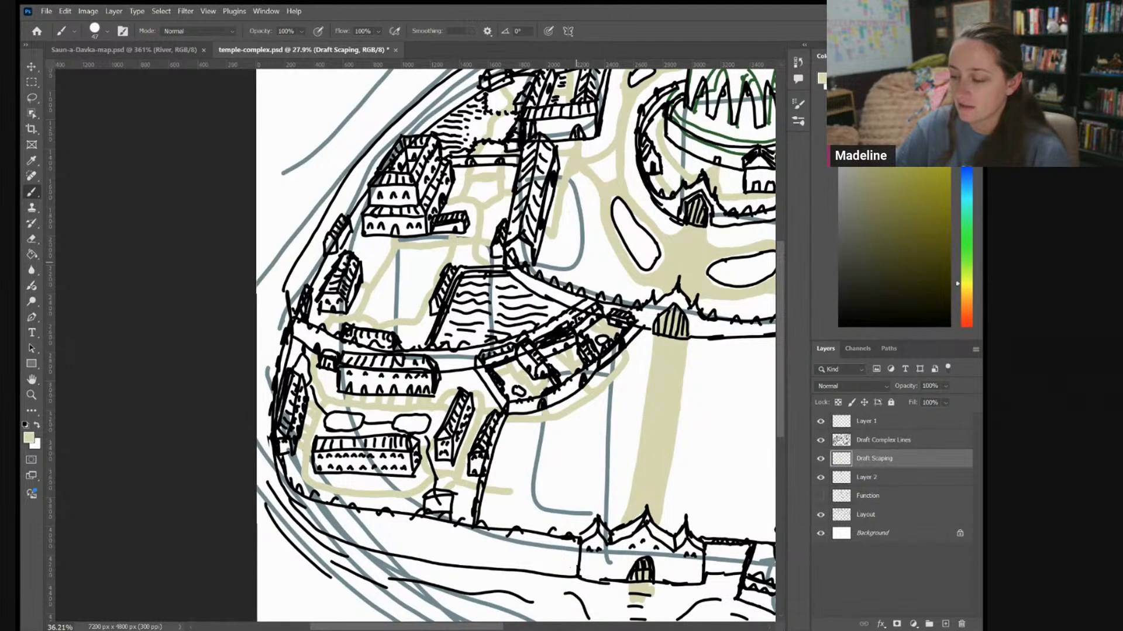
scroll(576, 263, down, 3)
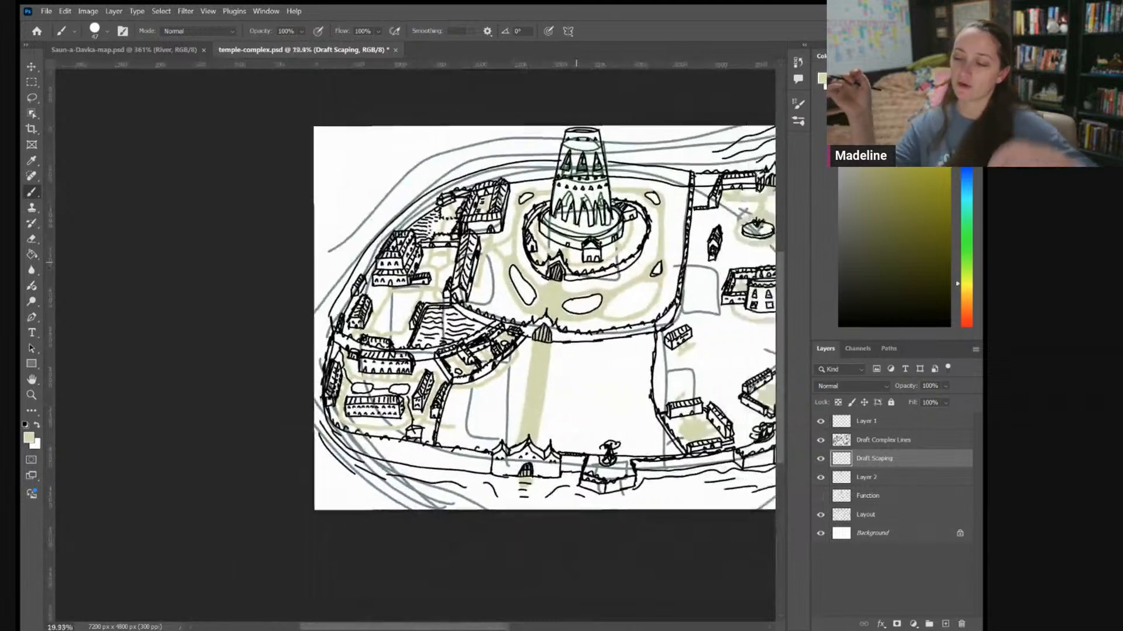
scroll(576, 263, up, 1)
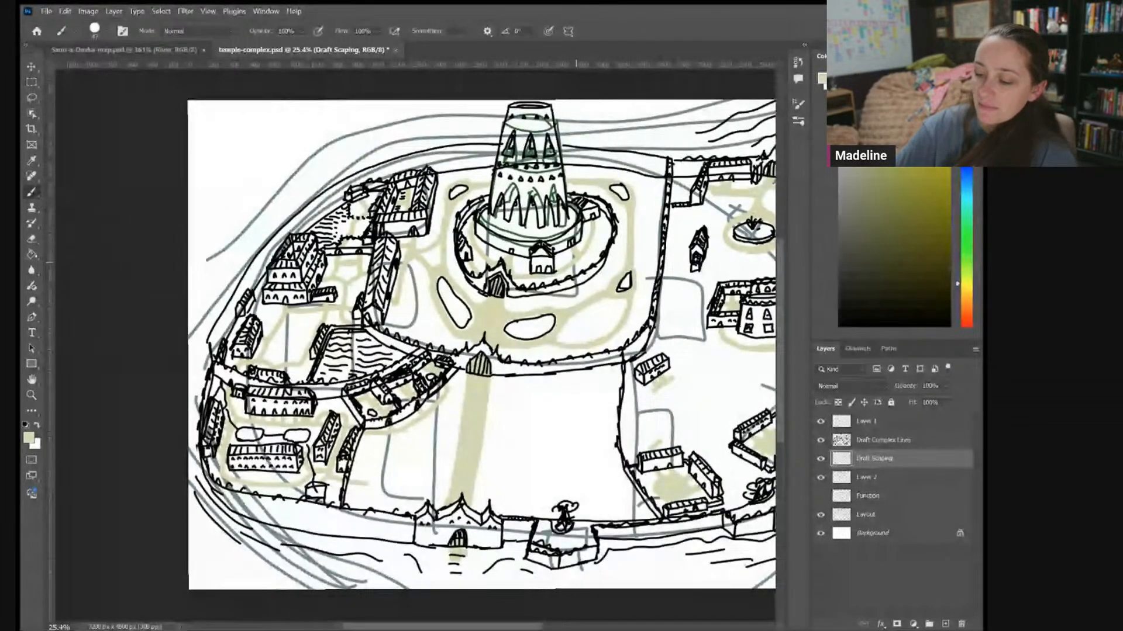
scroll(340, 544, up, 1)
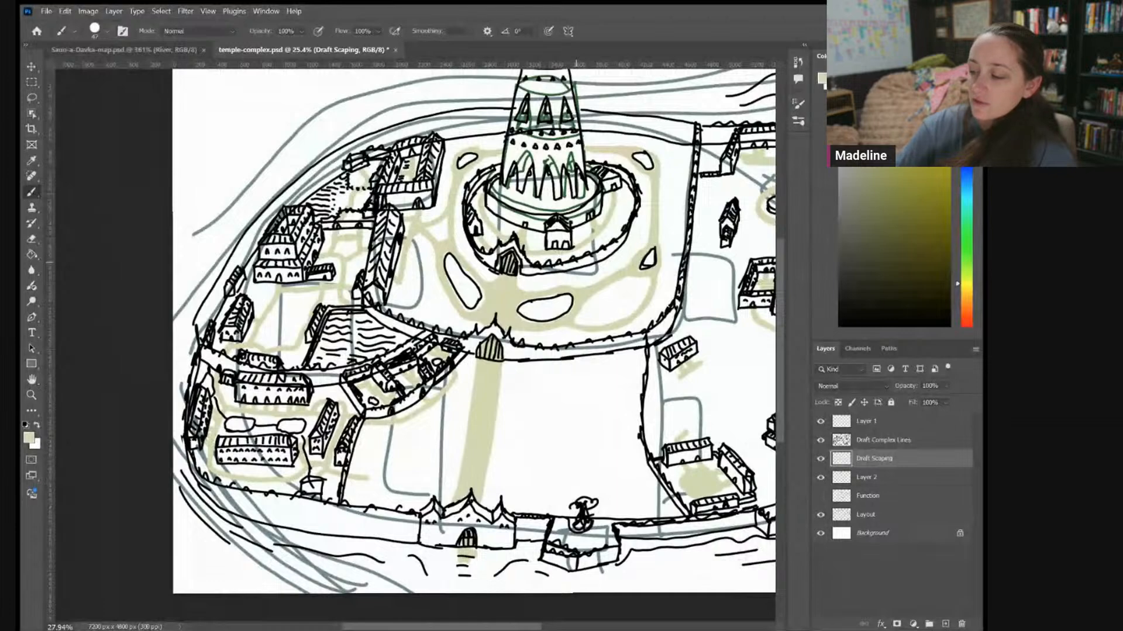
scroll(474, 327, down, 3)
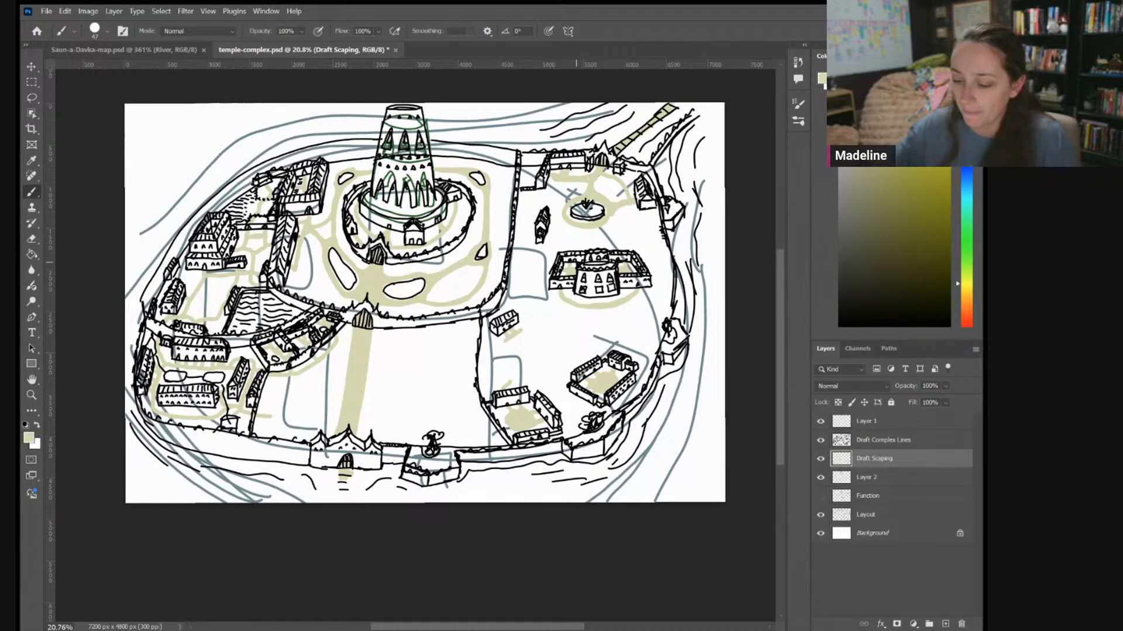
Paint beige paths linking the round-fronted building with both southeastern courtyard blocks and the small house, plus a short spur to the western wall
scroll(623, 415, up, 1)
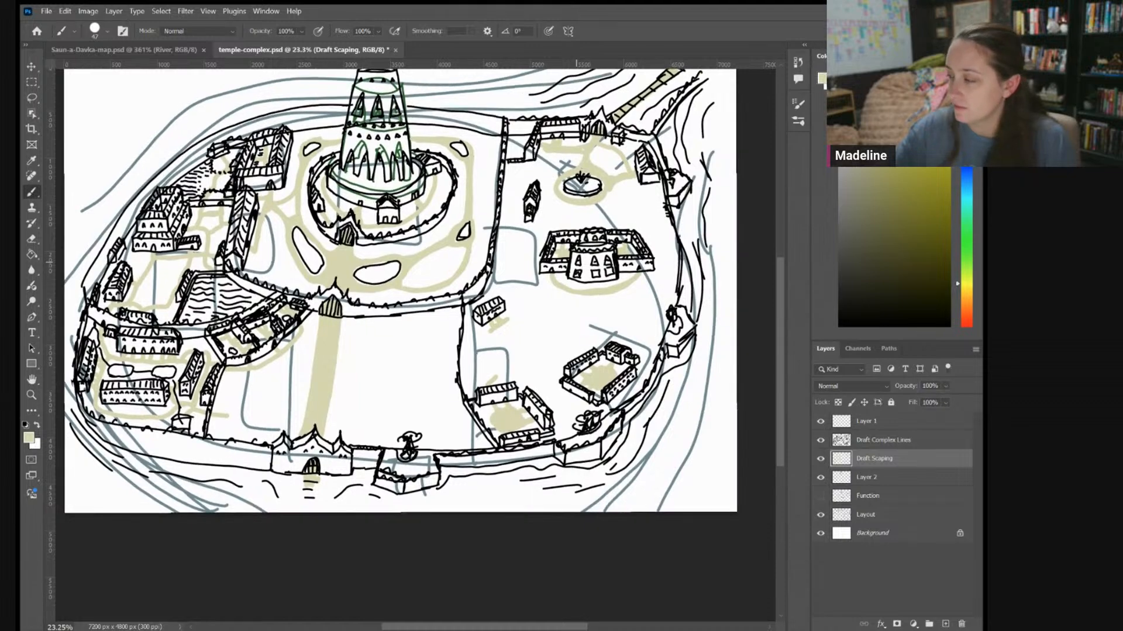
scroll(626, 351, up, 5)
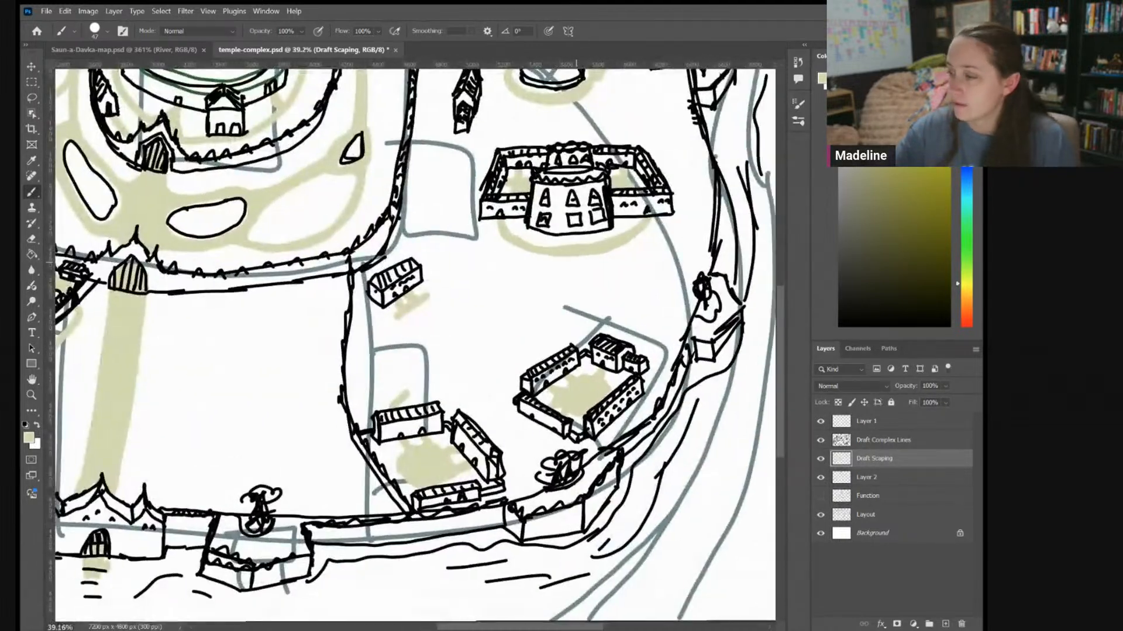
mouse_move(575, 262)
mouse_down()
mouse_move(587, 289)
mouse_move(516, 286)
mouse_move(431, 330)
mouse_move(402, 386)
mouse_move(399, 436)
mouse_up()
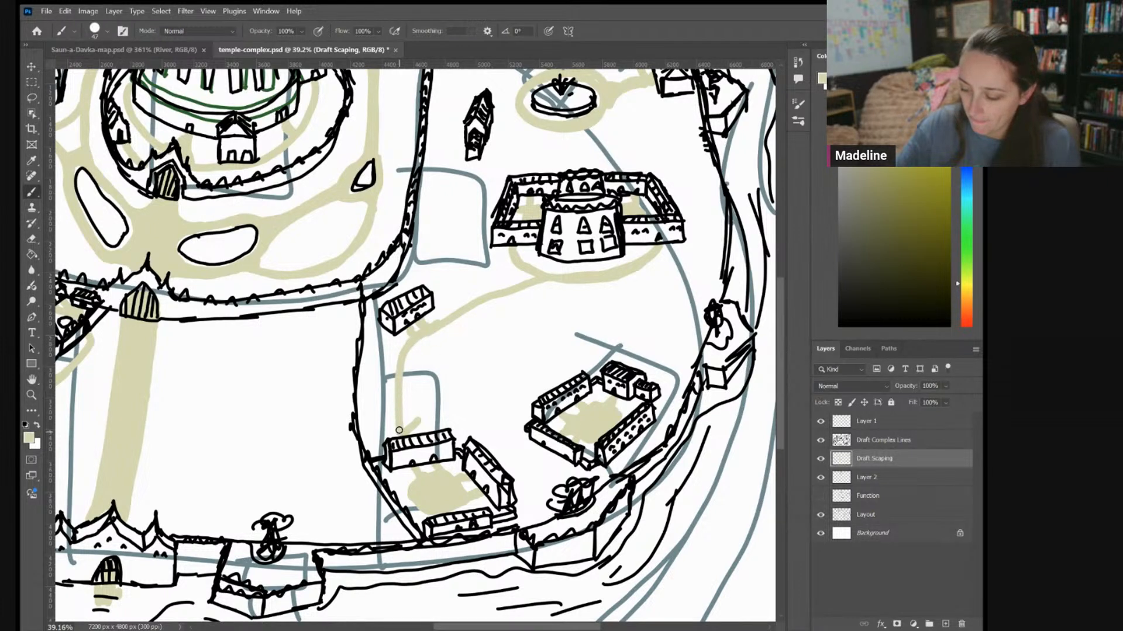
mouse_move(412, 430)
mouse_down()
mouse_move(497, 362)
mouse_move(548, 279)
mouse_up()
drag(508, 351, 431, 413)
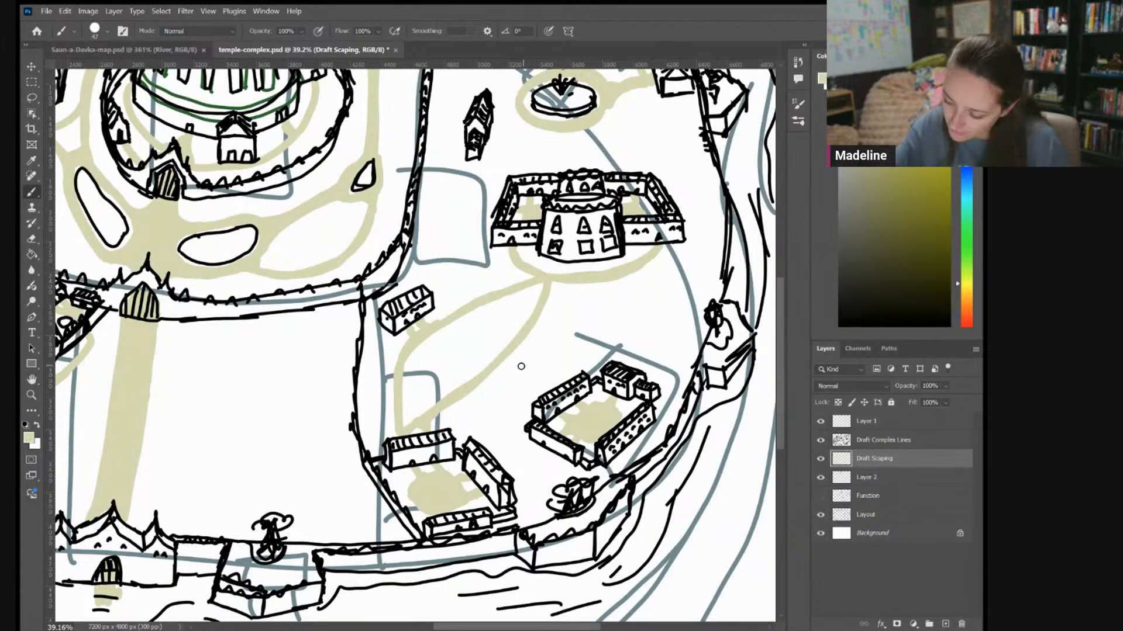
drag(500, 366, 541, 395)
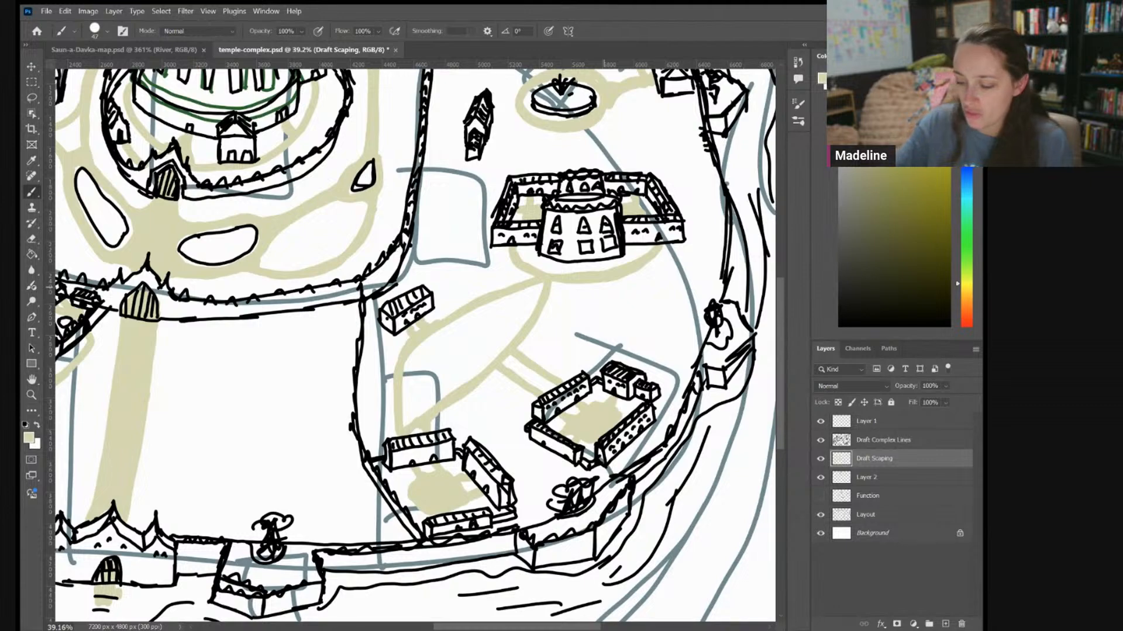
mouse_move(389, 403)
mouse_down()
mouse_move(358, 404)
mouse_move(390, 404)
mouse_up()
Paint curving beige paths from the fountain down both sides of the round-fronted building, joined to the southern paths
scroll(415, 345, down, 4)
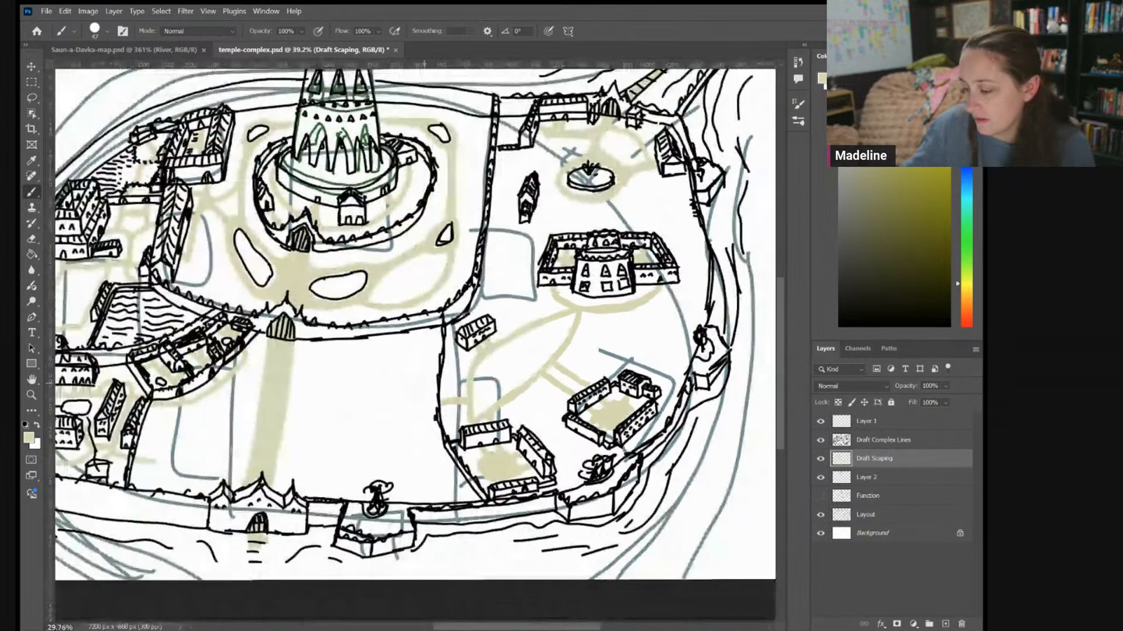
scroll(415, 345, up, 4)
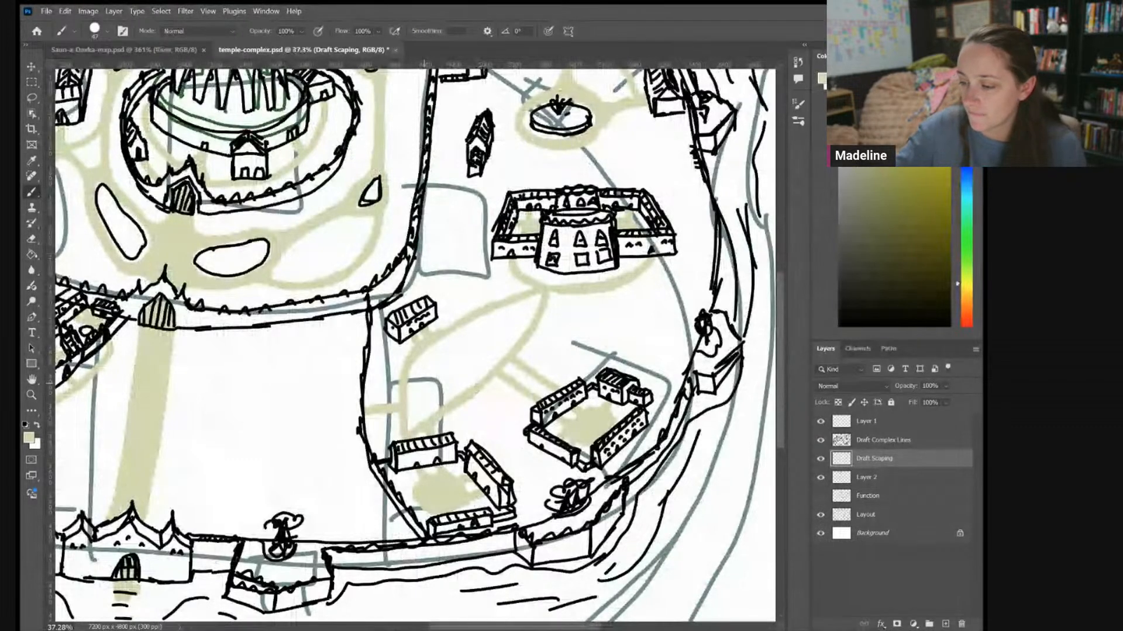
mouse_move(519, 146)
mouse_down()
mouse_move(473, 240)
mouse_move(451, 322)
mouse_move(490, 201)
mouse_move(530, 138)
mouse_up()
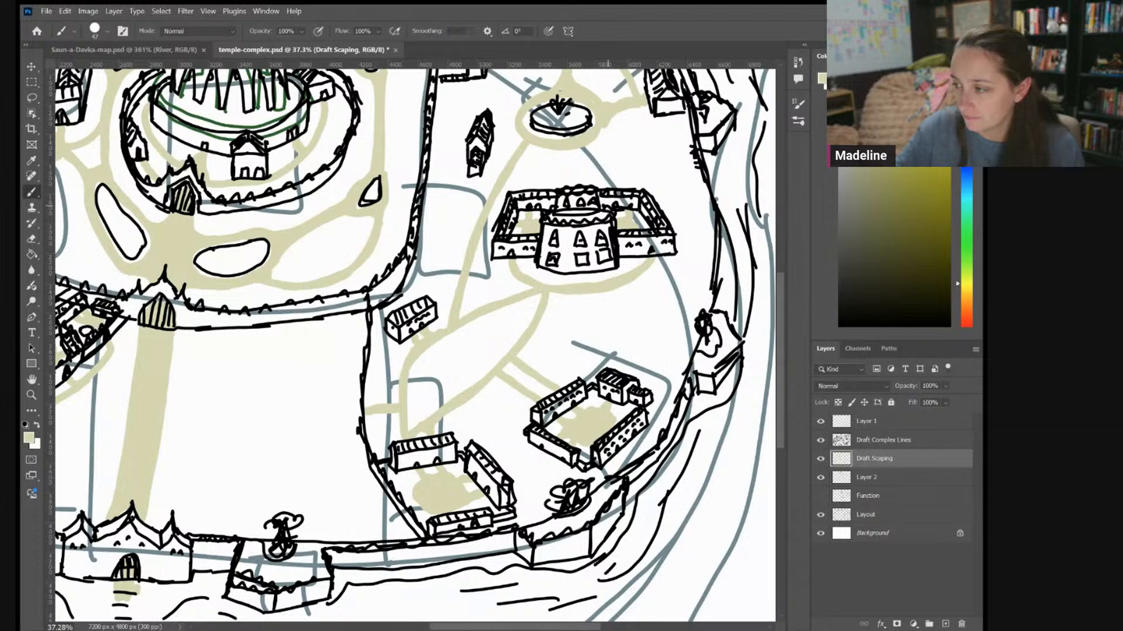
drag(607, 206, 533, 323)
mouse_move(527, 247)
mouse_down()
mouse_move(590, 302)
mouse_move(617, 369)
mouse_move(611, 429)
mouse_move(506, 415)
mouse_up()
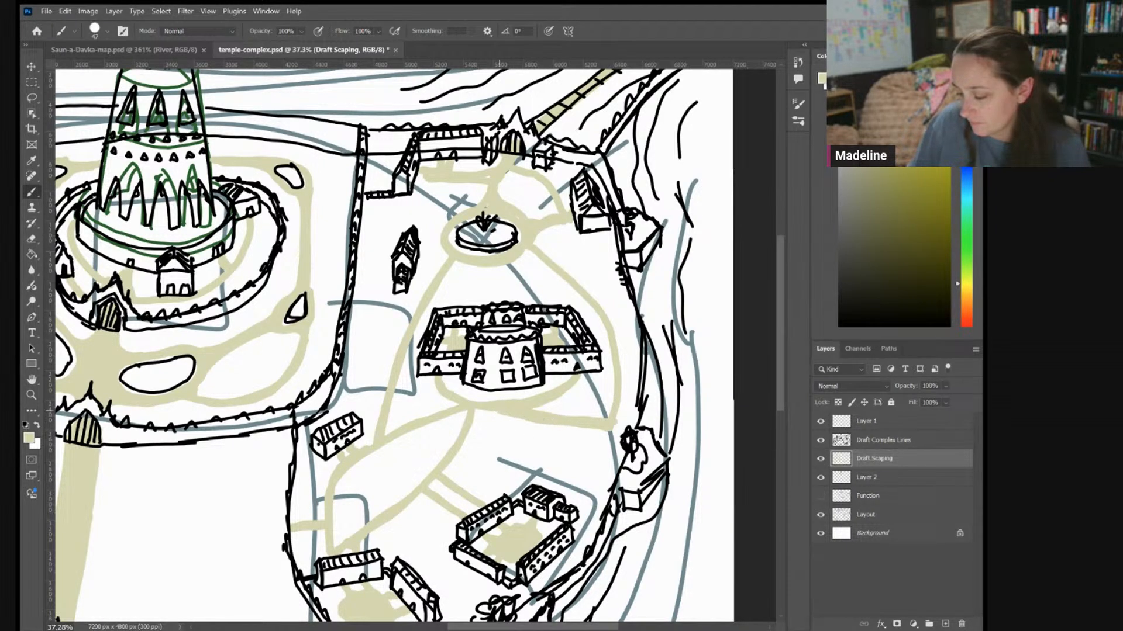
mouse_move(441, 474)
mouse_down()
mouse_move(573, 459)
mouse_move(609, 427)
mouse_move(584, 453)
mouse_move(531, 472)
mouse_move(459, 474)
mouse_up()
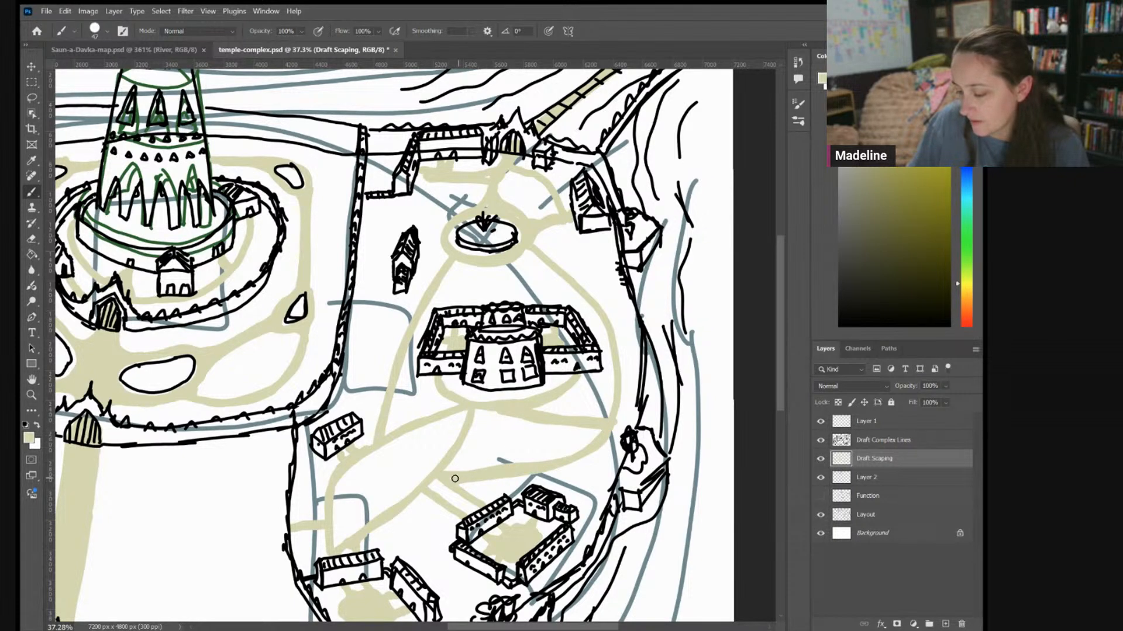
Paint a looping beige path around the narrow house west of the fountain and a short path from the fountain to the round-fronted building
drag(414, 540, 450, 453)
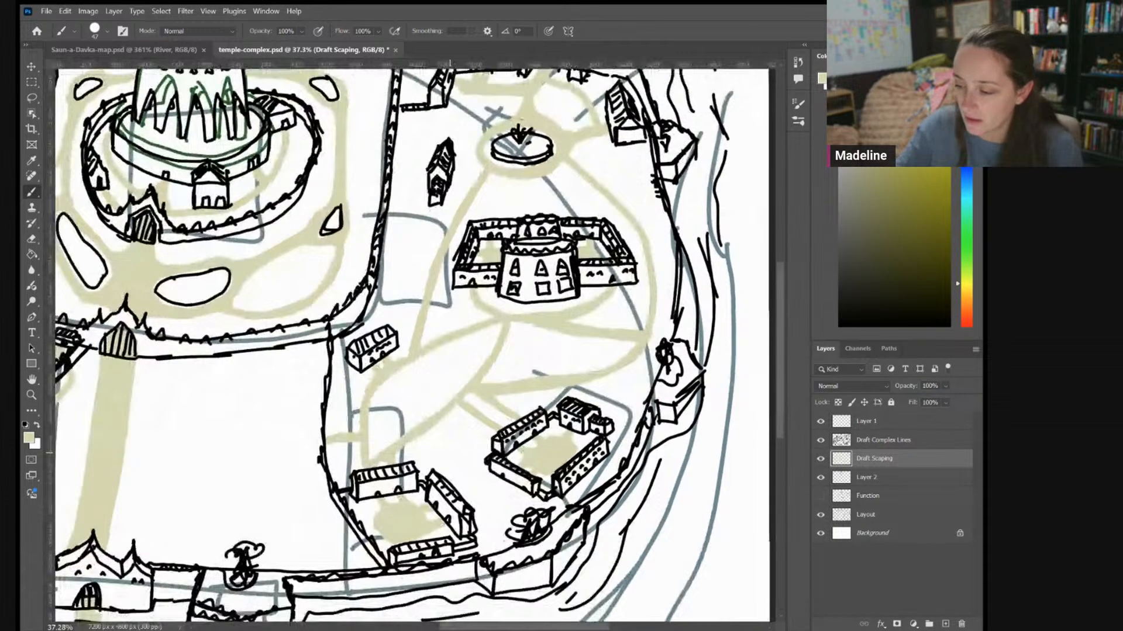
mouse_move(489, 132)
mouse_down()
mouse_move(427, 129)
mouse_move(412, 156)
mouse_move(413, 284)
mouse_up()
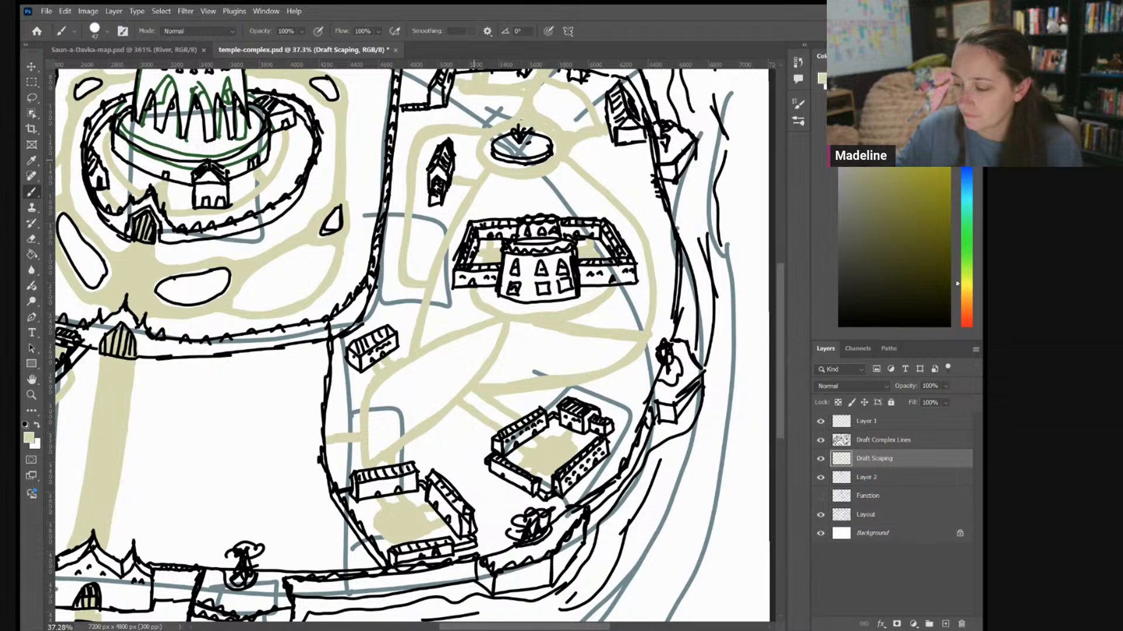
drag(474, 160, 501, 119)
drag(565, 171, 561, 141)
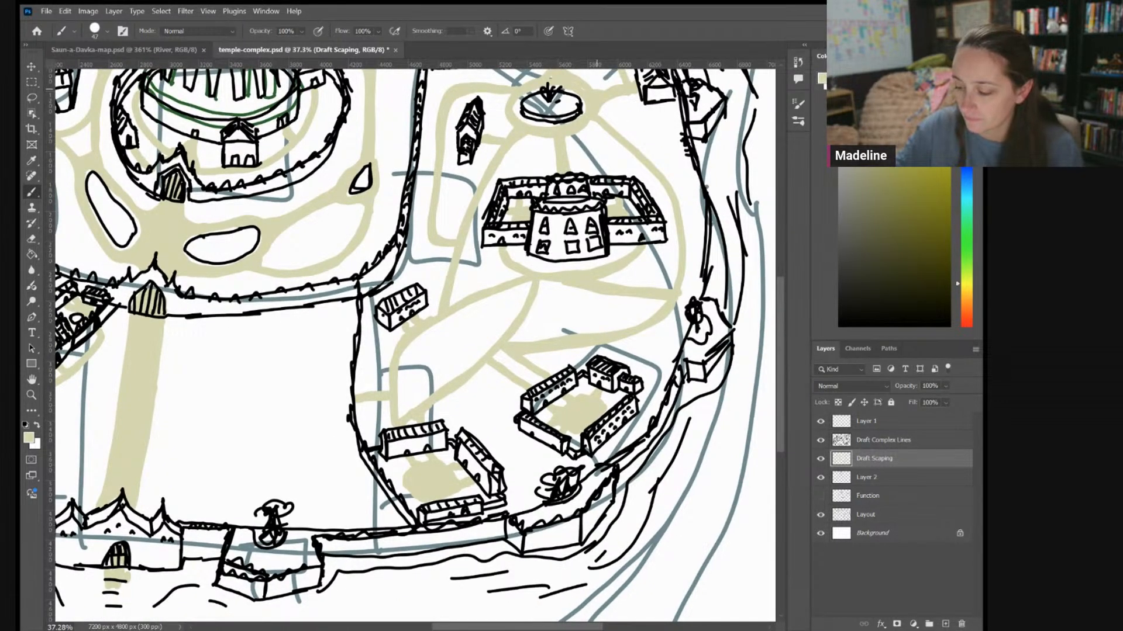
Paint a beige path connecting the two southeastern courtyard blocks, redoing the first stroke
drag(553, 427, 615, 352)
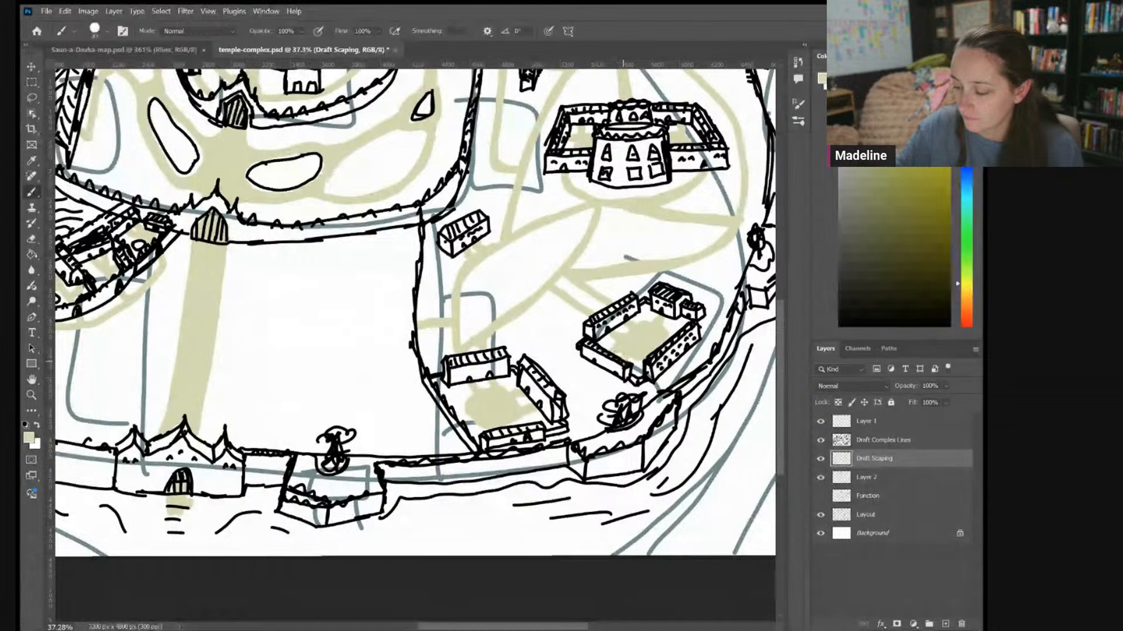
drag(615, 380, 589, 361)
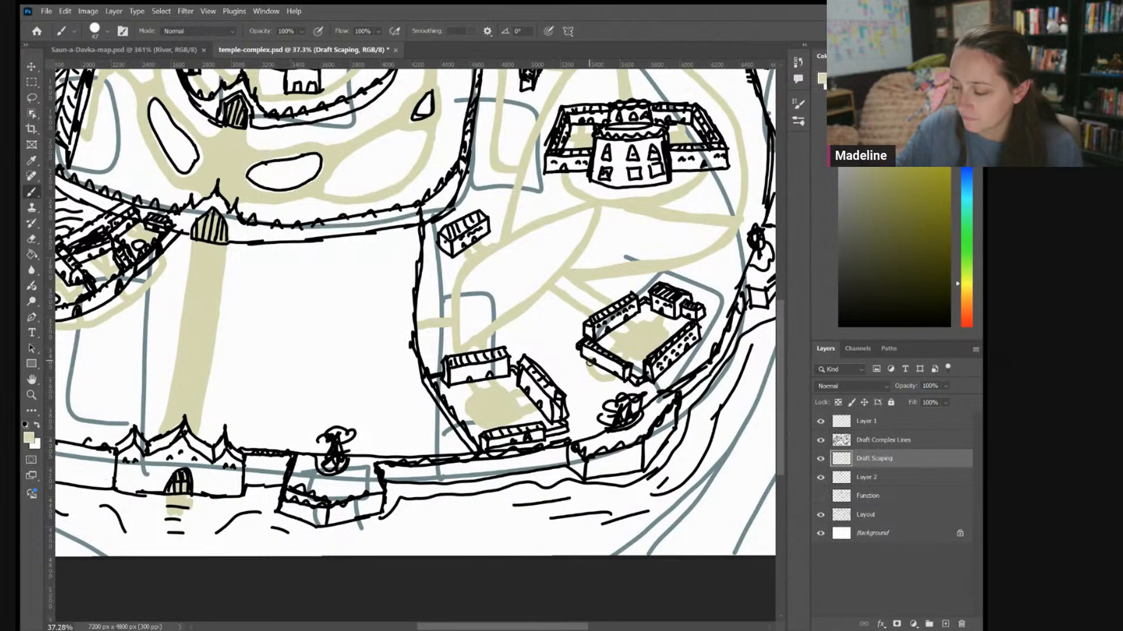
key(ctrl+z)
drag(562, 397, 597, 379)
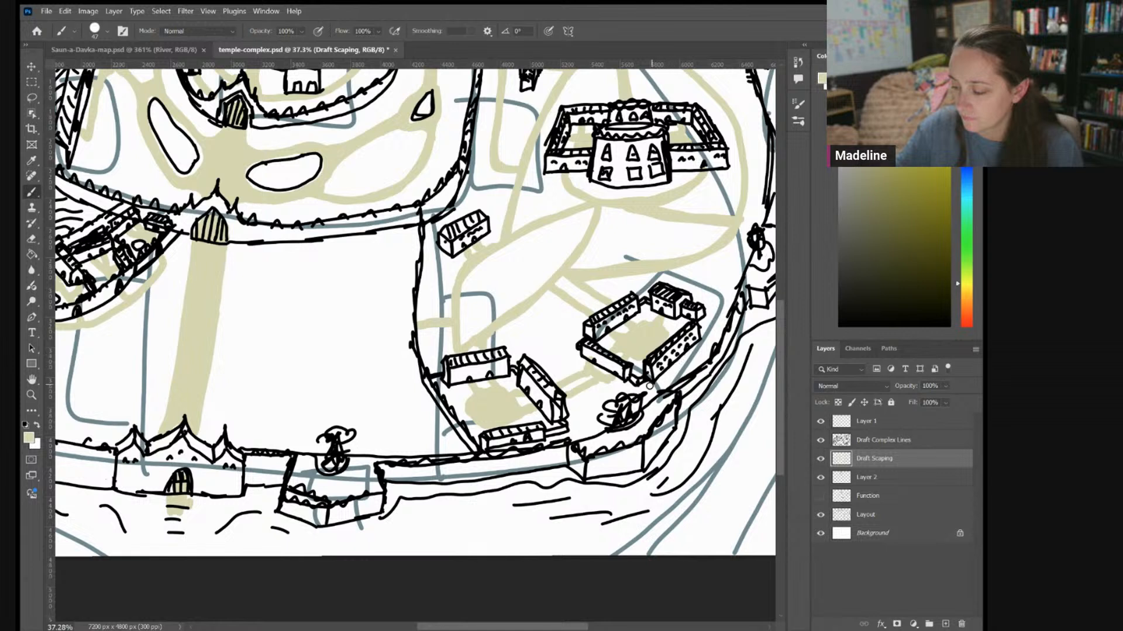
Paint beige paths around the south and east sides of the easternmost courtyard block and on to the tower on the eastern wall
mouse_move(679, 368)
mouse_down()
mouse_move(717, 326)
mouse_move(706, 260)
mouse_up()
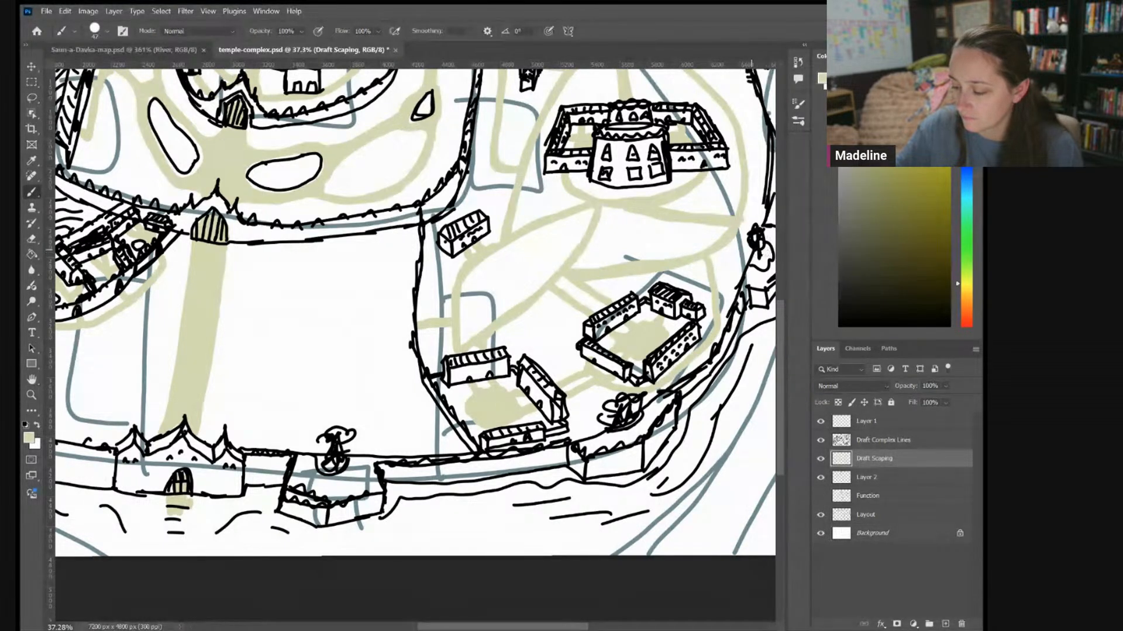
mouse_move(674, 379)
mouse_down()
mouse_move(735, 287)
mouse_move(749, 220)
mouse_up()
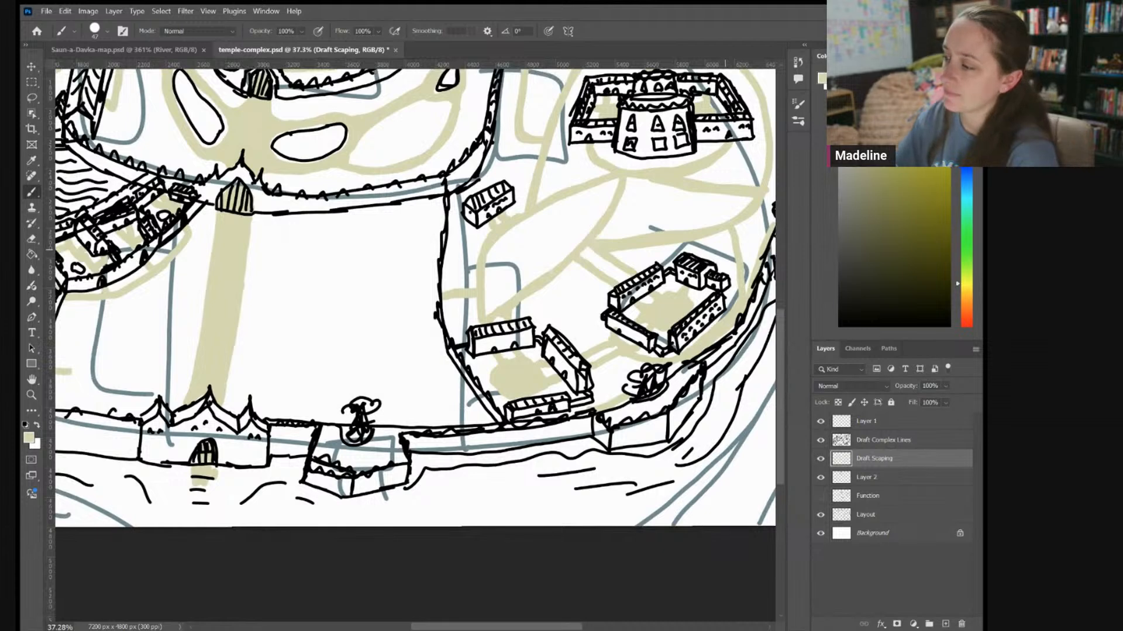
drag(725, 249, 762, 180)
Paint two beige roads across the open southern field, linking the main gate road to the districts beyond its western and eastern walls
drag(416, 263, 545, 278)
scroll(415, 263, up, 1)
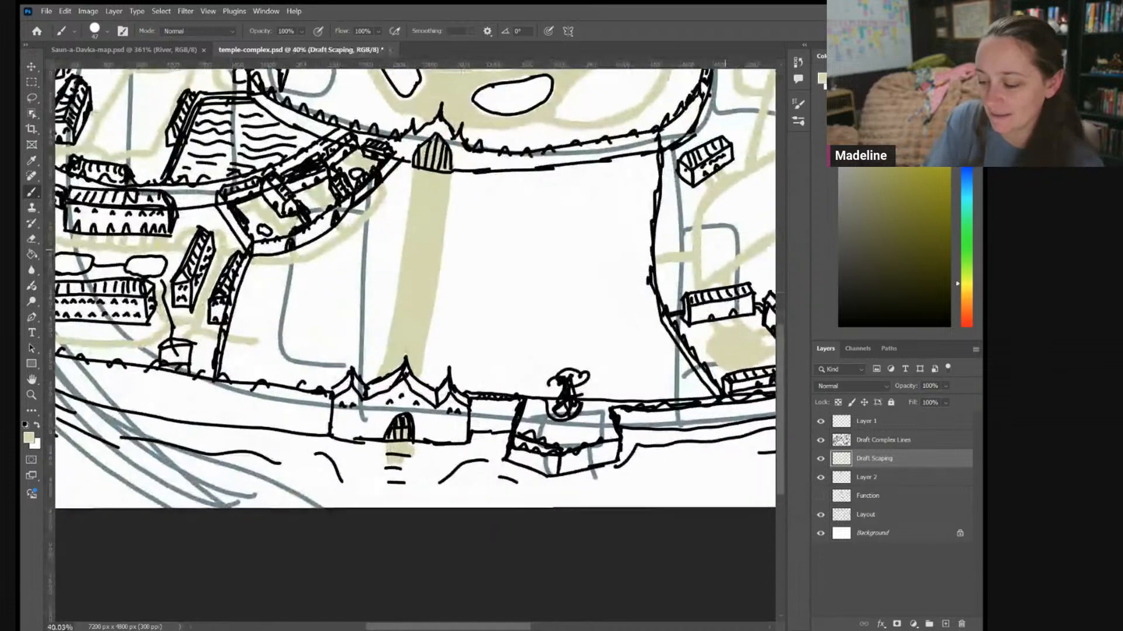
mouse_move(255, 344)
mouse_down()
mouse_move(398, 345)
mouse_move(251, 345)
mouse_move(372, 347)
mouse_up()
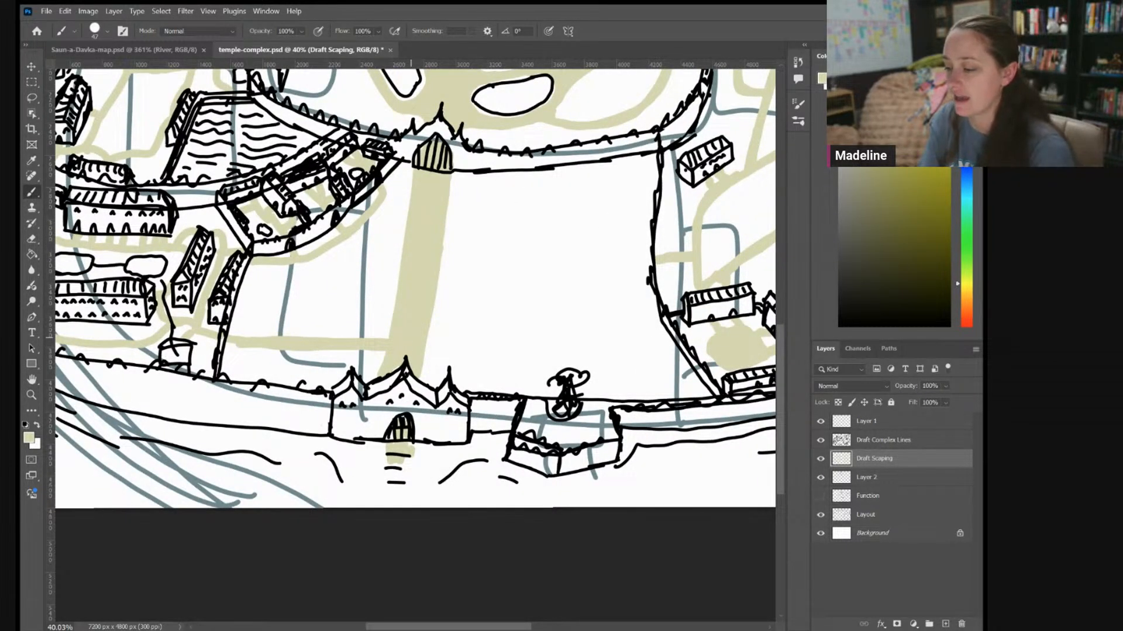
mouse_move(441, 252)
mouse_down()
mouse_move(659, 258)
mouse_move(437, 257)
mouse_move(585, 260)
mouse_up()
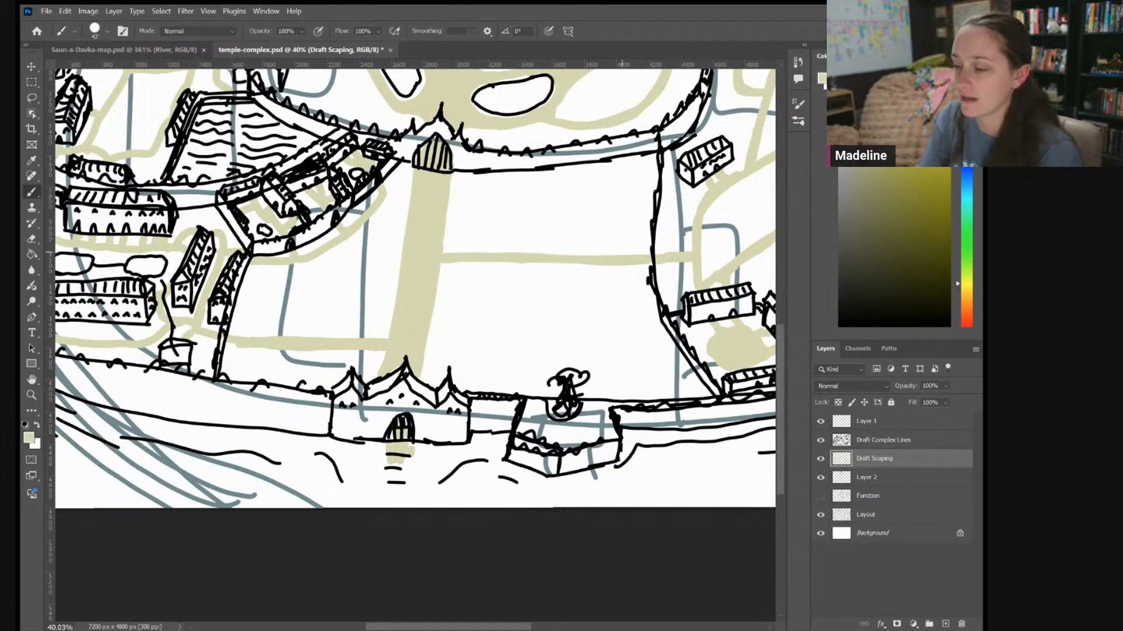
Choose a medium blue and paint an elongated diagonal pond inside the leaf-shaped path loop southwest of the round-fronted building
drag(621, 253, 538, 280)
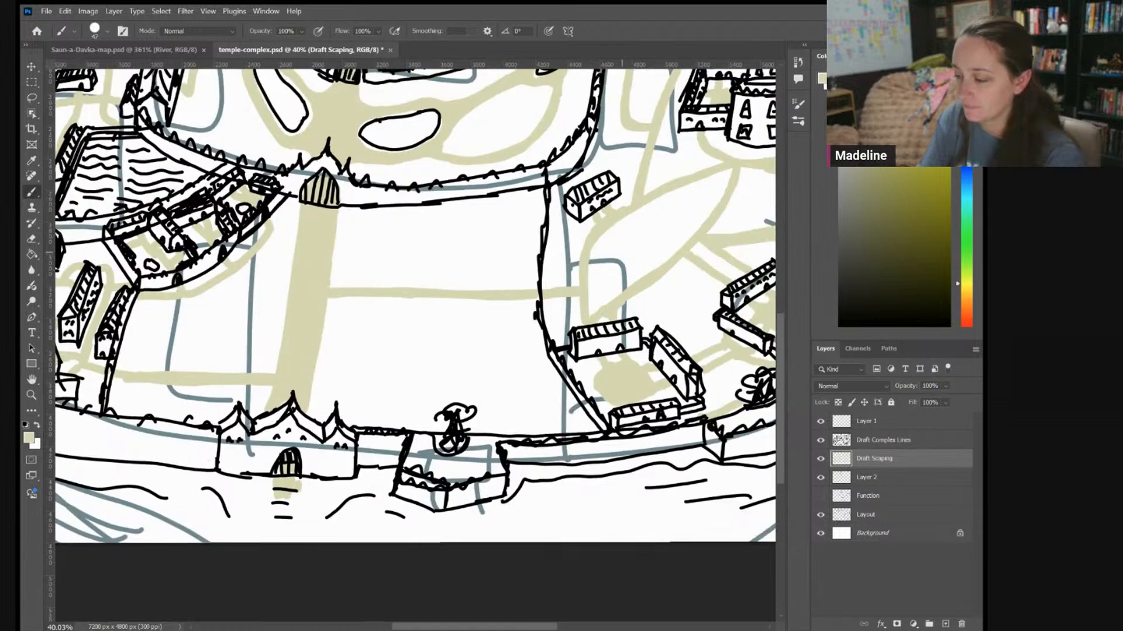
scroll(622, 253, down, 4)
scroll(622, 253, up, 2)
scroll(639, 346, up, 1)
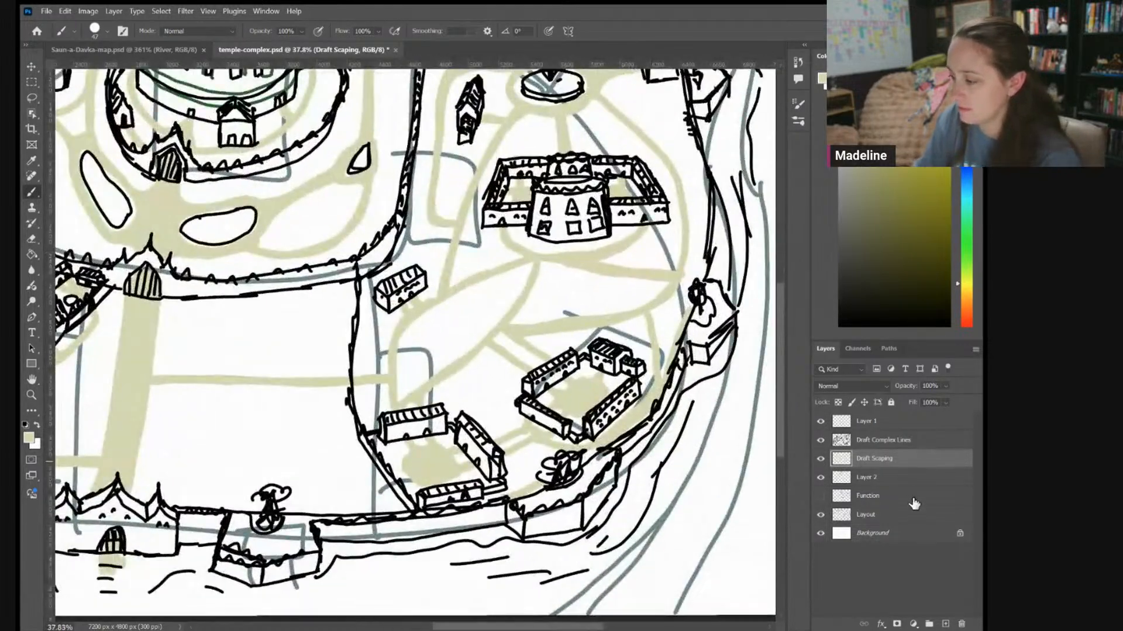
click(962, 228)
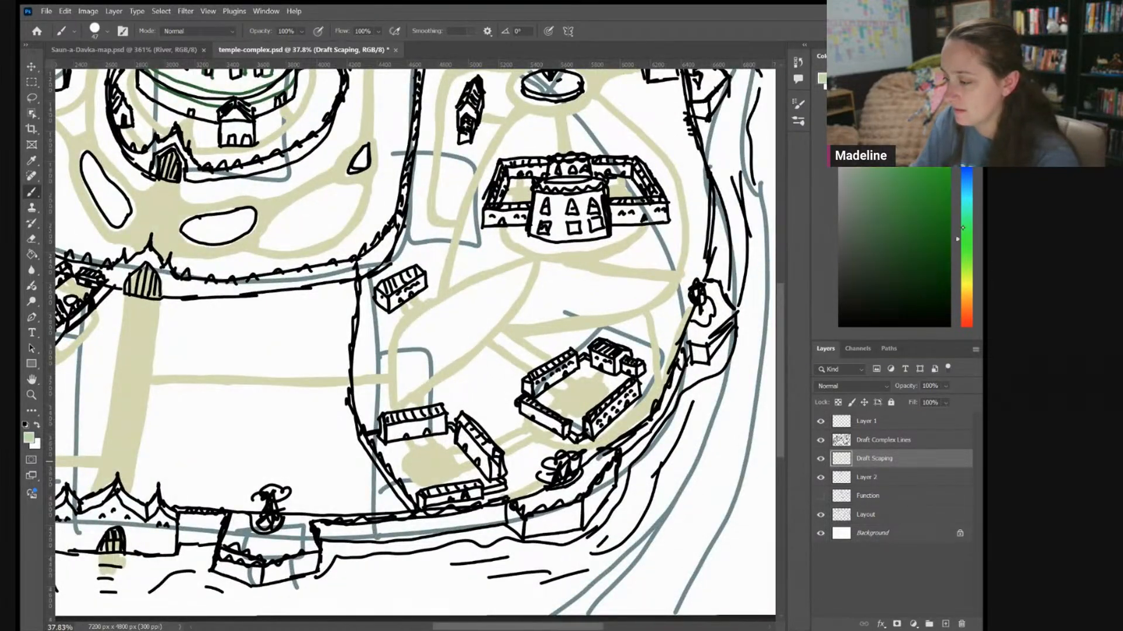
click(917, 166)
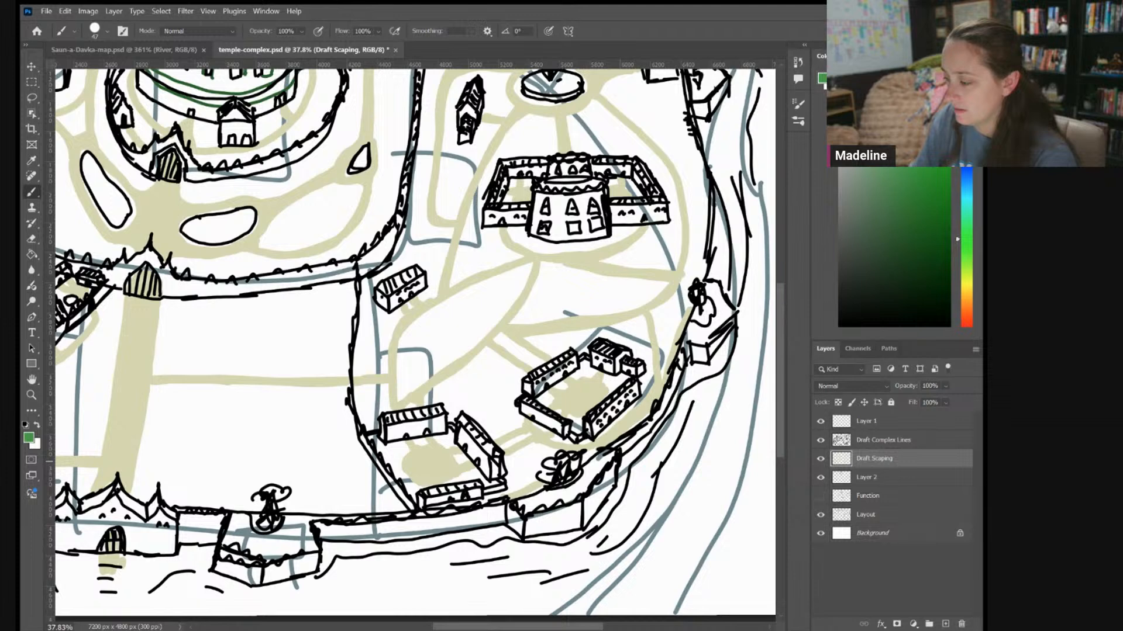
drag(895, 175, 898, 105)
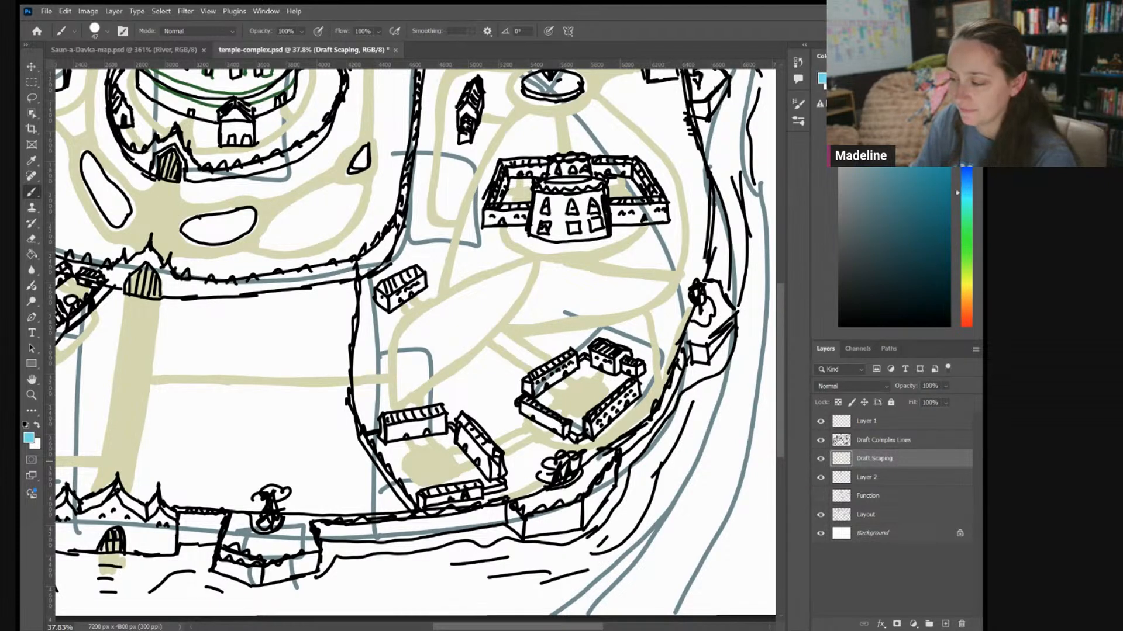
click(921, 143)
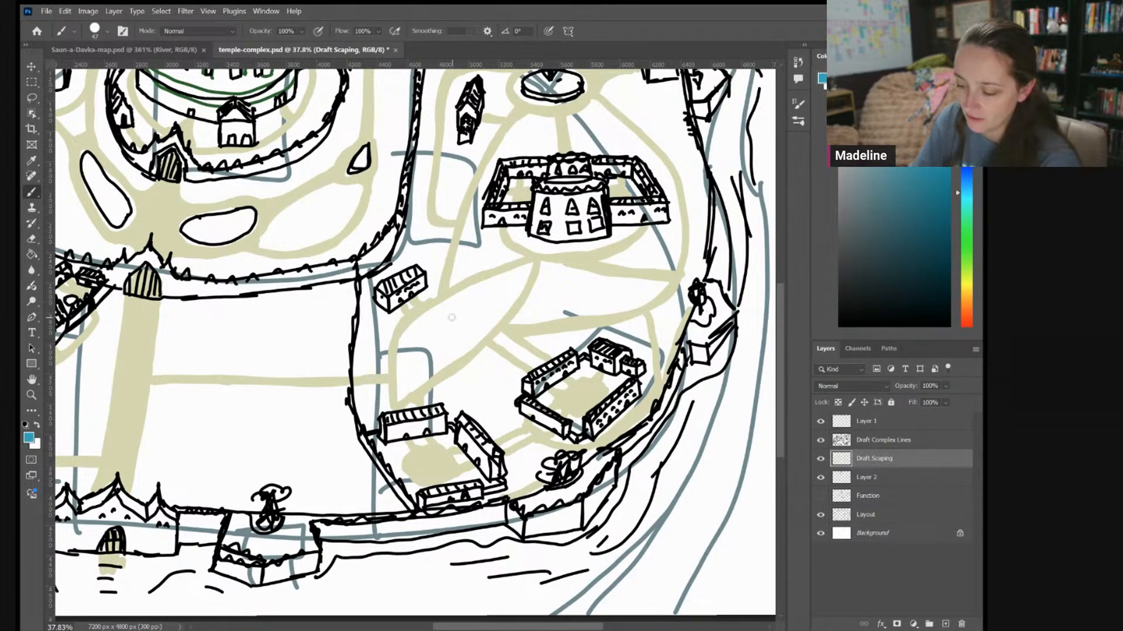
mouse_move(468, 309)
mouse_down()
mouse_move(427, 335)
mouse_move(418, 364)
mouse_move(446, 351)
mouse_move(486, 306)
mouse_move(464, 309)
mouse_move(419, 353)
mouse_move(460, 334)
mouse_move(438, 338)
mouse_move(483, 304)
mouse_move(450, 331)
mouse_up()
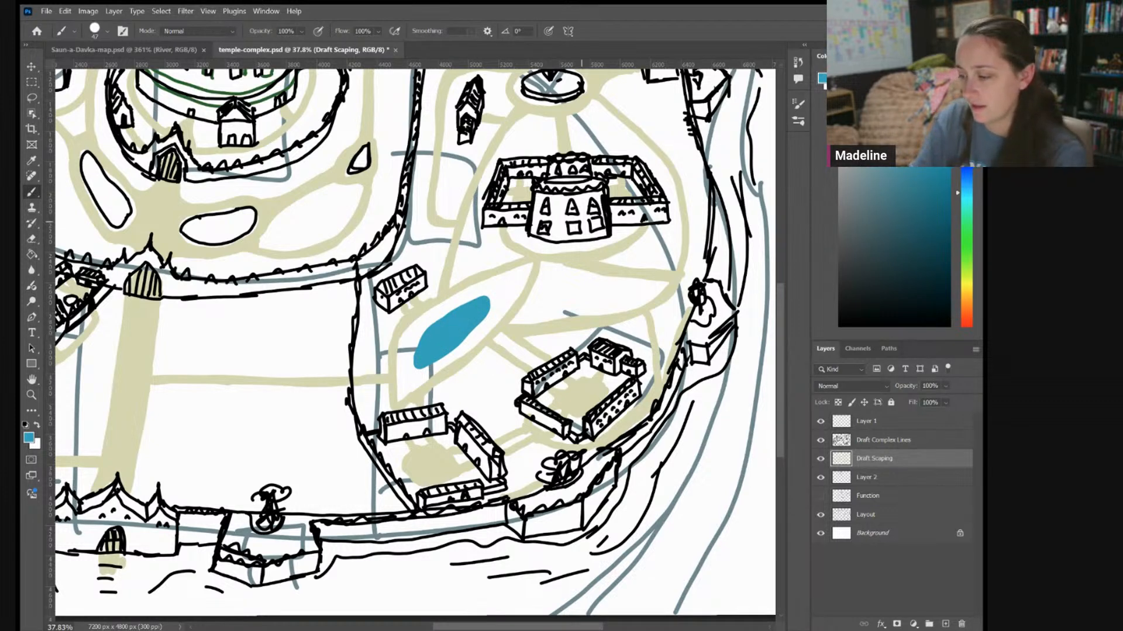
Fill the basin of the round fountain north of the round-fronted building with the same blue
drag(573, 132, 582, 221)
scroll(644, 191, up, 2)
mouse_move(512, 164)
mouse_down()
mouse_move(569, 169)
mouse_move(551, 159)
mouse_move(525, 171)
mouse_move(564, 167)
mouse_move(520, 174)
mouse_move(570, 171)
mouse_up()
drag(483, 163, 595, 152)
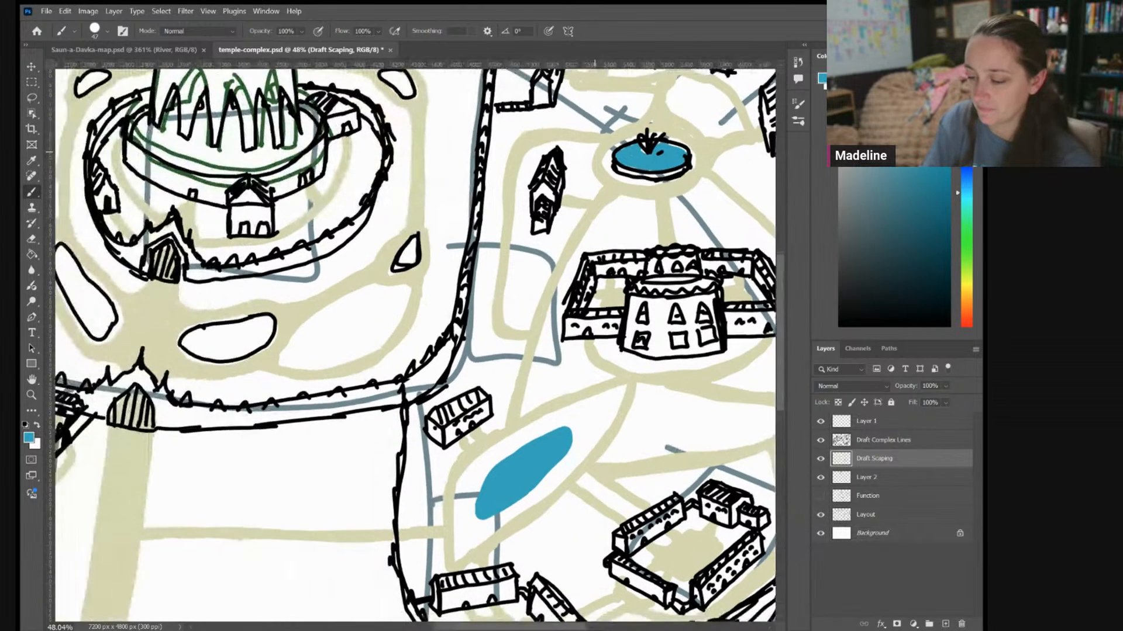
Fill the five outlined ponds around the central temple's ring wall with blue
mouse_move(416, 243)
mouse_down()
mouse_move(406, 251)
mouse_move(414, 243)
mouse_up()
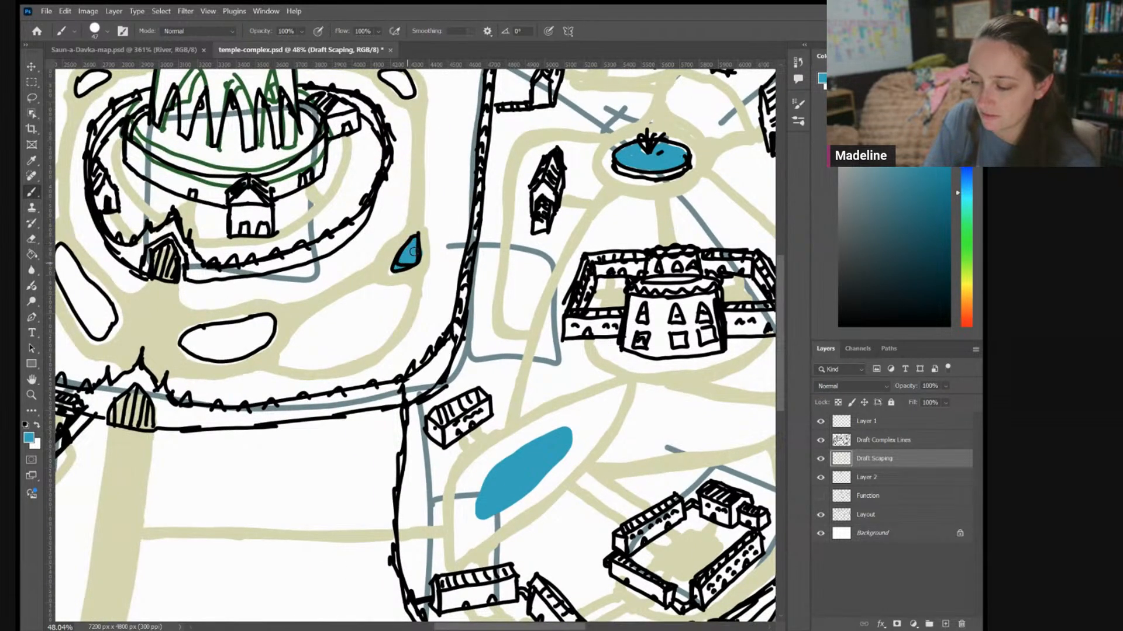
mouse_move(259, 318)
mouse_down()
mouse_move(196, 333)
mouse_move(212, 352)
mouse_move(252, 346)
mouse_move(234, 327)
mouse_move(269, 326)
mouse_move(241, 353)
mouse_move(191, 348)
mouse_move(226, 335)
mouse_up()
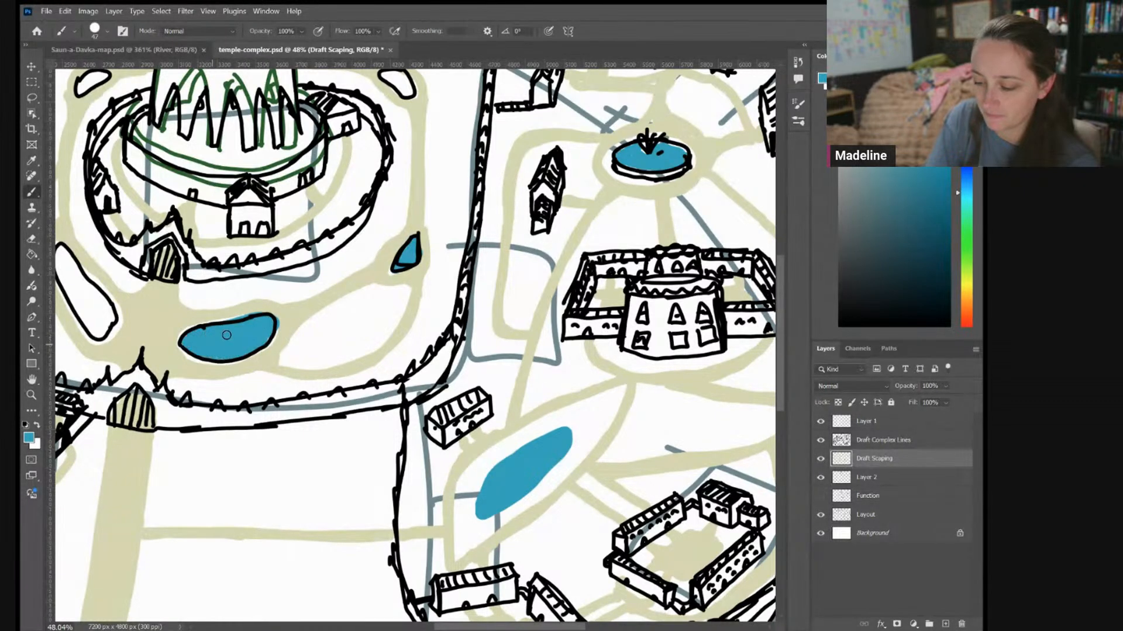
drag(304, 295, 335, 347)
drag(415, 126, 439, 151)
drag(121, 132, 134, 128)
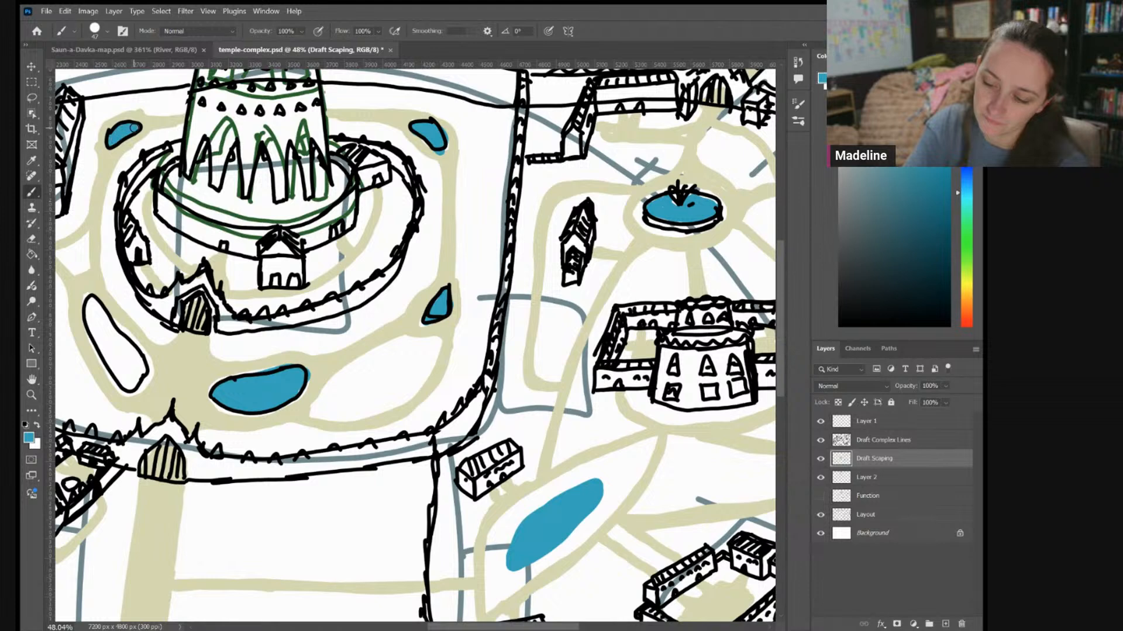
mouse_move(89, 301)
mouse_down()
mouse_move(109, 364)
mouse_move(140, 382)
mouse_move(105, 321)
mouse_move(122, 357)
mouse_move(273, 316)
mouse_move(543, 278)
mouse_move(624, 190)
mouse_up()
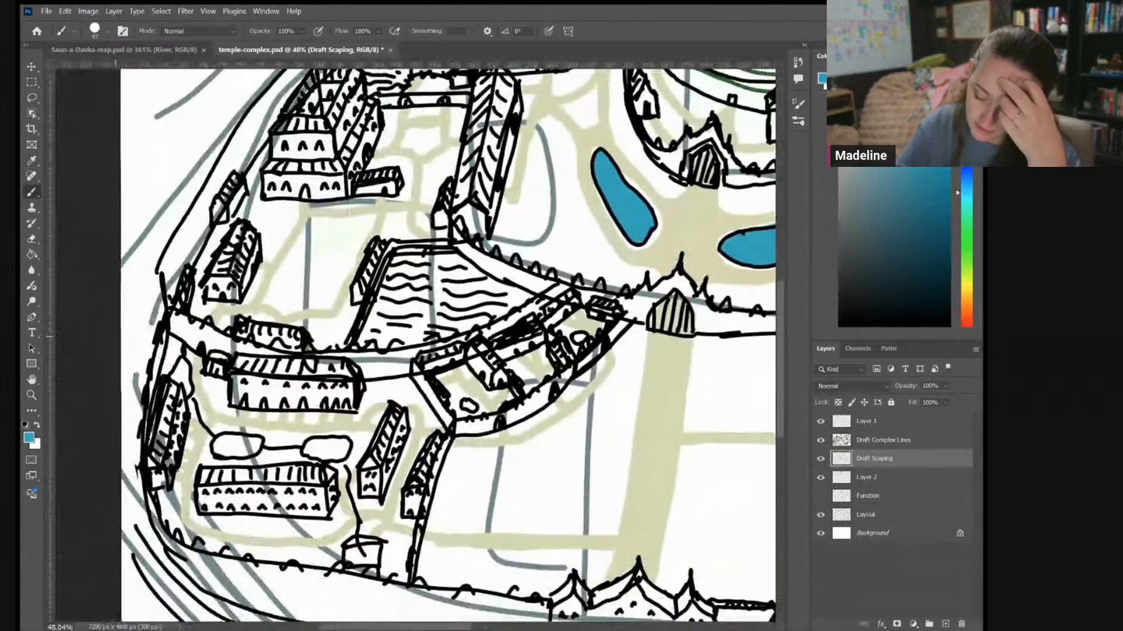
Fill the southwestern water features with blue: the curved block's two small pools, the twin connected ponds and the pool by the western wall
mouse_move(315, 446)
mouse_down()
mouse_move(338, 454)
mouse_move(342, 440)
mouse_move(305, 448)
mouse_up()
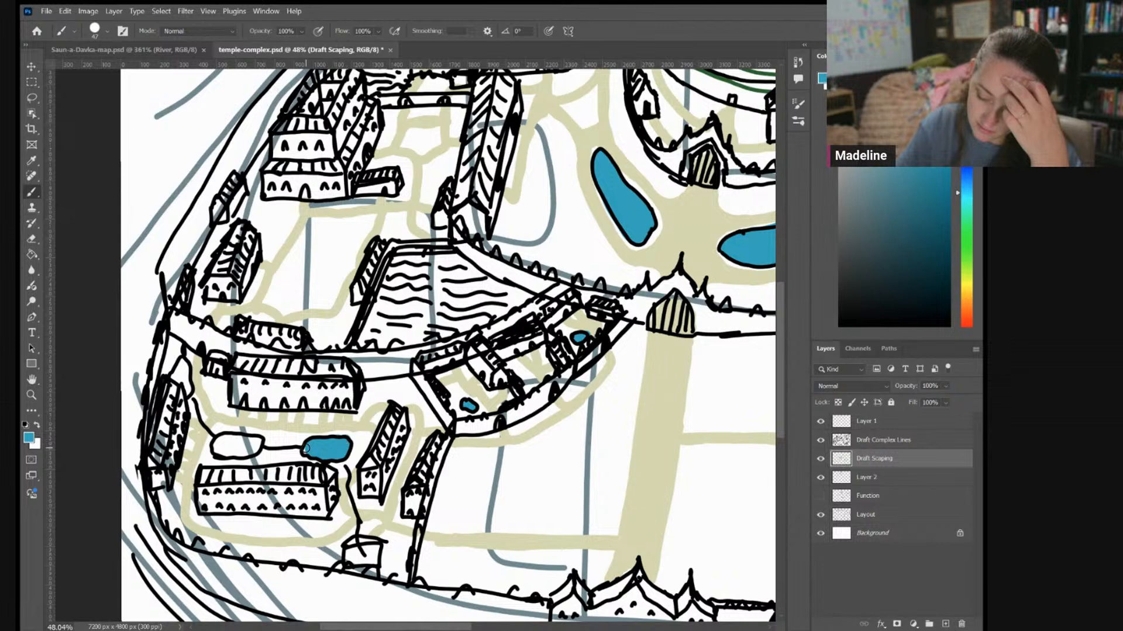
mouse_move(183, 361)
mouse_down()
mouse_move(186, 394)
mouse_move(175, 377)
mouse_up()
mouse_move(227, 440)
mouse_down()
mouse_move(221, 449)
mouse_move(258, 434)
mouse_up()
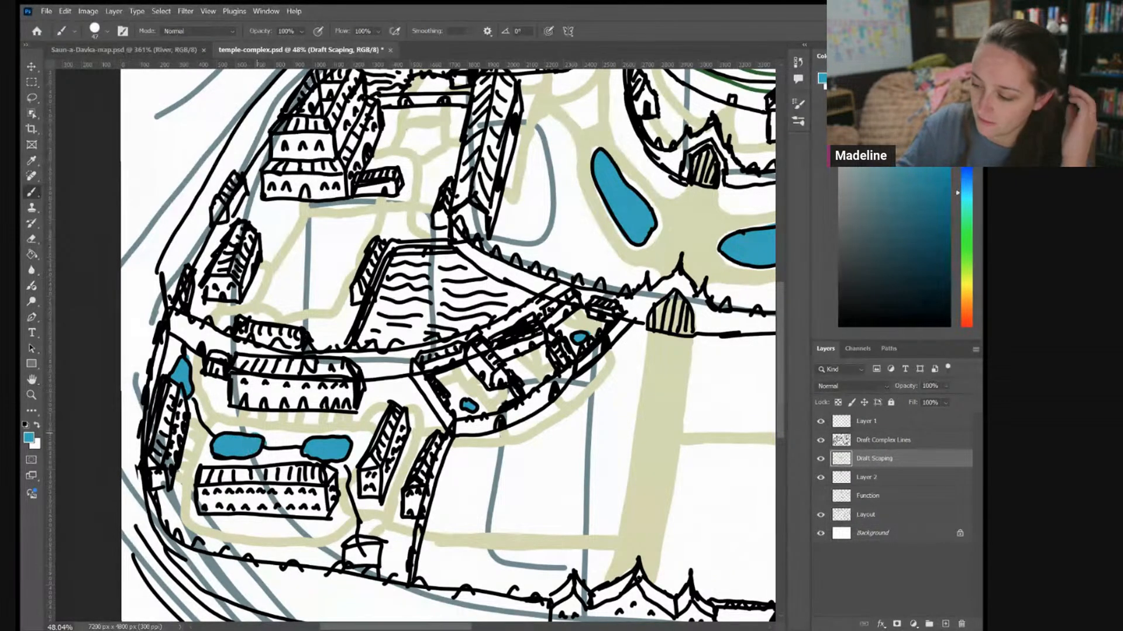
Choose a dark green as the painting colour and save the document
scroll(588, 368, down, 5)
drag(588, 368, 446, 322)
drag(588, 369, 312, 327)
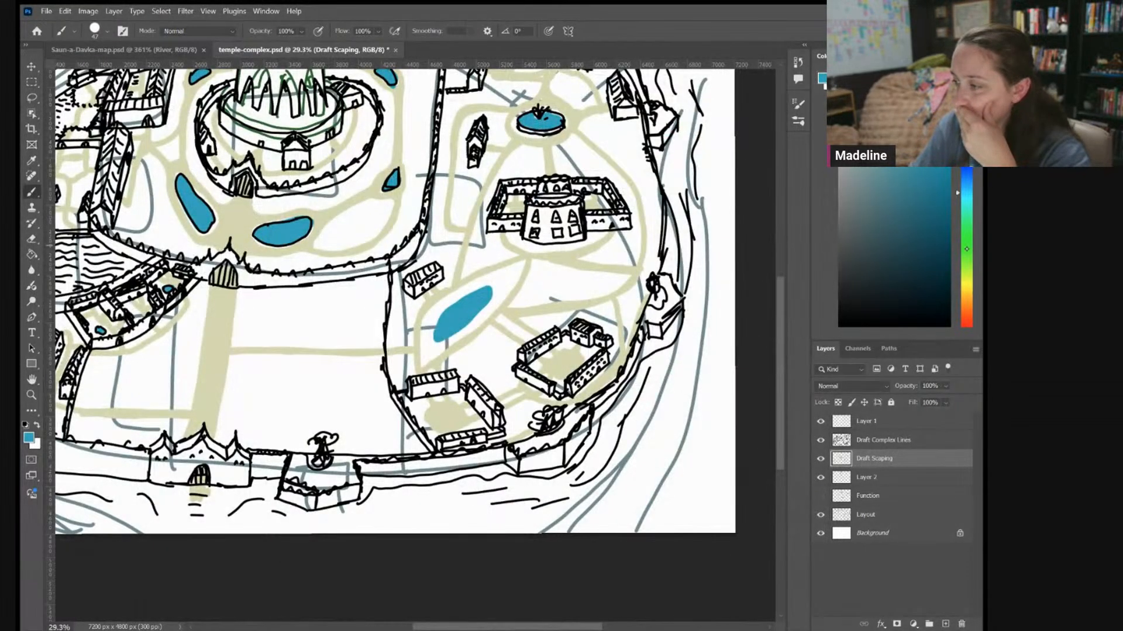
drag(921, 201, 917, 212)
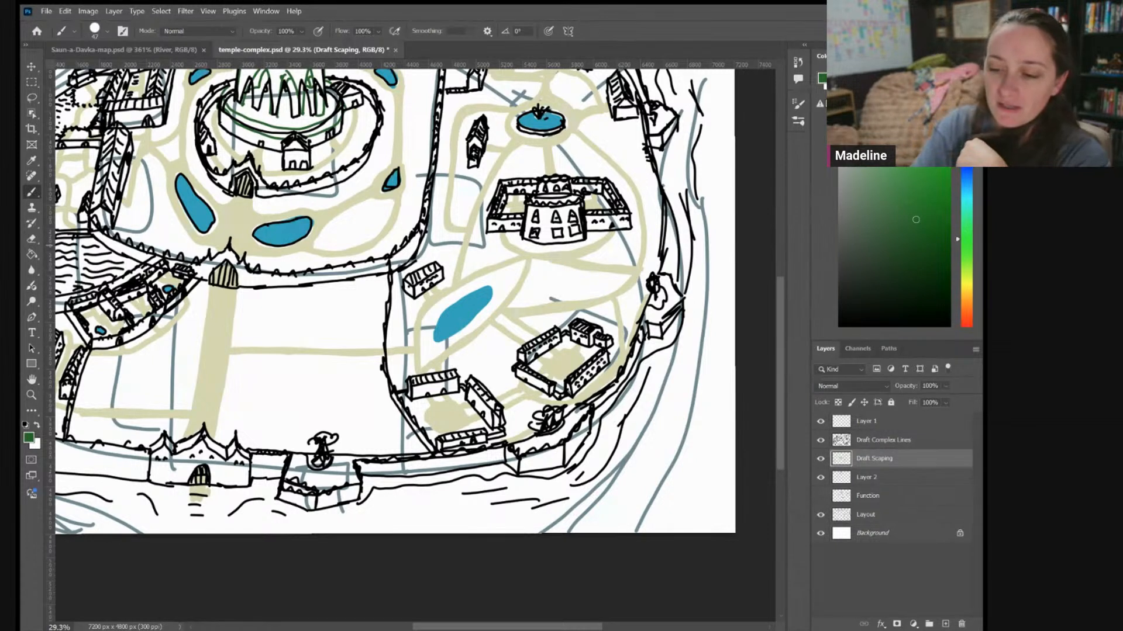
key(ctrl+s)
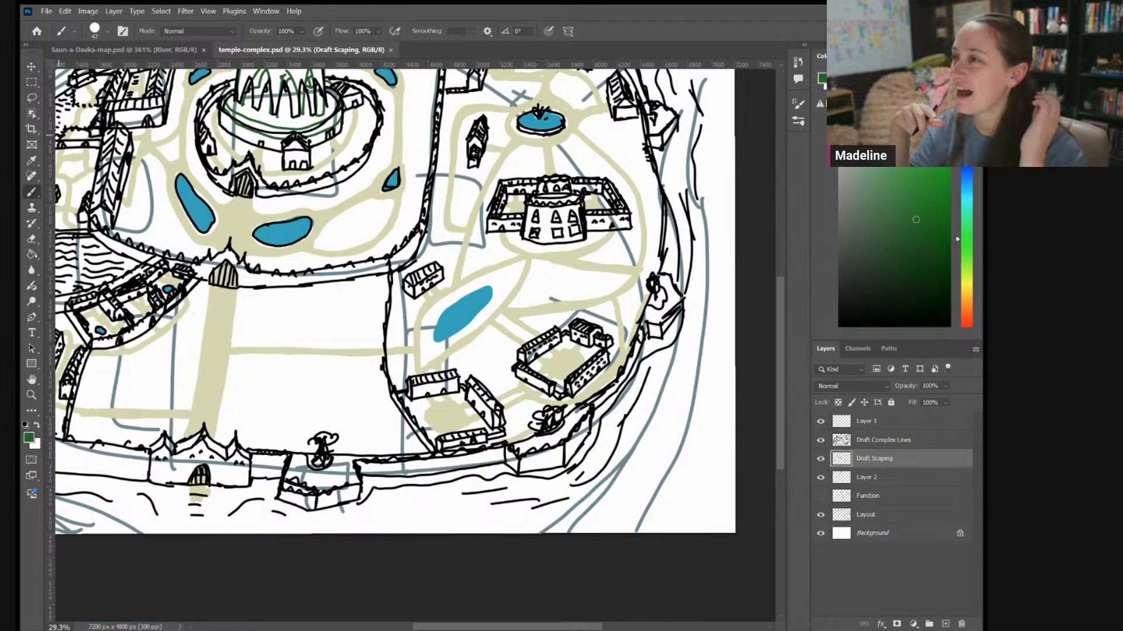
Paint dark green foliage beside and in front of the L-shaped building west of the northeastern gate
drag(558, 76, 563, 193)
scroll(563, 193, up, 3)
scroll(492, 188, up, 5)
mouse_move(343, 126)
mouse_down()
mouse_move(328, 117)
mouse_move(392, 131)
mouse_move(372, 152)
mouse_move(324, 143)
mouse_move(328, 156)
mouse_move(322, 142)
mouse_move(331, 168)
mouse_up()
drag(550, 176, 578, 147)
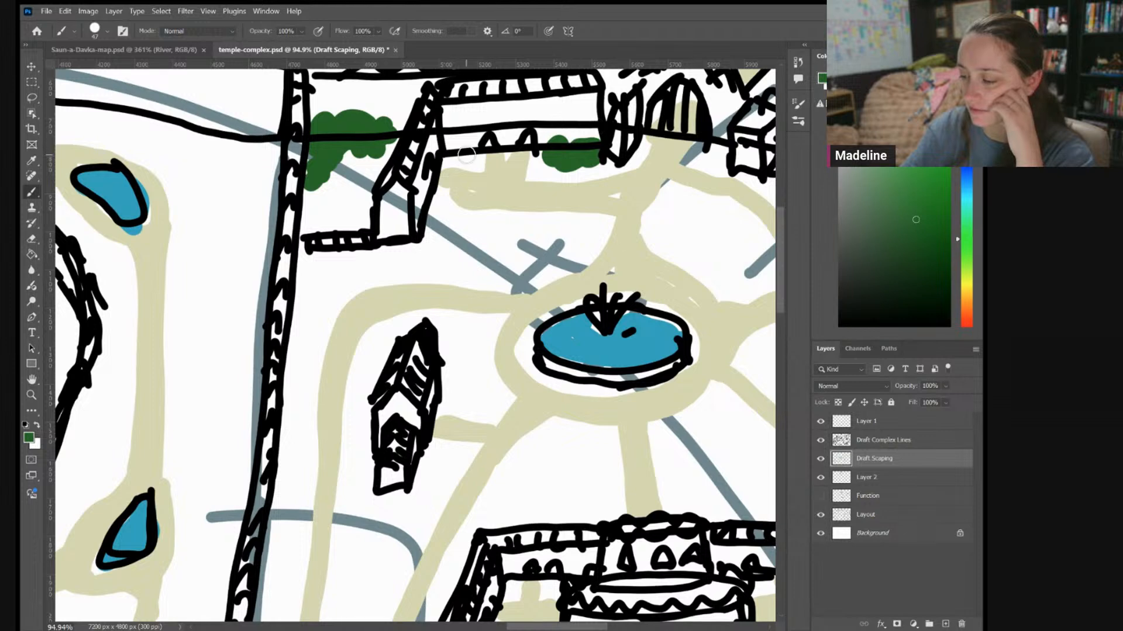
drag(466, 154, 454, 163)
Paint dark green tree masses along both sides of the stairway leading up from the northeastern gate
drag(582, 288, 372, 445)
scroll(372, 446, down, 4)
mouse_move(471, 231)
mouse_down()
mouse_move(413, 284)
mouse_move(490, 243)
mouse_move(582, 170)
mouse_move(535, 186)
mouse_move(462, 257)
mouse_move(585, 167)
mouse_move(388, 286)
mouse_up()
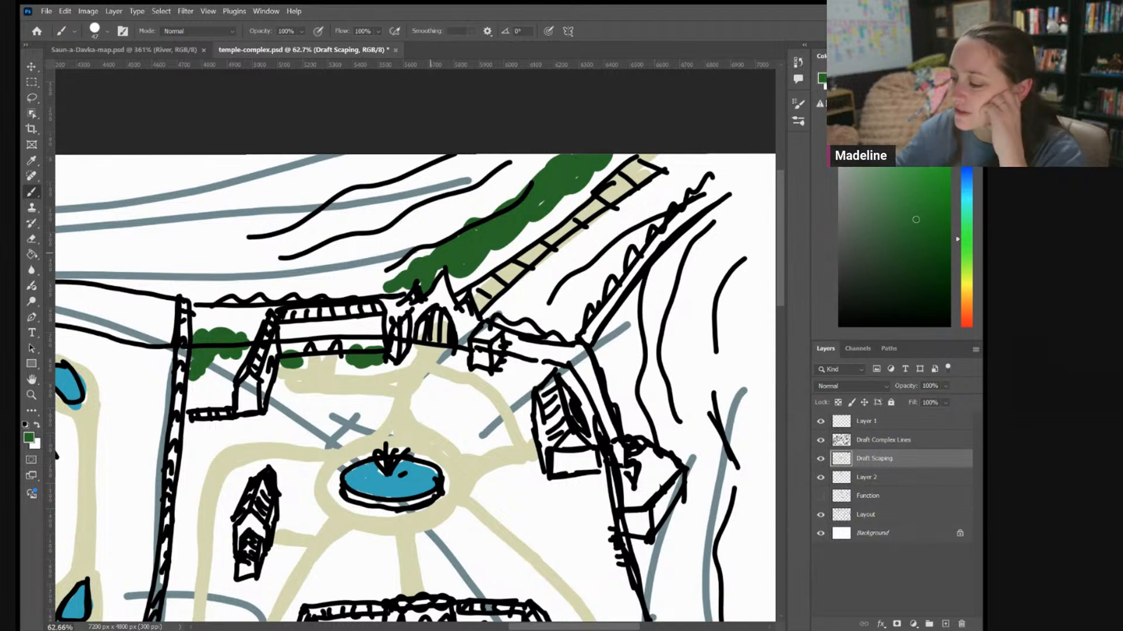
mouse_move(555, 302)
mouse_down()
mouse_move(708, 157)
mouse_move(649, 202)
mouse_move(555, 314)
mouse_move(529, 304)
mouse_move(557, 295)
mouse_move(546, 297)
mouse_move(572, 311)
mouse_move(616, 260)
mouse_move(584, 272)
mouse_move(601, 246)
mouse_up()
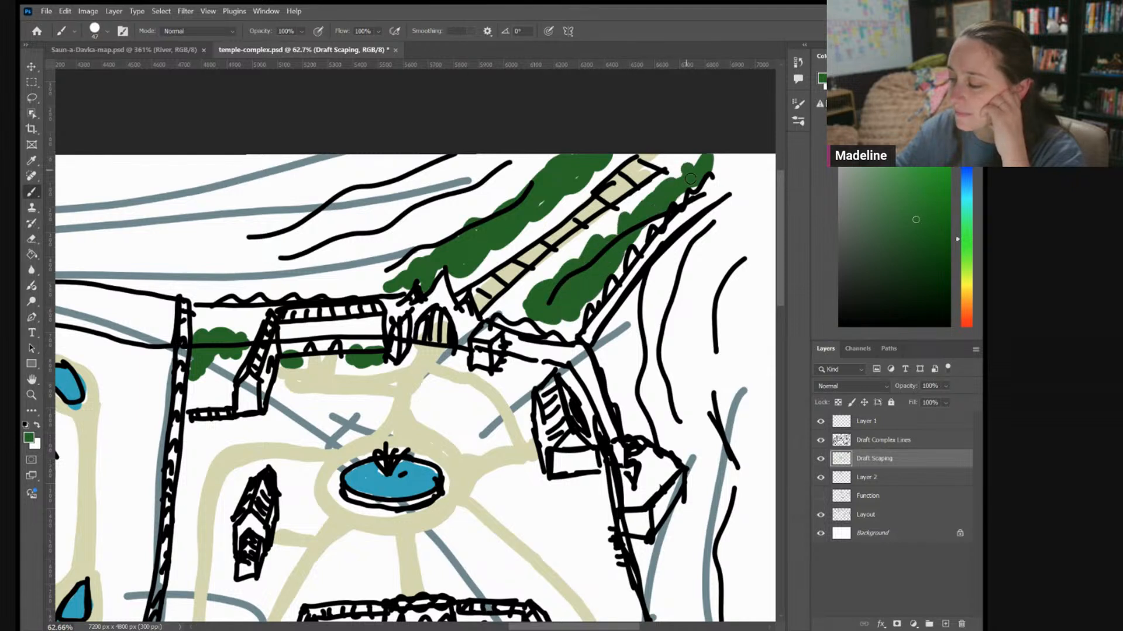
mouse_move(656, 204)
mouse_down()
mouse_move(608, 229)
mouse_move(588, 259)
mouse_up()
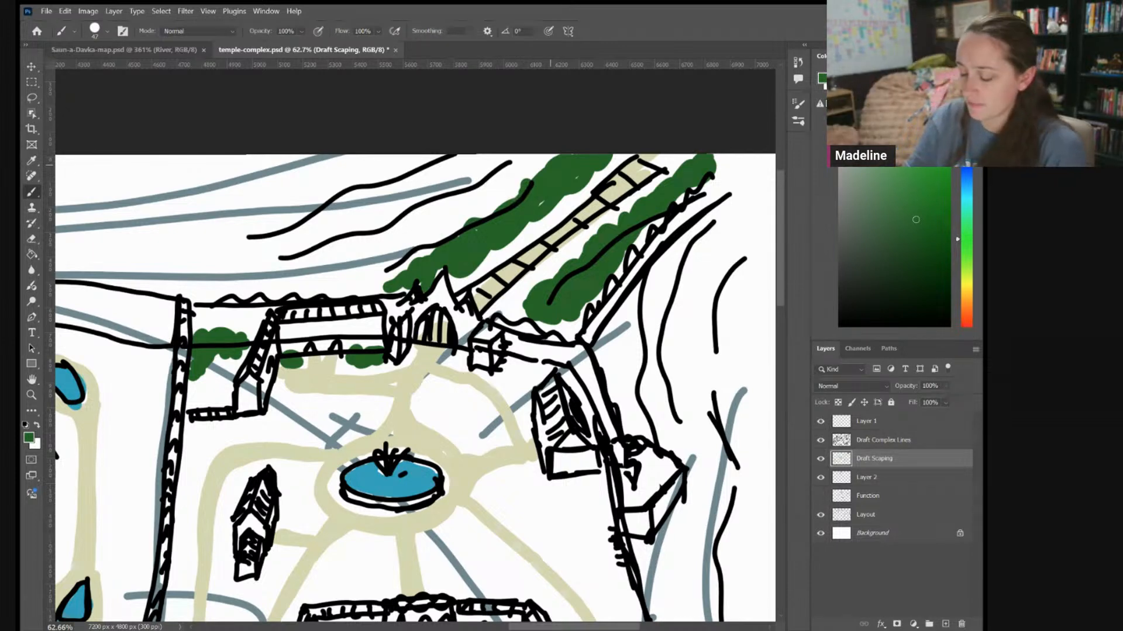
Paint dark green bushes by the wall east of the gate and in the open plots around the fountain
drag(543, 369, 602, 284)
mouse_move(501, 312)
mouse_down()
mouse_move(539, 359)
mouse_move(535, 314)
mouse_move(515, 325)
mouse_up()
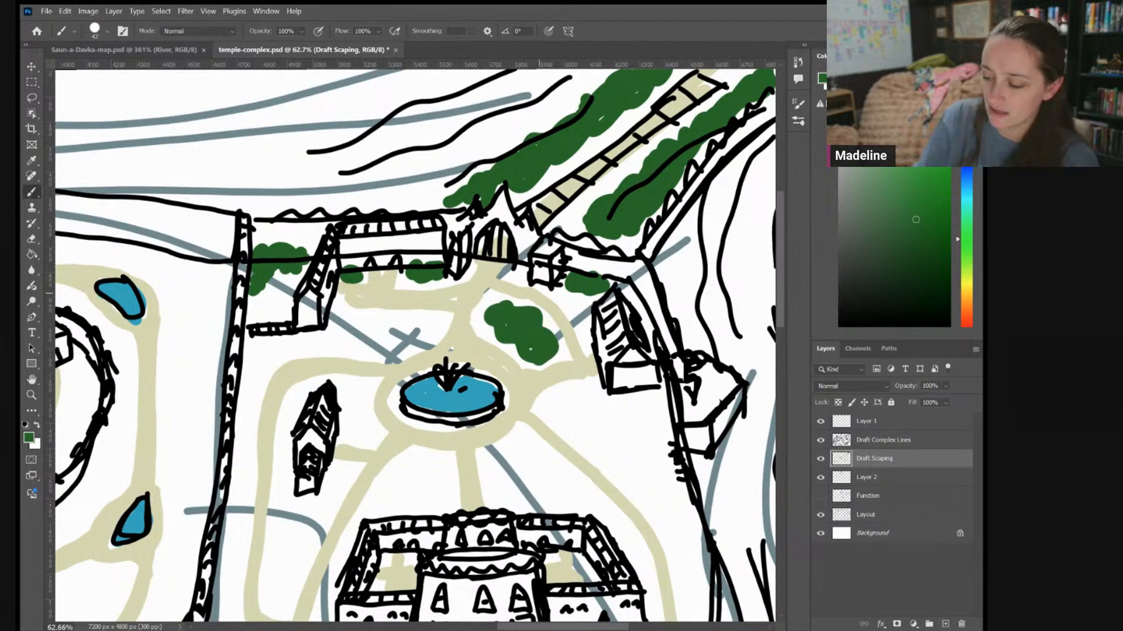
mouse_move(337, 318)
mouse_down()
mouse_move(325, 345)
mouse_move(358, 315)
mouse_move(269, 348)
mouse_move(304, 353)
mouse_up()
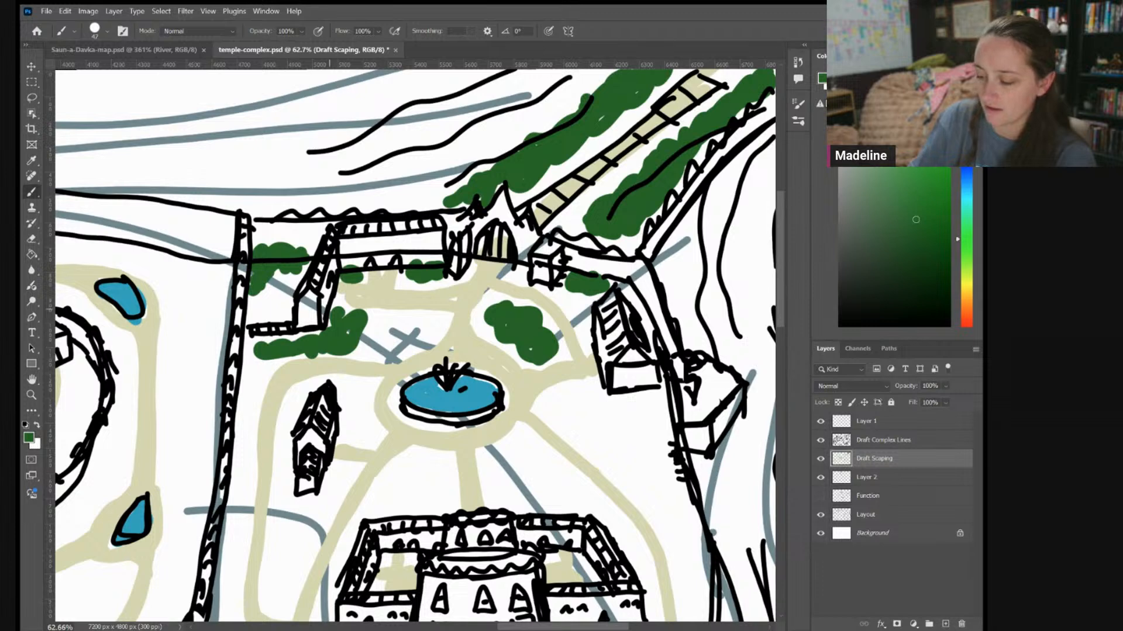
drag(329, 309, 348, 201)
mouse_move(582, 281)
mouse_down()
mouse_move(570, 310)
mouse_move(575, 301)
mouse_up()
drag(372, 282, 384, 316)
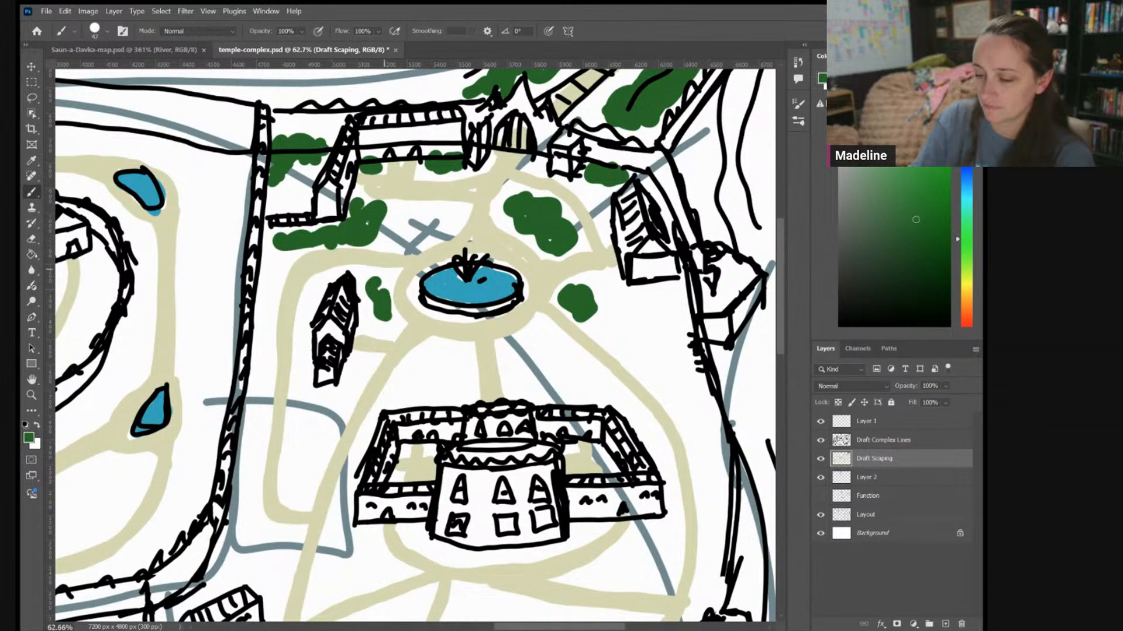
Paint dark green foliage along the northern wall and beside the northeastern pond of the central temple grounds
drag(385, 269, 569, 261)
drag(254, 174, 278, 189)
mouse_move(246, 138)
mouse_down()
mouse_move(276, 127)
mouse_move(209, 134)
mouse_up()
mouse_move(357, 149)
mouse_down()
mouse_move(379, 192)
mouse_move(410, 171)
mouse_move(345, 145)
mouse_move(373, 144)
mouse_move(387, 159)
mouse_move(384, 192)
mouse_up()
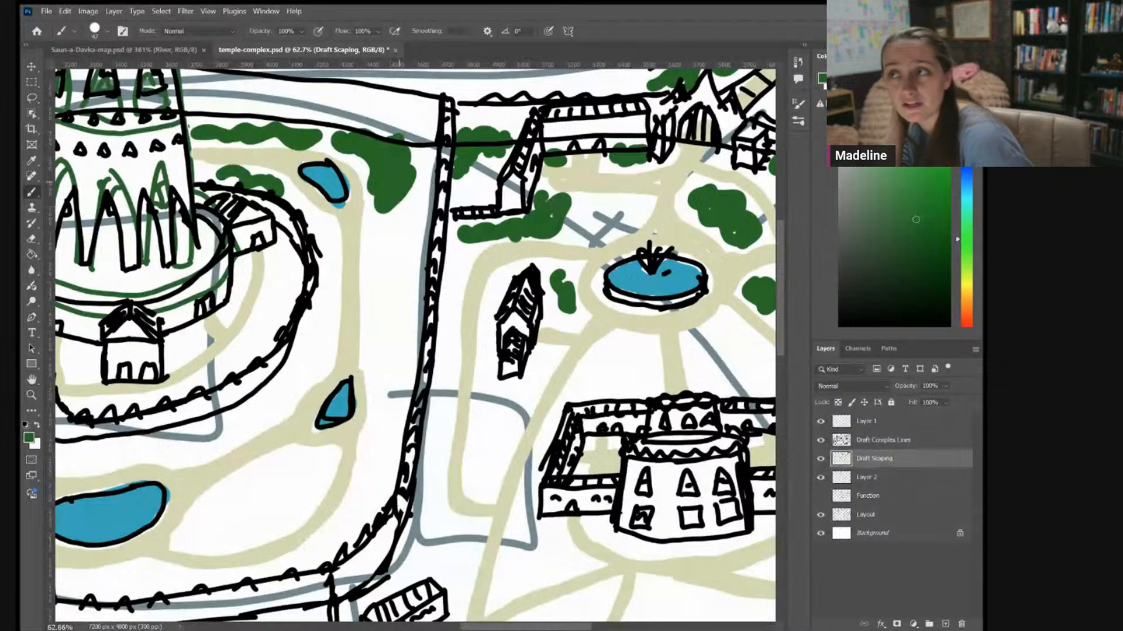
Paint small dark green bushes along both sides of the curved path inside the central temple's ring wall
mouse_move(399, 182)
mouse_down()
mouse_move(493, 107)
mouse_move(387, 202)
mouse_up()
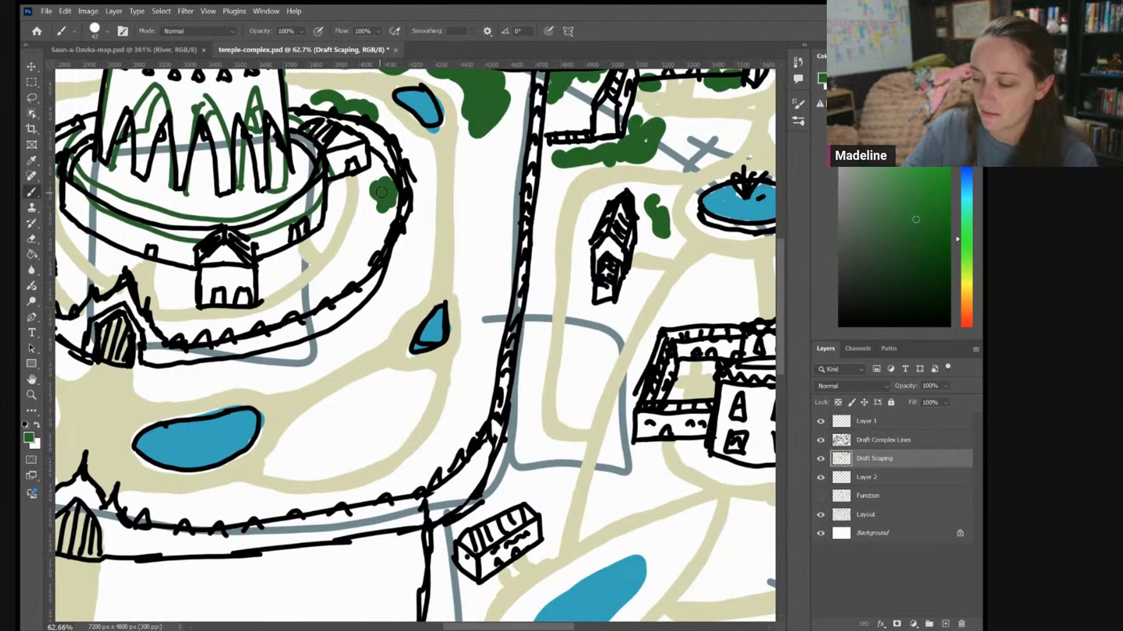
drag(270, 265, 277, 266)
drag(330, 195, 320, 206)
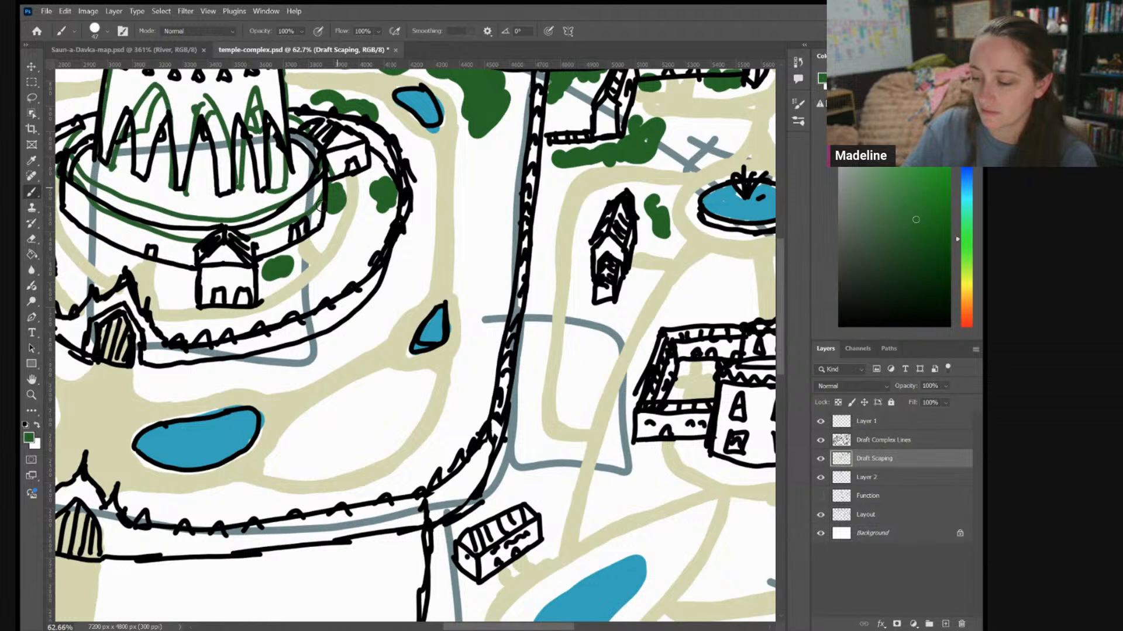
drag(183, 280, 166, 282)
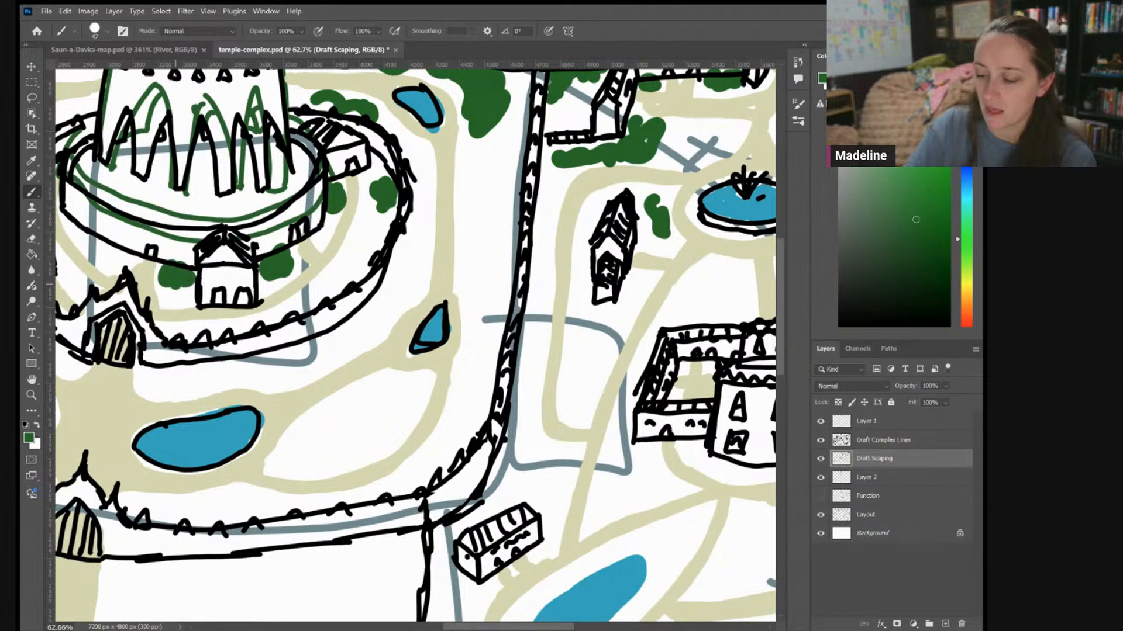
drag(184, 335, 218, 314)
drag(295, 303, 316, 298)
mouse_move(369, 245)
mouse_down()
mouse_move(348, 268)
mouse_move(374, 245)
mouse_up()
drag(448, 300, 711, 282)
drag(357, 226, 377, 238)
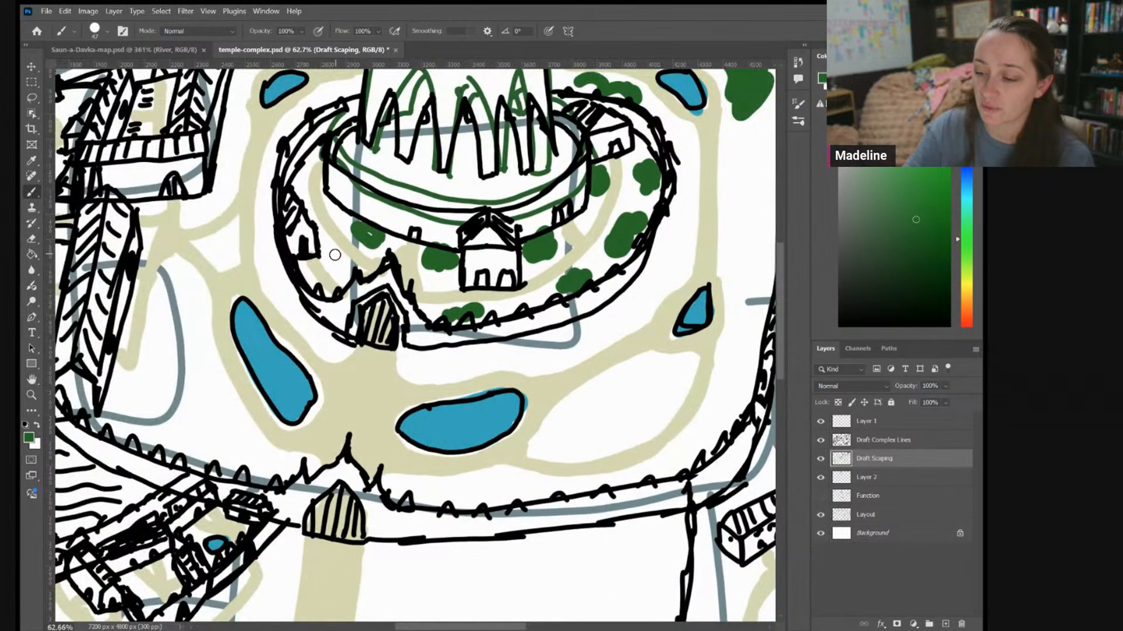
drag(295, 179, 300, 155)
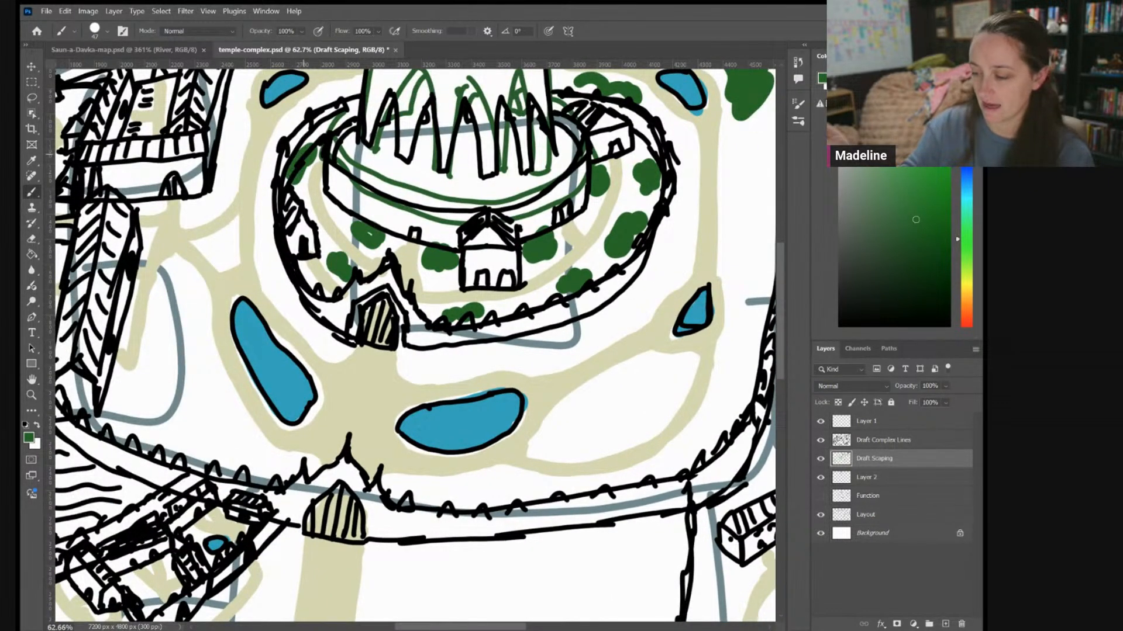
Paint dark green foliage along the northern wall west of the tower and down beside the northwestern courtyard building
scroll(639, 293, down, 3)
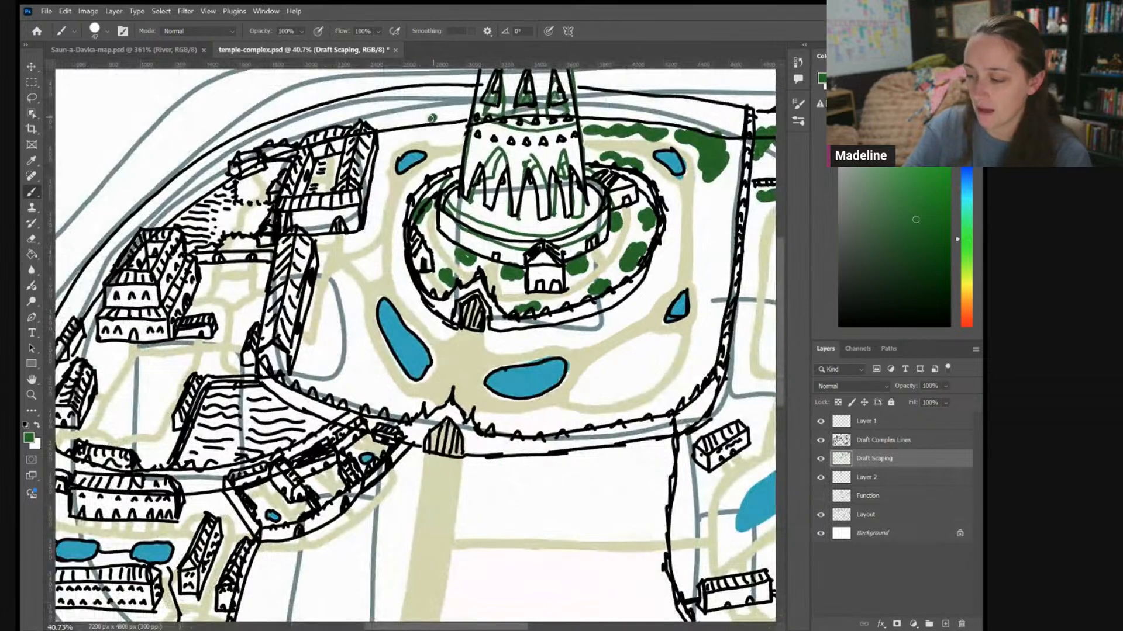
drag(456, 120, 460, 126)
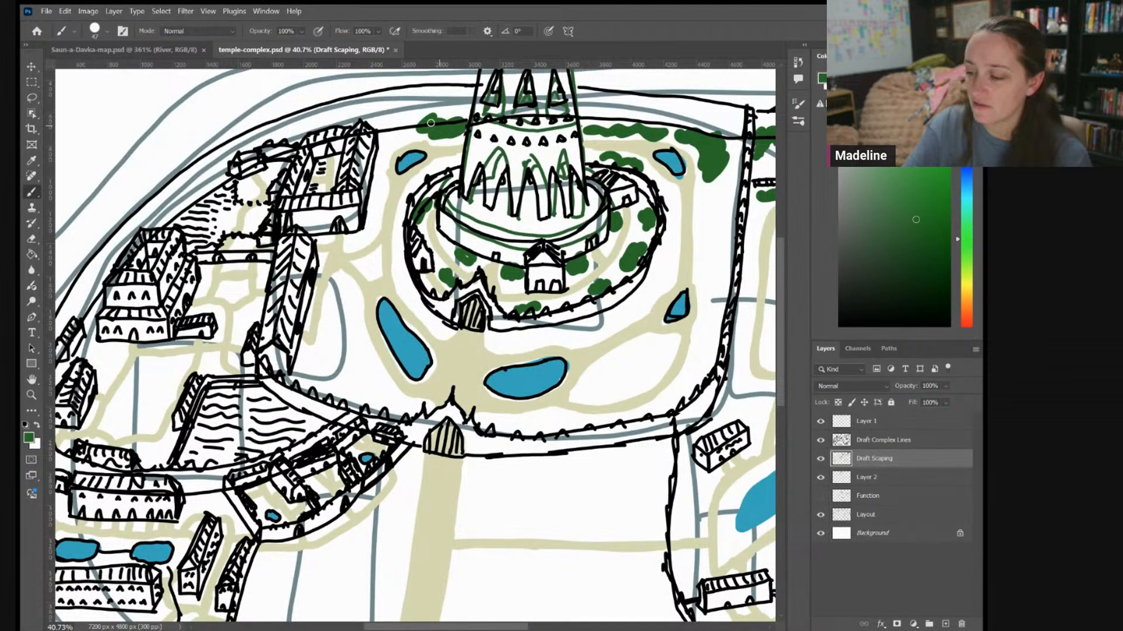
drag(386, 138, 397, 129)
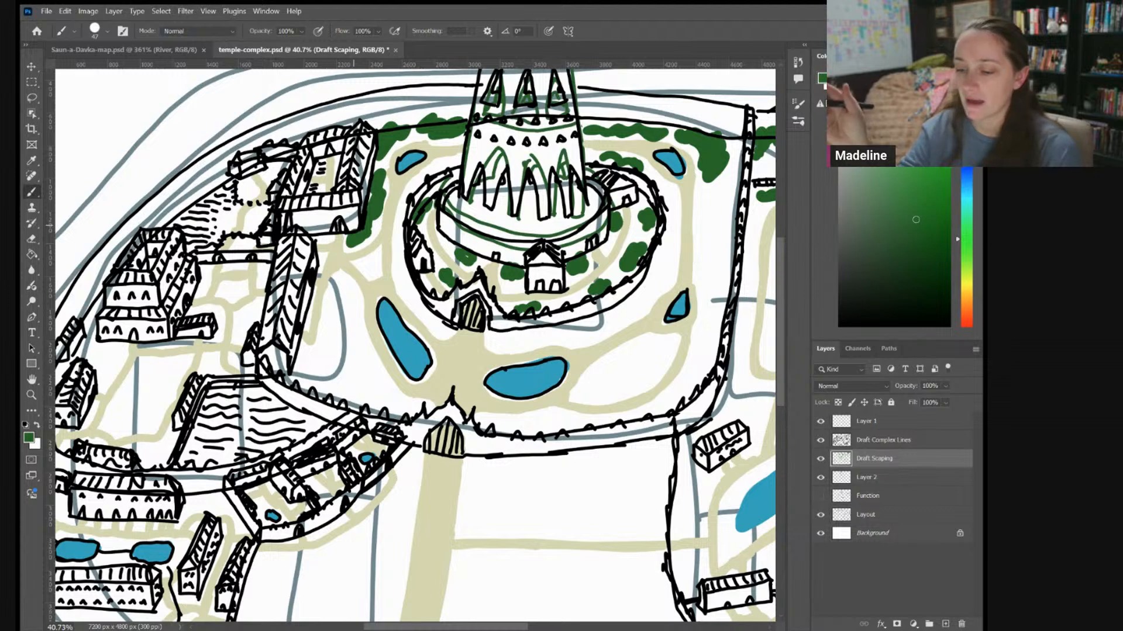
Paint dark green bushes beside the long western building, at the path junction and along the outside of the ring wall's western curve
scroll(416, 264, up, 4)
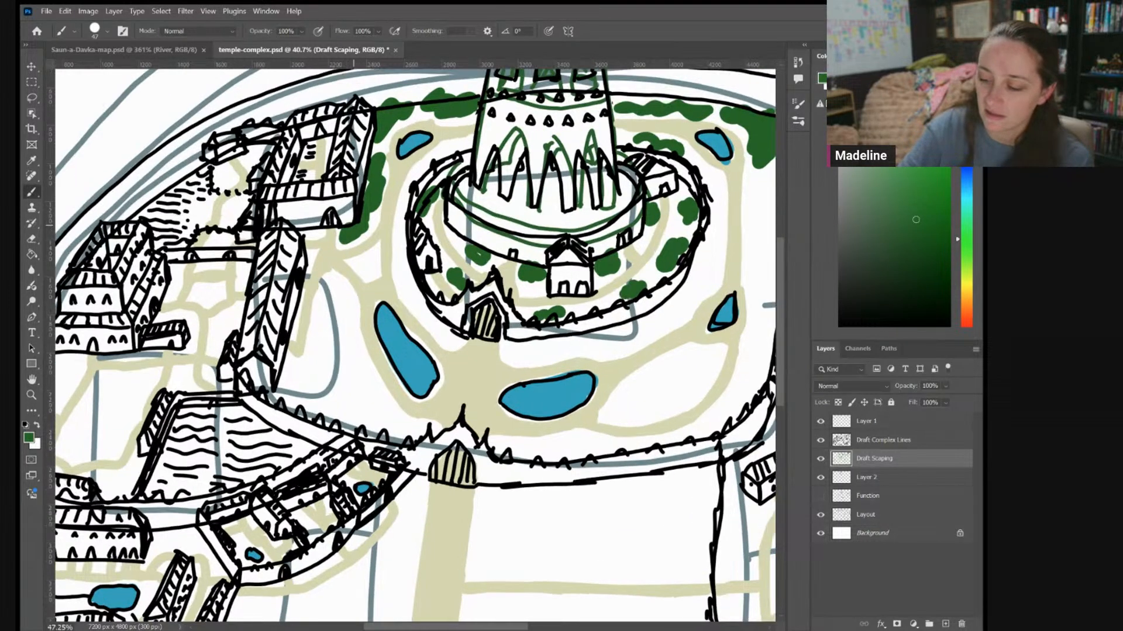
scroll(462, 281, up, 1)
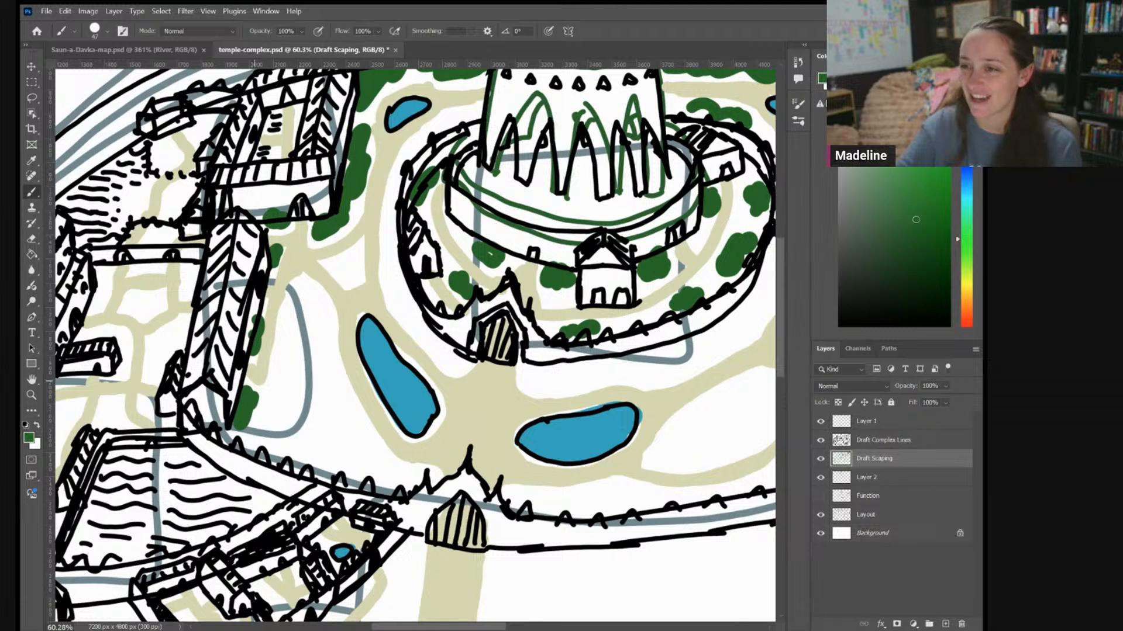
mouse_move(347, 278)
mouse_down()
mouse_move(360, 254)
mouse_move(386, 268)
mouse_move(393, 296)
mouse_move(401, 288)
mouse_move(390, 255)
mouse_move(422, 336)
mouse_up()
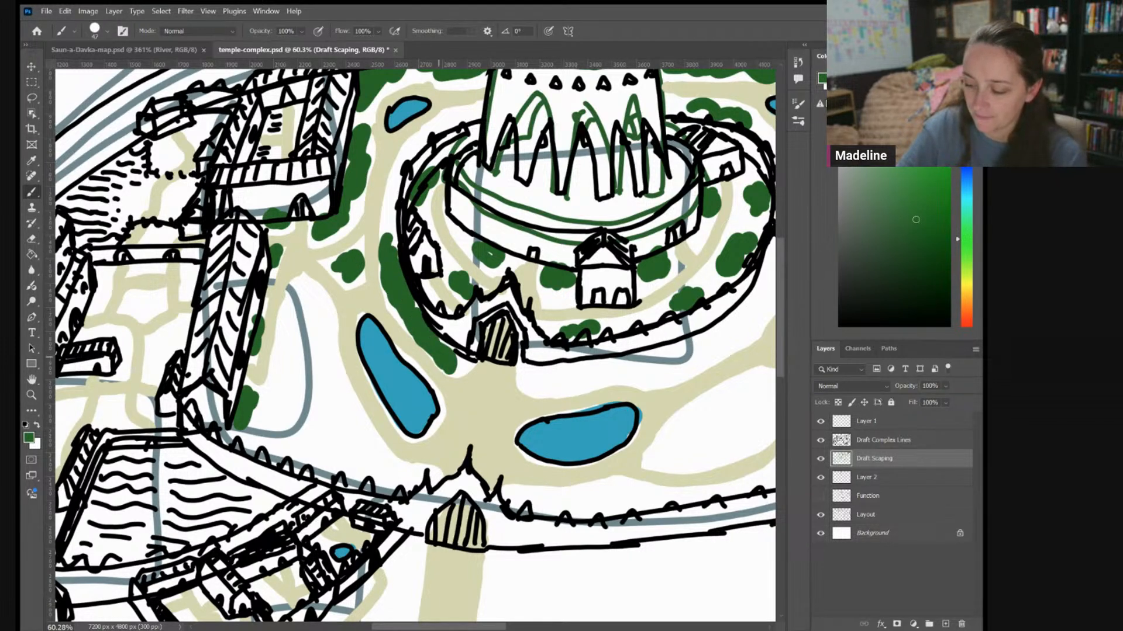
mouse_move(304, 292)
mouse_down()
mouse_move(299, 310)
mouse_move(327, 325)
mouse_move(310, 302)
mouse_up()
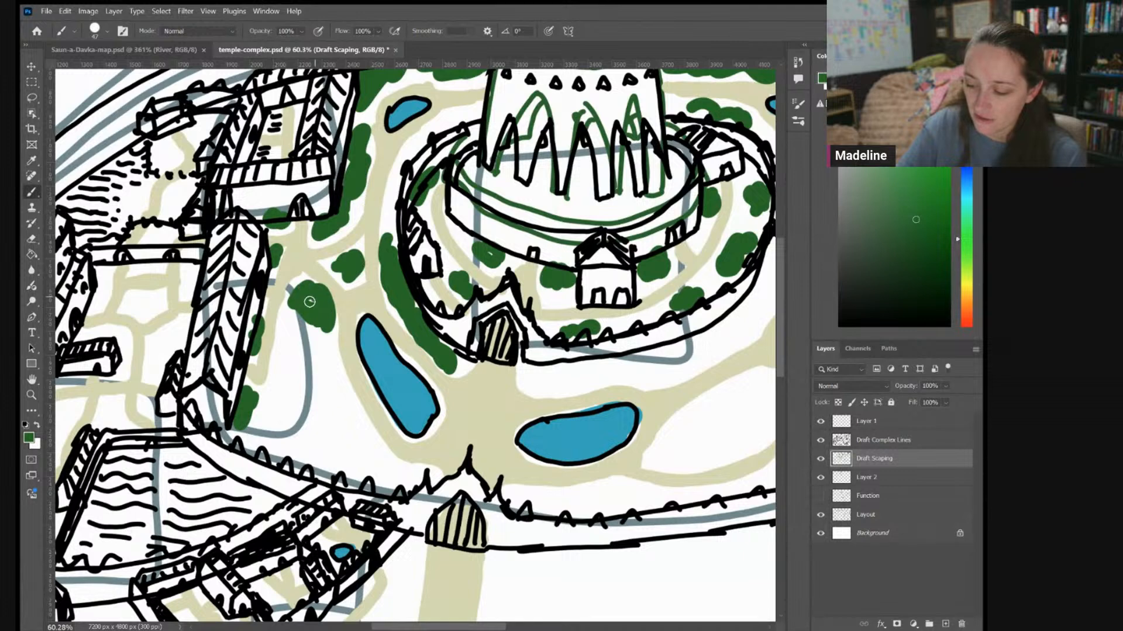
Paint dark green tree masses south of the ring wall, in the plots beside the southern ponds and near the central grounds' eastern wall
mouse_move(533, 383)
mouse_down()
mouse_move(527, 377)
mouse_move(576, 386)
mouse_move(561, 373)
mouse_up()
mouse_move(653, 366)
mouse_down()
mouse_move(699, 351)
mouse_move(673, 364)
mouse_up()
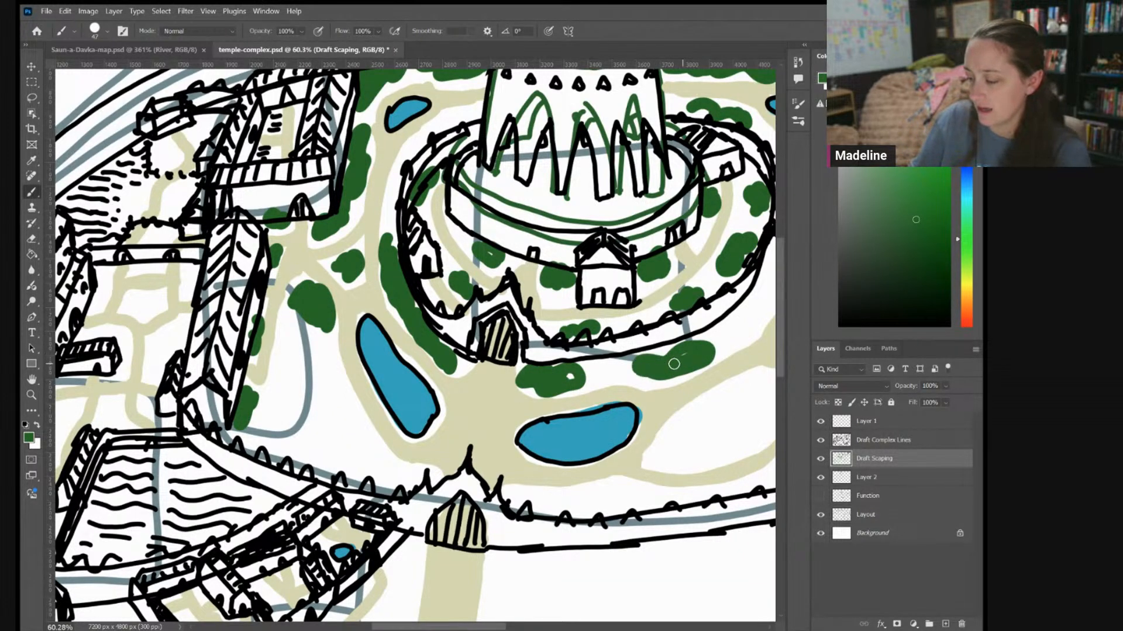
mouse_move(683, 425)
mouse_down()
mouse_move(721, 451)
mouse_move(742, 408)
mouse_move(700, 453)
mouse_move(678, 452)
mouse_move(735, 415)
mouse_move(712, 432)
mouse_up()
mouse_move(332, 364)
mouse_down()
mouse_move(314, 414)
mouse_move(360, 452)
mouse_move(361, 423)
mouse_move(312, 393)
mouse_move(320, 387)
mouse_move(321, 425)
mouse_move(358, 444)
mouse_up()
drag(603, 413, 363, 400)
mouse_move(552, 372)
mouse_down()
mouse_move(534, 381)
mouse_move(544, 383)
mouse_up()
mouse_move(608, 234)
mouse_down()
mouse_move(596, 258)
mouse_move(610, 256)
mouse_up()
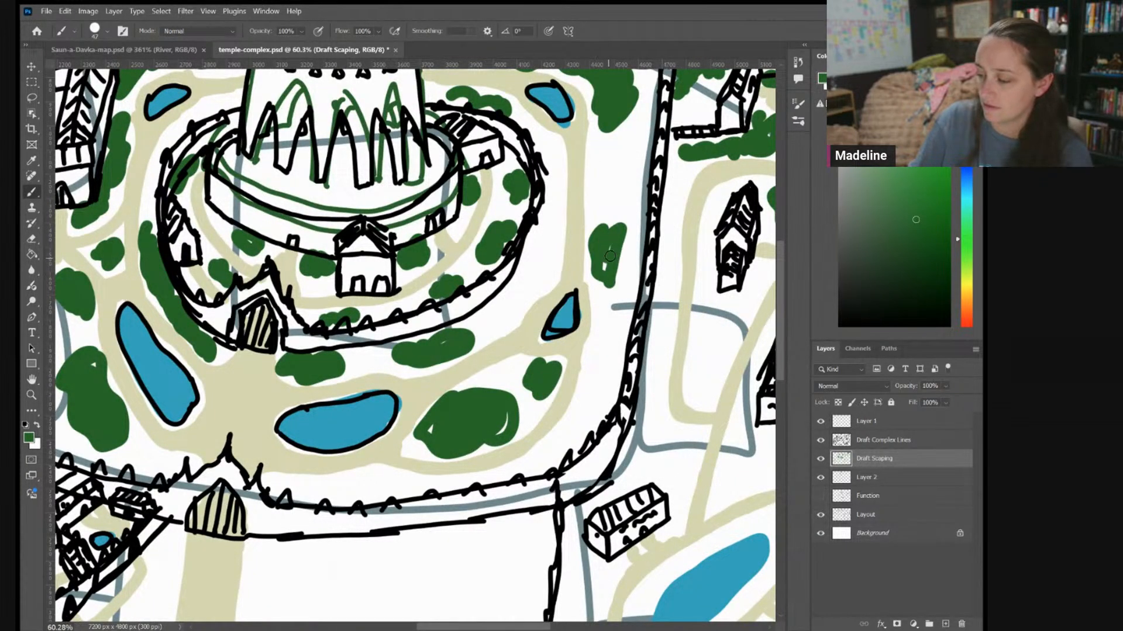
Paint dark green crop rows between the wavy lines of the walled field southwest of the central grounds
scroll(611, 310, down, 5)
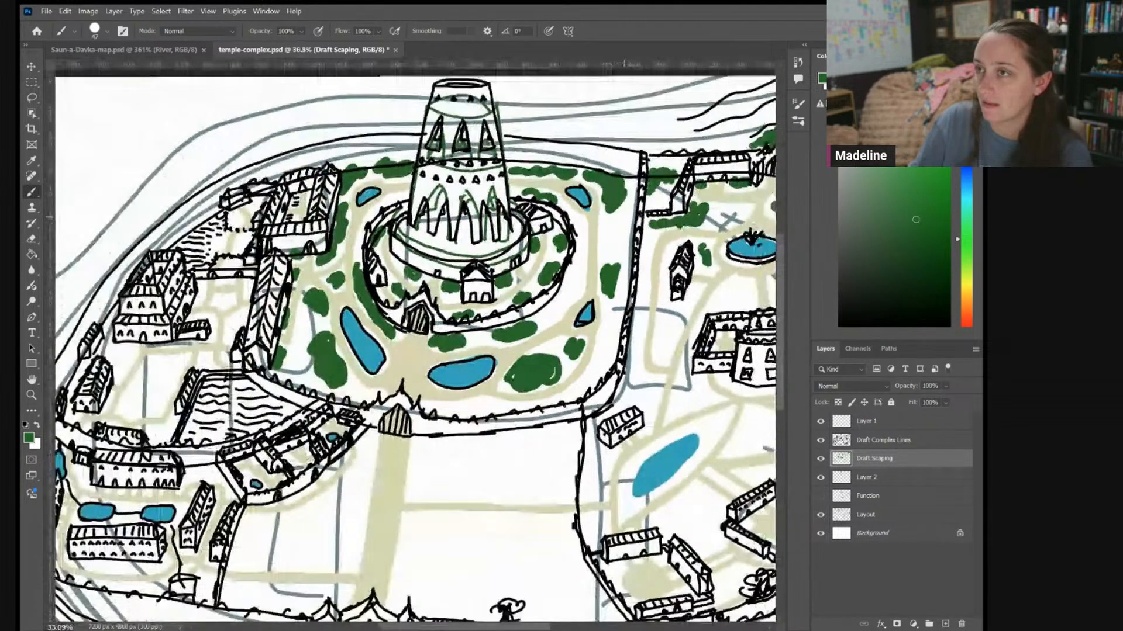
mouse_move(241, 366)
mouse_down()
mouse_move(421, 284)
mouse_move(369, 332)
mouse_move(372, 356)
mouse_move(404, 396)
mouse_move(498, 364)
mouse_up()
scroll(421, 283, up, 5)
drag(423, 343, 500, 349)
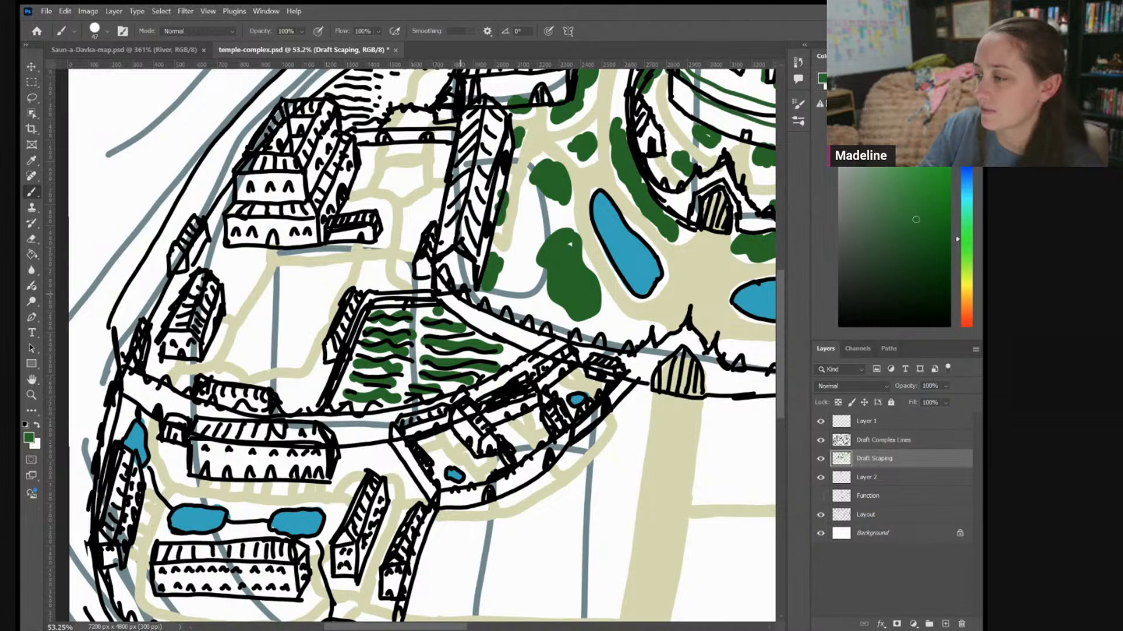
drag(461, 293, 477, 354)
Paint dark green rows on the terraced northwestern slope and in the courtyard of the adjacent building
scroll(460, 293, up, 6)
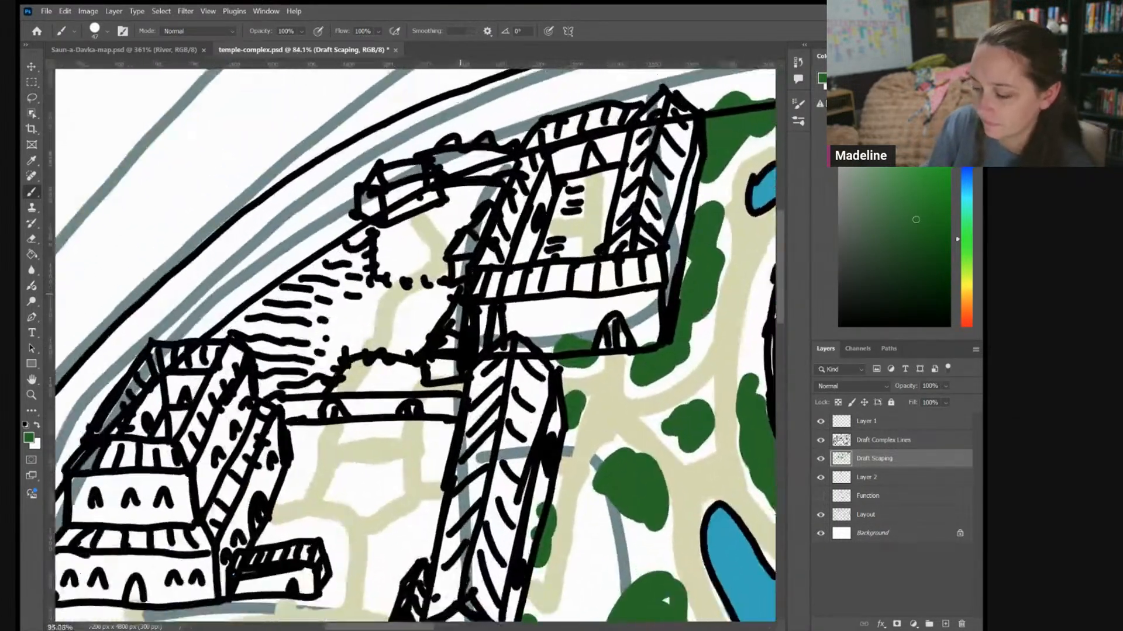
mouse_move(318, 268)
mouse_down()
mouse_move(344, 271)
mouse_move(293, 287)
mouse_move(351, 301)
mouse_up()
mouse_move(265, 311)
mouse_down()
mouse_move(289, 318)
mouse_move(332, 323)
mouse_up()
mouse_move(235, 334)
mouse_down()
mouse_move(320, 349)
mouse_move(264, 361)
mouse_move(263, 394)
mouse_move(313, 399)
mouse_up()
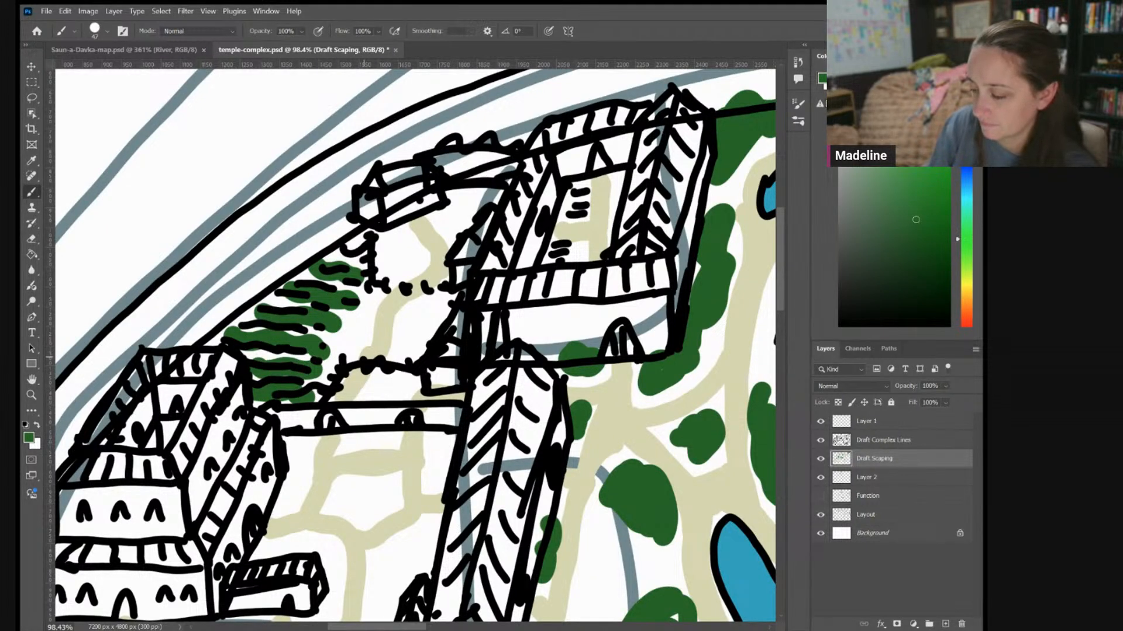
scroll(416, 345, down, 3)
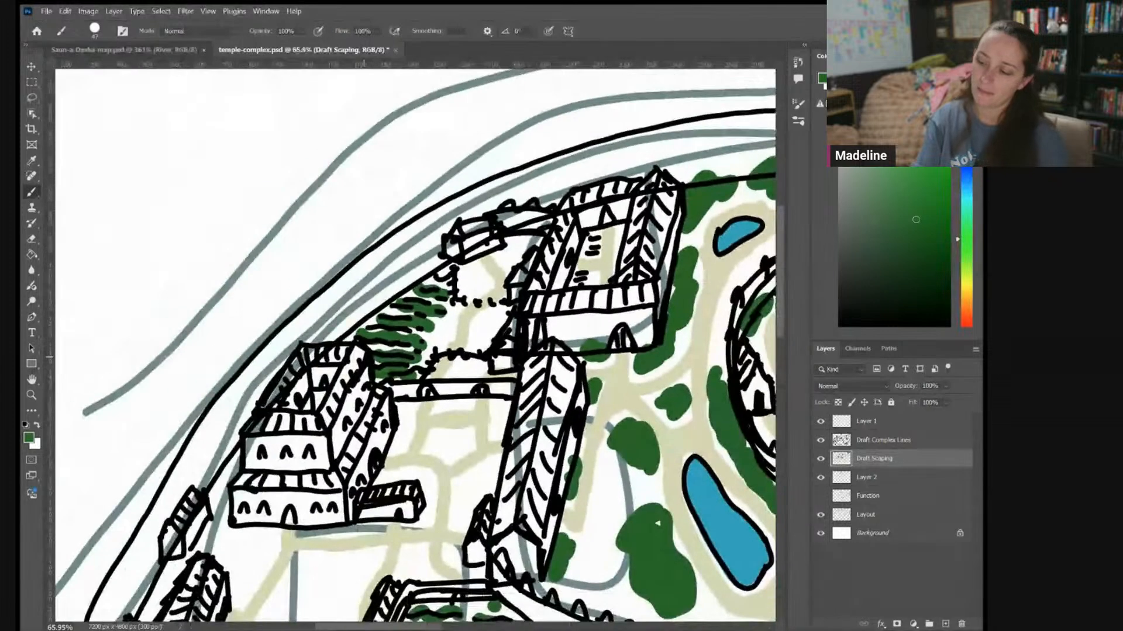
mouse_move(572, 230)
mouse_down()
mouse_move(579, 237)
mouse_move(594, 204)
mouse_move(610, 126)
mouse_up()
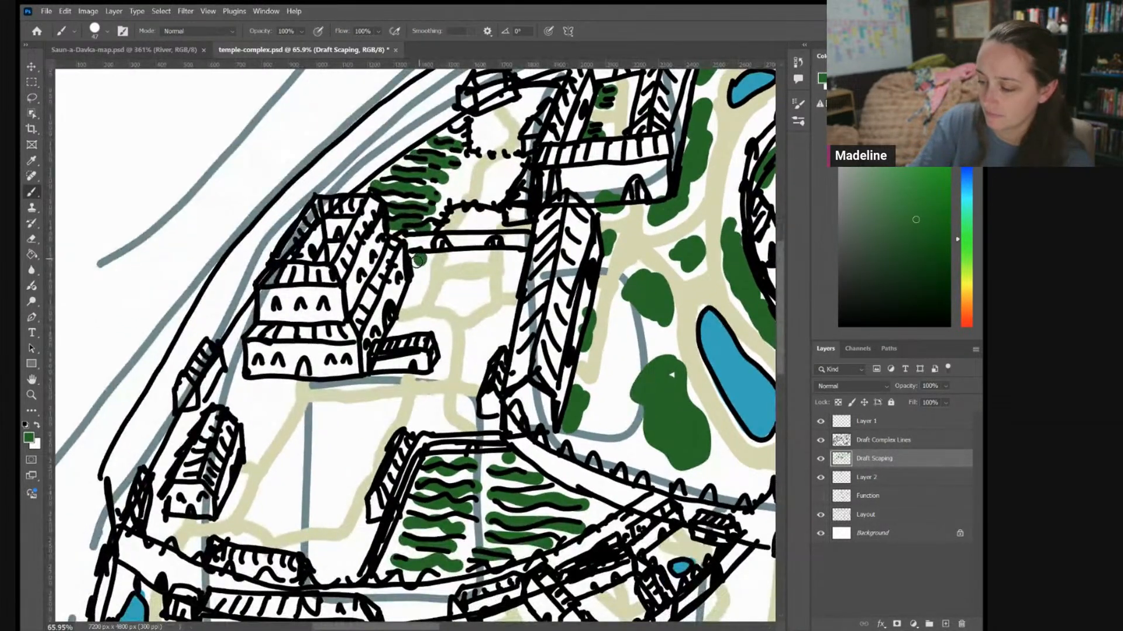
Paint dark green bushes among the paths east of the large western building and a big tree mass in the plot south of it
drag(417, 261, 422, 283)
mouse_move(477, 256)
mouse_down()
mouse_move(463, 287)
mouse_move(474, 304)
mouse_move(514, 272)
mouse_move(505, 328)
mouse_up()
mouse_move(242, 387)
mouse_down()
mouse_move(270, 409)
mouse_move(257, 397)
mouse_up()
mouse_move(276, 492)
mouse_down()
mouse_move(299, 518)
mouse_move(343, 495)
mouse_move(377, 425)
mouse_move(346, 419)
mouse_move(288, 490)
mouse_move(303, 501)
mouse_move(347, 434)
mouse_up()
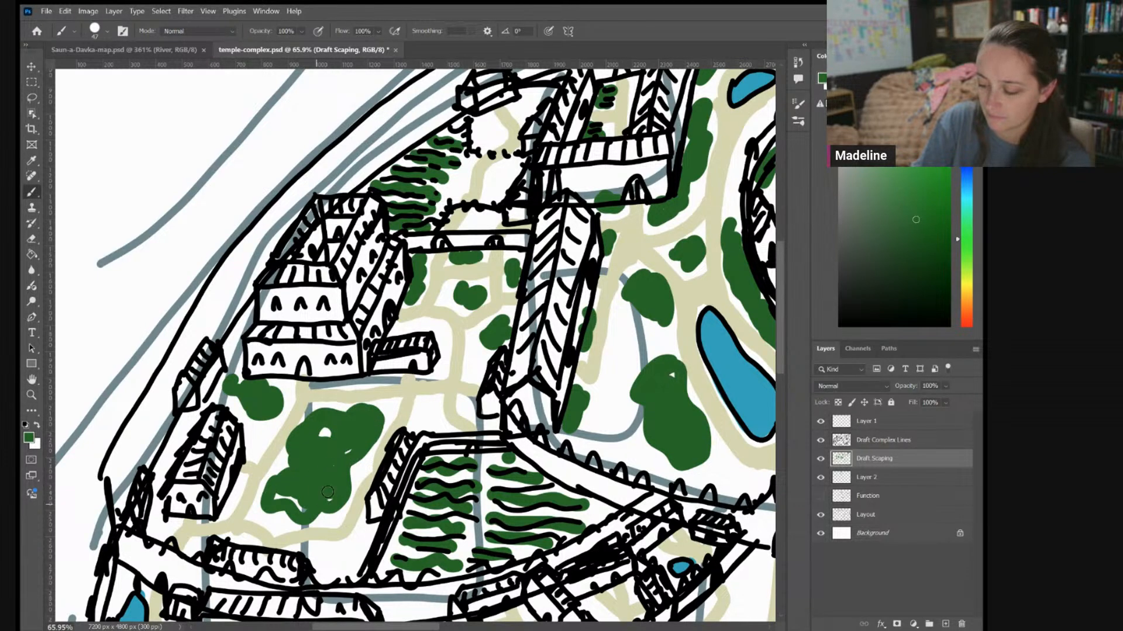
Paint dark green bushes inside the small curved compound west of the main gate and along the outside of its wall
scroll(415, 345, down, 5)
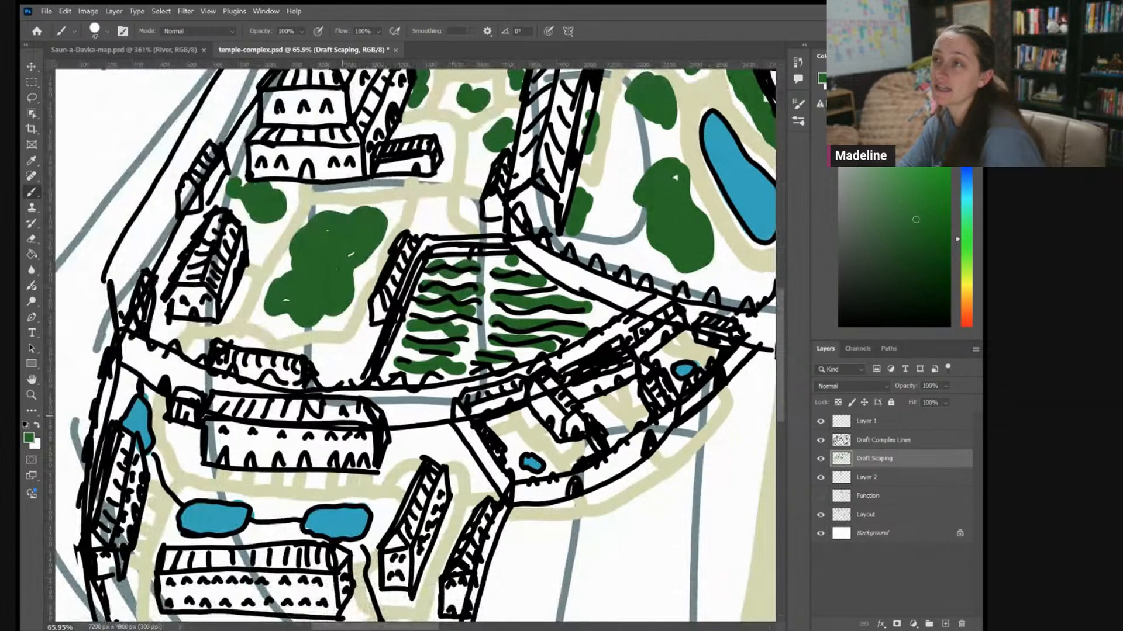
scroll(523, 144, down, 1)
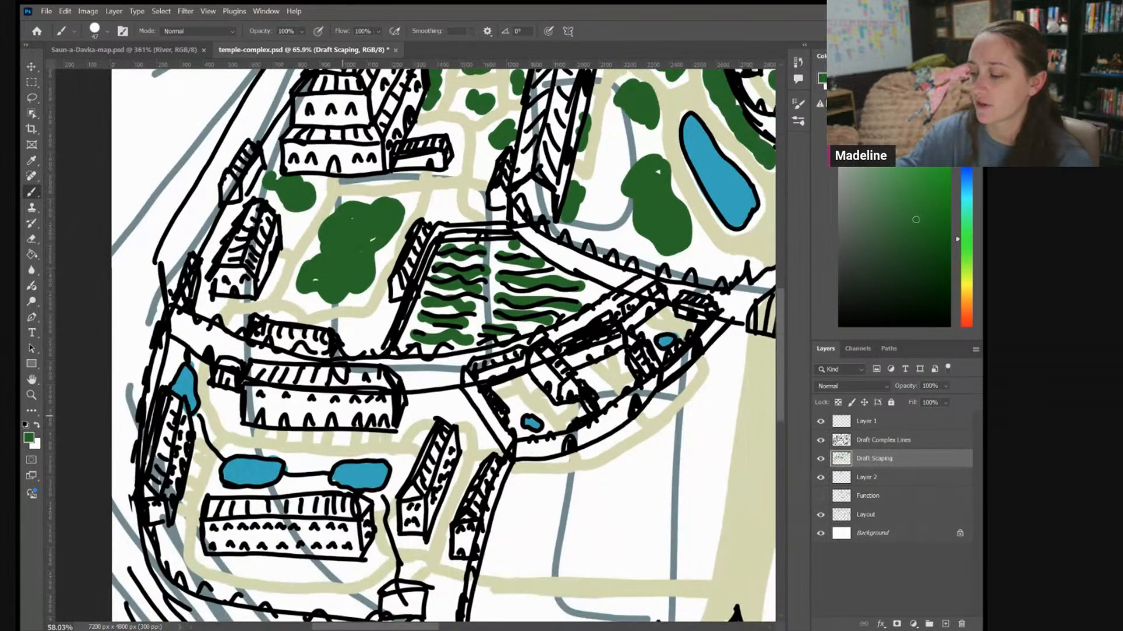
scroll(415, 345, down, 2)
scroll(540, 380, up, 4)
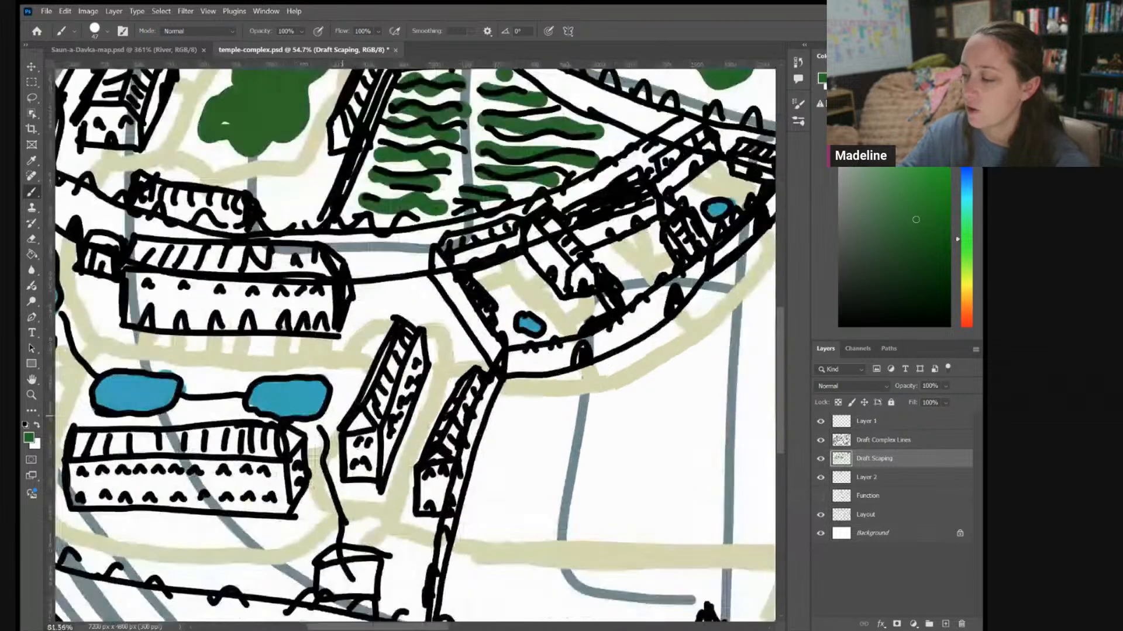
scroll(521, 248, up, 1)
mouse_move(660, 213)
mouse_down()
mouse_move(605, 240)
mouse_move(624, 269)
mouse_up()
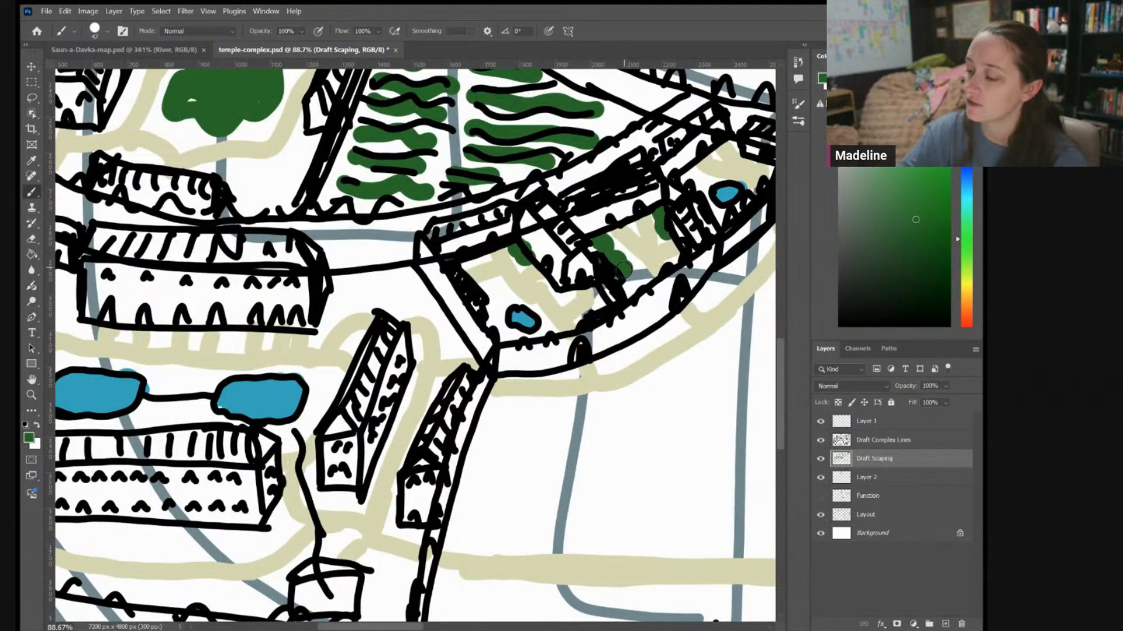
drag(498, 283, 491, 306)
drag(518, 372, 561, 369)
mouse_move(603, 359)
mouse_down()
mouse_move(667, 323)
mouse_move(532, 344)
mouse_move(631, 280)
mouse_move(702, 210)
mouse_up()
Paint dark green foliage around the three ponds and between the buildings of the southwestern compound
drag(410, 351, 669, 252)
mouse_move(479, 224)
mouse_down()
mouse_move(523, 213)
mouse_move(530, 249)
mouse_move(494, 227)
mouse_up()
mouse_move(277, 334)
mouse_down()
mouse_move(321, 331)
mouse_move(328, 360)
mouse_up()
drag(448, 330, 436, 360)
drag(158, 313, 202, 309)
mouse_move(161, 348)
mouse_down()
mouse_move(161, 374)
mouse_move(196, 370)
mouse_up()
drag(170, 251, 172, 234)
drag(91, 190, 99, 144)
Paint dark green hedges below the southwestern compound's long building, around the small gatehouse and along the inside of the outer wall
mouse_move(196, 475)
mouse_down()
mouse_move(179, 481)
mouse_move(299, 492)
mouse_move(389, 479)
mouse_up()
mouse_move(448, 444)
mouse_down()
mouse_move(468, 456)
mouse_move(436, 500)
mouse_move(501, 515)
mouse_move(510, 558)
mouse_up()
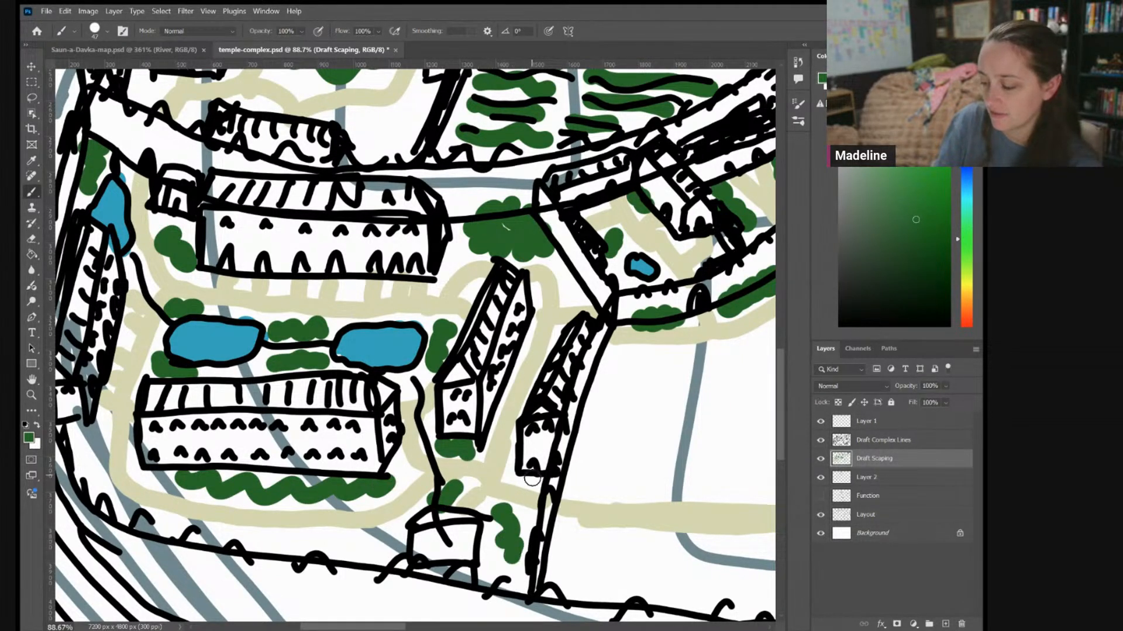
drag(181, 526, 380, 543)
drag(114, 496, 84, 404)
Paint dark green bushes in the corner of the three-building courtyard by the southeastern compound's outer wall
scroll(90, 408, down, 3)
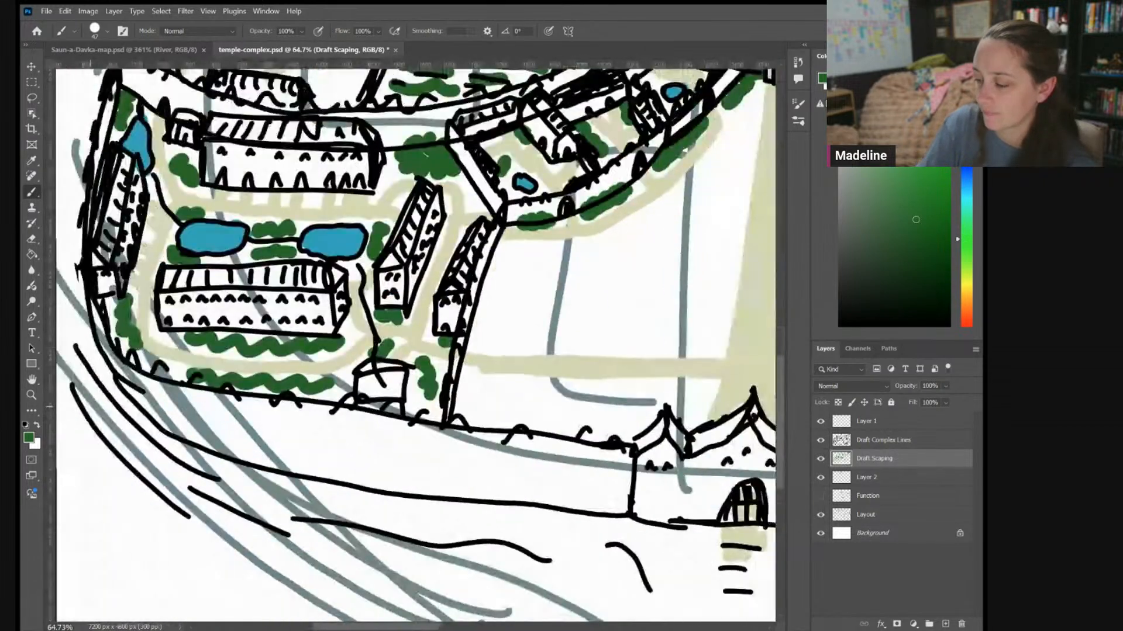
scroll(416, 342, down, 3)
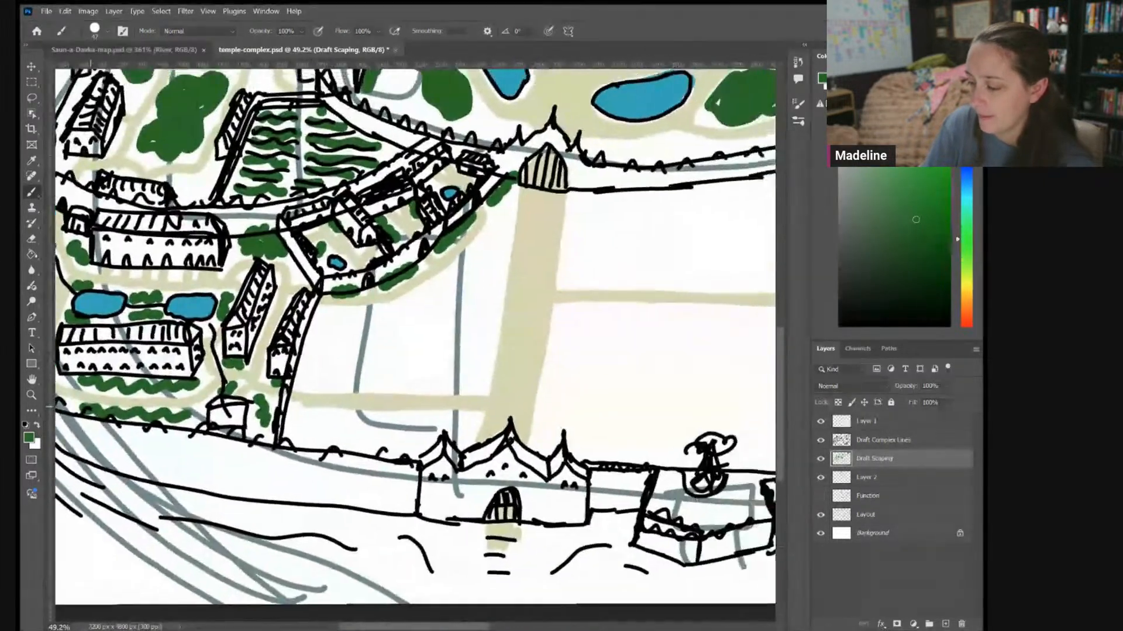
scroll(416, 342, right, 6)
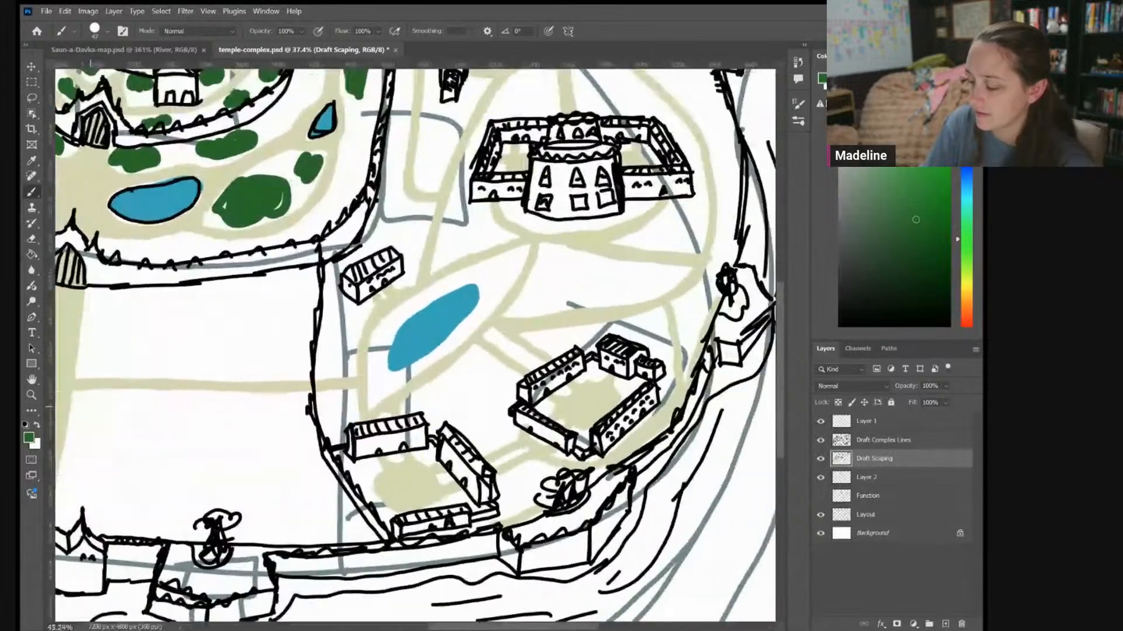
scroll(626, 351, up, 2)
drag(305, 486, 334, 495)
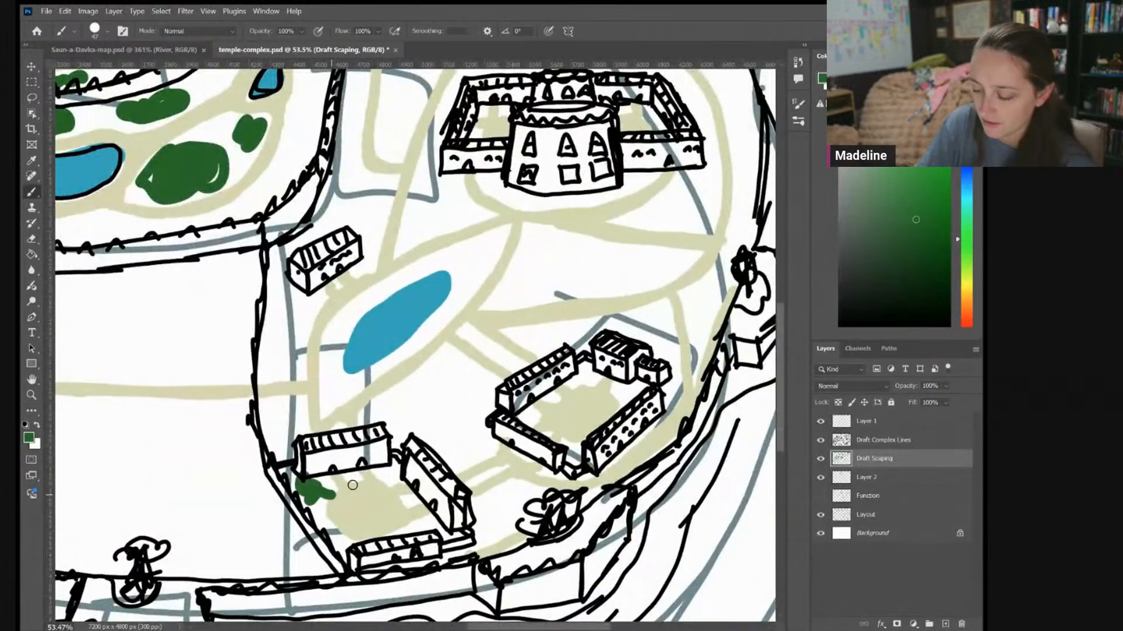
Paint dark green foliage around the southeastern compound's elongated pond, along its western wall and behind the small building there
drag(333, 377, 358, 383)
drag(435, 324, 459, 298)
mouse_move(481, 257)
mouse_down()
mouse_move(502, 233)
mouse_move(476, 268)
mouse_up()
drag(384, 292, 338, 358)
mouse_move(299, 298)
mouse_down()
mouse_move(276, 327)
mouse_move(299, 308)
mouse_up()
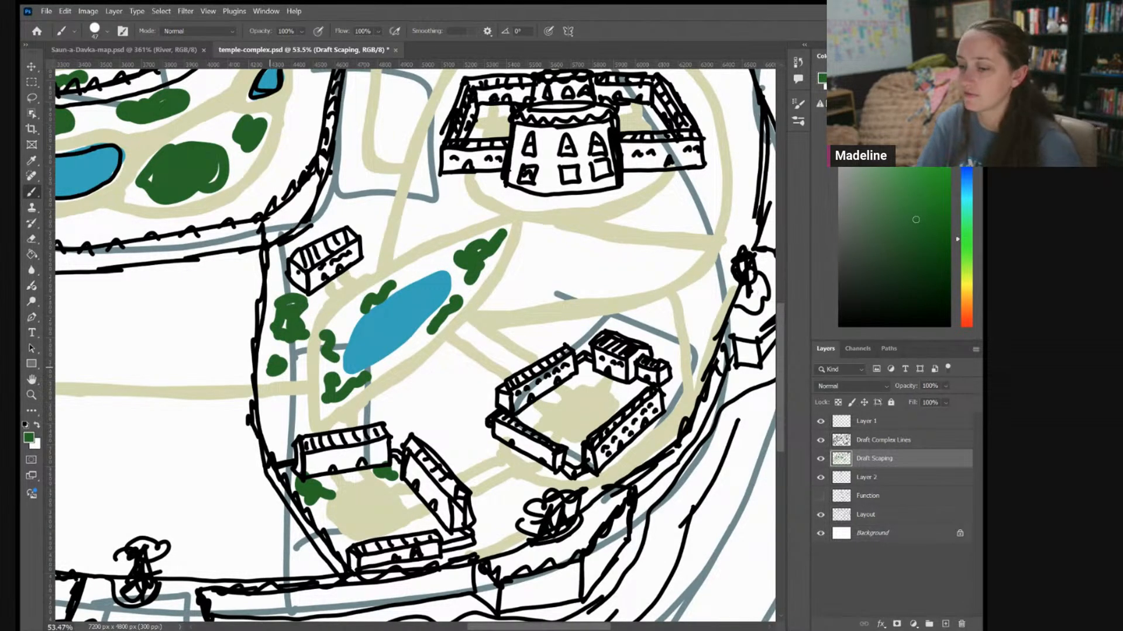
scroll(269, 367, up, 2)
mouse_move(316, 235)
mouse_down()
mouse_move(304, 284)
mouse_move(257, 307)
mouse_move(235, 338)
mouse_up()
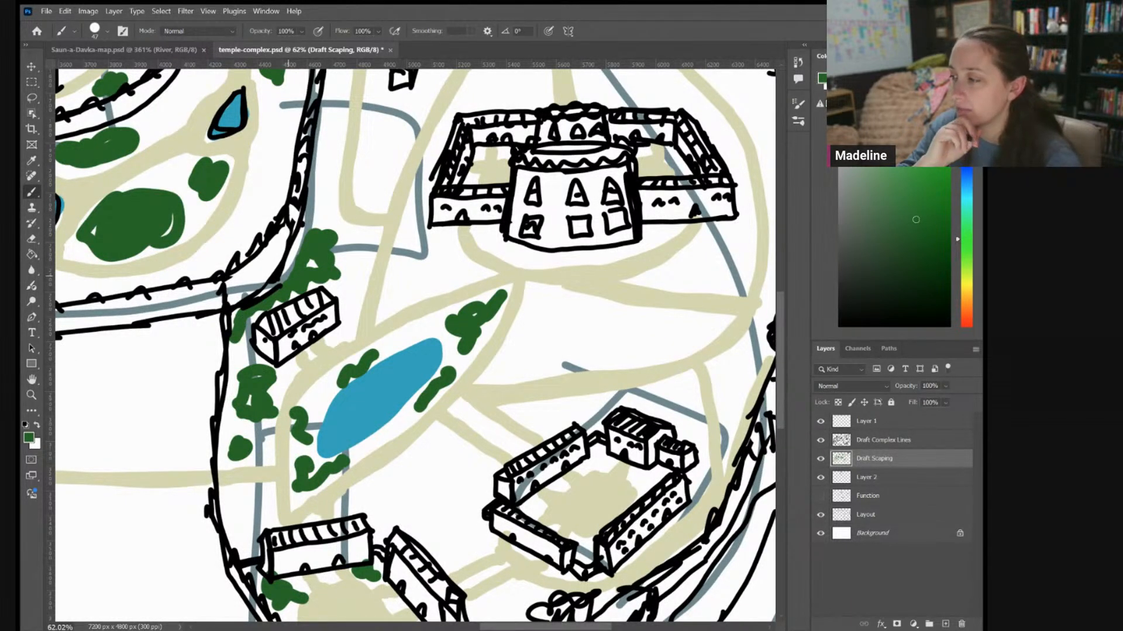
Paint a row of seven round dark green trees along the eastern side of the main avenue between the two gates
drag(235, 337, 740, 159)
drag(411, 189, 423, 179)
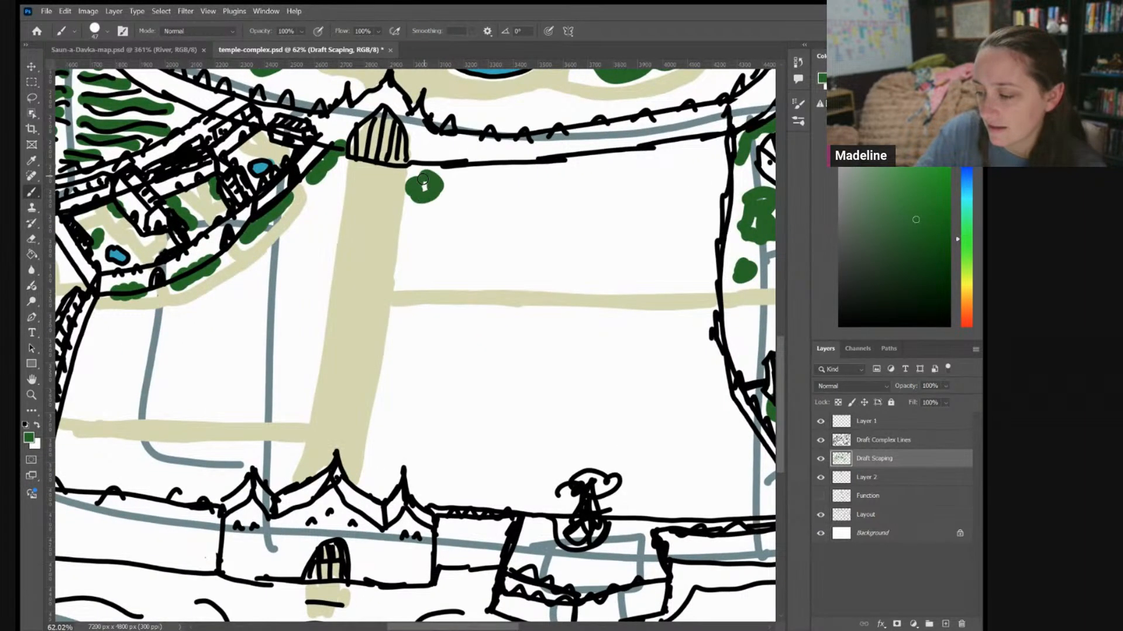
mouse_move(416, 228)
mouse_down()
mouse_move(412, 239)
mouse_move(427, 226)
mouse_up()
drag(402, 274, 419, 279)
mouse_move(393, 339)
mouse_down()
mouse_move(412, 333)
mouse_move(406, 346)
mouse_up()
drag(401, 387, 400, 385)
drag(392, 416, 382, 432)
drag(373, 475, 383, 478)
Paint a matching row of round dark green trees along the western side of the main avenue
mouse_move(280, 475)
mouse_down()
mouse_move(286, 467)
mouse_move(269, 465)
mouse_up()
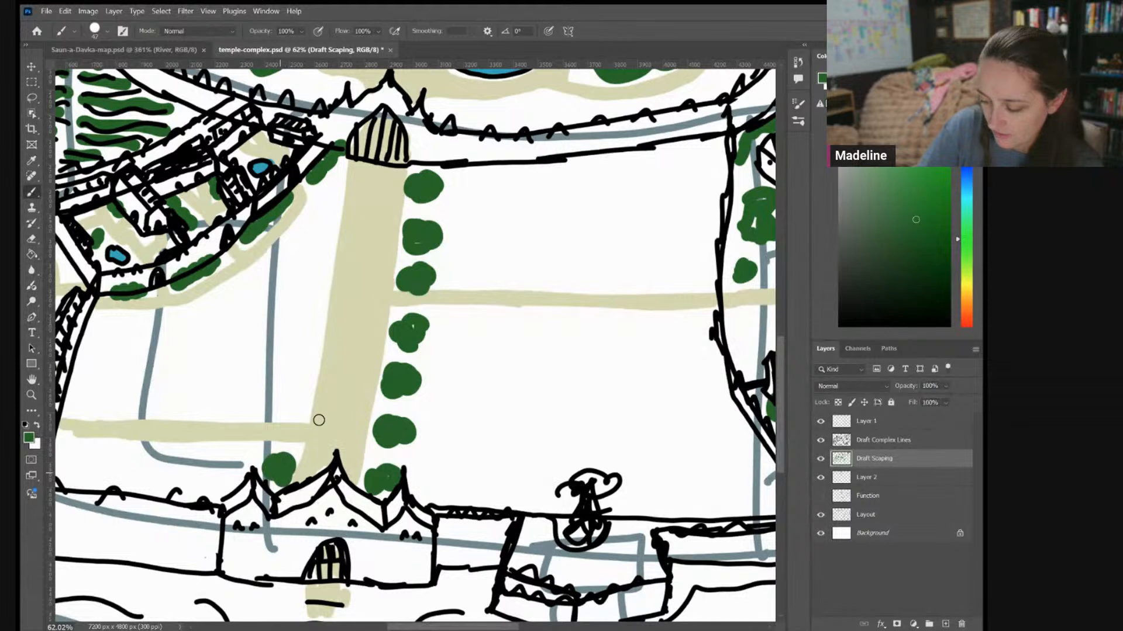
mouse_move(282, 417)
mouse_down()
mouse_move(305, 398)
mouse_move(304, 361)
mouse_move(300, 374)
mouse_up()
mouse_move(292, 319)
mouse_down()
mouse_move(321, 325)
mouse_move(320, 301)
mouse_up()
mouse_move(331, 173)
mouse_down()
mouse_move(327, 196)
mouse_move(343, 186)
mouse_move(315, 233)
mouse_move(324, 229)
mouse_up()
mouse_move(316, 270)
mouse_down()
mouse_move(296, 284)
mouse_move(324, 266)
mouse_move(304, 280)
mouse_up()
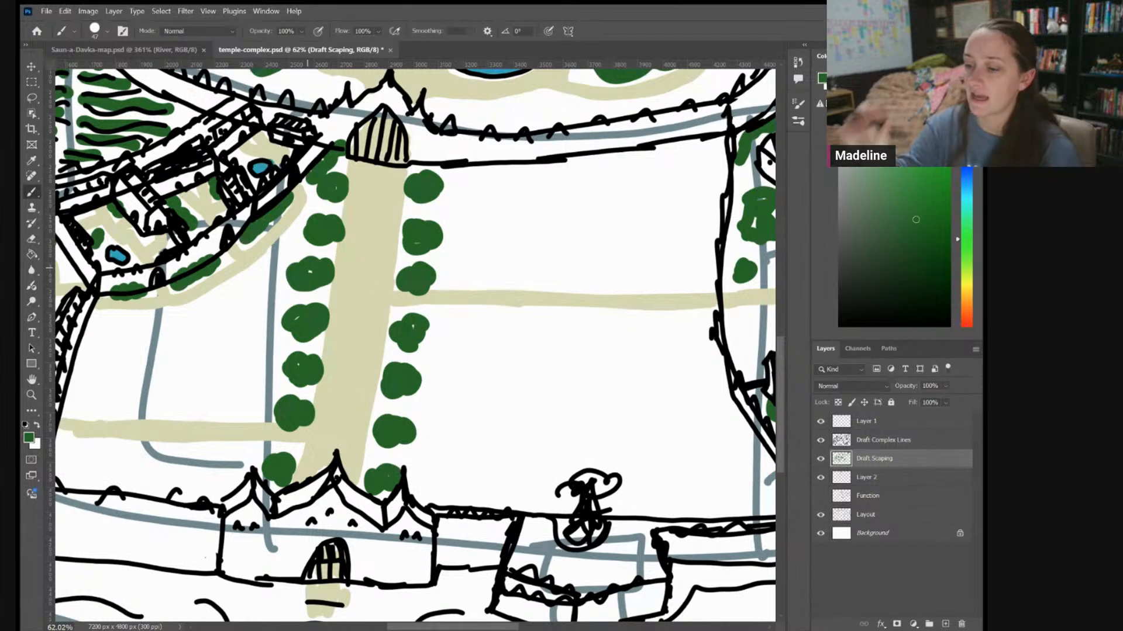
Touch up the round dark green trees lining both sides of the main avenue
scroll(606, 261, down, 2)
scroll(649, 310, down, 1)
click(454, 314)
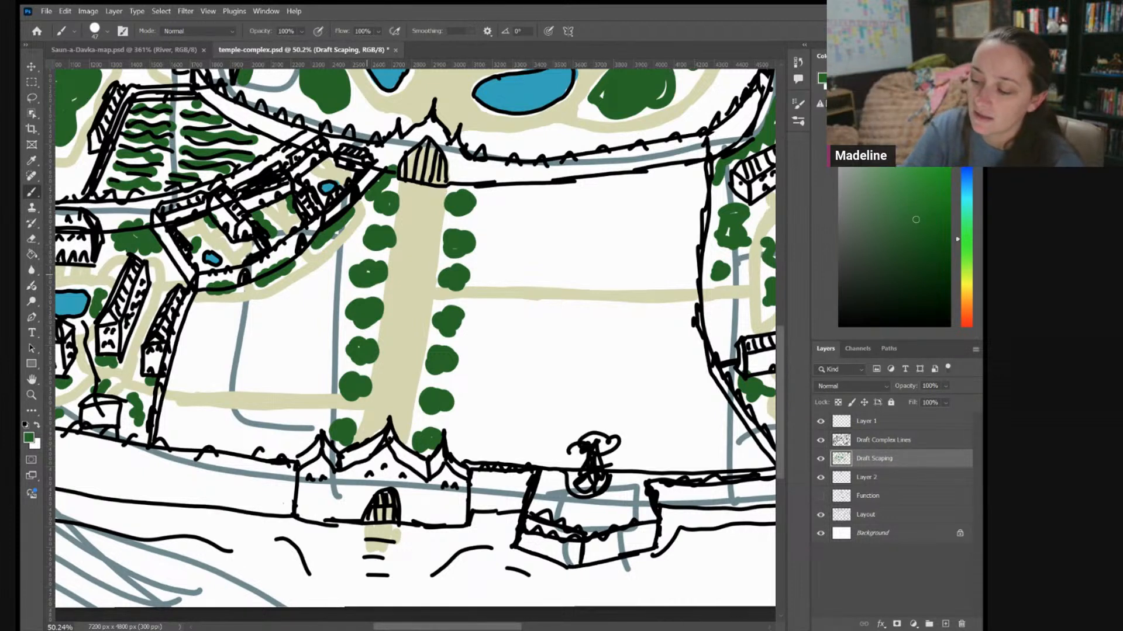
drag(380, 201, 390, 213)
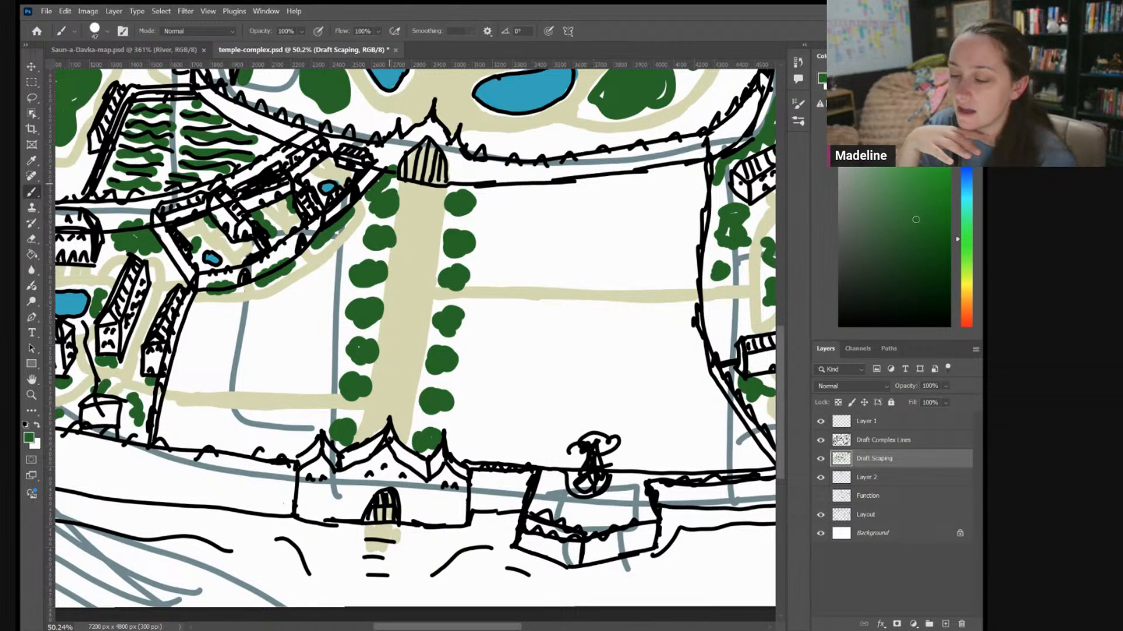
drag(352, 343, 358, 359)
mouse_move(439, 371)
mouse_down()
mouse_move(449, 364)
mouse_move(447, 393)
mouse_up()
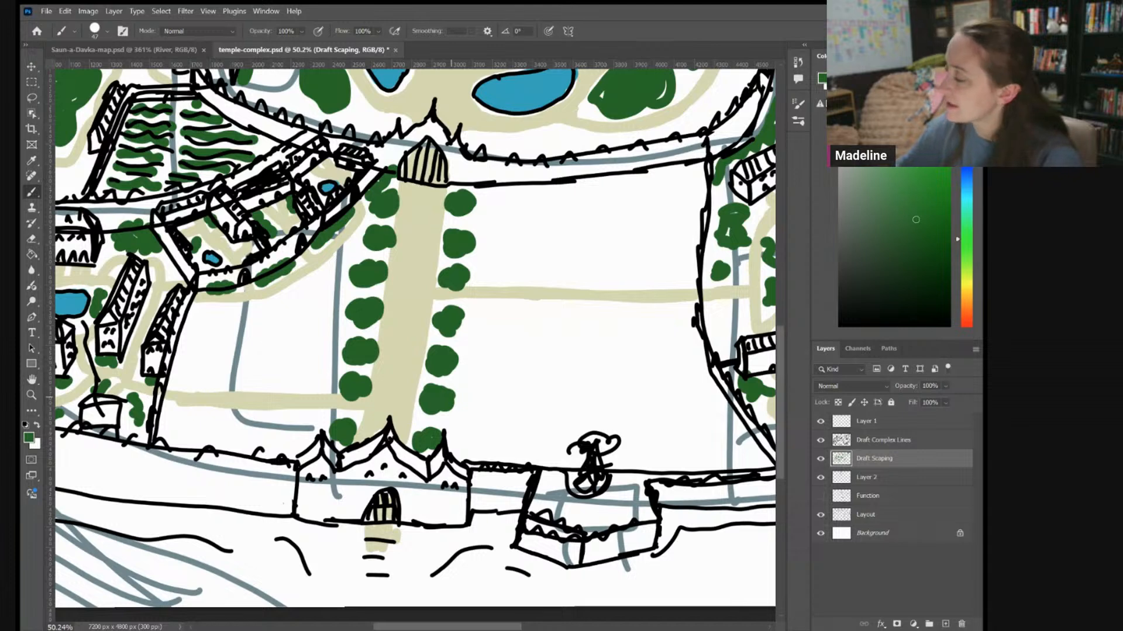
Dot a row of small dark green trees along the northern edge of the path running east from the main avenue
scroll(456, 398, down, 2)
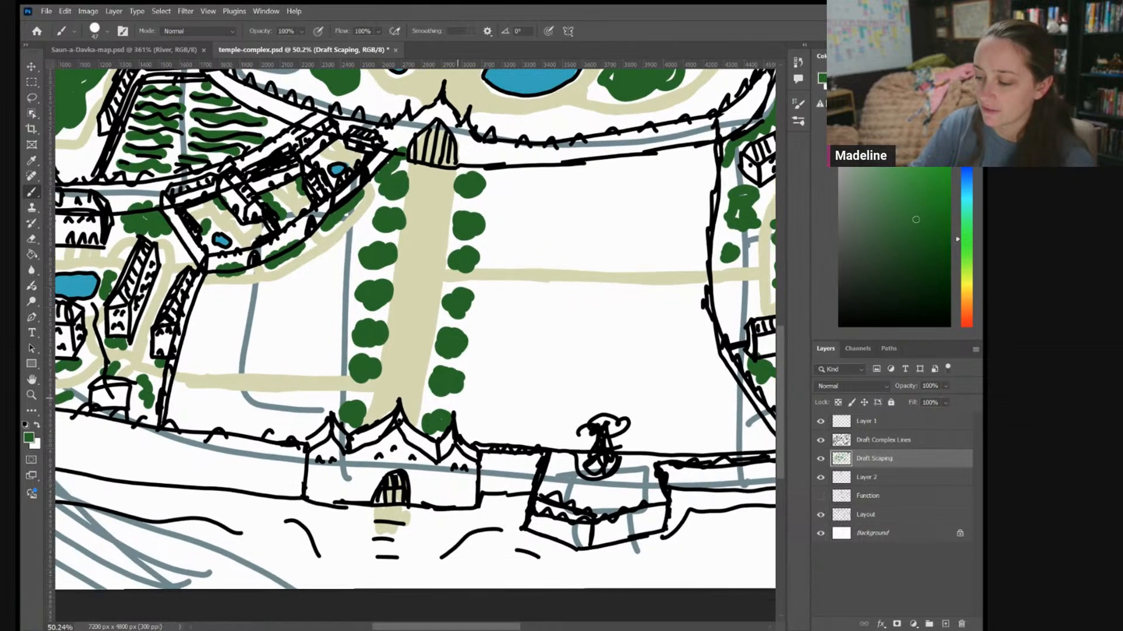
click(506, 248)
click(534, 247)
click(561, 248)
click(591, 247)
click(629, 247)
click(634, 250)
click(658, 248)
click(697, 246)
Dot a row of small dark green trees along the southern edge of the path running east from the main avenue
click(501, 273)
click(533, 273)
click(568, 274)
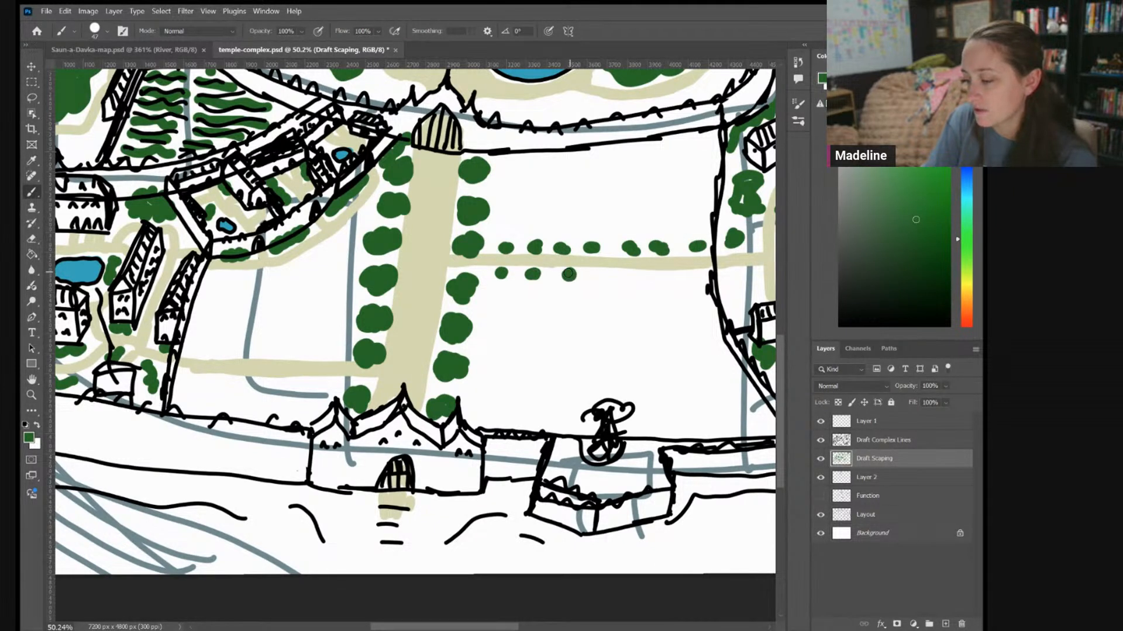
click(630, 275)
click(663, 276)
click(696, 275)
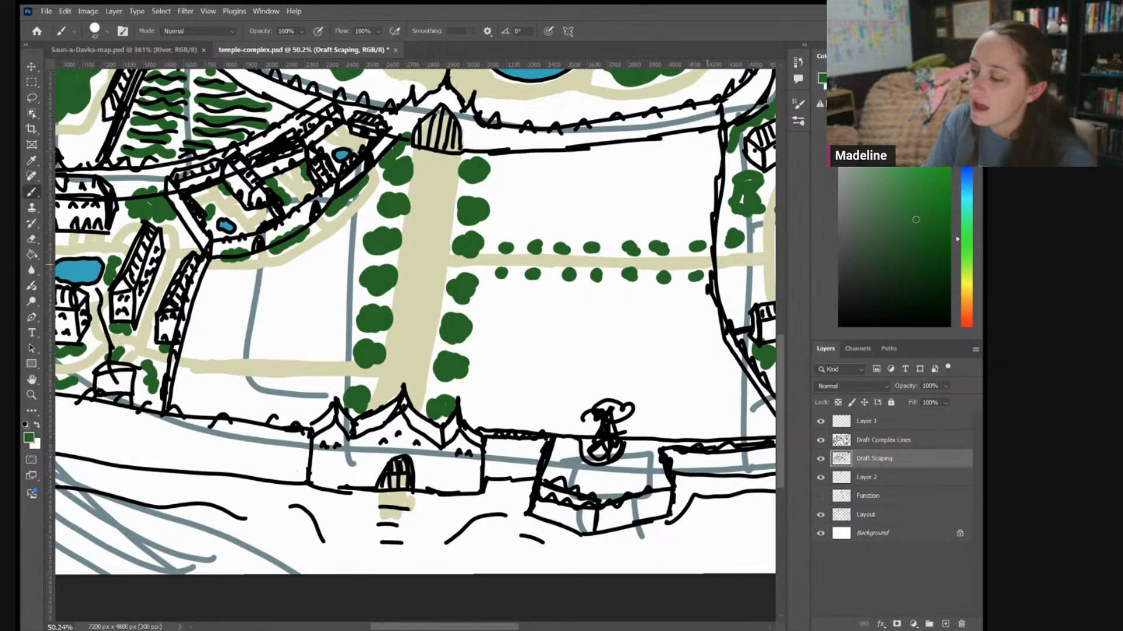
click(743, 276)
Dot small dark green trees along both edges of the path running west from the main avenue
click(205, 352)
click(200, 382)
click(263, 353)
click(264, 386)
click(323, 358)
click(320, 383)
click(291, 384)
click(295, 356)
click(230, 351)
click(223, 382)
drag(226, 384, 232, 384)
scroll(288, 353, down, 3)
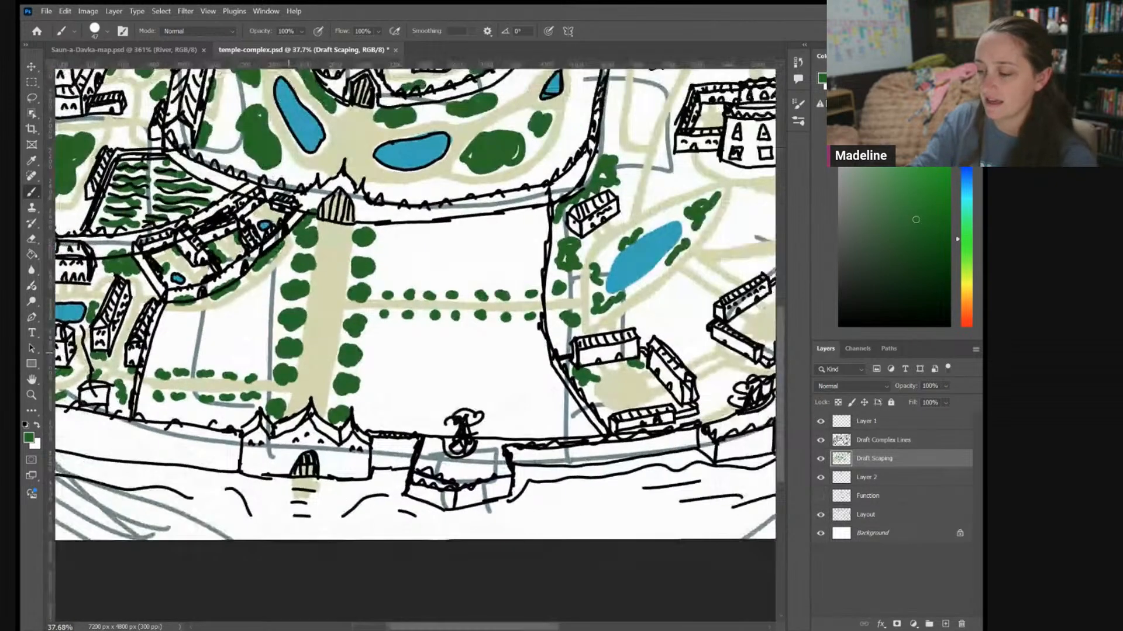
Paint dark green foliage at the foot of the round fortress, southeast of the pond, and in and between the southeastern walled courtyards
scroll(289, 353, up, 4)
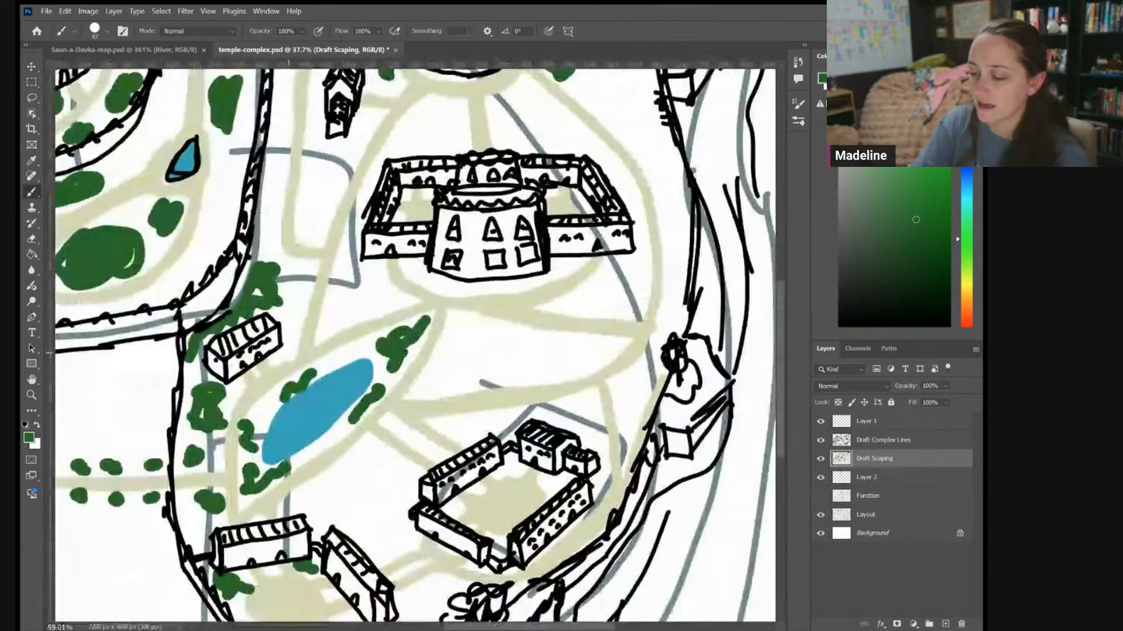
drag(412, 267, 440, 285)
mouse_move(553, 272)
mouse_down()
mouse_move(580, 263)
mouse_move(647, 191)
mouse_up()
drag(538, 405, 587, 429)
mouse_move(481, 447)
mouse_down()
mouse_move(476, 490)
mouse_move(430, 515)
mouse_move(460, 500)
mouse_up()
mouse_move(426, 357)
mouse_down()
mouse_move(446, 383)
mouse_move(474, 387)
mouse_up()
drag(283, 564, 290, 585)
mouse_move(449, 560)
mouse_down()
mouse_move(479, 533)
mouse_move(518, 536)
mouse_move(527, 551)
mouse_up()
Fill the line-drawn trees on the outer wall bastions with dark green
mouse_move(706, 290)
mouse_down()
mouse_move(705, 327)
mouse_move(717, 323)
mouse_move(643, 575)
mouse_up()
mouse_move(618, 251)
mouse_down()
mouse_move(623, 263)
mouse_move(616, 231)
mouse_up()
mouse_move(175, 581)
mouse_down()
mouse_move(345, 394)
mouse_move(458, 239)
mouse_move(573, 120)
mouse_up()
mouse_move(381, 425)
mouse_down()
mouse_move(388, 434)
mouse_move(416, 390)
mouse_move(377, 409)
mouse_move(380, 438)
mouse_up()
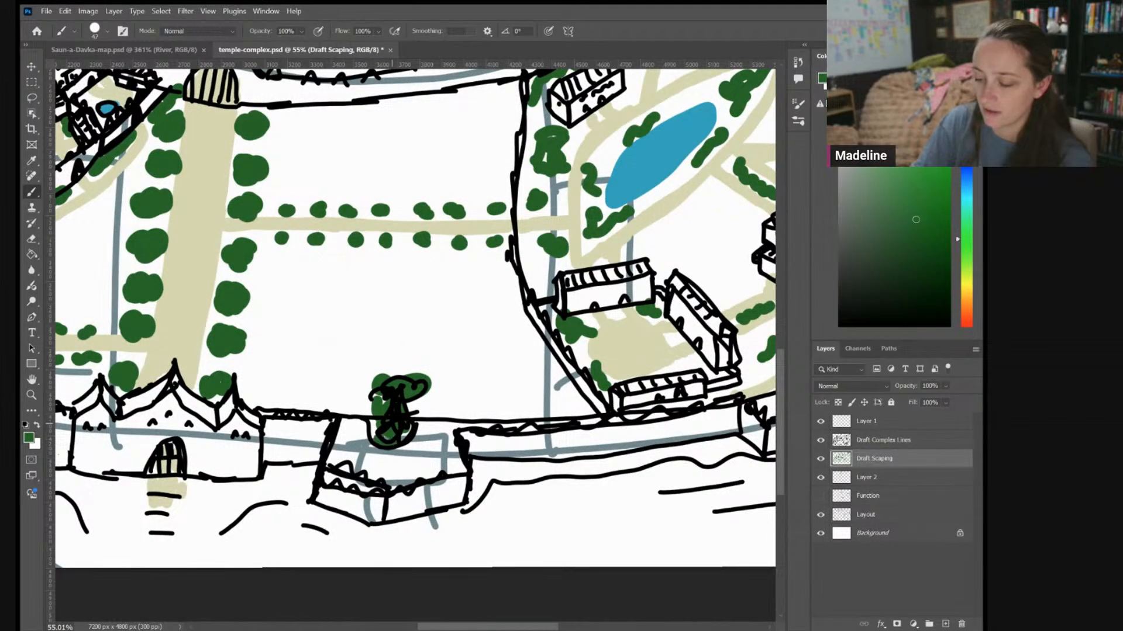
drag(643, 419, 428, 468)
Paint dark green clumps between the fountain and the round fortress and beside the northeastern outer wall
drag(576, 274, 609, 273)
mouse_move(652, 167)
mouse_down()
mouse_move(641, 166)
mouse_move(666, 186)
mouse_up()
drag(586, 199, 625, 205)
mouse_move(546, 192)
mouse_down()
mouse_move(535, 195)
mouse_move(542, 189)
mouse_move(538, 202)
mouse_move(550, 205)
mouse_up()
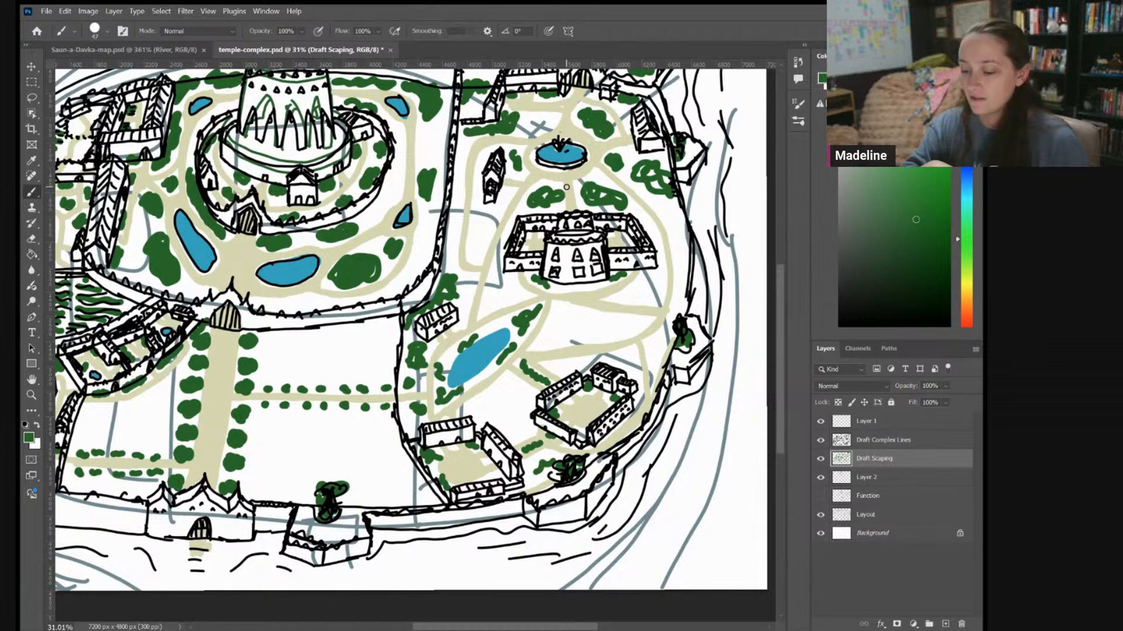
scroll(566, 187, down, 3)
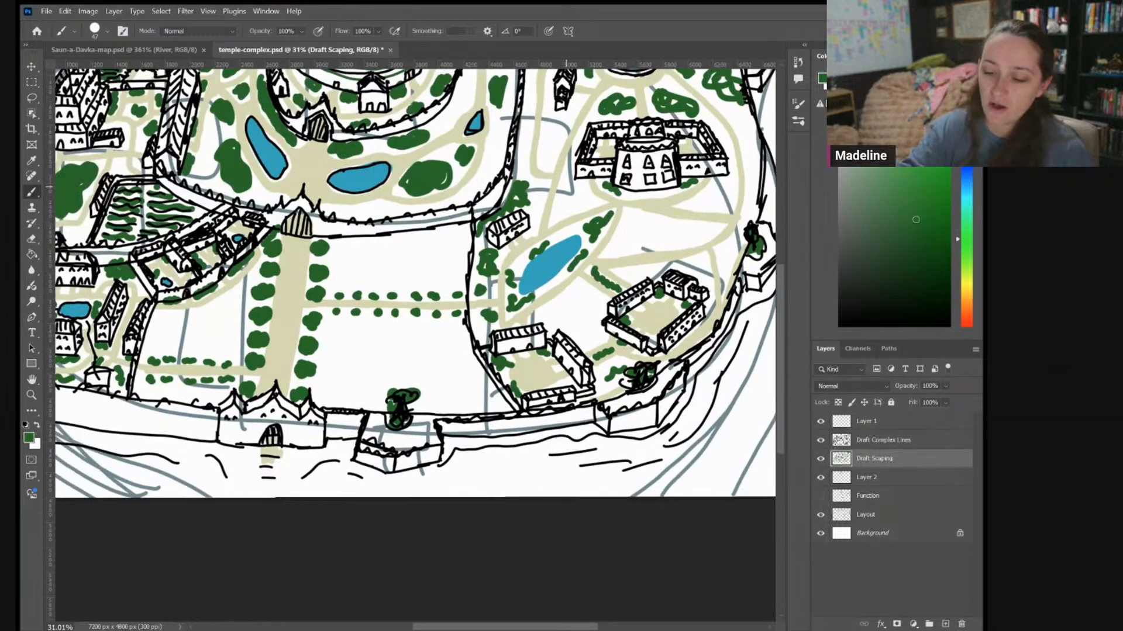
Erase the excess green around the tree on the southern wall bastion
scroll(566, 188, up, 3)
scroll(448, 392, up, 5)
key(e)
mouse_move(331, 339)
mouse_down()
mouse_move(370, 353)
mouse_move(373, 381)
mouse_move(350, 344)
mouse_move(287, 351)
mouse_move(265, 378)
mouse_move(295, 409)
mouse_move(276, 442)
mouse_move(282, 391)
mouse_move(272, 453)
mouse_move(307, 472)
mouse_up()
scroll(593, 340, down, 5)
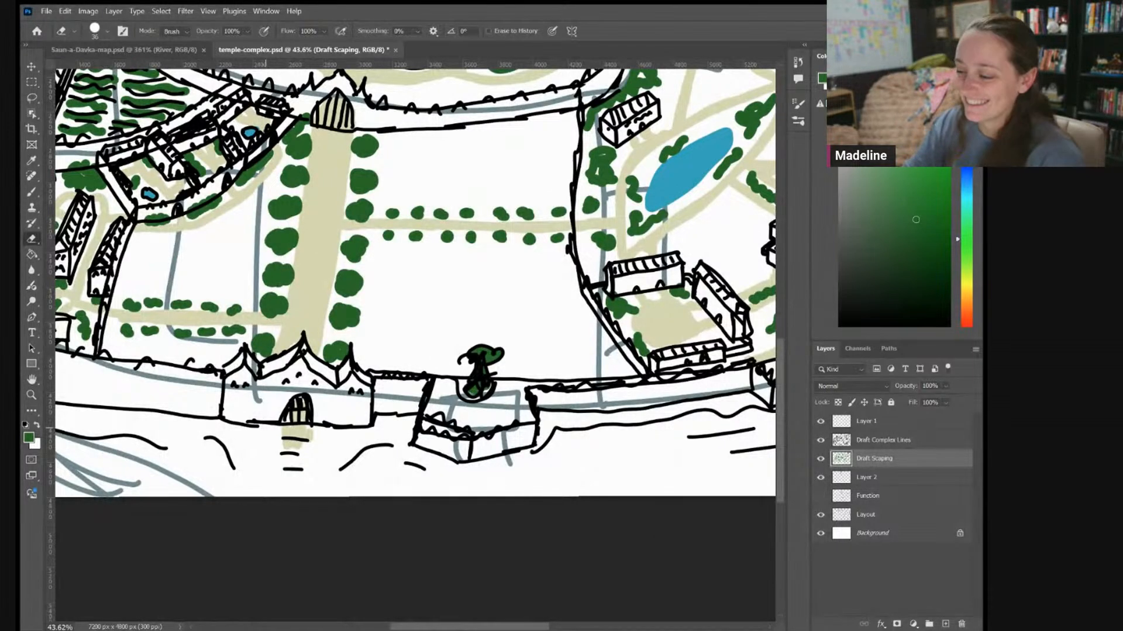
scroll(538, 375, down, 3)
scroll(415, 269, down, 3)
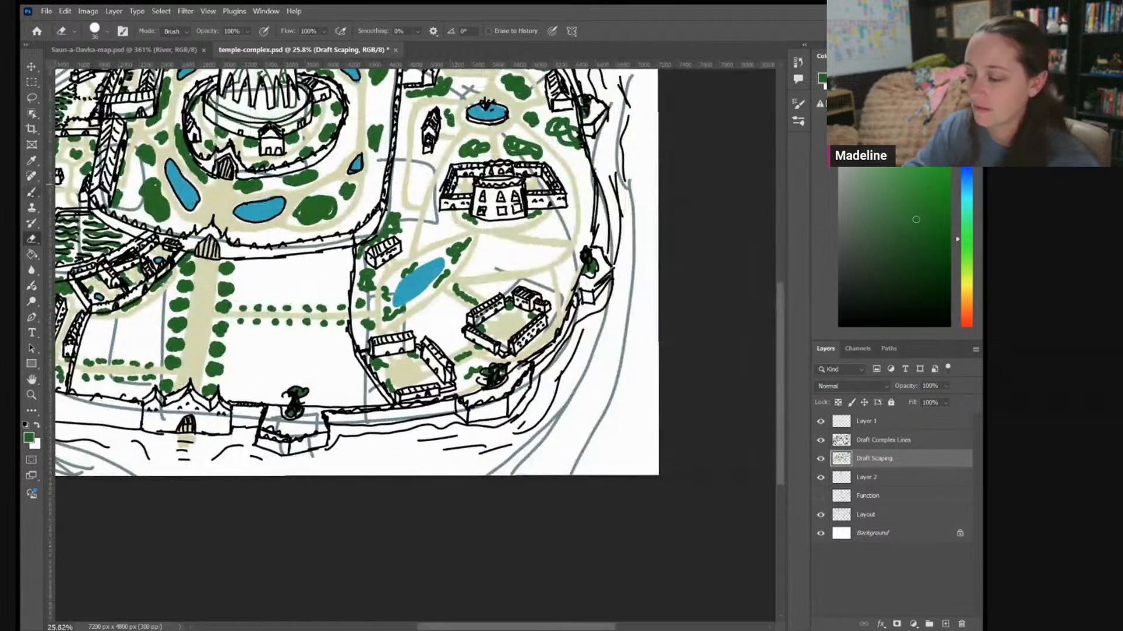
Fill the wedge-shaped bed south of the round fortress with dark green foliage and add a clump southeast of the fortress
key(b)
scroll(536, 146, up, 3)
mouse_move(461, 287)
mouse_down()
mouse_move(462, 318)
mouse_move(482, 314)
mouse_move(482, 294)
mouse_move(471, 296)
mouse_move(494, 308)
mouse_move(453, 321)
mouse_move(512, 299)
mouse_move(520, 306)
mouse_move(508, 312)
mouse_move(559, 303)
mouse_move(525, 319)
mouse_move(513, 312)
mouse_move(549, 313)
mouse_move(532, 291)
mouse_move(501, 300)
mouse_up()
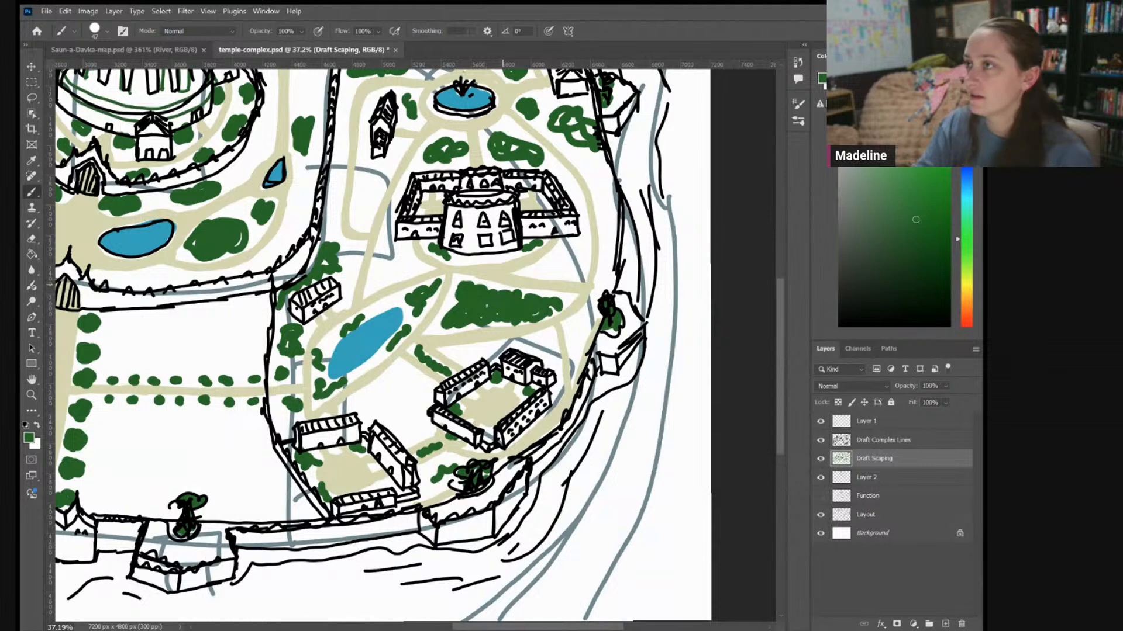
mouse_move(556, 266)
mouse_down()
mouse_move(535, 272)
mouse_move(588, 268)
mouse_move(566, 248)
mouse_move(568, 260)
mouse_up()
Paint dark green foliage southwest of the round fortress and in the narrow bed along its western path
mouse_move(405, 266)
mouse_down()
mouse_move(389, 256)
mouse_move(393, 272)
mouse_move(378, 283)
mouse_move(350, 258)
mouse_up()
mouse_move(361, 212)
mouse_down()
mouse_move(361, 225)
mouse_move(372, 188)
mouse_move(358, 174)
mouse_up()
mouse_move(367, 182)
mouse_down()
mouse_move(372, 174)
mouse_move(369, 236)
mouse_up()
Fill in the green clumps by the eastern wall and north of the round fortress, and add one northwest of the fountain
mouse_move(541, 199)
mouse_down()
mouse_move(529, 195)
mouse_move(553, 193)
mouse_move(558, 223)
mouse_up()
drag(484, 227, 406, 217)
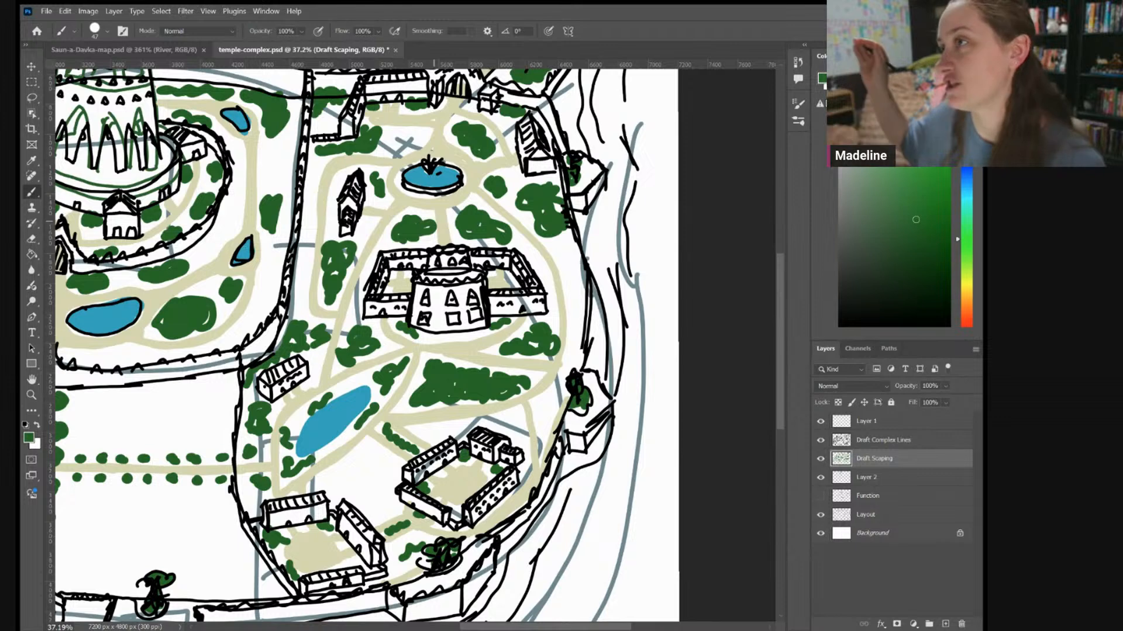
drag(401, 140, 412, 144)
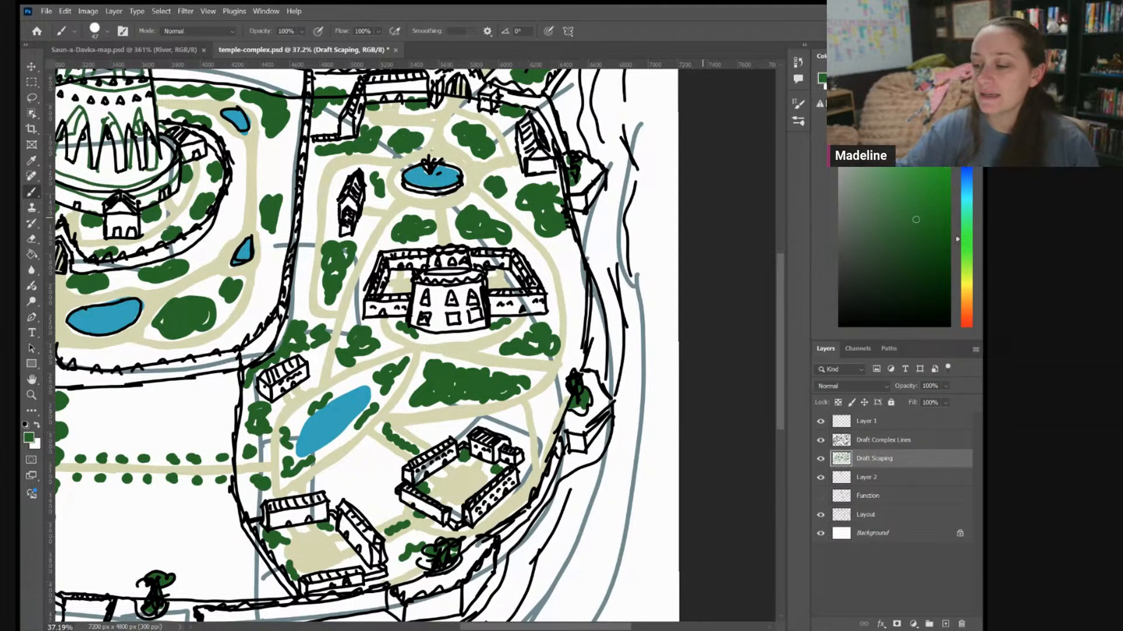
Add small dark green foliage between the paths northeast of the walled courtyard near the southeastern outer wall
scroll(565, 351, down, 3)
scroll(564, 351, down, 2)
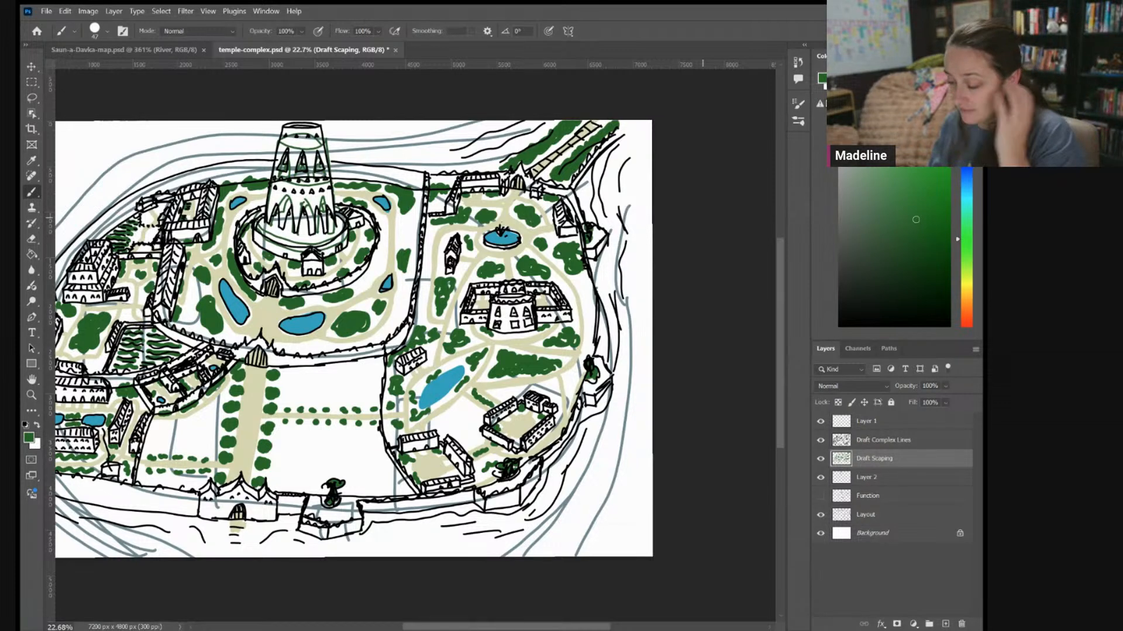
mouse_move(703, 218)
mouse_down()
mouse_move(765, 223)
mouse_move(721, 225)
mouse_up()
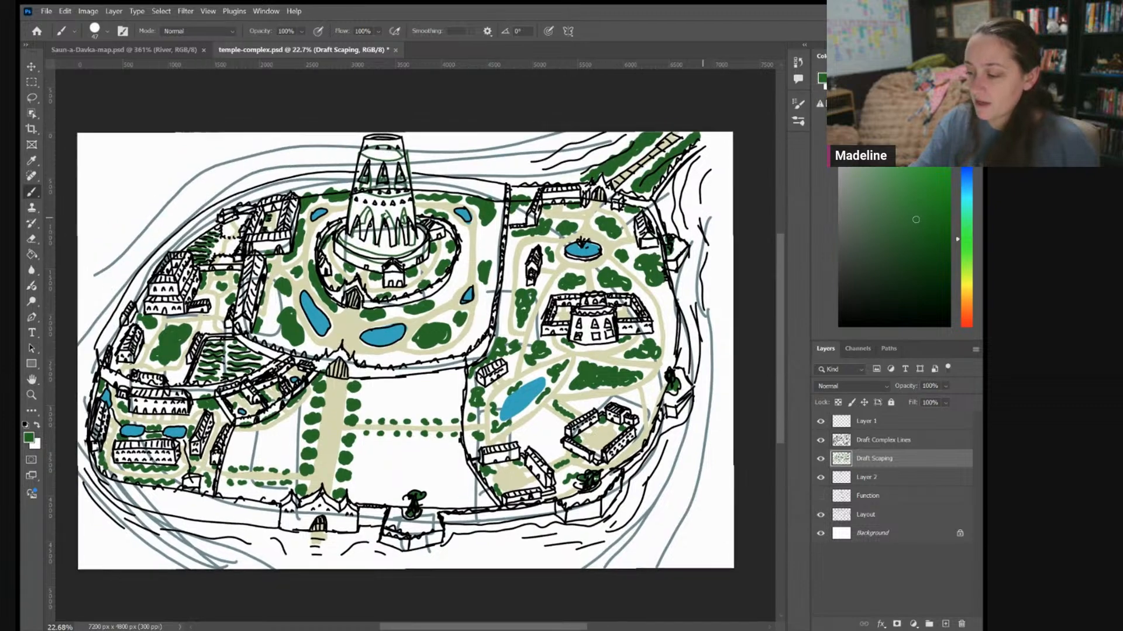
scroll(687, 377, up, 3)
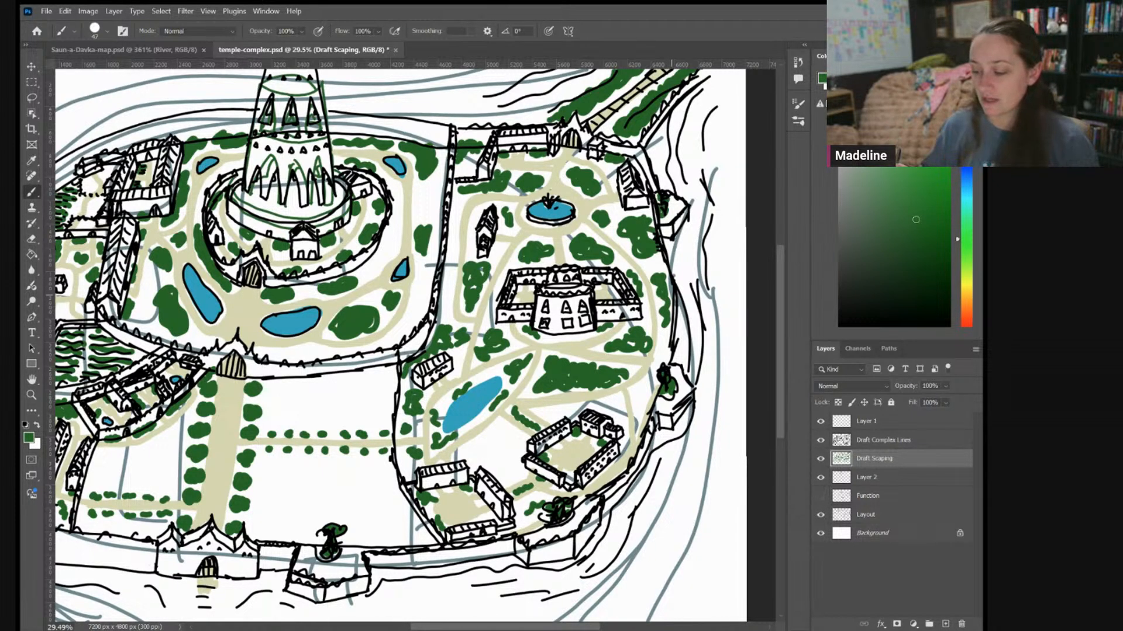
mouse_move(637, 393)
mouse_down()
mouse_move(617, 414)
mouse_move(615, 404)
mouse_move(561, 416)
mouse_move(551, 404)
mouse_up()
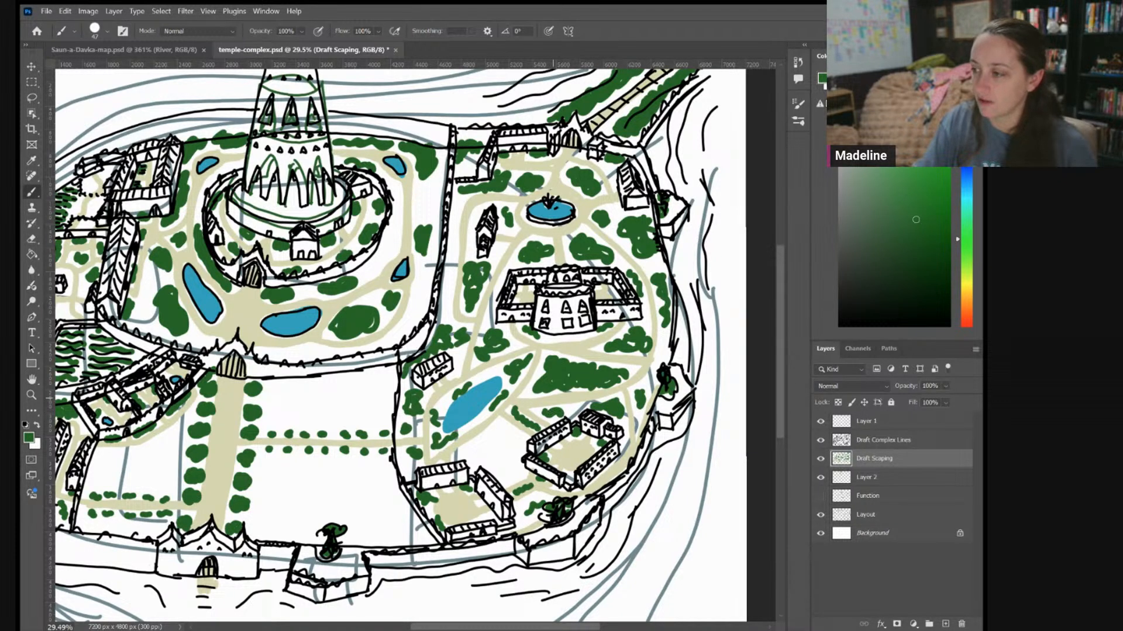
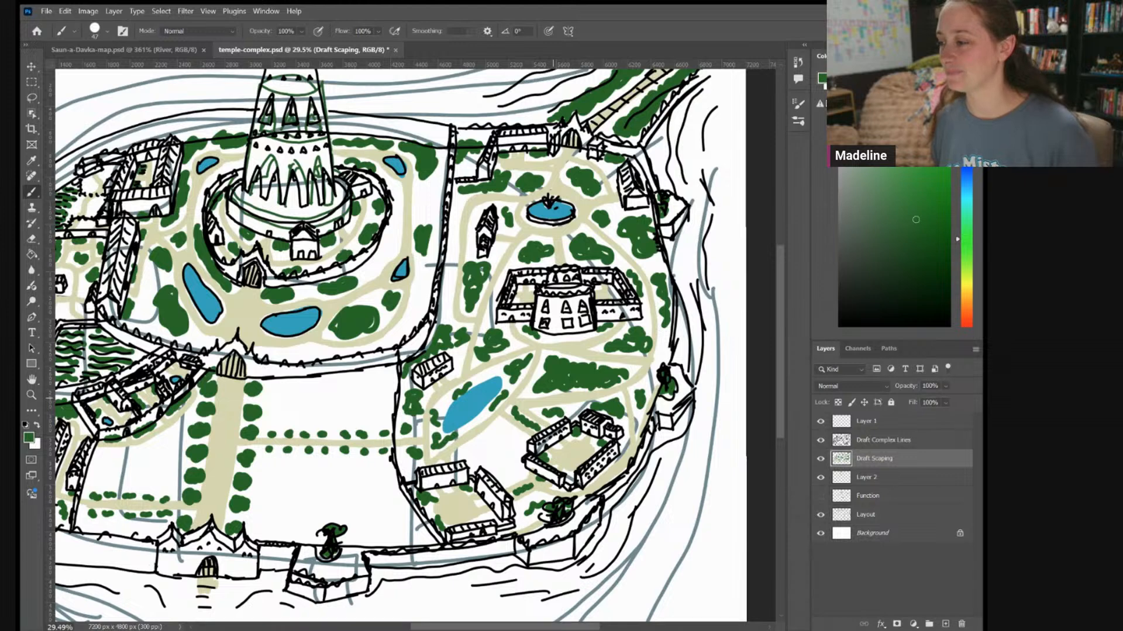
Save the temple-complex.psd document
scroll(470, 439, up, 2)
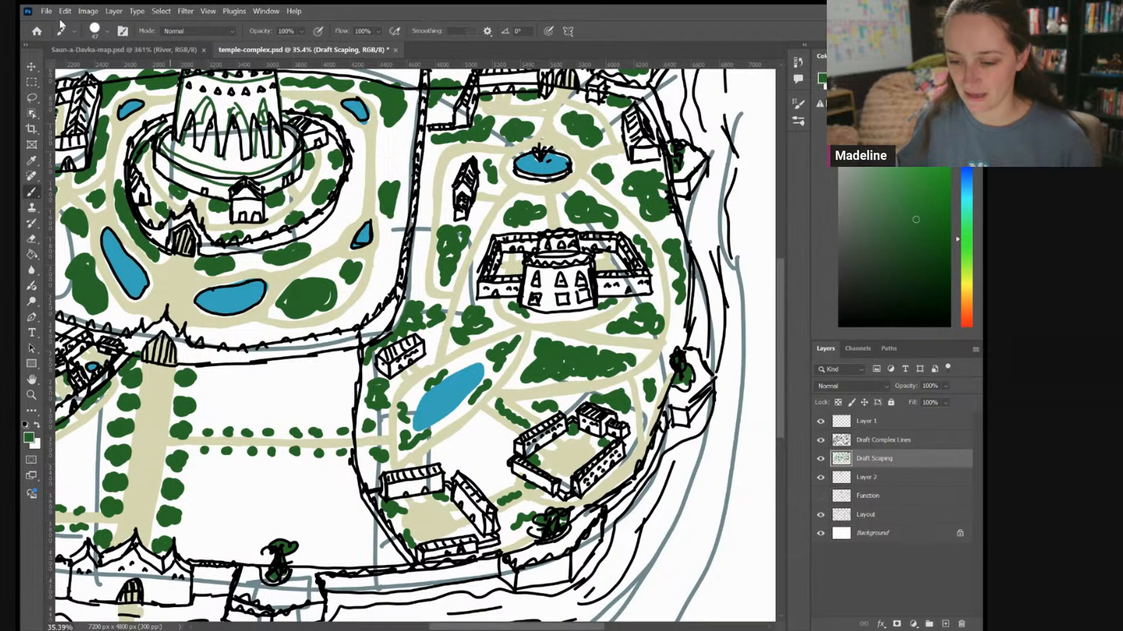
key(ctrl+s)
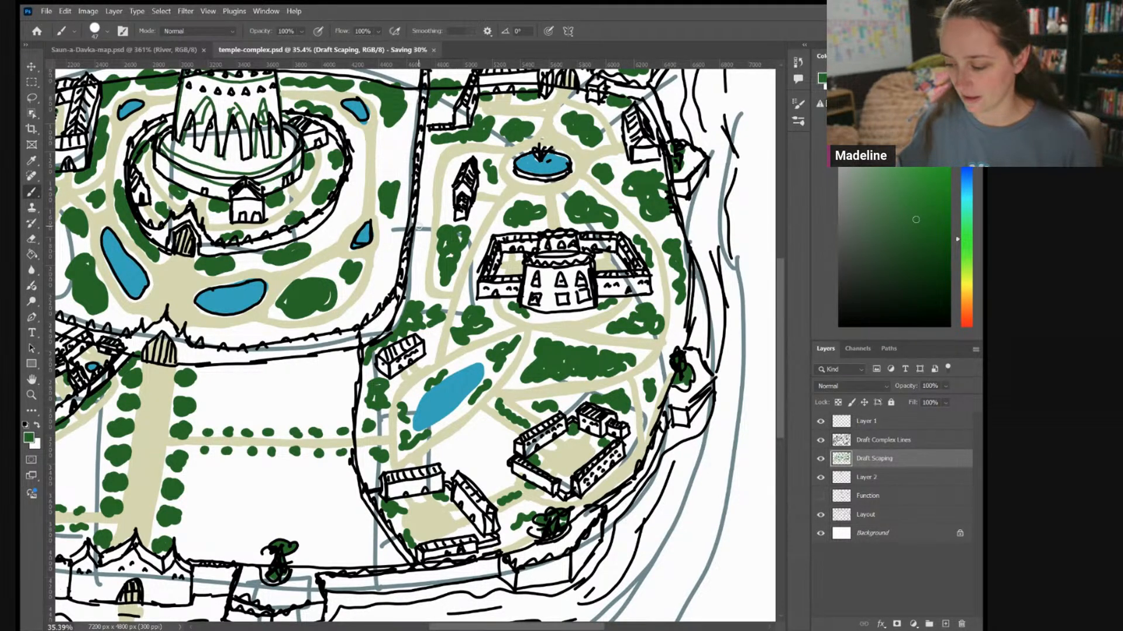
Look over the whole complex, check the walled compound in Saun-a-Davka-map.psd, and return to temple-complex.psd
scroll(416, 227, down, 5)
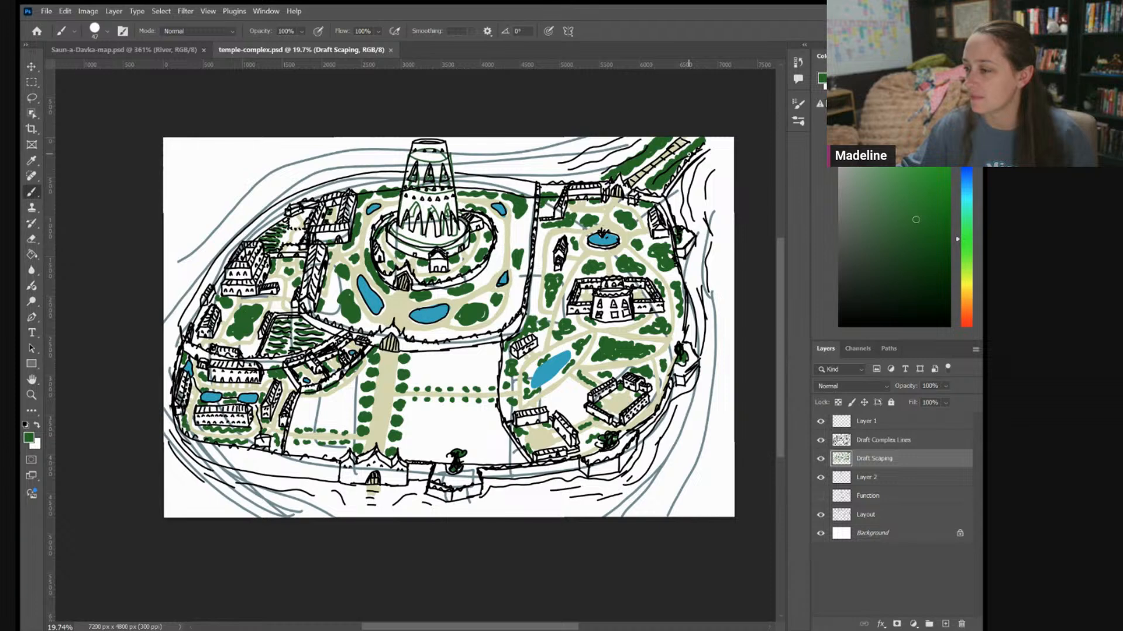
scroll(448, 328, down, 2)
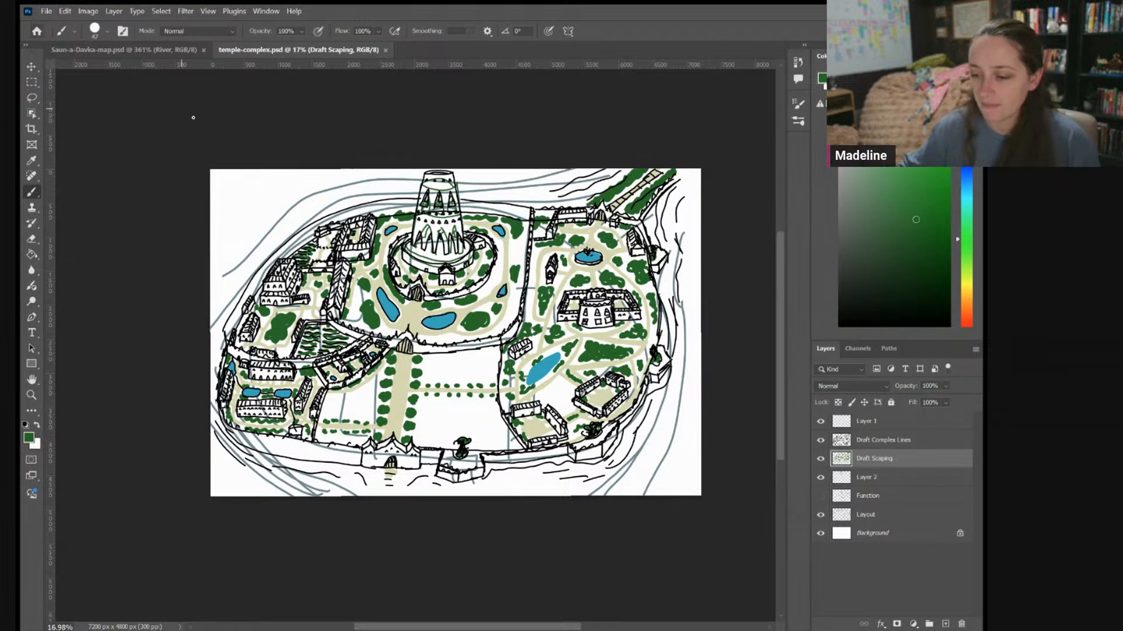
click(143, 49)
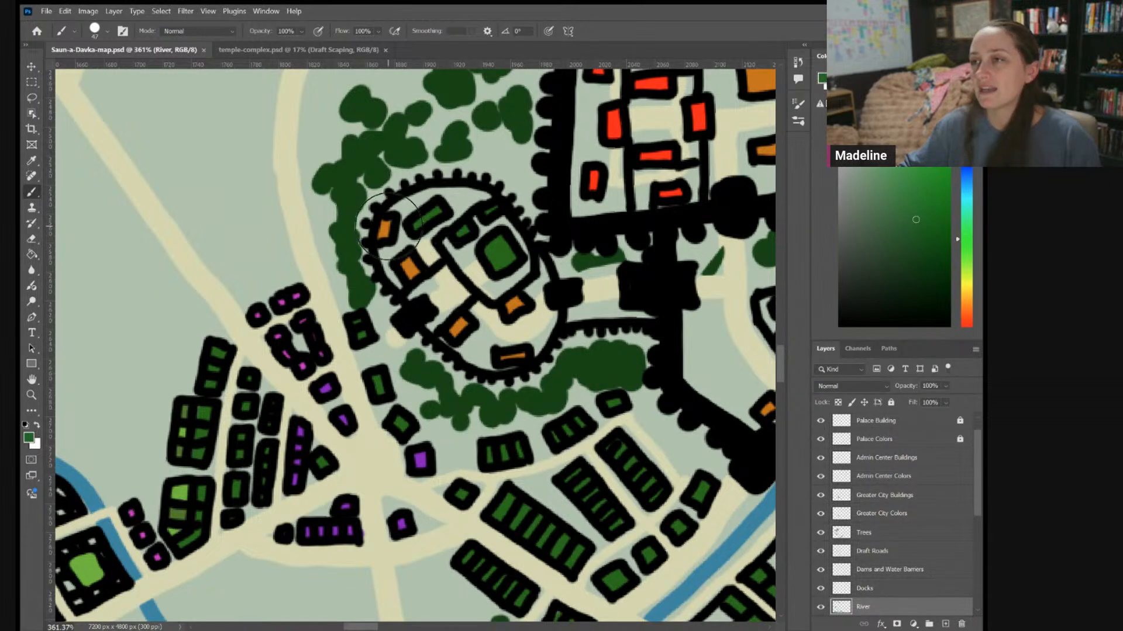
click(259, 53)
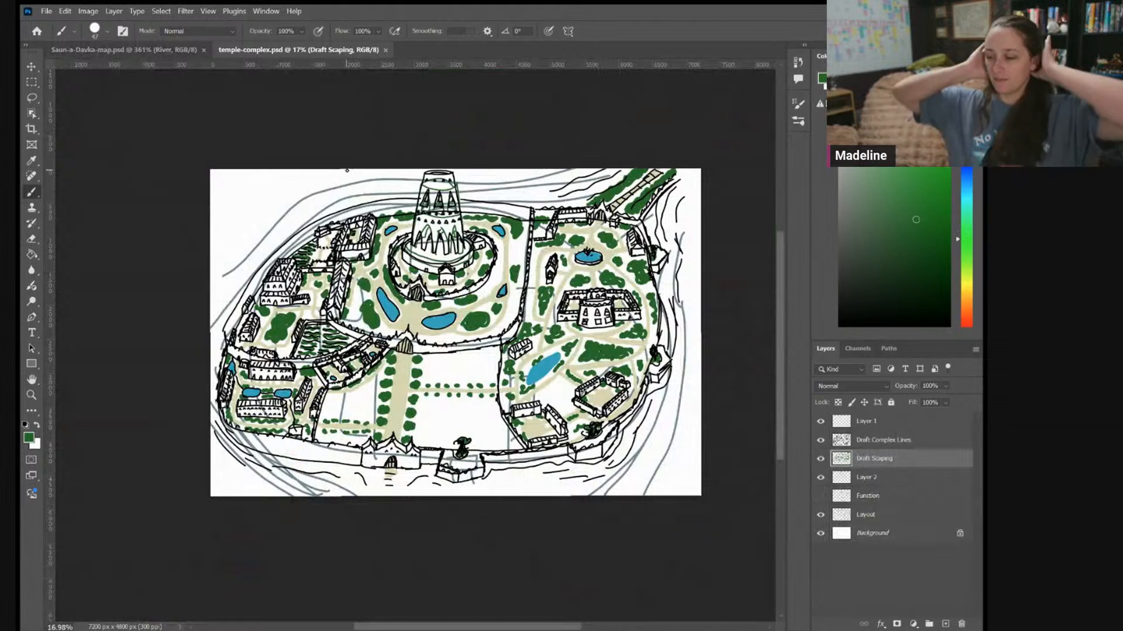